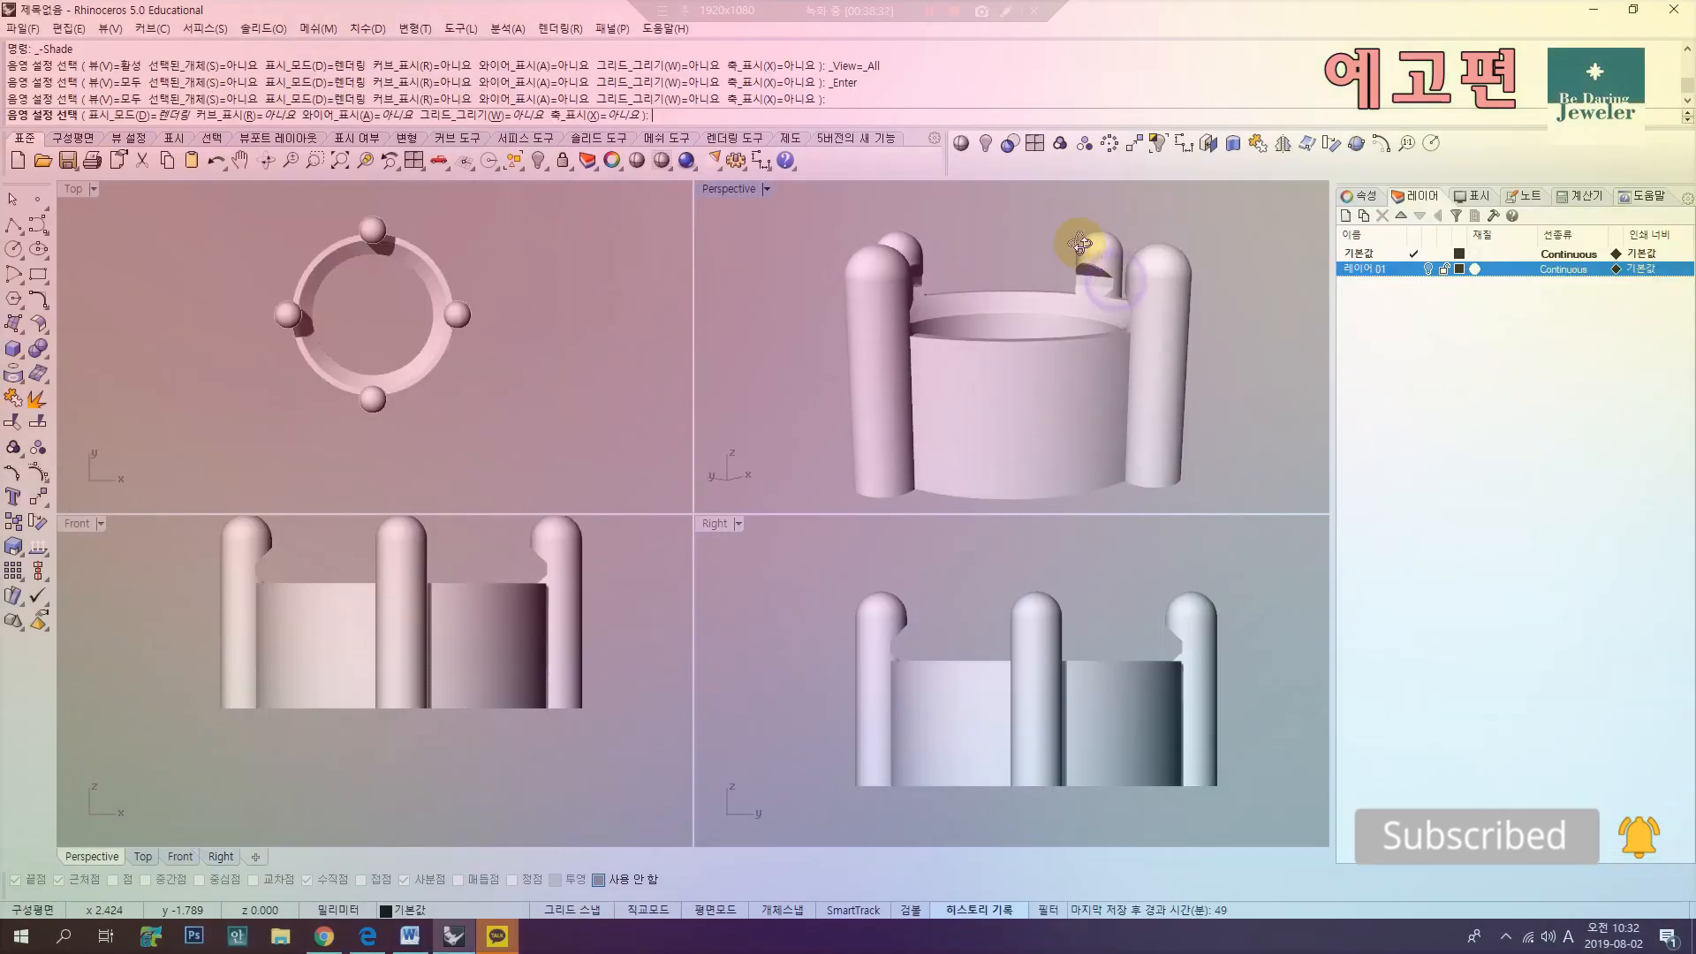
mouse_move(1090, 257)
right_down()
mouse_move(1249, 242)
mouse_move(1227, 265)
mouse_move(1048, 301)
mouse_move(1121, 291)
mouse_move(1041, 348)
mouse_move(1105, 277)
mouse_move(1079, 434)
mouse_move(1136, 348)
mouse_move(1098, 333)
right_up()
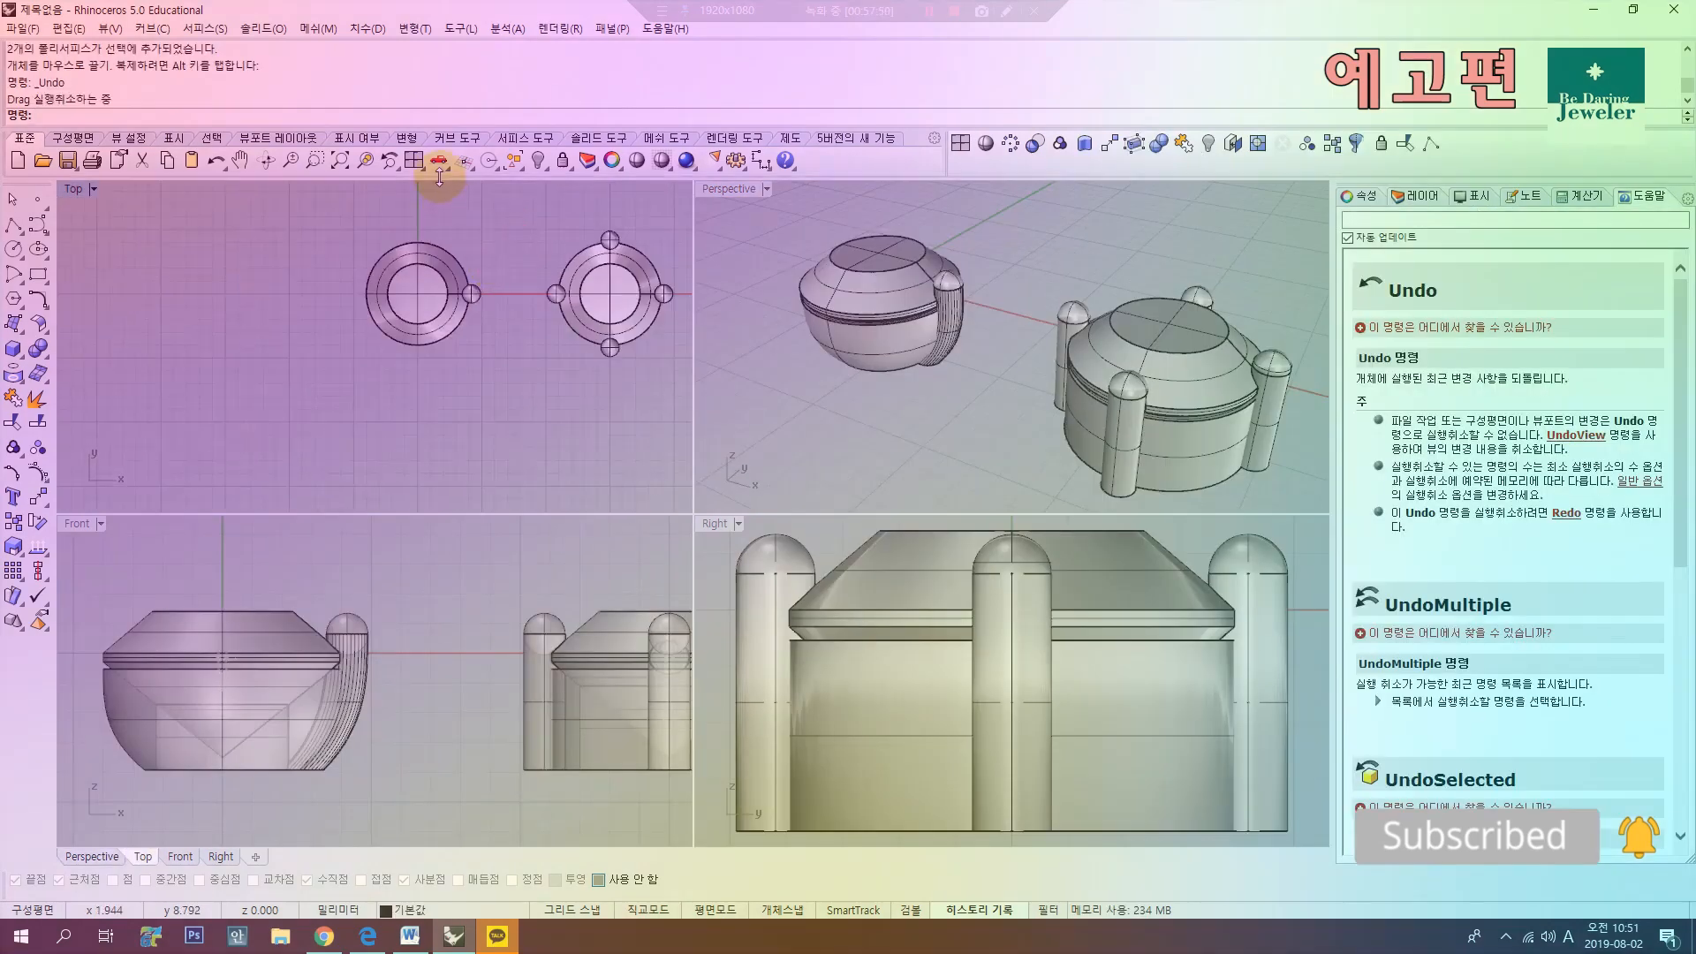
scroll(461, 288, up, 14)
click(521, 290)
right_drag(523, 297, 528, 360)
text(A)
key(Return)
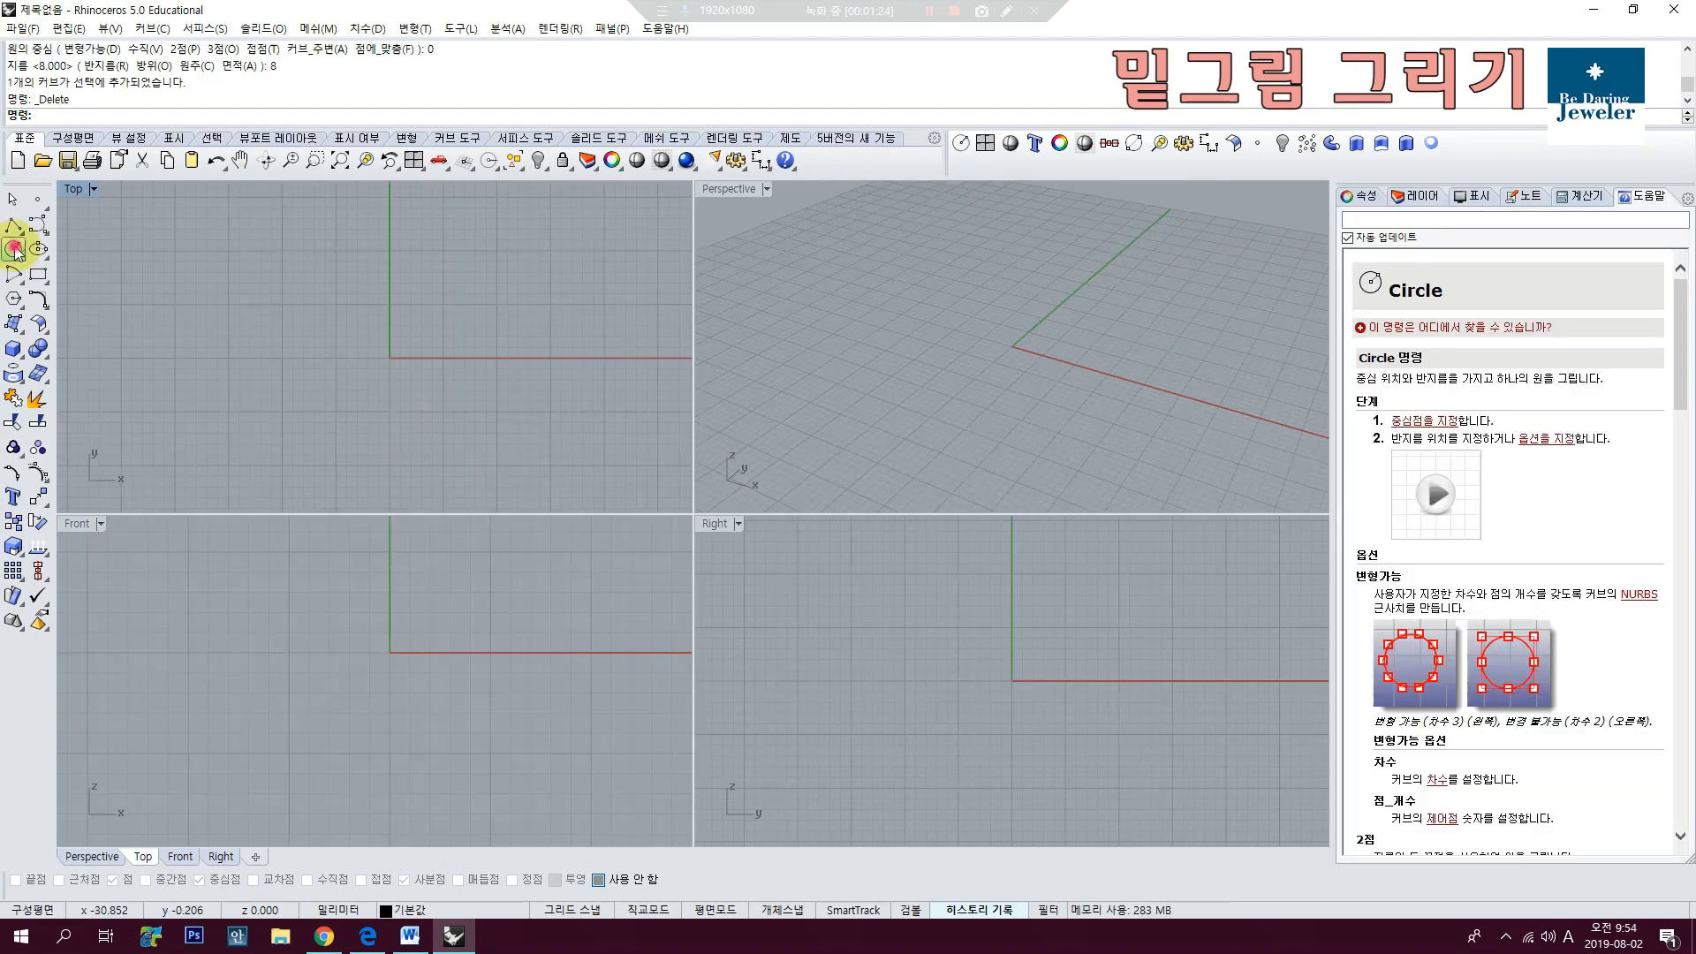
Step: Draw a circle of diameter 8 mm centred on the origin in the Top view
click(13, 249)
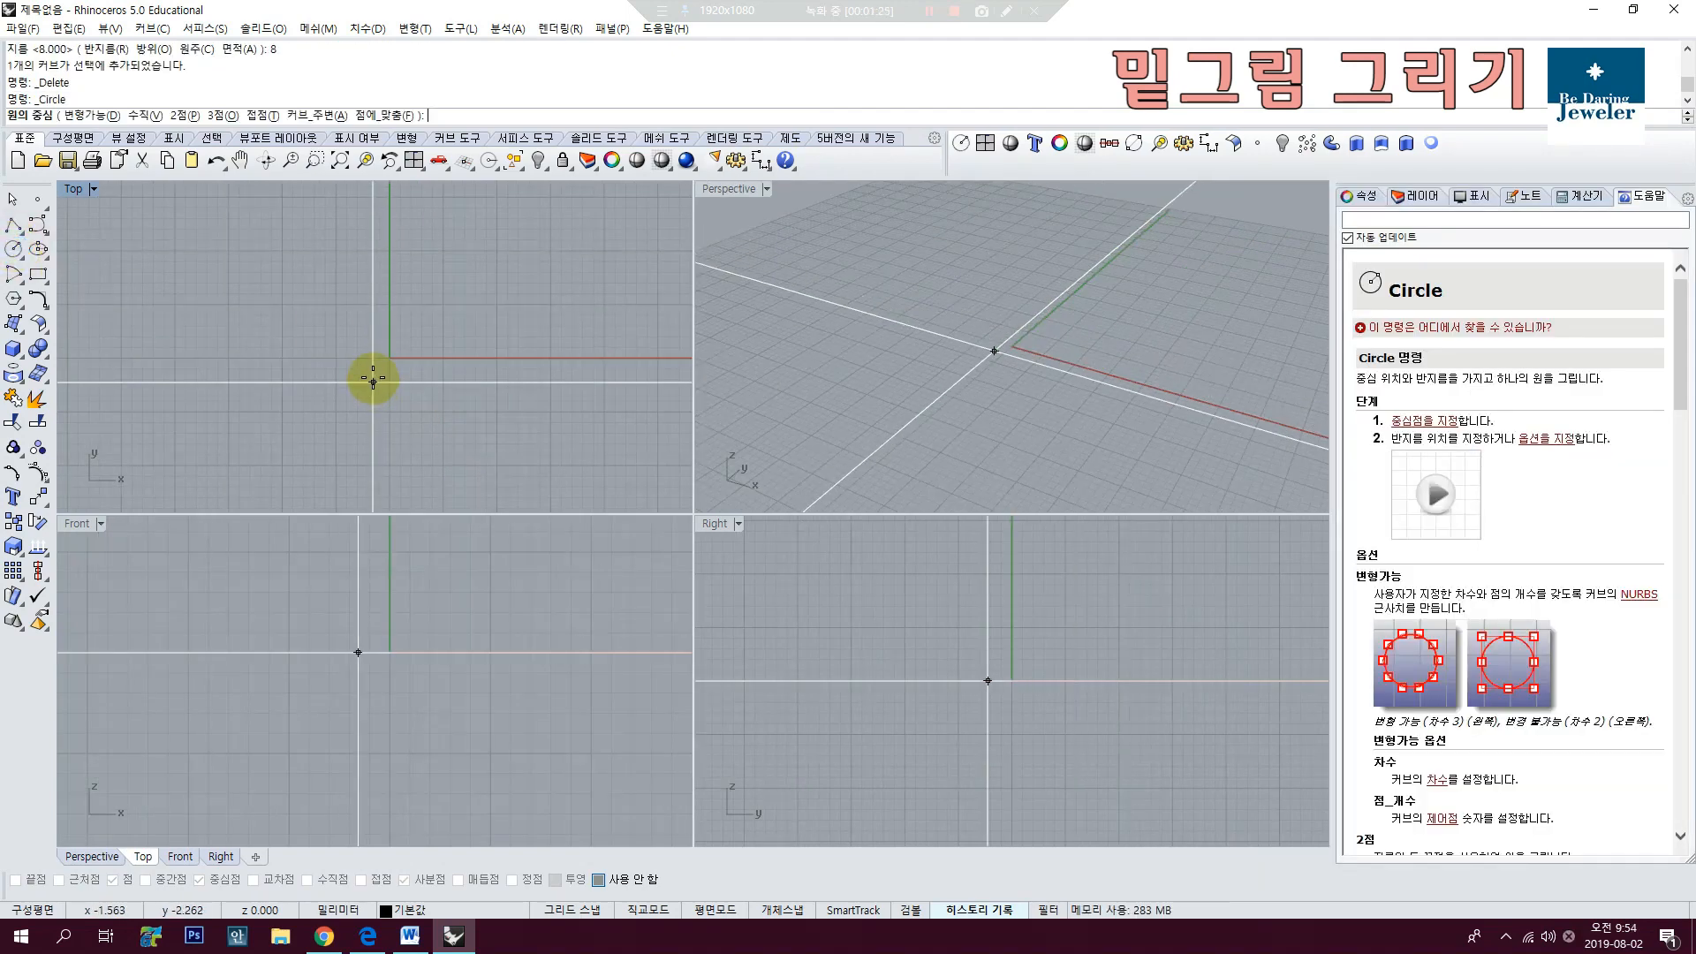
text(0)
key(Return)
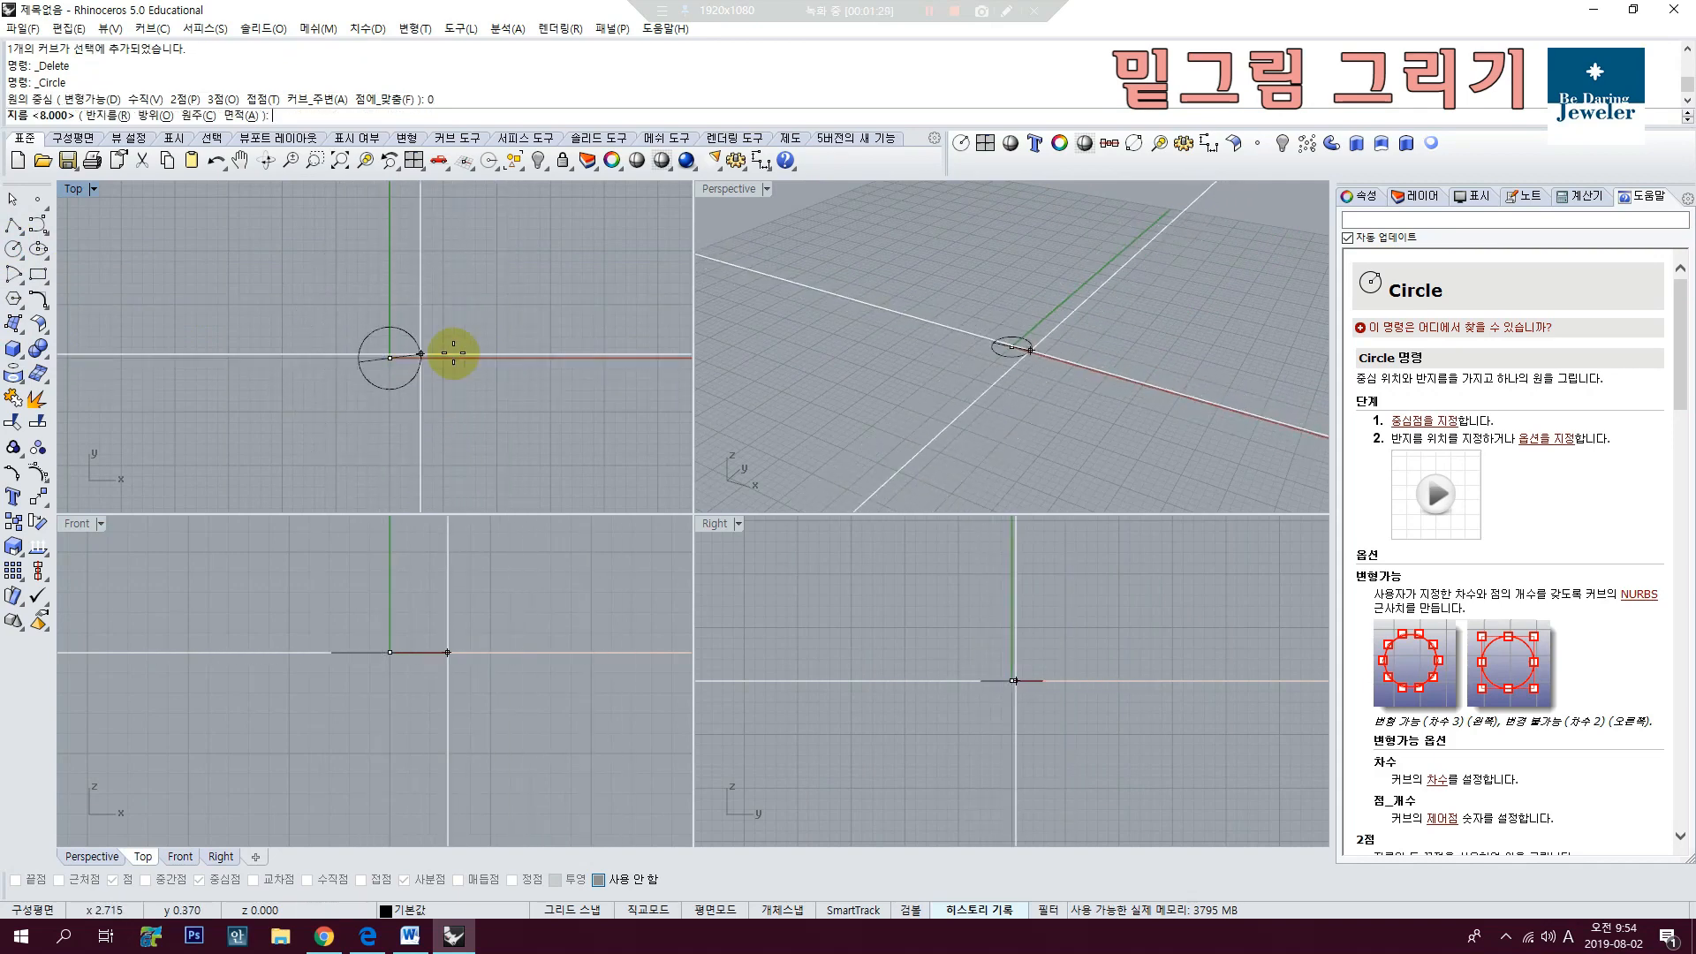
text(8)
key(Return)
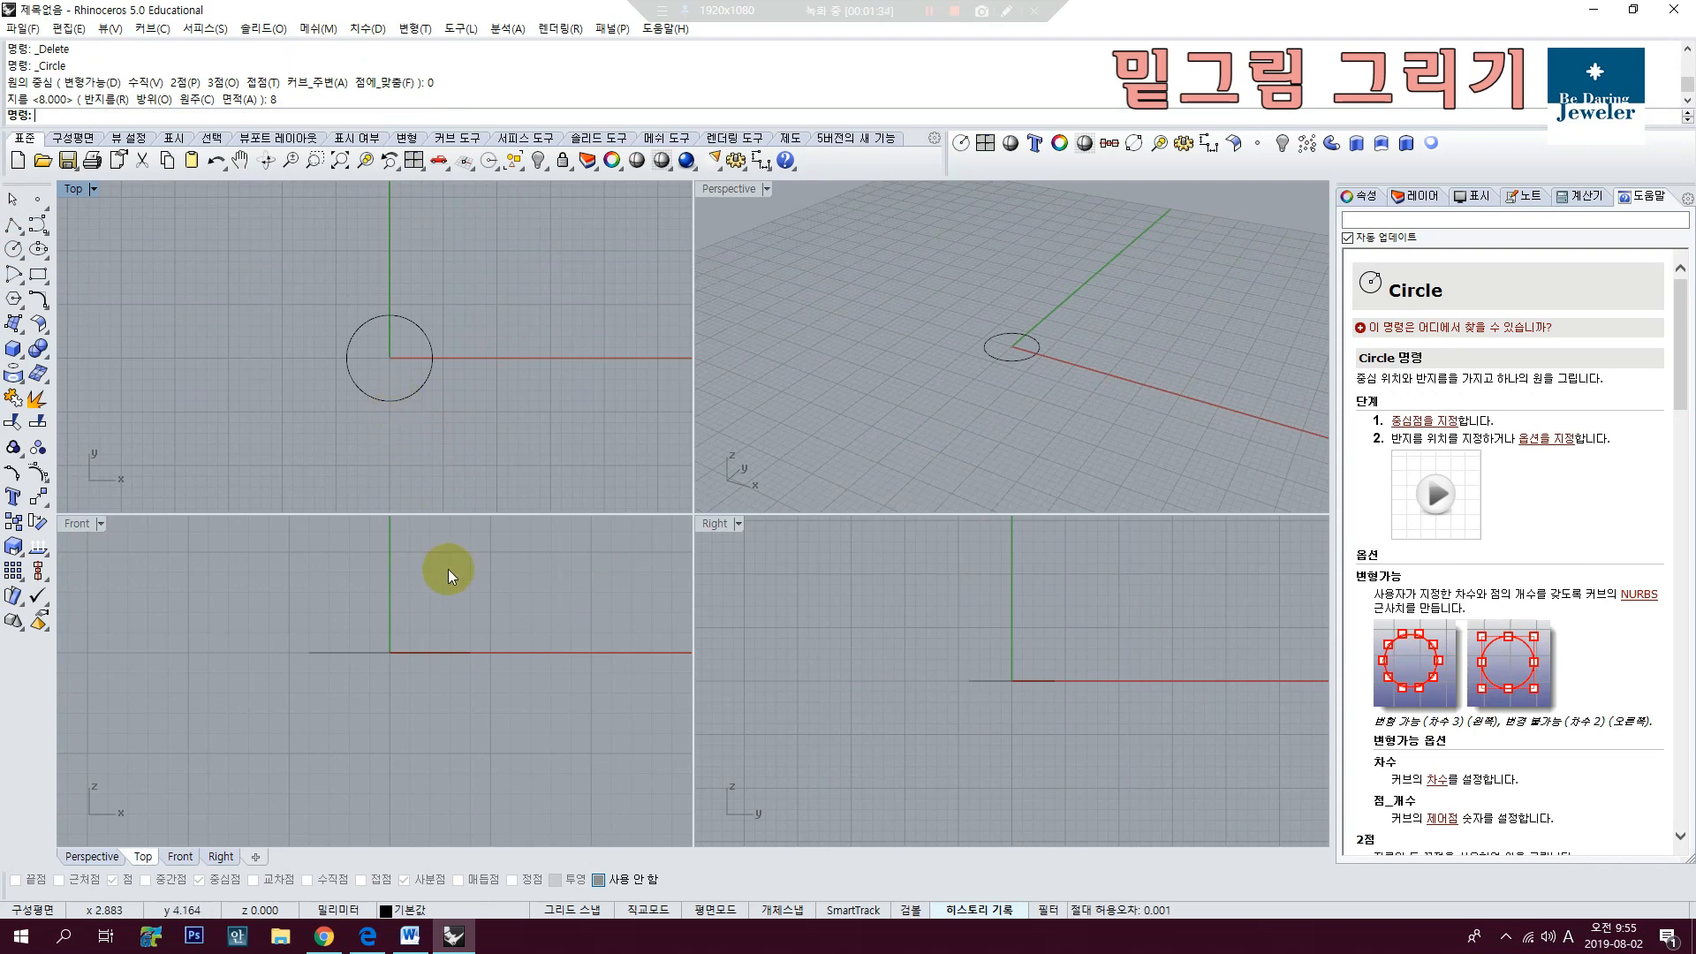
Step: Draw a vertical Polyline segment 4.9 mm long upward from the origin in the Front view
right_drag(339, 610, 331, 627)
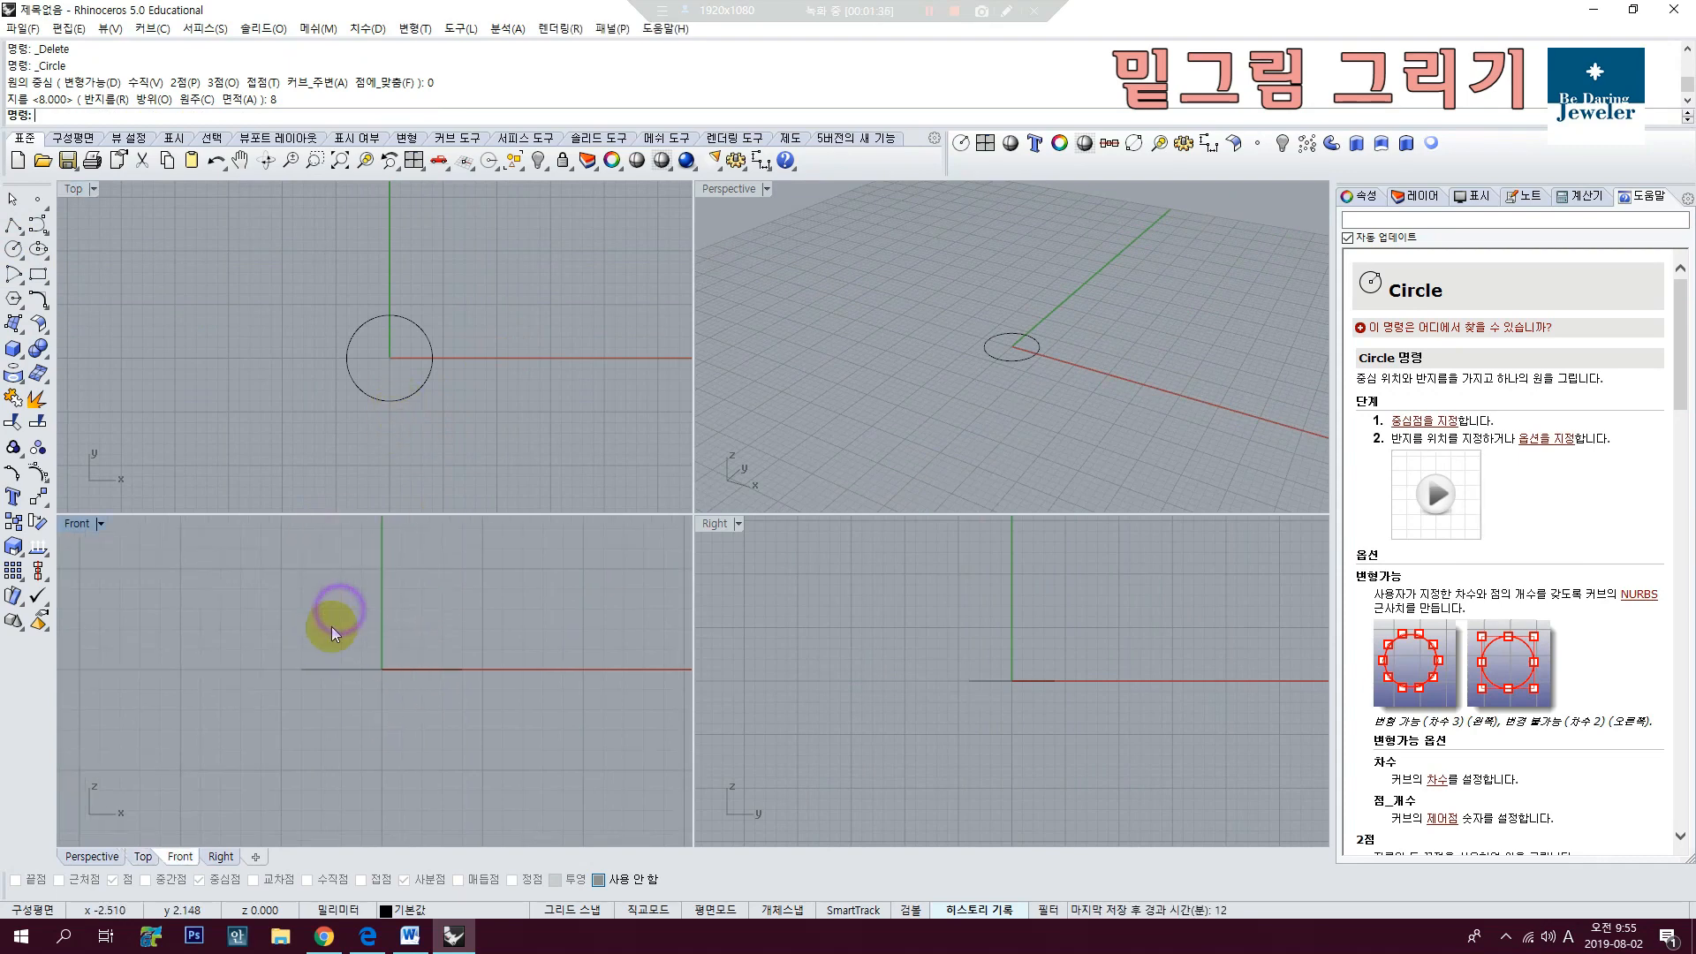
scroll(331, 627, up, 6)
right_drag(492, 641, 442, 579)
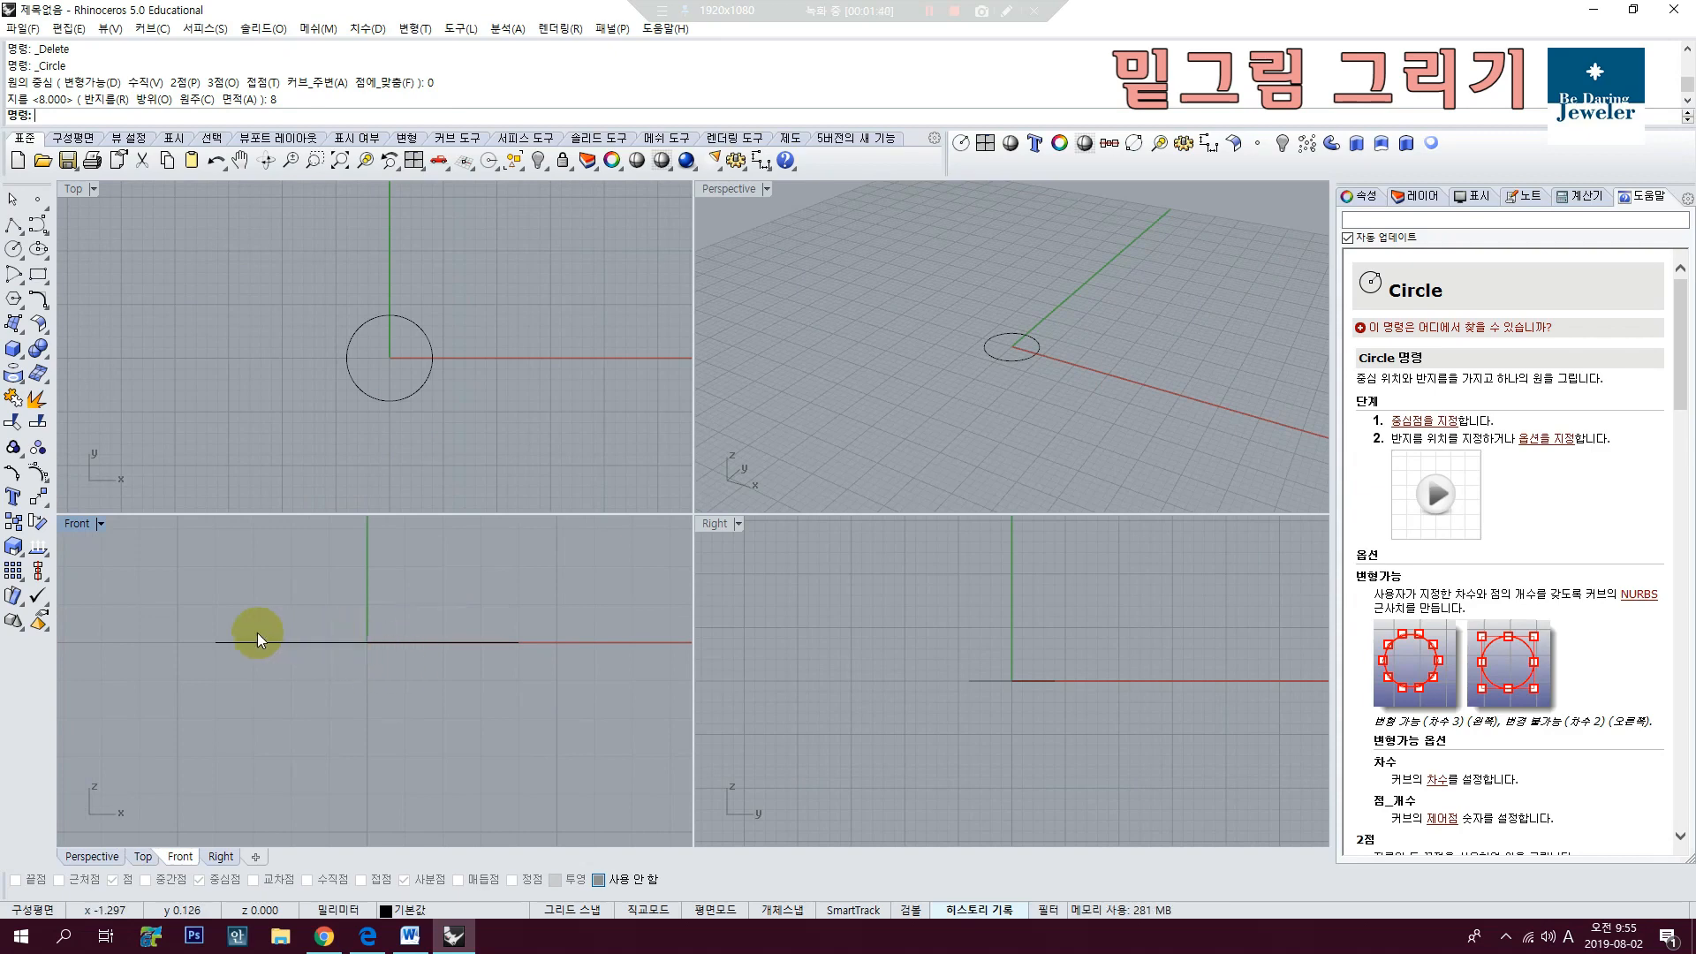
click(14, 228)
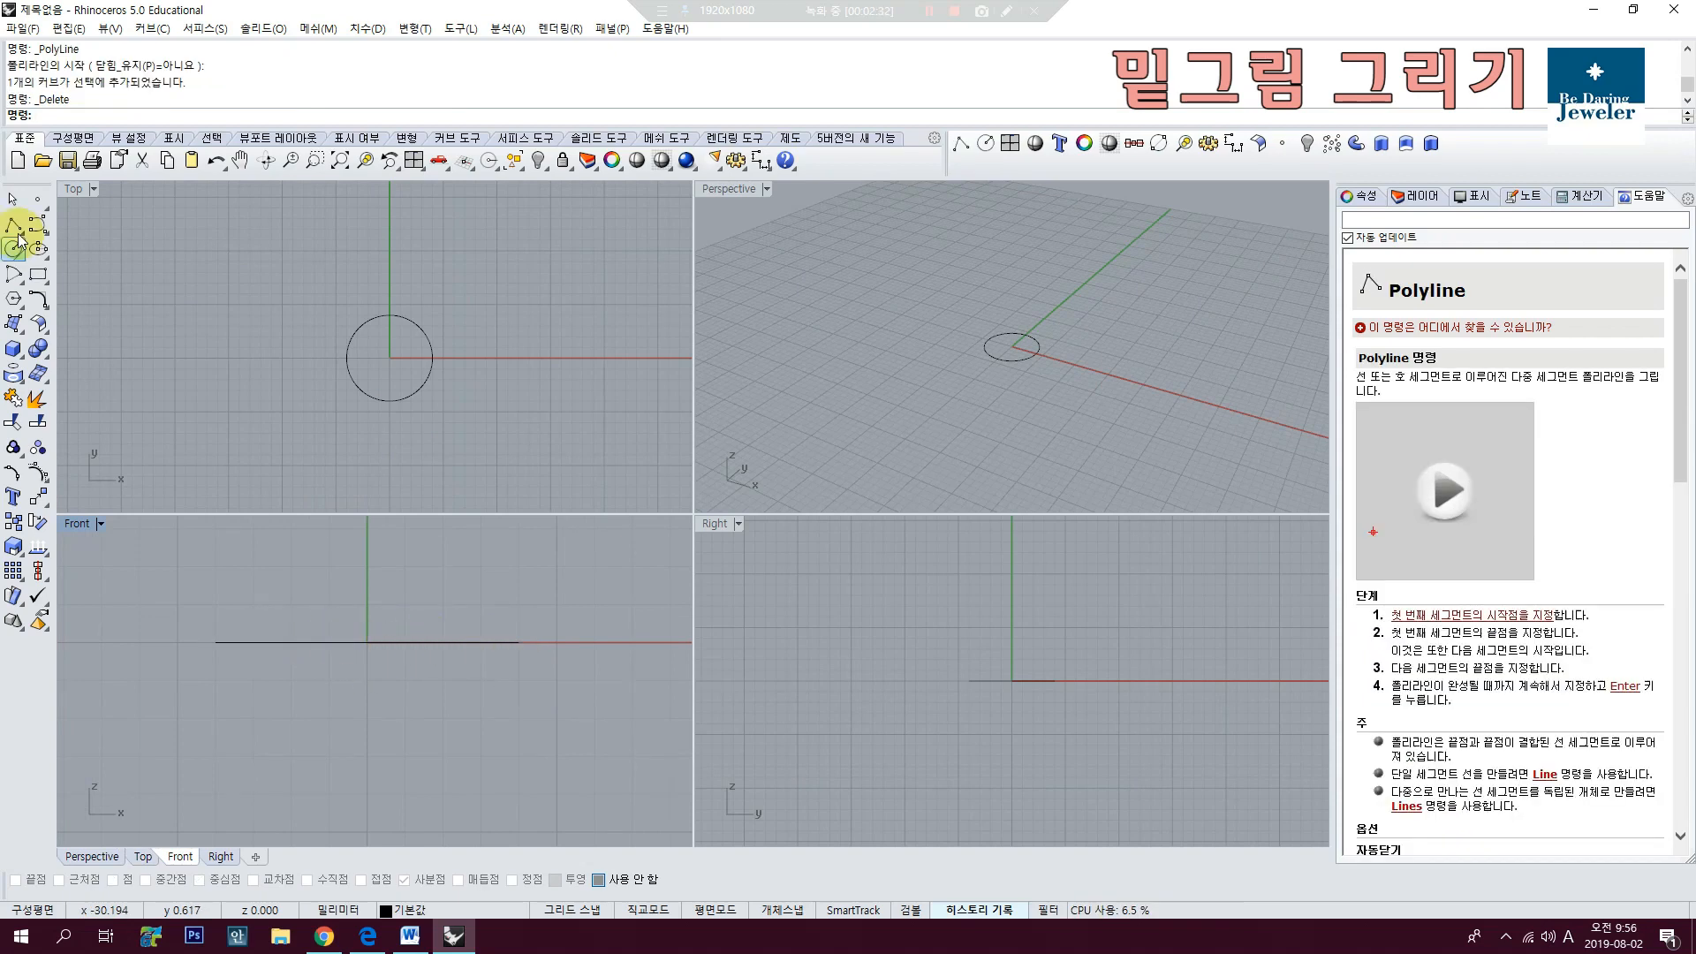
click(18, 233)
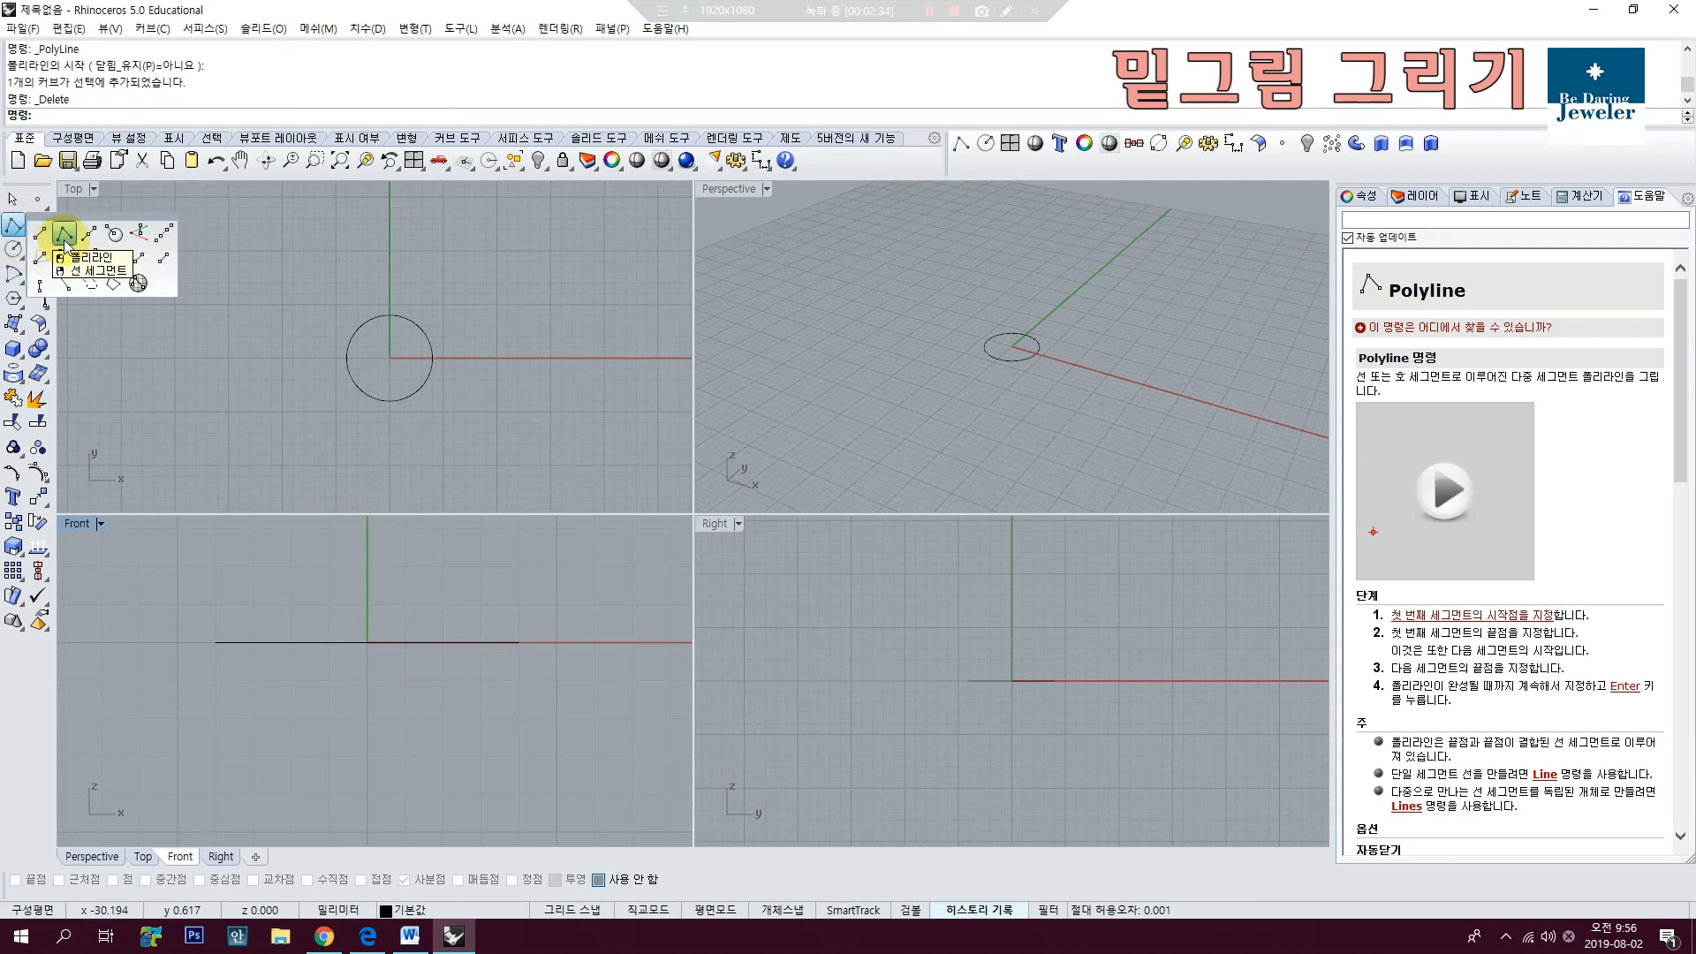
click(64, 237)
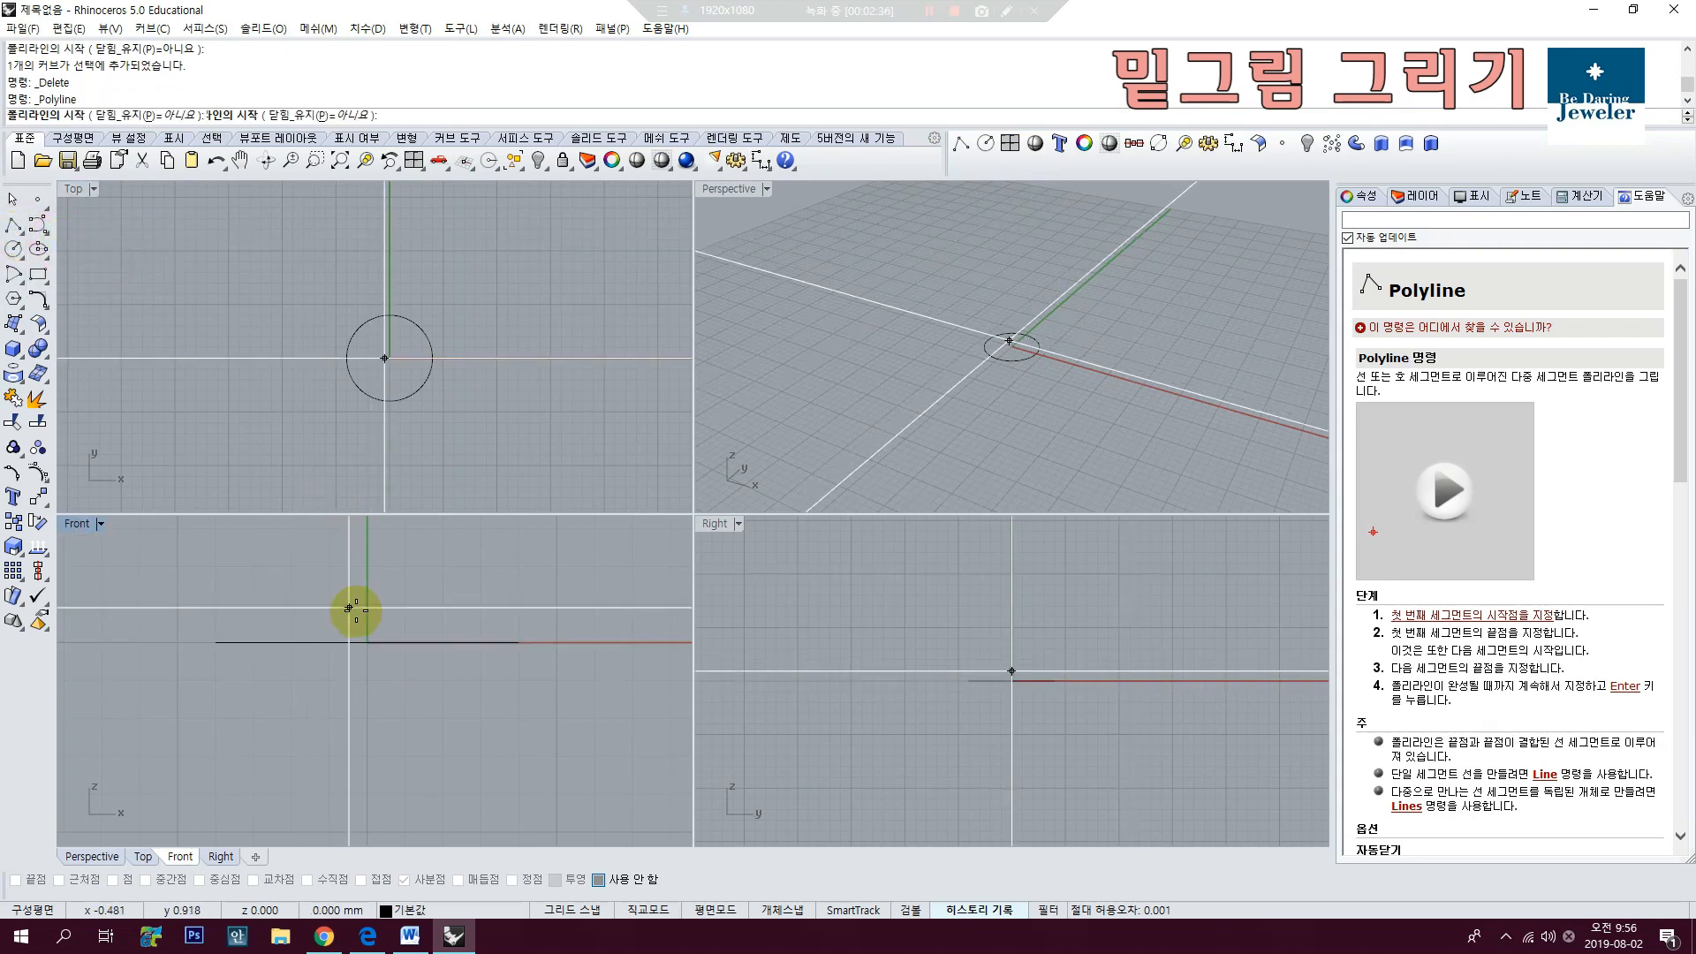
text(0)
key(Return)
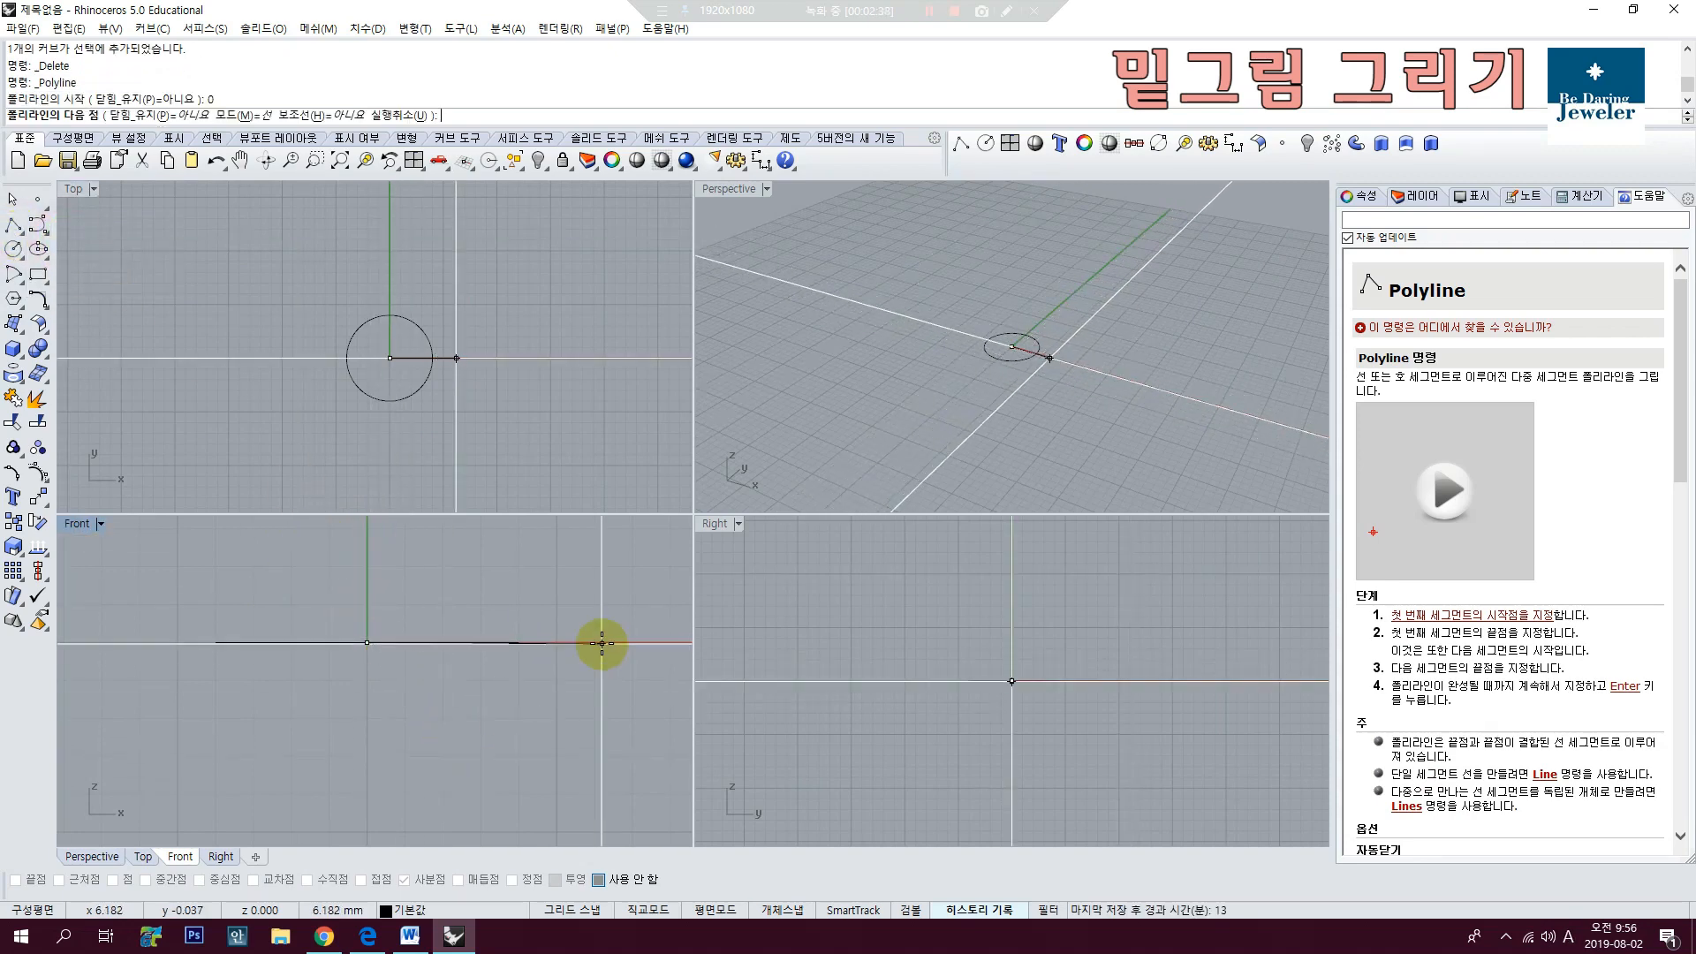
right_drag(553, 610, 538, 685)
scroll(539, 687, down, 6)
scroll(539, 686, down, 2)
right_drag(469, 594, 459, 676)
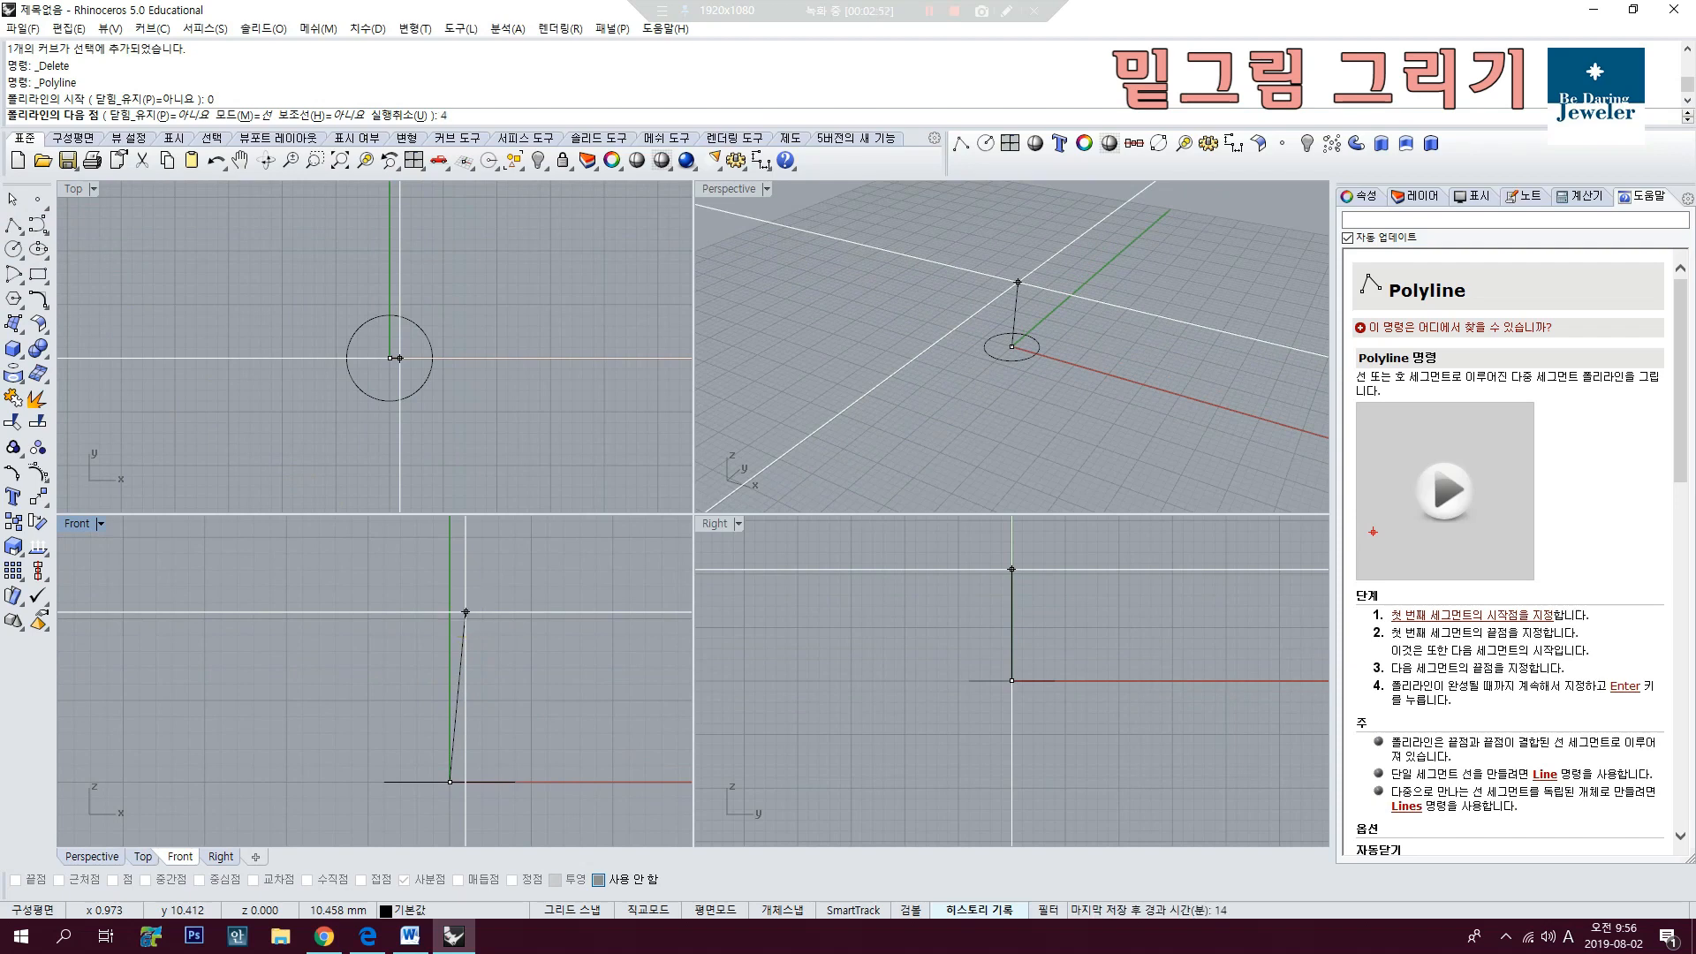
text(4.9)
key(Return)
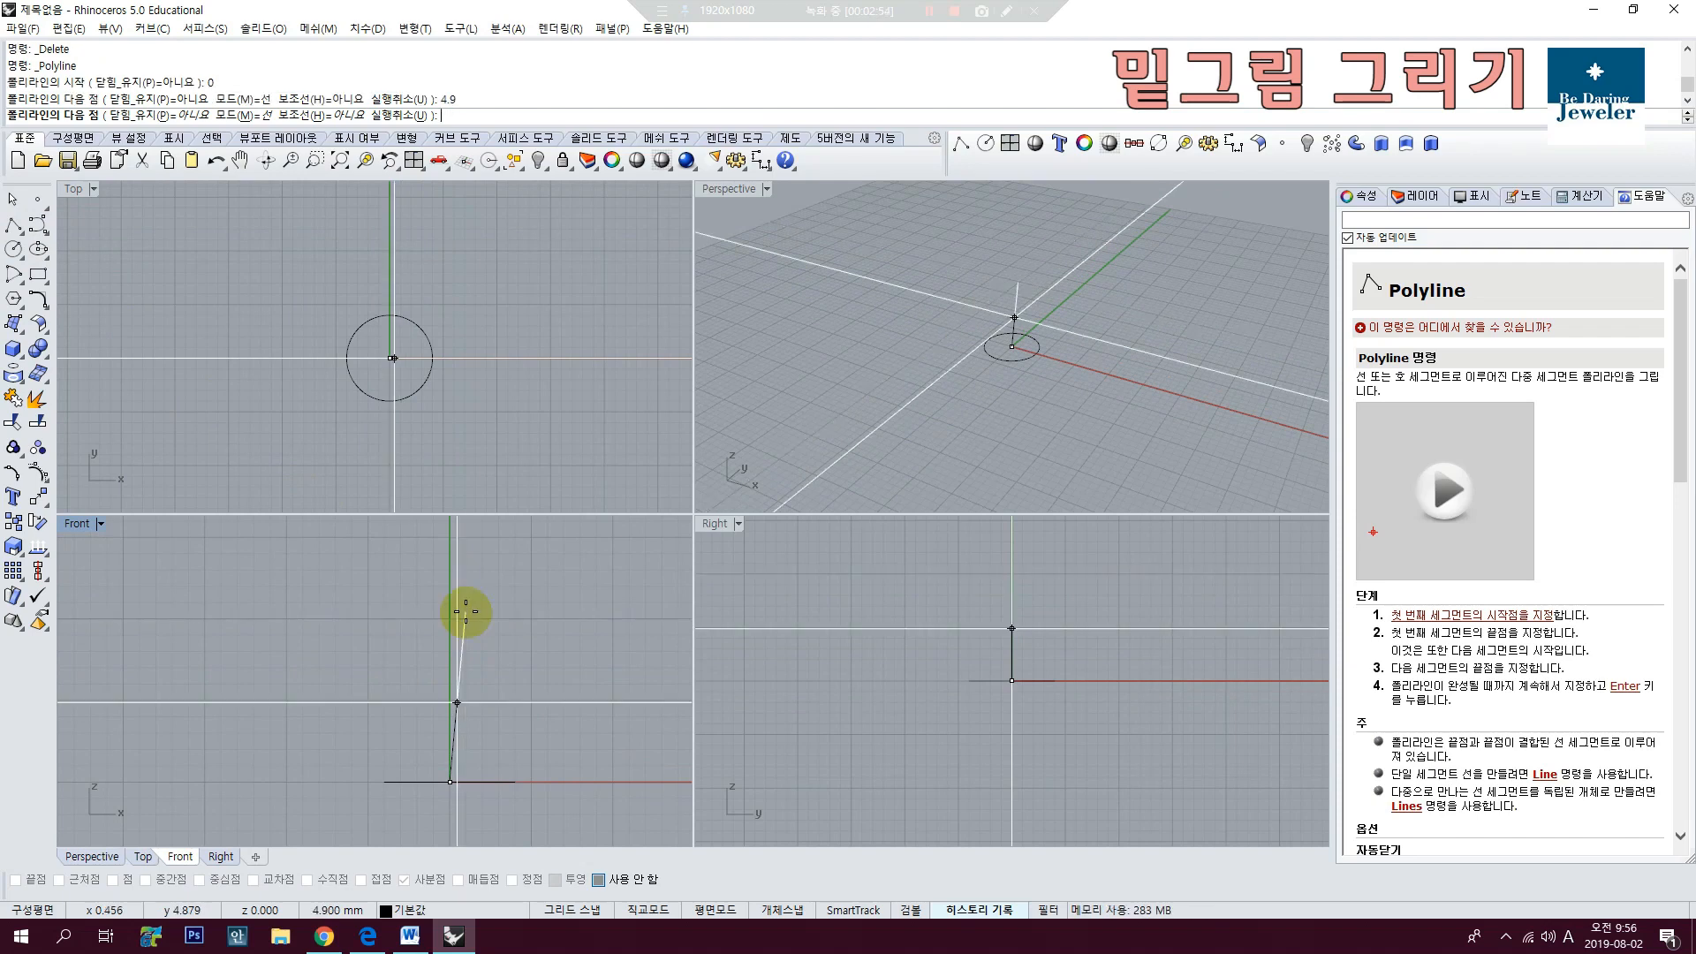
shift+click(468, 674)
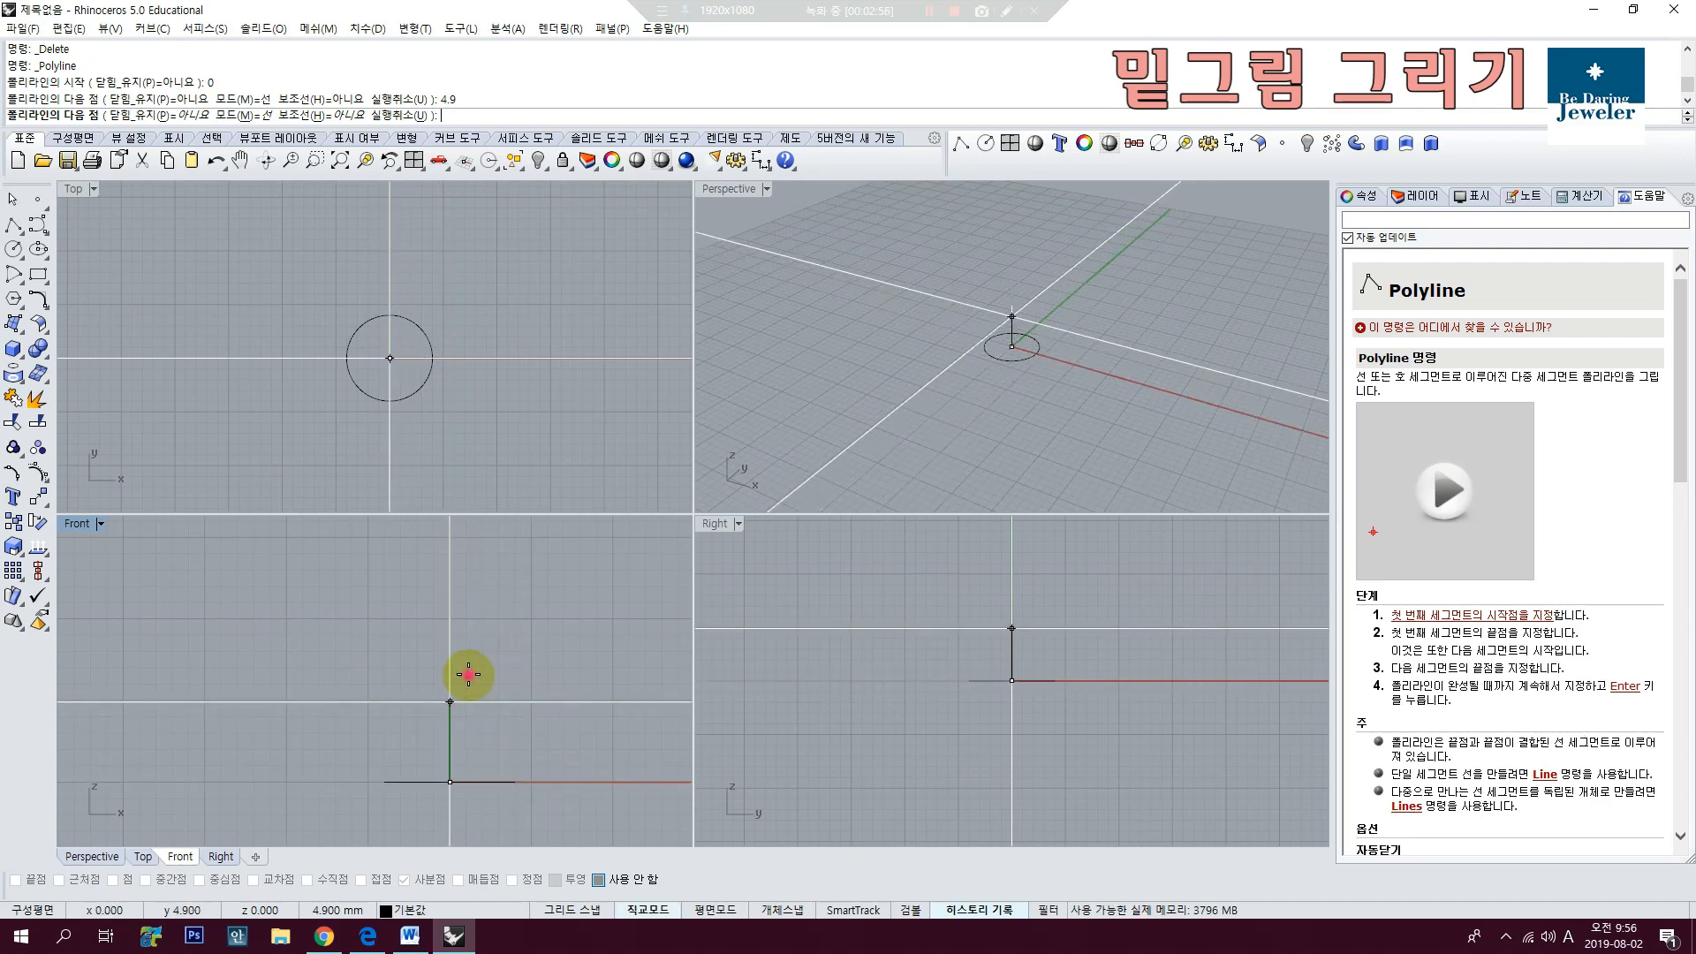
right_click(488, 719)
Step: Draw a horizontal line about 7 mm long in the +X direction from the upper end of the vertical line in the Front view
scroll(464, 753, up, 10)
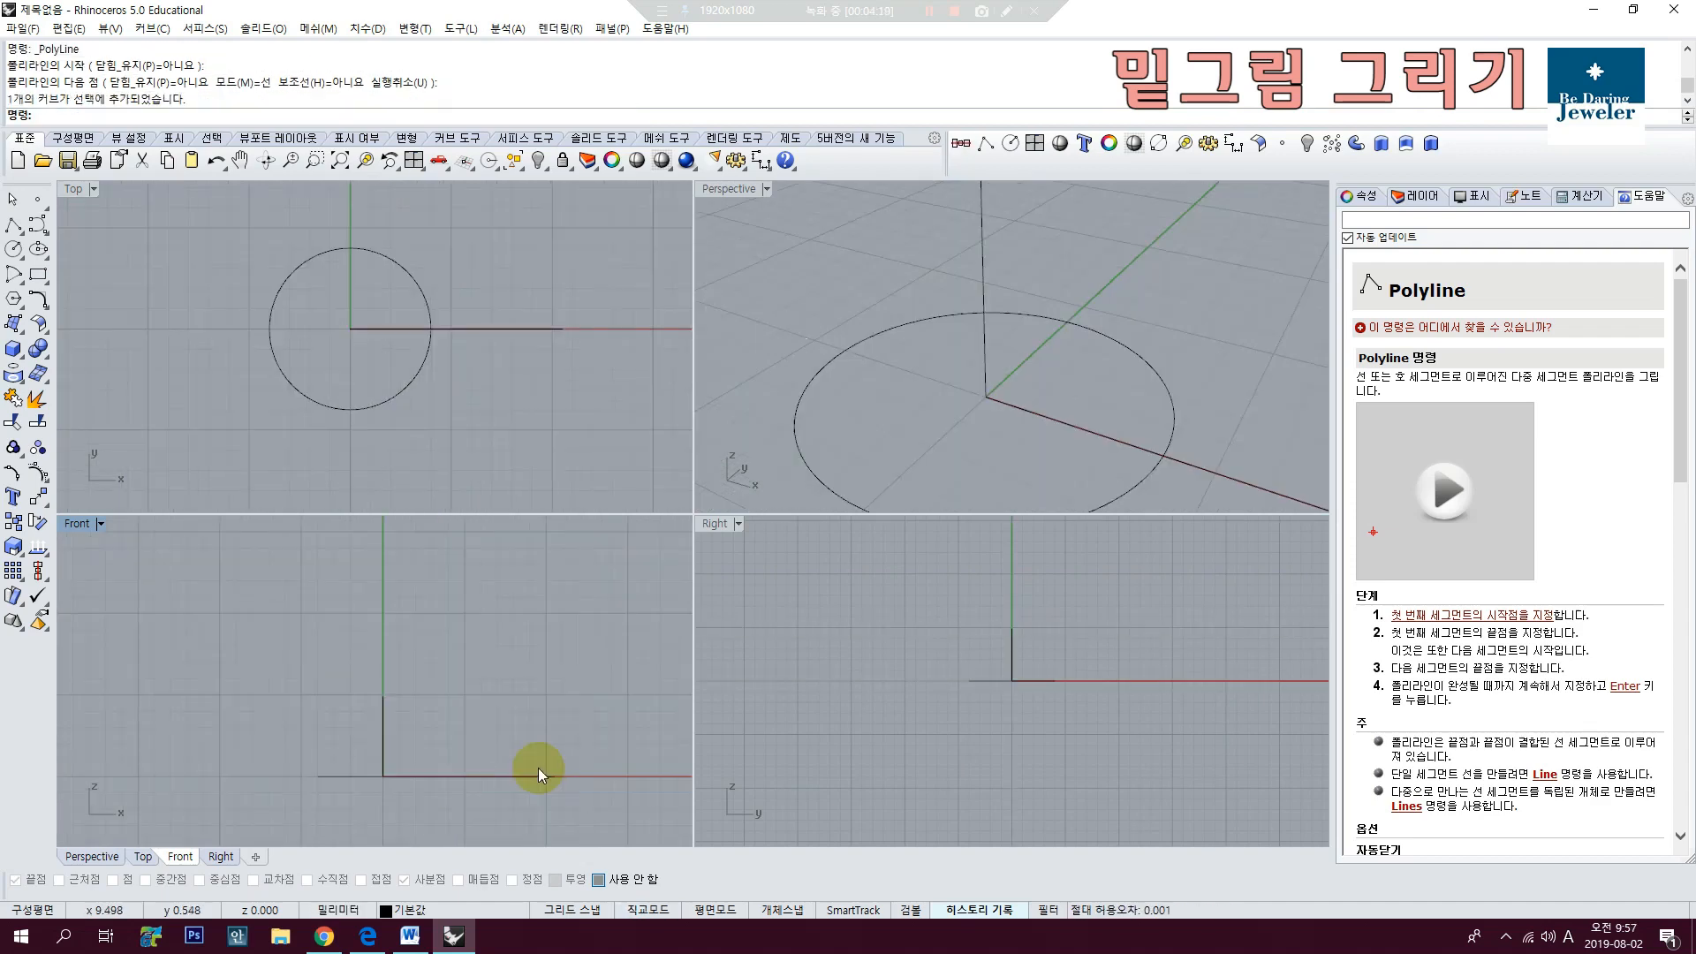
key(Return)
click(383, 694)
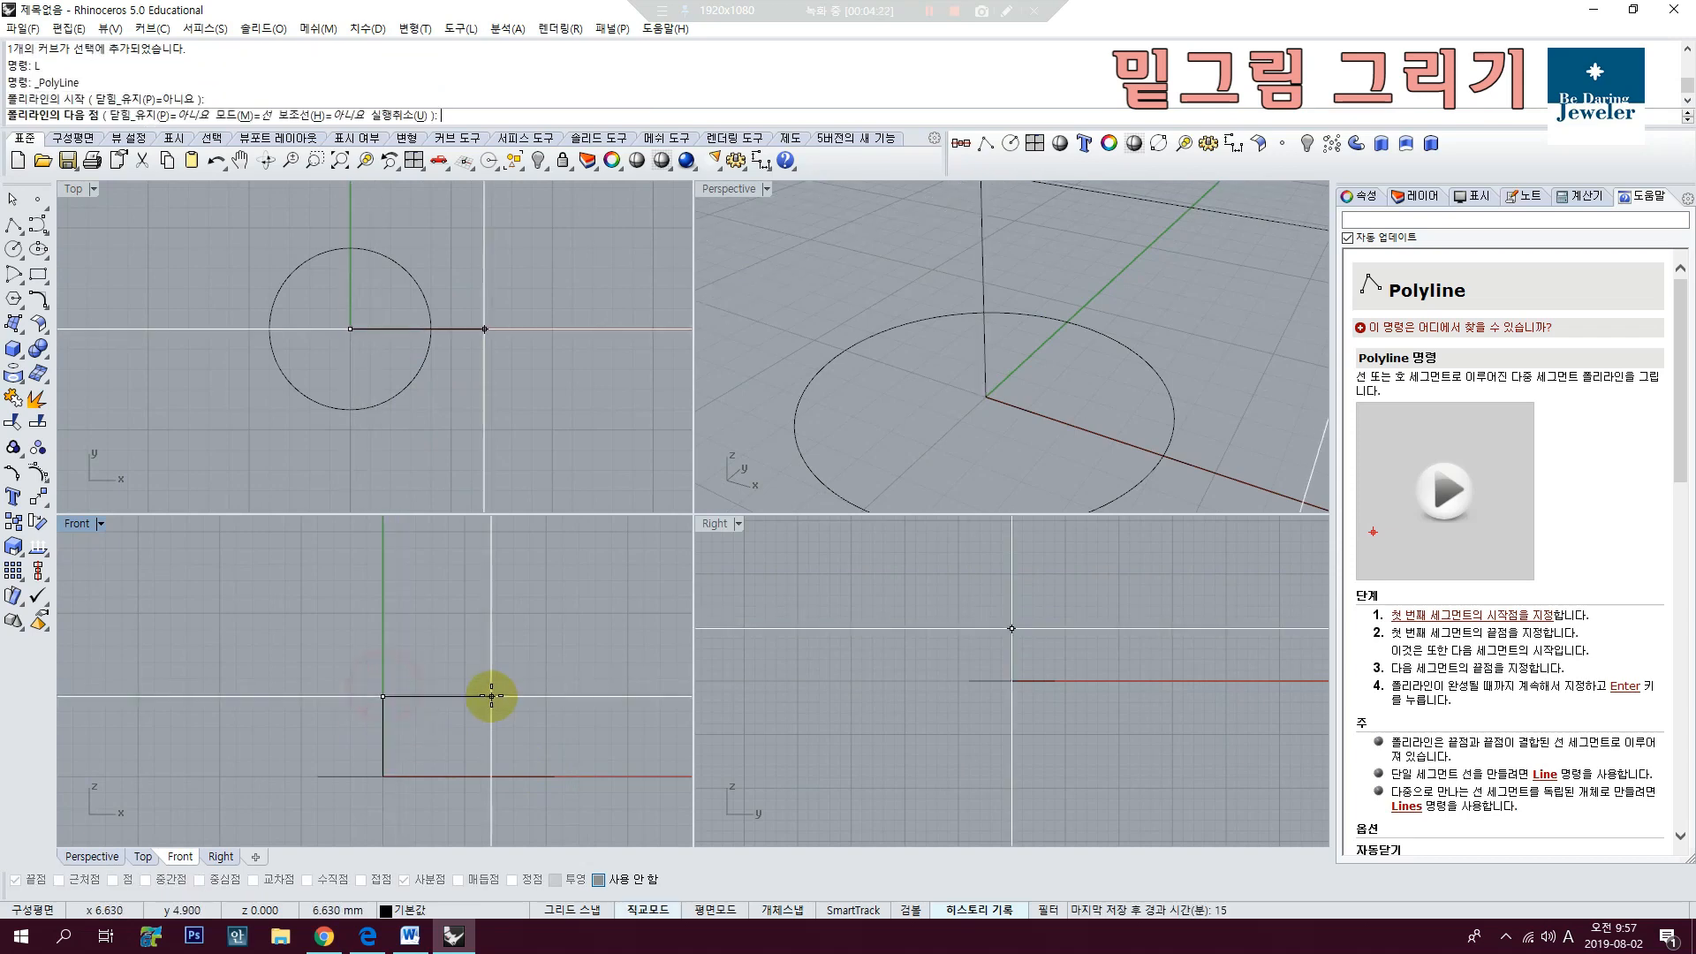
click(502, 696)
right_click(467, 717)
Step: Draw a circle of diameter 4.7 mm in the Top view, centred on the upper end of the vertical line
right_drag(432, 728, 468, 679)
scroll(468, 677, up, 3)
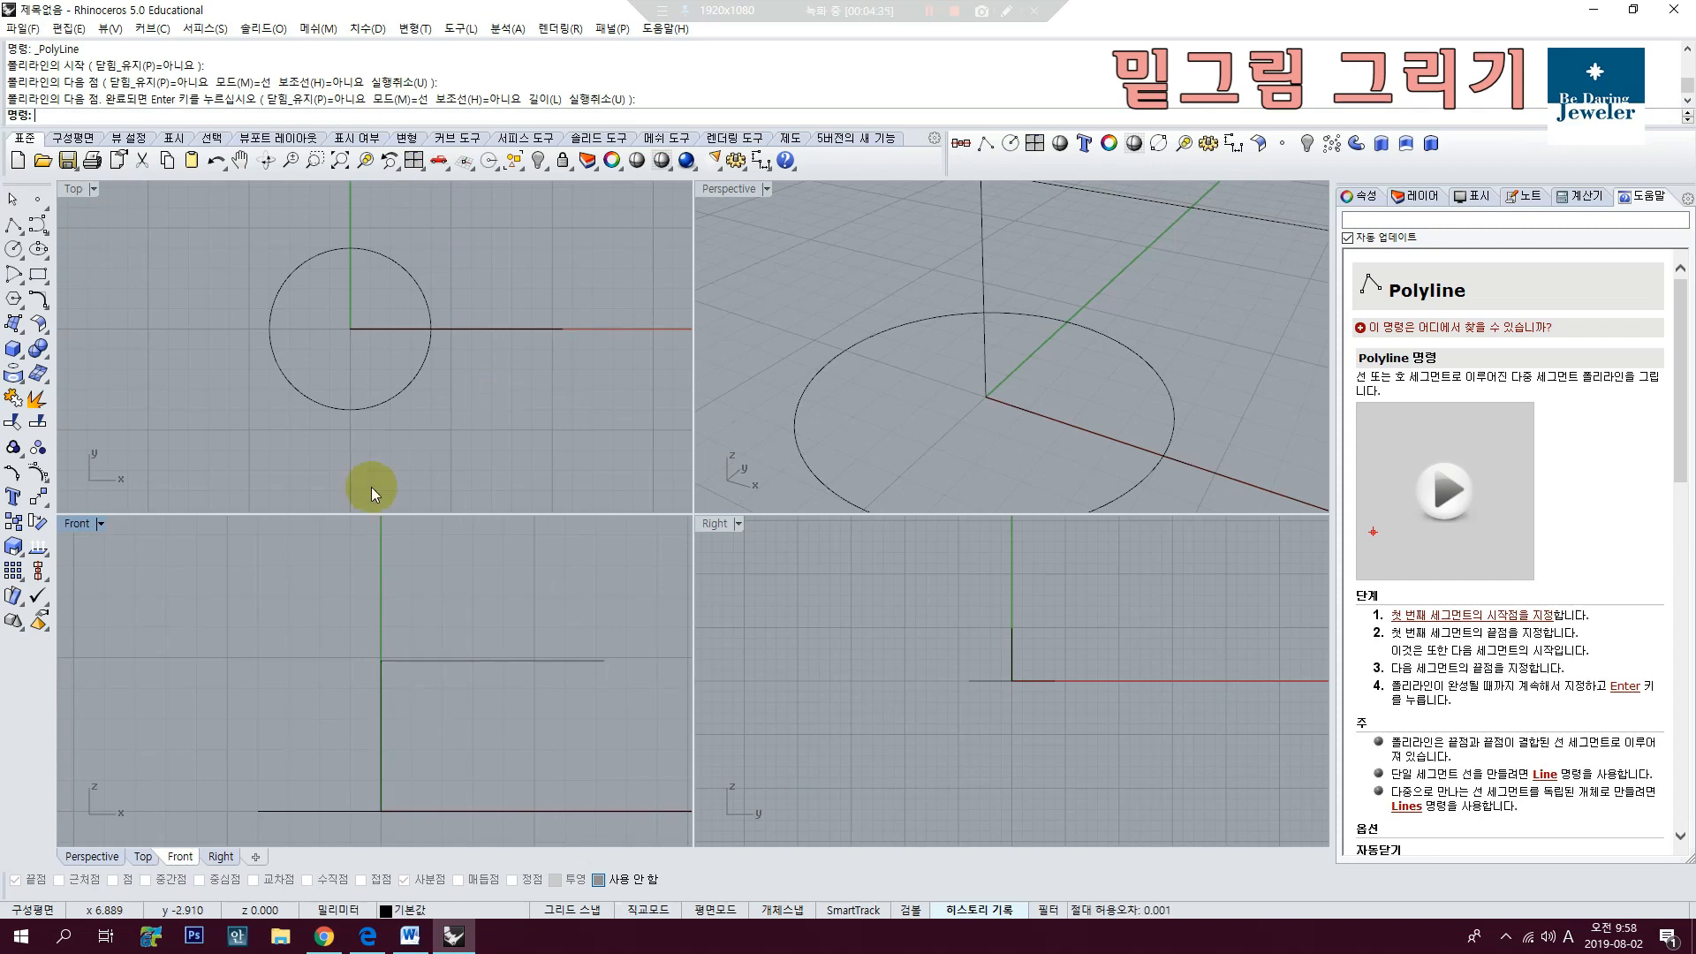
text(CC)
key(Return)
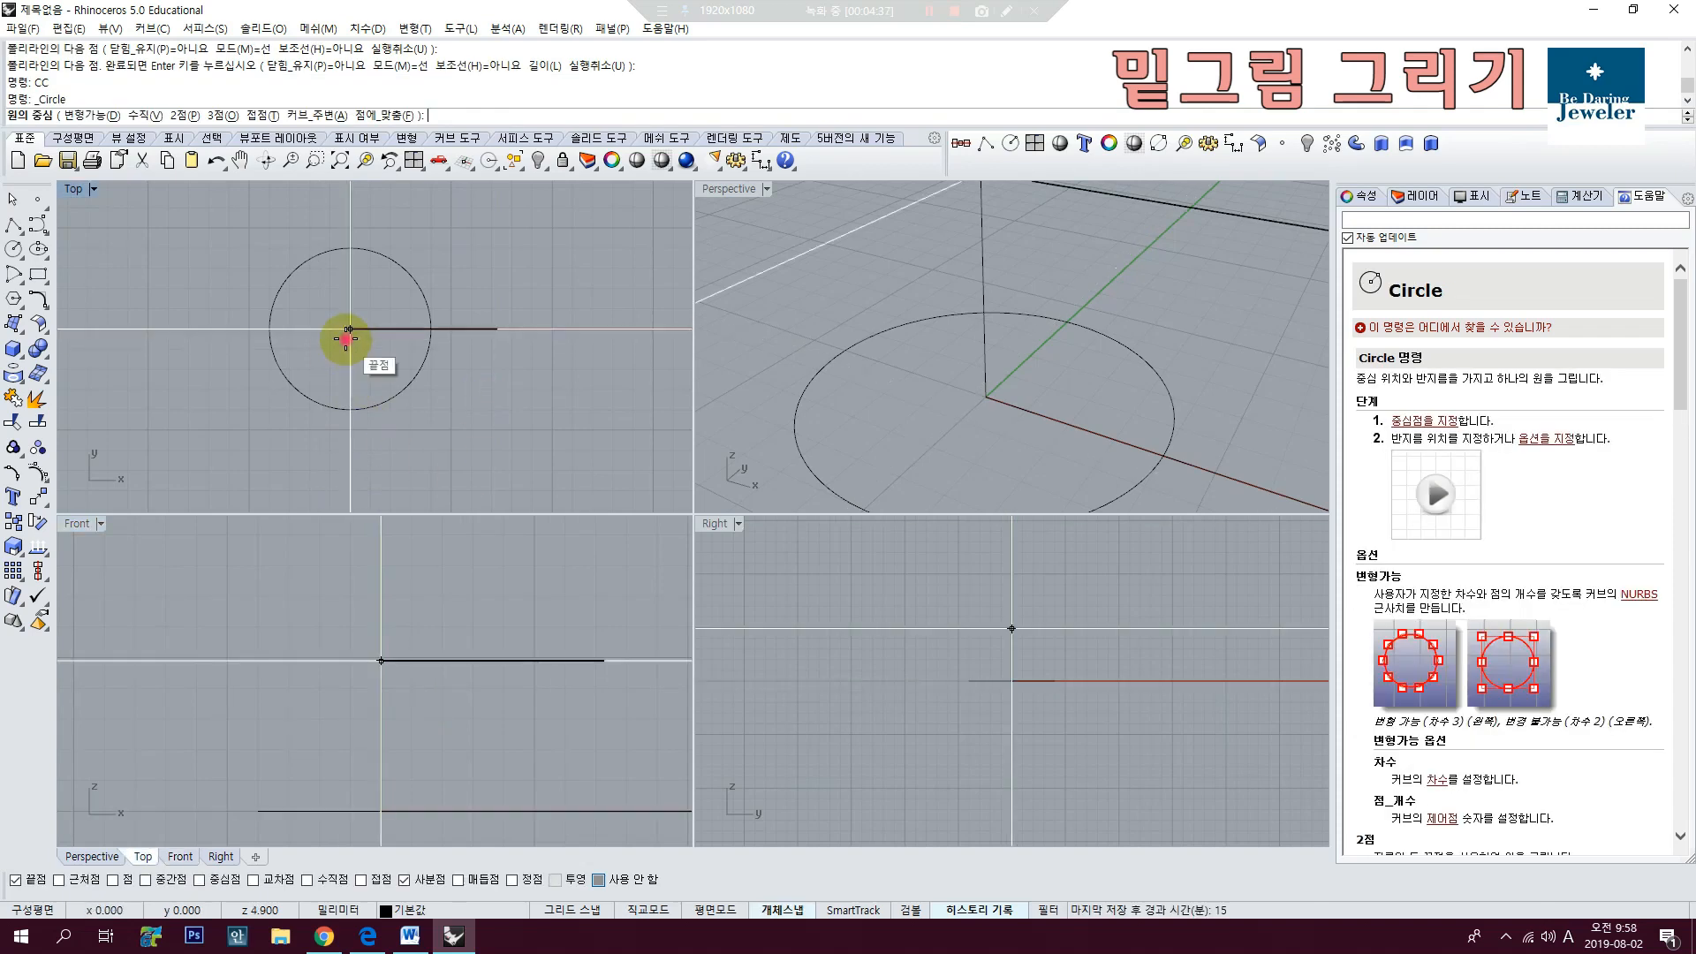
click(351, 330)
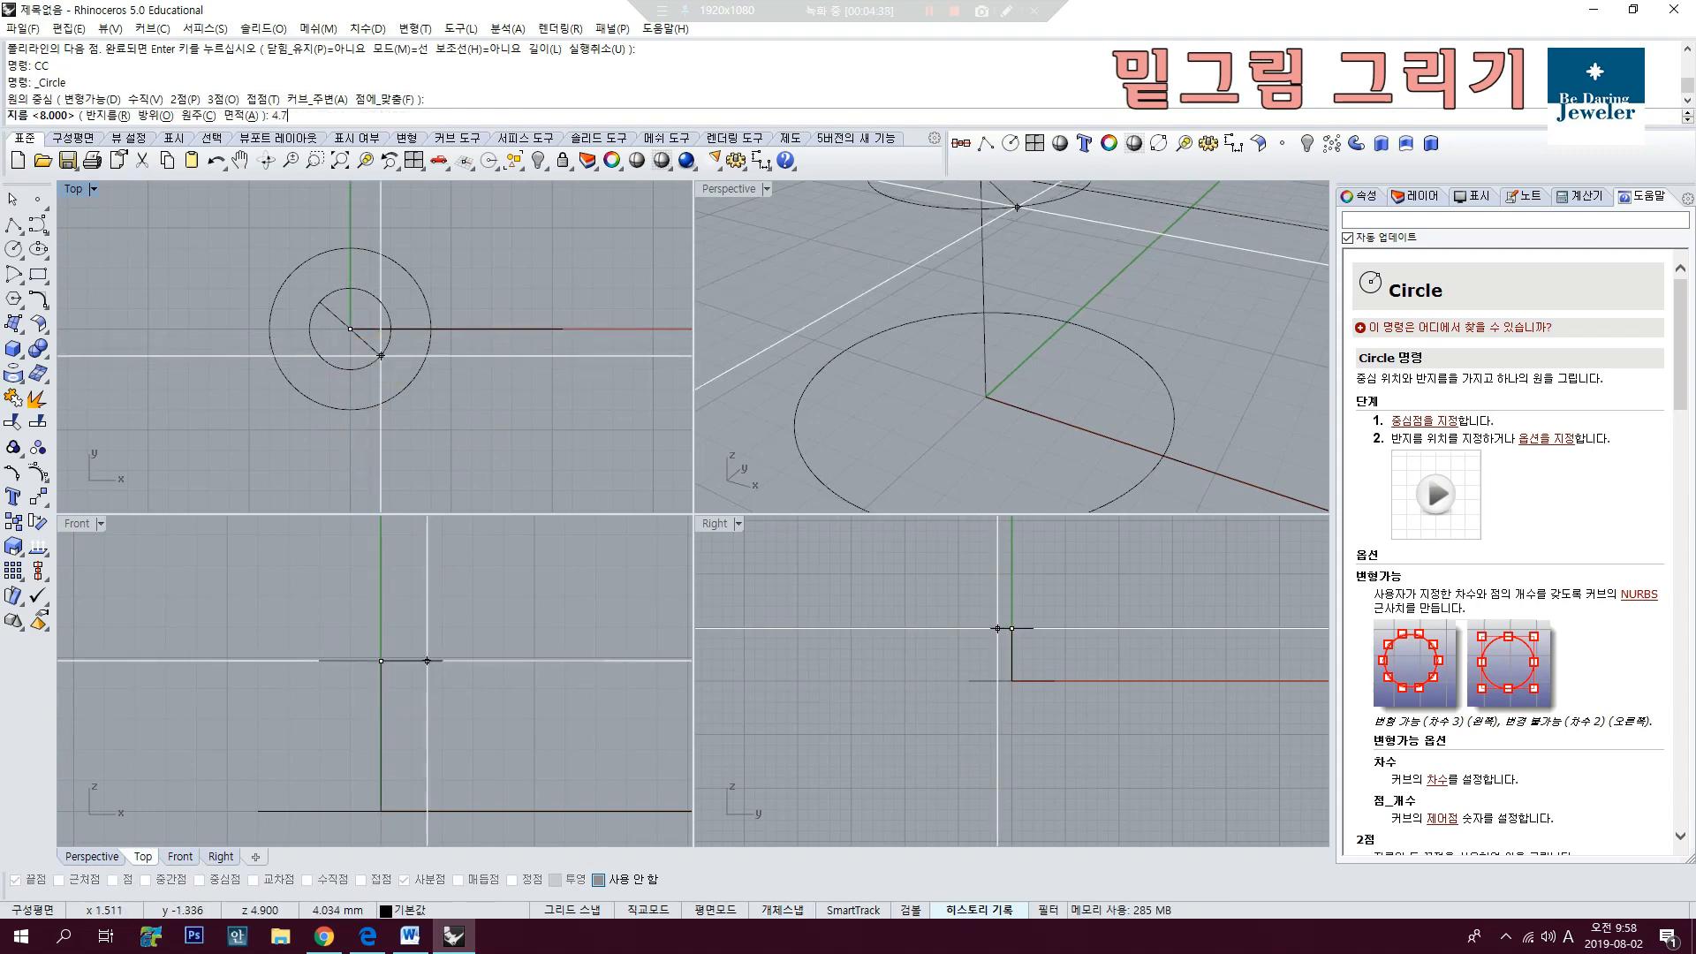
key(Return)
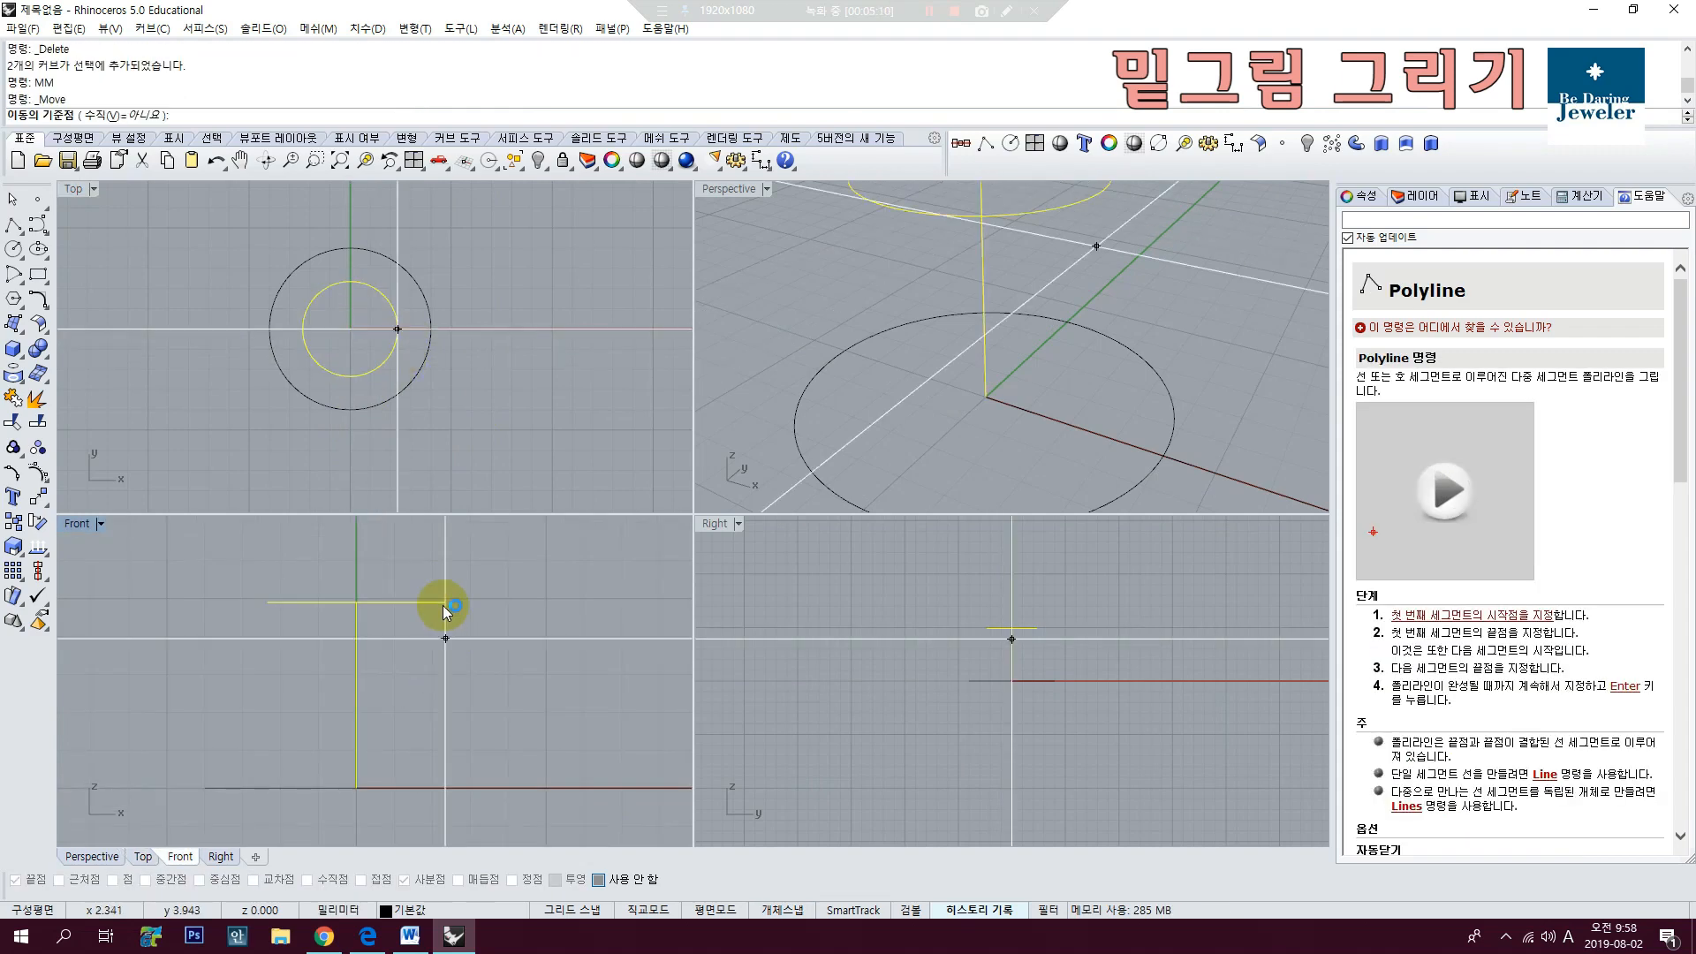
Step: Move the 4.7 mm circle and the vertical line straight down 3.5 mm in the Front view
click(444, 605)
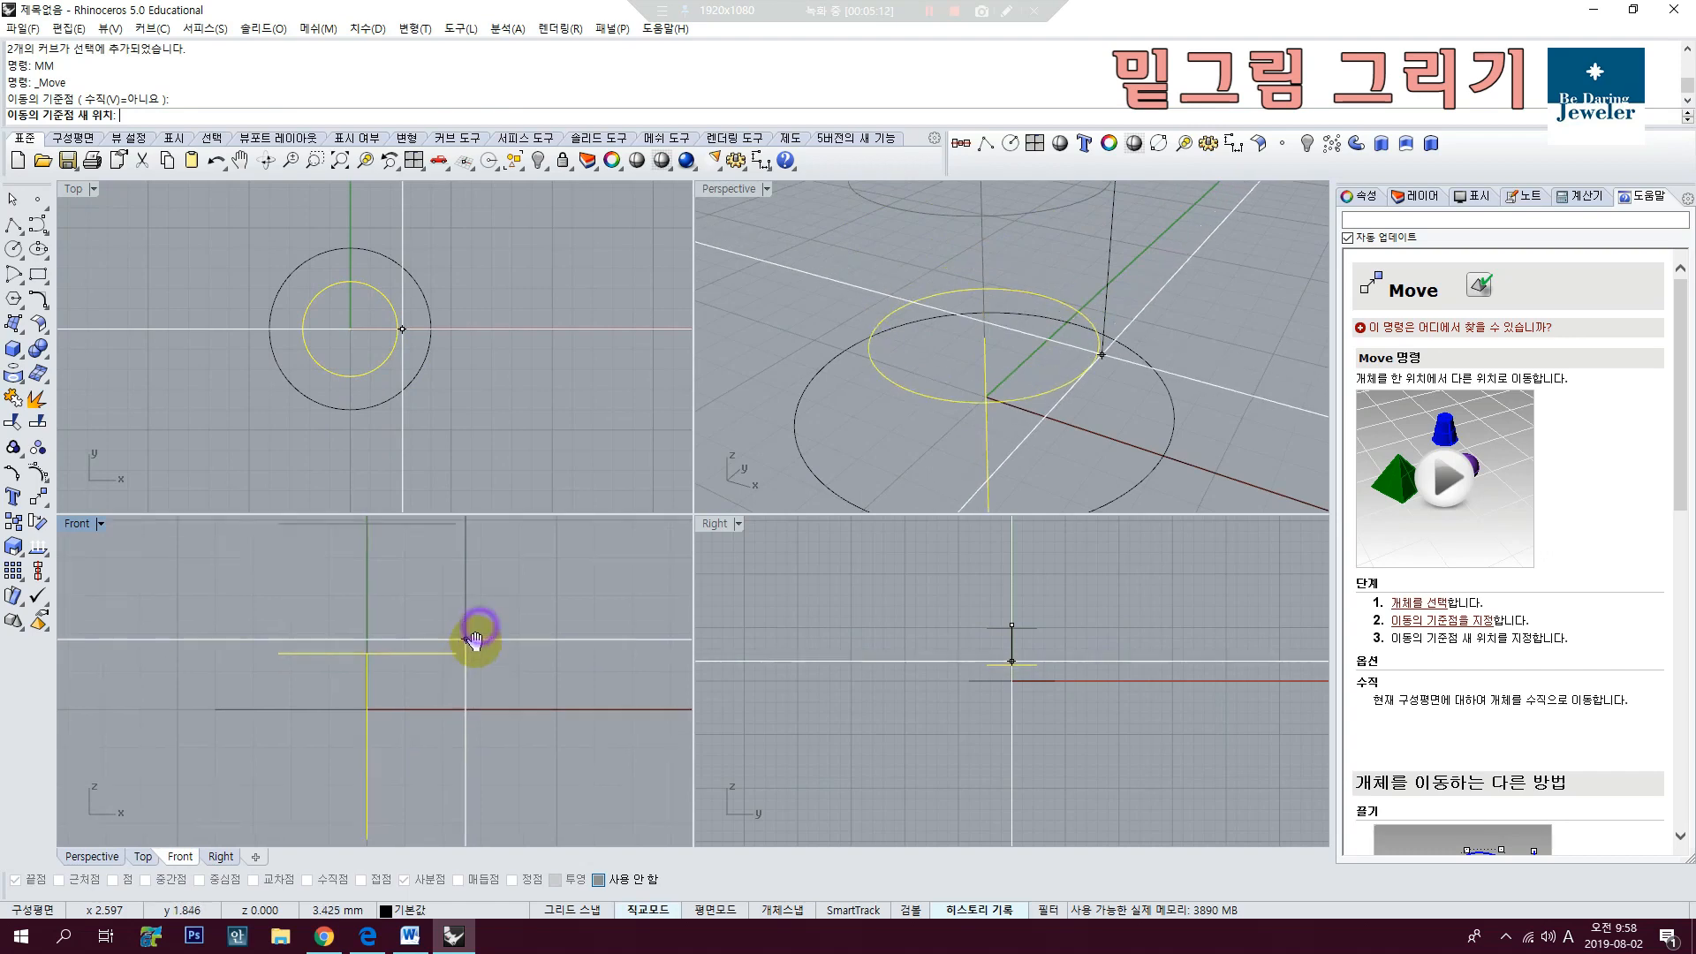
text(3)
key(Return)
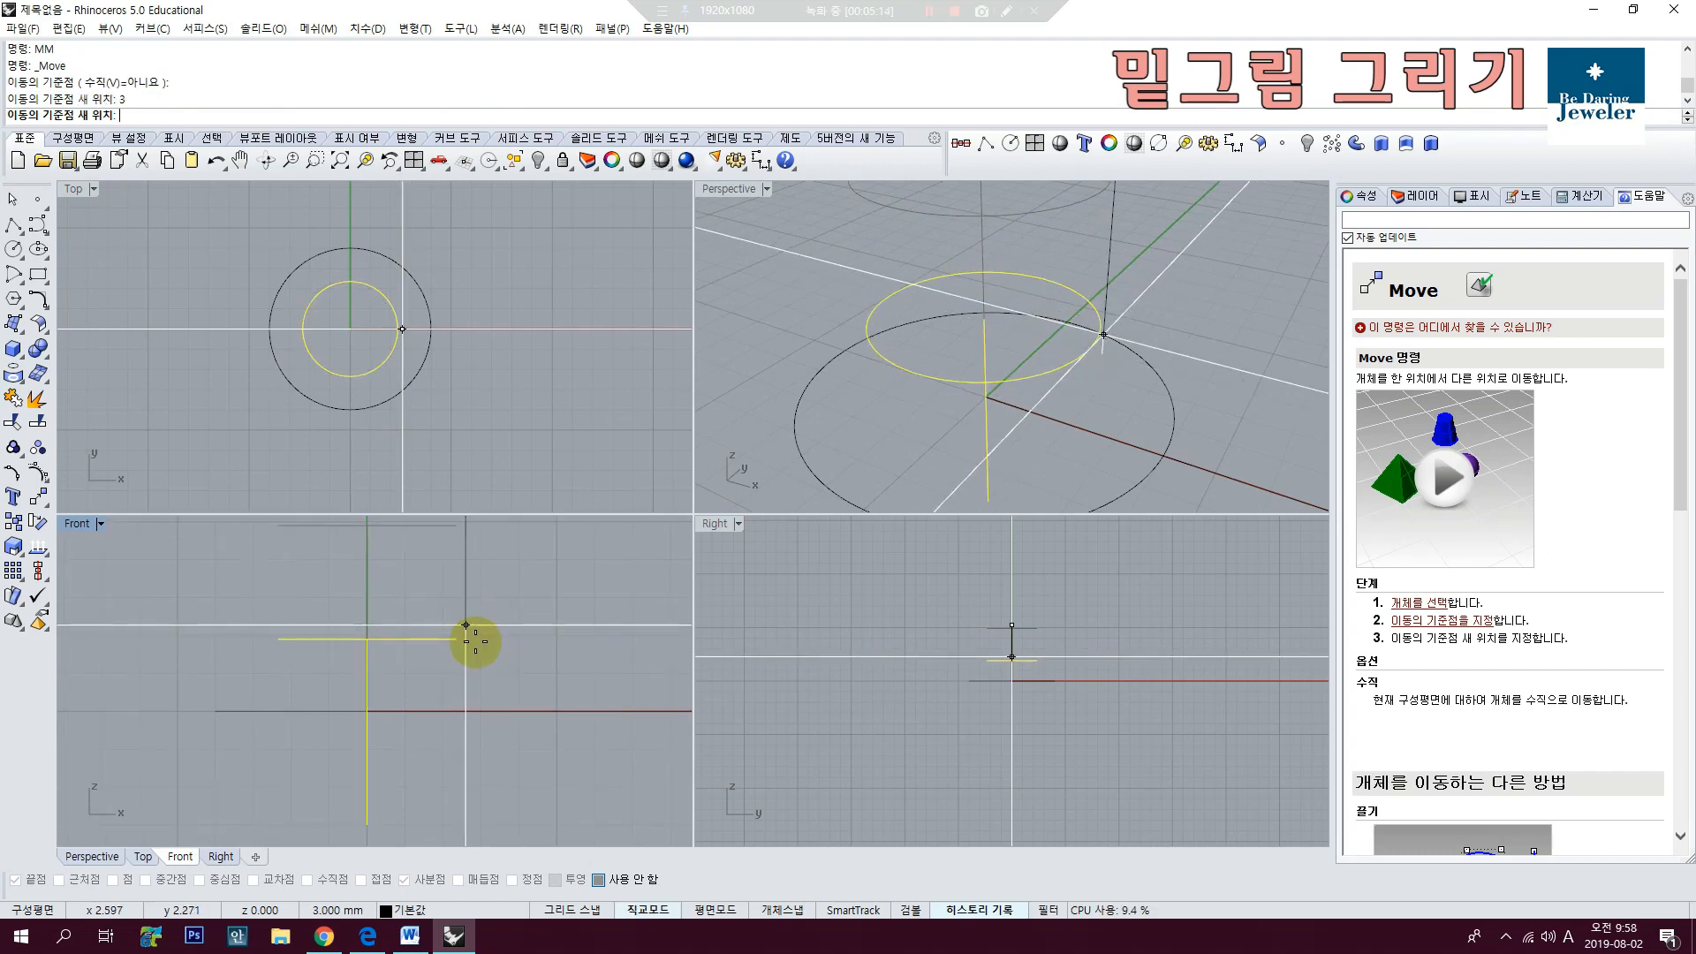
text(2.5)
key(Return)
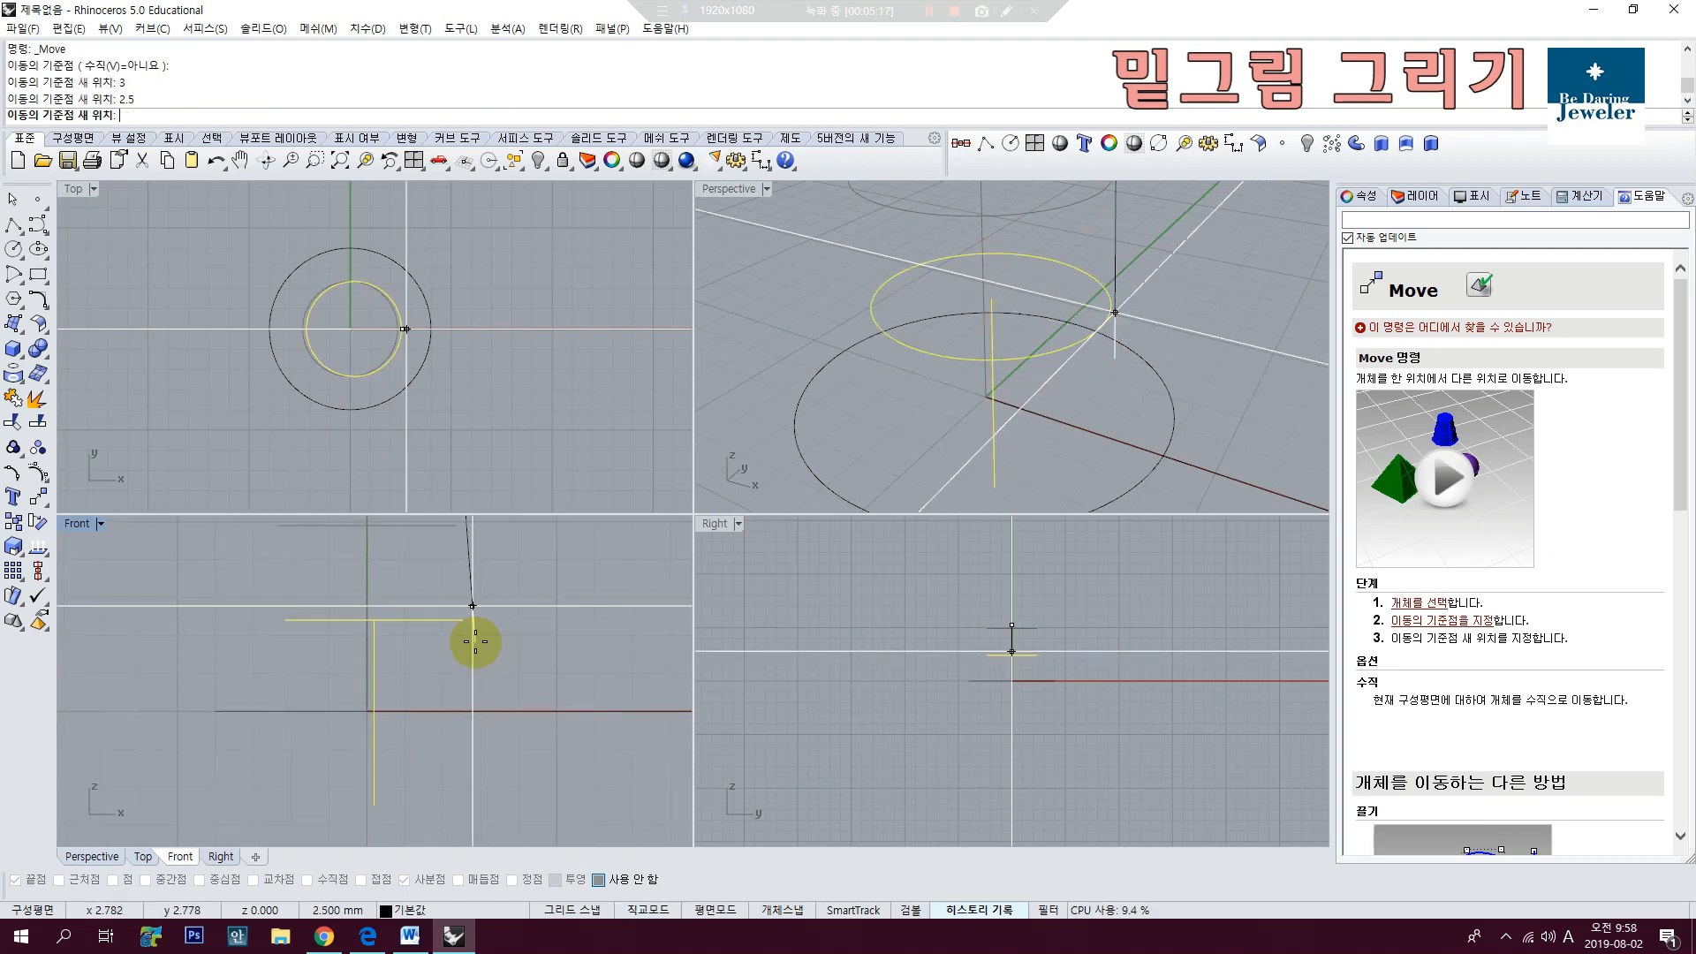
text(4)
key(Return)
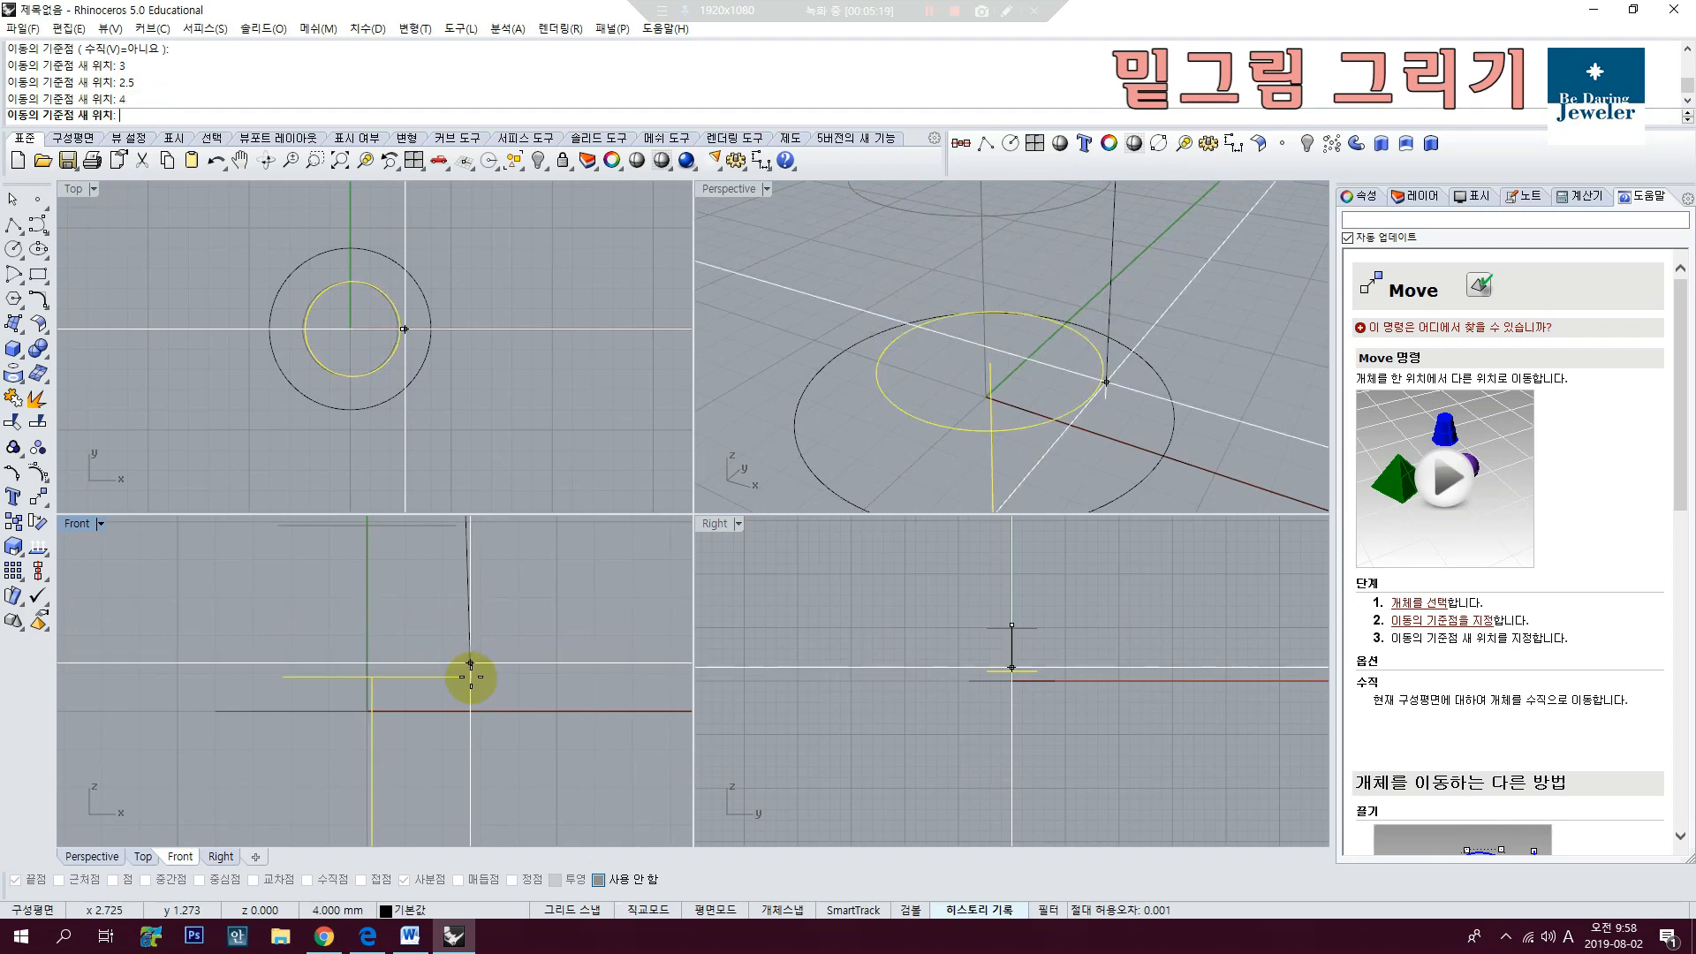
text(3.5)
key(Return)
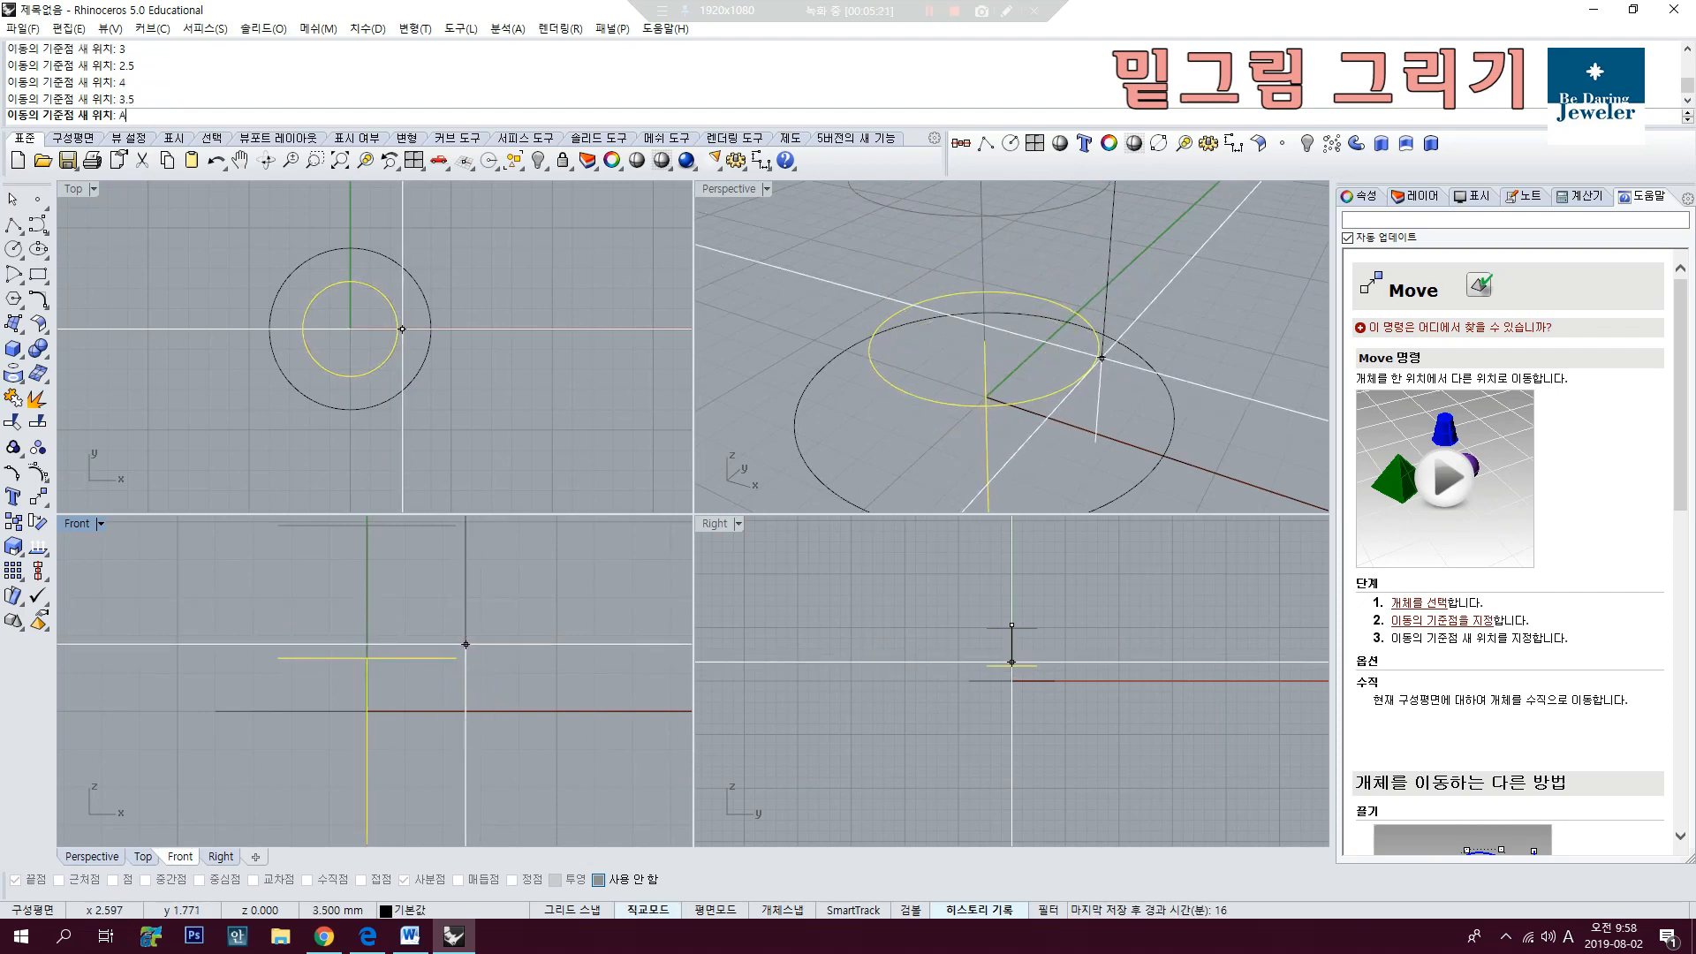
shift+click(446, 717)
right_drag(445, 712, 436, 614)
key(Escape)
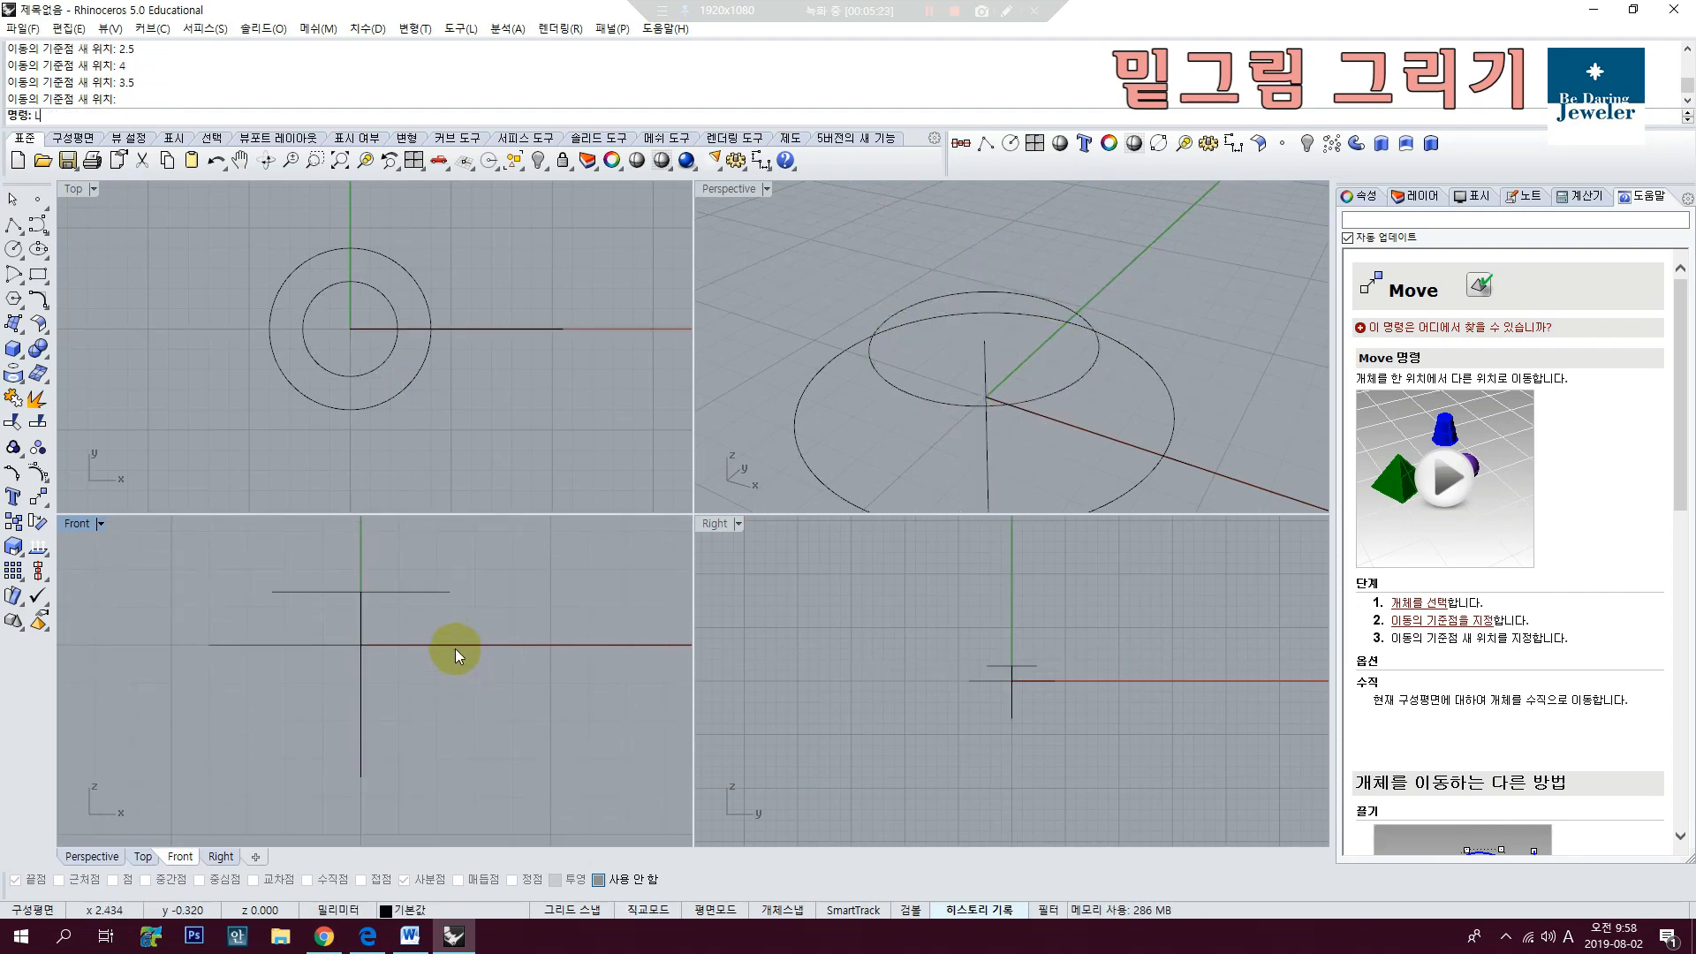
Step: Draw the sloping crown line from the +X edge of the small circle to the +X quadrant of the 8 mm circle
text(l)
key(Return)
click(450, 592)
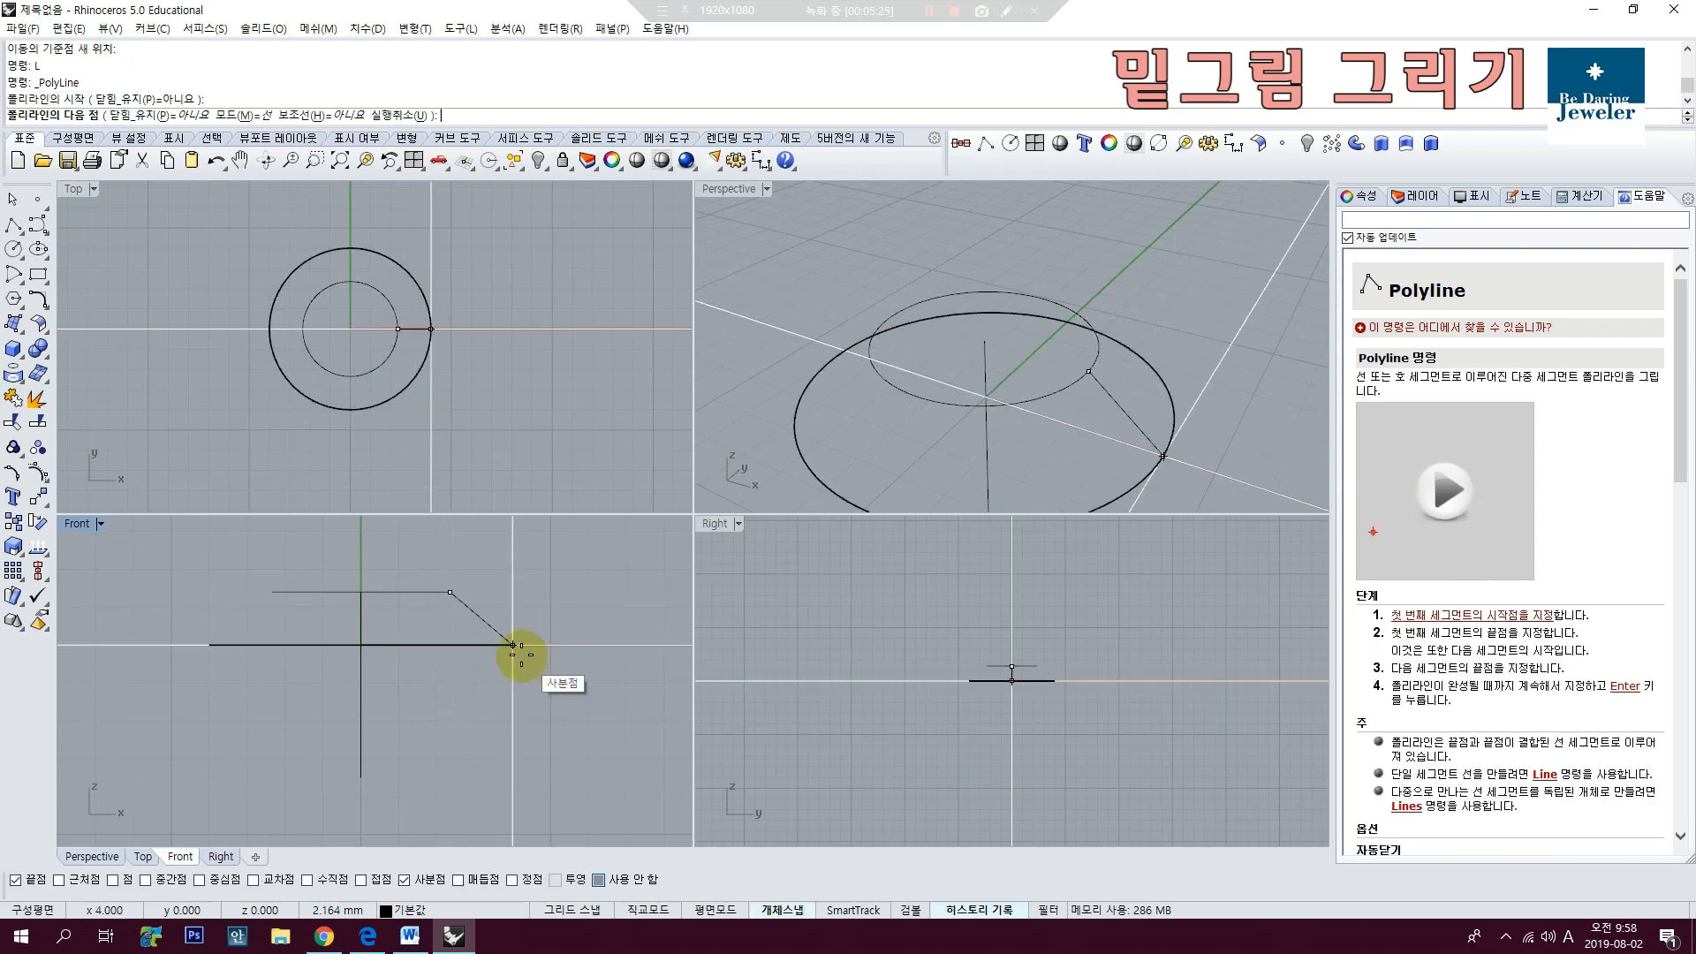
click(516, 652)
scroll(514, 647, up, 2)
key(Return)
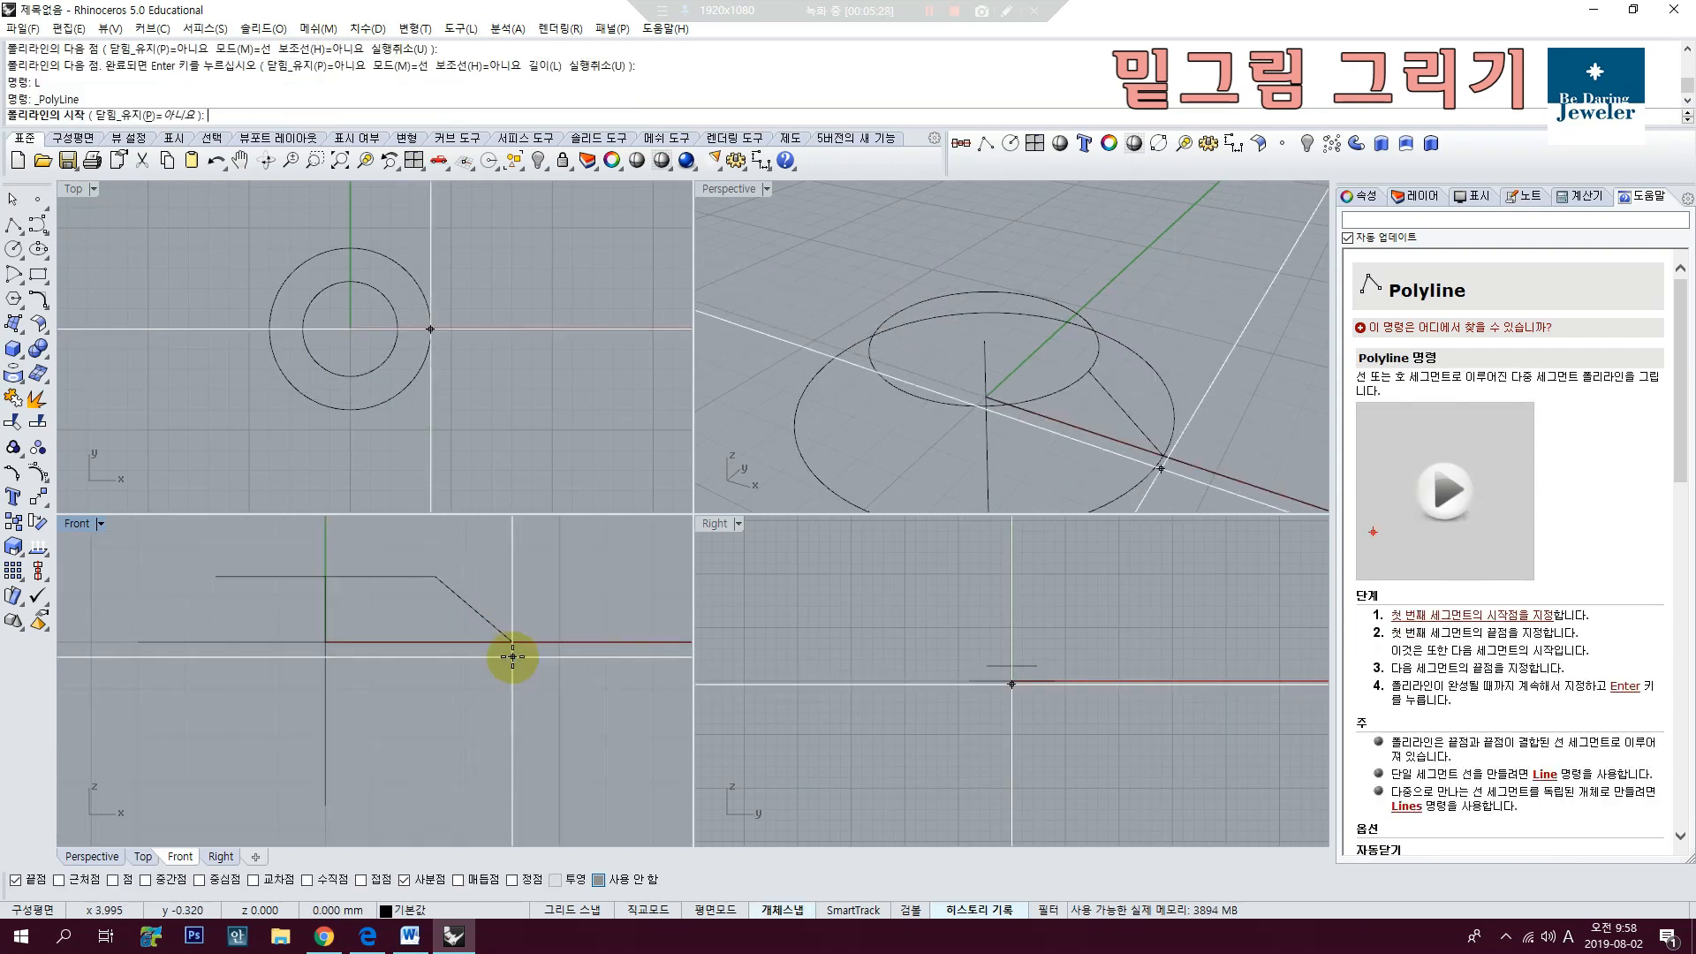
Step: Draw a polyline from the 8 mm circle's quadrant 0.3 mm straight down for the girdle, continuing to the lower end of the vertical line
text(l)
key(Return)
click(512, 643)
text(.3)
key(Return)
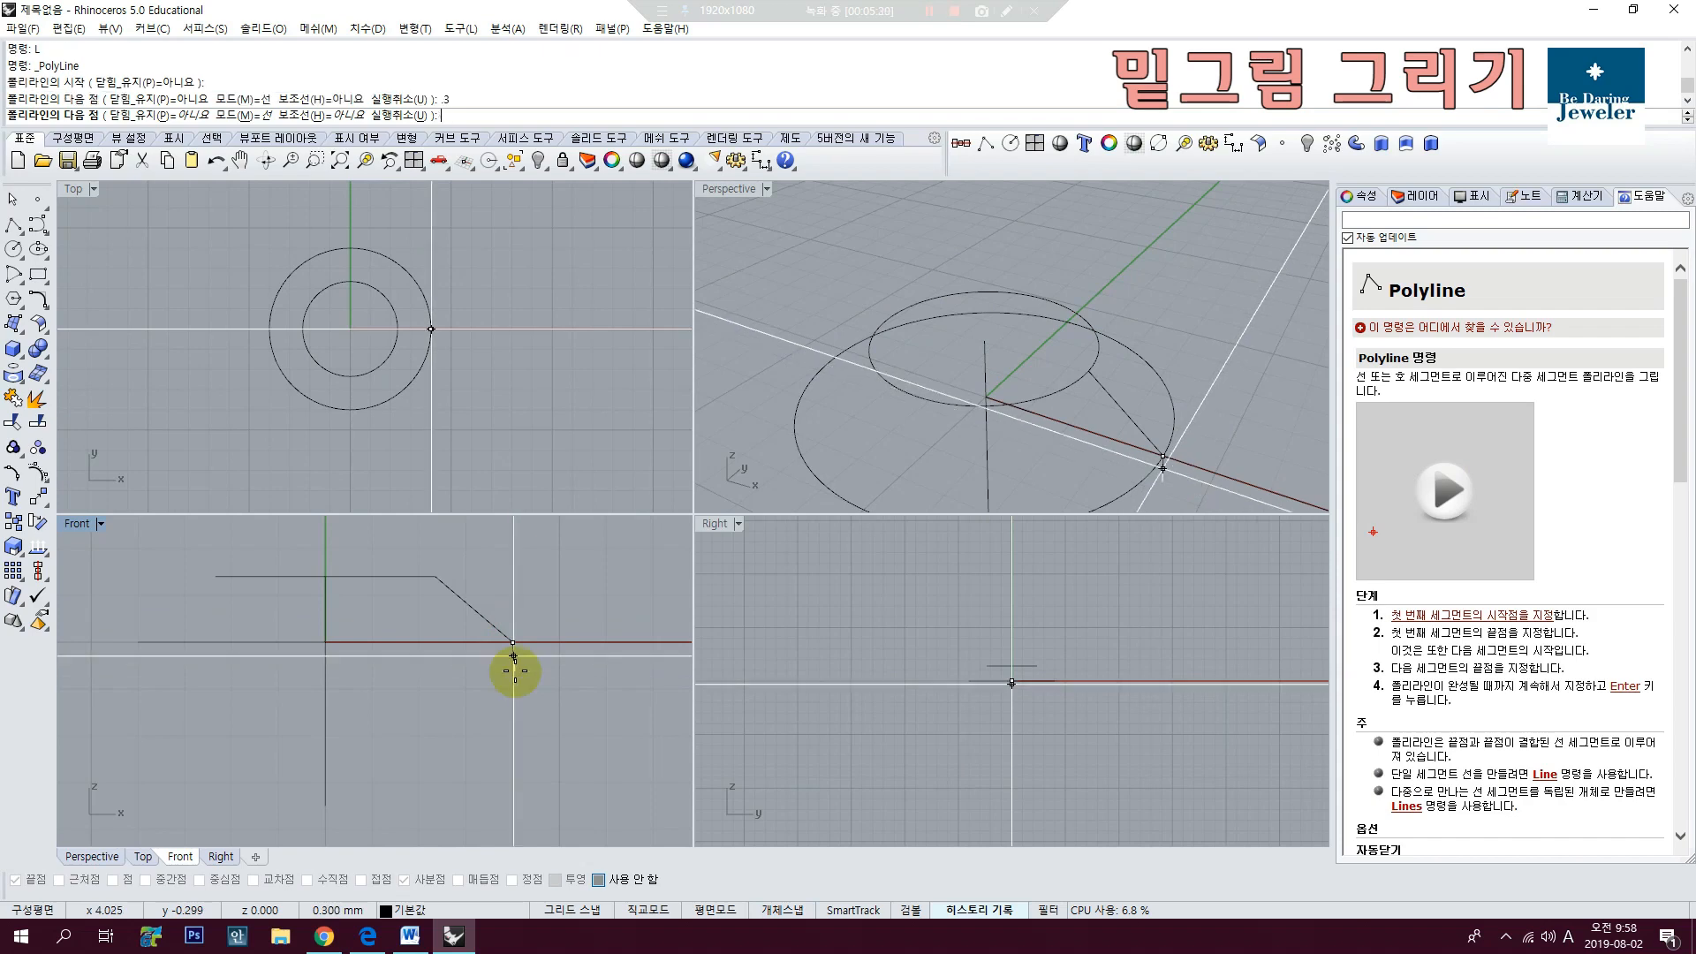
shift+click(507, 696)
right_drag(484, 744, 492, 709)
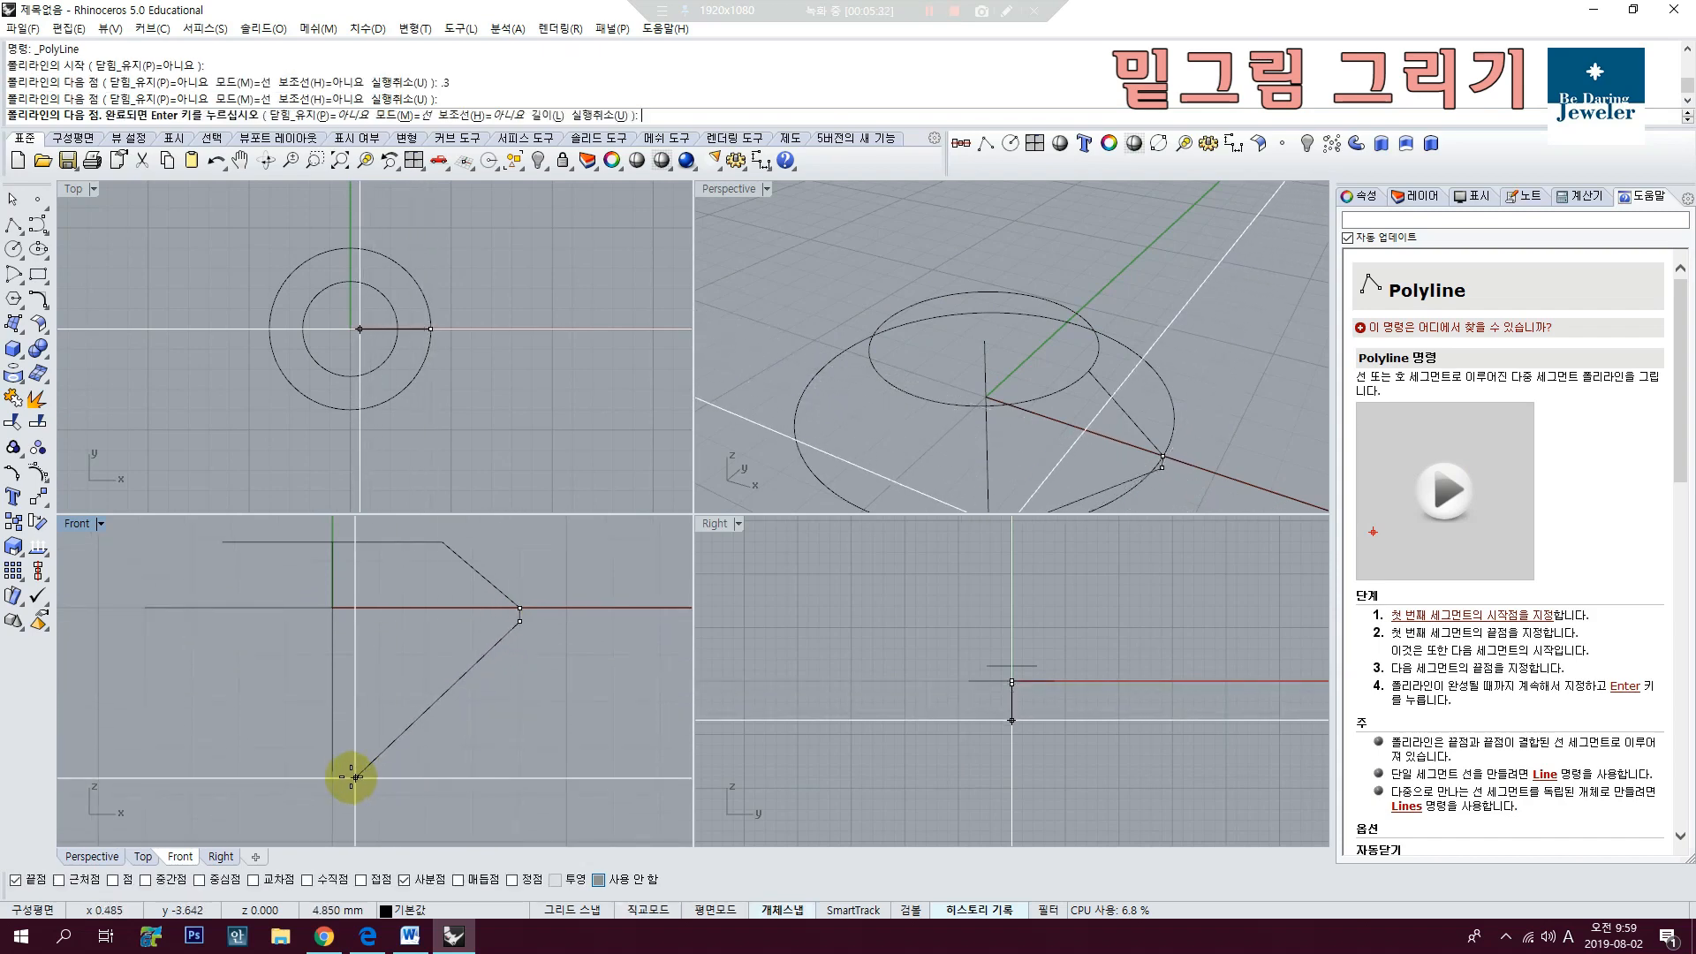
click(328, 777)
scroll(430, 730, down, 4)
right_click(429, 730)
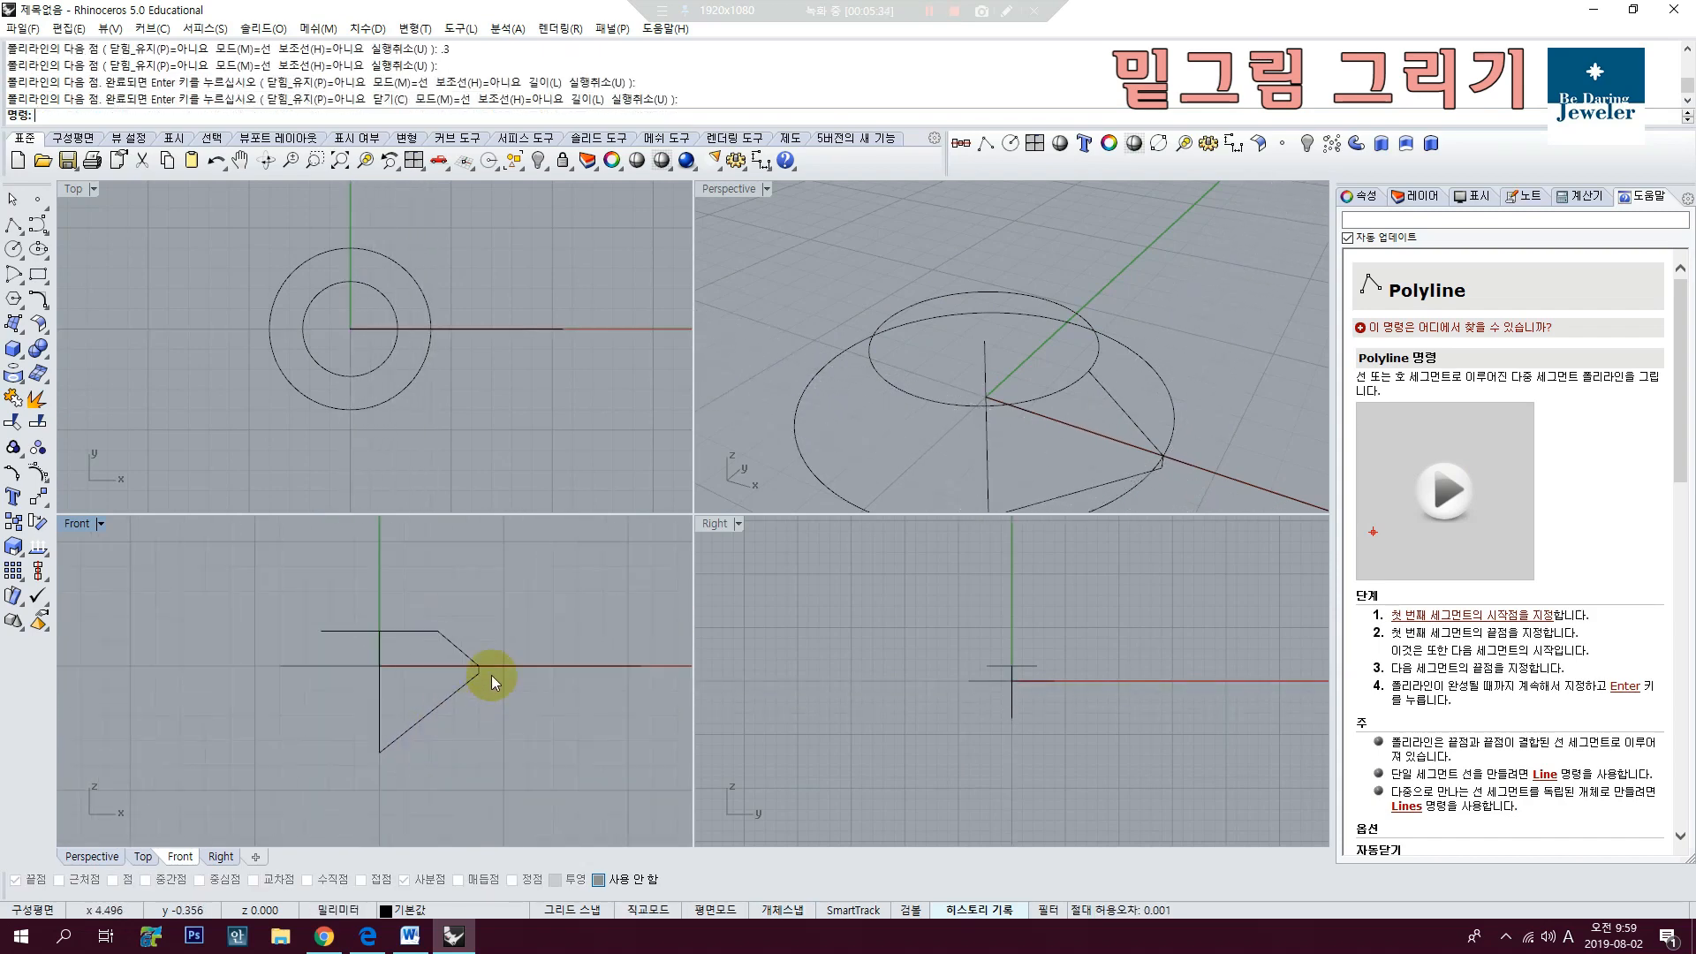
Step: Dimension the pavilion between the profile's lowest point and the lower girdle corner
text(V)
key(Return)
click(380, 751)
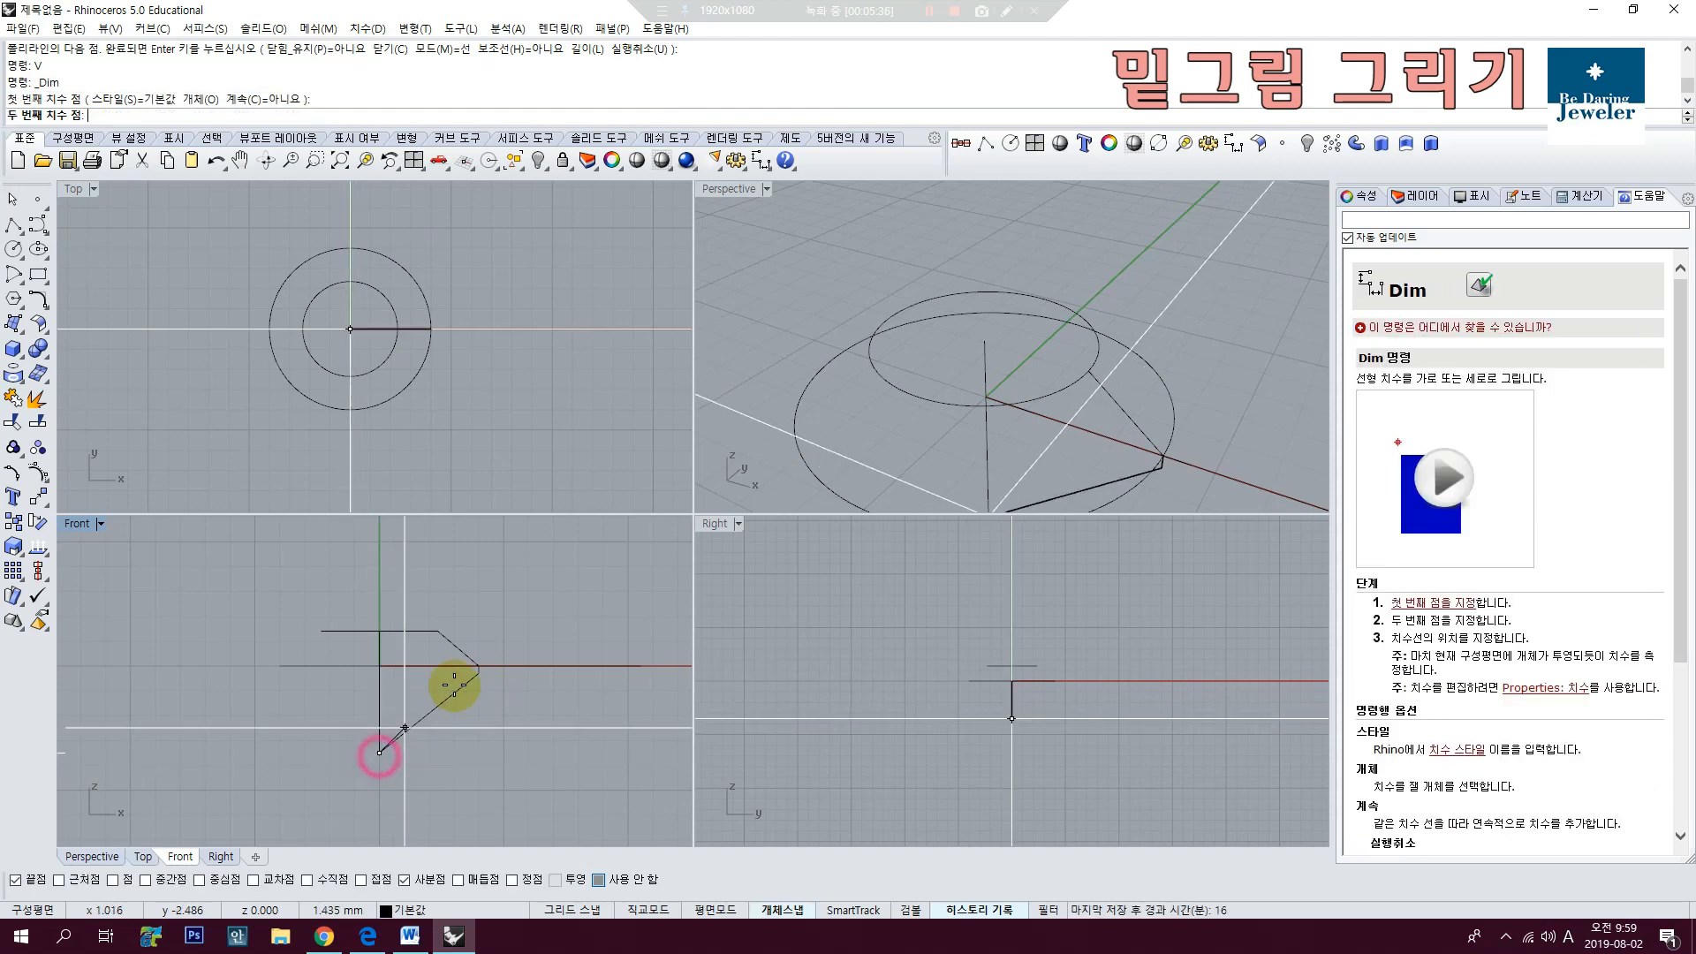
click(476, 671)
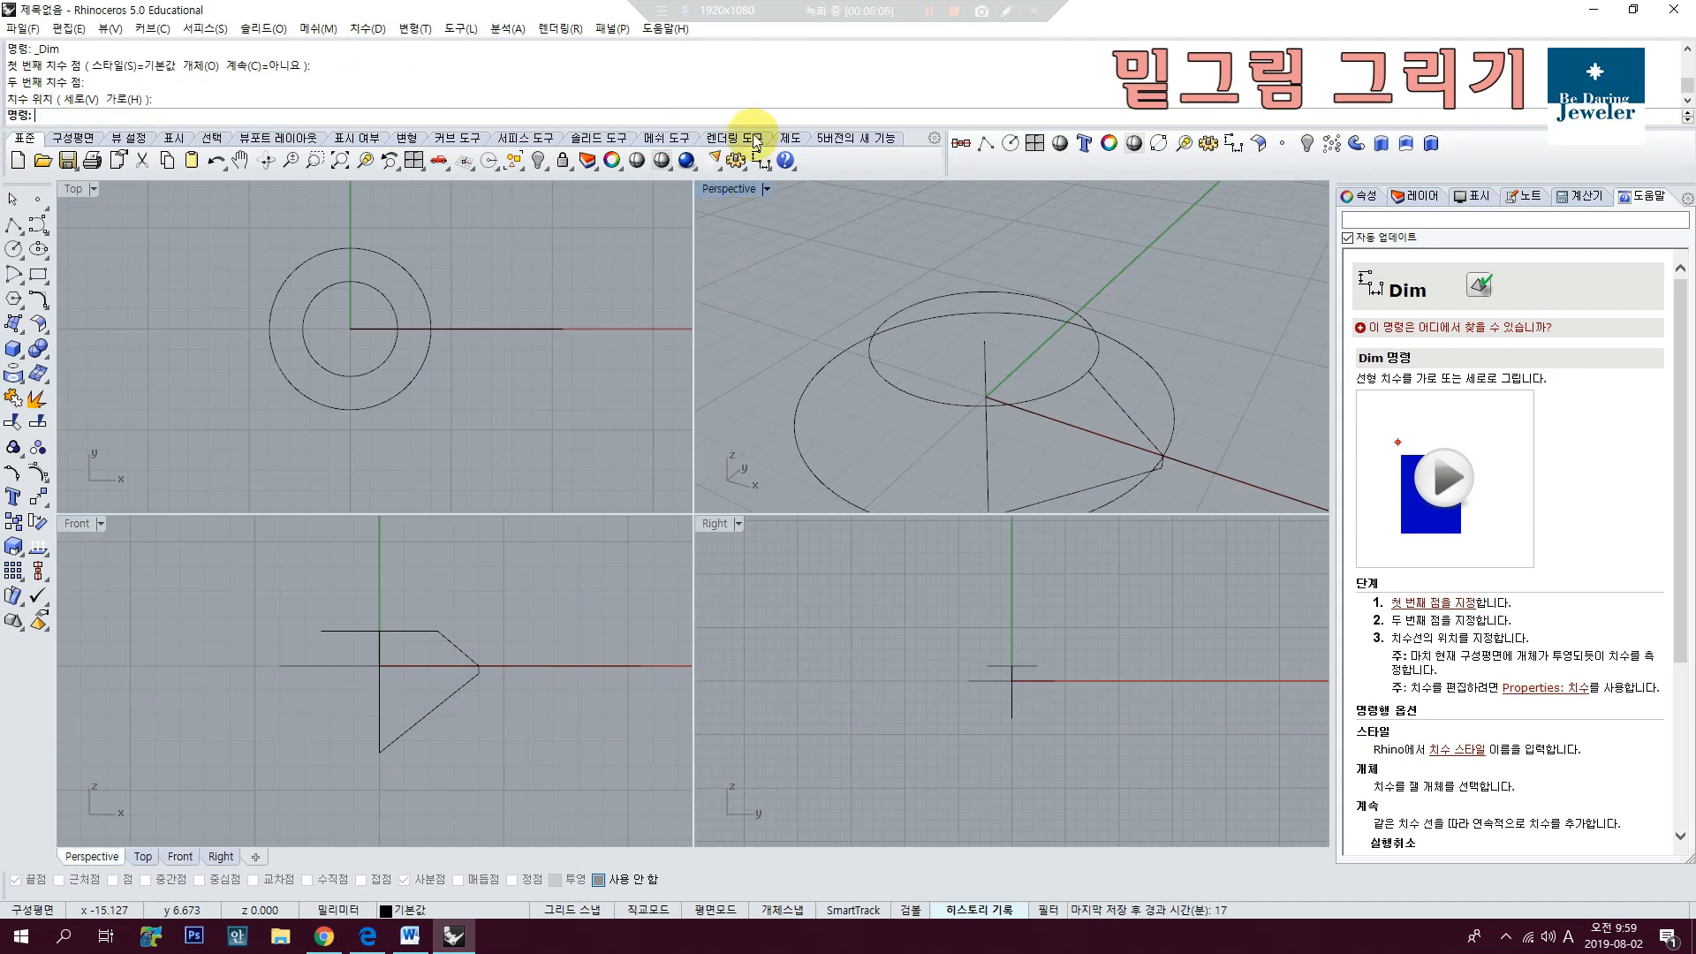
Step: Dimension the crown height vertically between the upper girdle corner and the end of the crown's top edge in the Front view
click(760, 162)
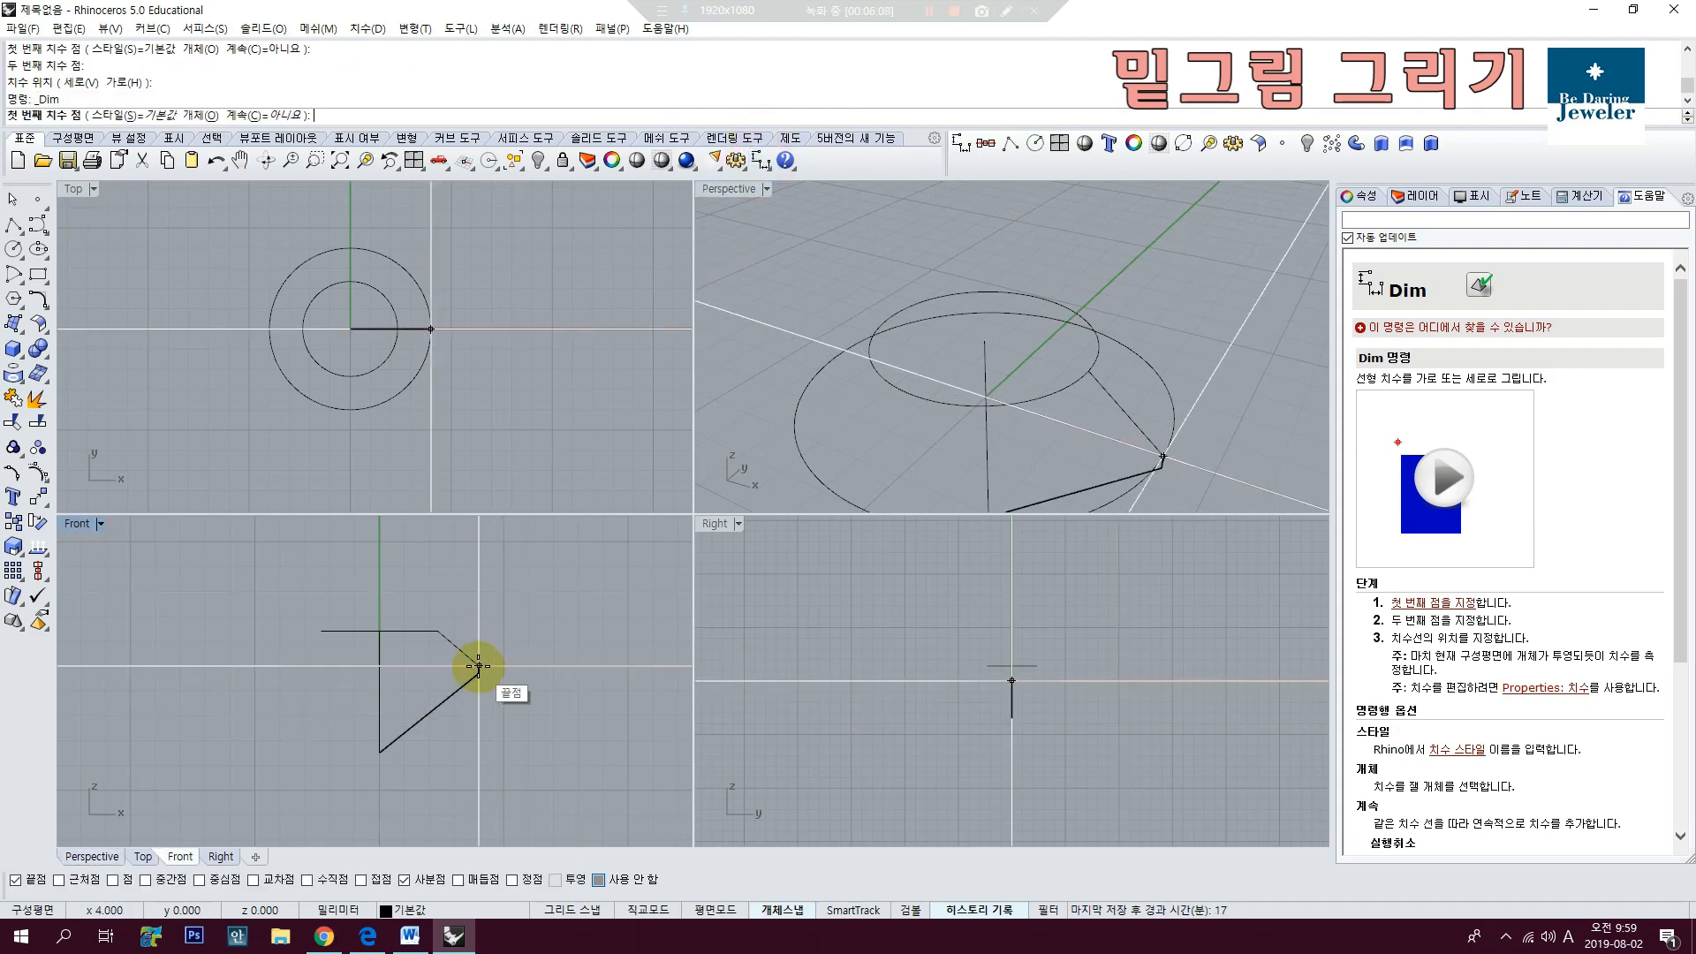
click(478, 666)
click(439, 630)
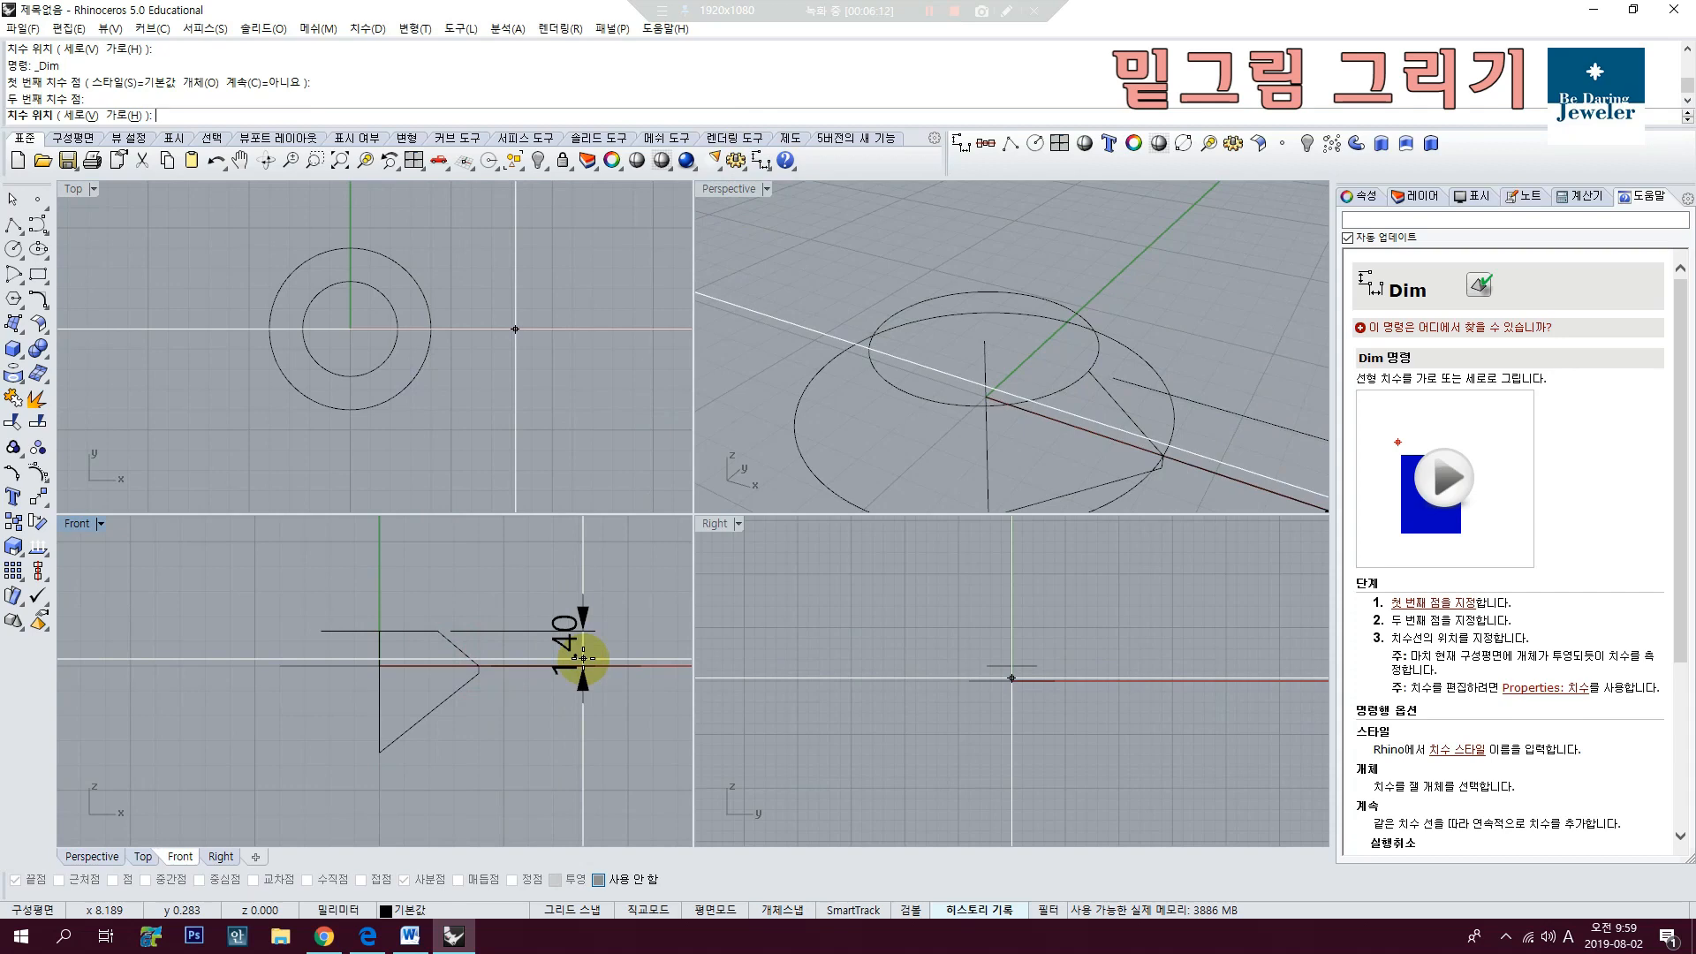
key(Escape)
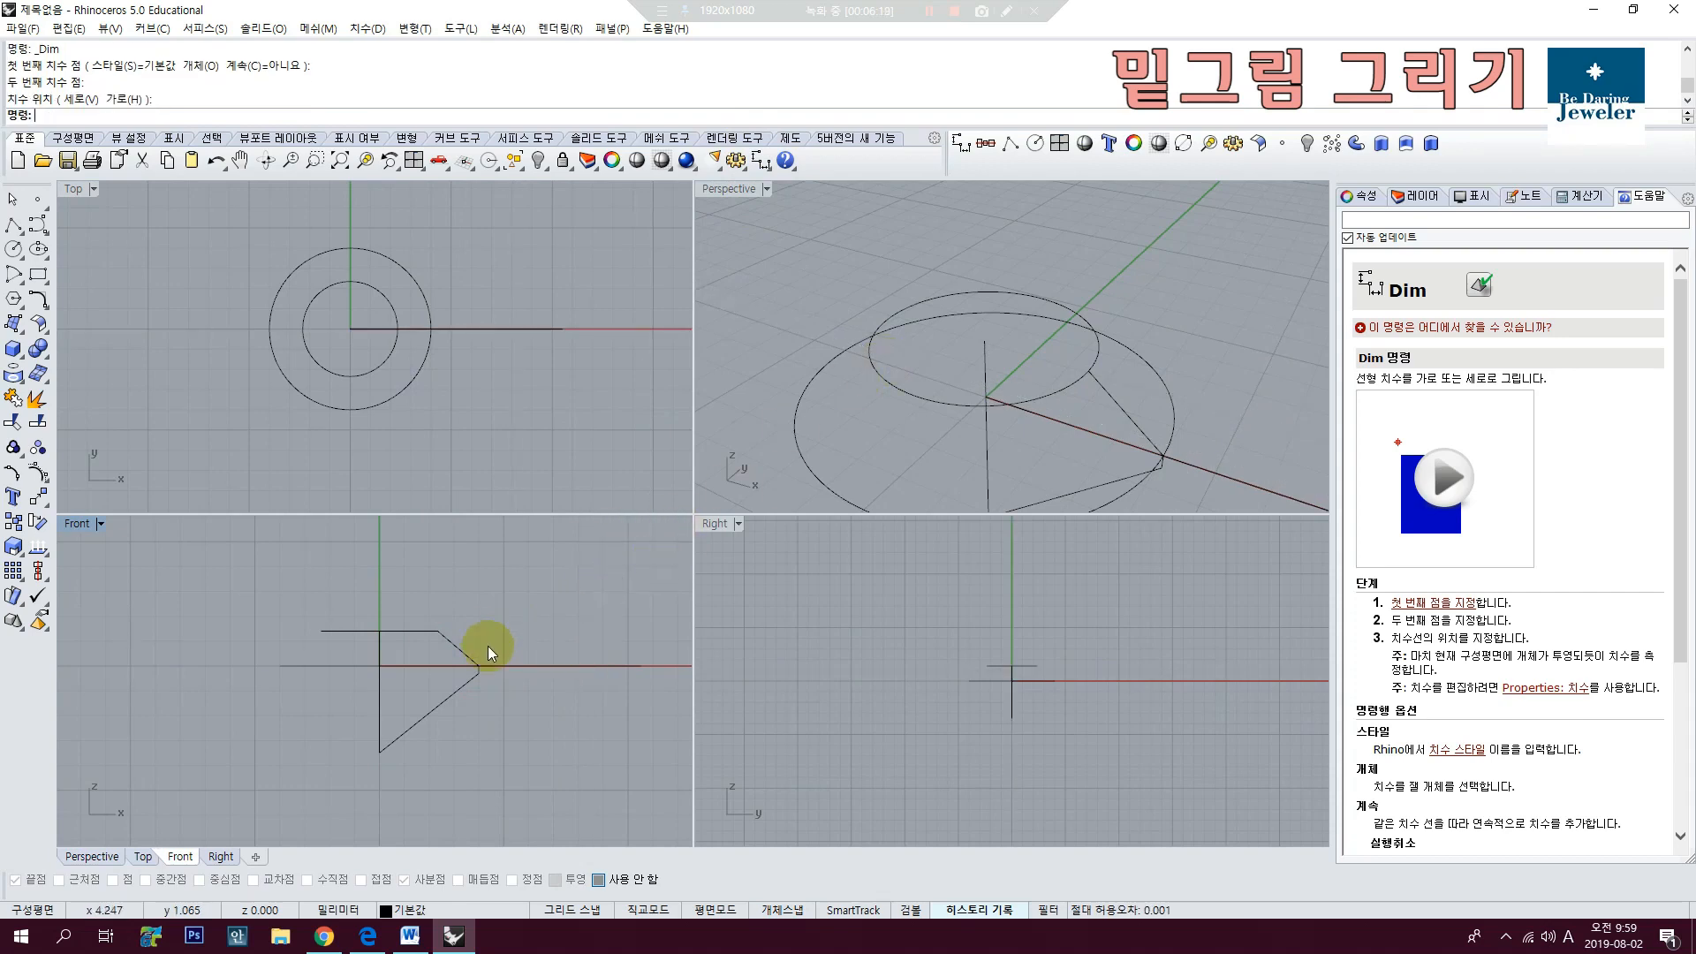
Step: Dimension the stone's overall height from the profile's lowest point to the +X quadrant of the small circle
click(466, 697)
text(v)
key(Return)
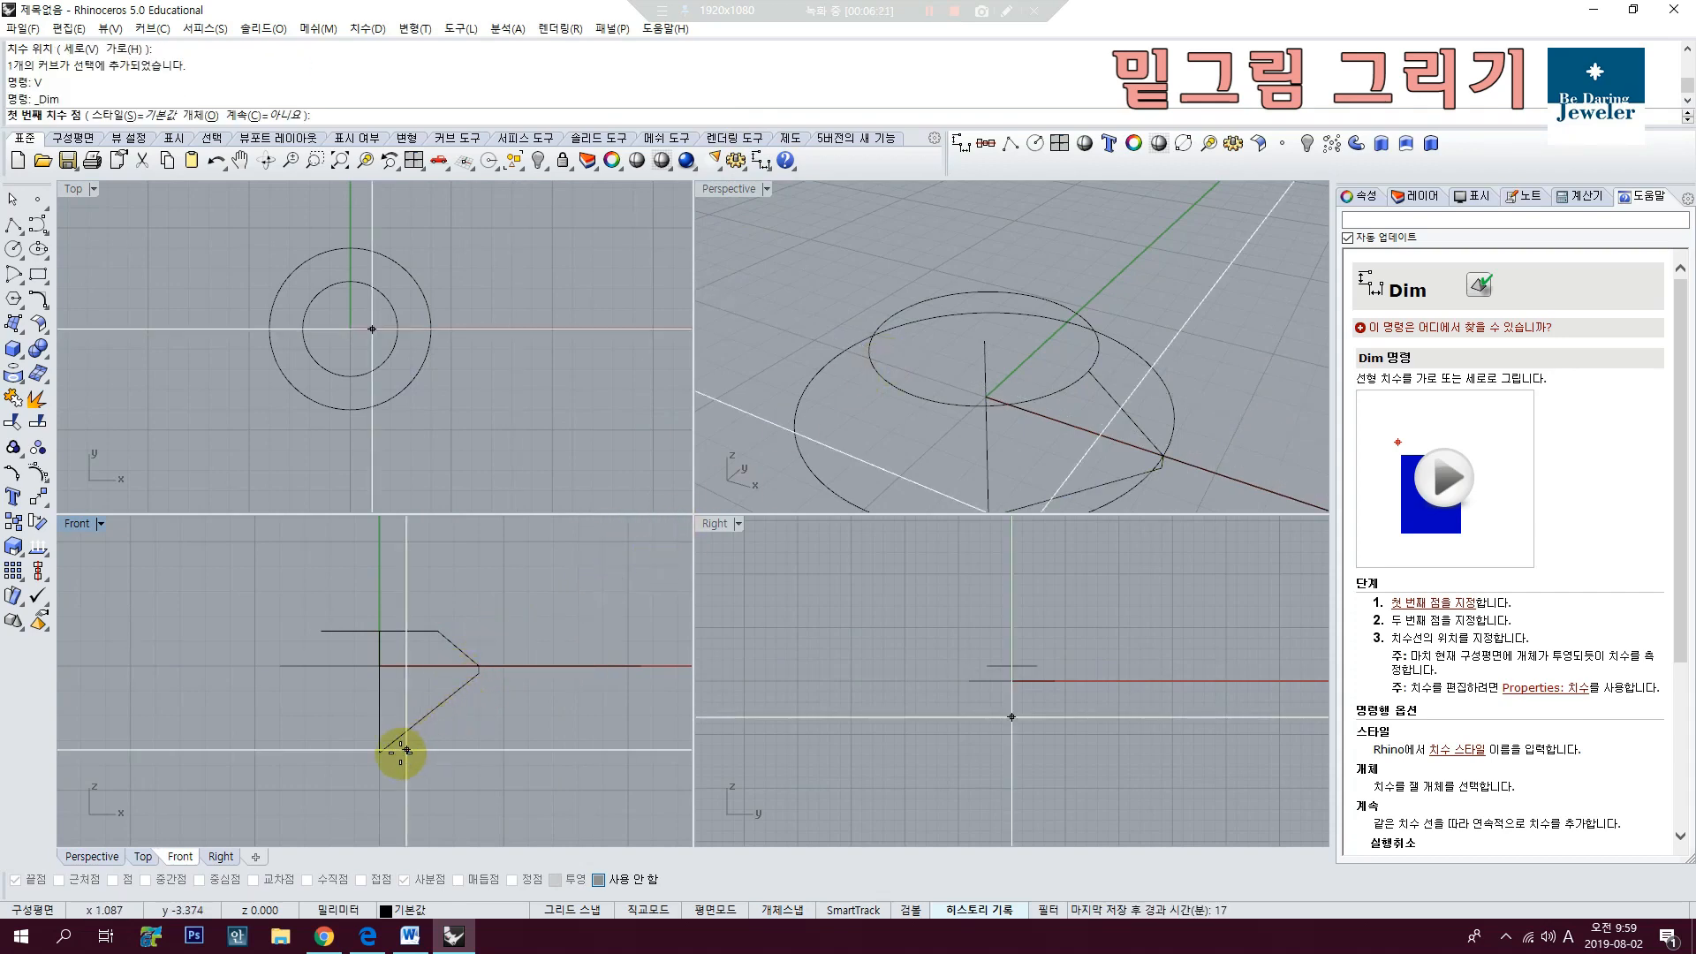
right_drag(423, 704, 461, 689)
click(422, 735)
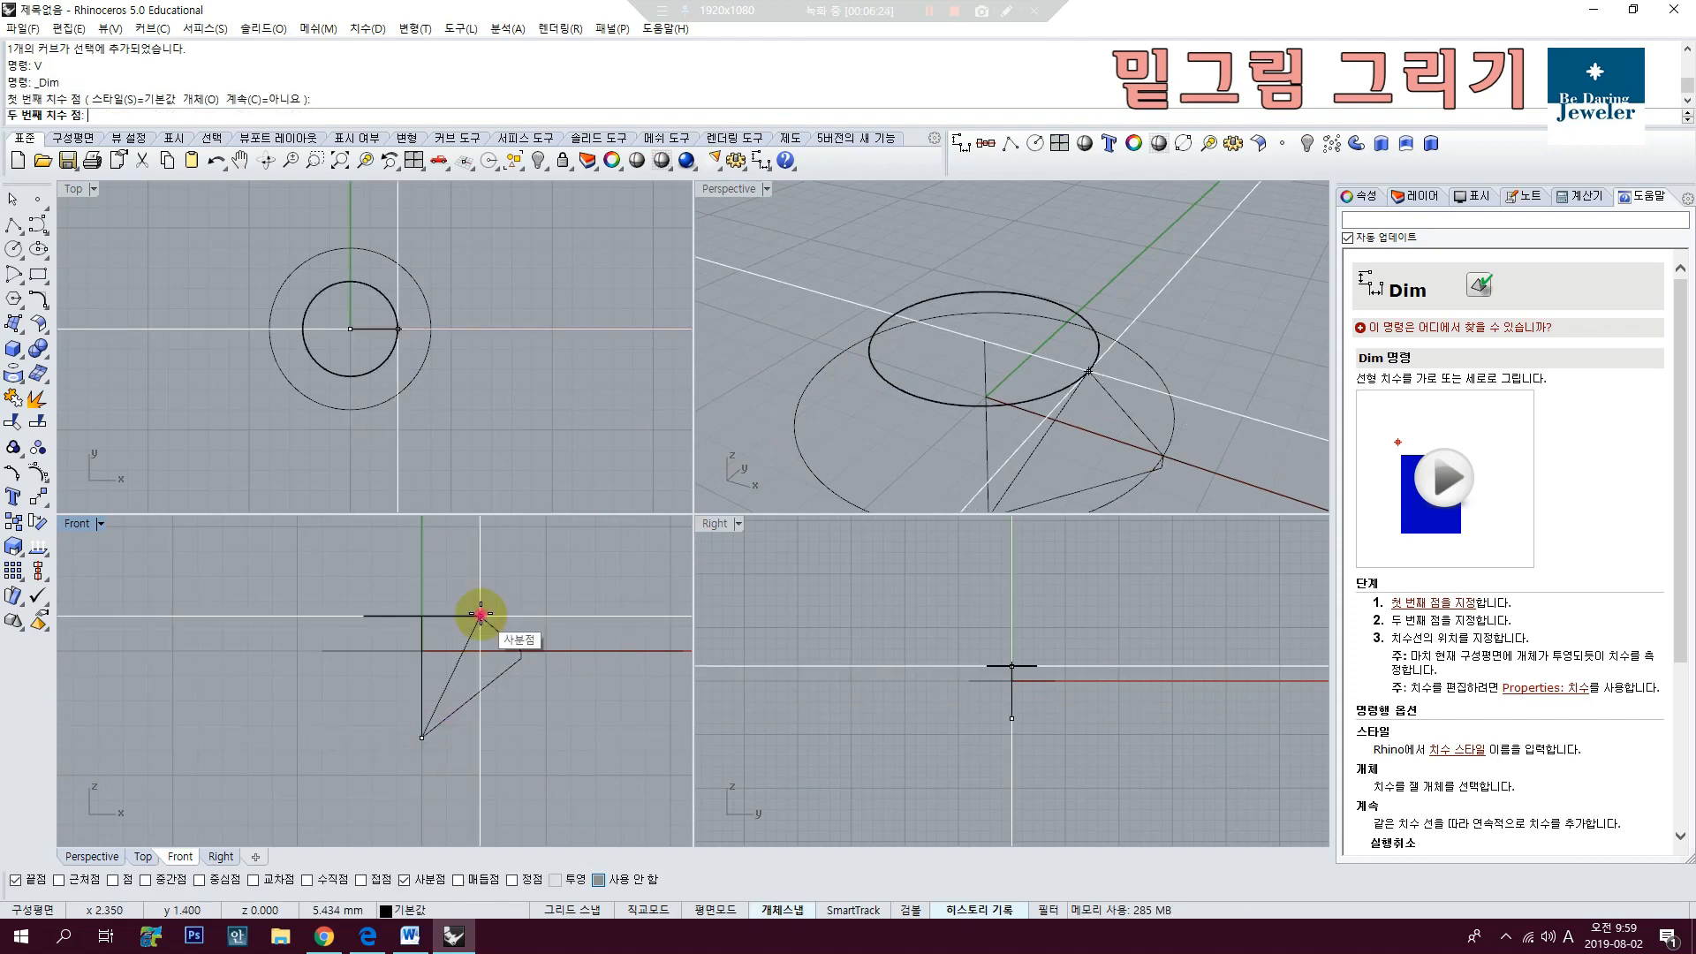
click(478, 616)
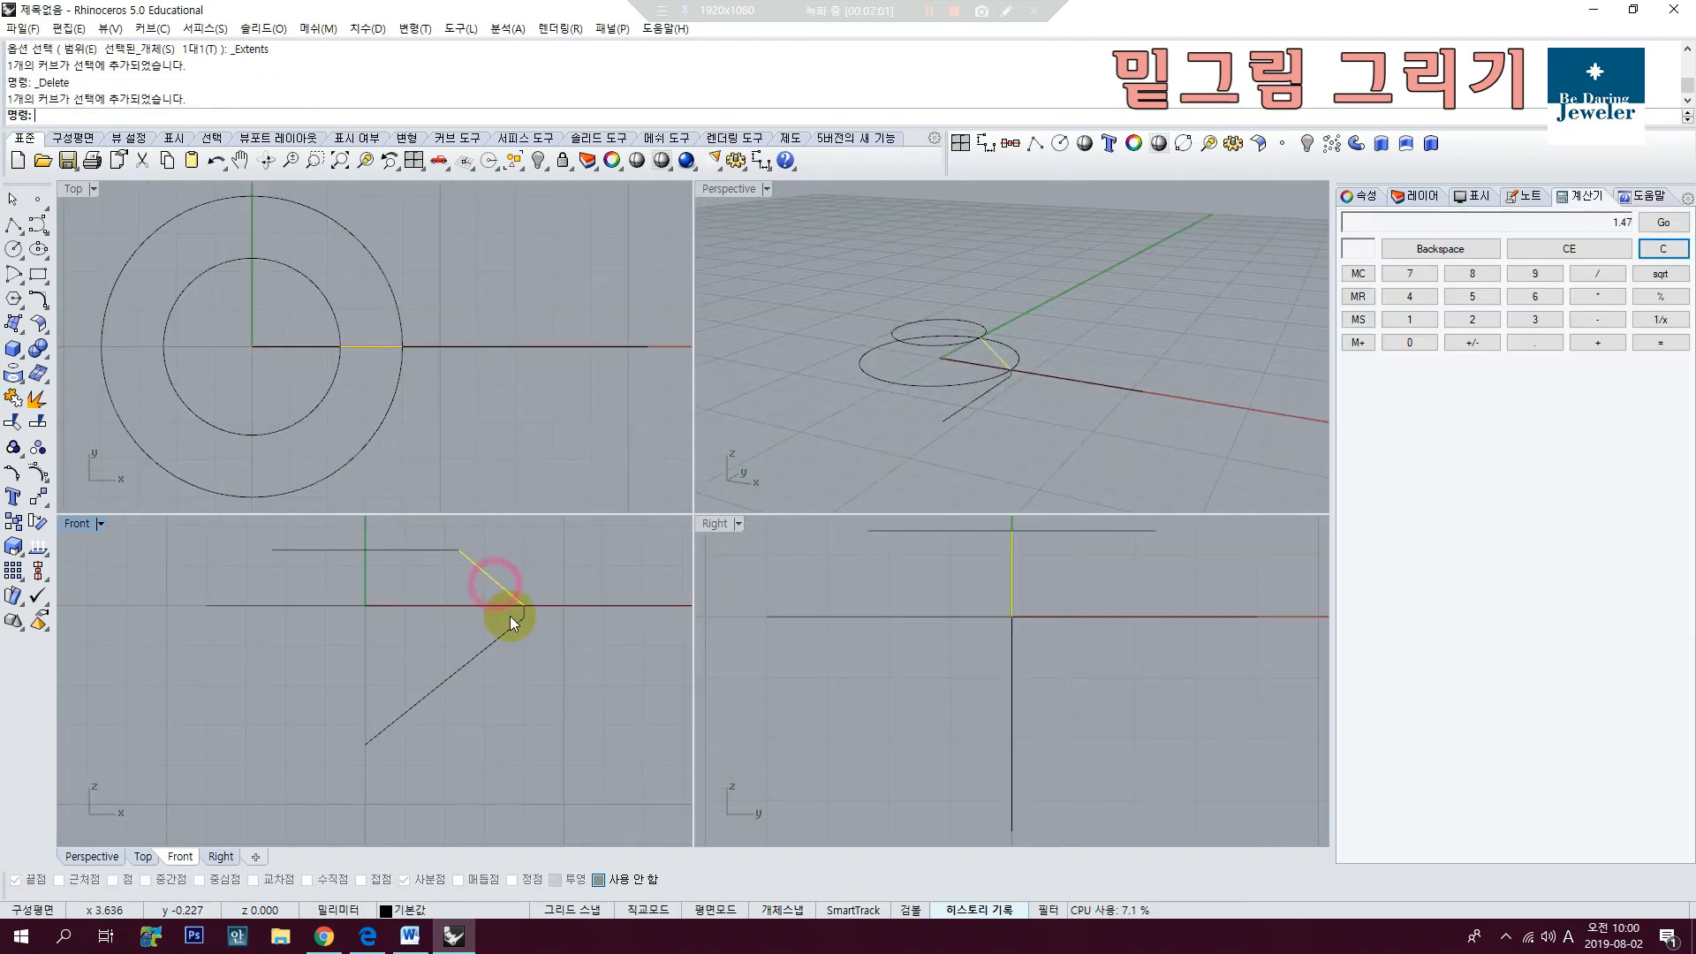
Step: Join the sloping crown line and the girdle-pavilion polyline into one profile curve
click(511, 626)
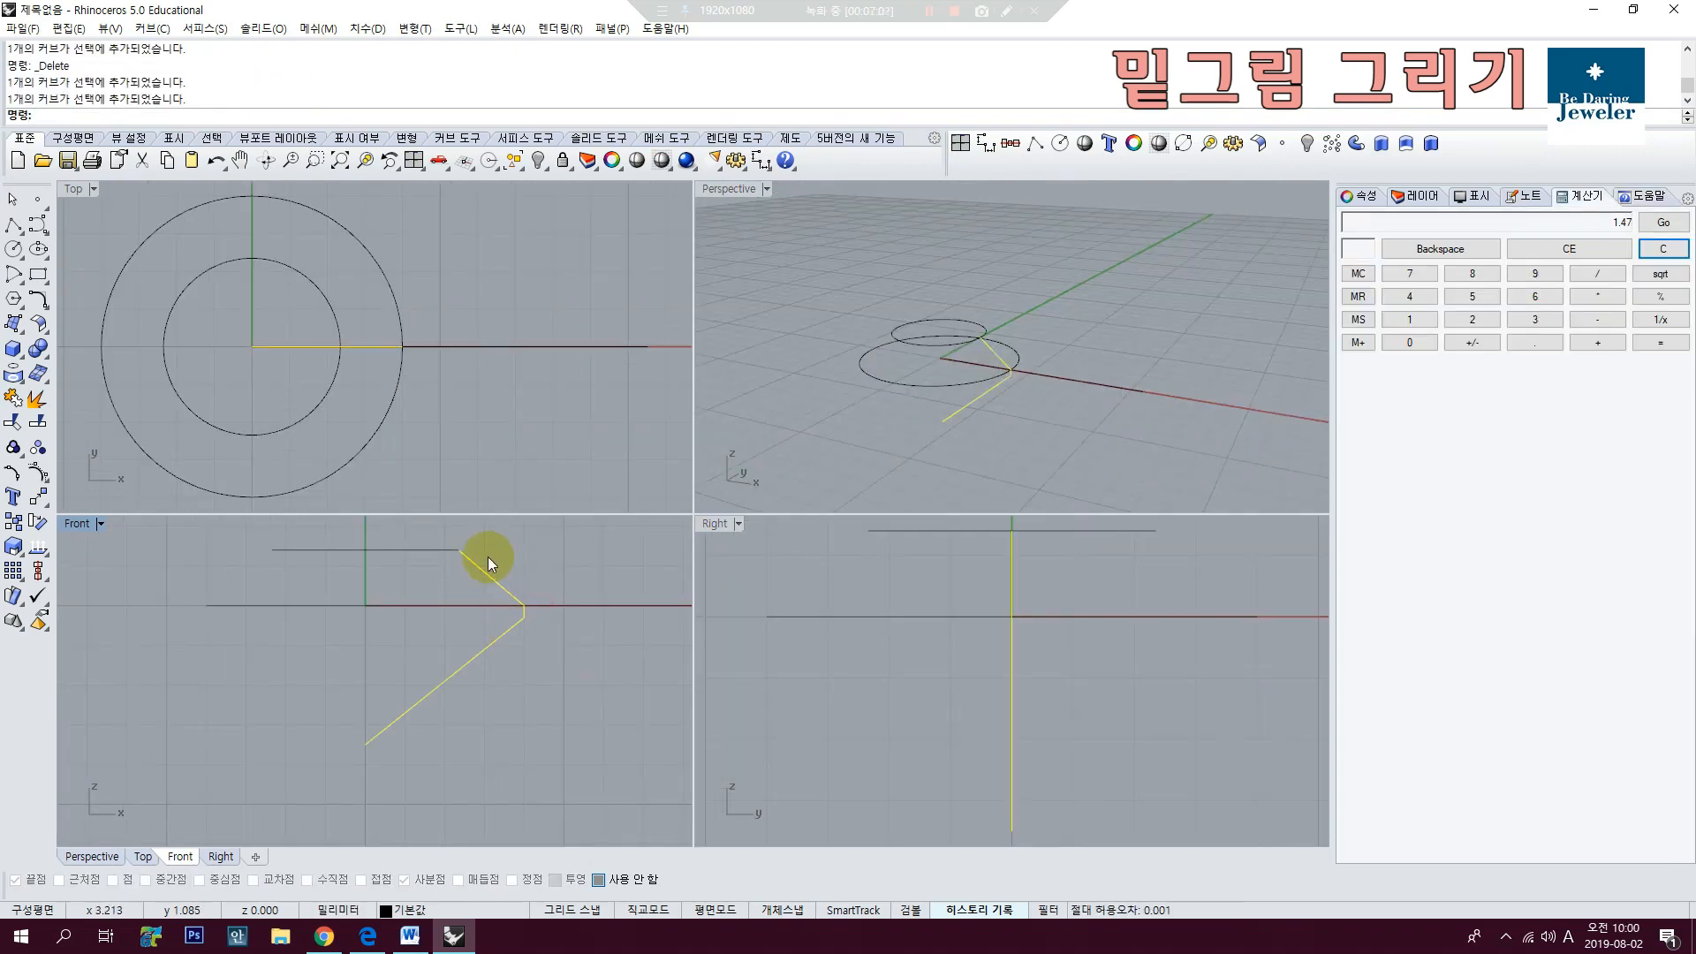
right_drag(488, 556, 498, 623)
text(j)
key(Return)
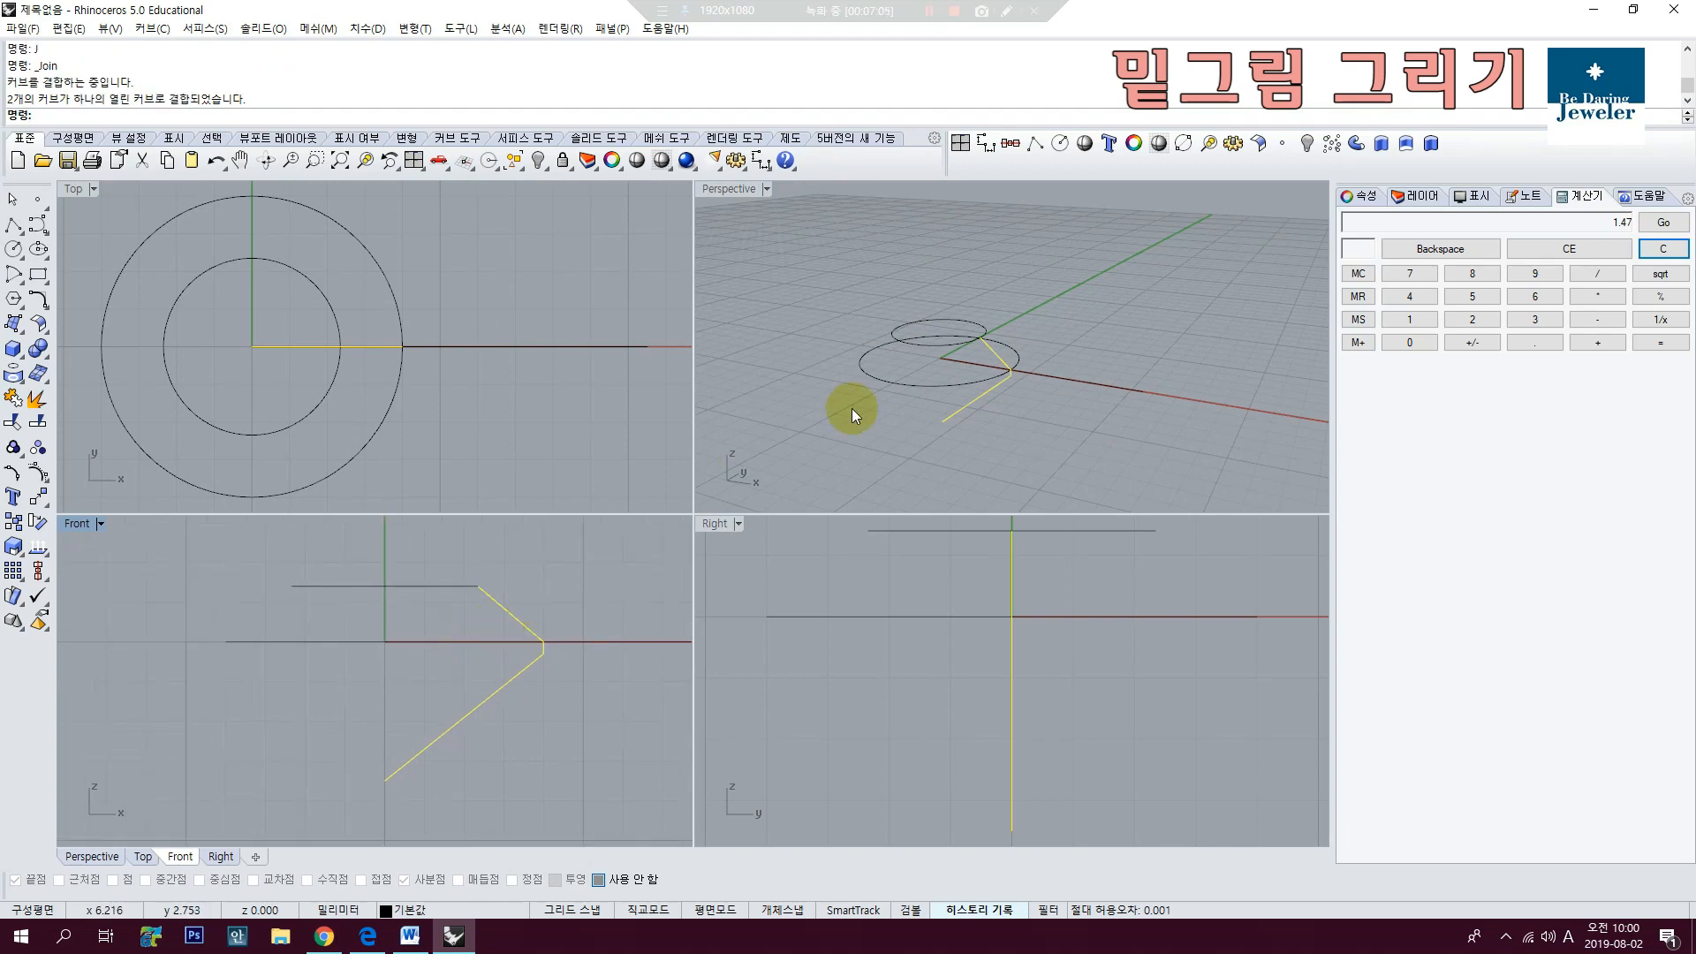
Step: Bring up the help page for the Join command
click(14, 399)
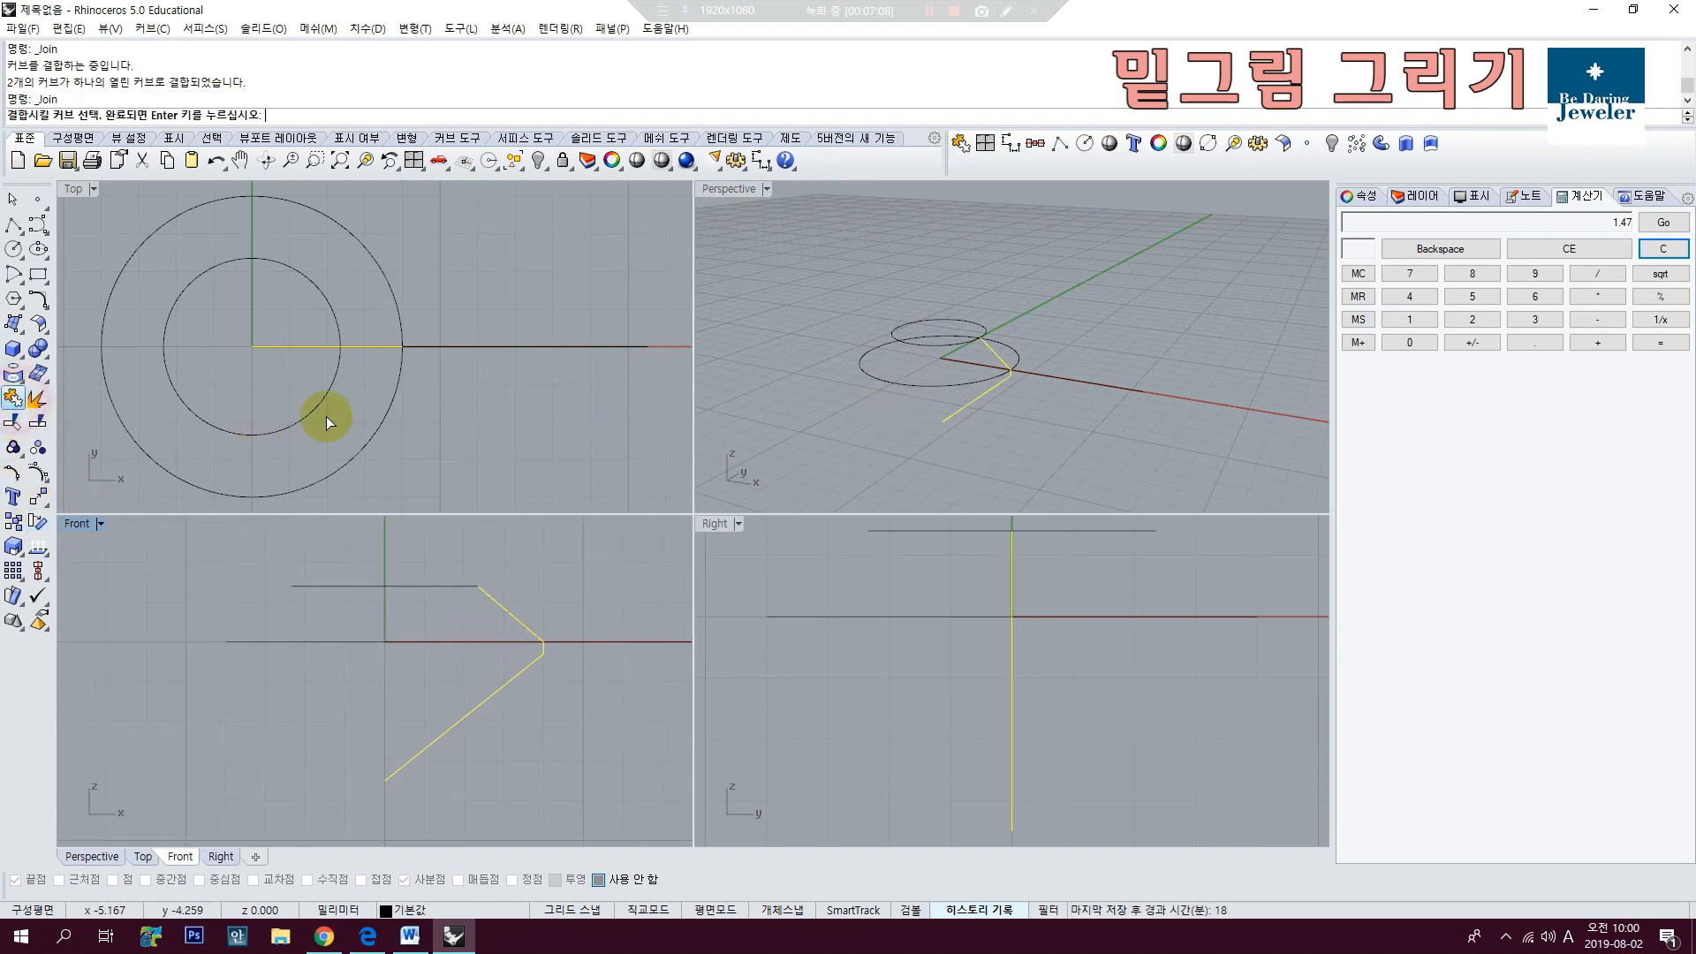
click(1640, 195)
right_drag(406, 703, 464, 724)
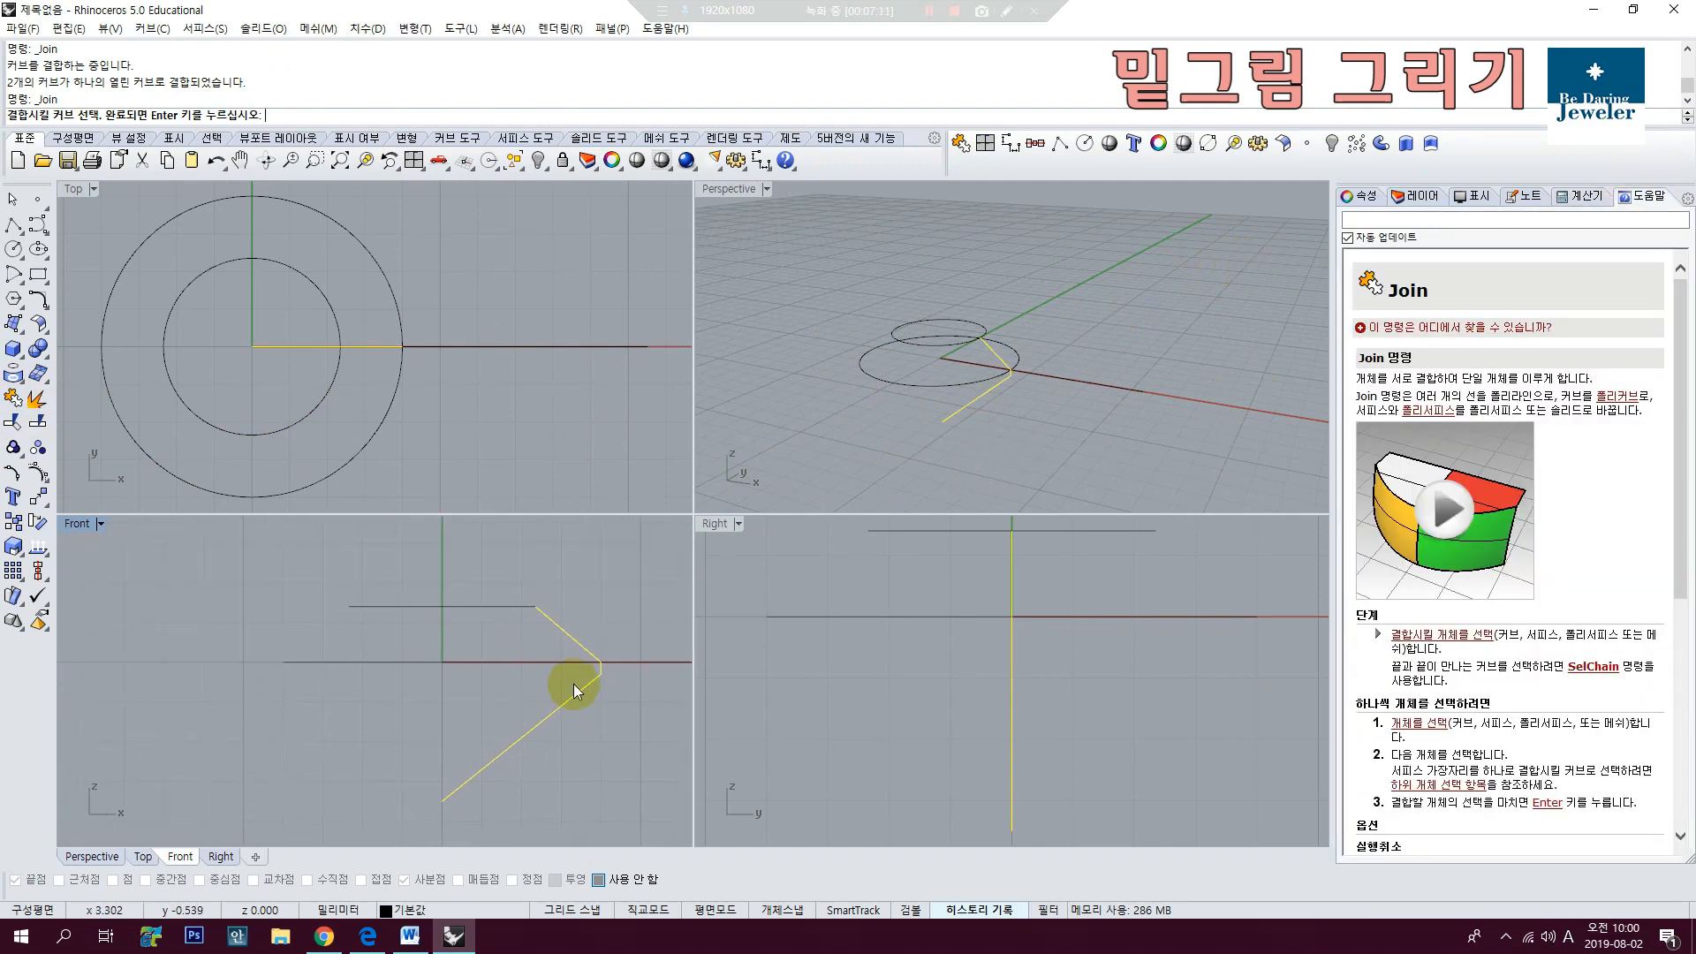
key(Escape)
Step: Revolve the joined profile 360° around a vertical axis through its lowest point
click(571, 643)
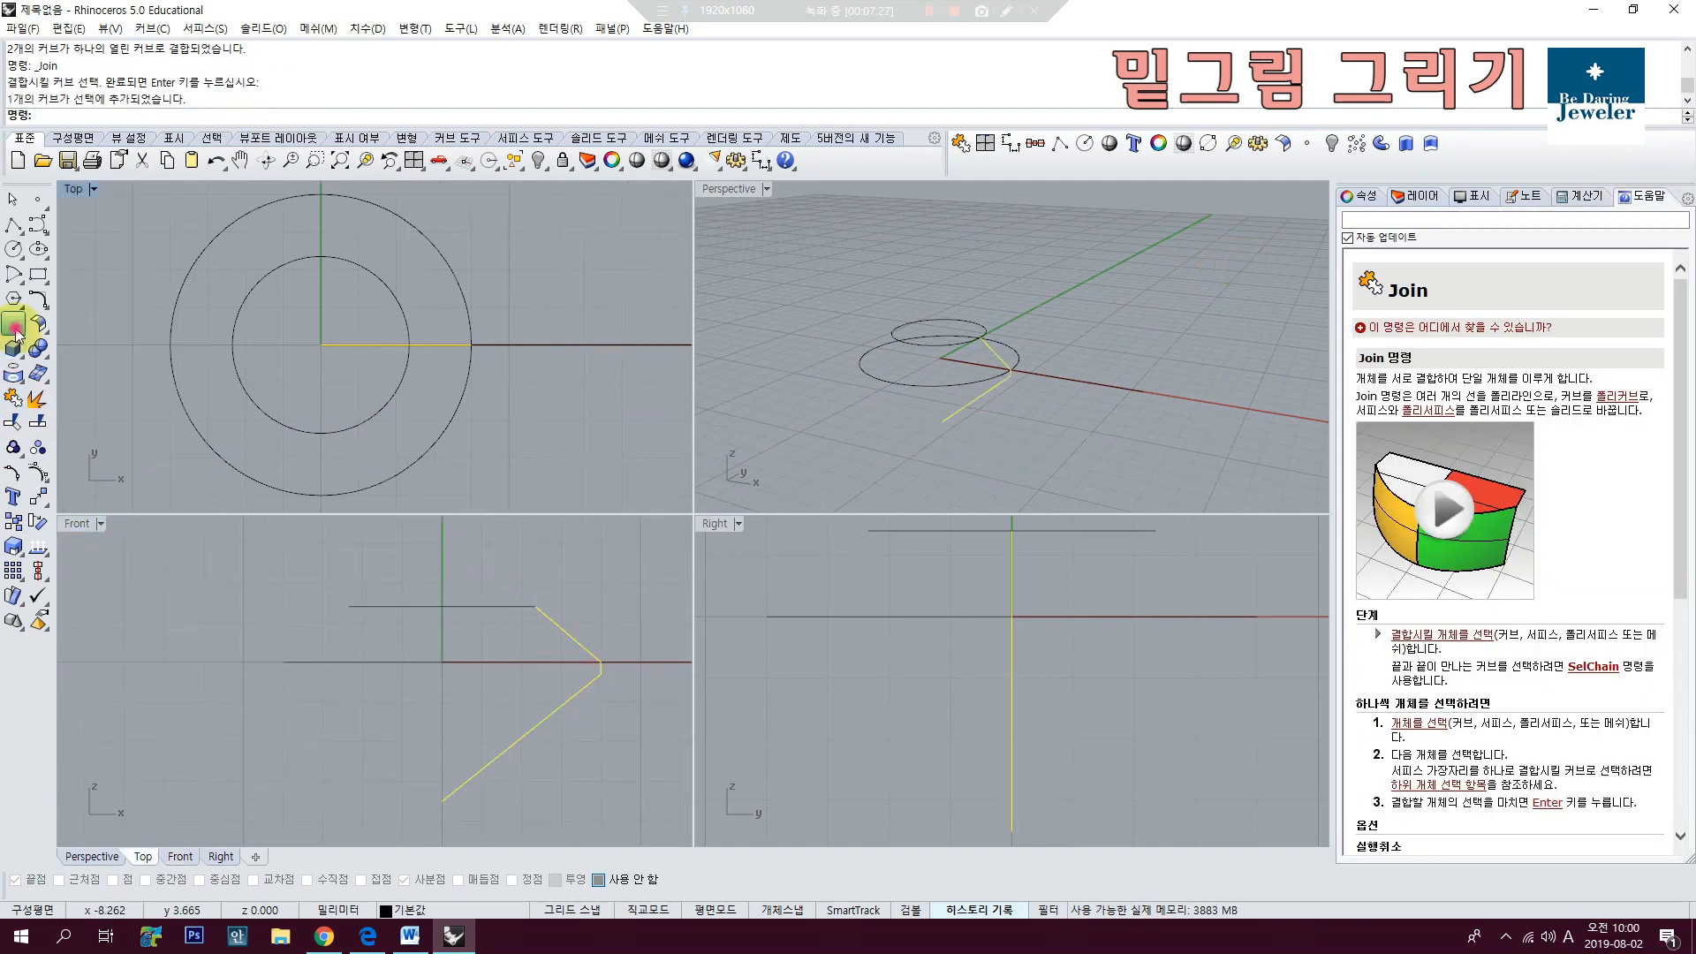
click(16, 334)
click(84, 413)
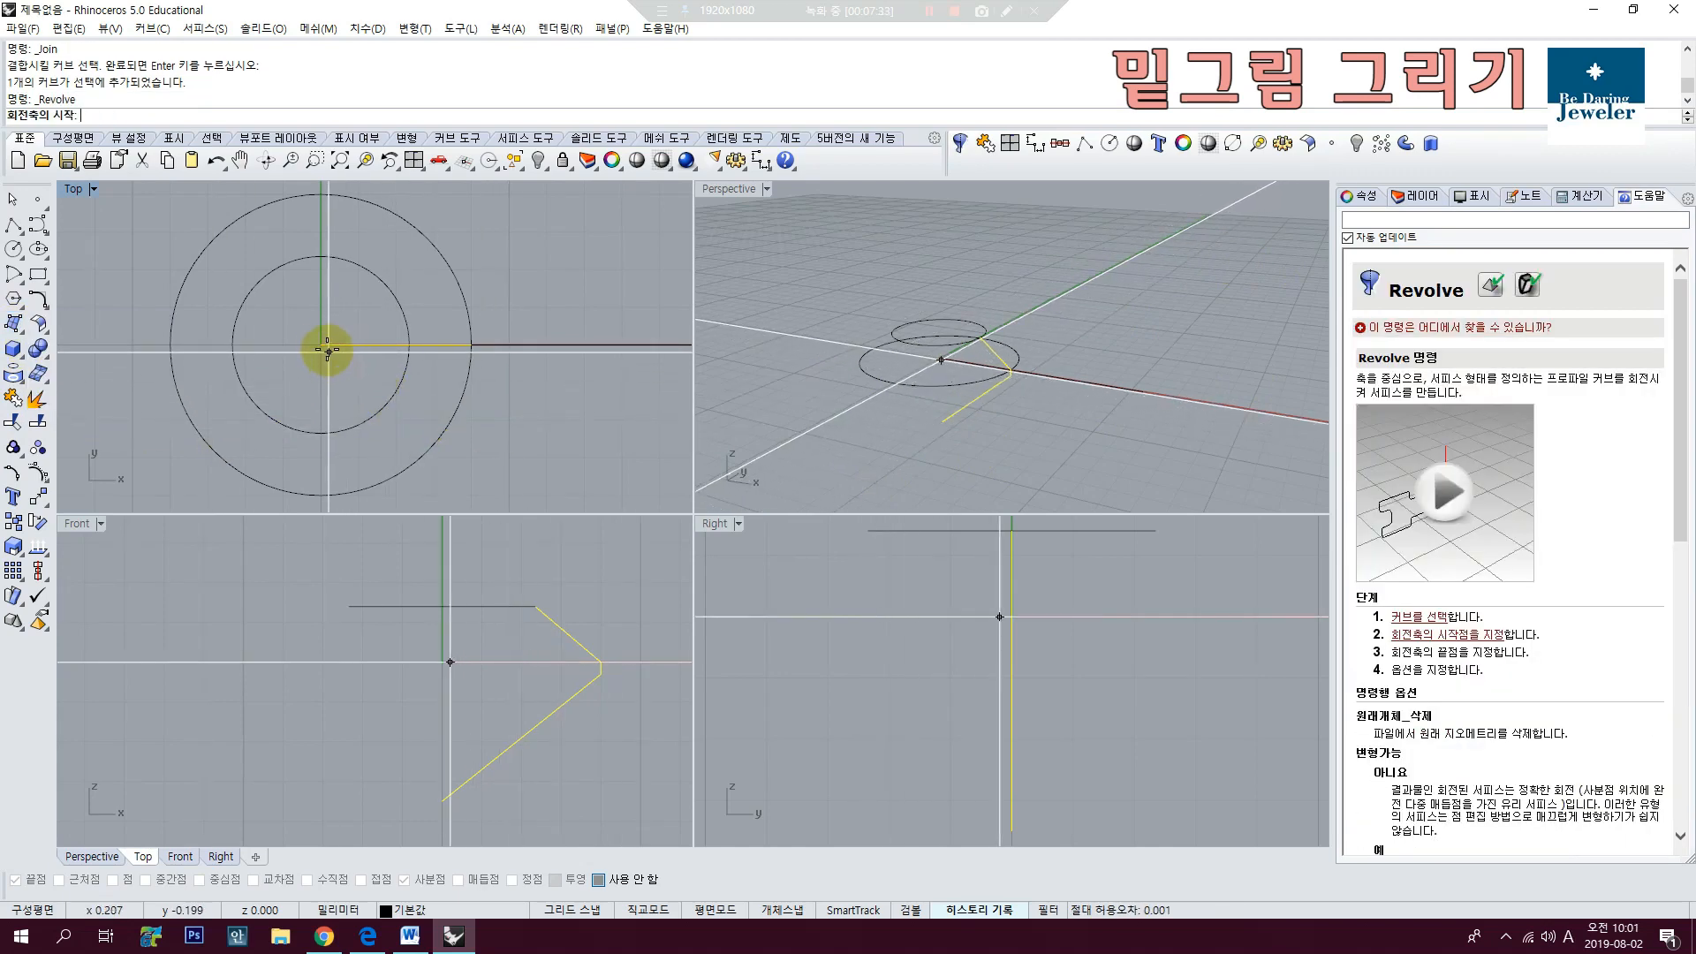
click(441, 801)
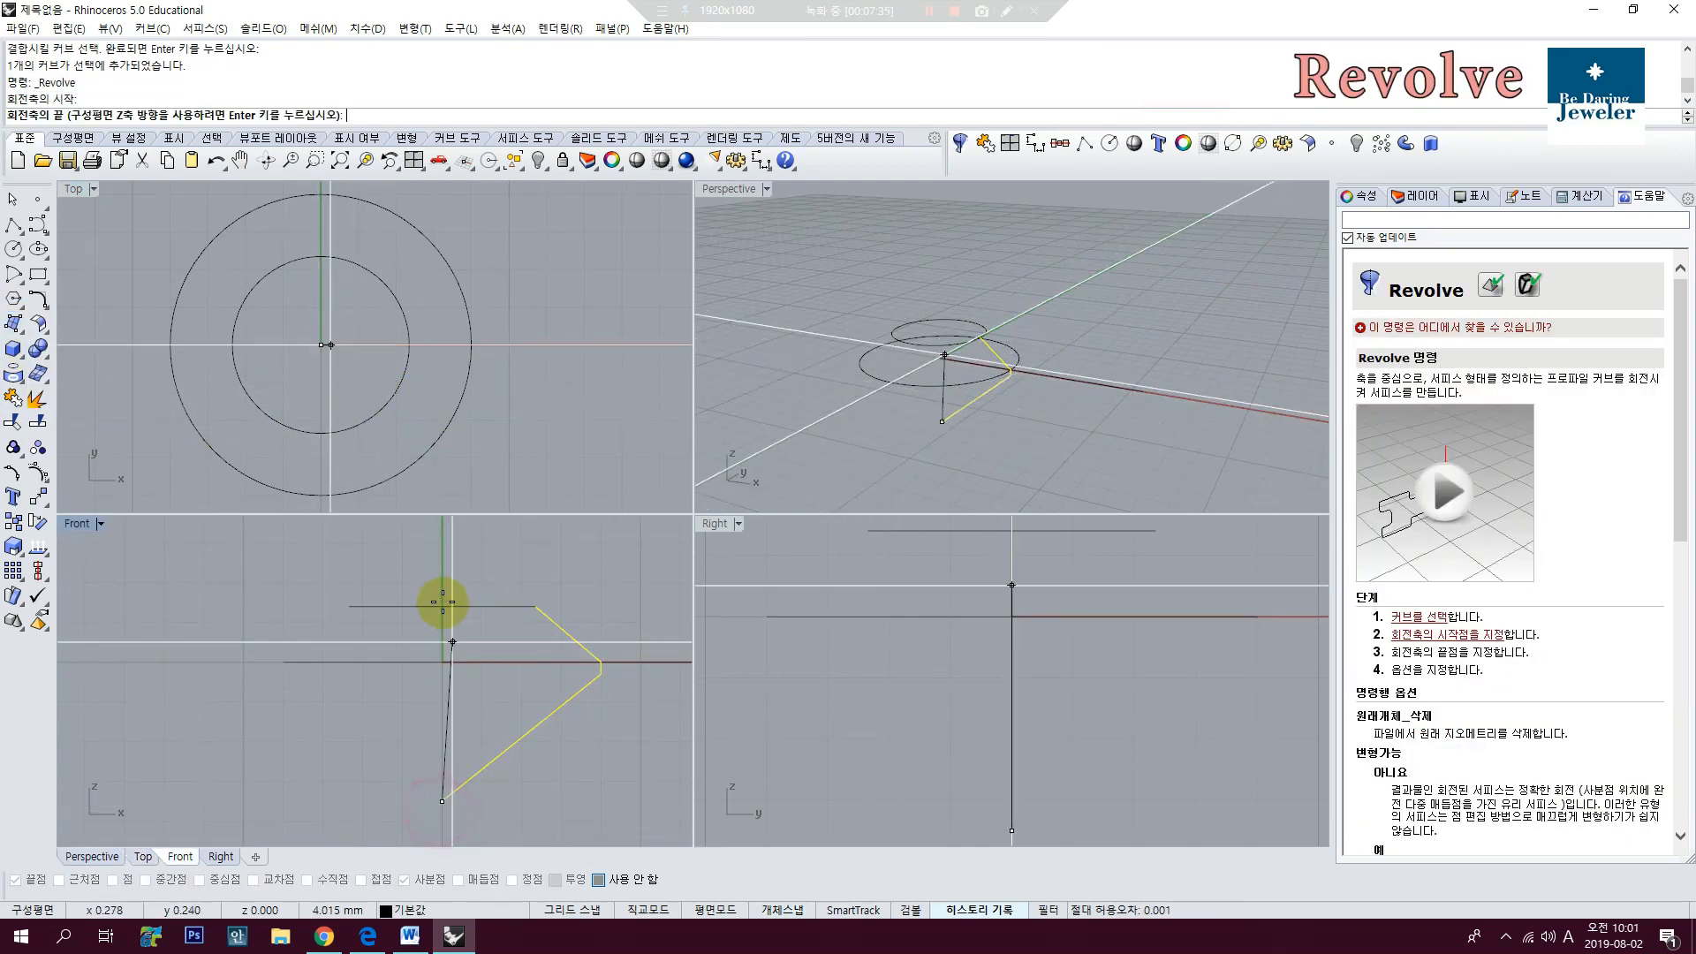
key(F8)
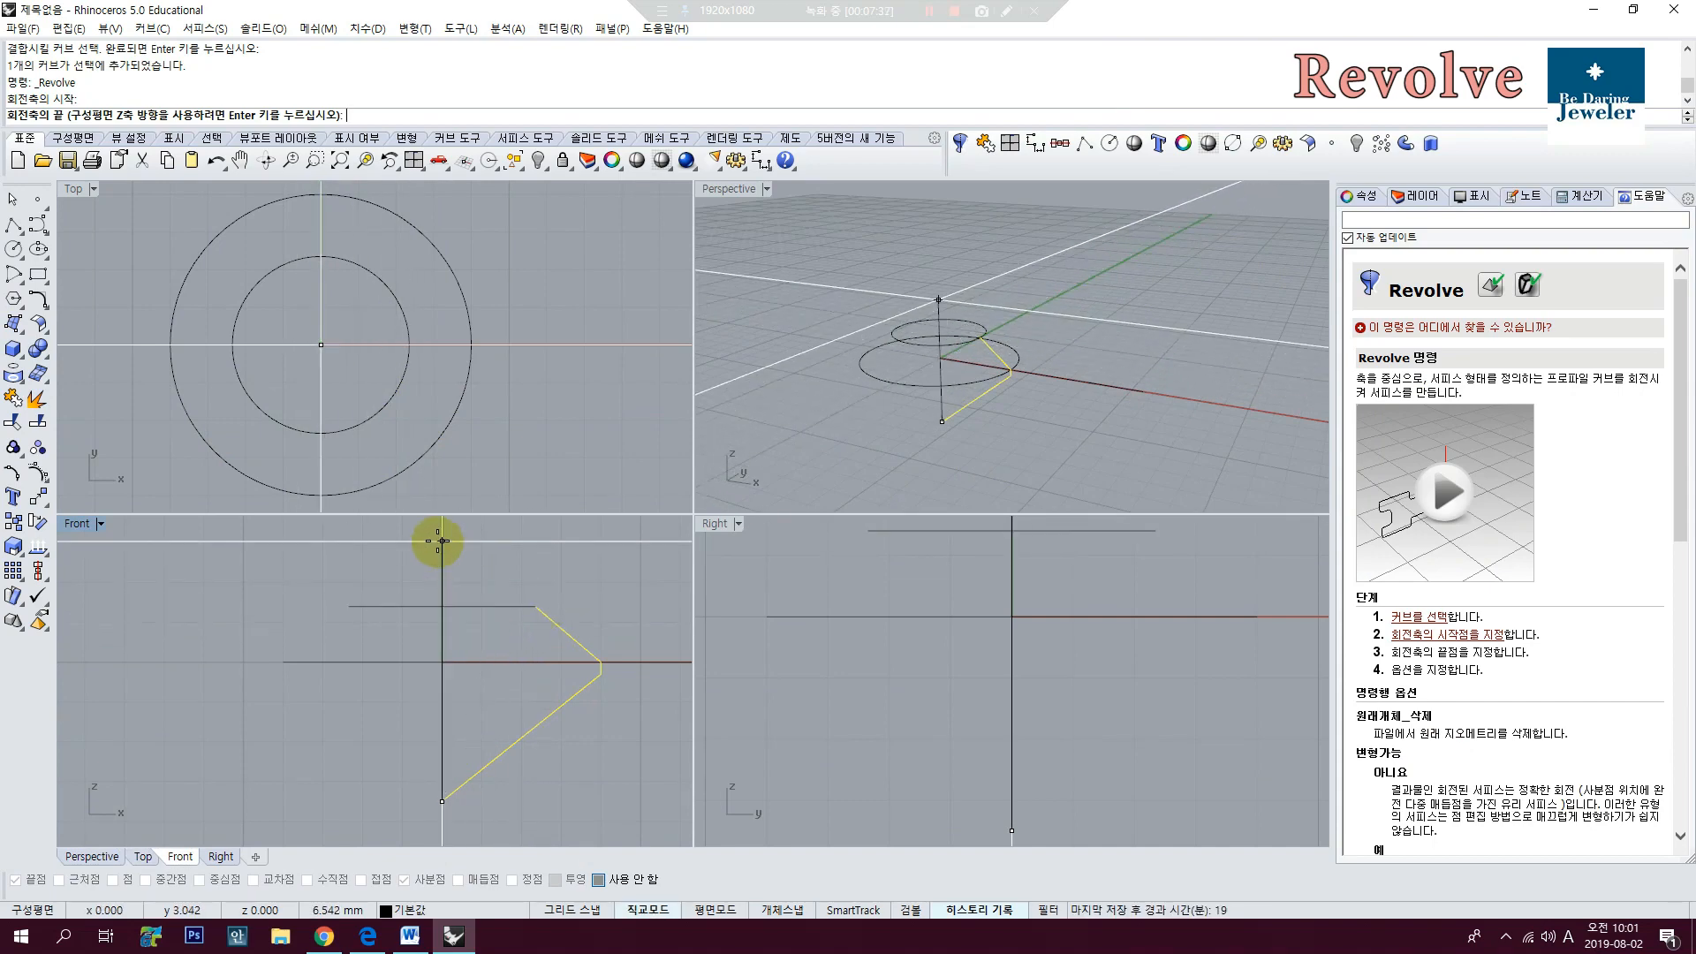
click(442, 541)
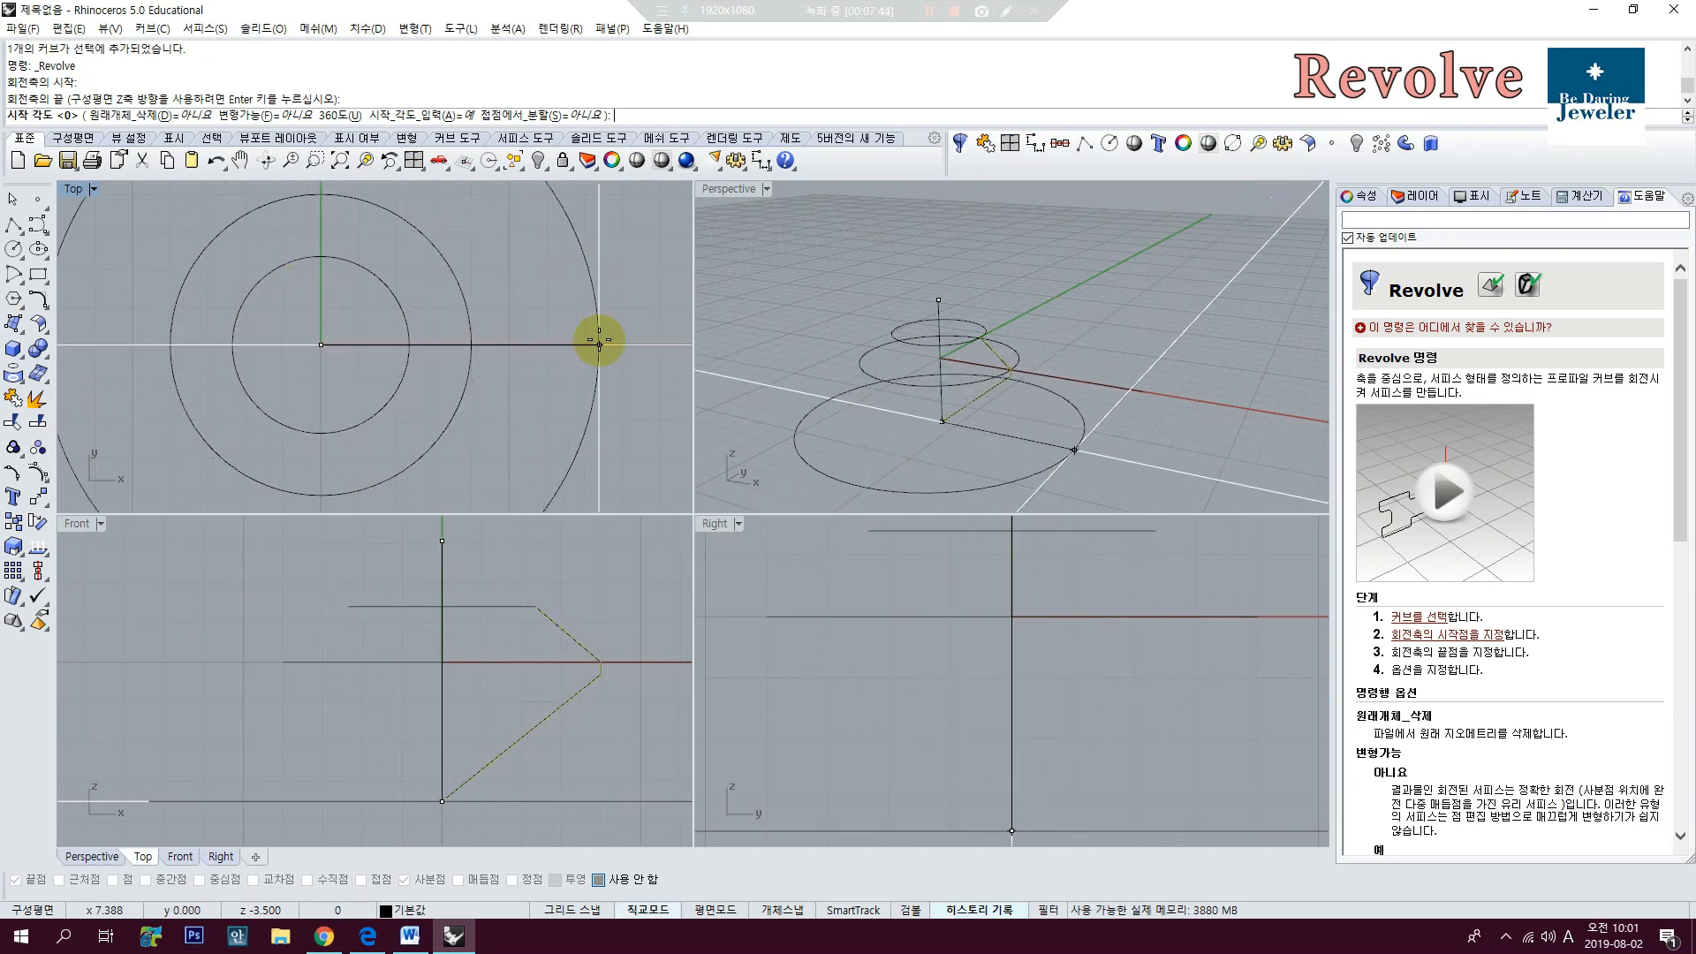
click(587, 337)
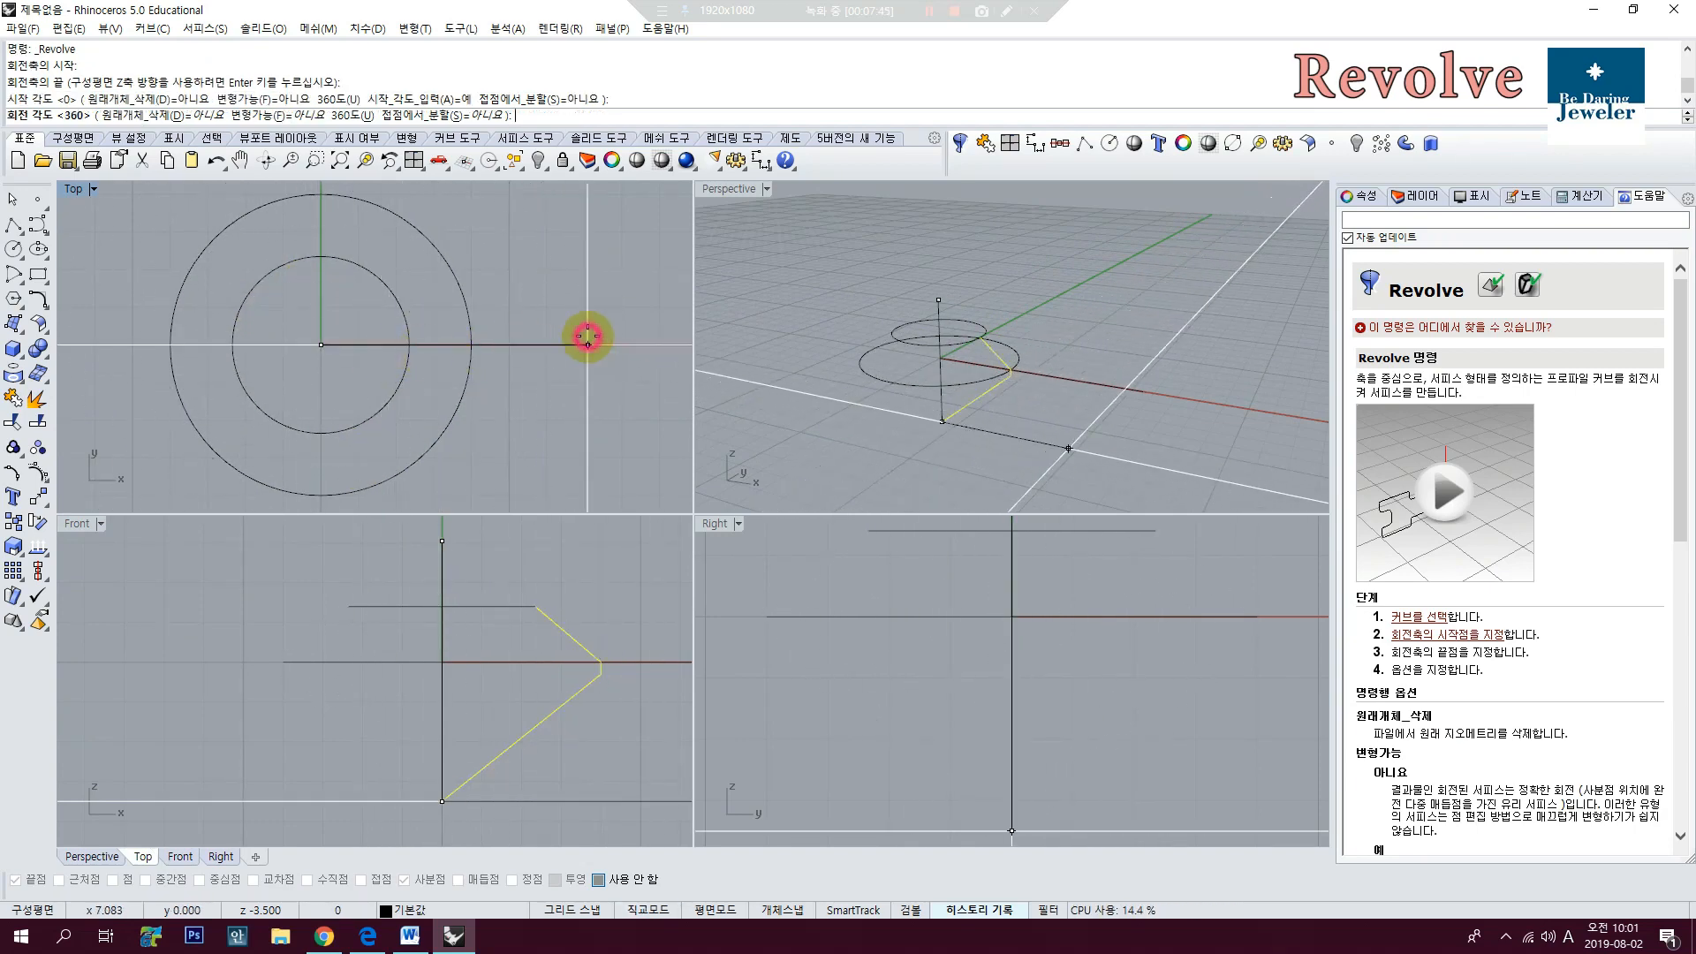
scroll(560, 393, down, 5)
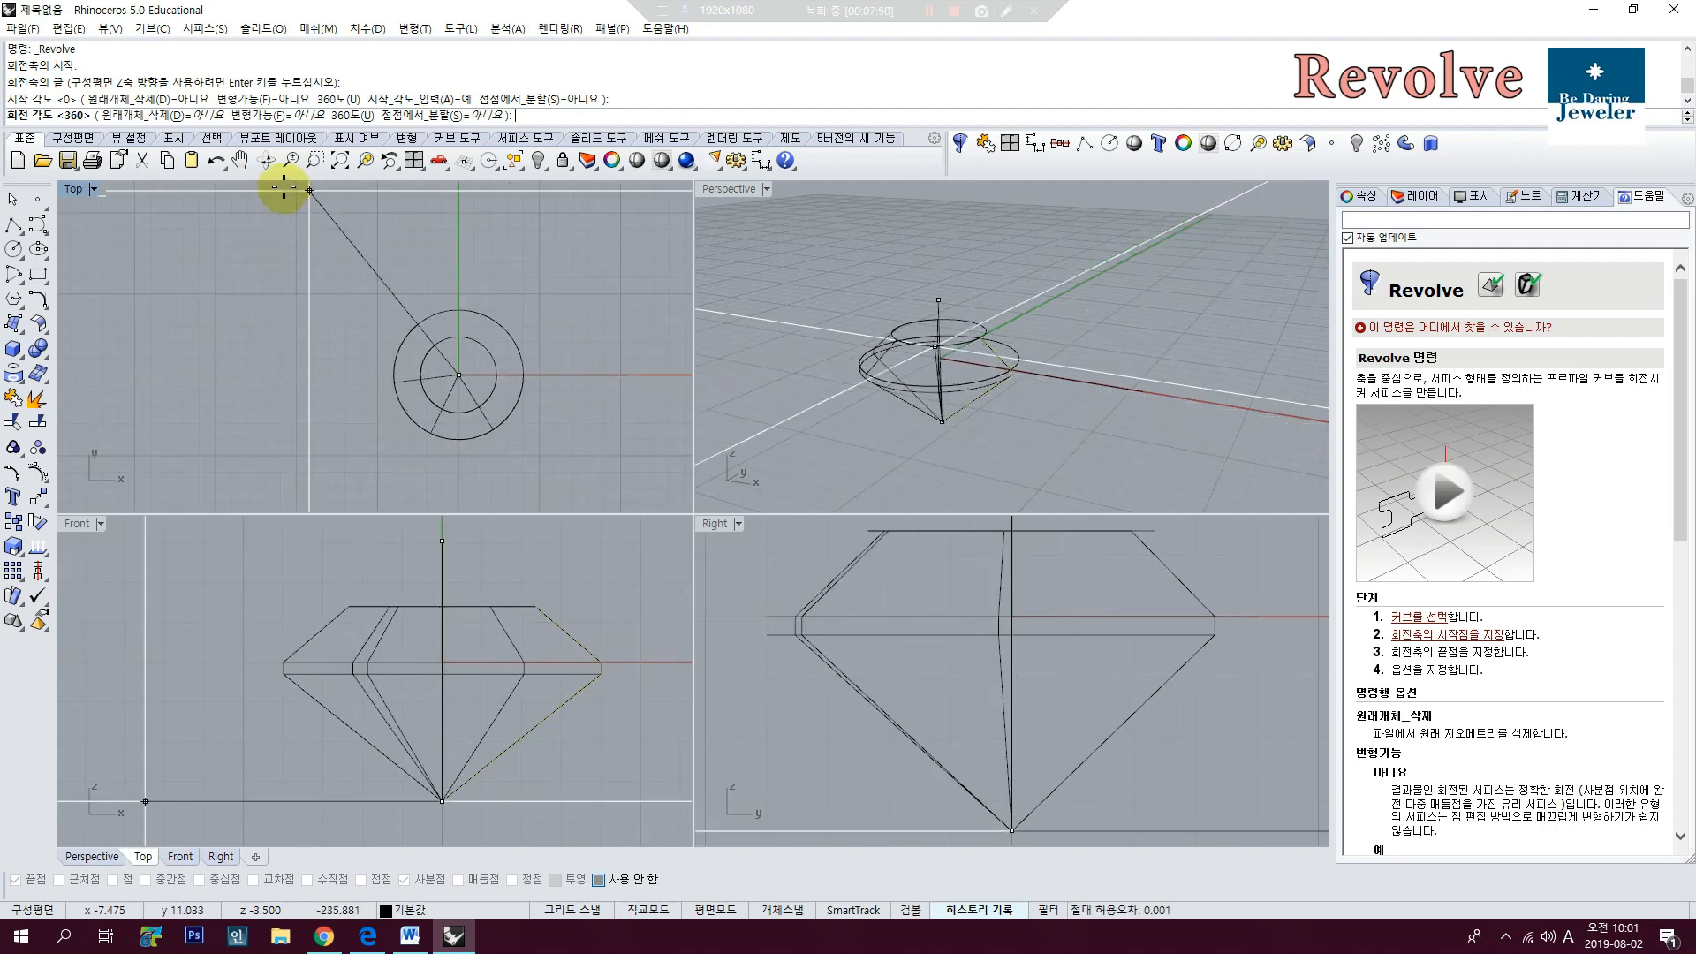
right_drag(513, 378, 502, 305)
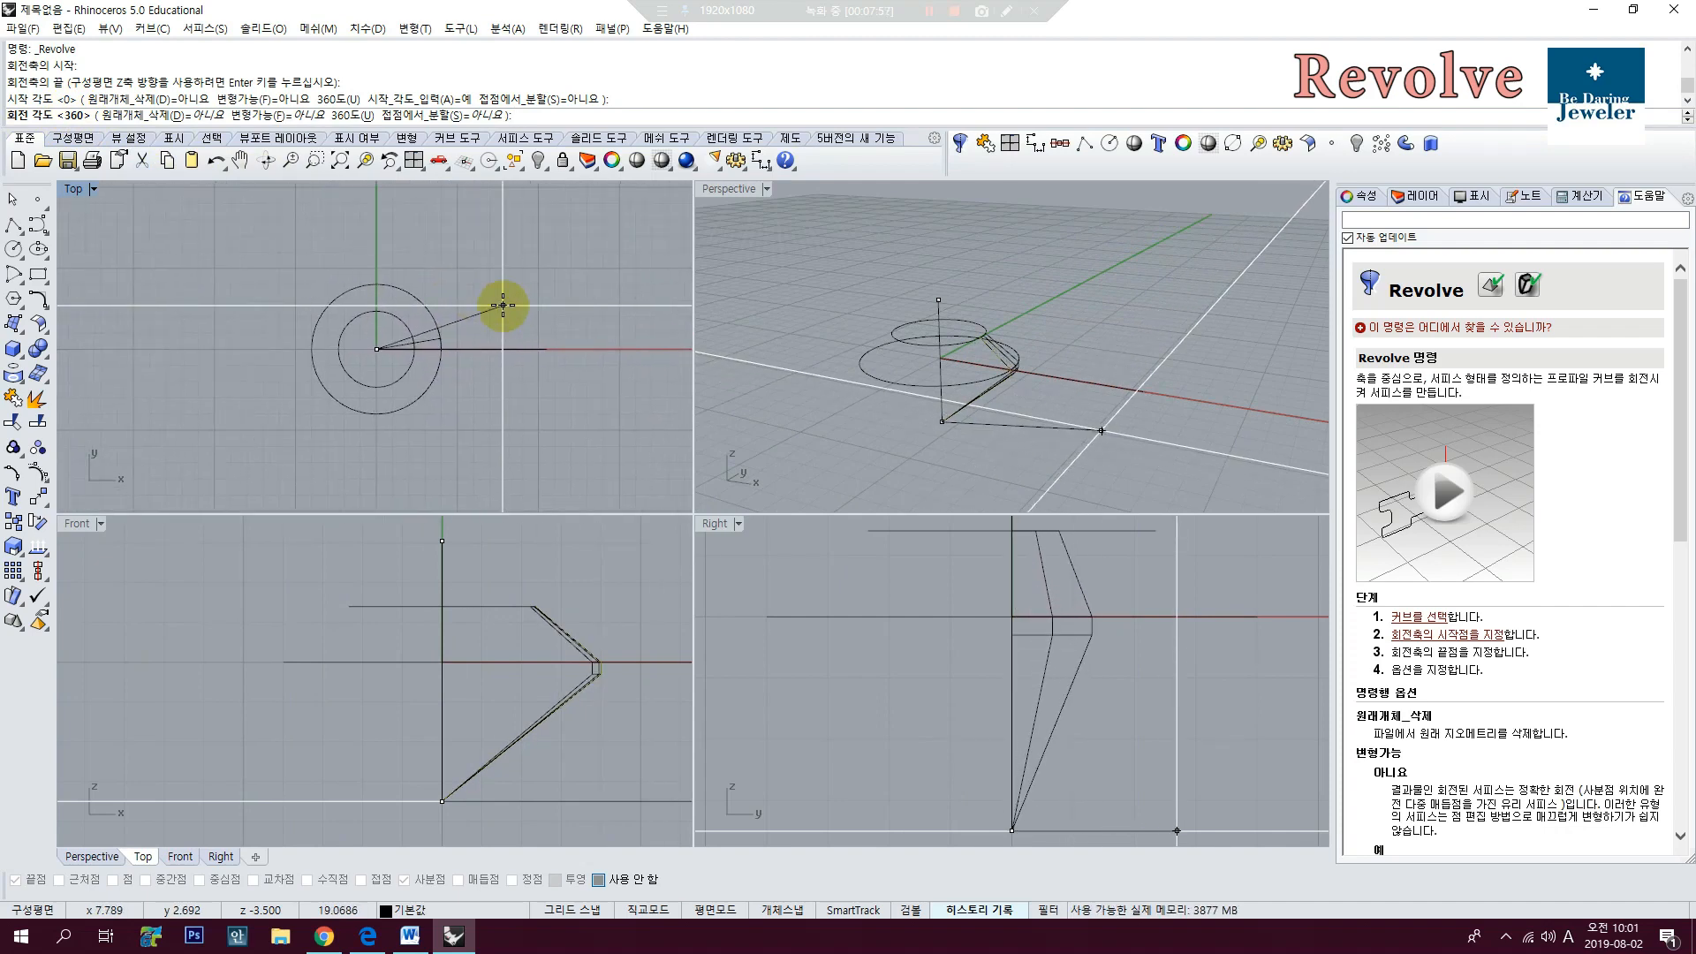
right_click(502, 306)
Step: Set all four viewports to the Shaded display mode and examine the revolved stone in Perspective
right_drag(989, 328, 1061, 316)
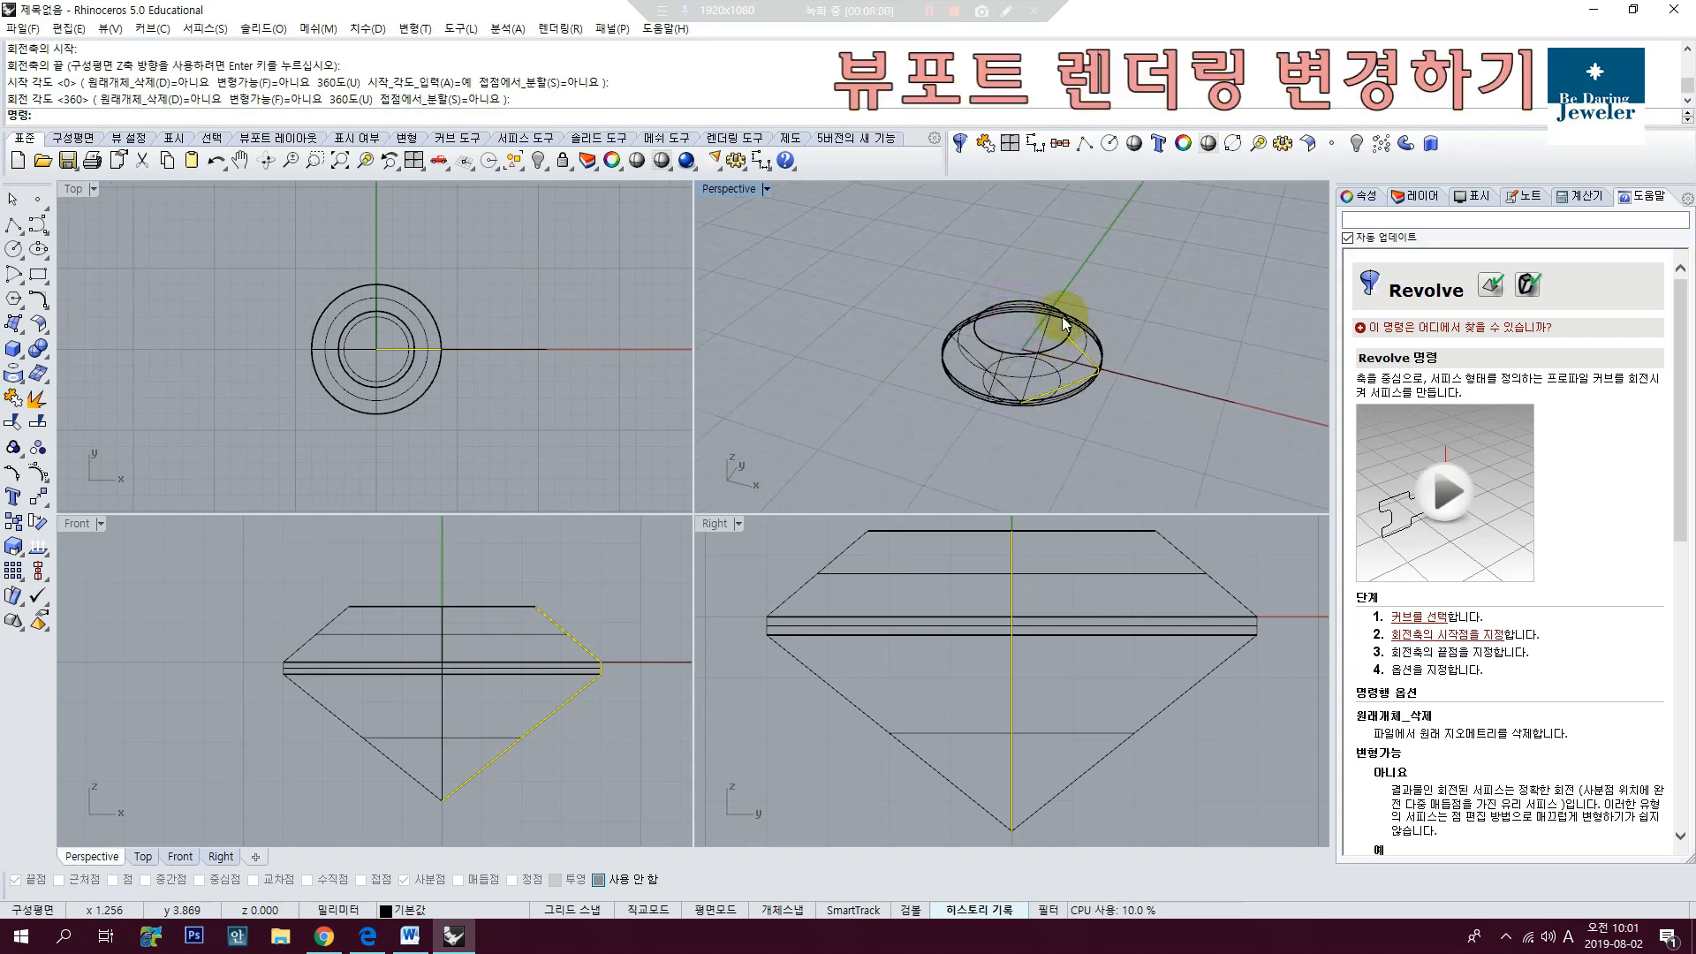
click(766, 189)
click(766, 255)
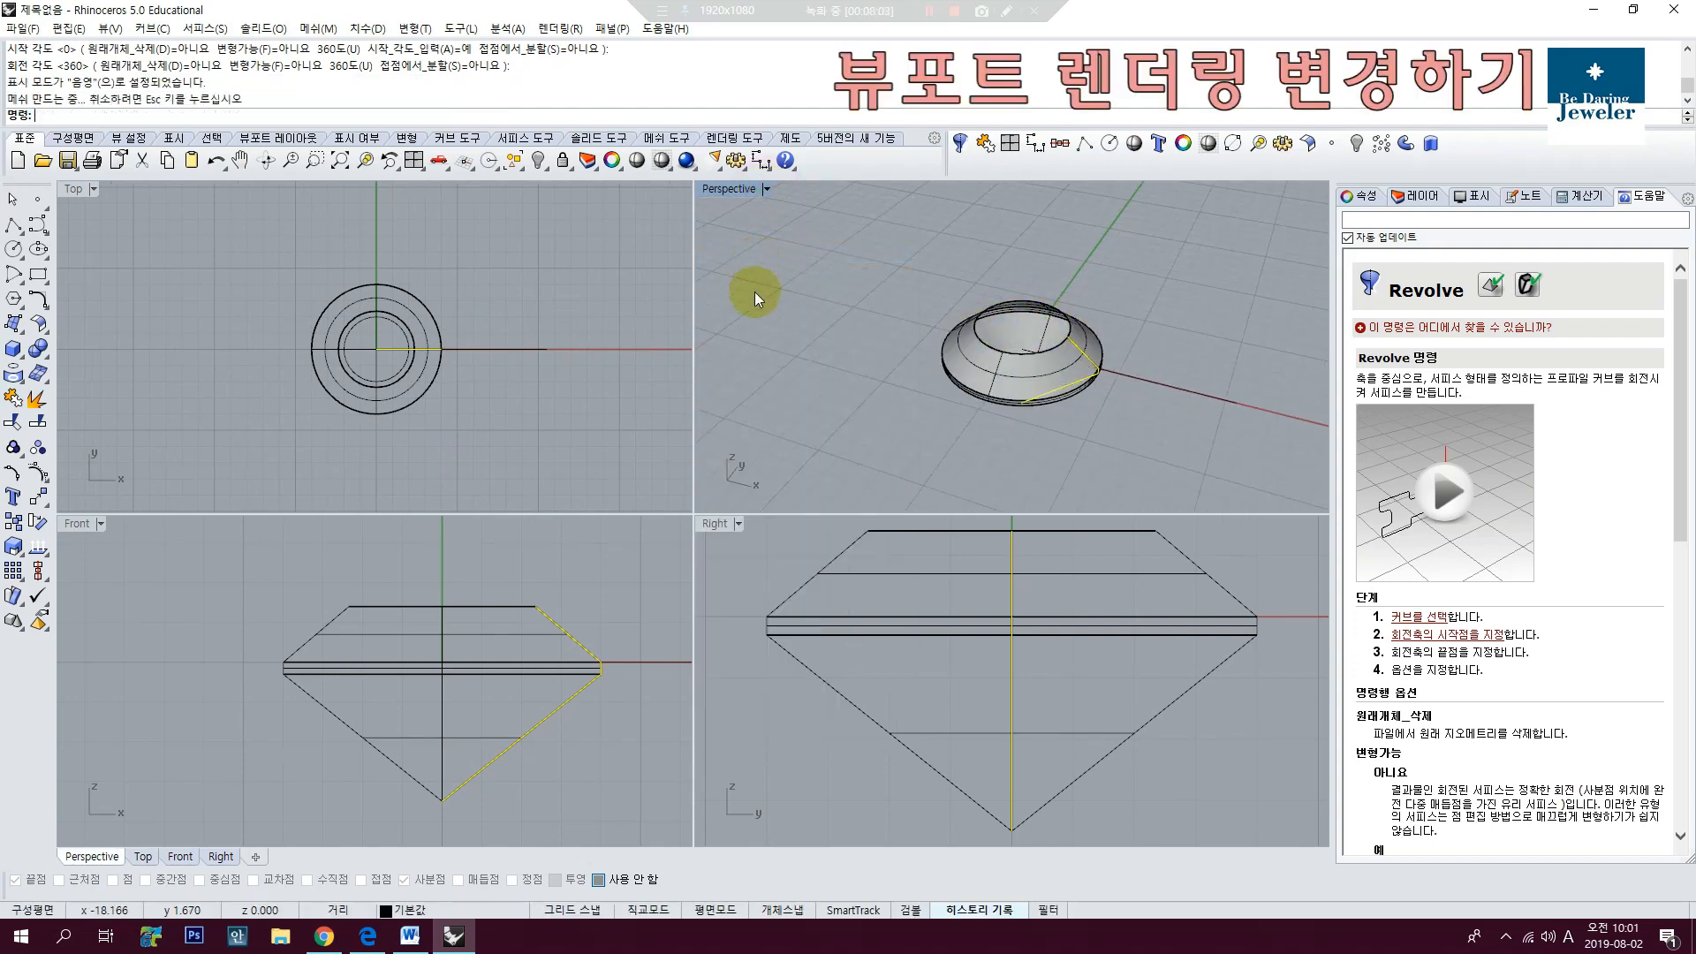
right_click(800, 597)
right_click(625, 601)
right_click(558, 394)
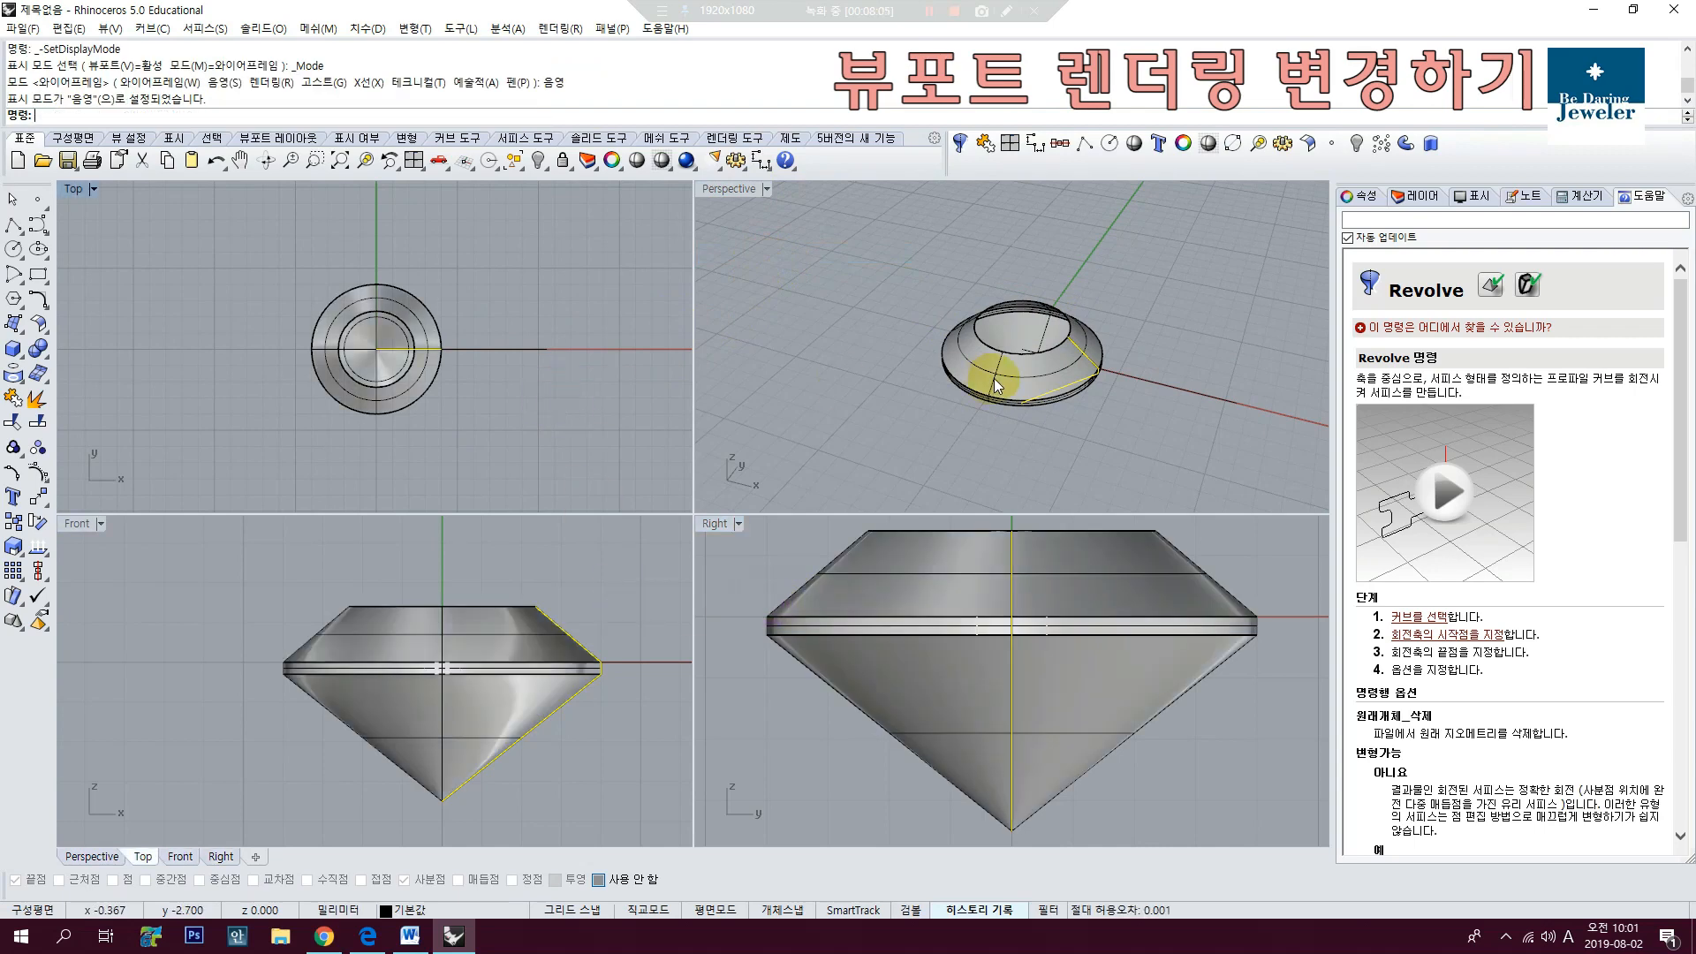
mouse_move(991, 370)
right_down()
mouse_move(1026, 342)
mouse_move(1023, 456)
mouse_move(1058, 286)
mouse_move(1140, 337)
mouse_move(1086, 325)
mouse_move(1085, 301)
right_up()
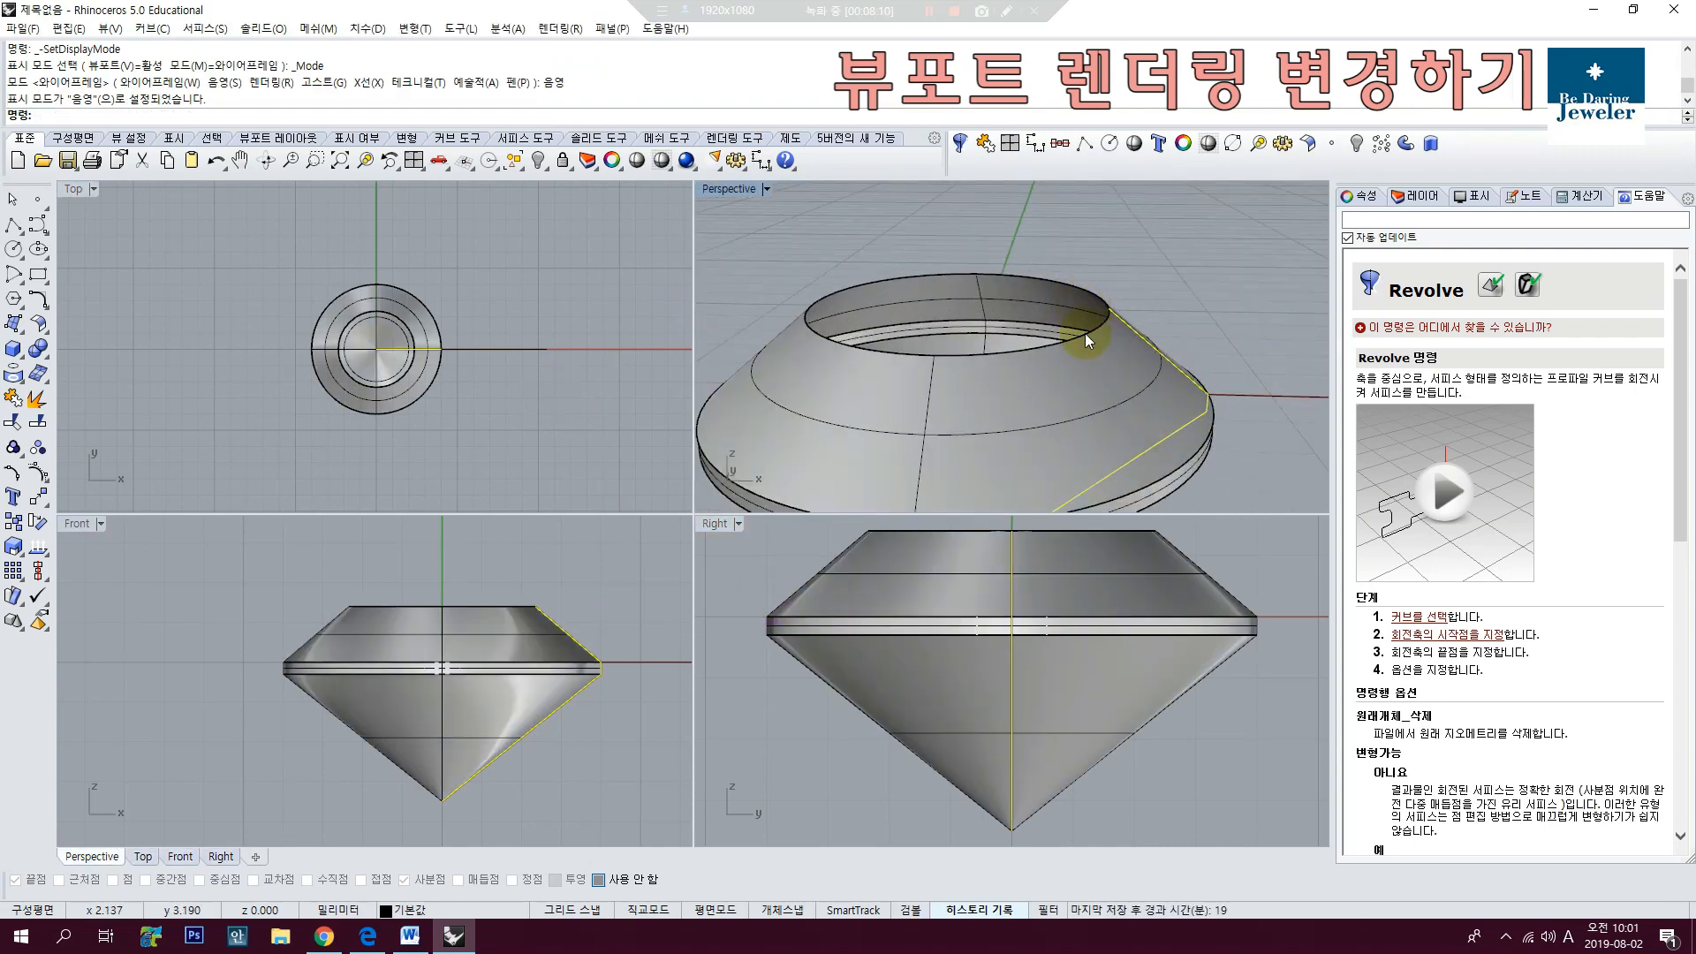
Step: Copy the profile curve about 8 mm in +X beside the revolved stone in the Front view
right_drag(477, 636, 399, 648)
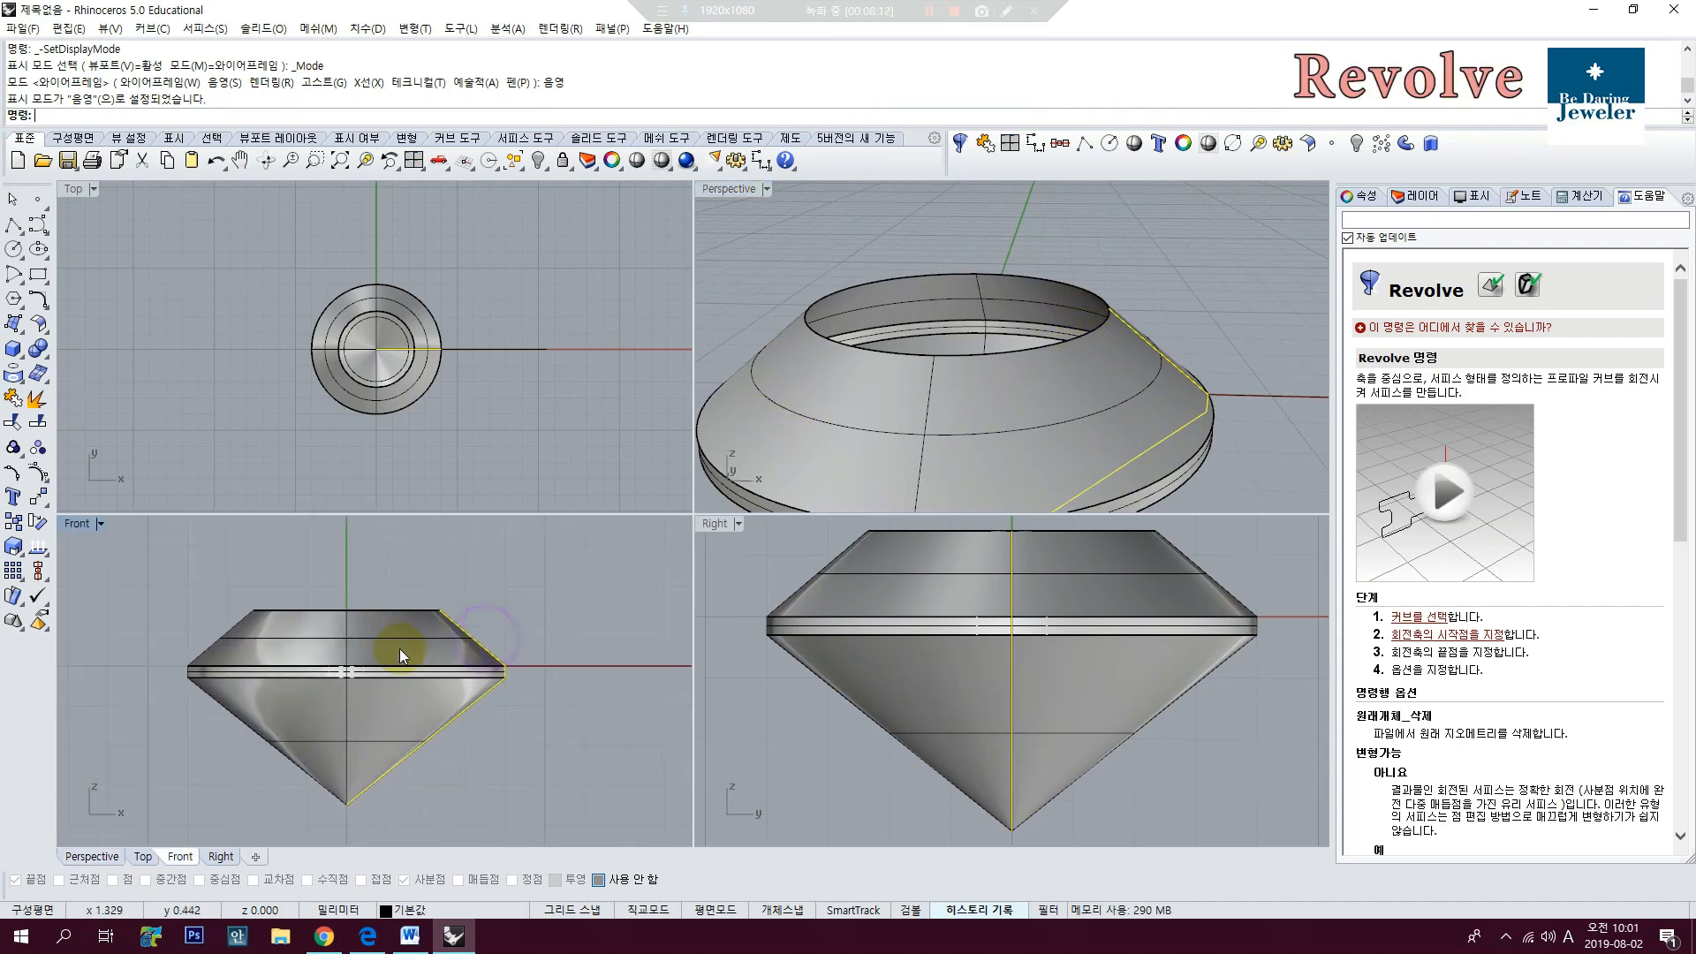
scroll(433, 618, down, 5)
text(CA)
key(Return)
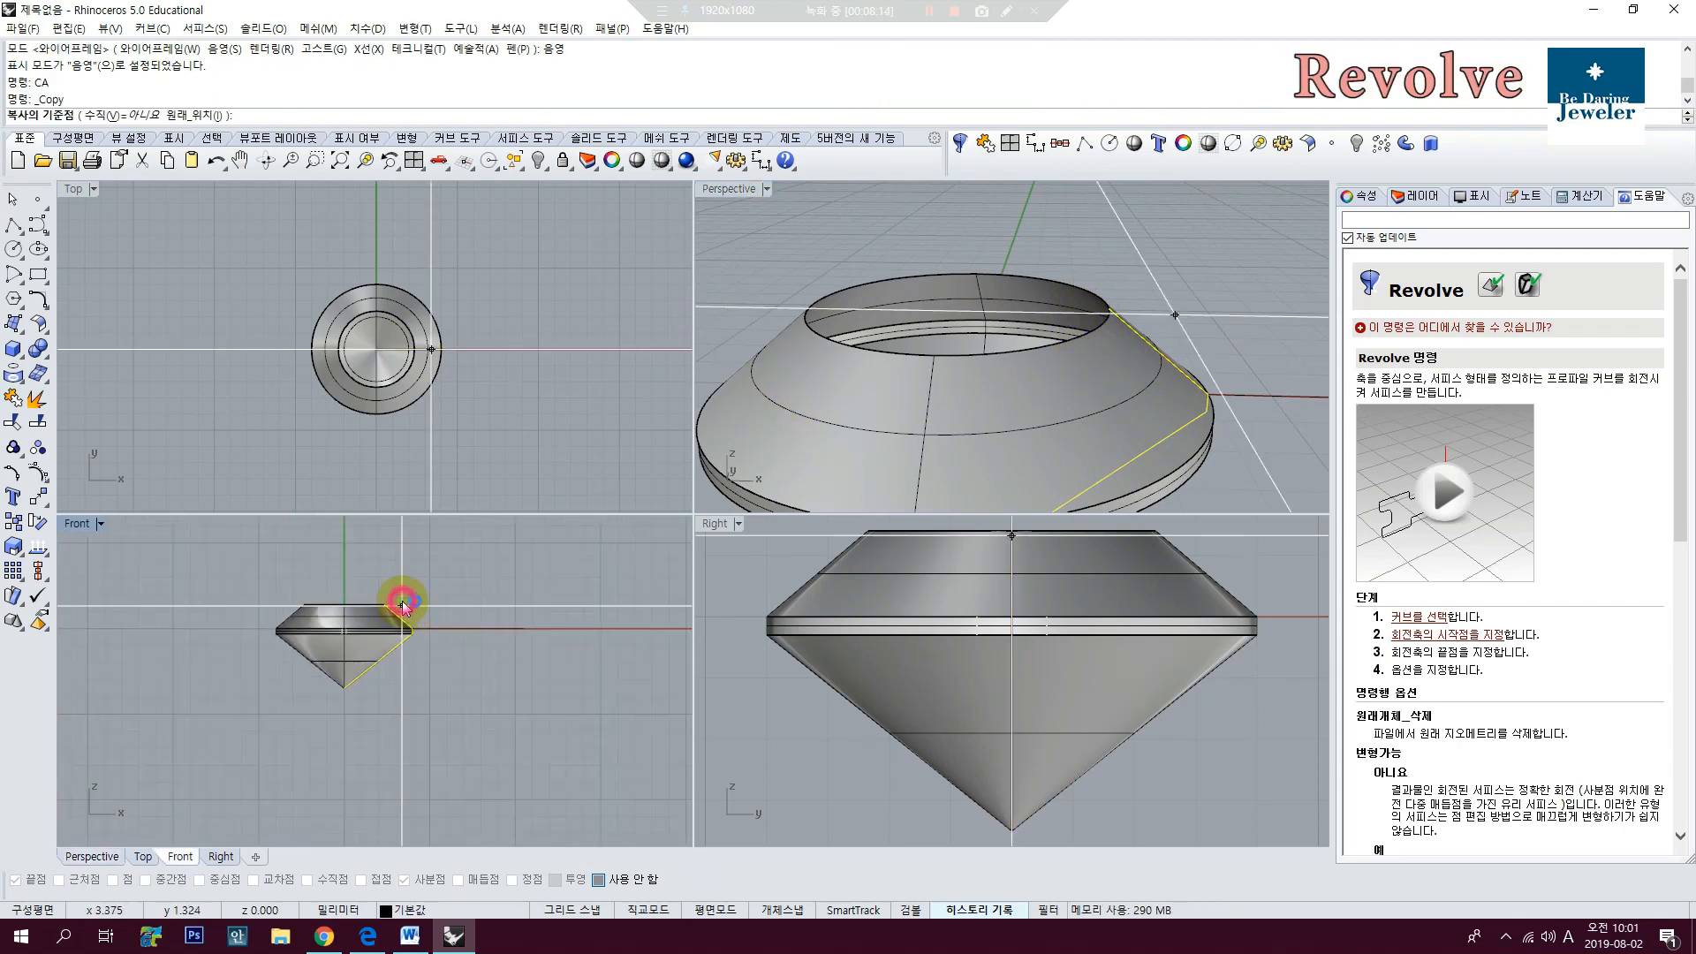
click(403, 603)
click(542, 593)
key(Return)
Step: Draw a vertical line from the copied profile's lowest point up past the height of its upper end
scroll(539, 598, up, 3)
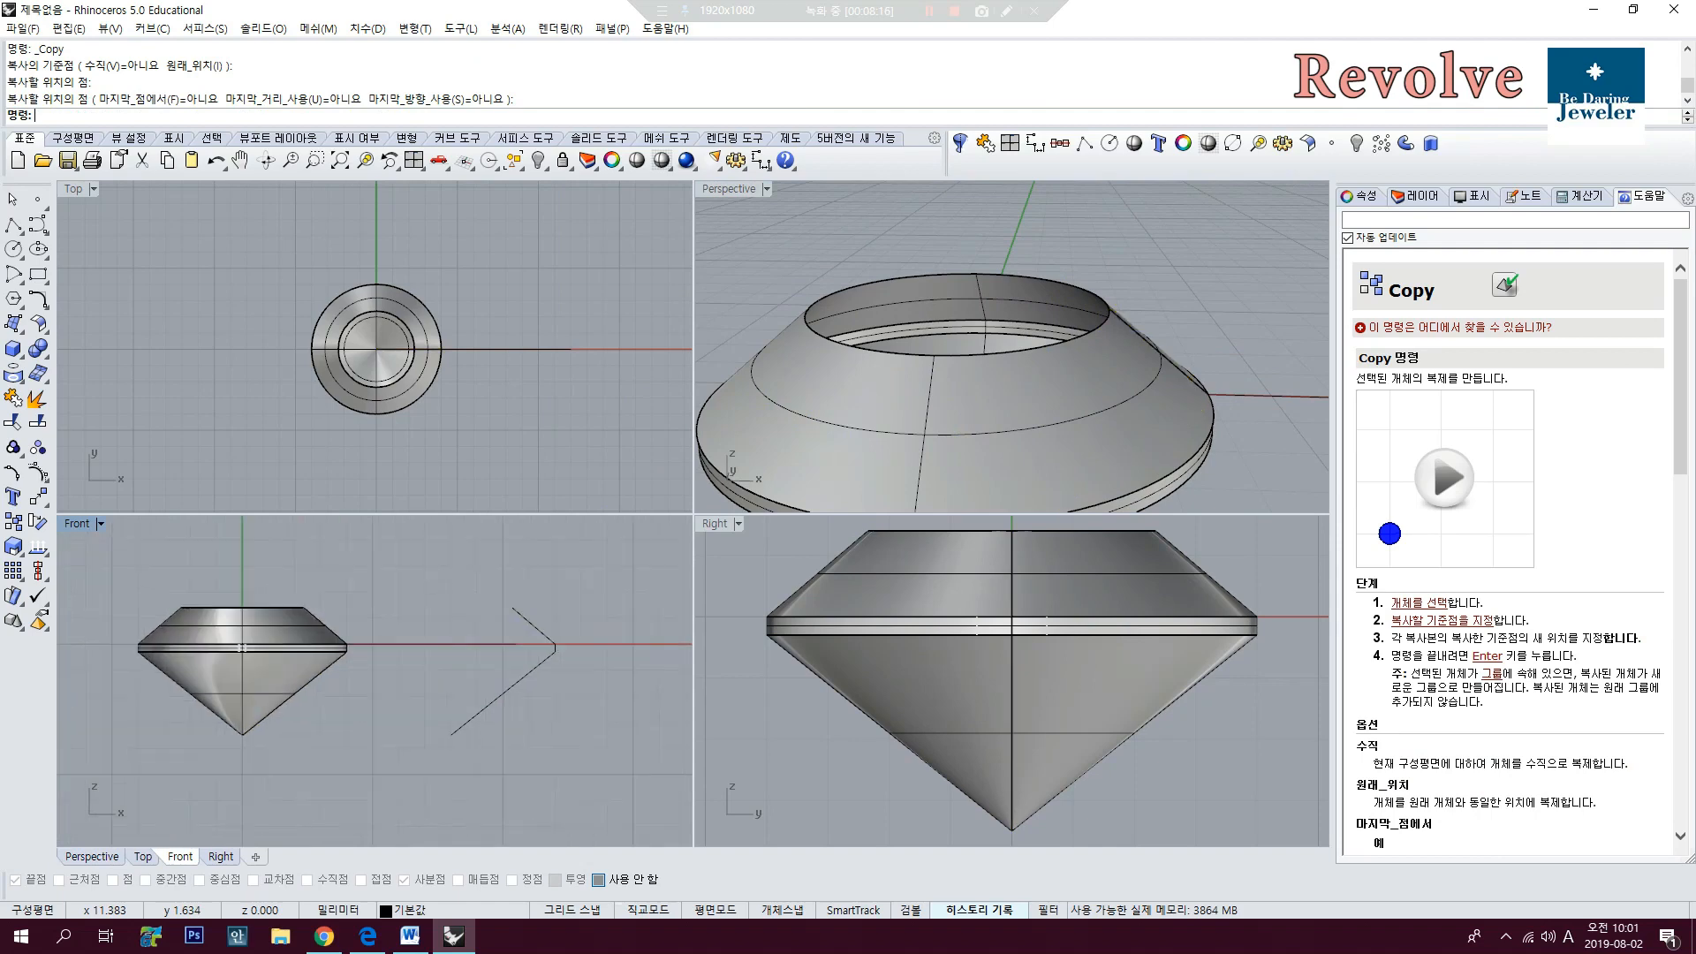
text(pl)
key(Return)
click(450, 734)
shift+click(436, 590)
right_click(435, 590)
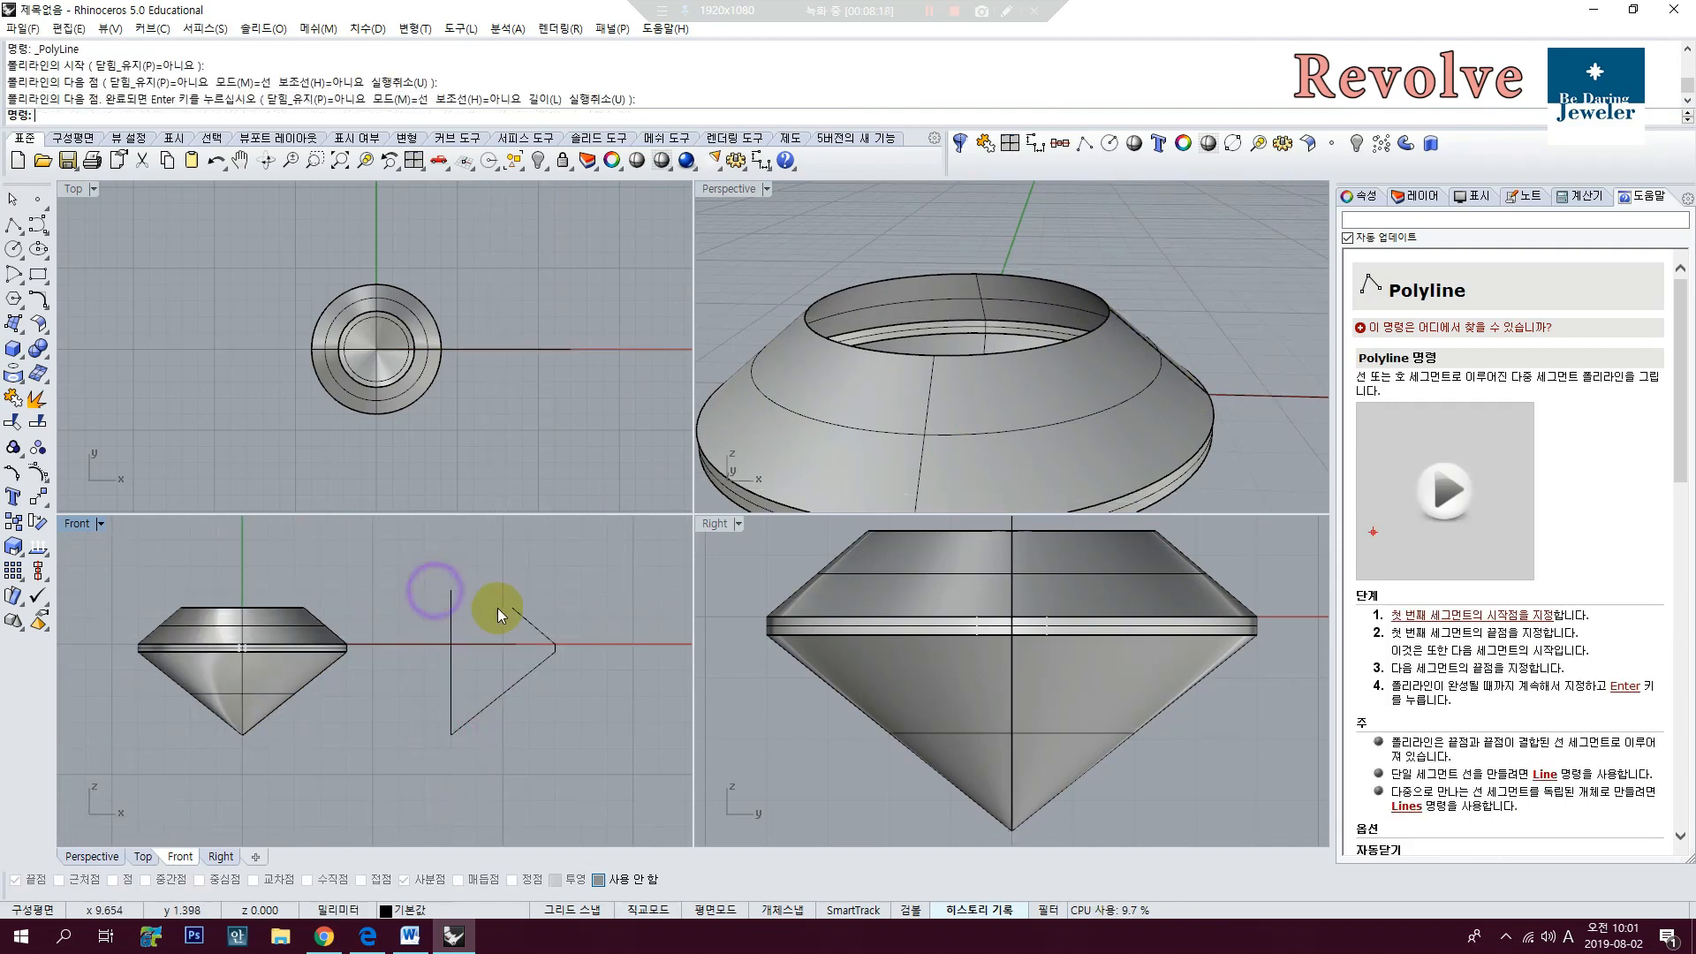
Step: Draw a horizontal line from the copied profile's upper end inward across the vertical line
text(l)
key(Return)
click(512, 607)
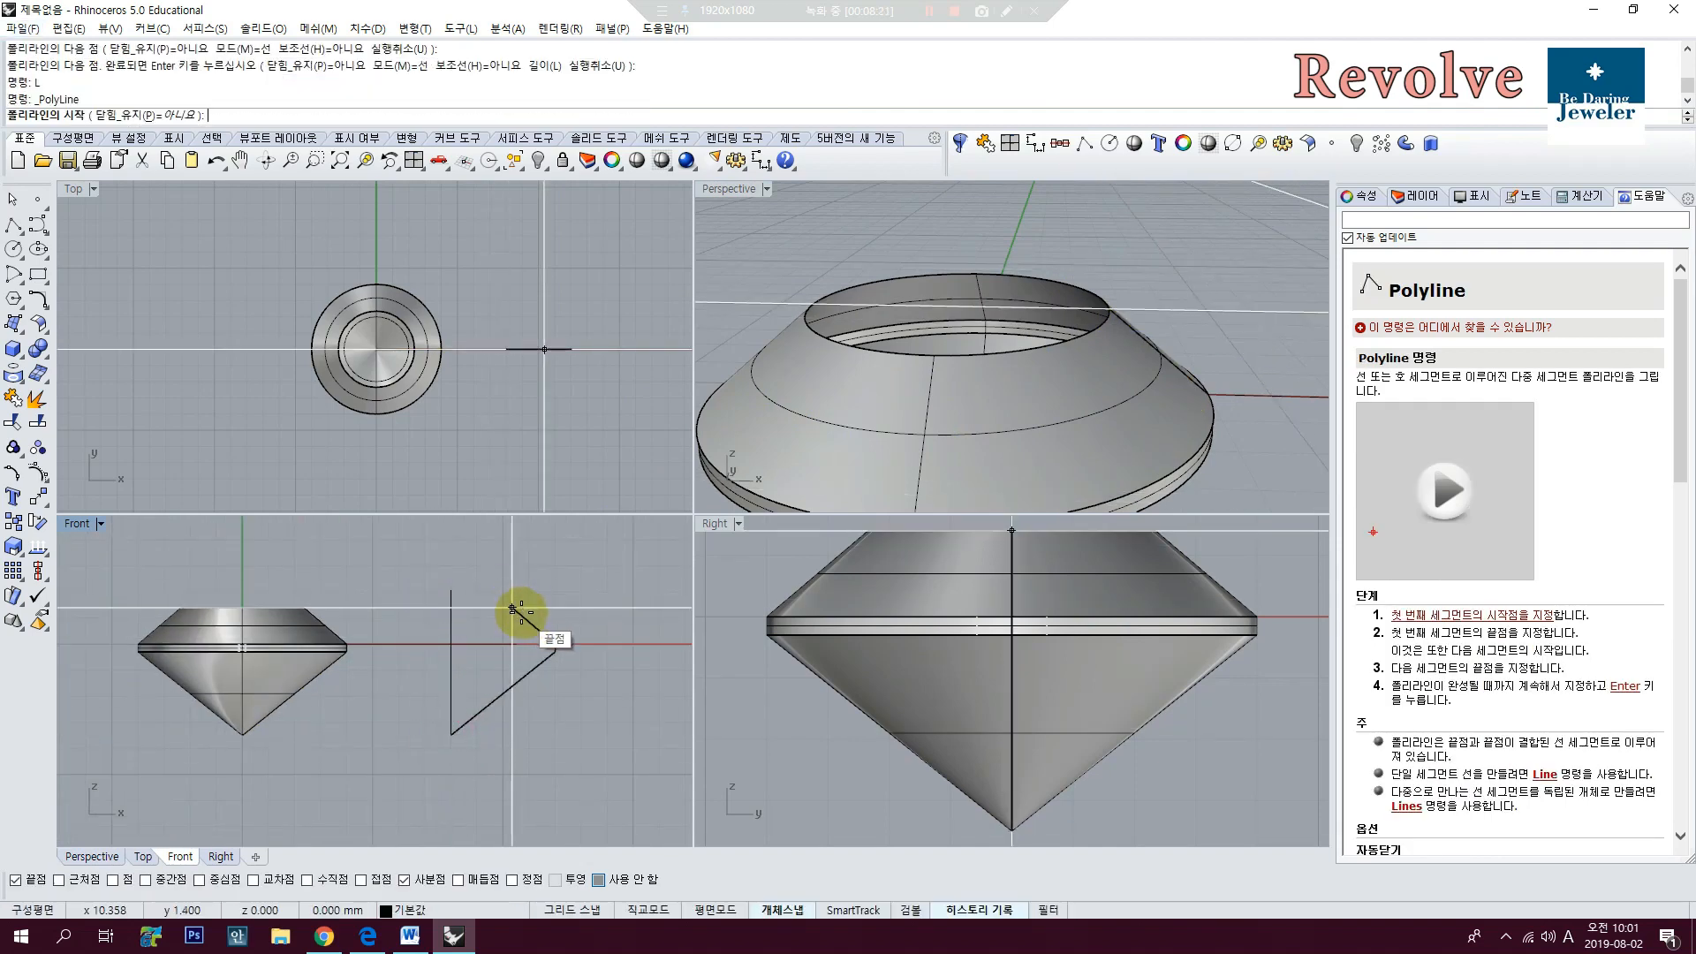
shift+click(412, 608)
right_click(412, 607)
Step: Trim the horizontal line's overhang beyond the vertical line and delete the vertical line
drag(484, 576, 447, 617)
text(tr)
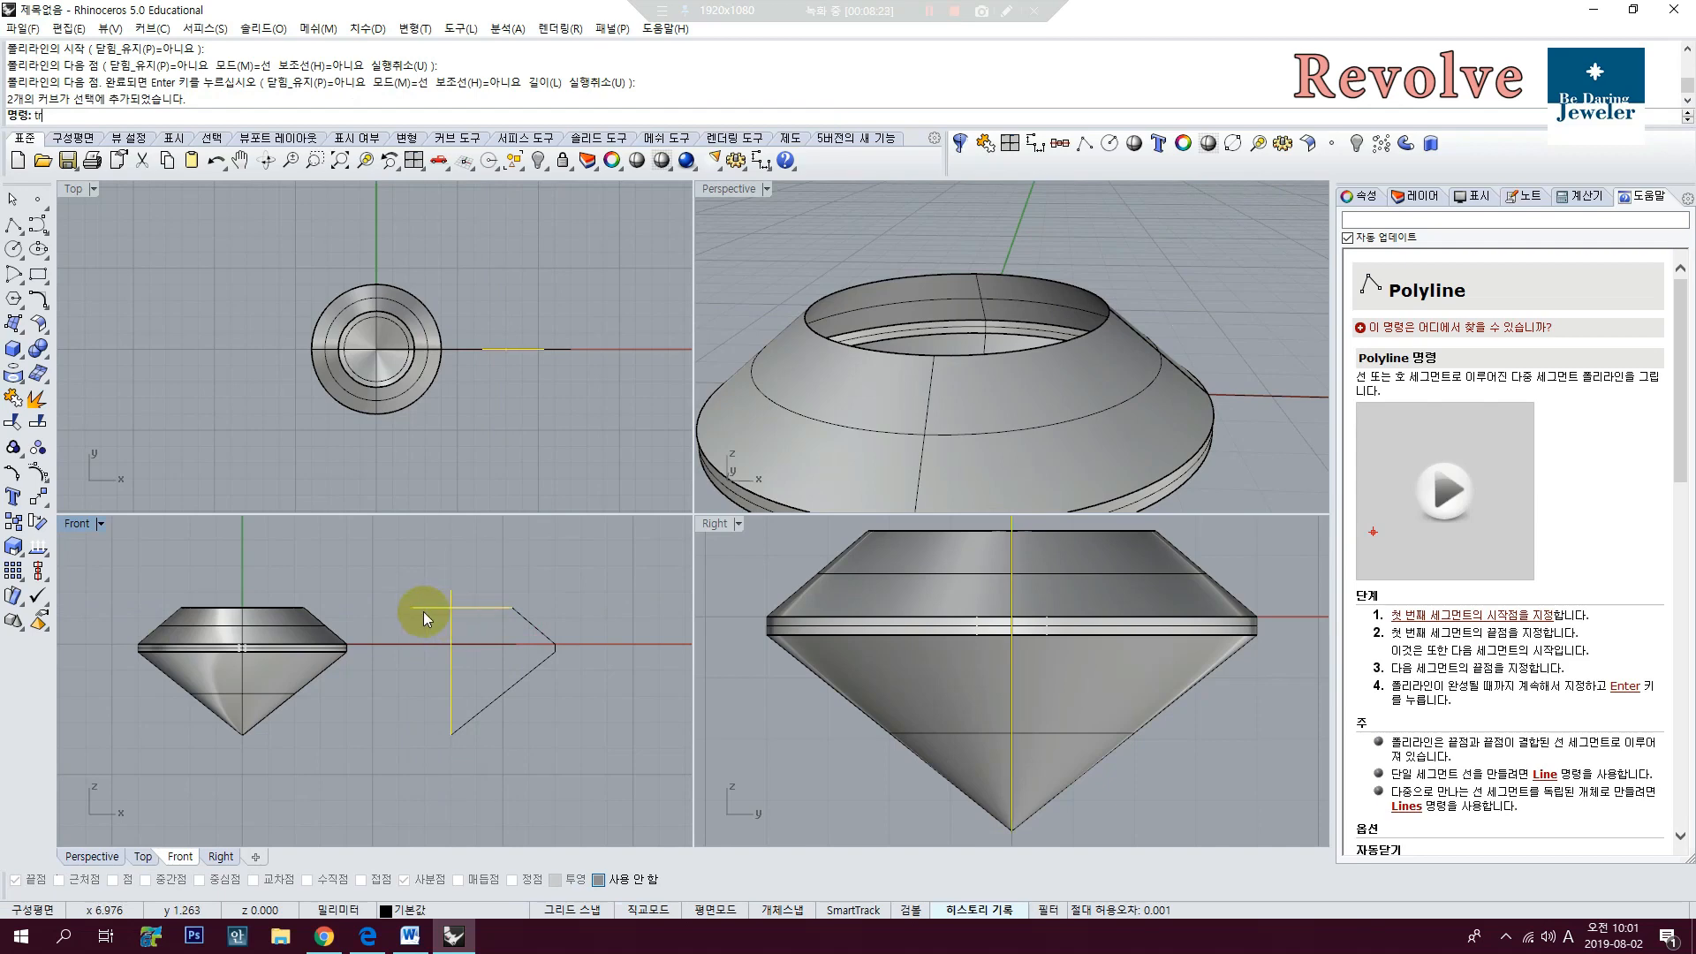
key(Return)
click(432, 608)
key(Return)
click(452, 621)
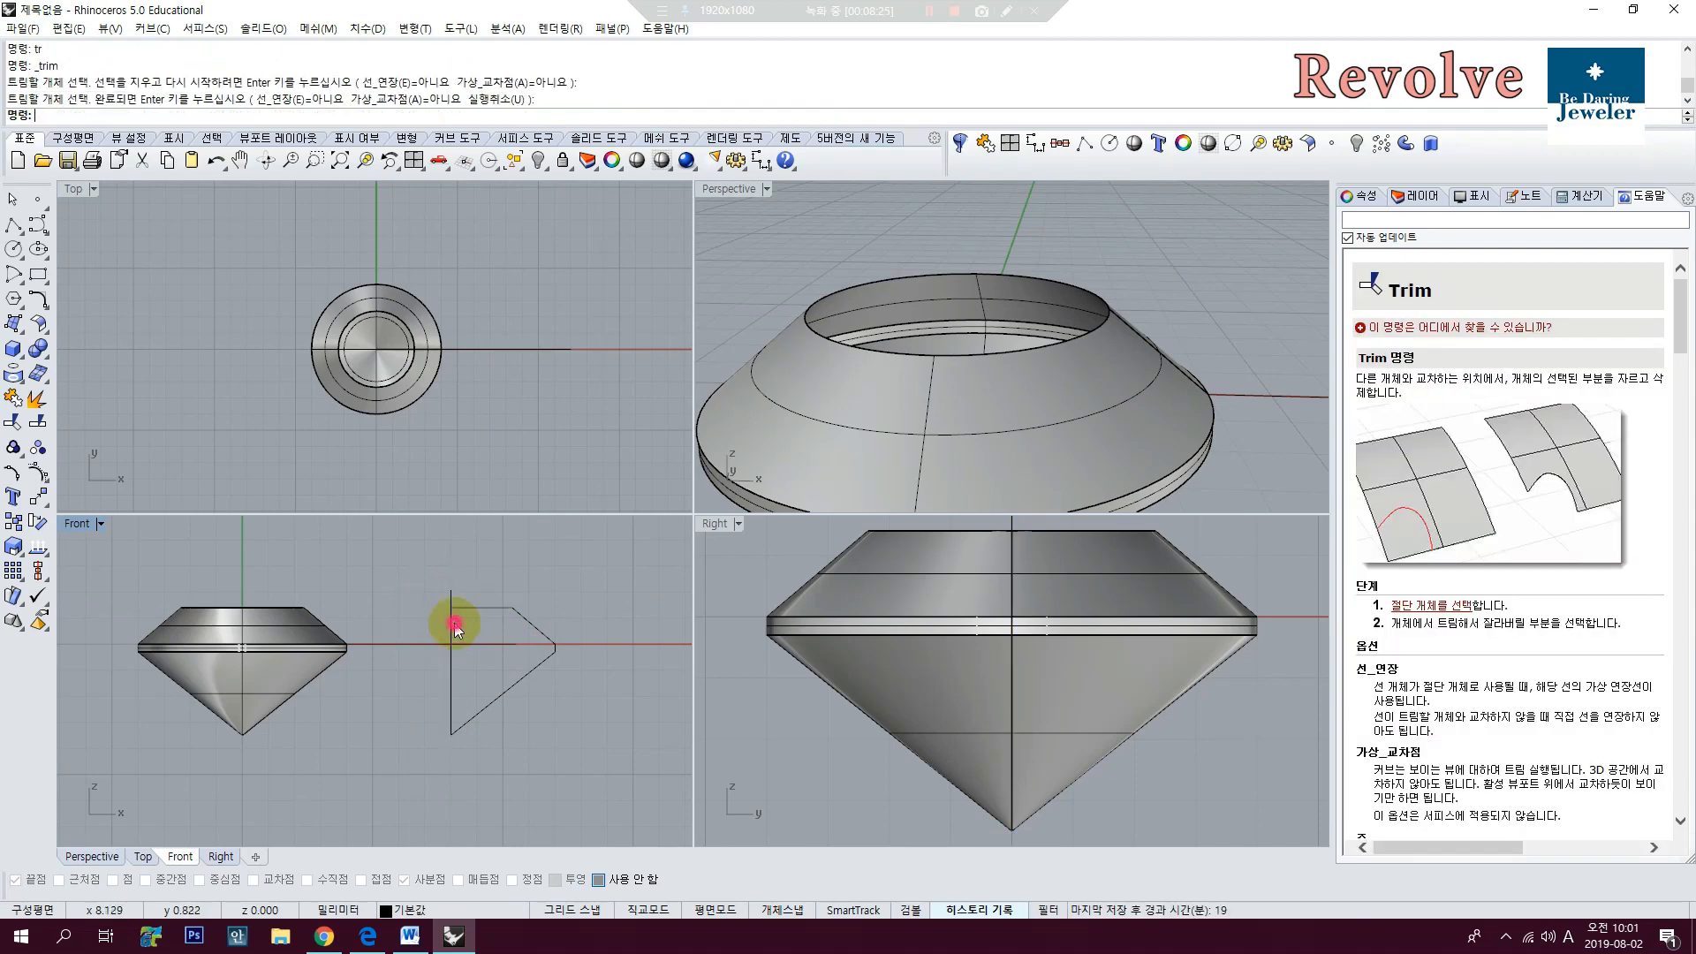
key(Delete)
Step: Join the trimmed horizontal line to the copied profile curve
drag(539, 588, 496, 615)
text(j)
key(Return)
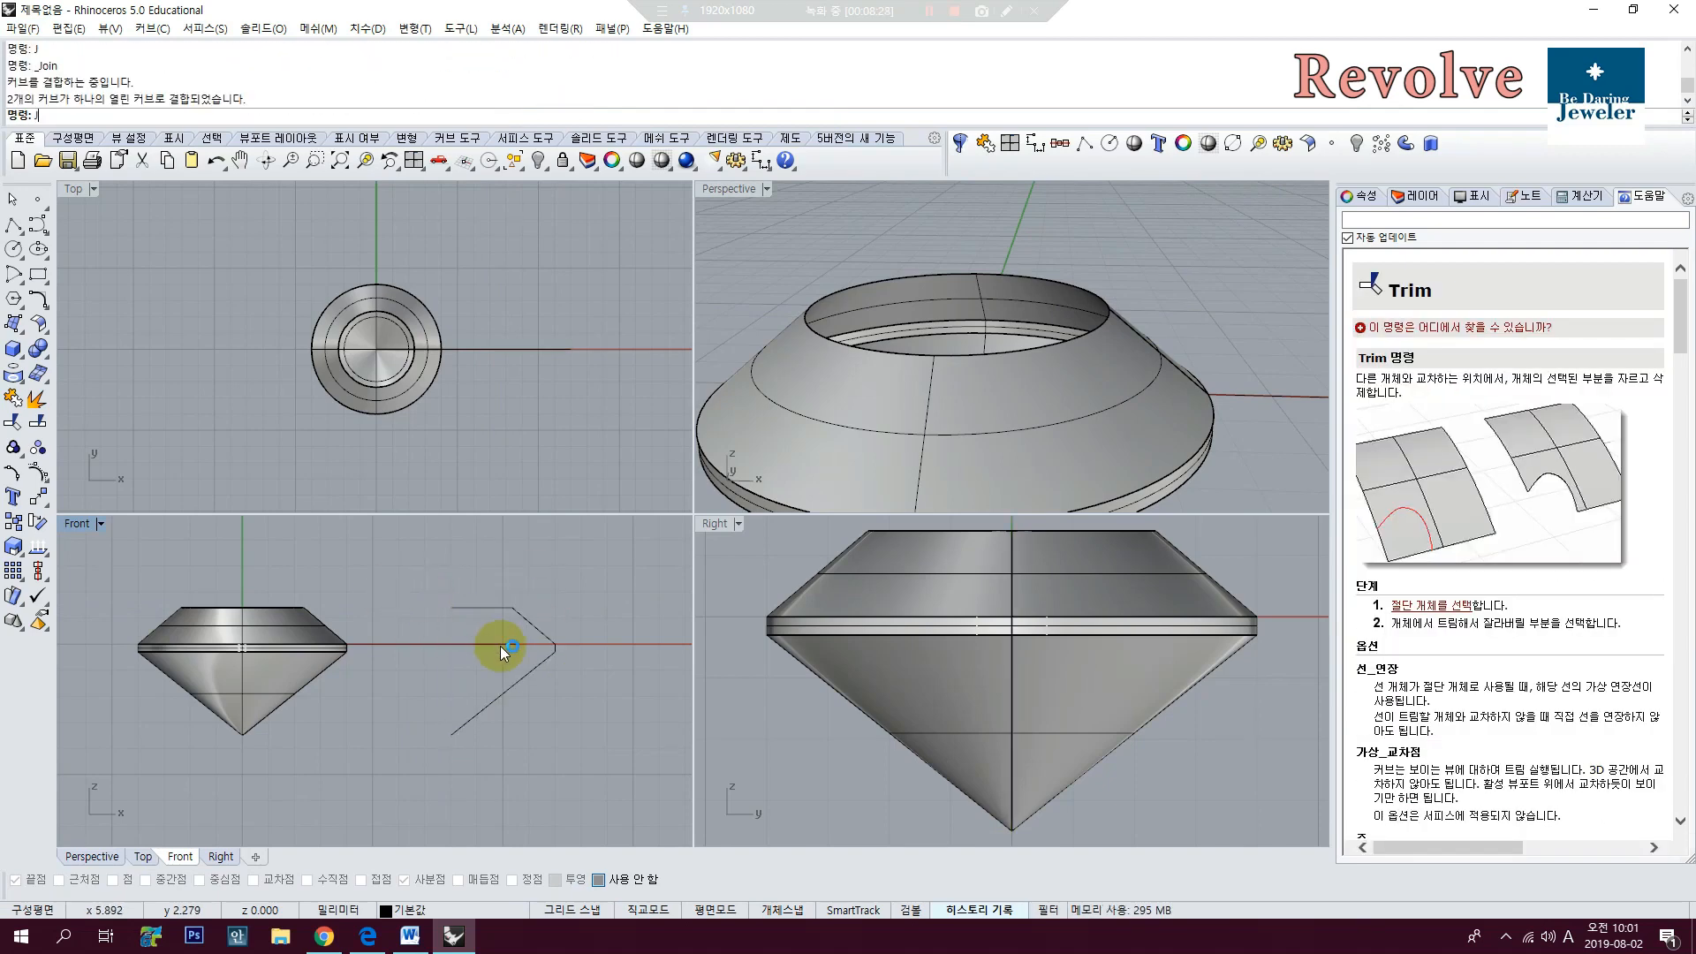
Step: Revolve the copied profile with its table line 360° around the vertical axis through its lowest point
text(re)
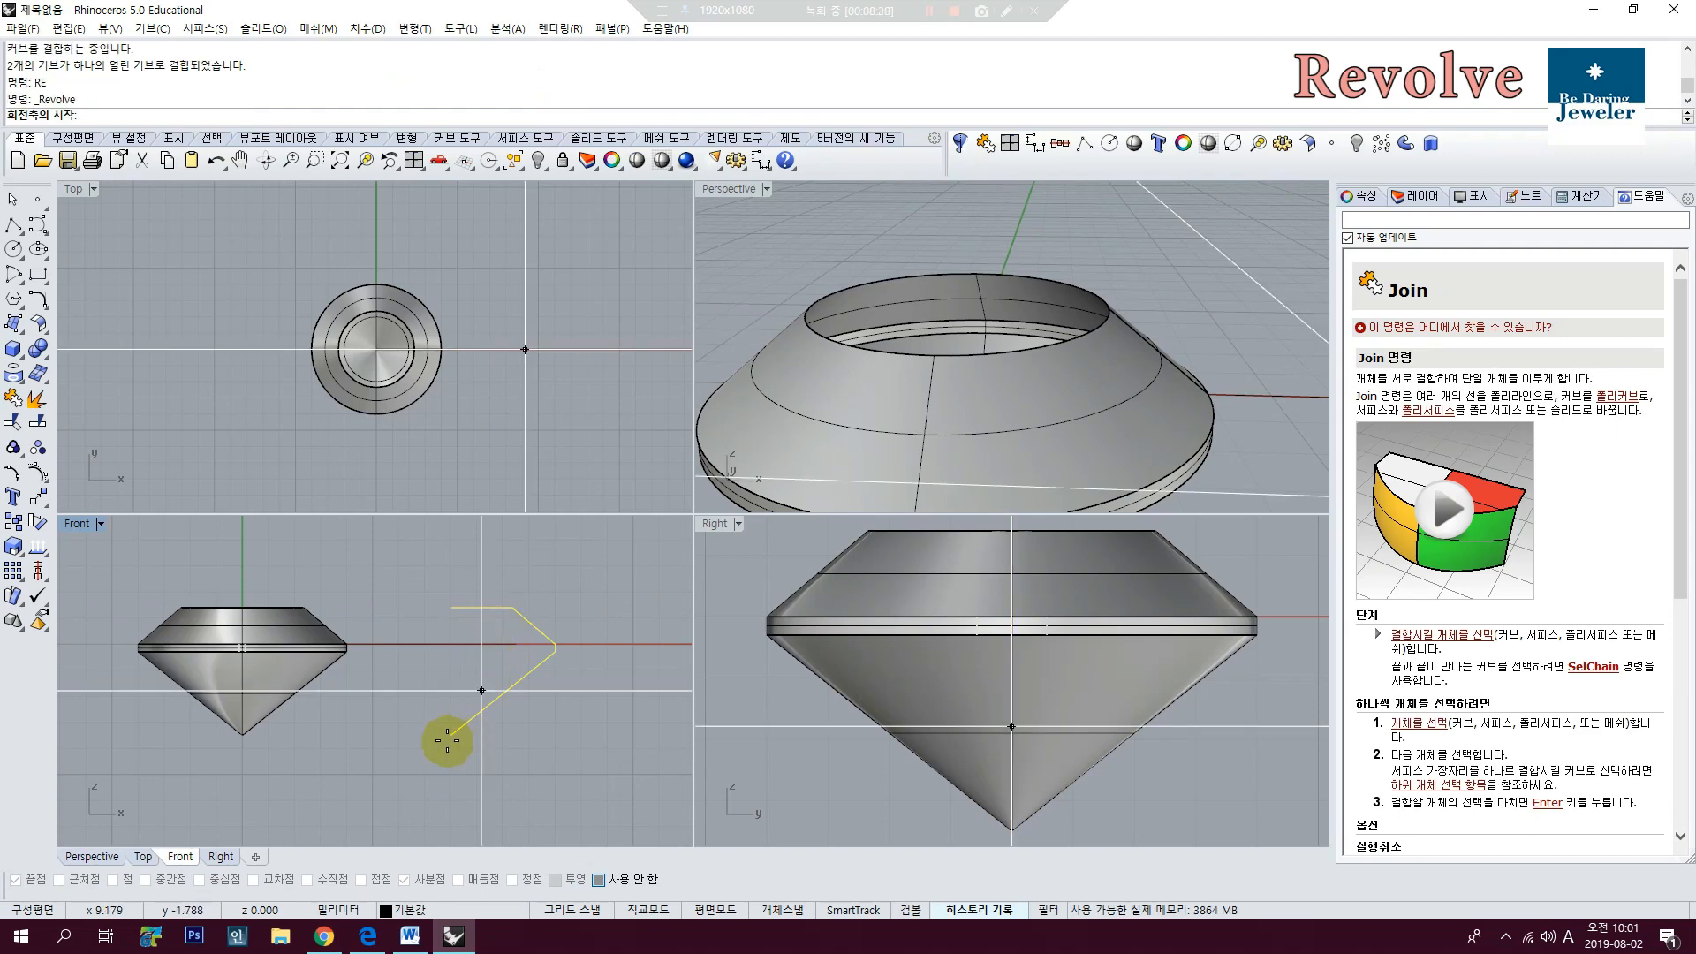
key(Return)
click(446, 734)
click(444, 589)
key(Return)
key(Return)
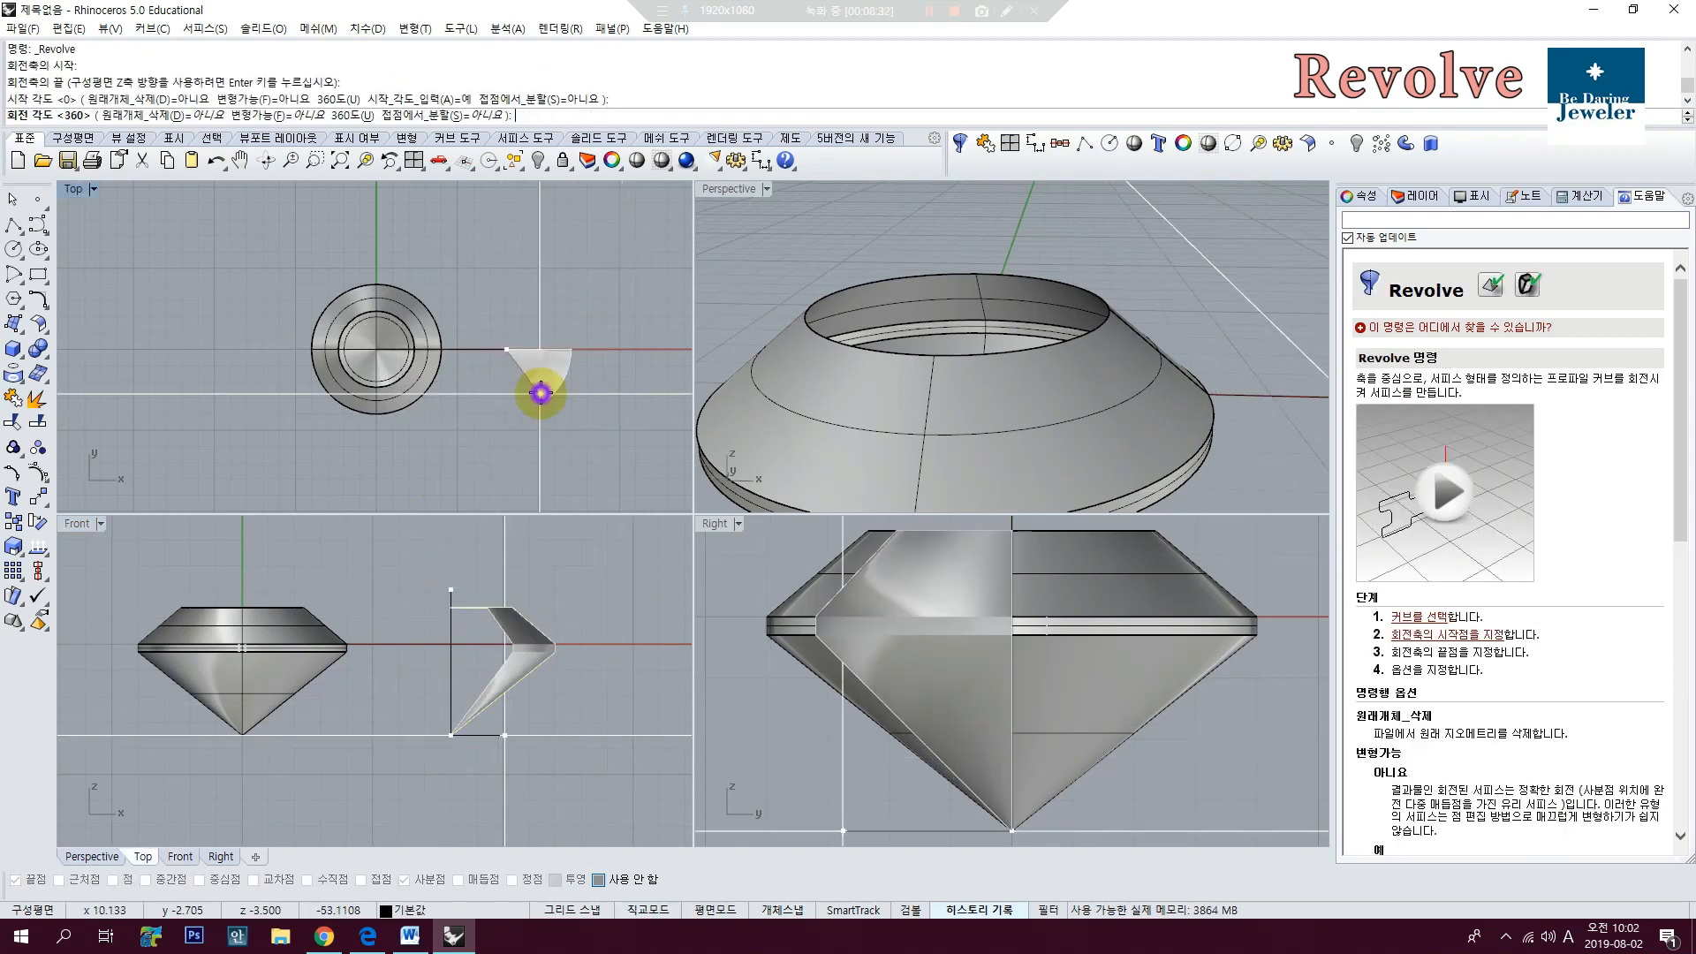
Step: Hide the first revolved stone with the open top
scroll(1098, 339, down, 2)
shift+right_drag(1254, 331, 980, 278)
scroll(1082, 404, up, 4)
click(278, 629)
text(H)
key(Return)
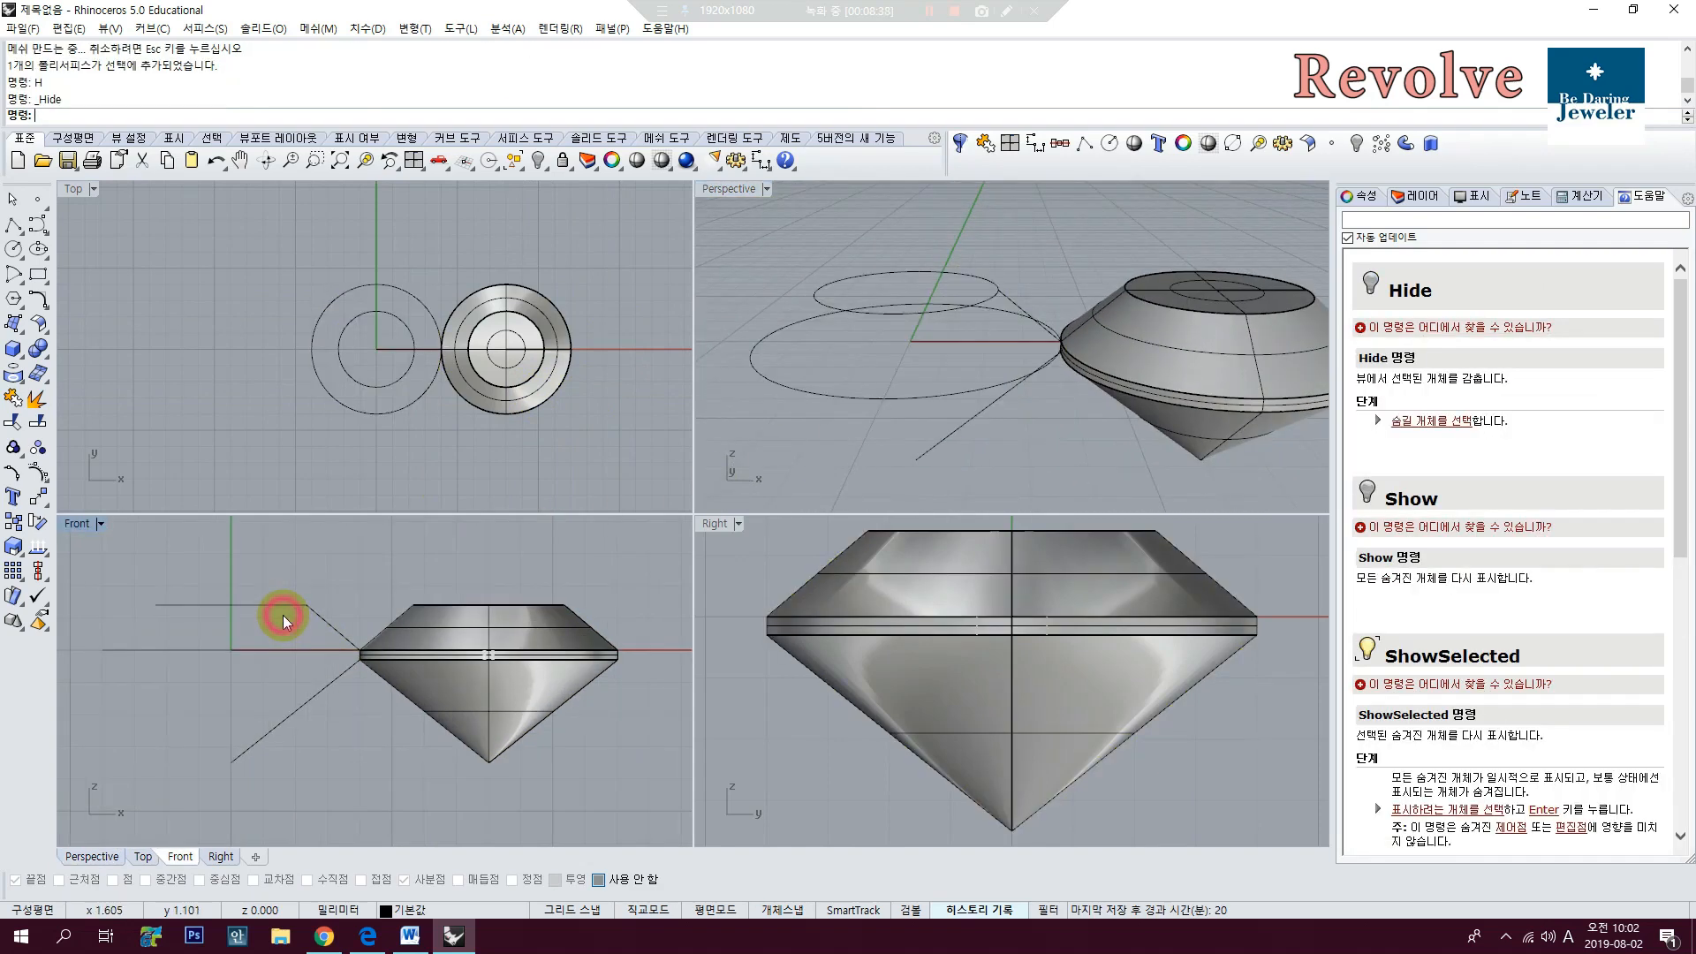
Step: Hide the 4.7 mm circle at the top of the crown
click(213, 609)
right_drag(242, 609, 367, 580)
scroll(367, 580, up, 3)
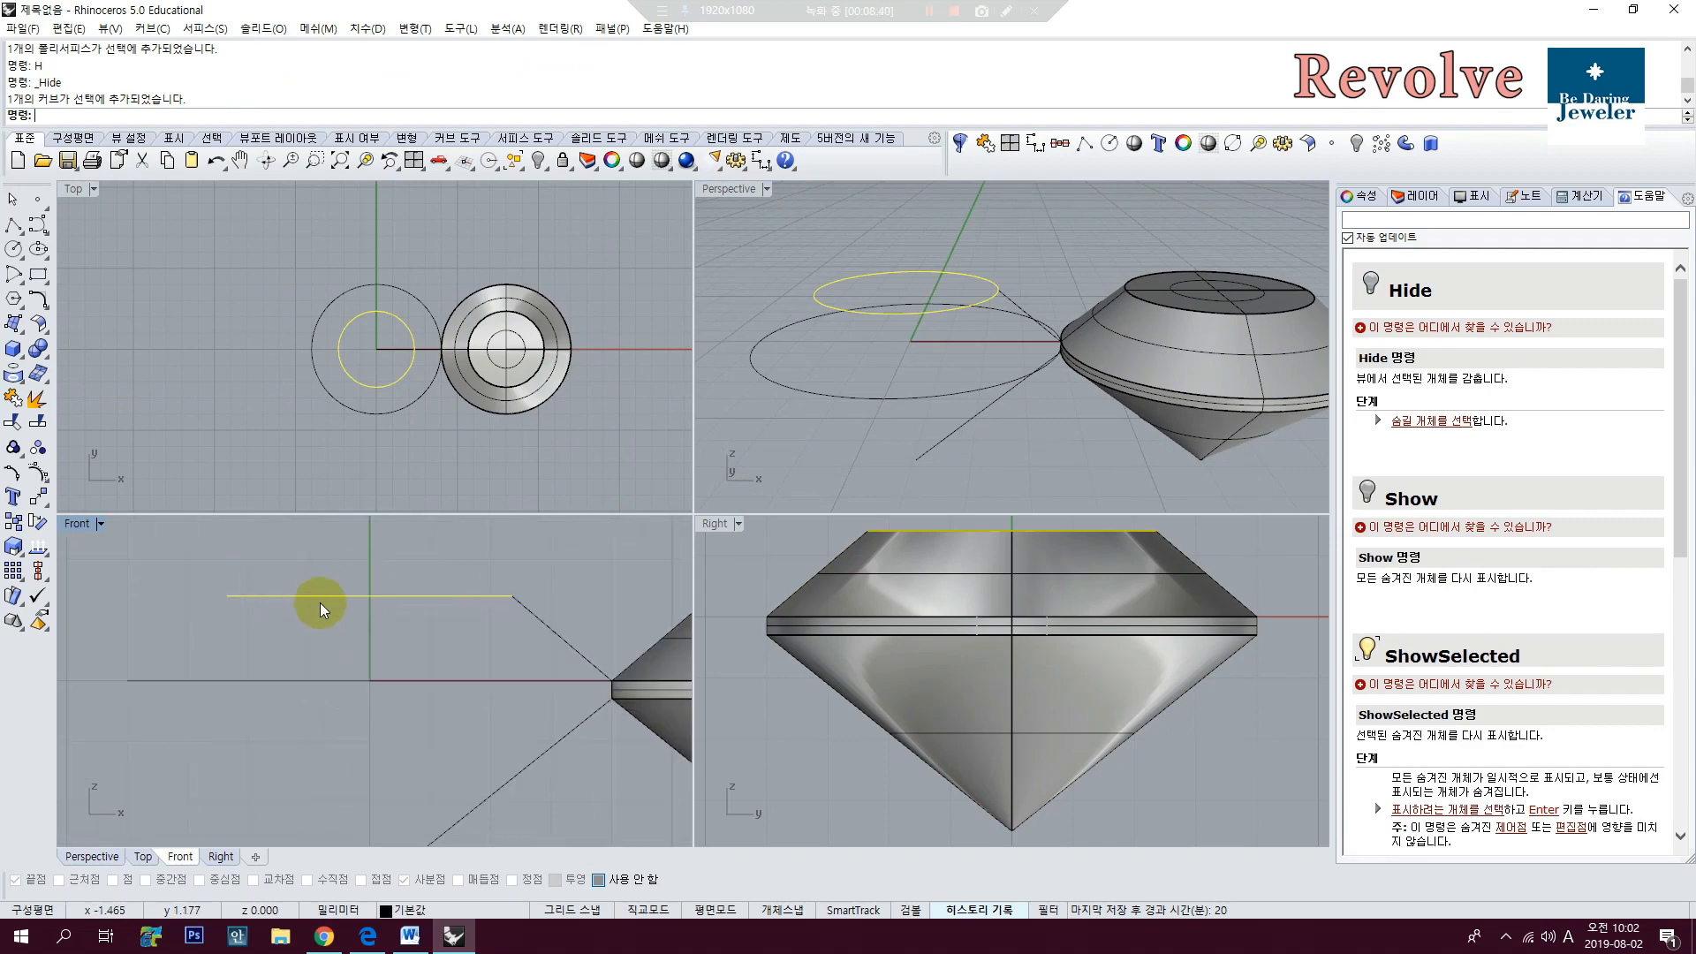
text(H)
key(Return)
Step: Show all hidden objects again, including the open-top stone and the table circle
text(H)
scroll(530, 647, down, 4)
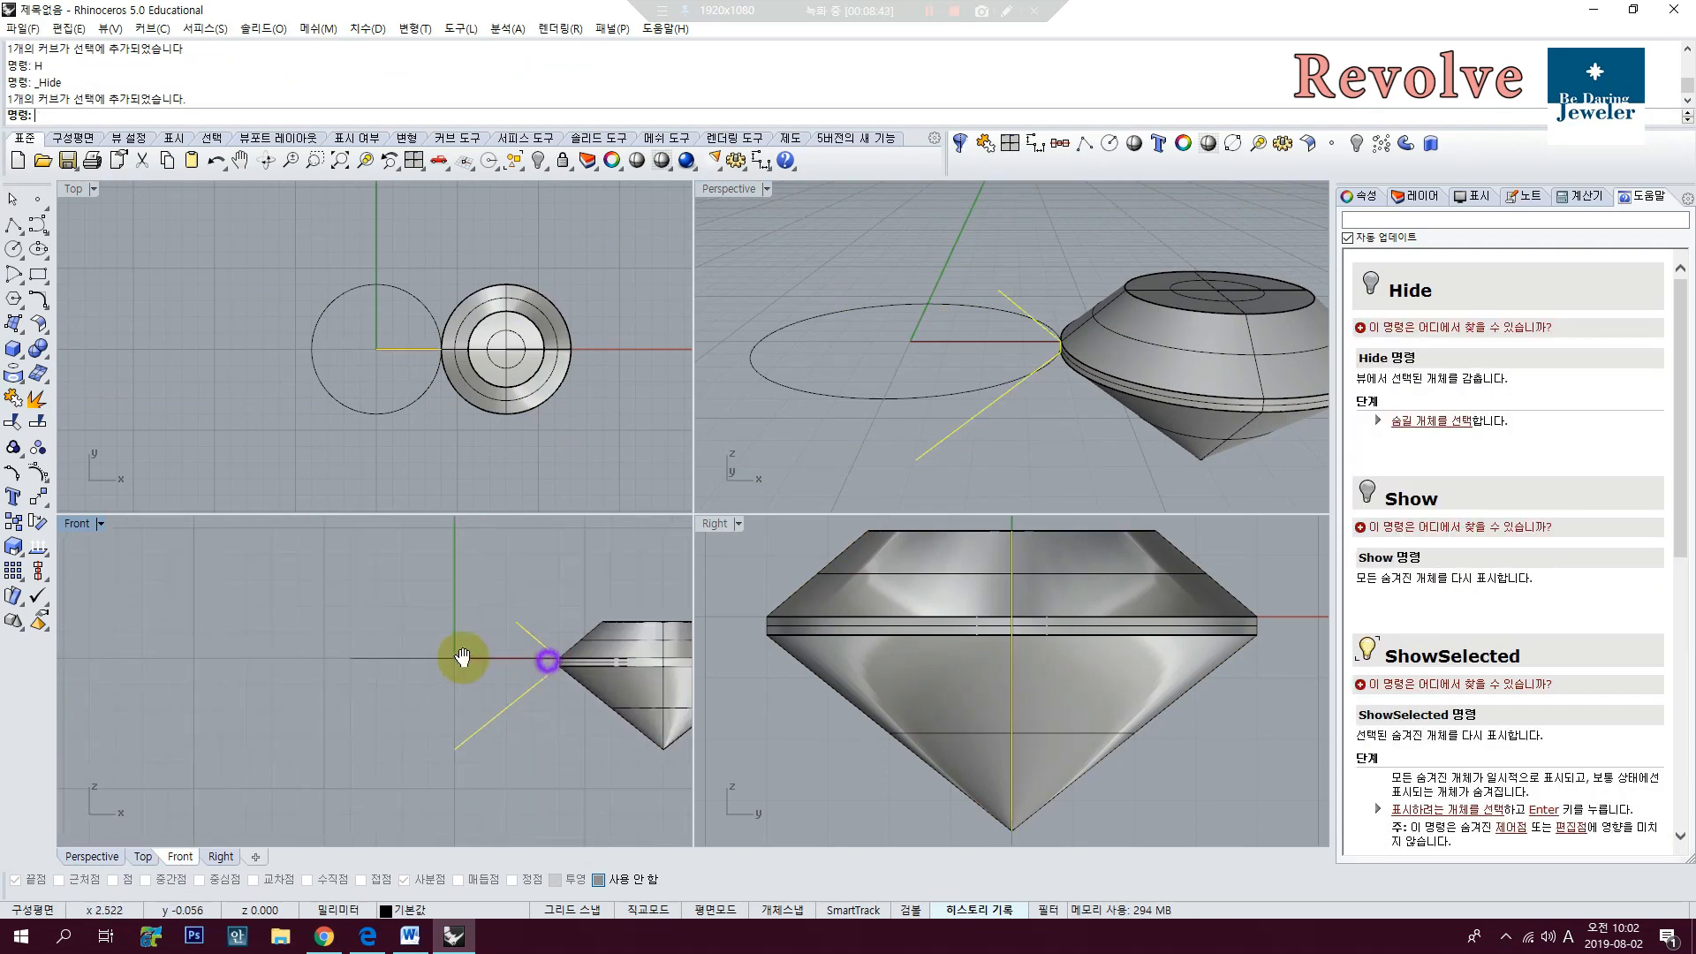
text(HH)
key(Return)
right_drag(1108, 344, 1011, 275)
scroll(1011, 275, up, 3)
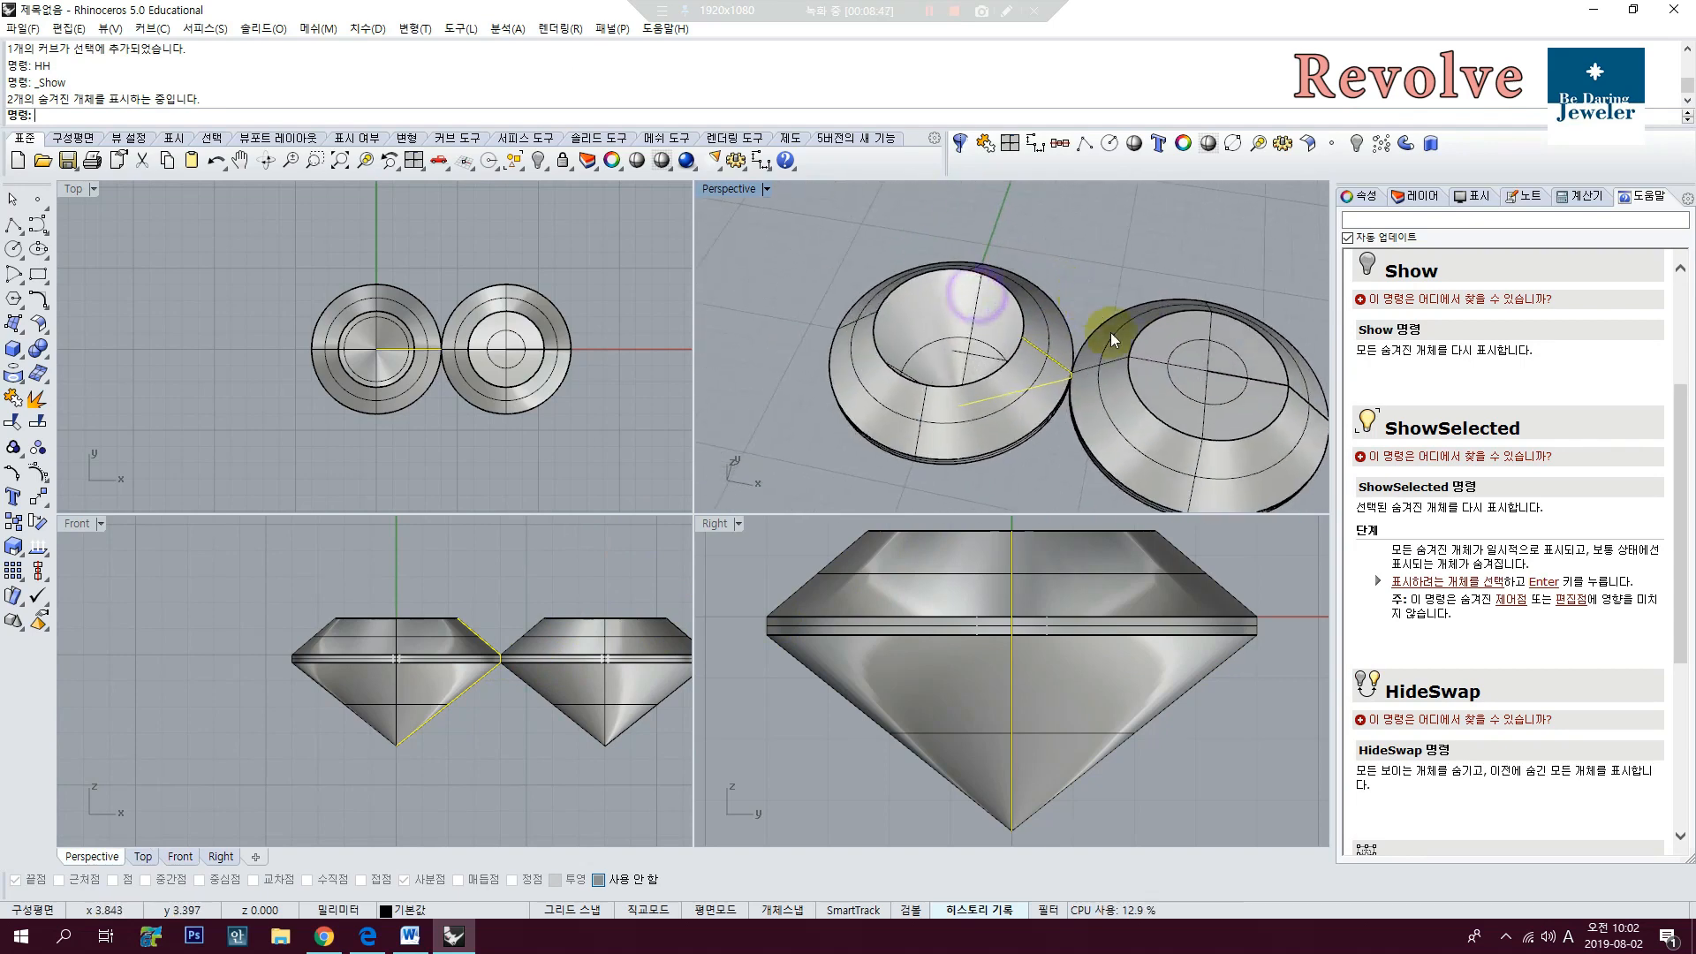
click(960, 143)
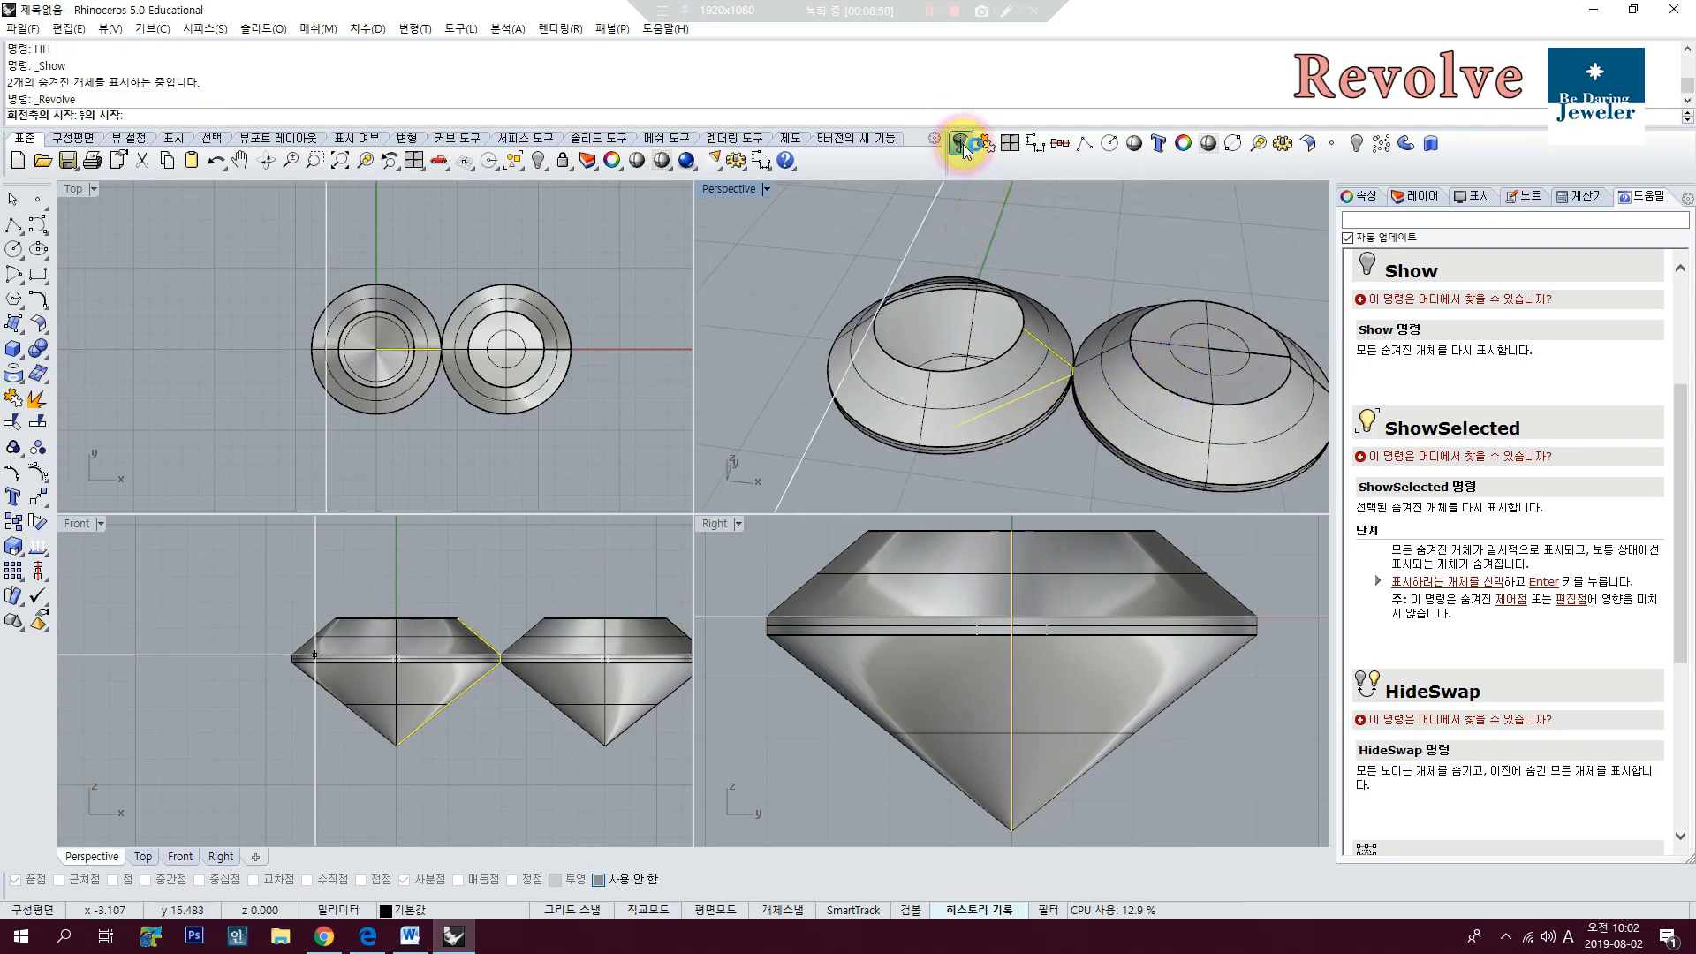
key(Escape)
scroll(1143, 389, down, 2)
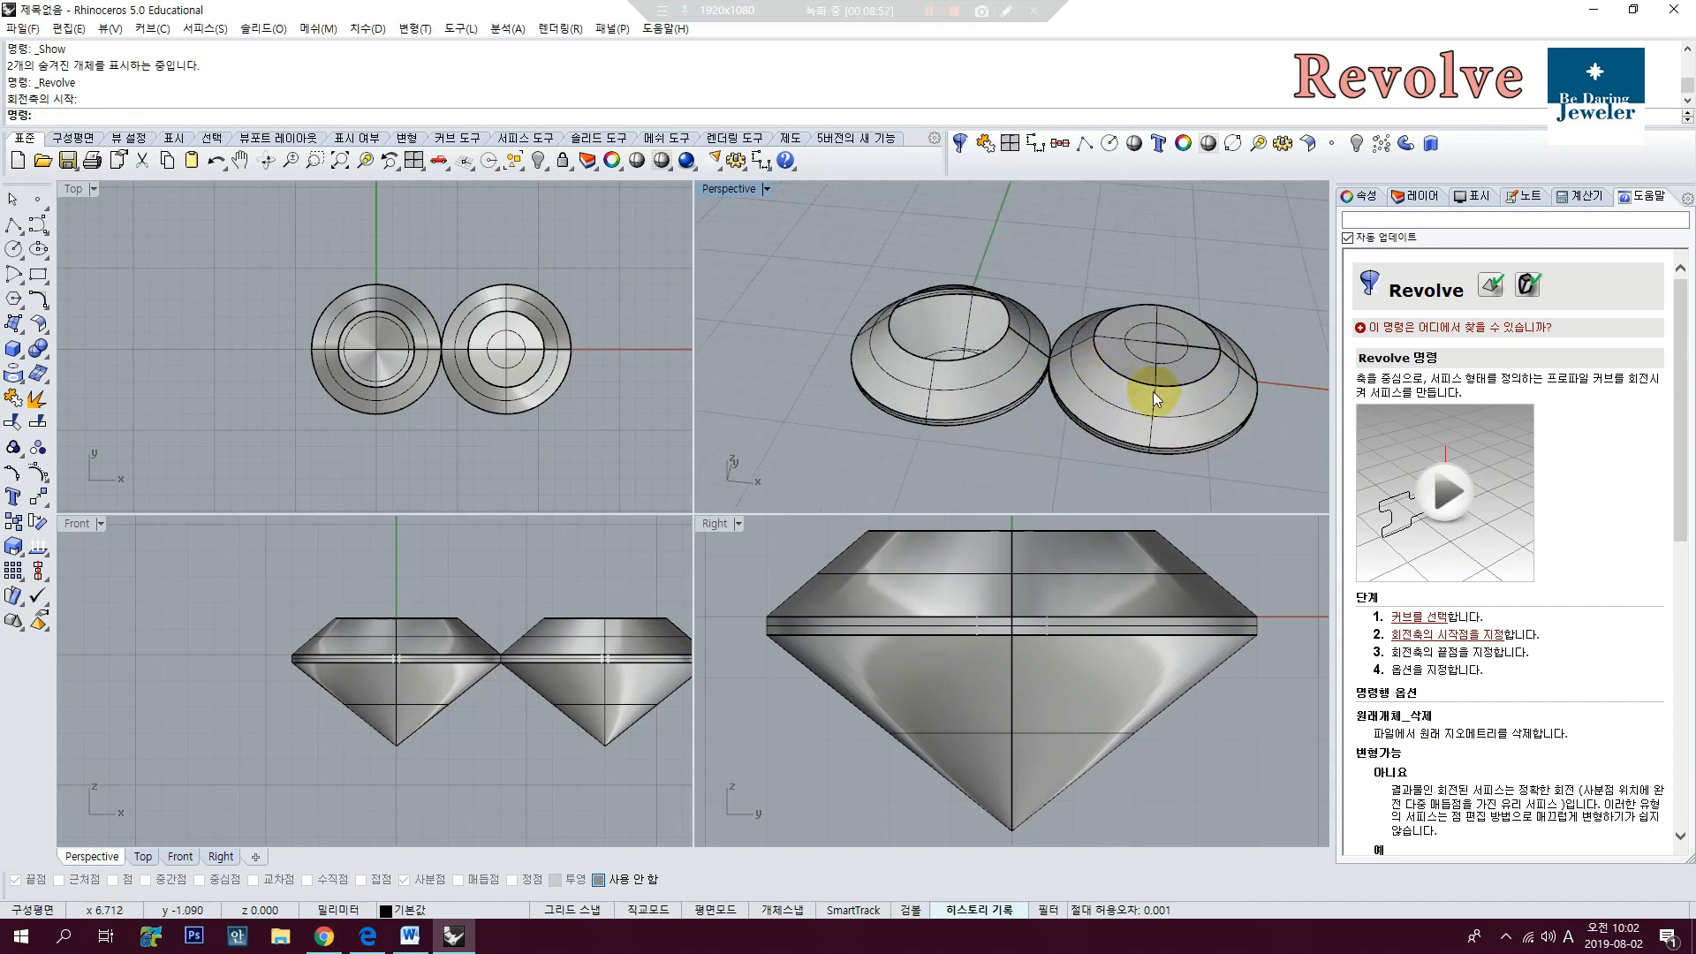
Step: Hide the open-top revolved stone so that only its construction curves remain at the origin
right_drag(1152, 390, 1100, 374)
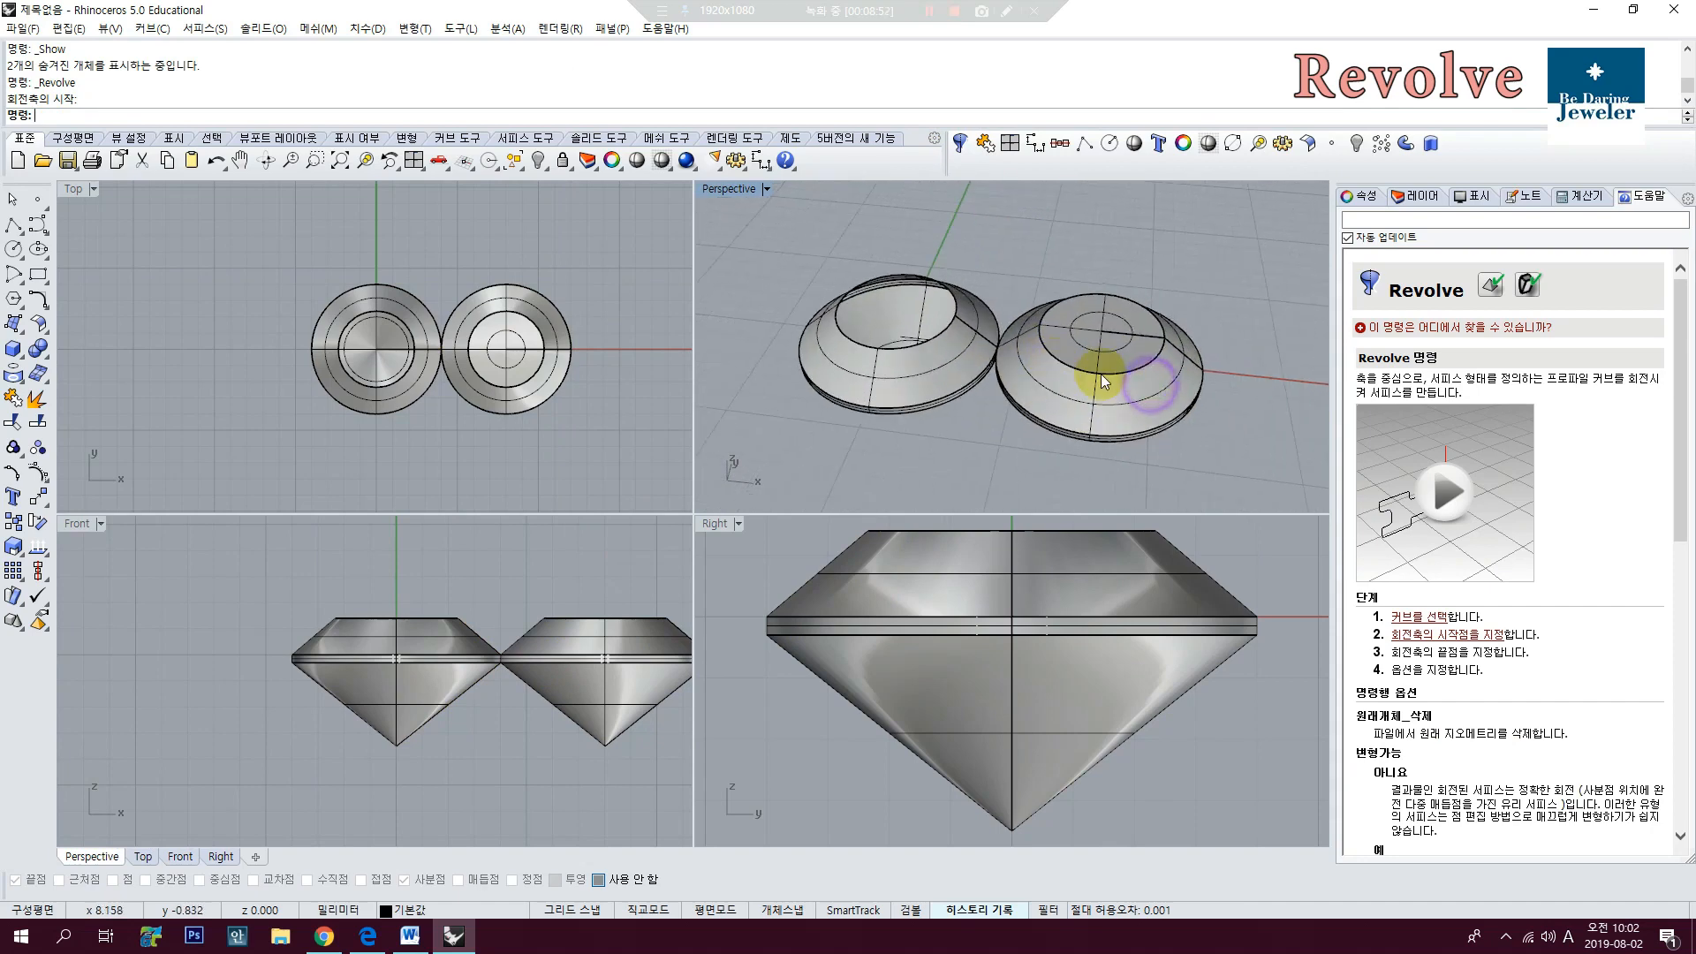
click(962, 366)
click(966, 360)
right_drag(1053, 282, 1055, 325)
text(H)
key(Return)
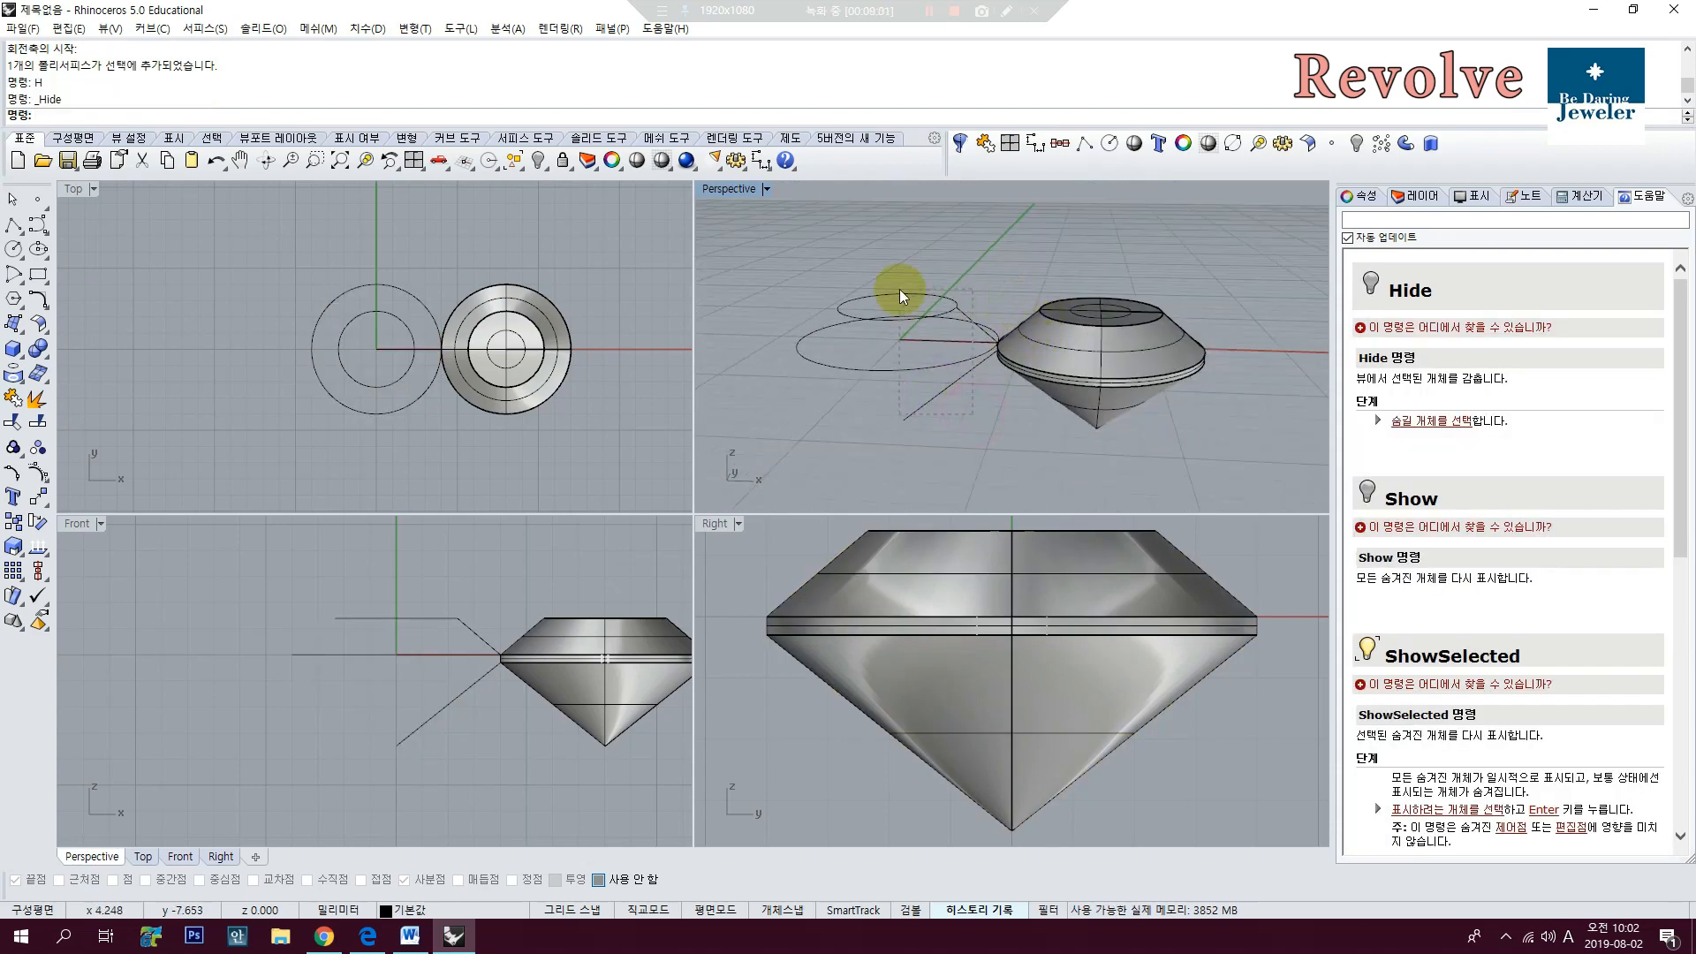
Step: Move the two circles, the horizontal line's curves and the stone profile at the origin to a new layer, and turn that layer off
drag(899, 289, 1169, 389)
click(1413, 197)
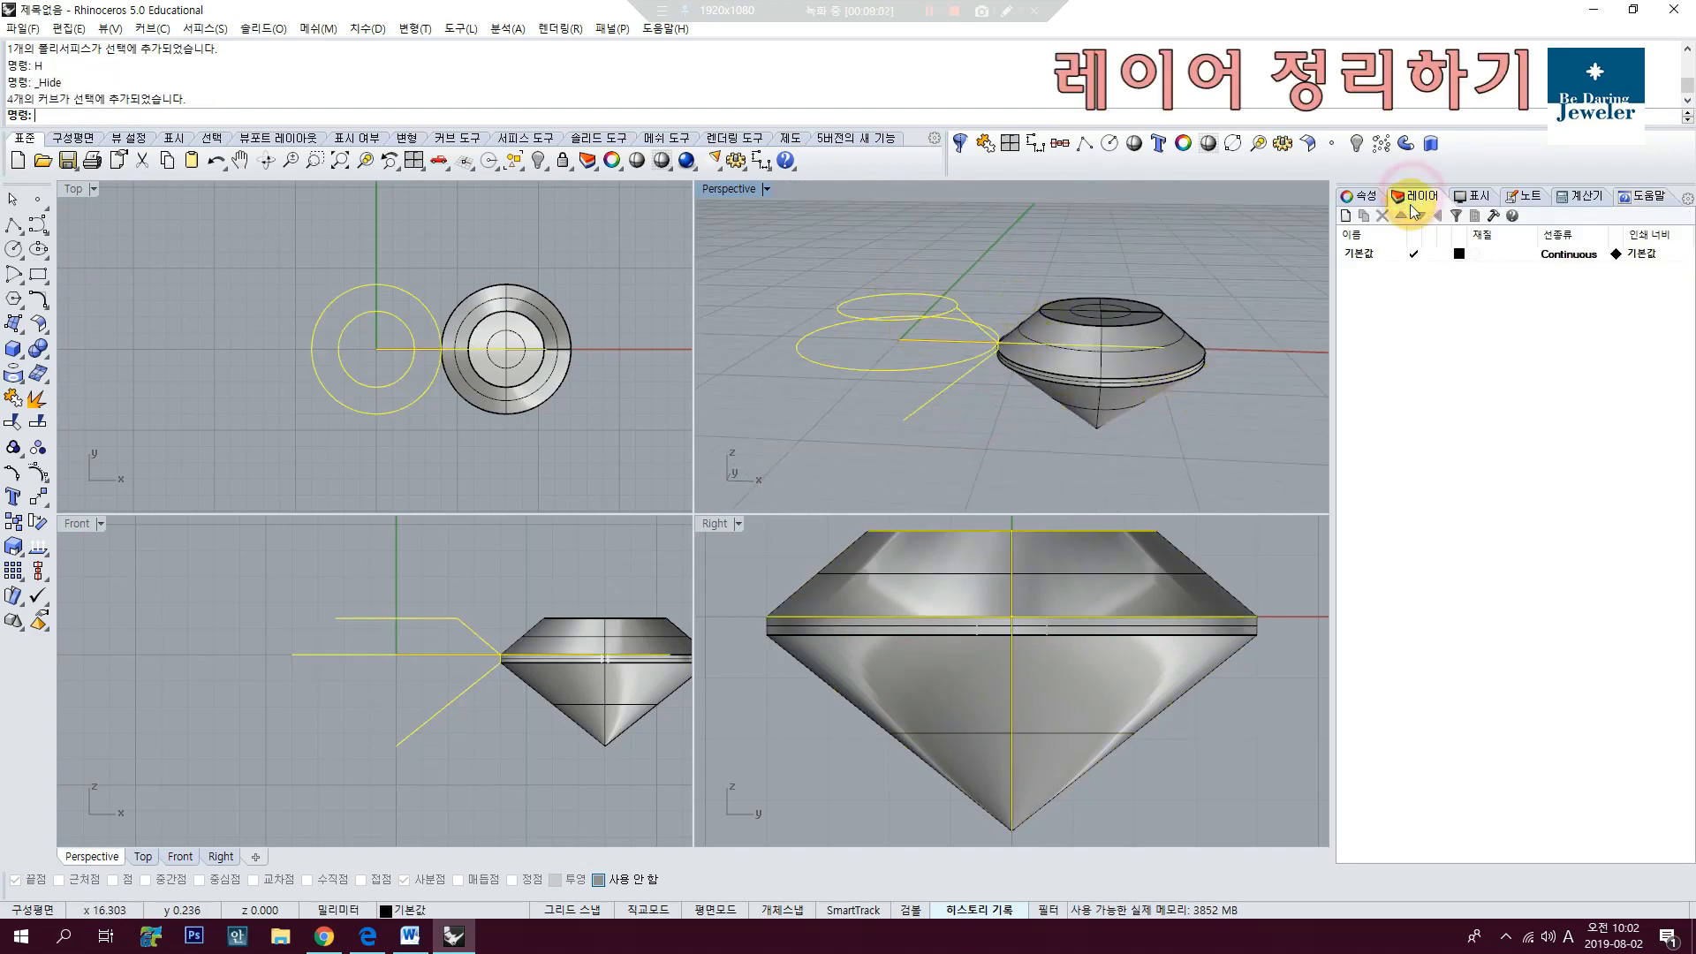
click(1345, 215)
click(413, 909)
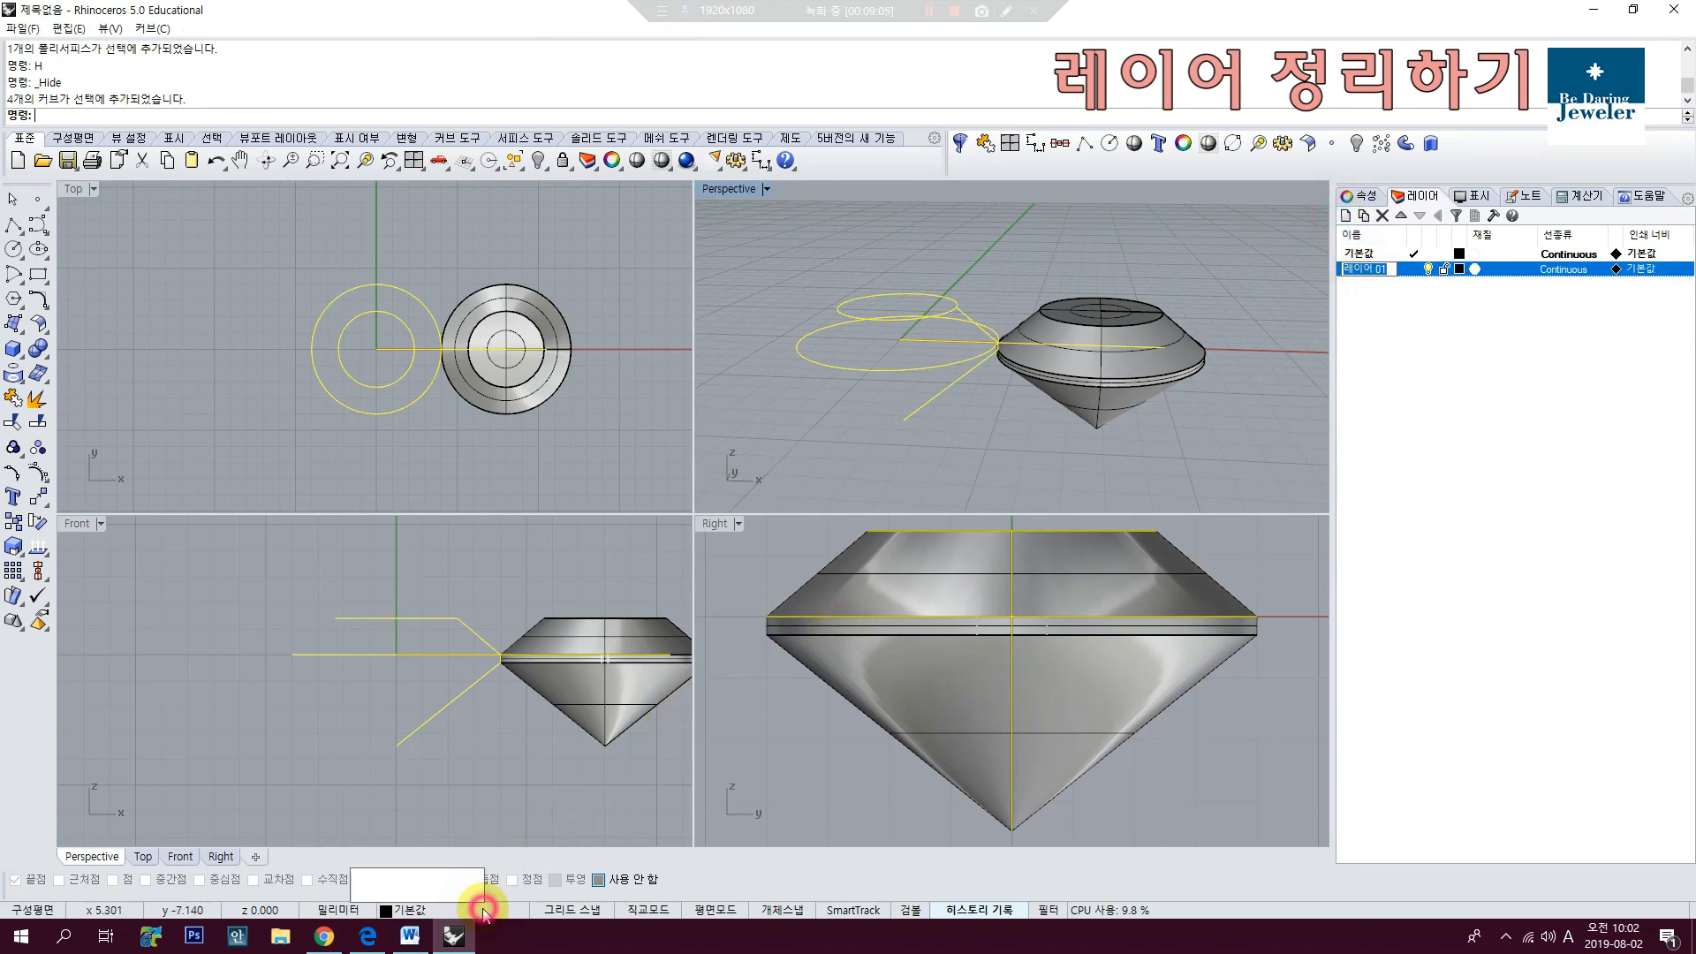
click(432, 890)
click(1428, 268)
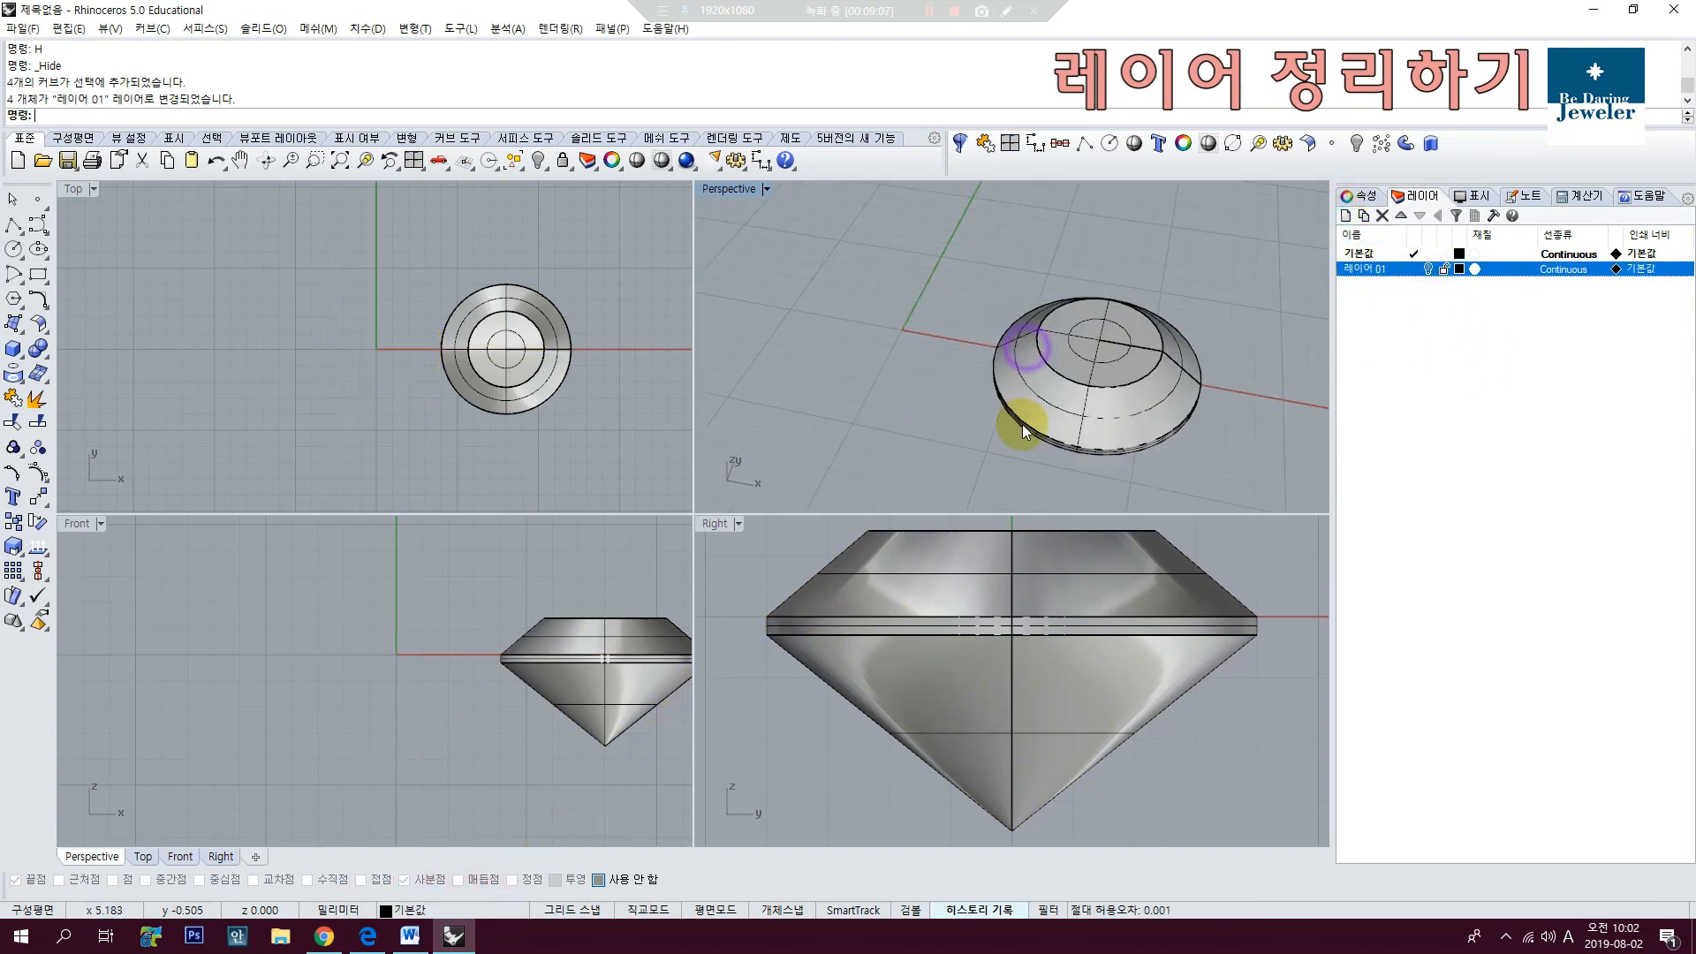
Step: Show the hidden open-top stone again
text(HH)
key(Return)
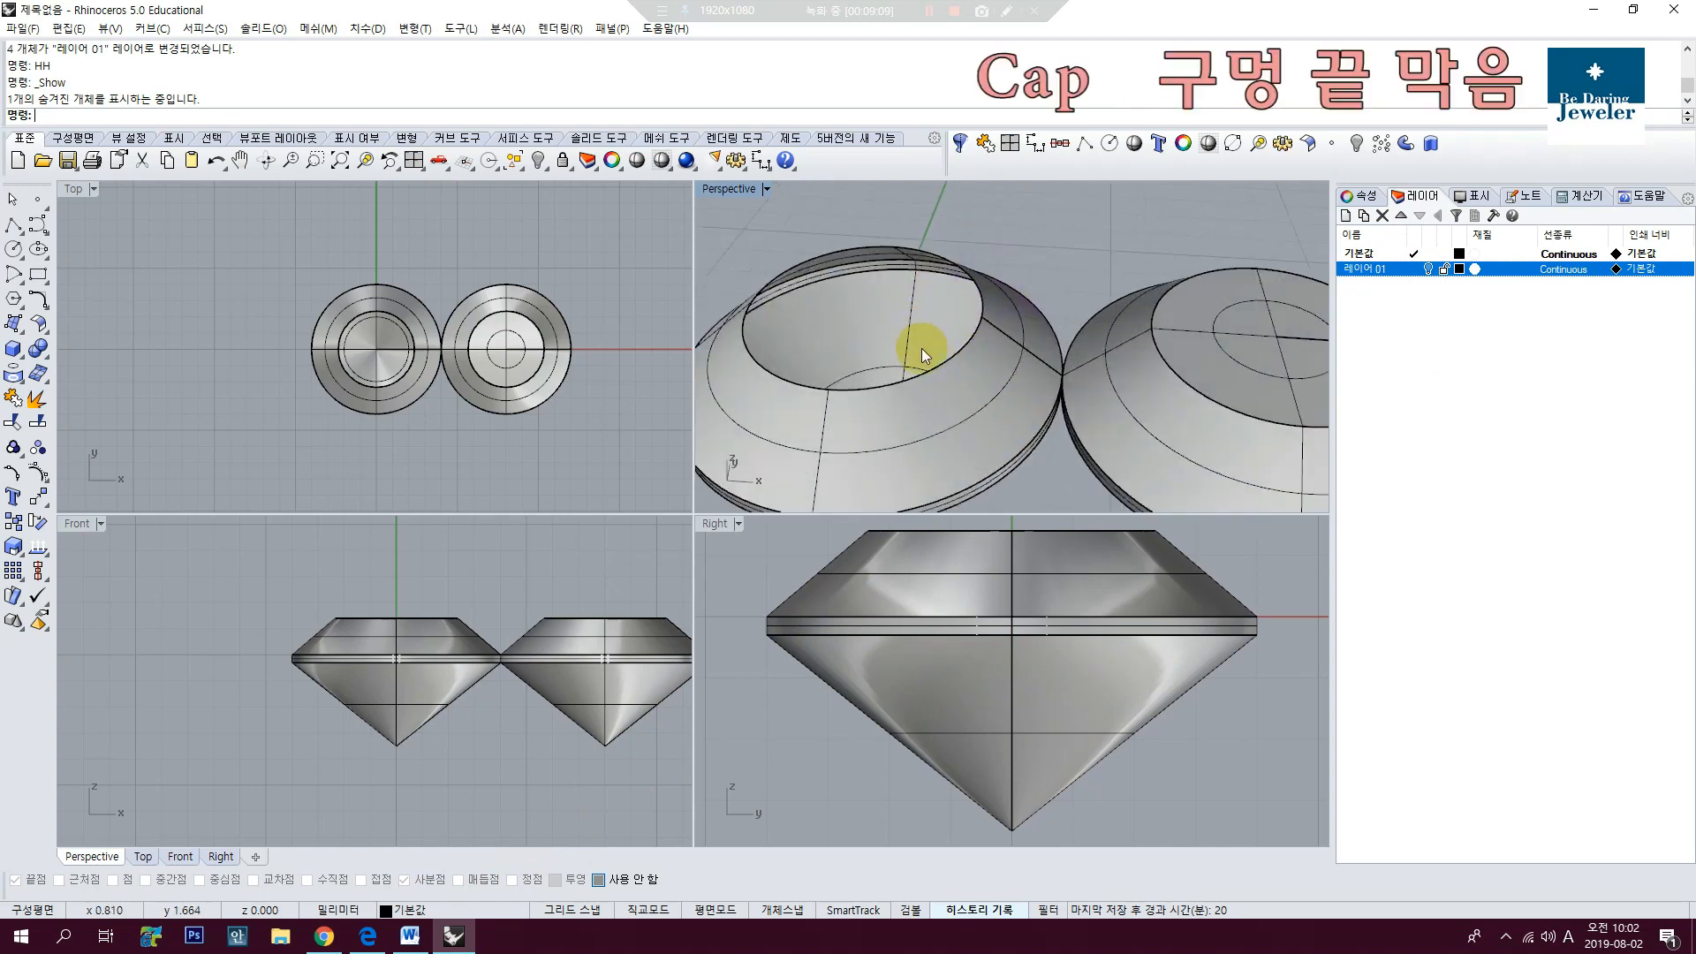
right_drag(920, 347, 1008, 373)
Step: Close the planar opening at the top of the stone at the origin with Cap
click(1046, 428)
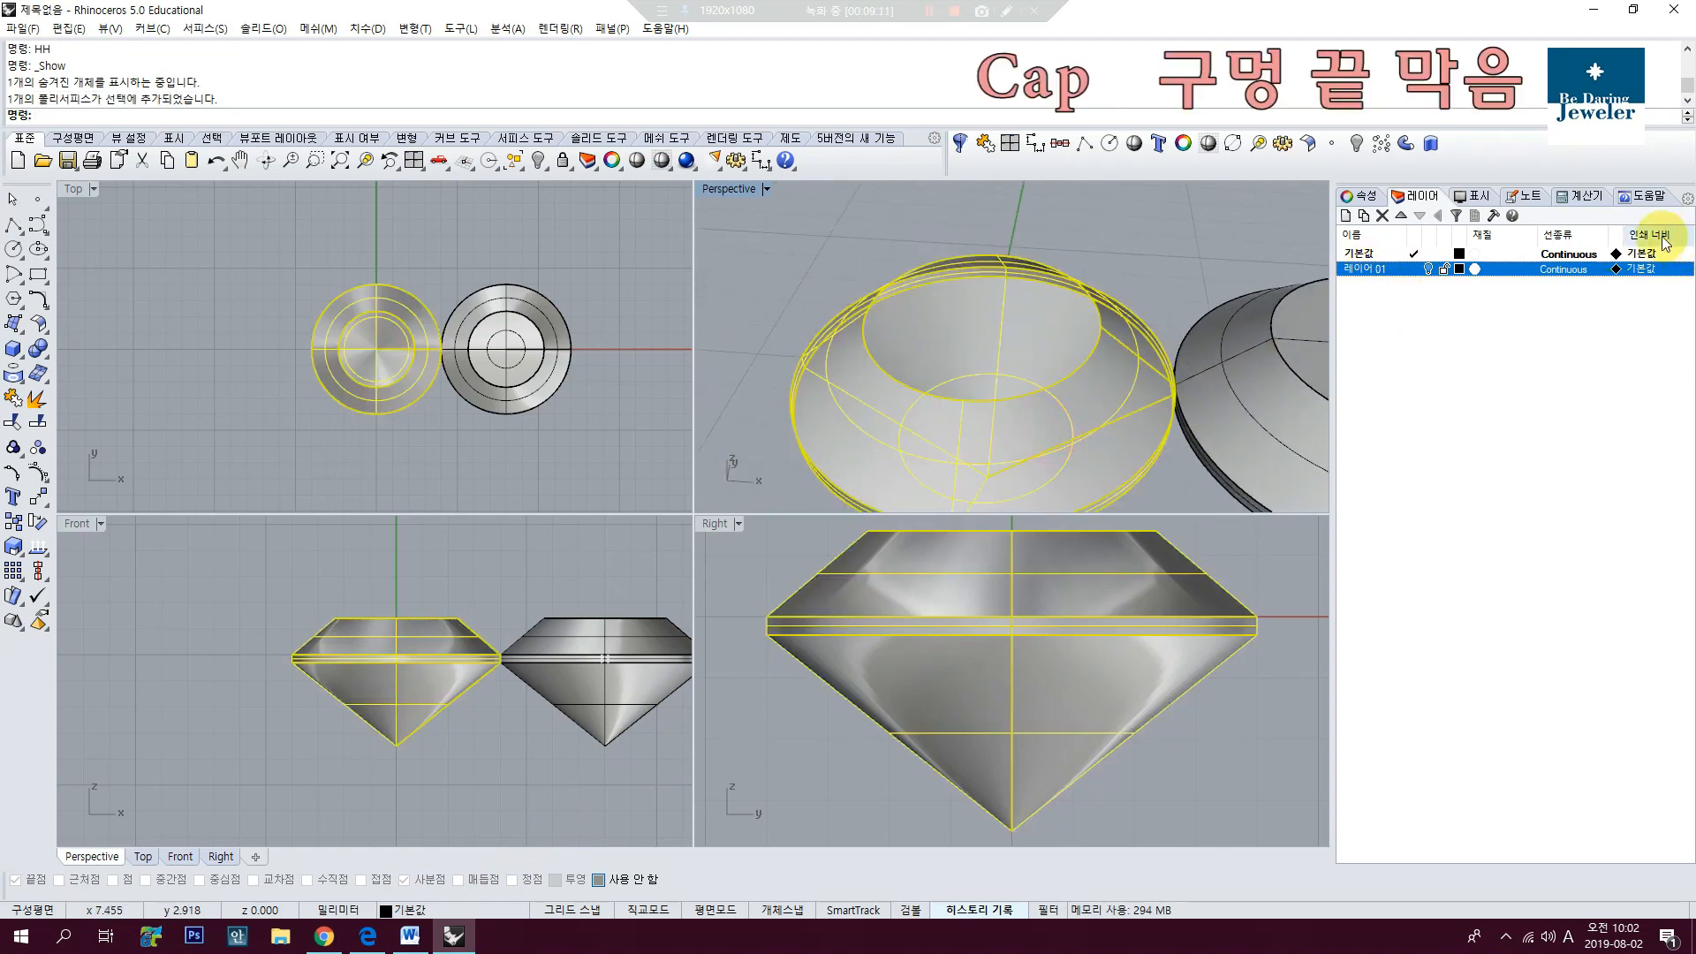
click(1650, 198)
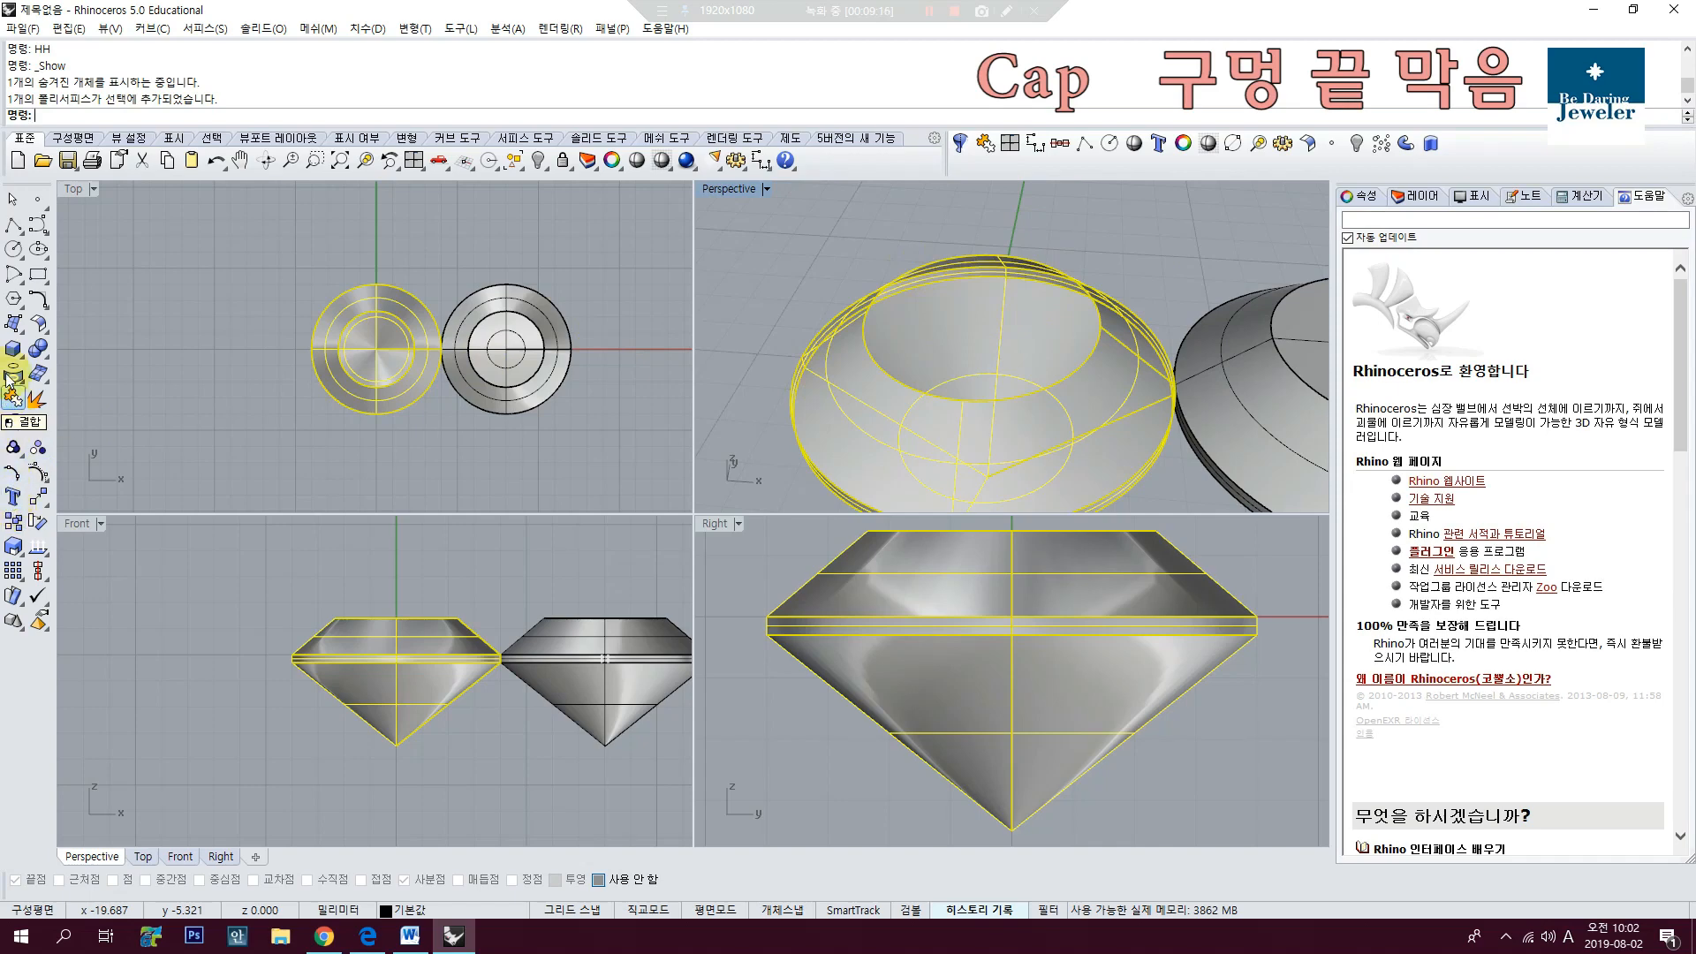
click(46, 334)
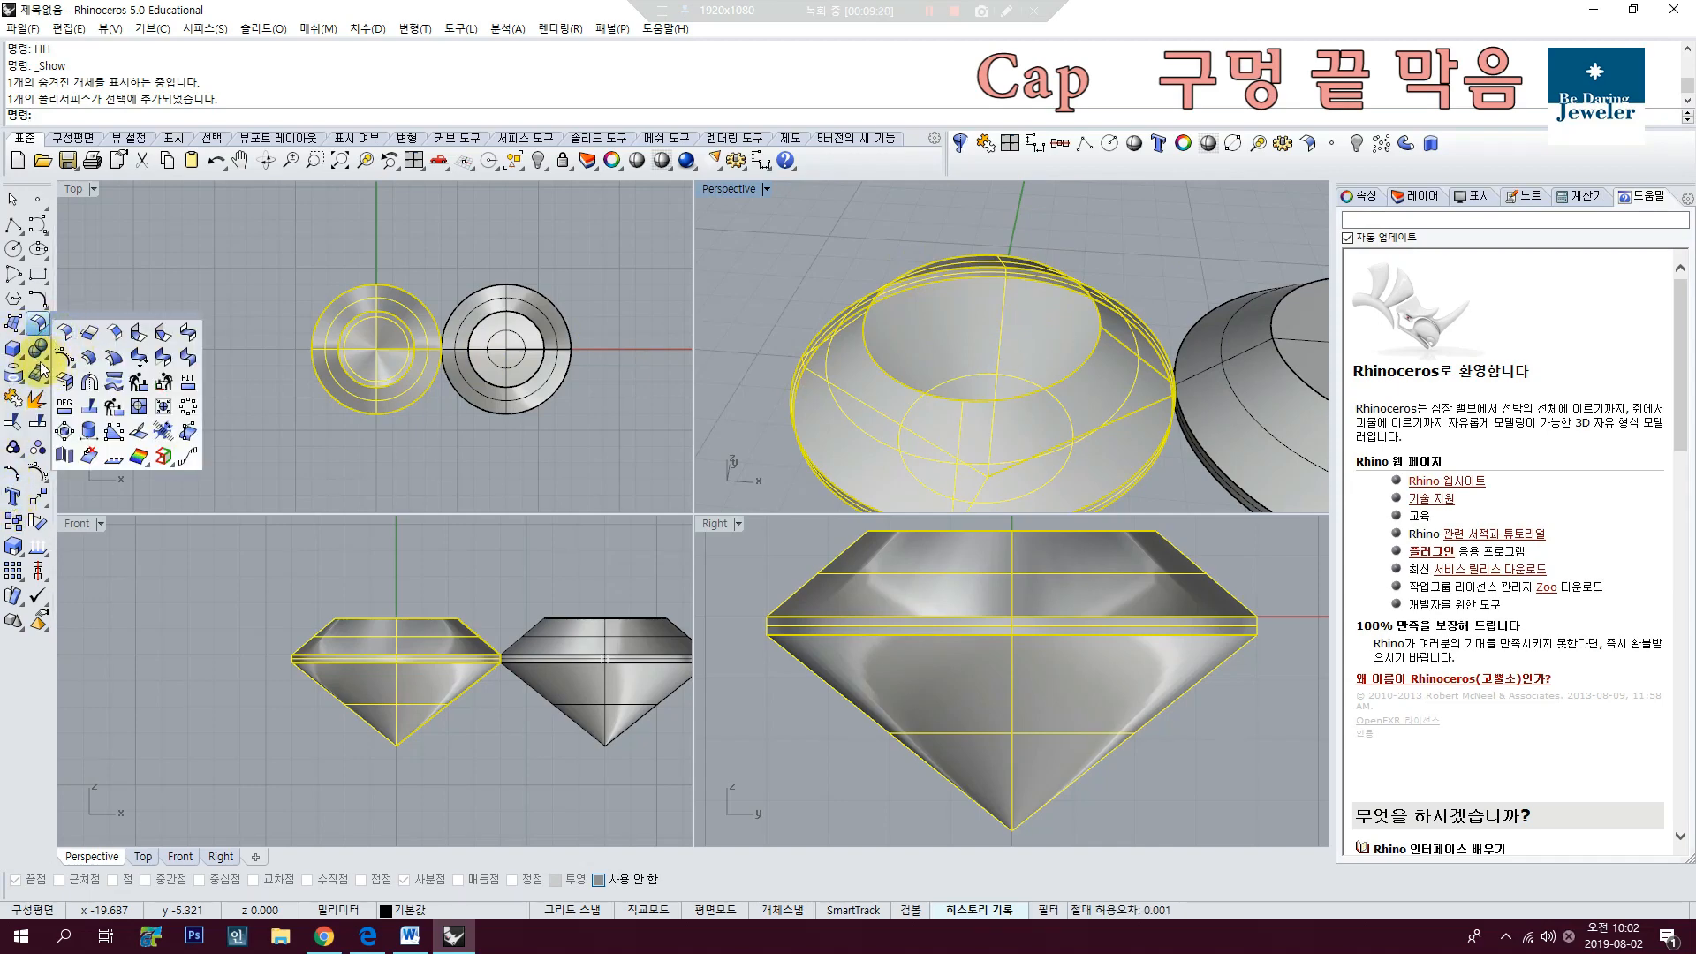
click(43, 350)
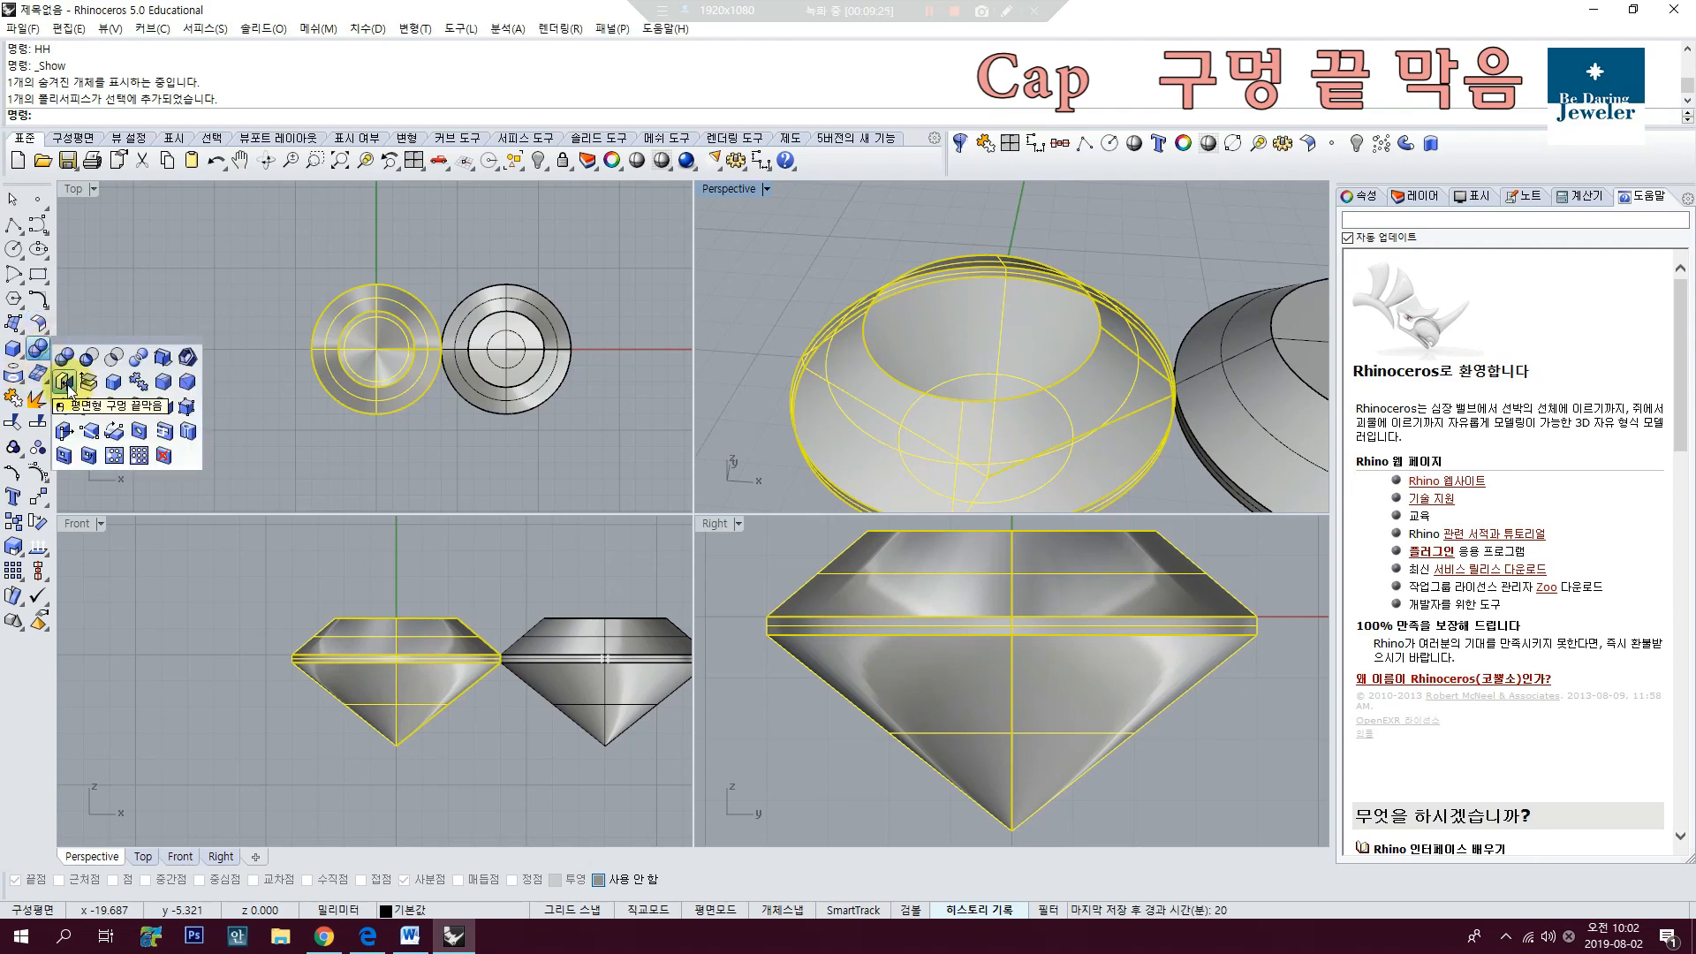
click(66, 385)
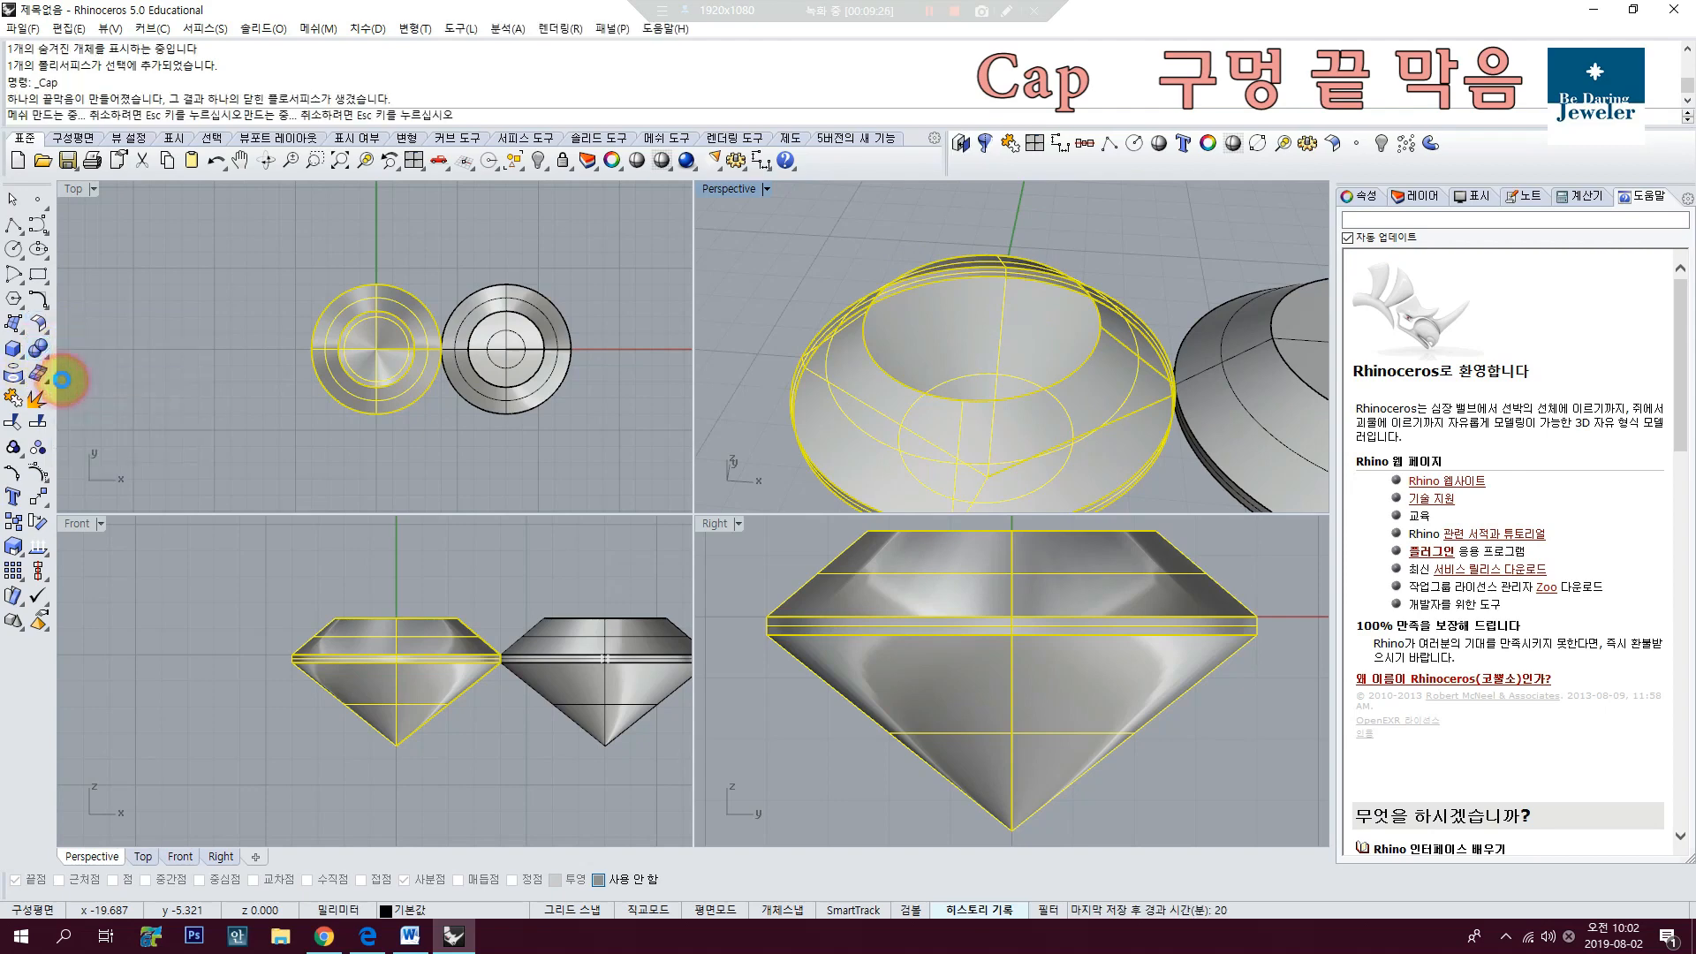
click(733, 445)
click(1069, 376)
scroll(1069, 376, down, 3)
right_drag(1034, 402, 1046, 335)
key(Escape)
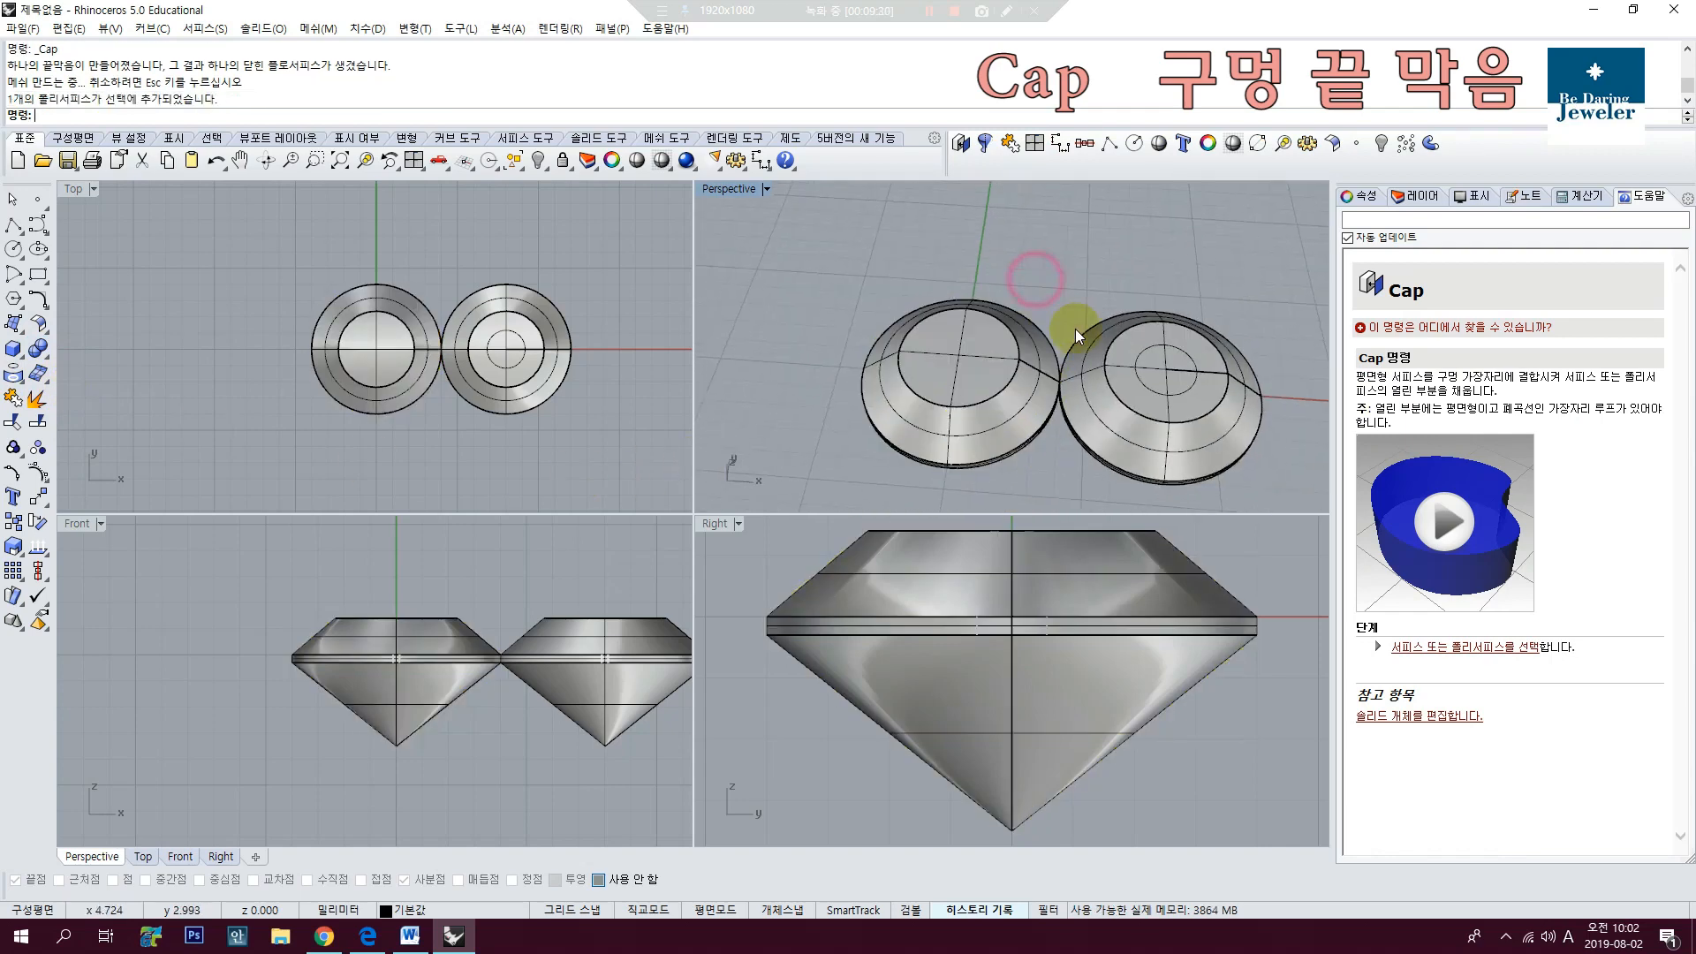
Step: Shade the viewports and compare the table faces of the capped stone and the fully revolved stone from several views
click(637, 166)
mouse_move(1098, 371)
right_down()
mouse_move(992, 378)
mouse_move(1073, 358)
mouse_move(1046, 311)
right_up()
scroll(1014, 379, up, 3)
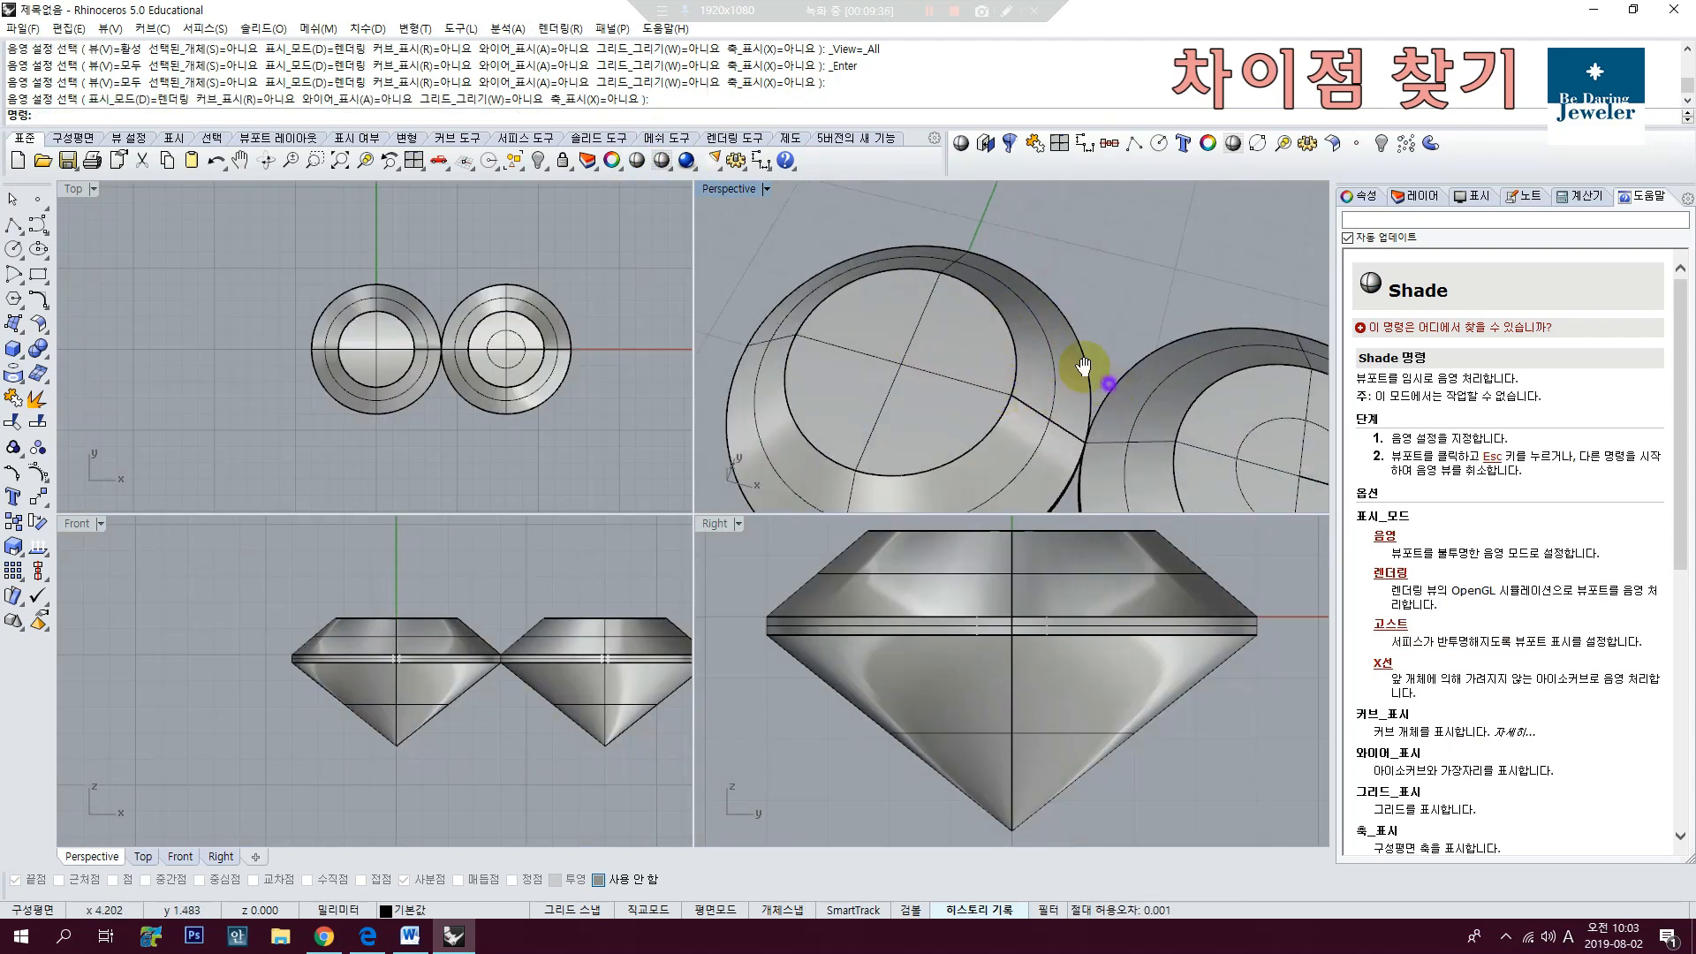
right_drag(1083, 365, 1185, 400)
scroll(1229, 424, down, 3)
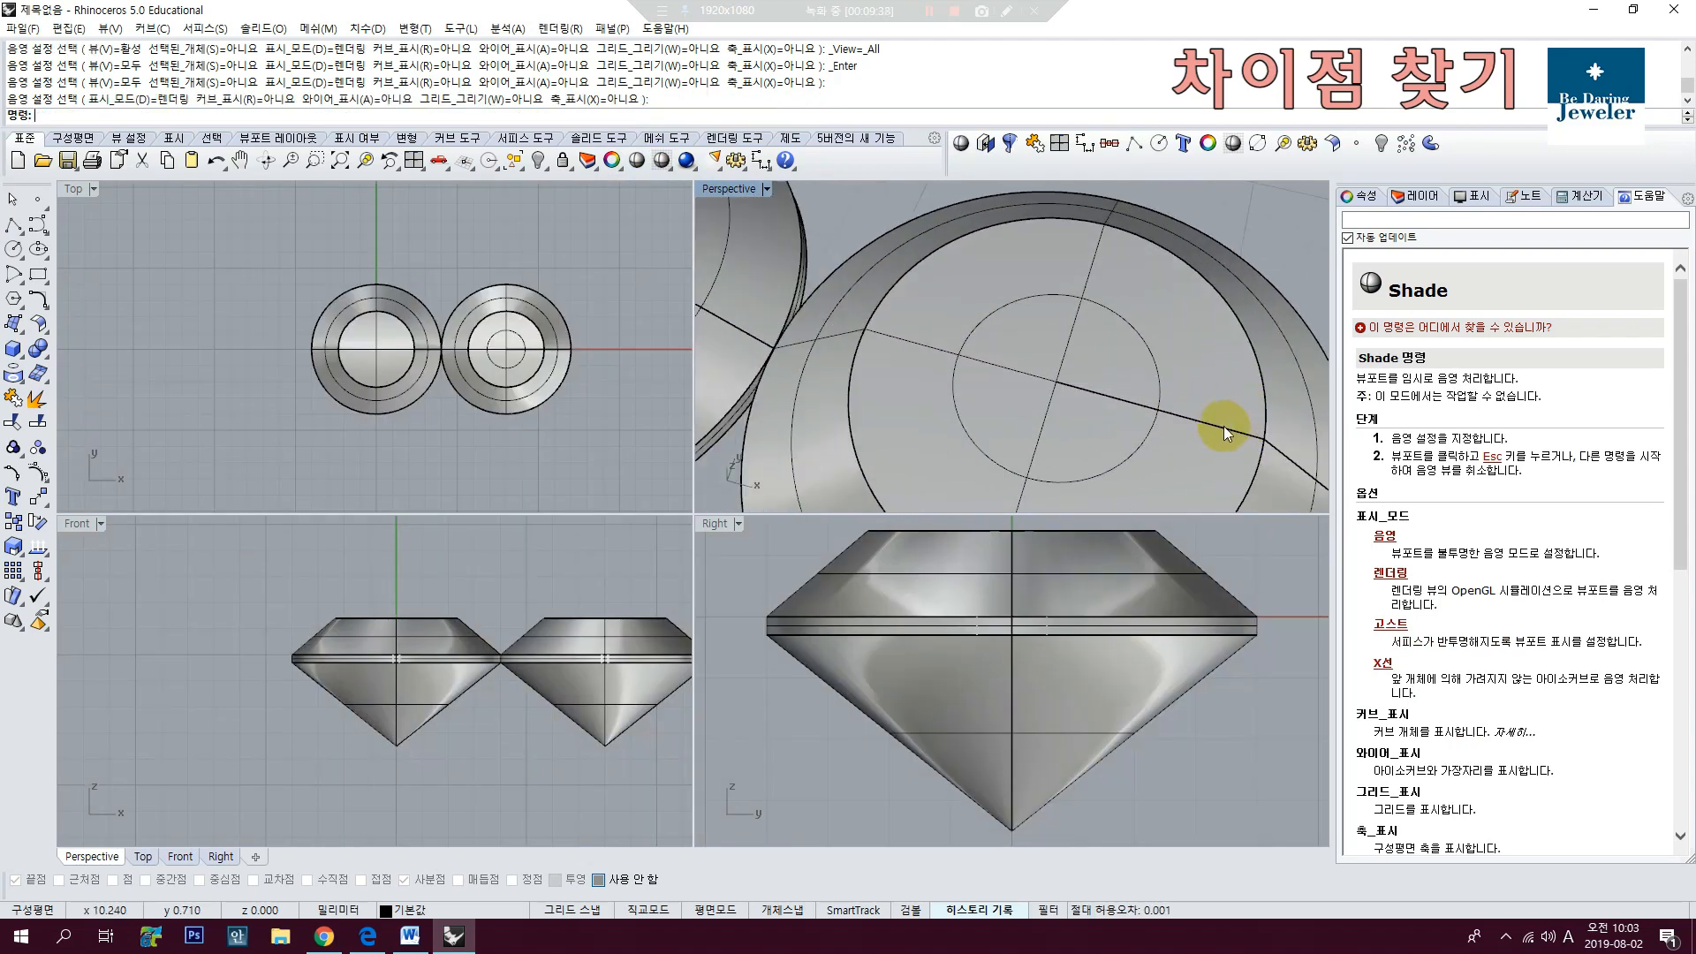
scroll(966, 383, down, 5)
right_drag(930, 416, 968, 356)
scroll(521, 669, down, 5)
scroll(520, 675, up, 5)
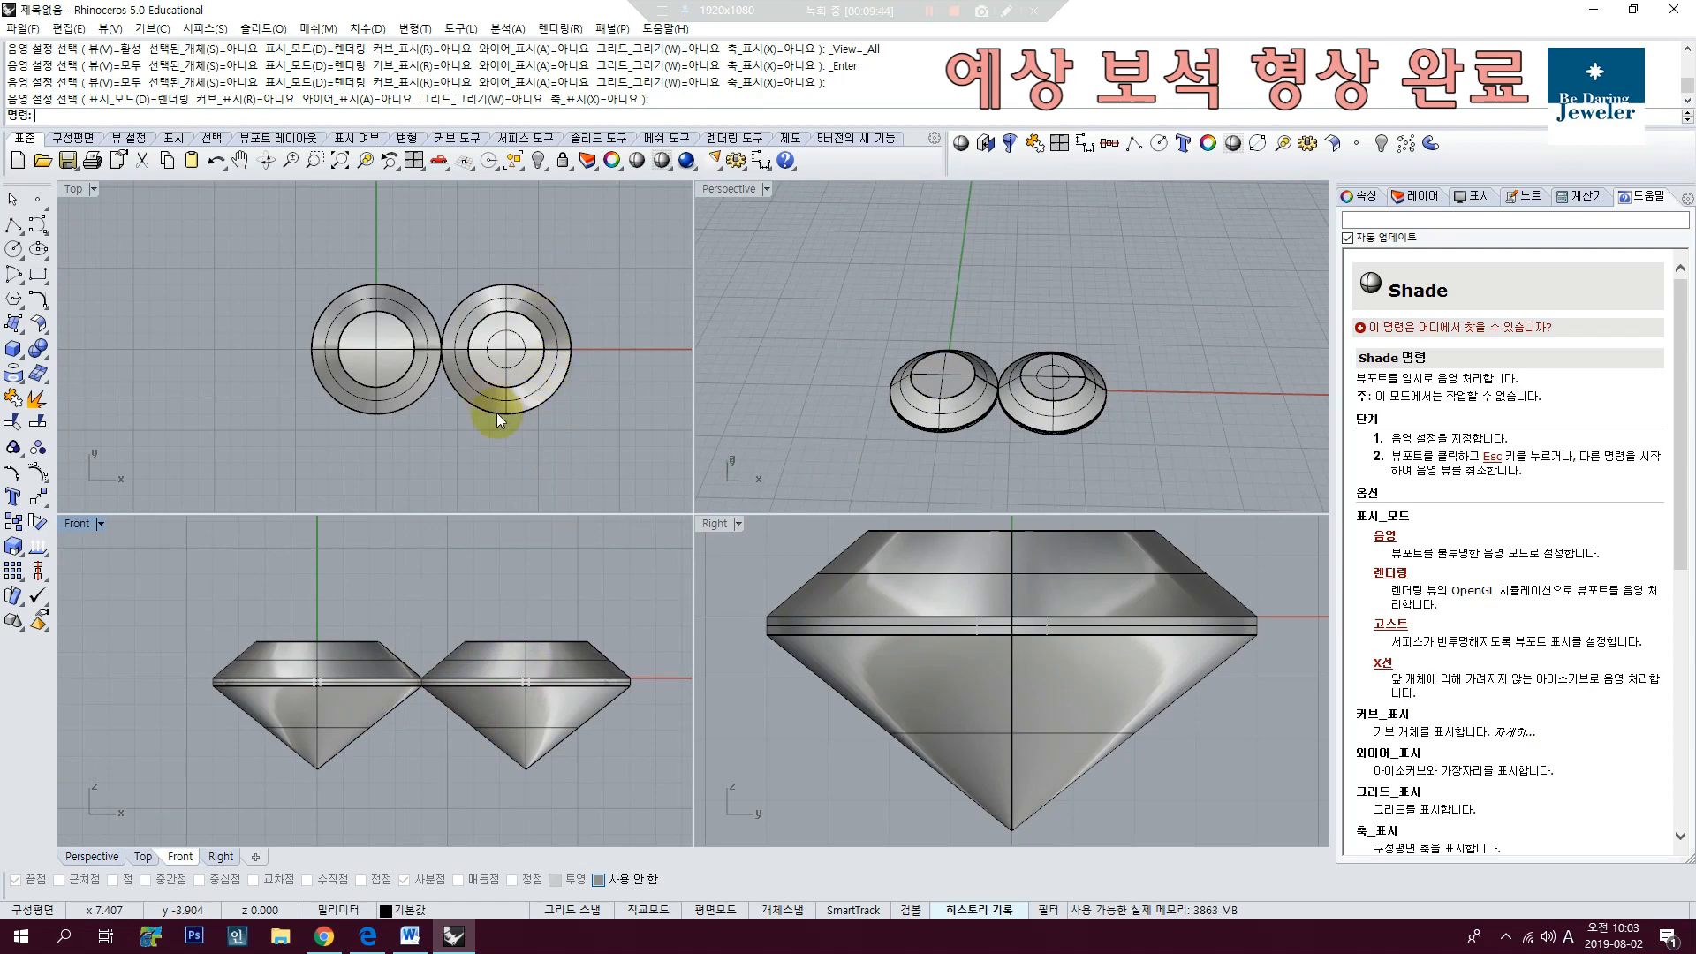
click(551, 461)
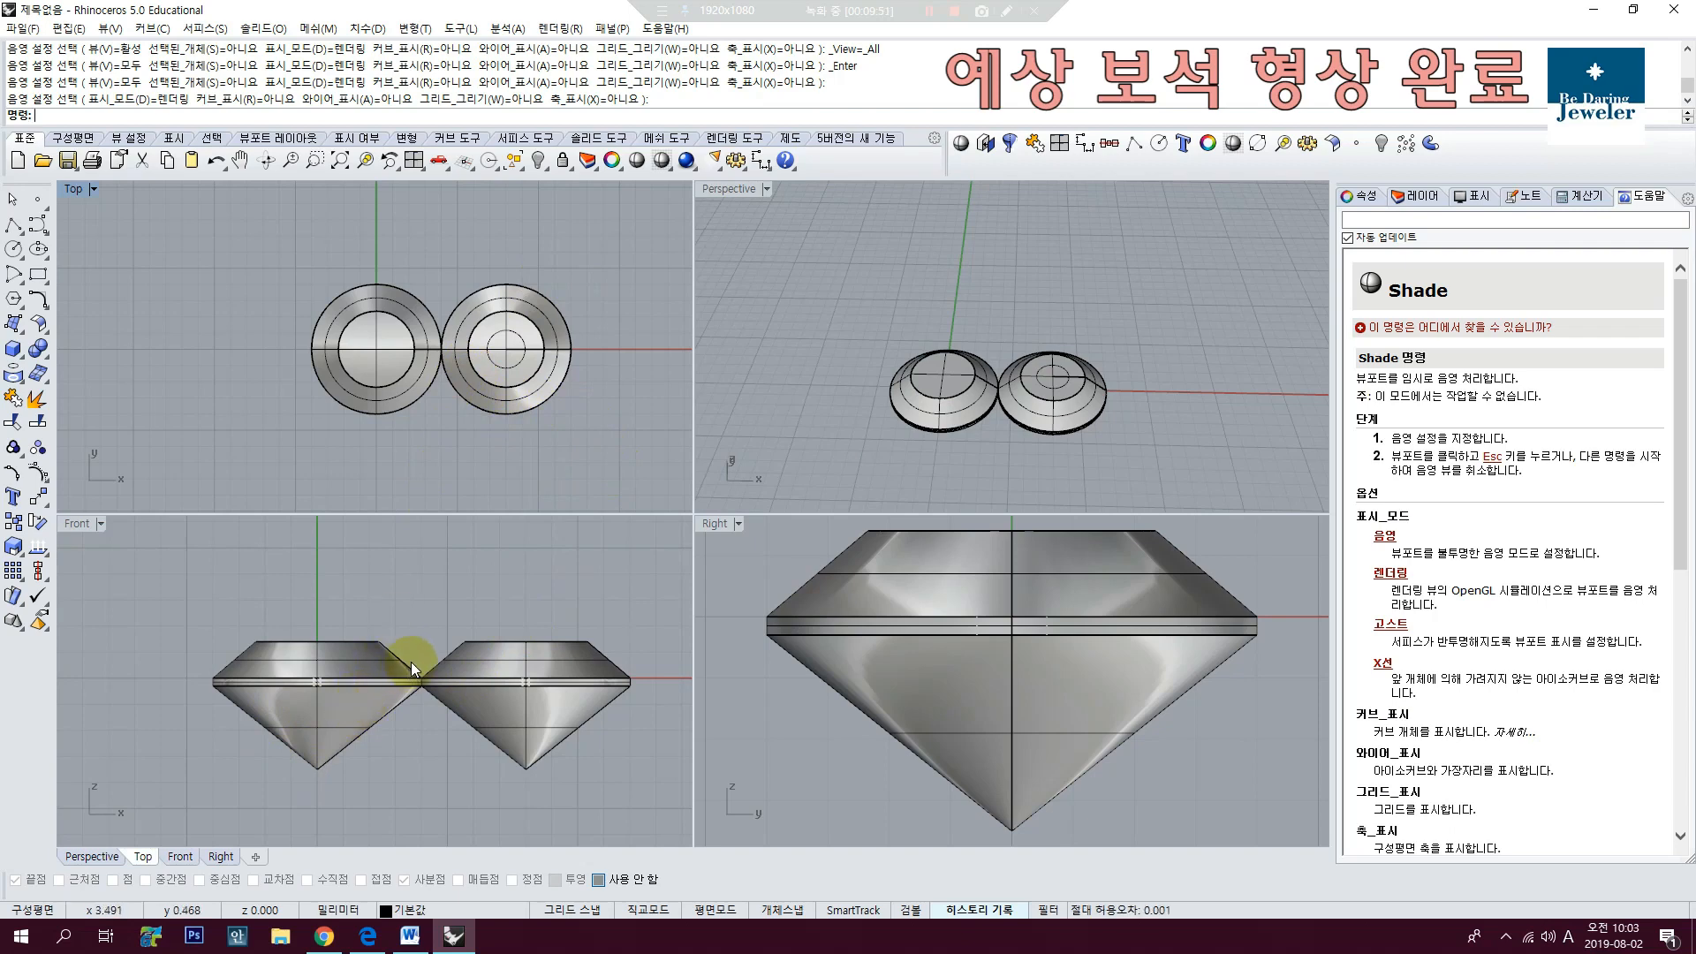
scroll(411, 661, up, 3)
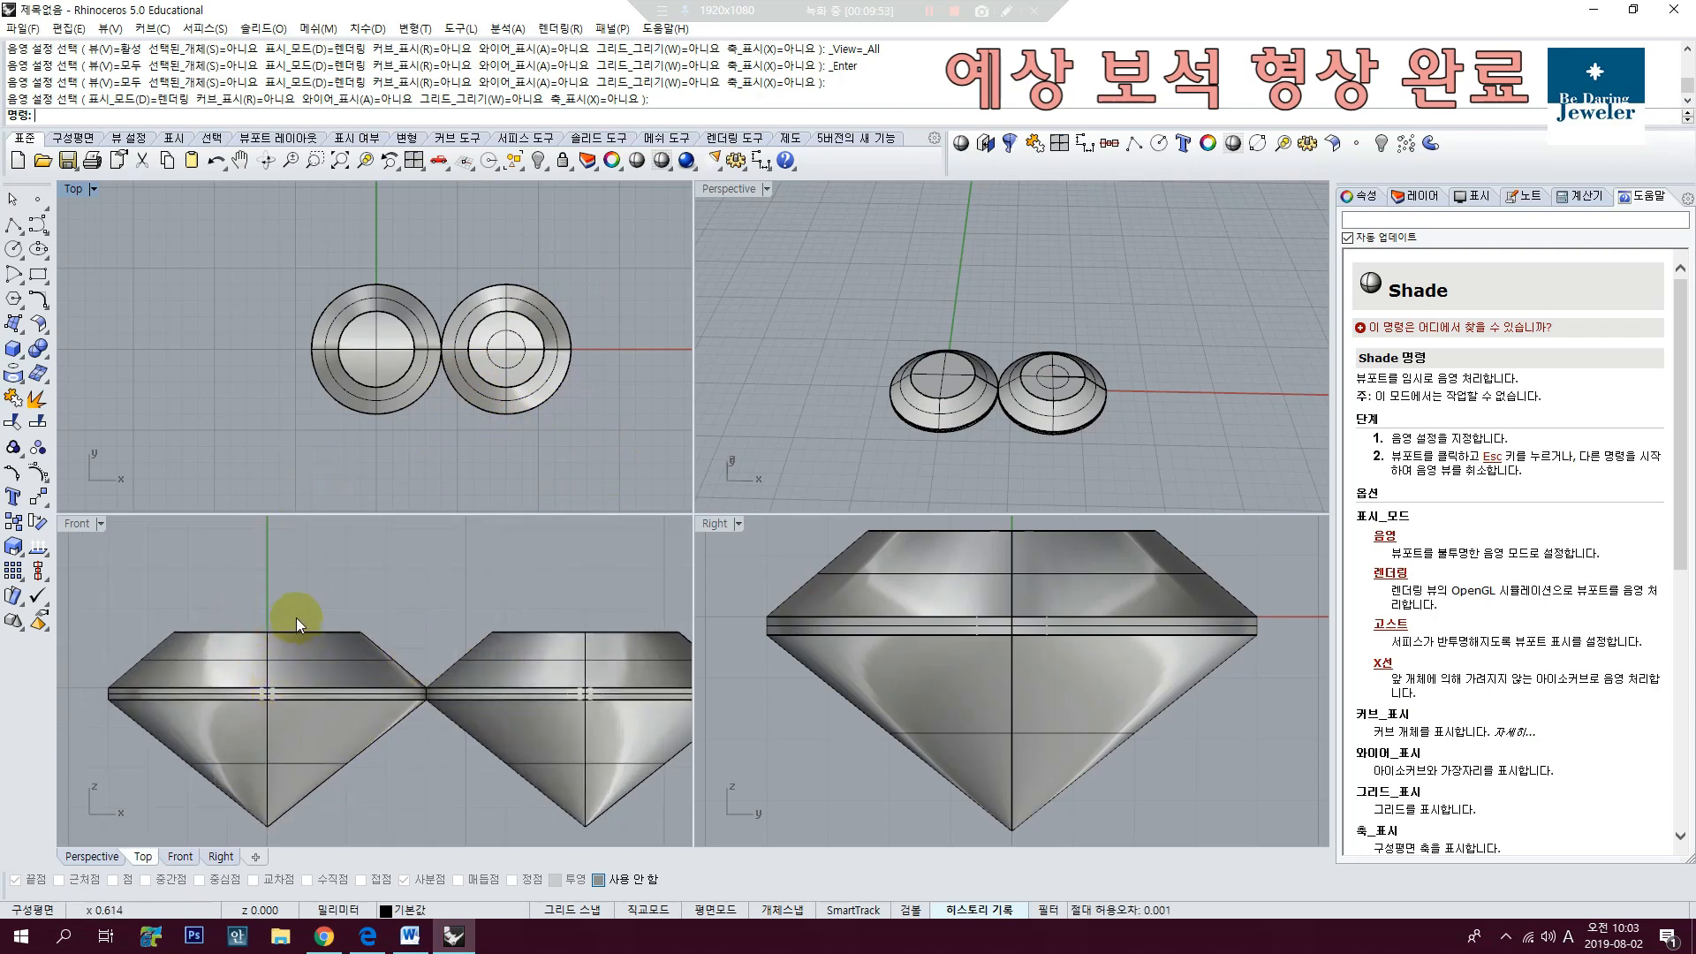
scroll(495, 291, up, 4)
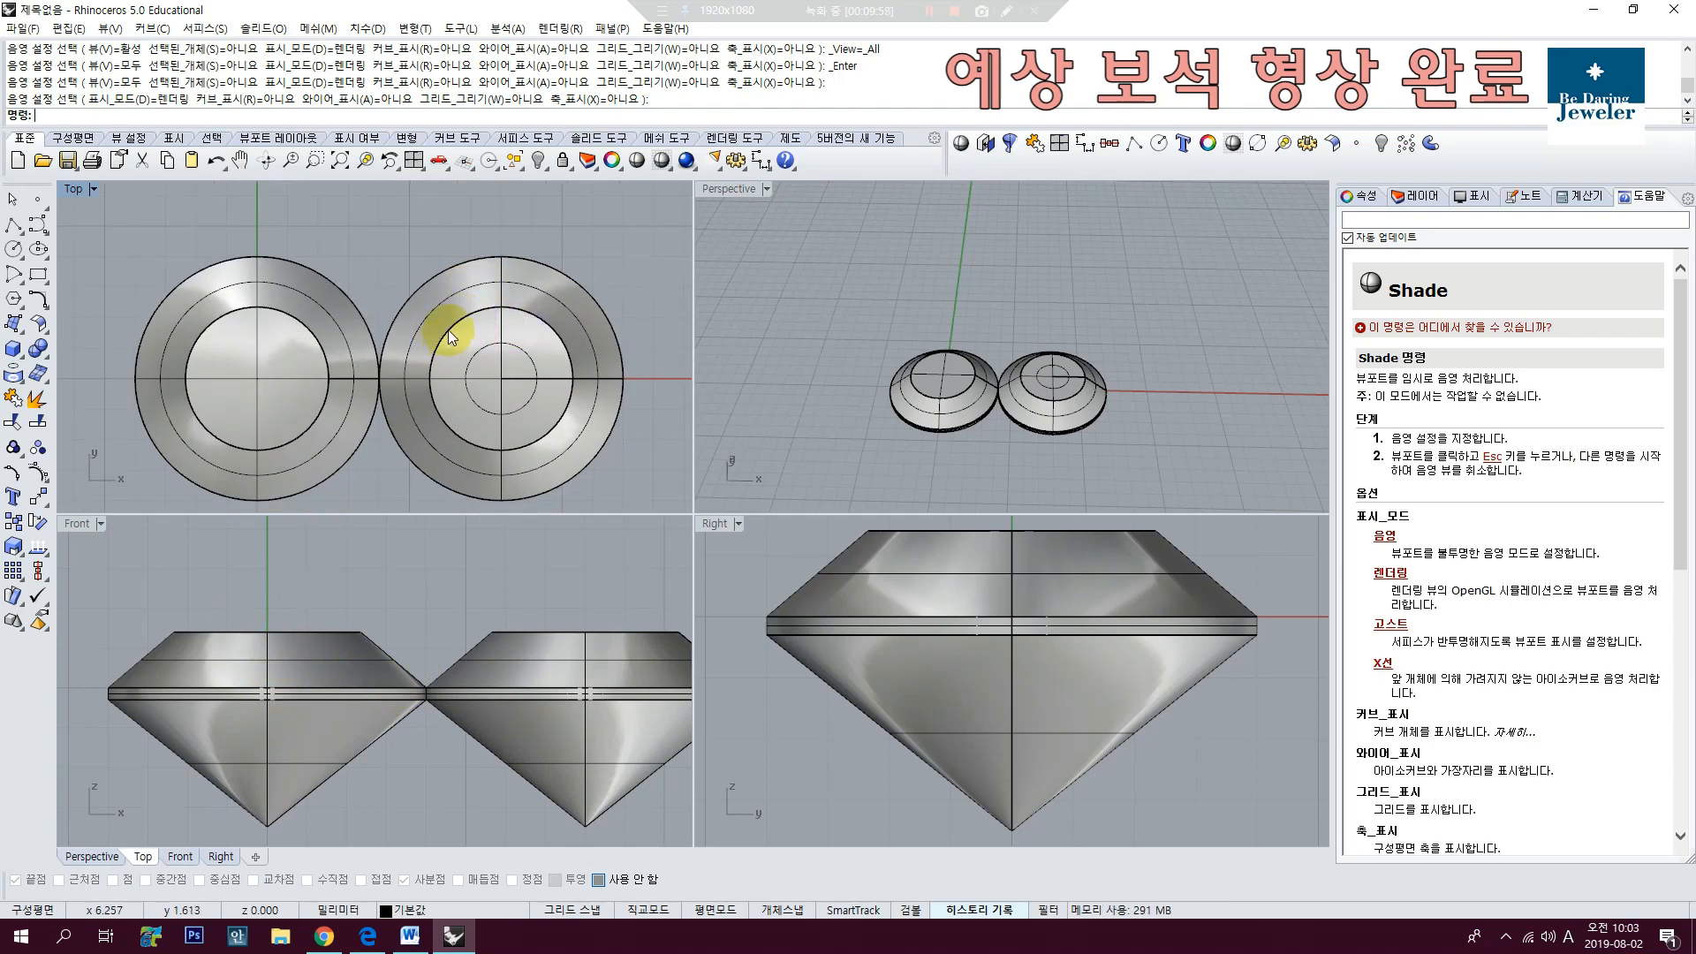
right_drag(447, 330, 509, 283)
scroll(477, 418, down, 4)
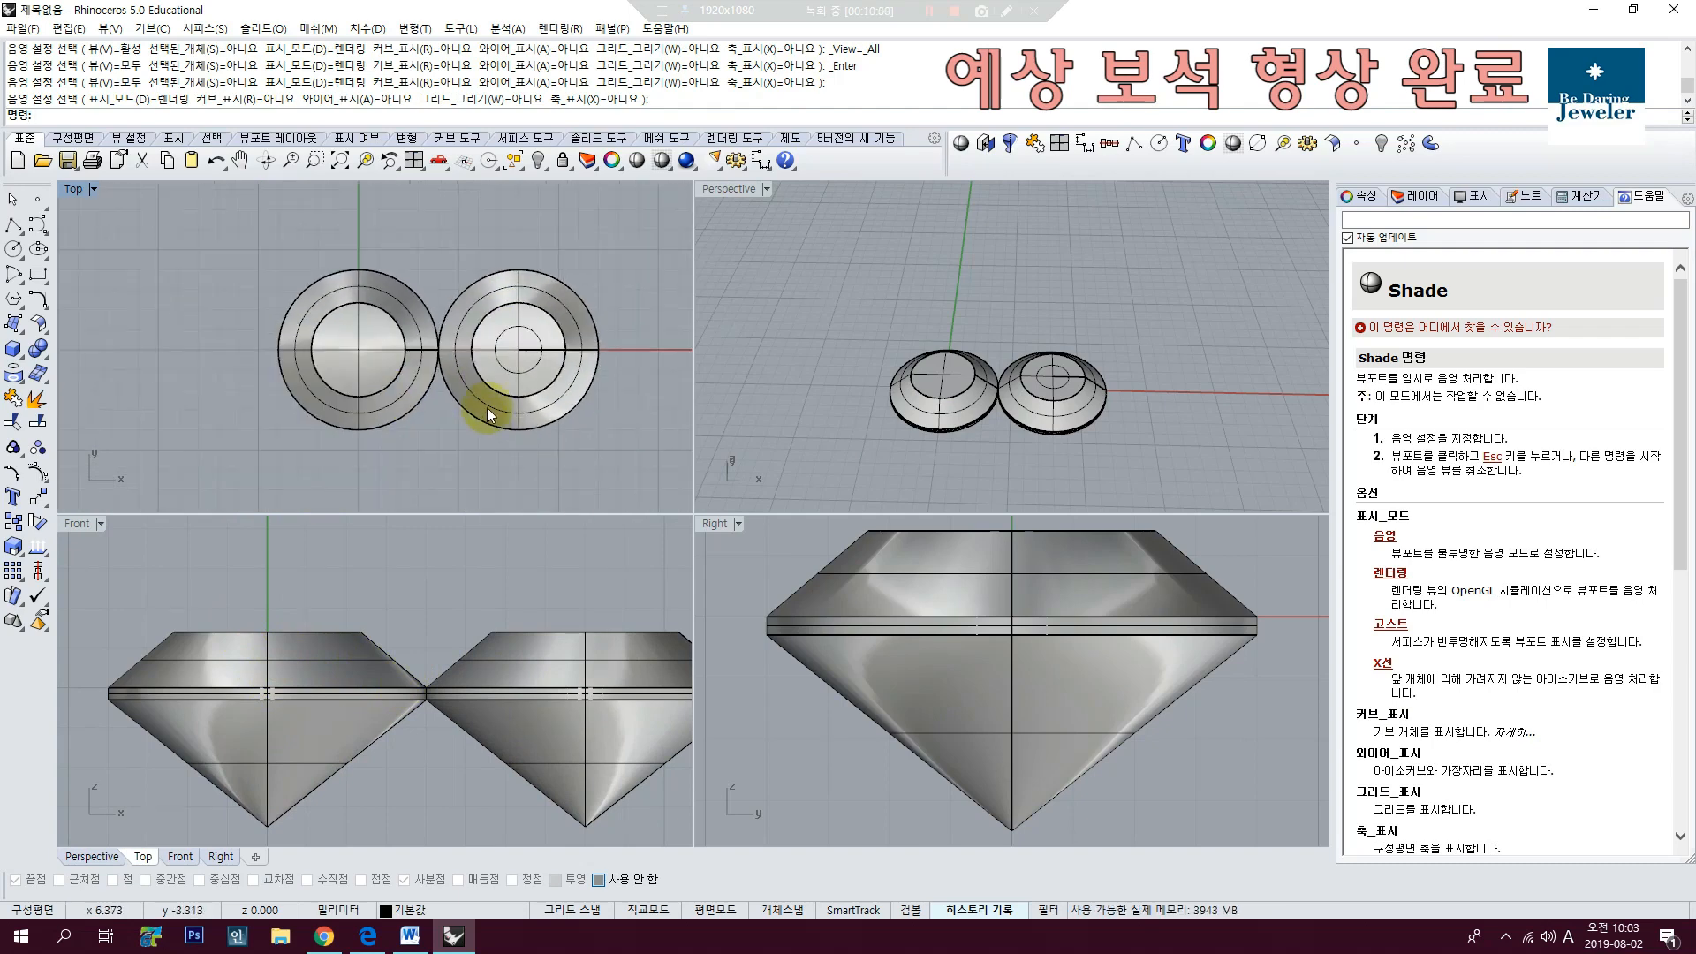
Step: Delete the second stone beside the origin together with its copied profile curve
click(492, 391)
click(437, 256)
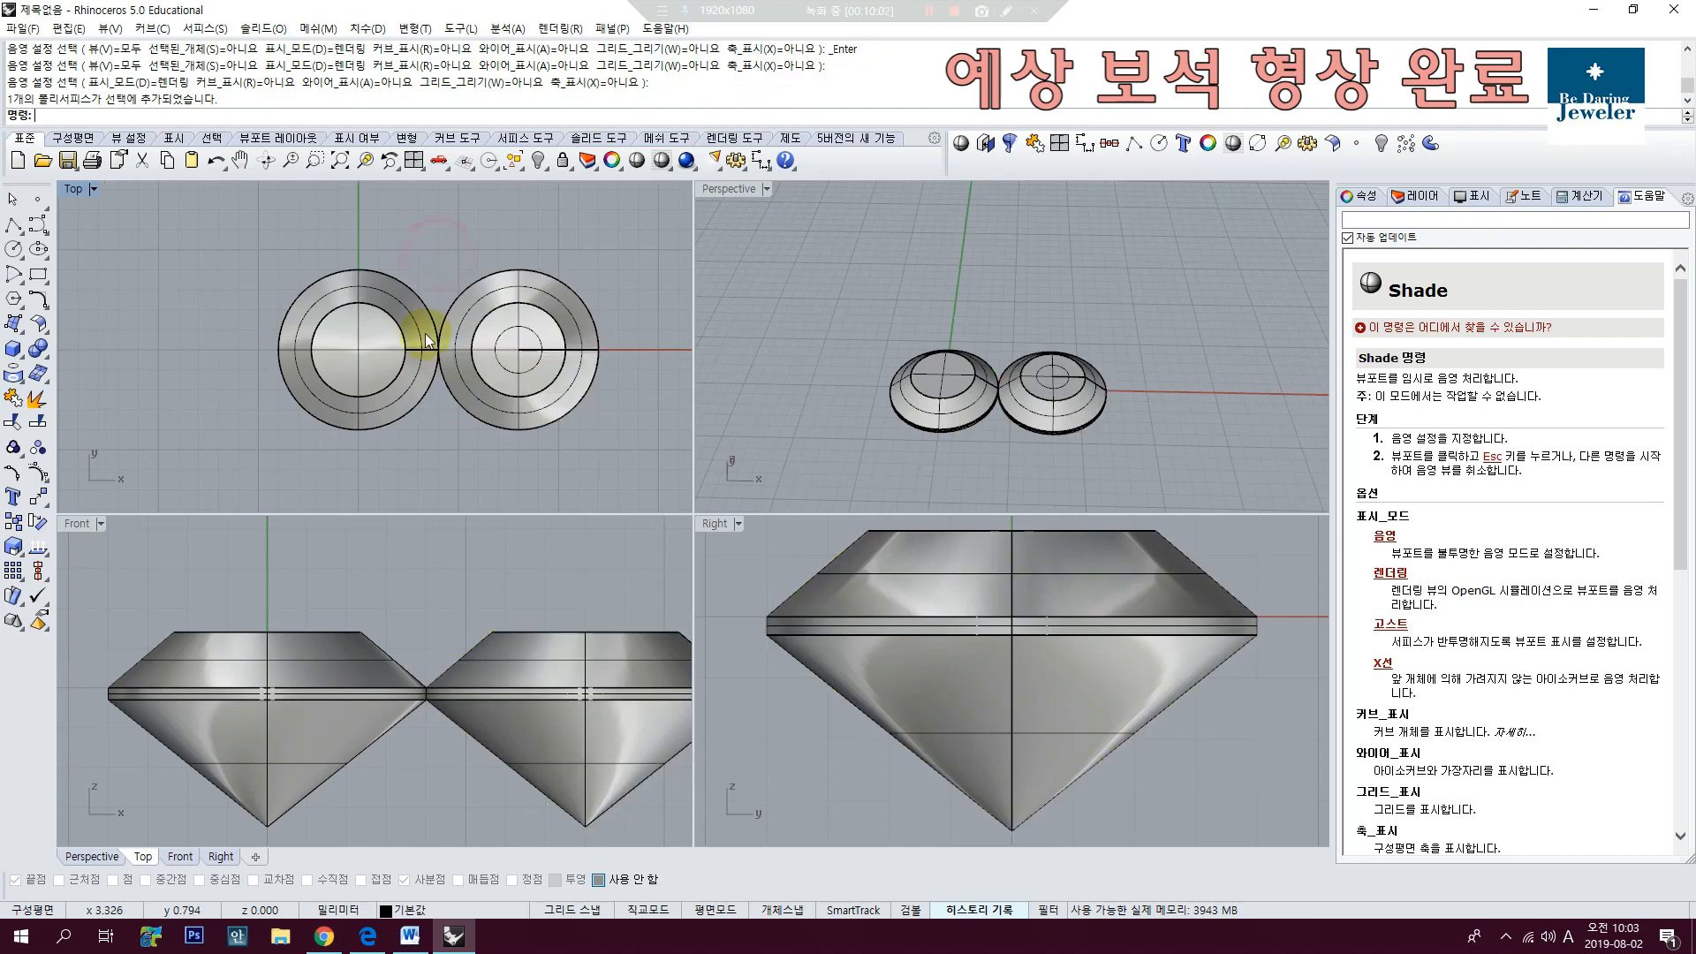
click(424, 317)
click(501, 326)
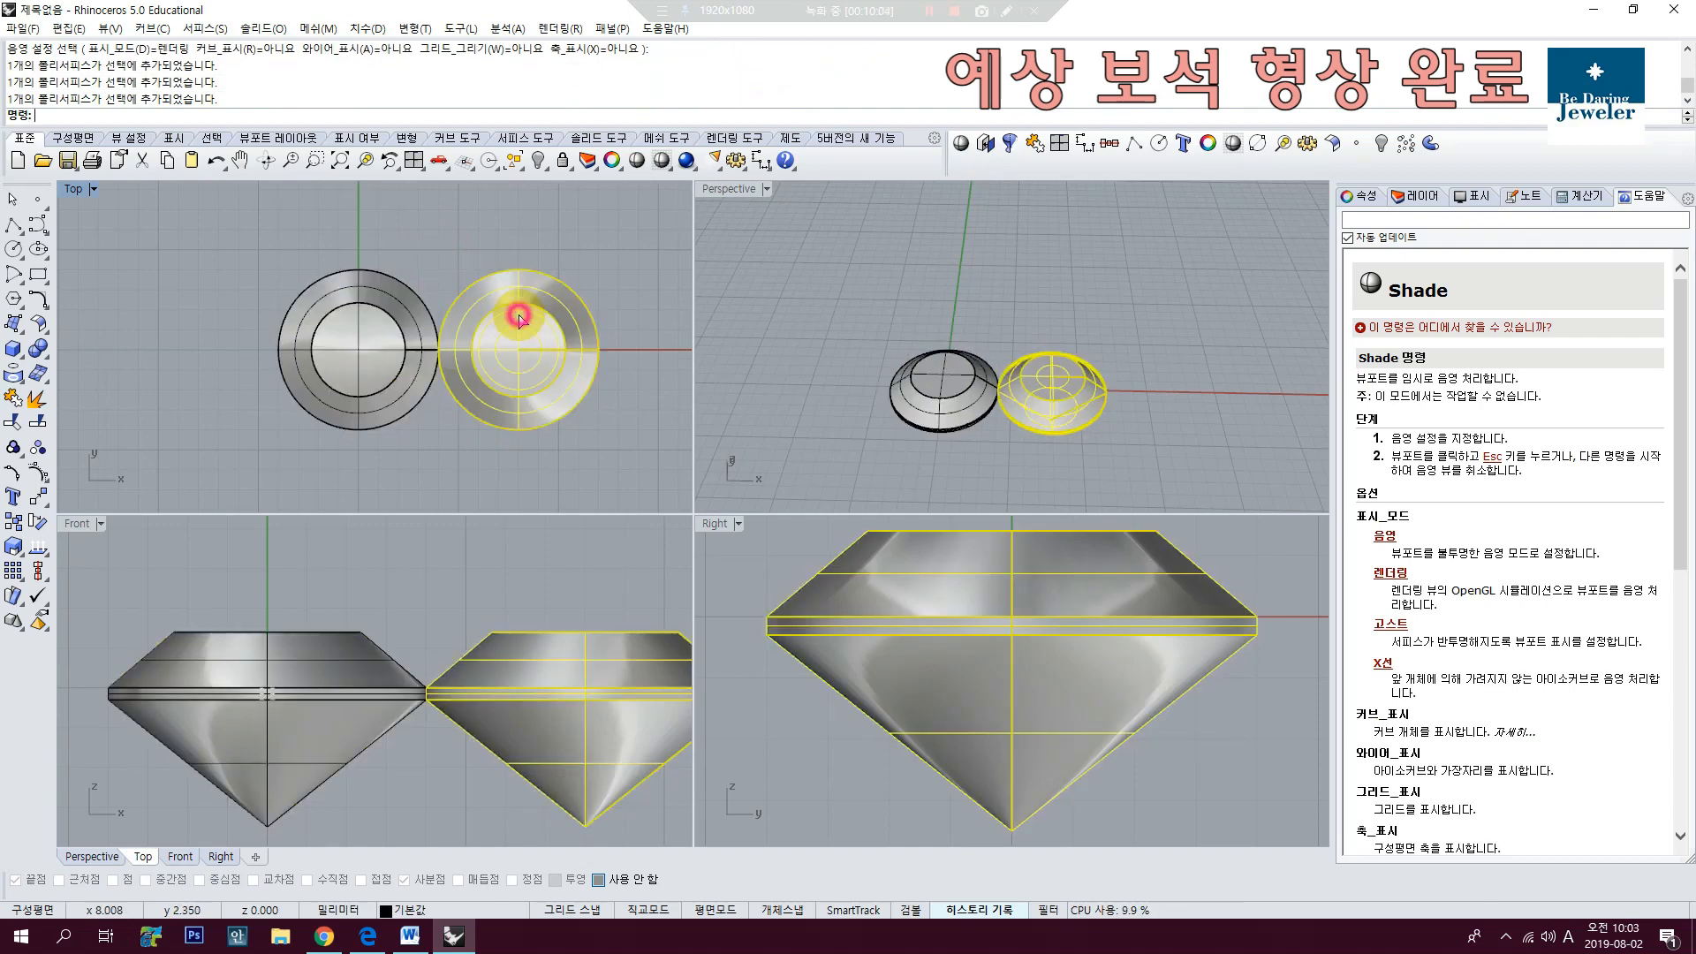
key(Delete)
key(Delete)
drag(572, 407, 500, 289)
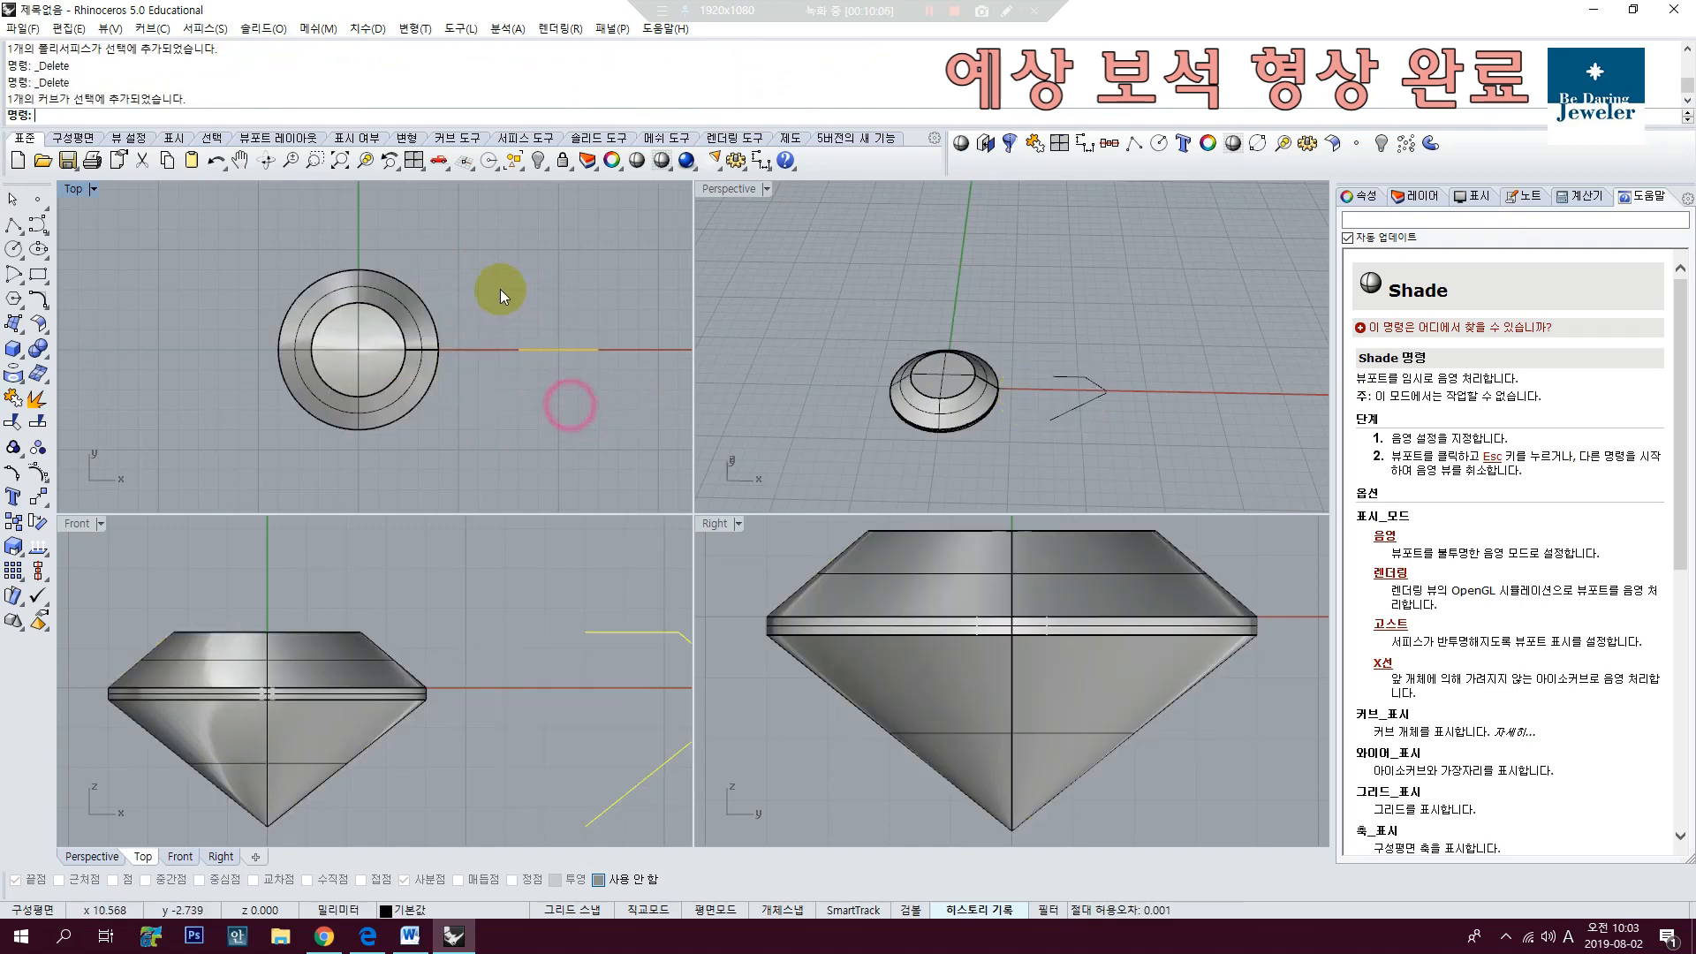
key(Delete)
right_drag(346, 760, 478, 691)
scroll(479, 691, down, 2)
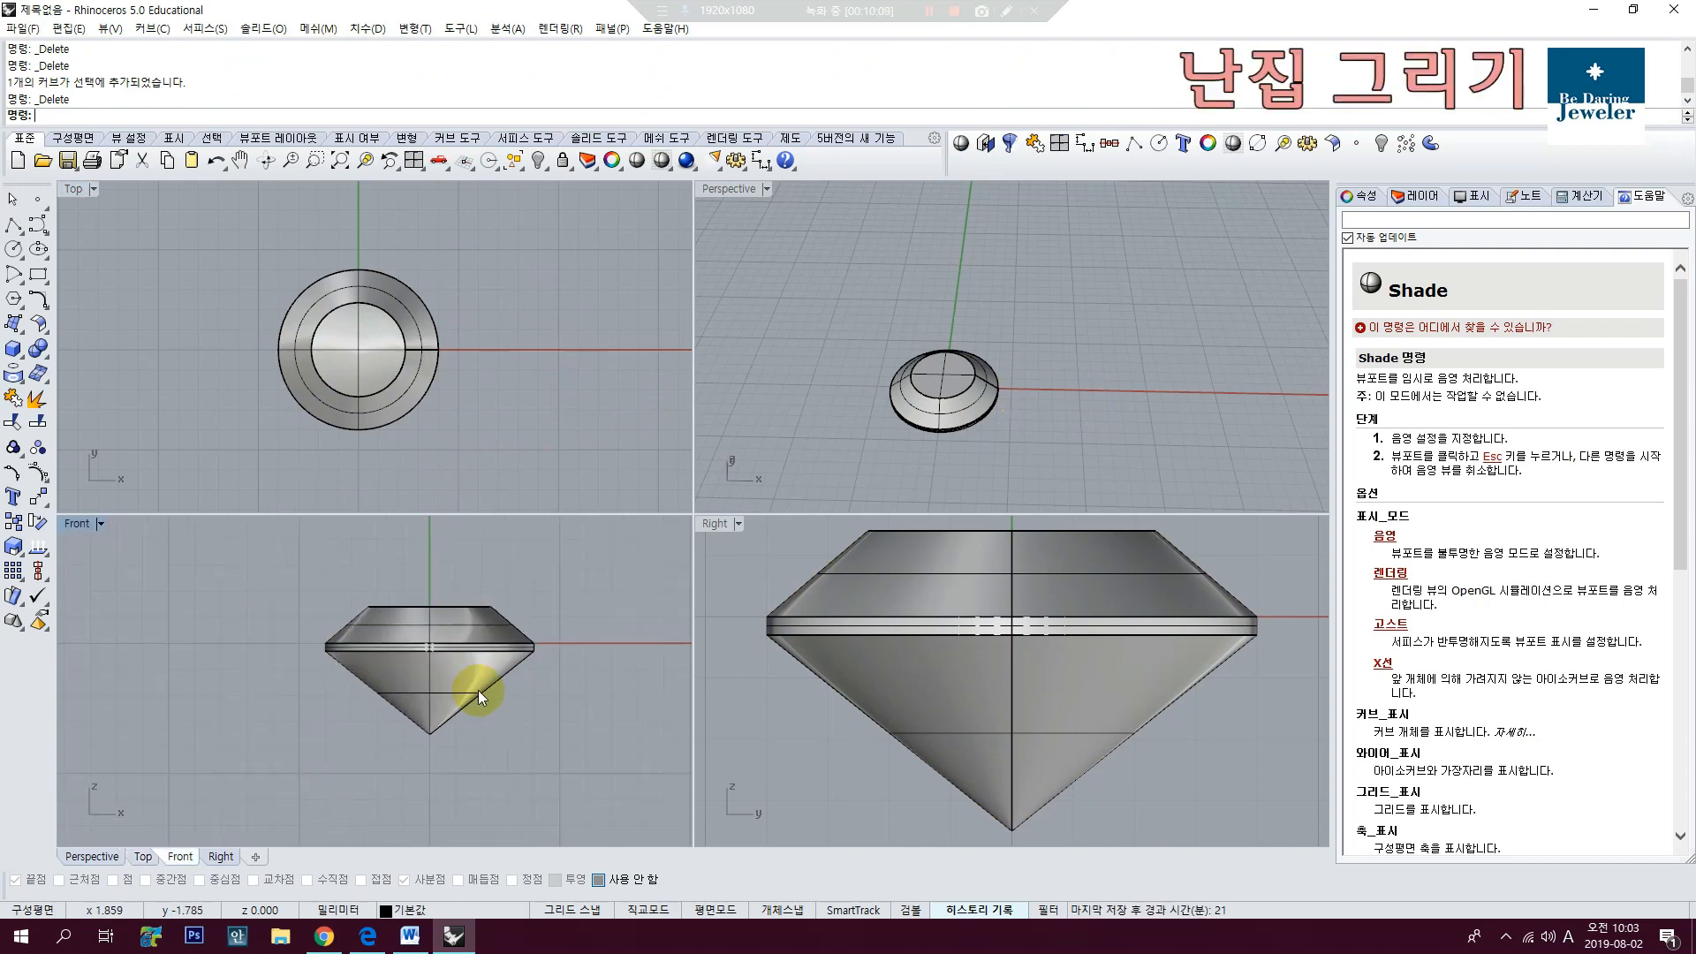
click(486, 661)
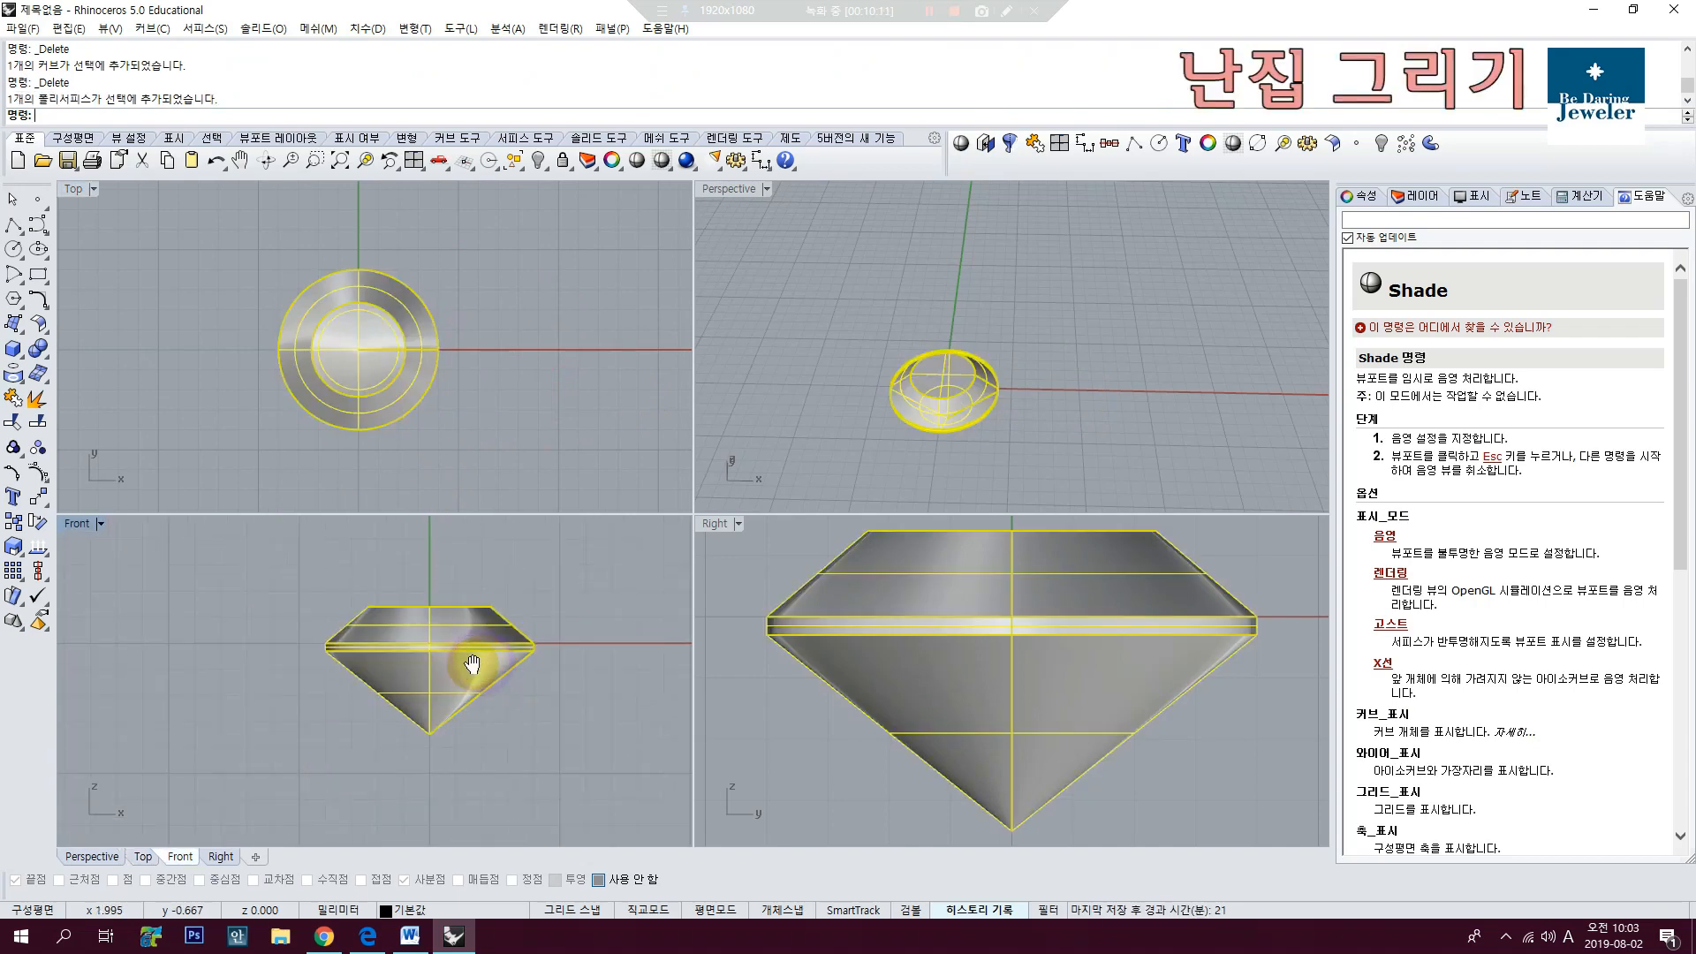
right_drag(481, 660, 449, 682)
text(H)
key(Return)
text(HH)
key(Return)
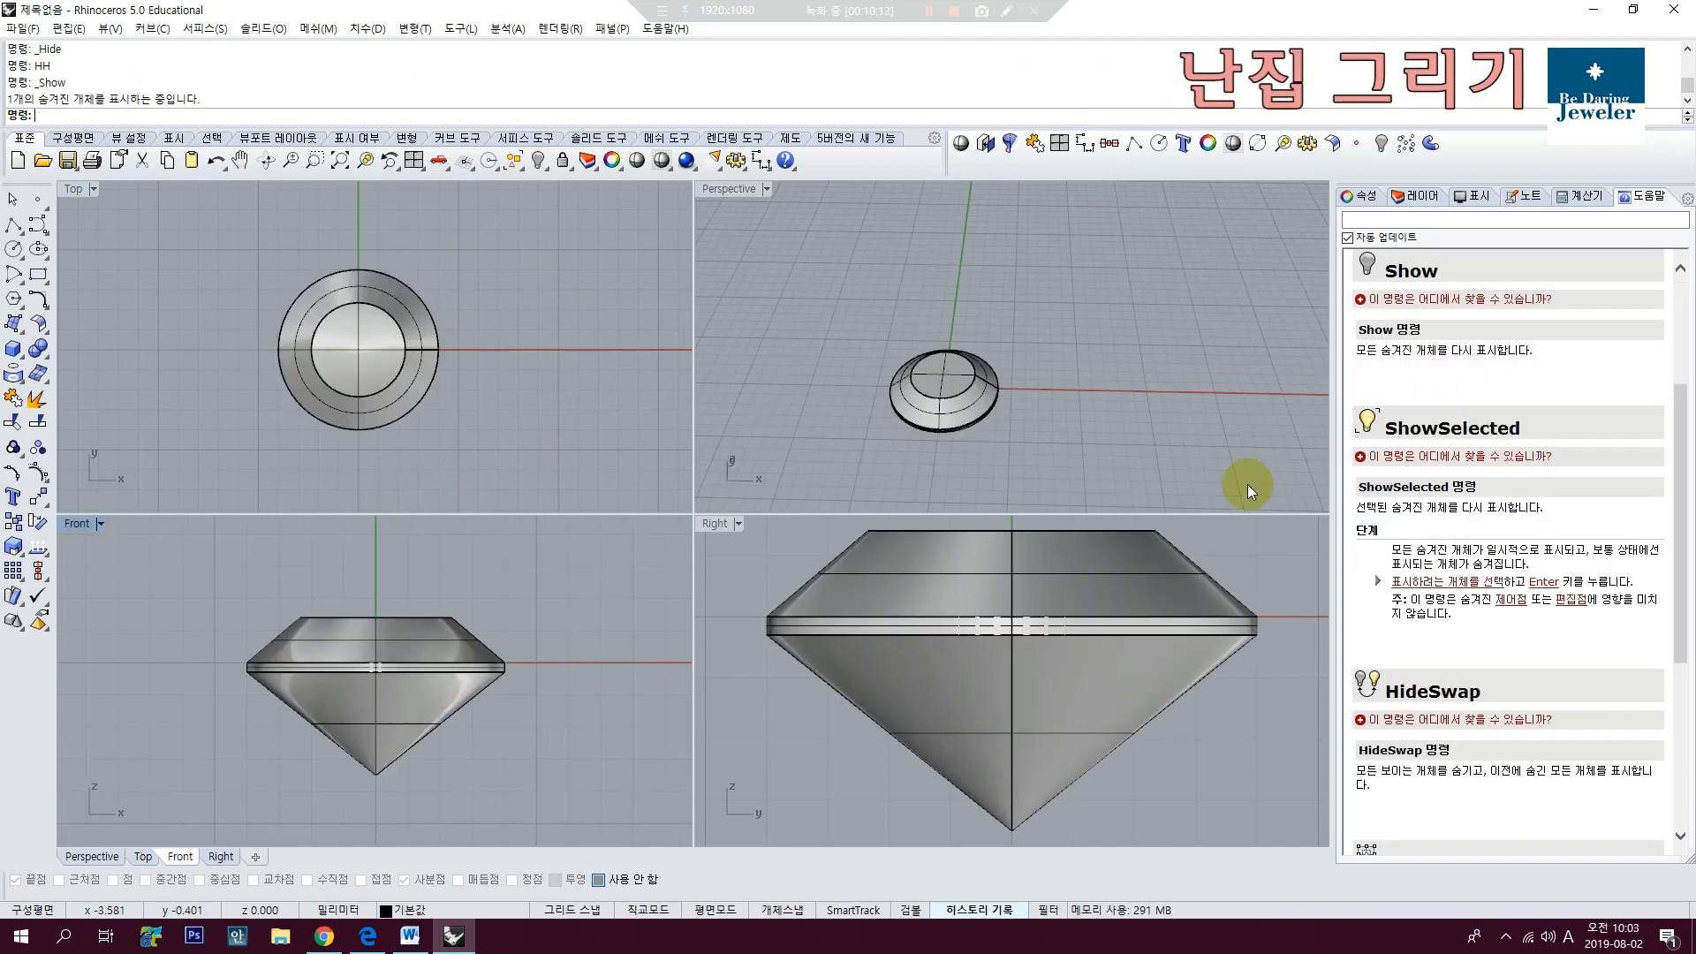
Step: Turn the construction curves' layer back on and hide the remaining stone
click(1361, 195)
click(1413, 196)
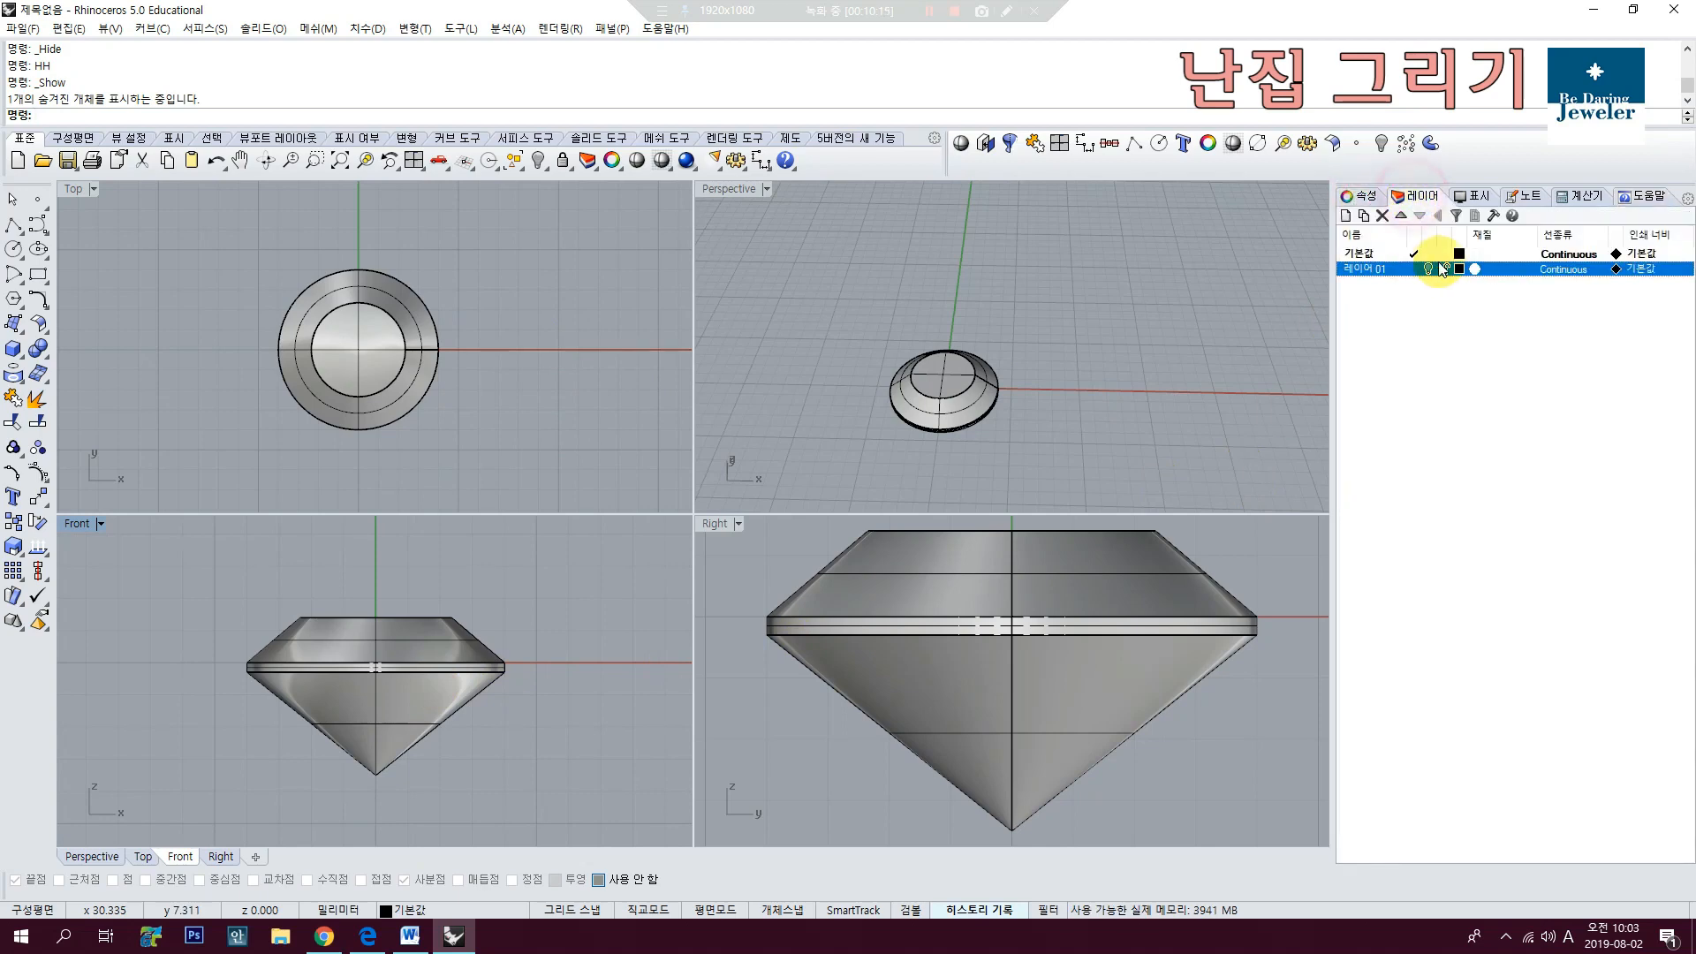
click(424, 666)
text(H)
key(Return)
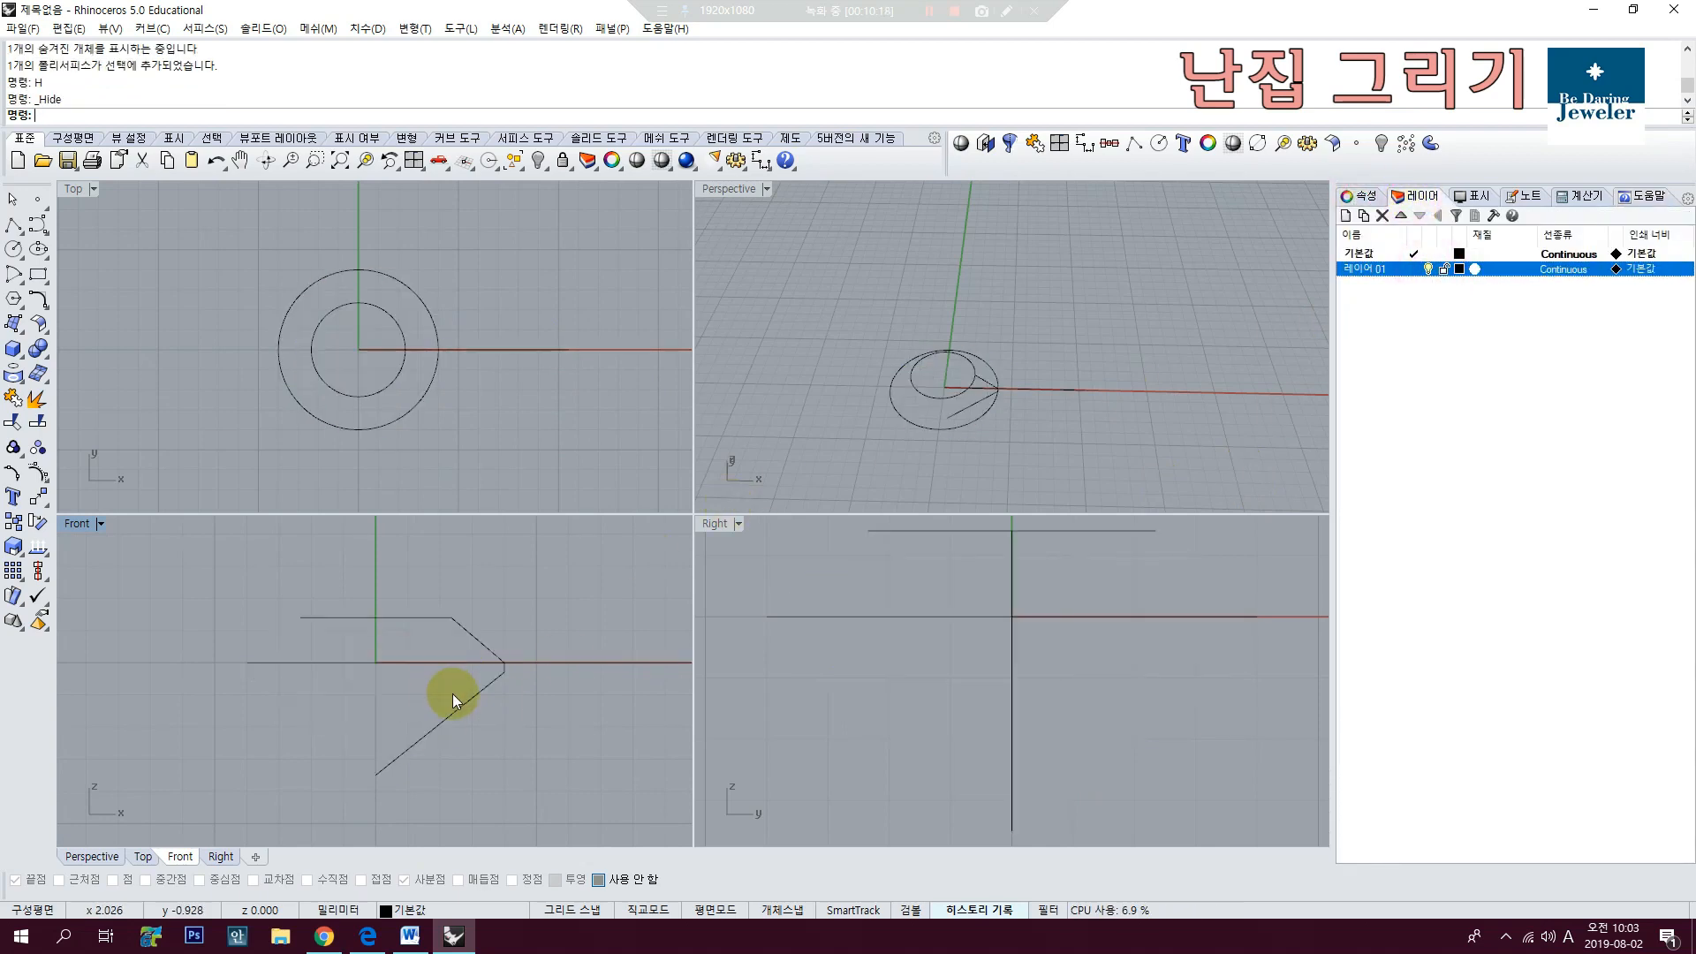
click(465, 704)
right_drag(483, 682, 505, 634)
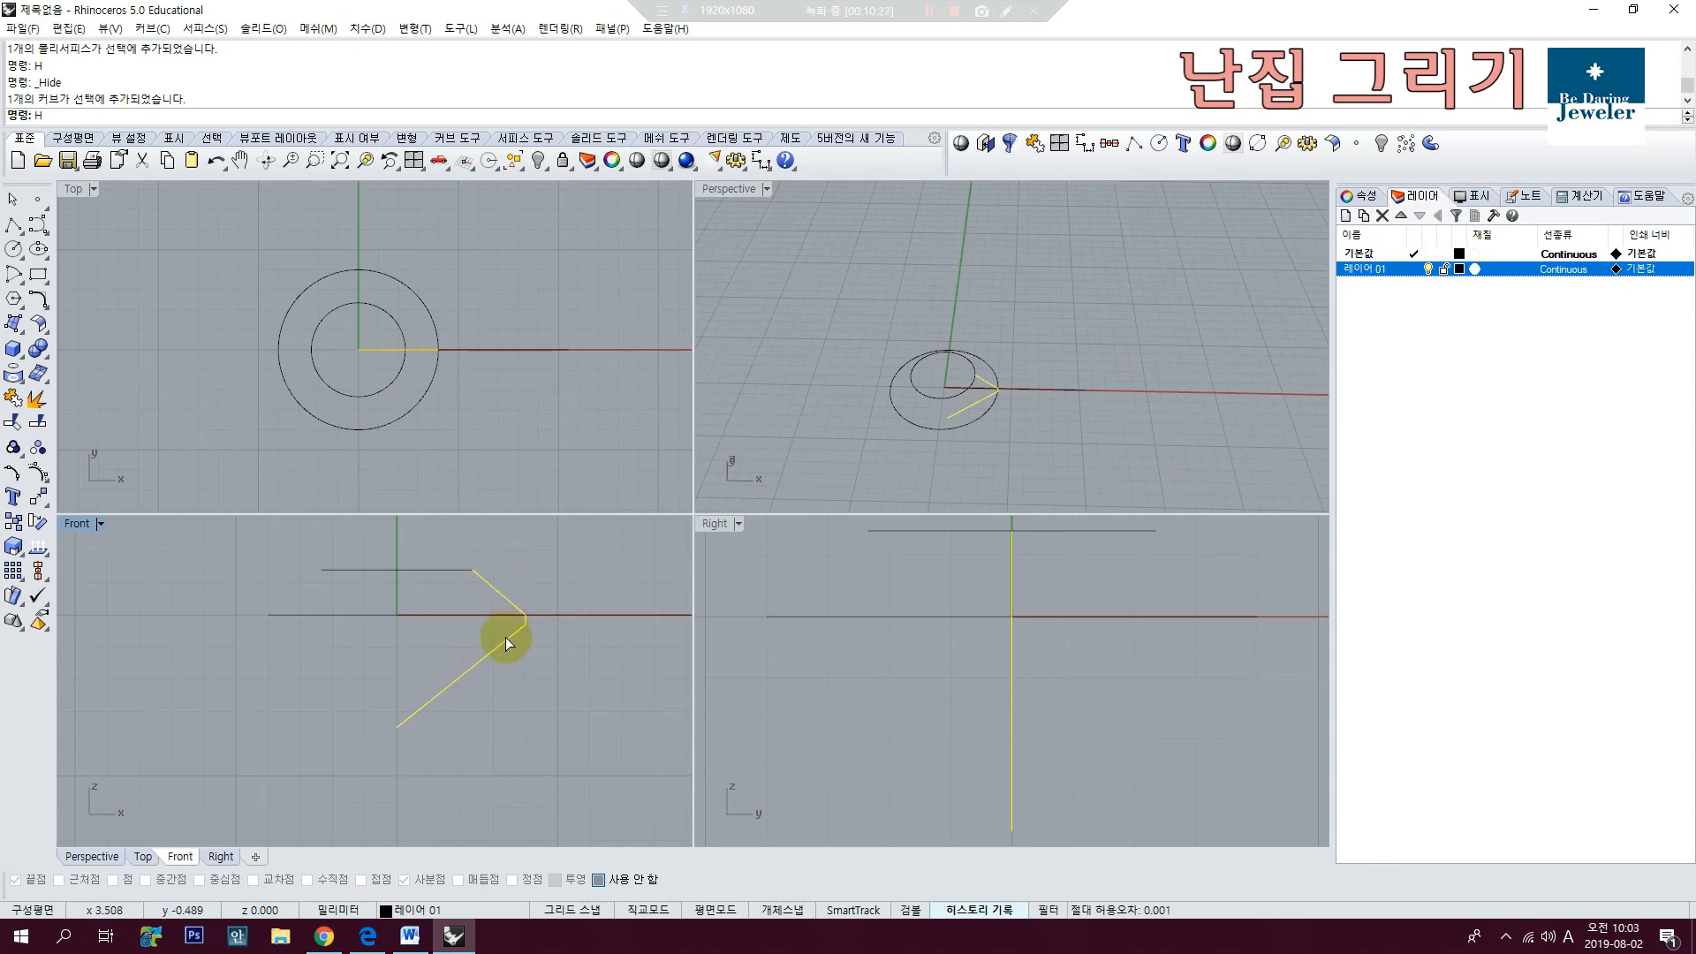
text(HH)
key(Return)
Step: Draw a vertical line straight down from the lower end of the stone's girdle, past the level of the pavilion tip
scroll(511, 634, up, 2)
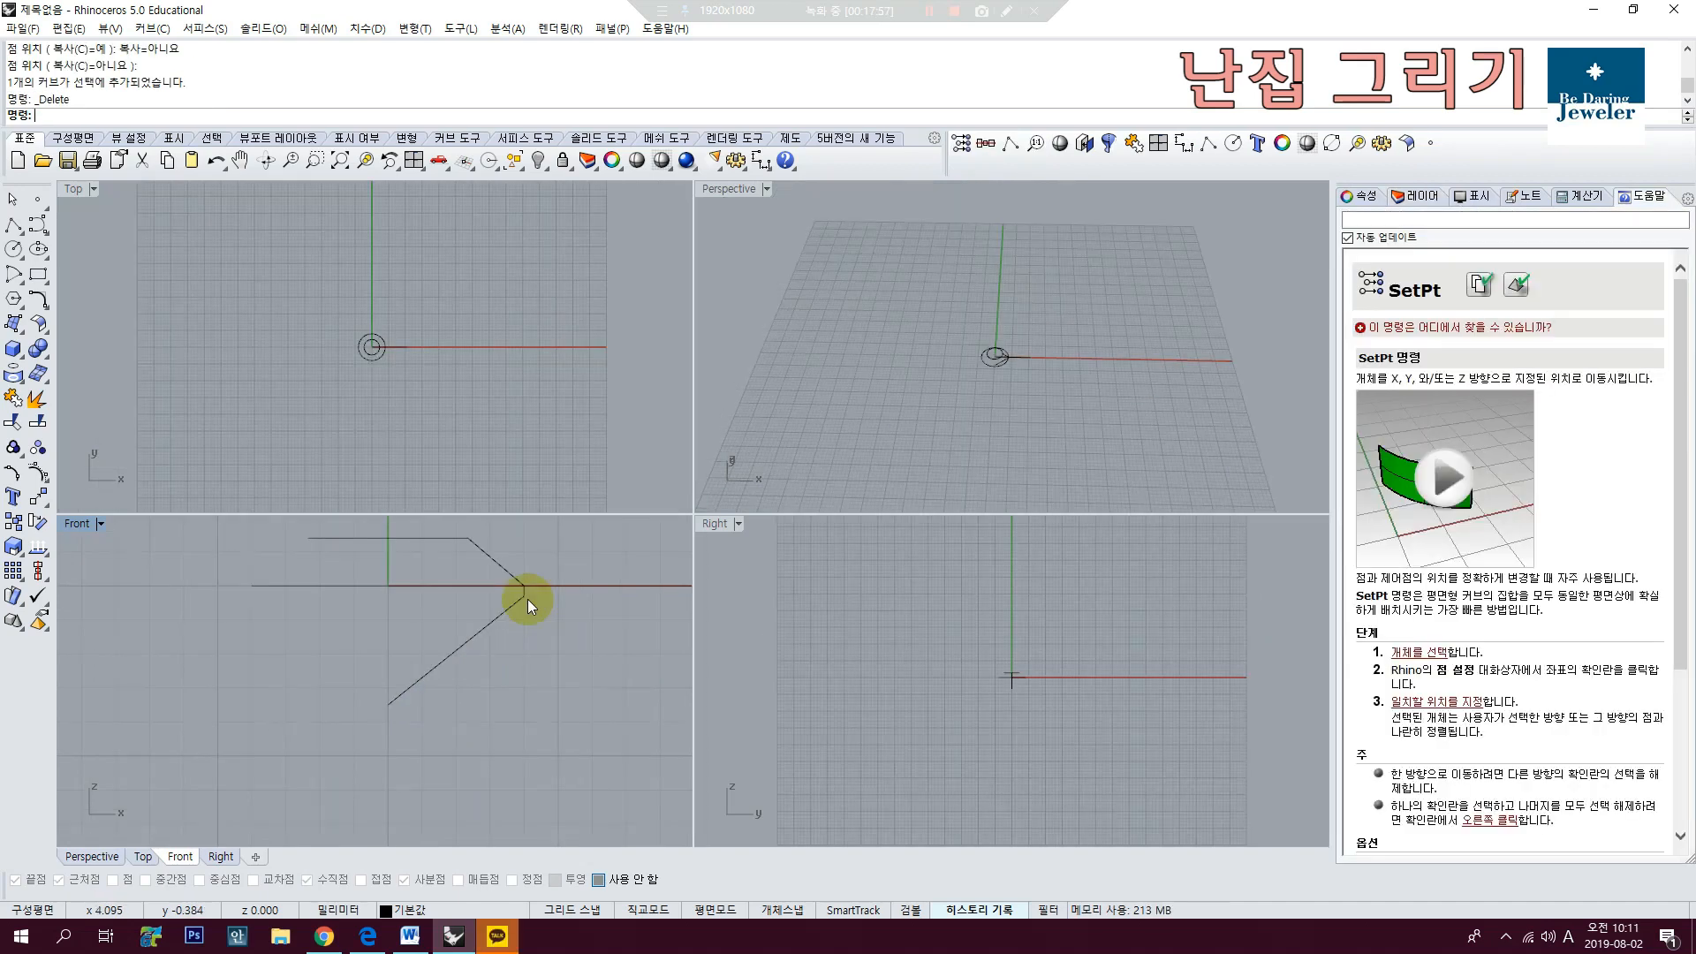
click(22, 232)
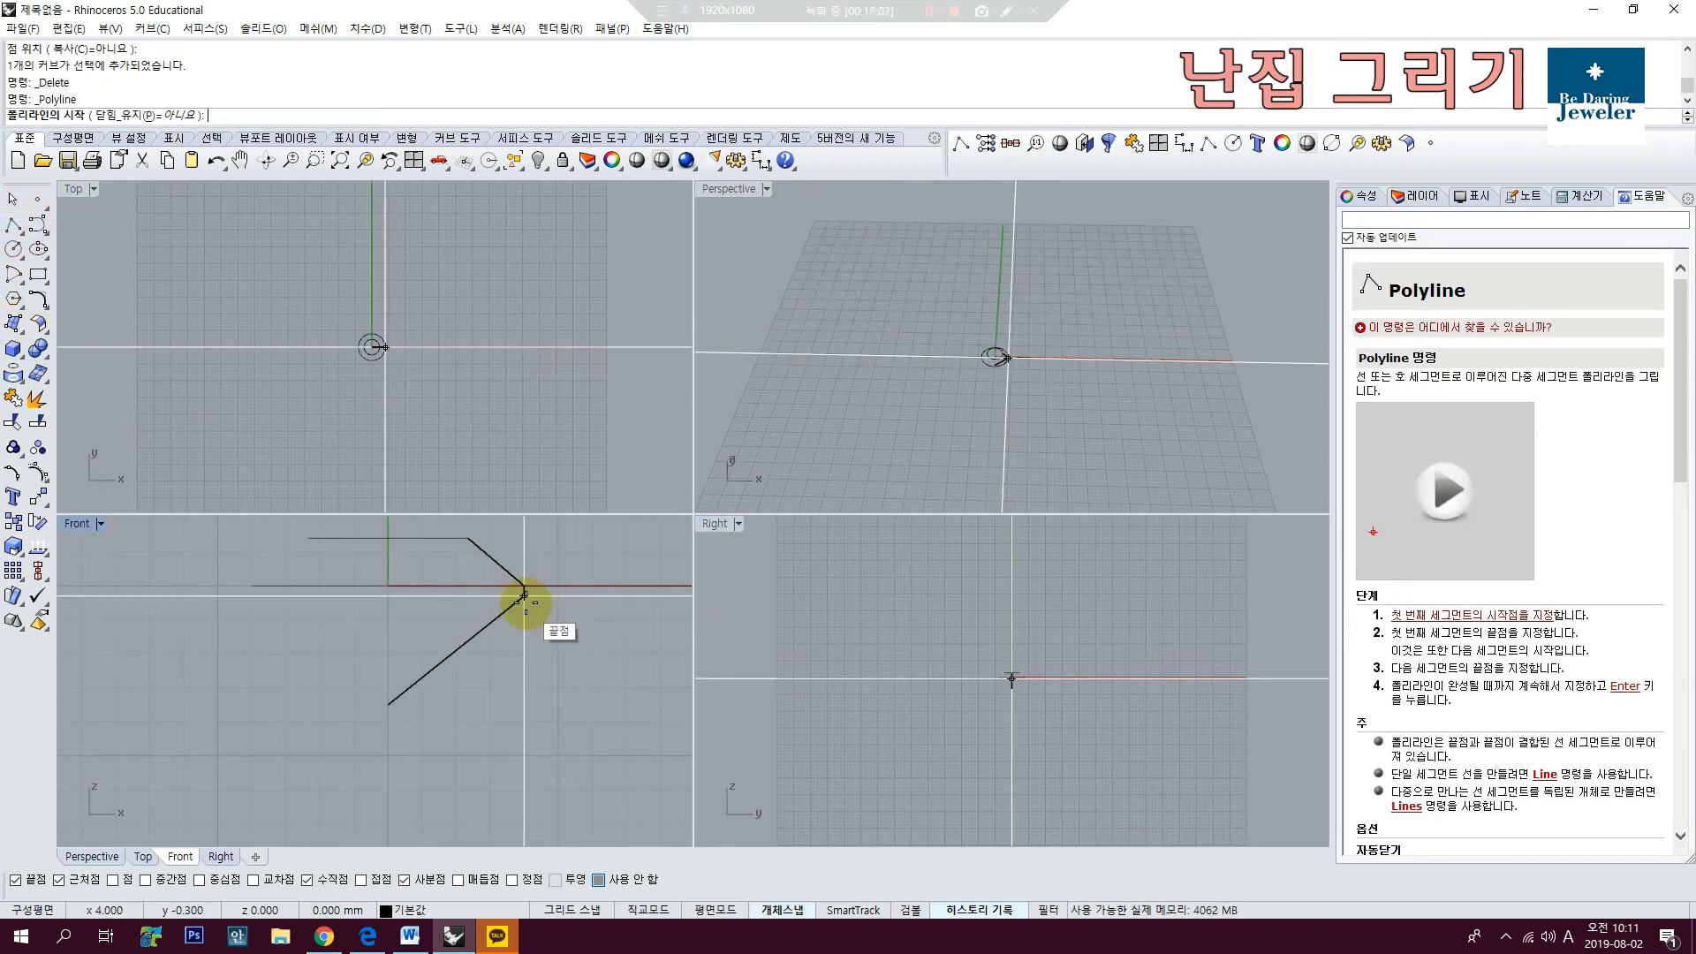
click(525, 597)
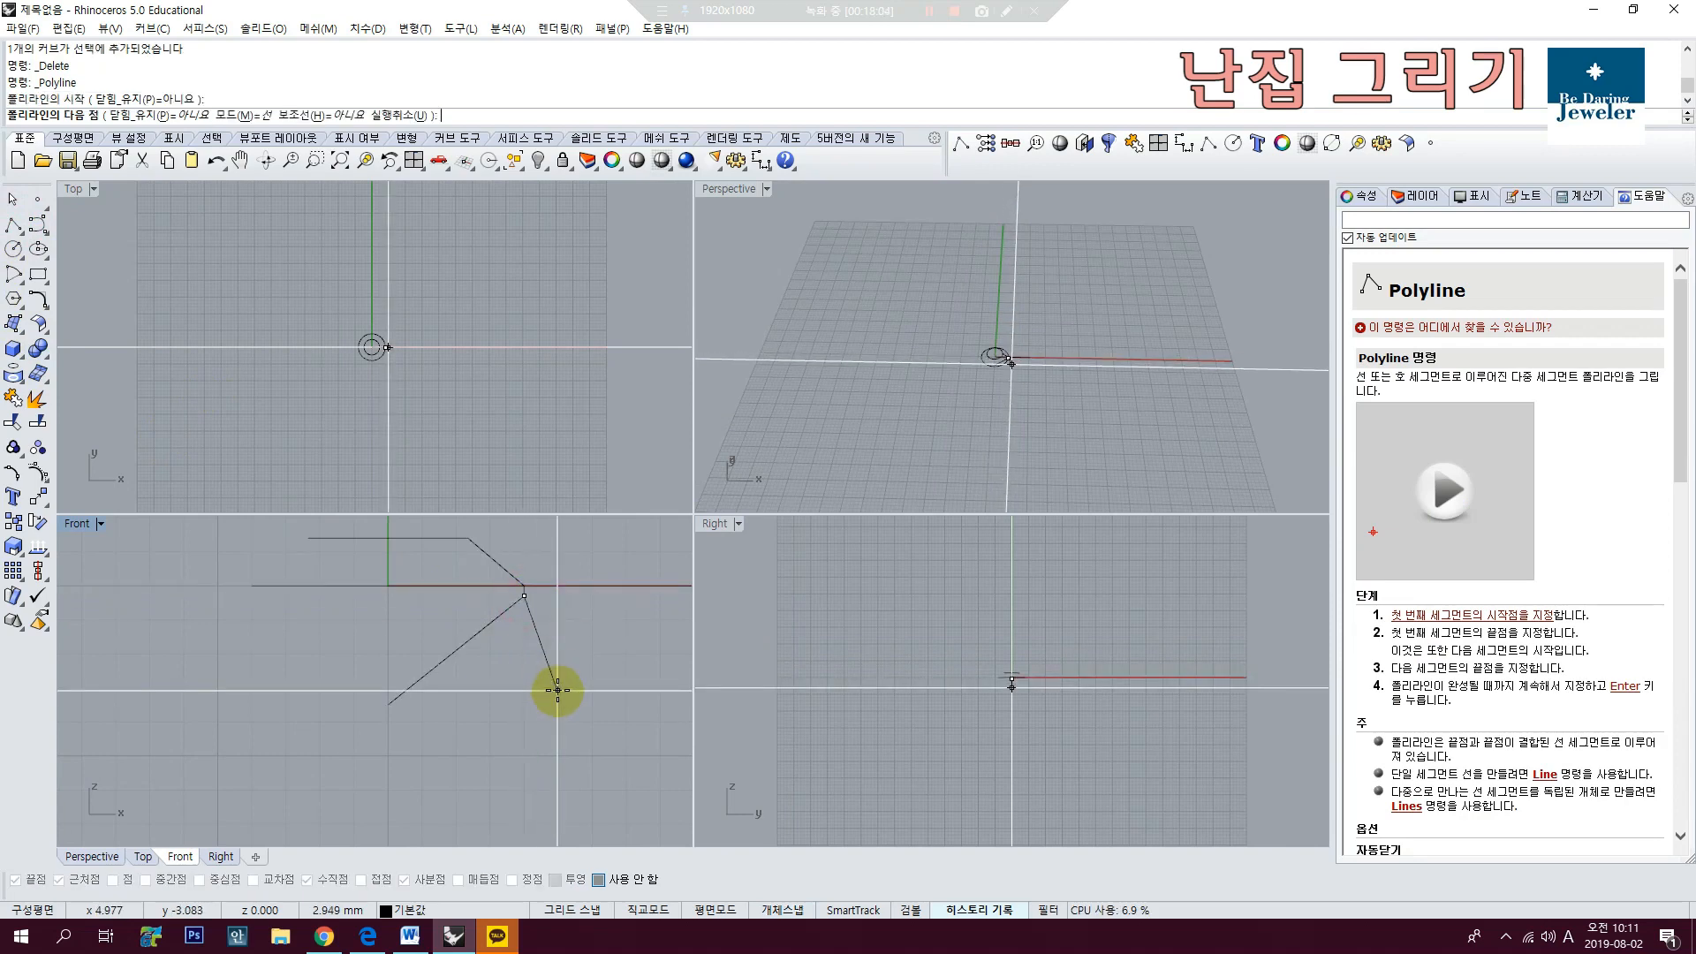
click(524, 783)
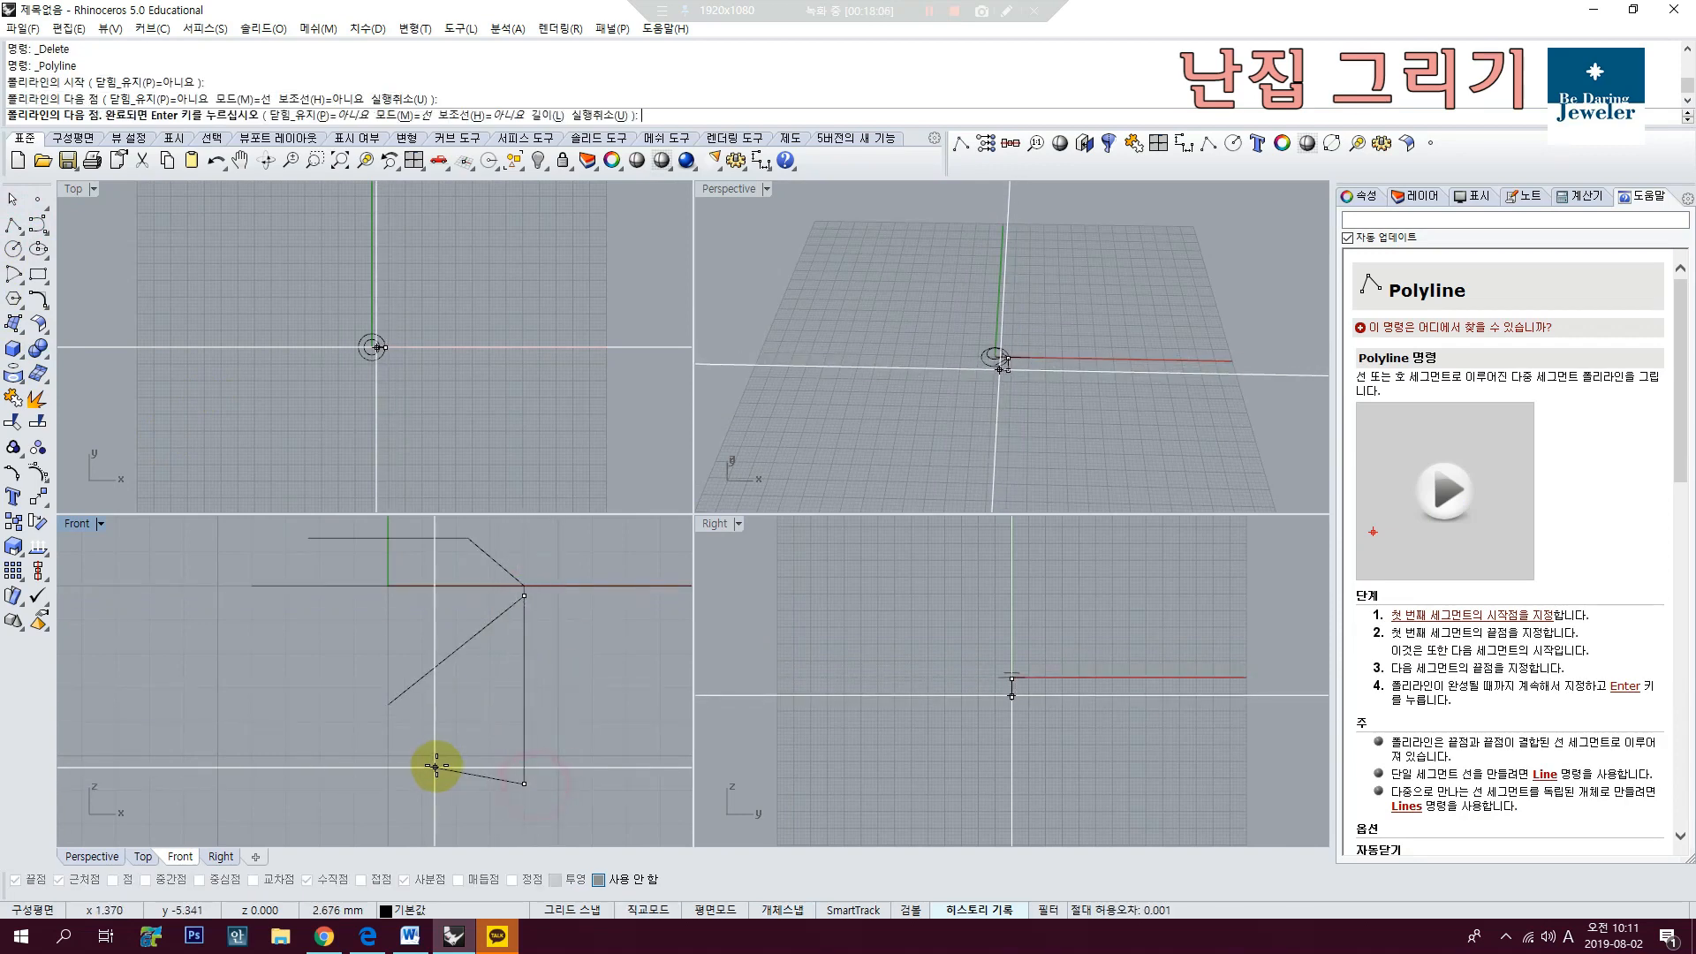
right_click(560, 718)
Step: Draw a horizontal line from the pavilion tip outward, crossing the vertical line below the girdle
right_click(394, 699)
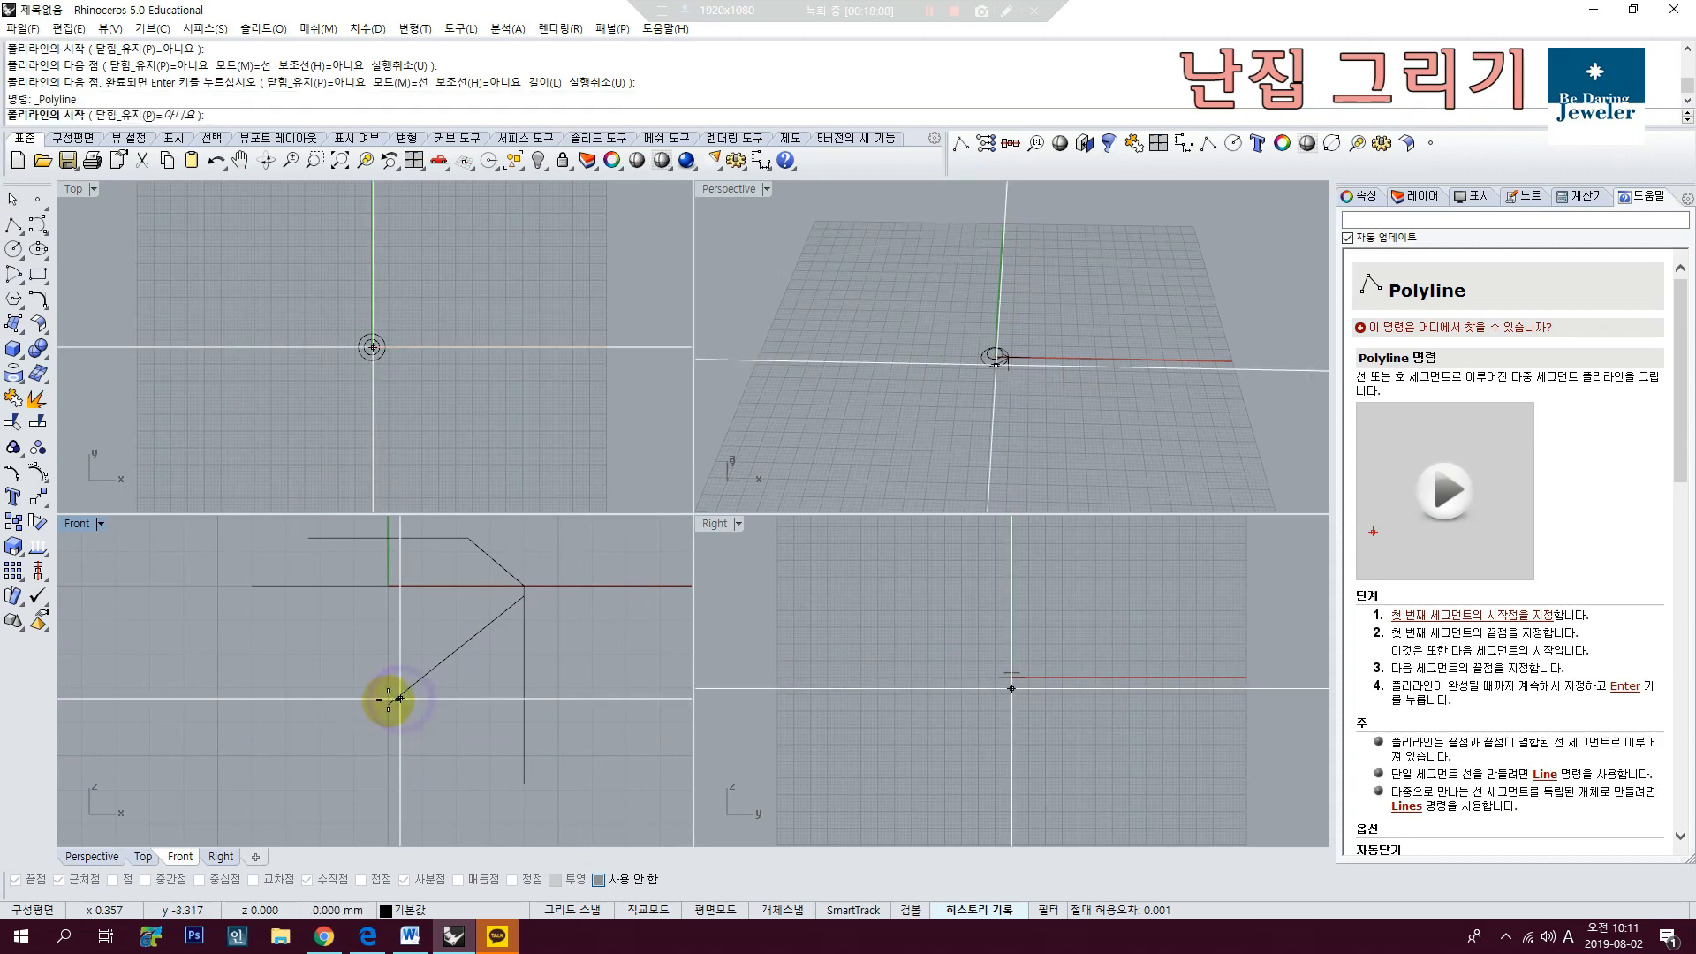
click(387, 703)
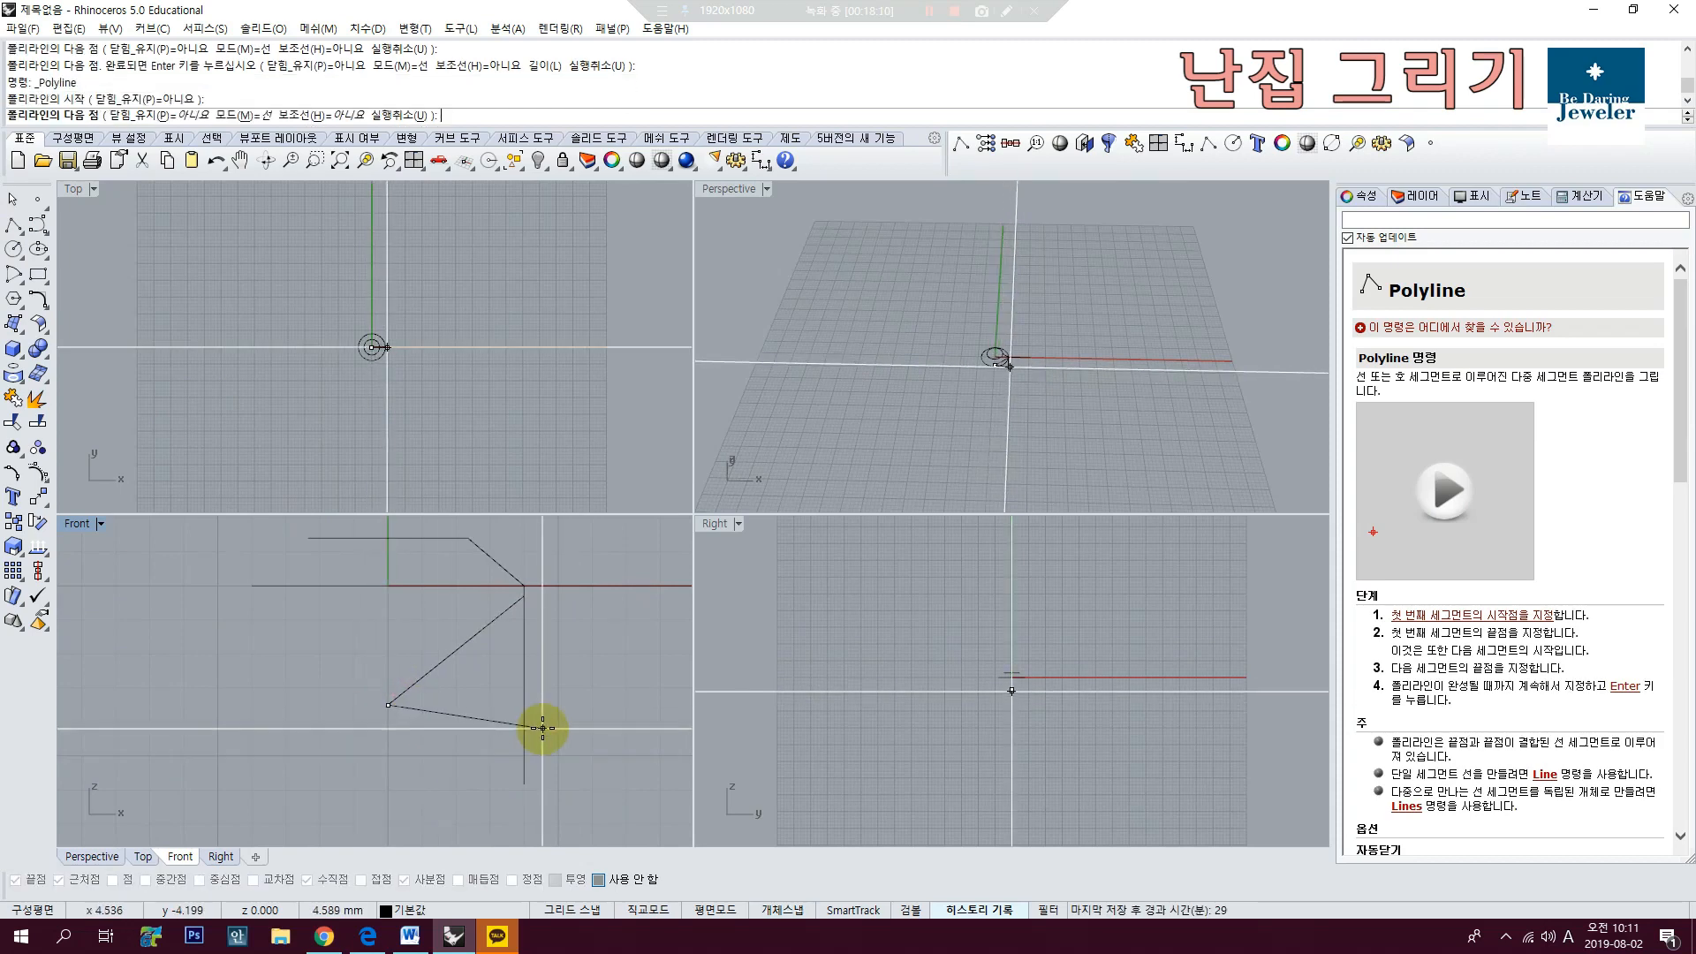
click(586, 711)
right_click(572, 747)
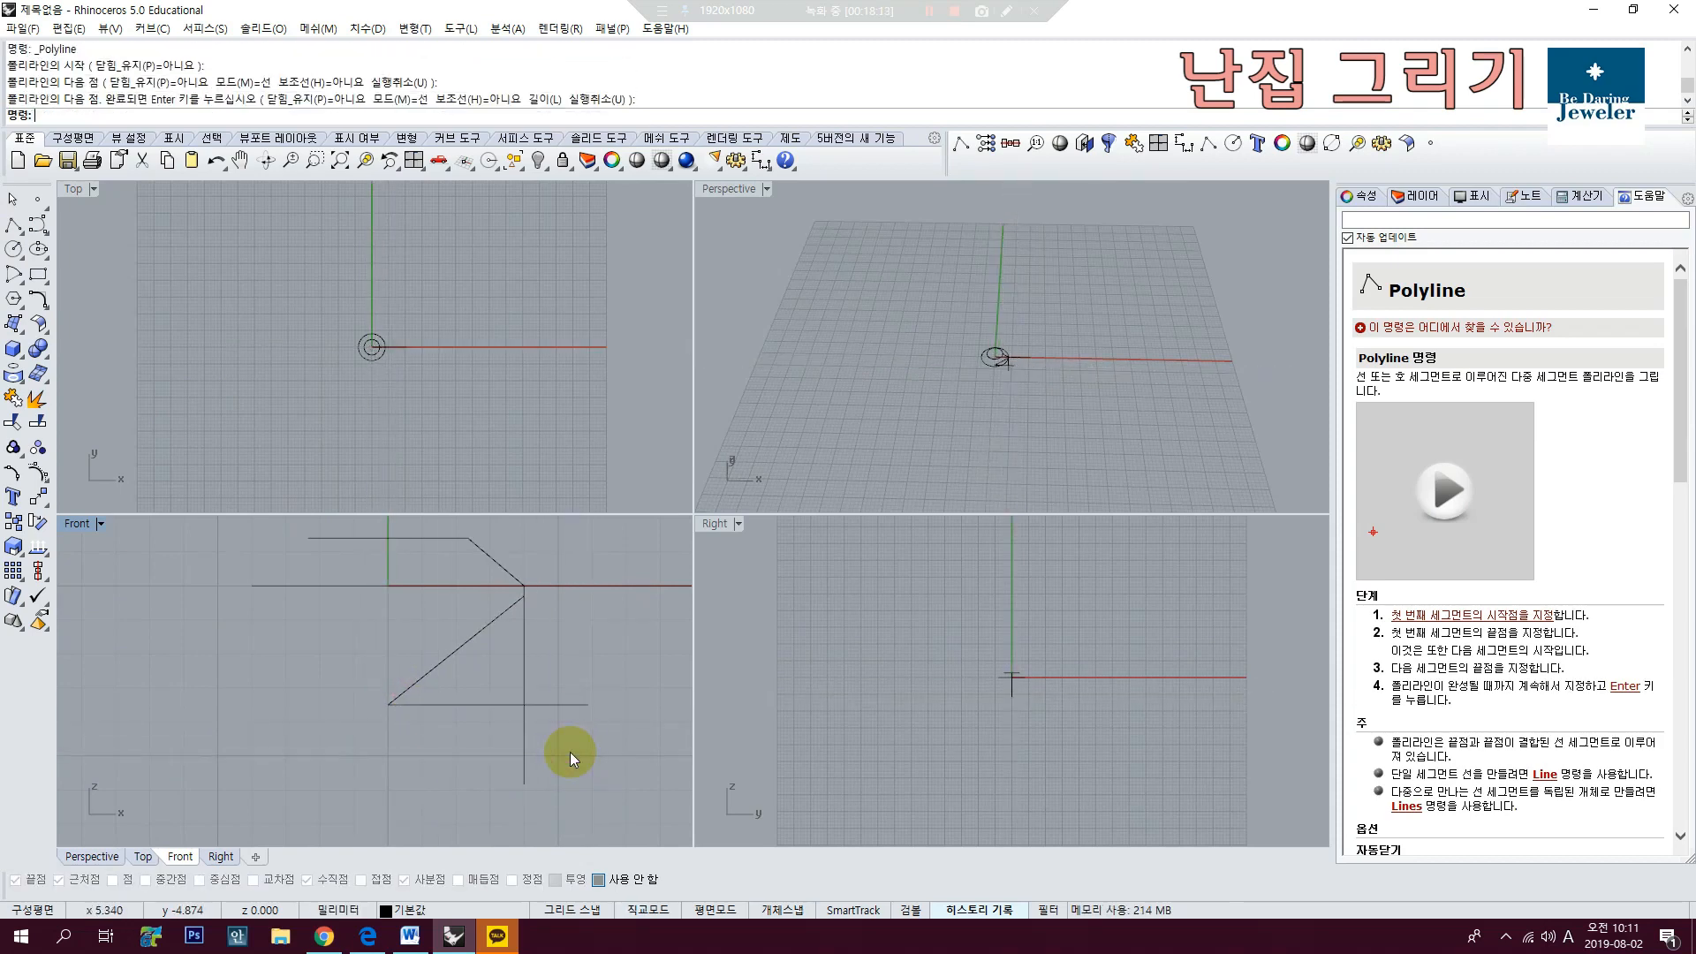
Step: Draw a second, longer horizontal line from the pavilion tip and delete it
right_click(580, 746)
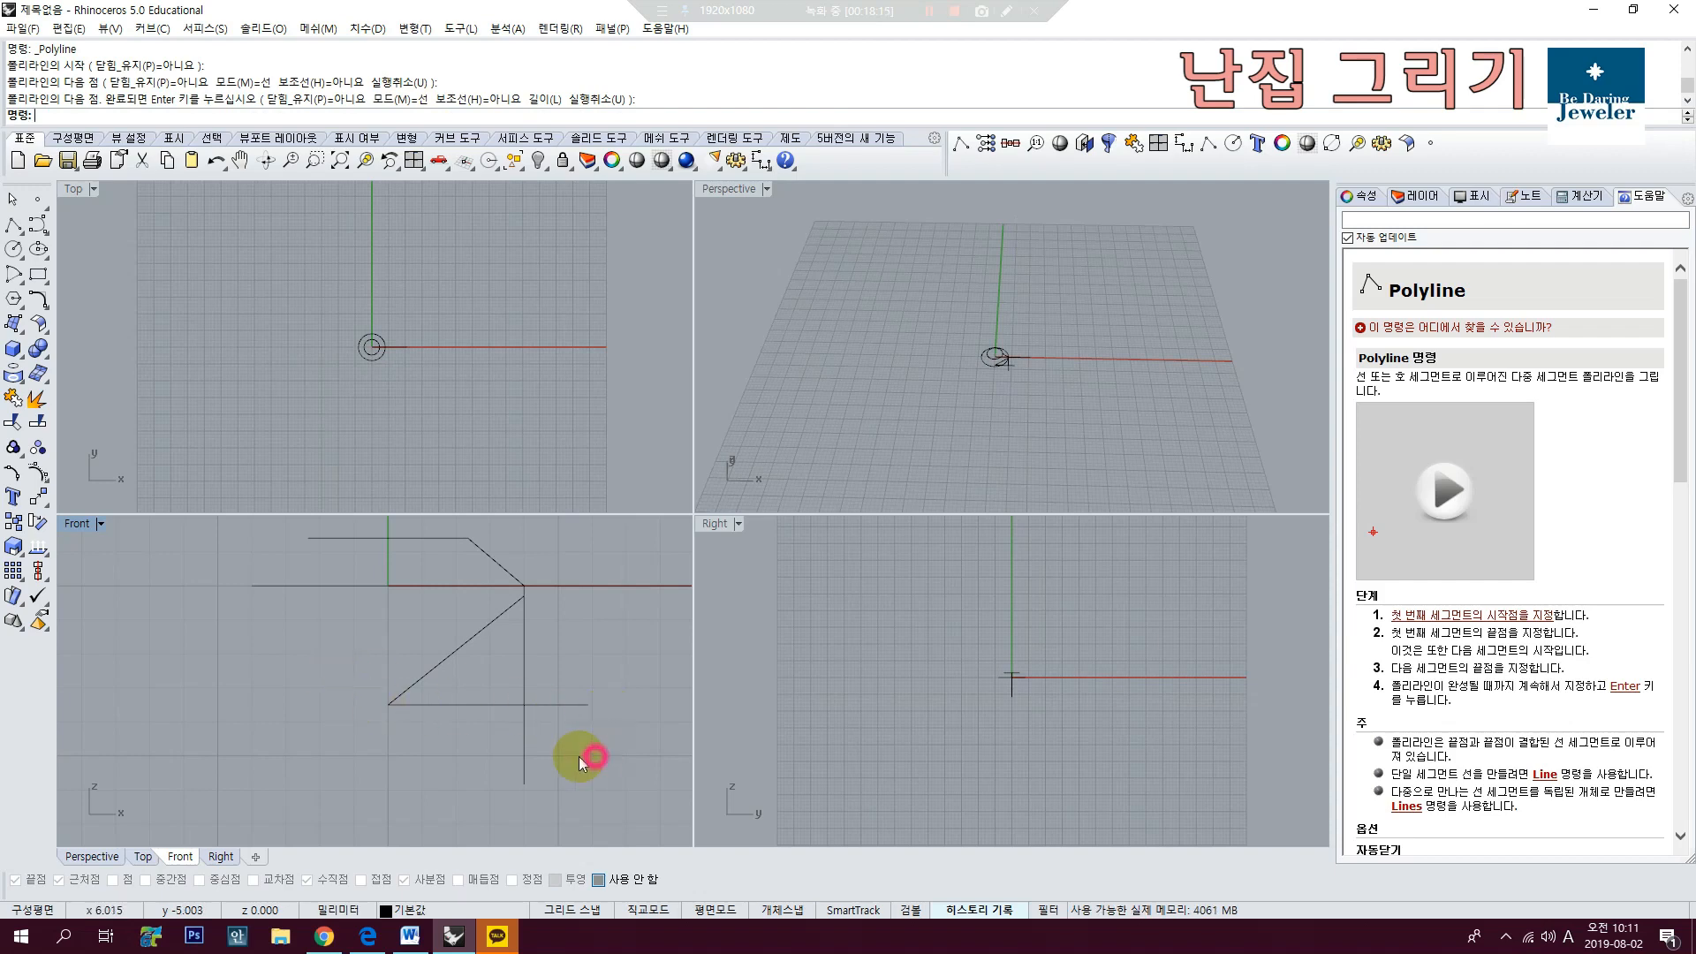
click(388, 704)
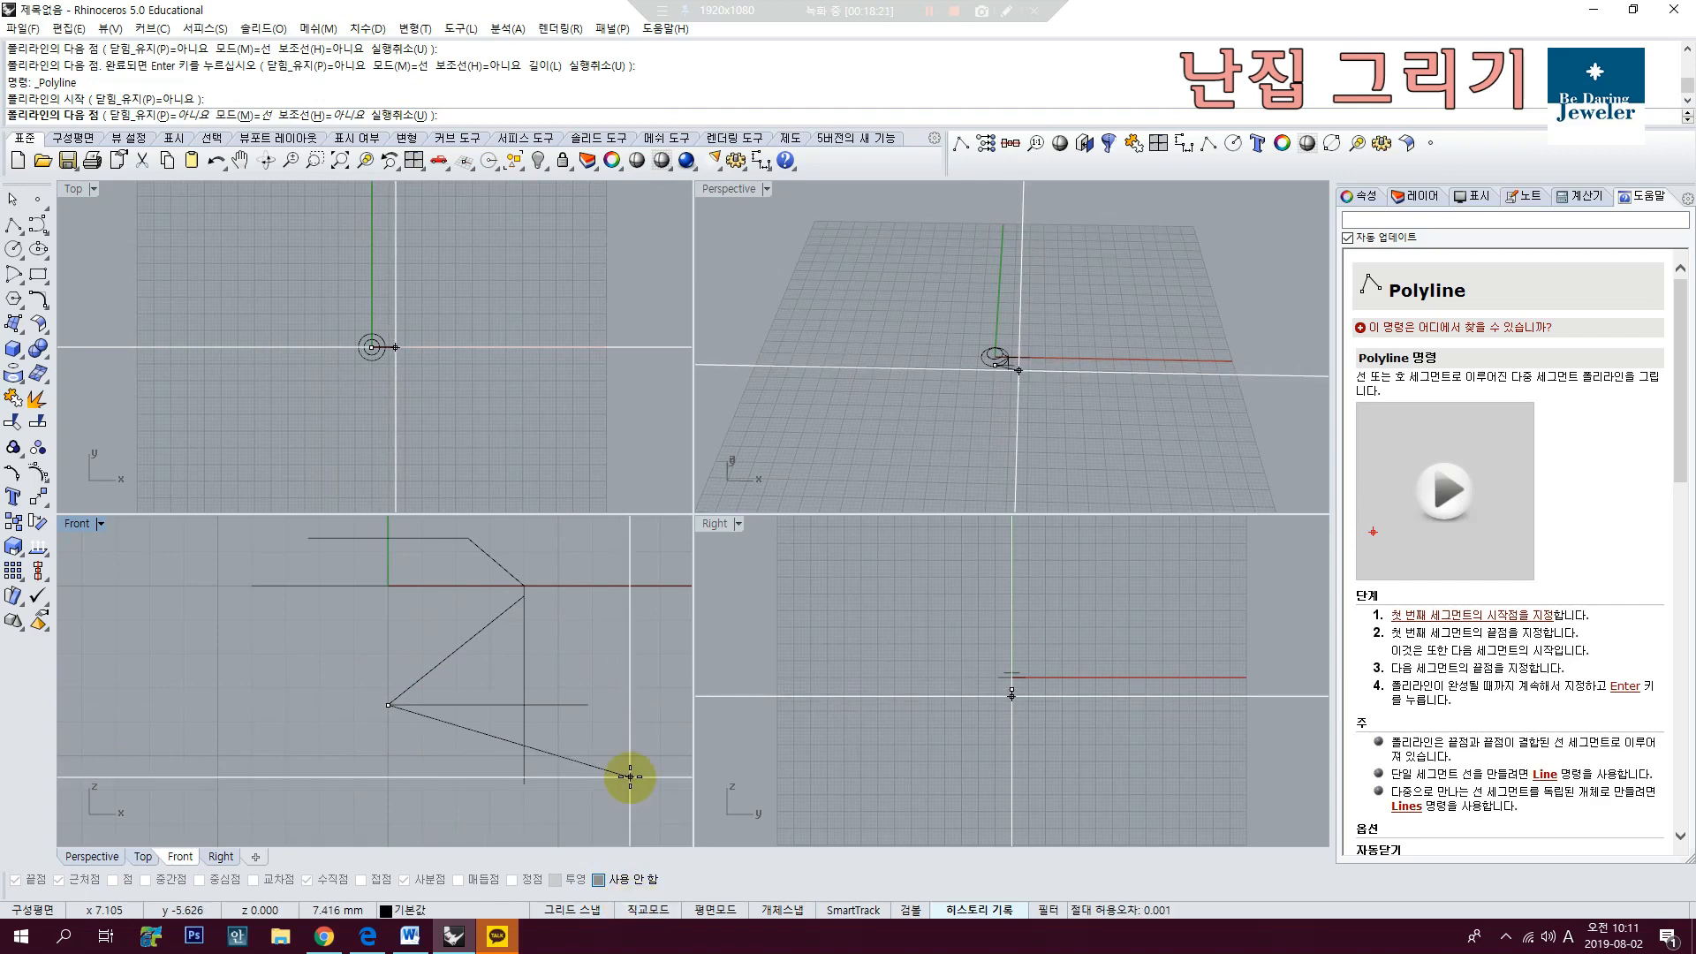
click(619, 680)
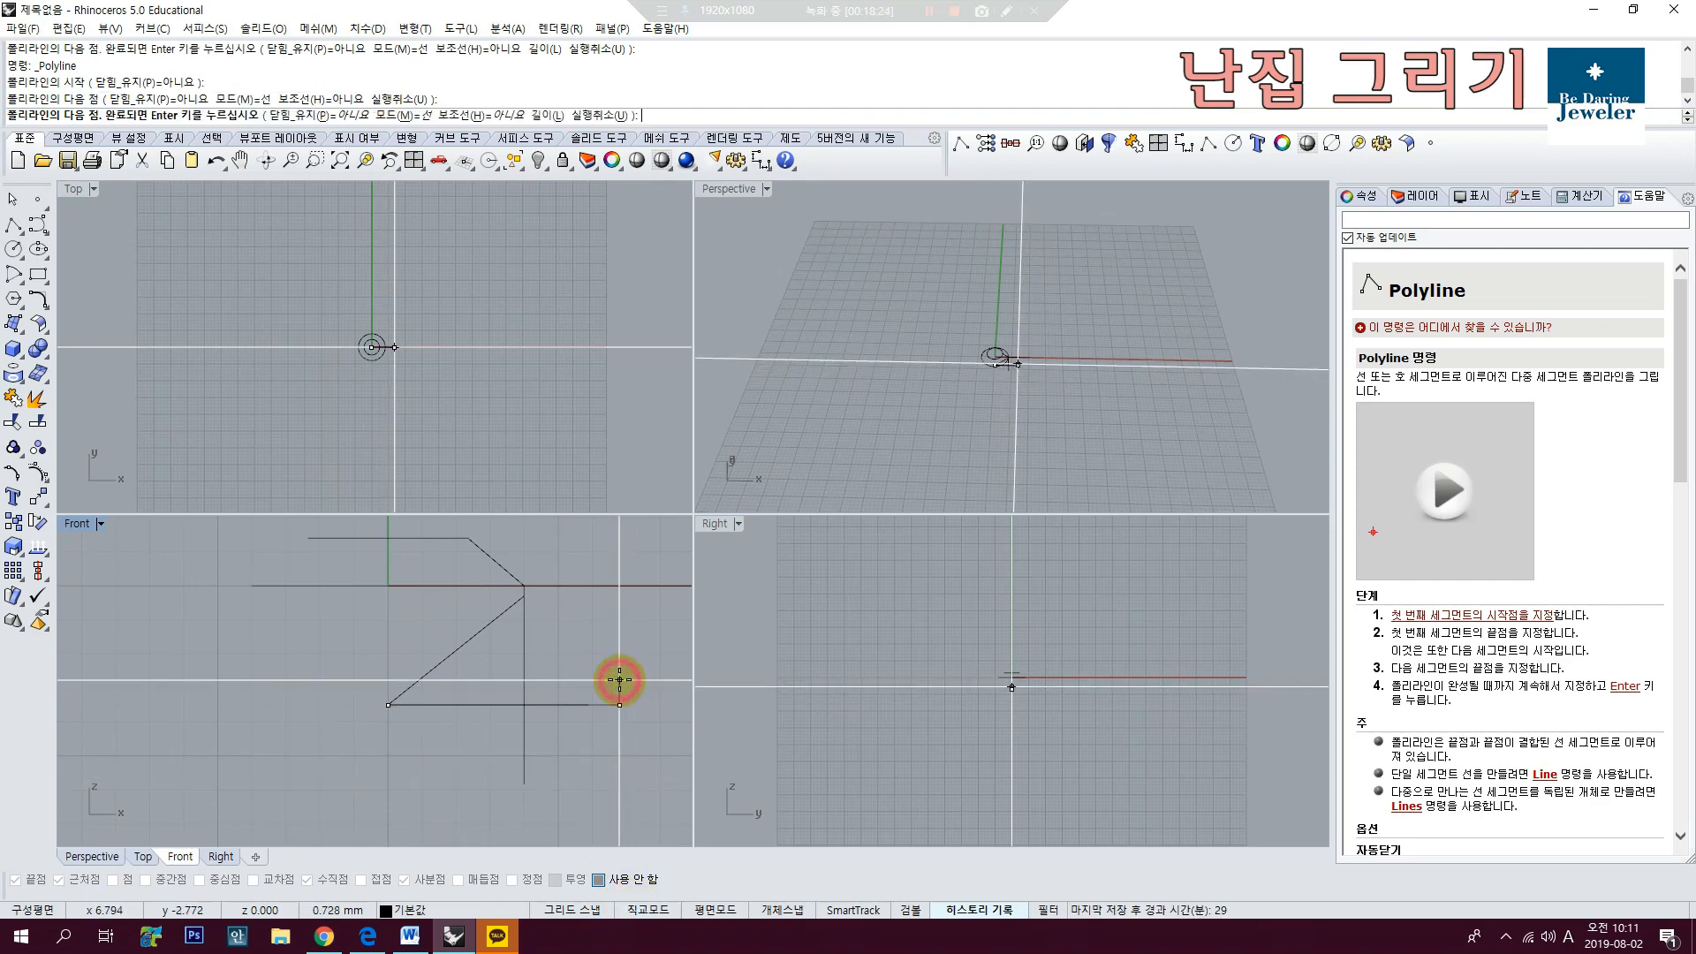
right_click(616, 781)
click(617, 702)
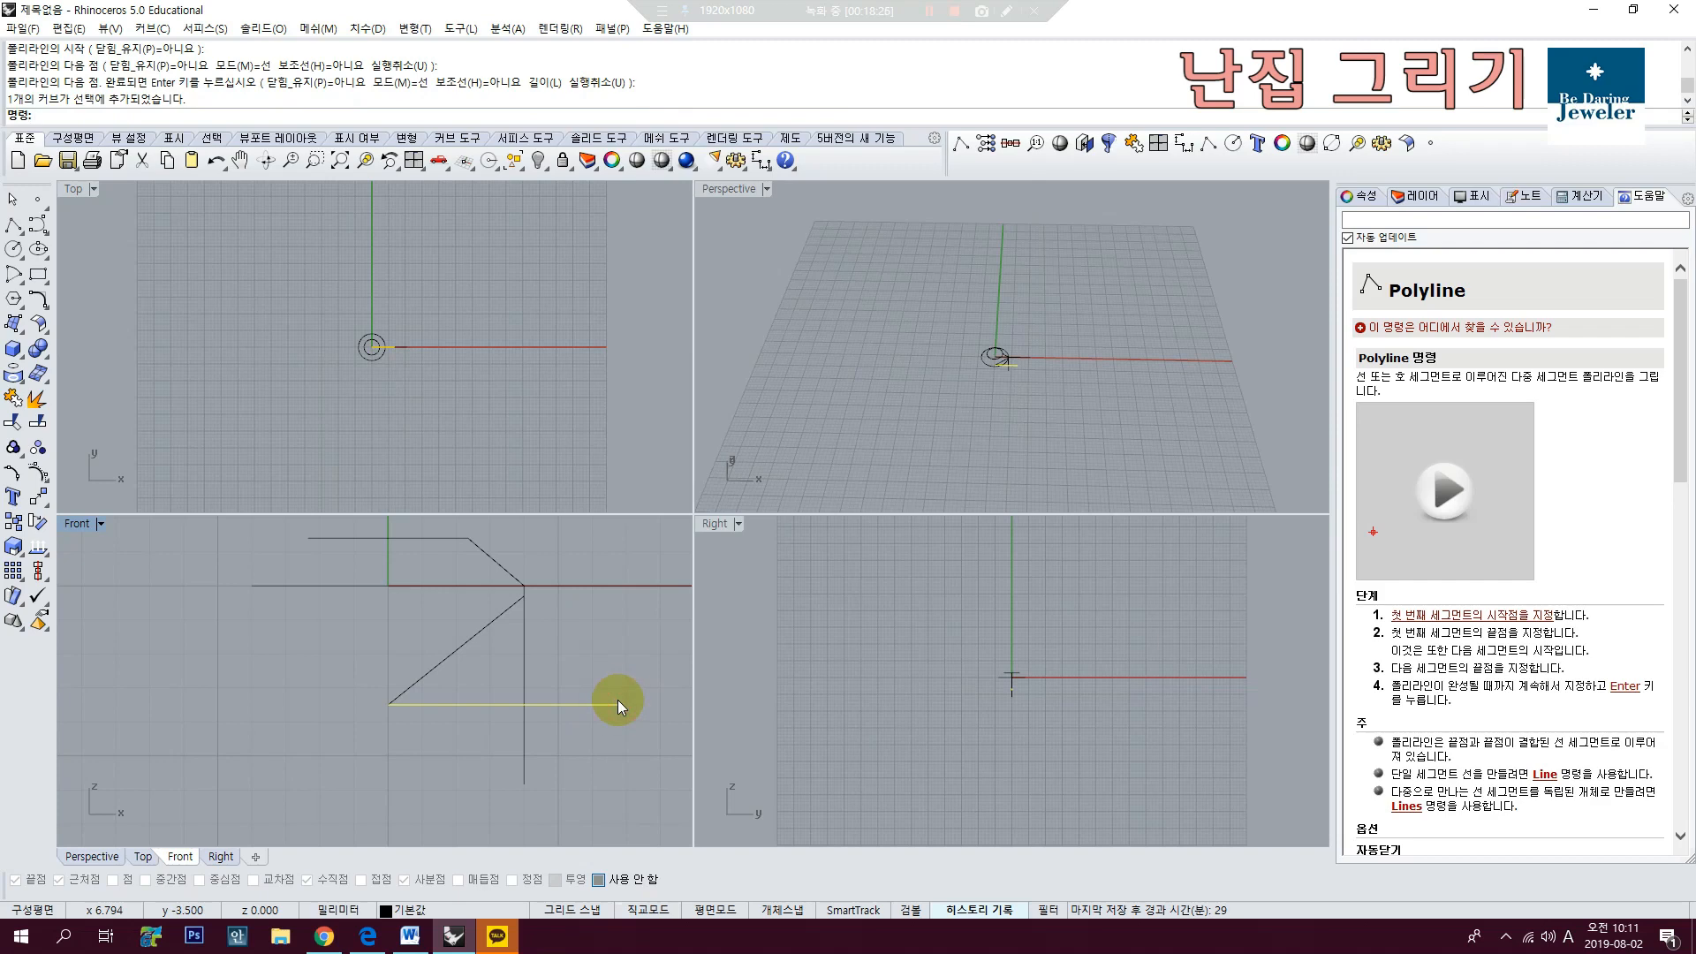
key(Delete)
Step: Trim the overhanging ends of the vertical and horizontal lines so they meet in a corner
drag(583, 753, 498, 691)
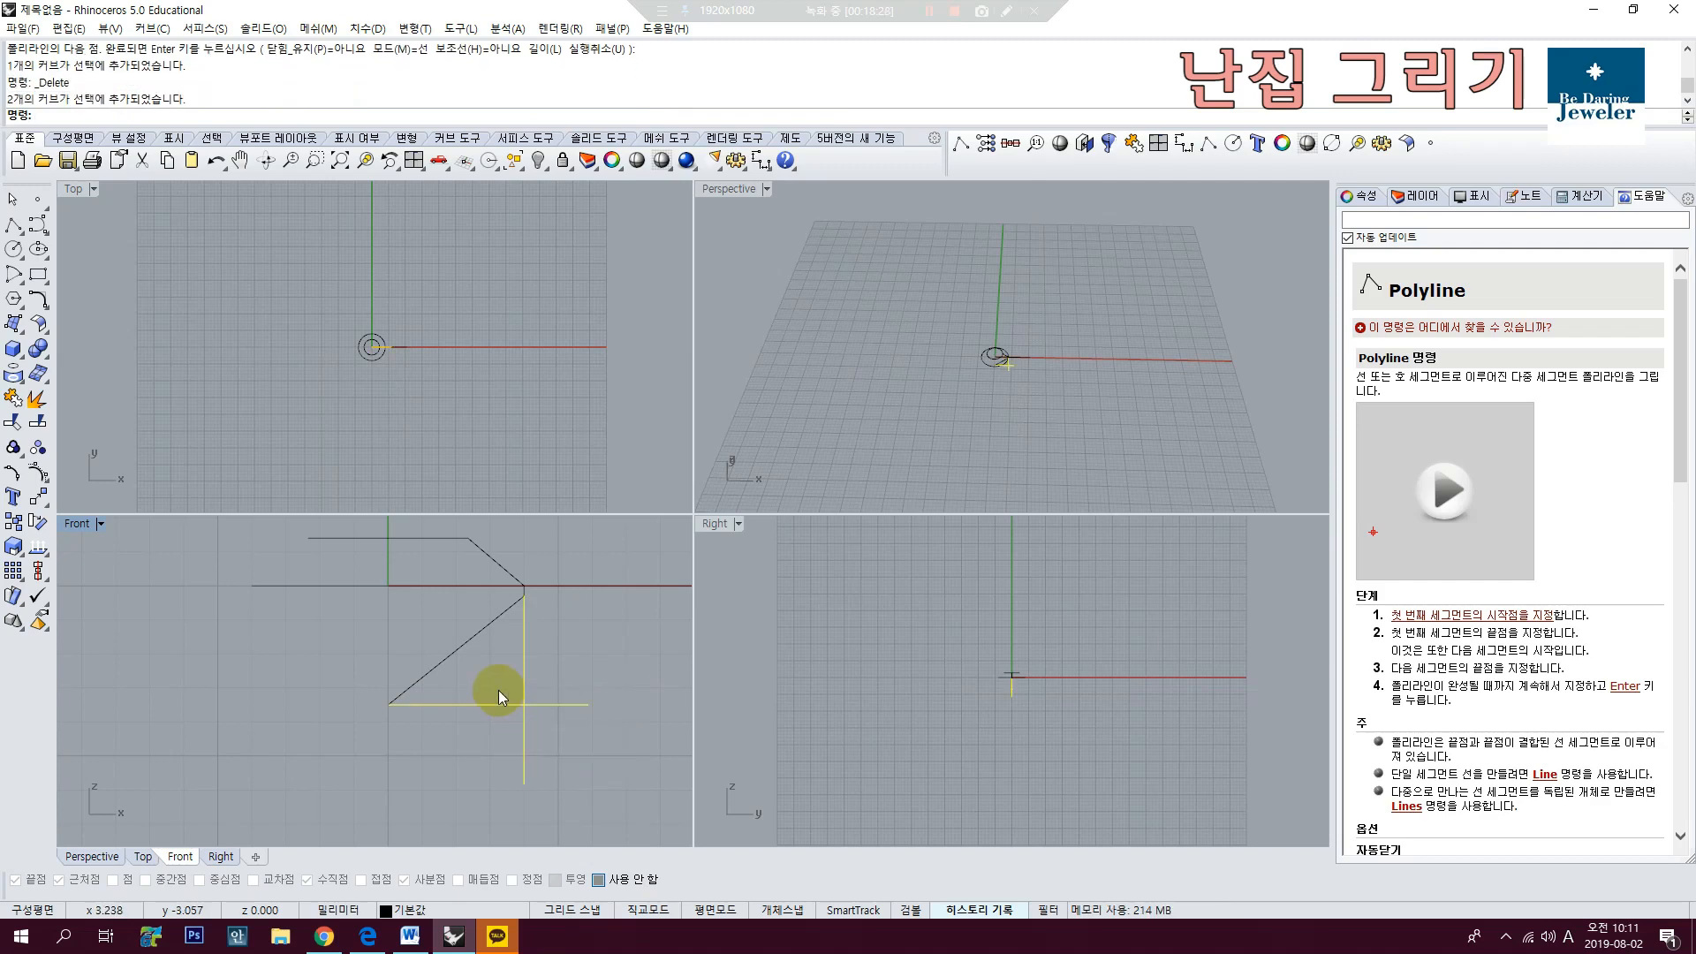
click(13, 422)
click(523, 750)
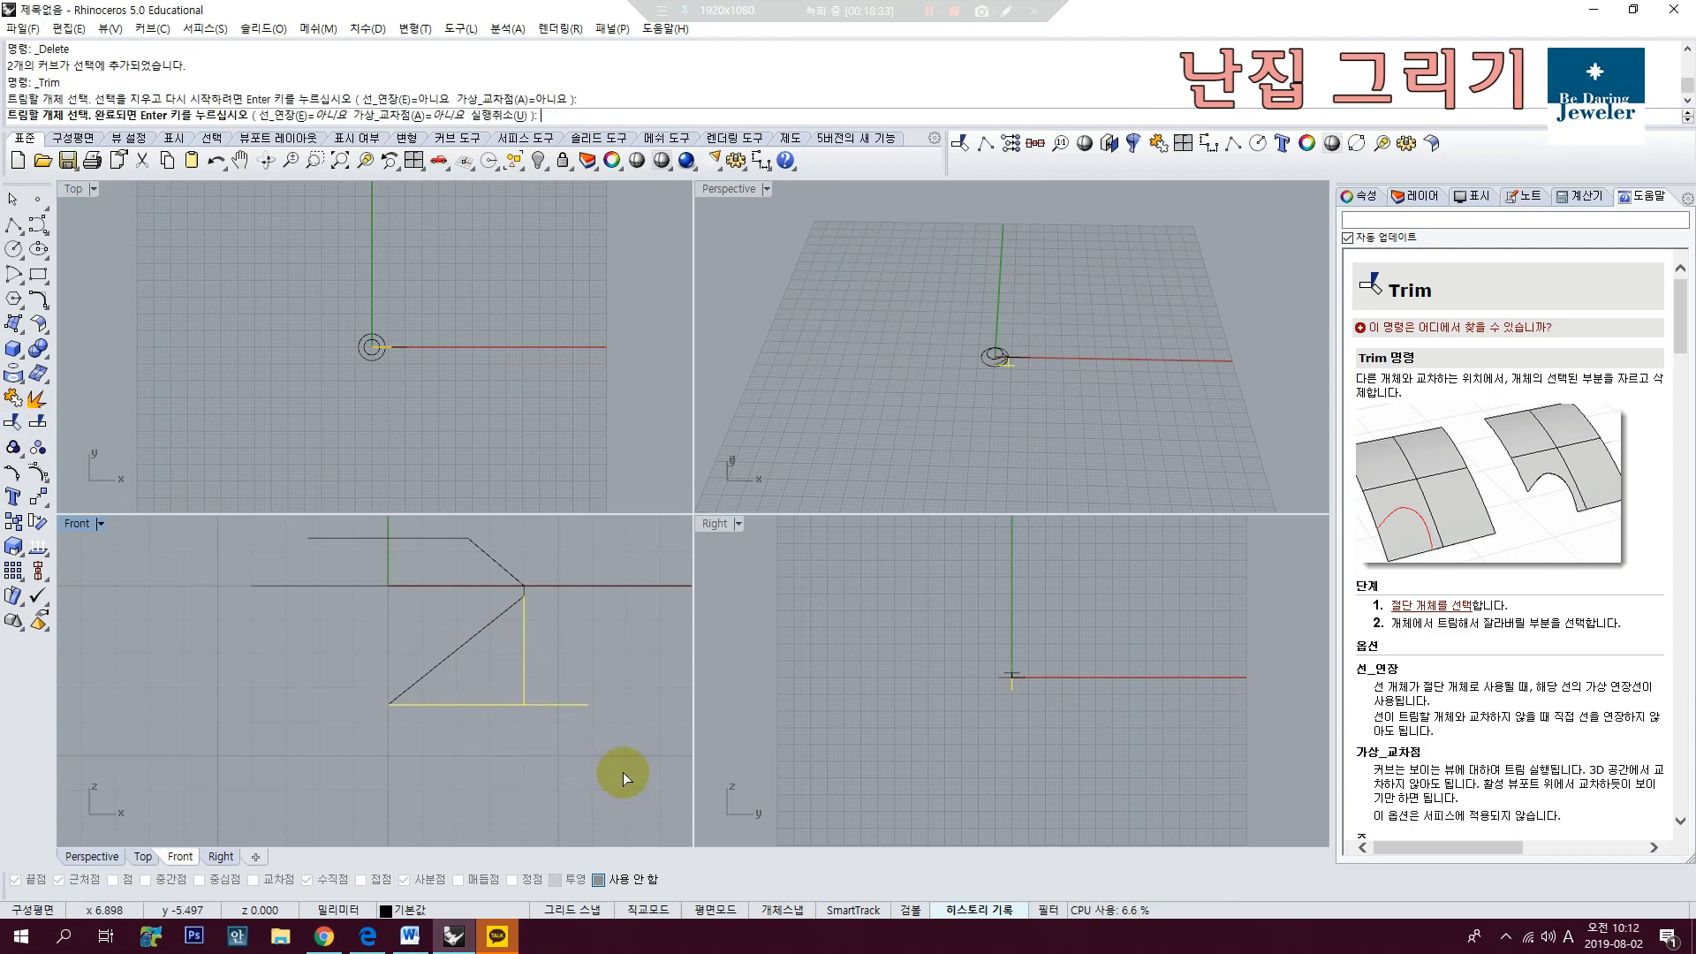
click(544, 704)
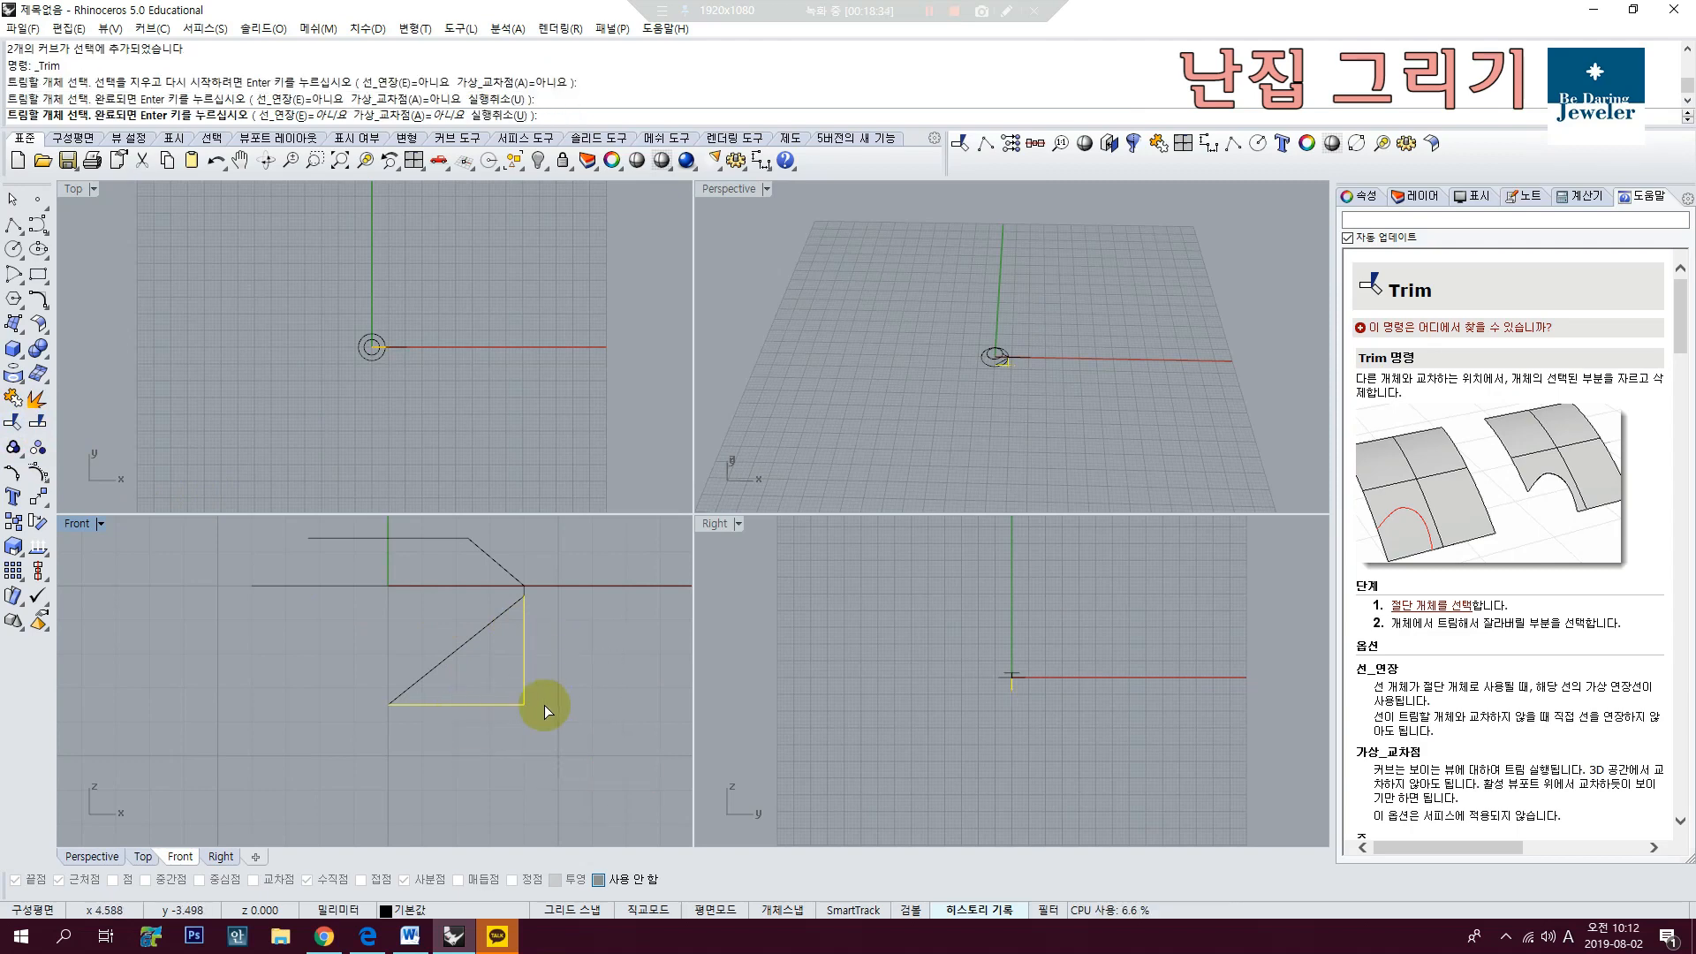
right_click(544, 705)
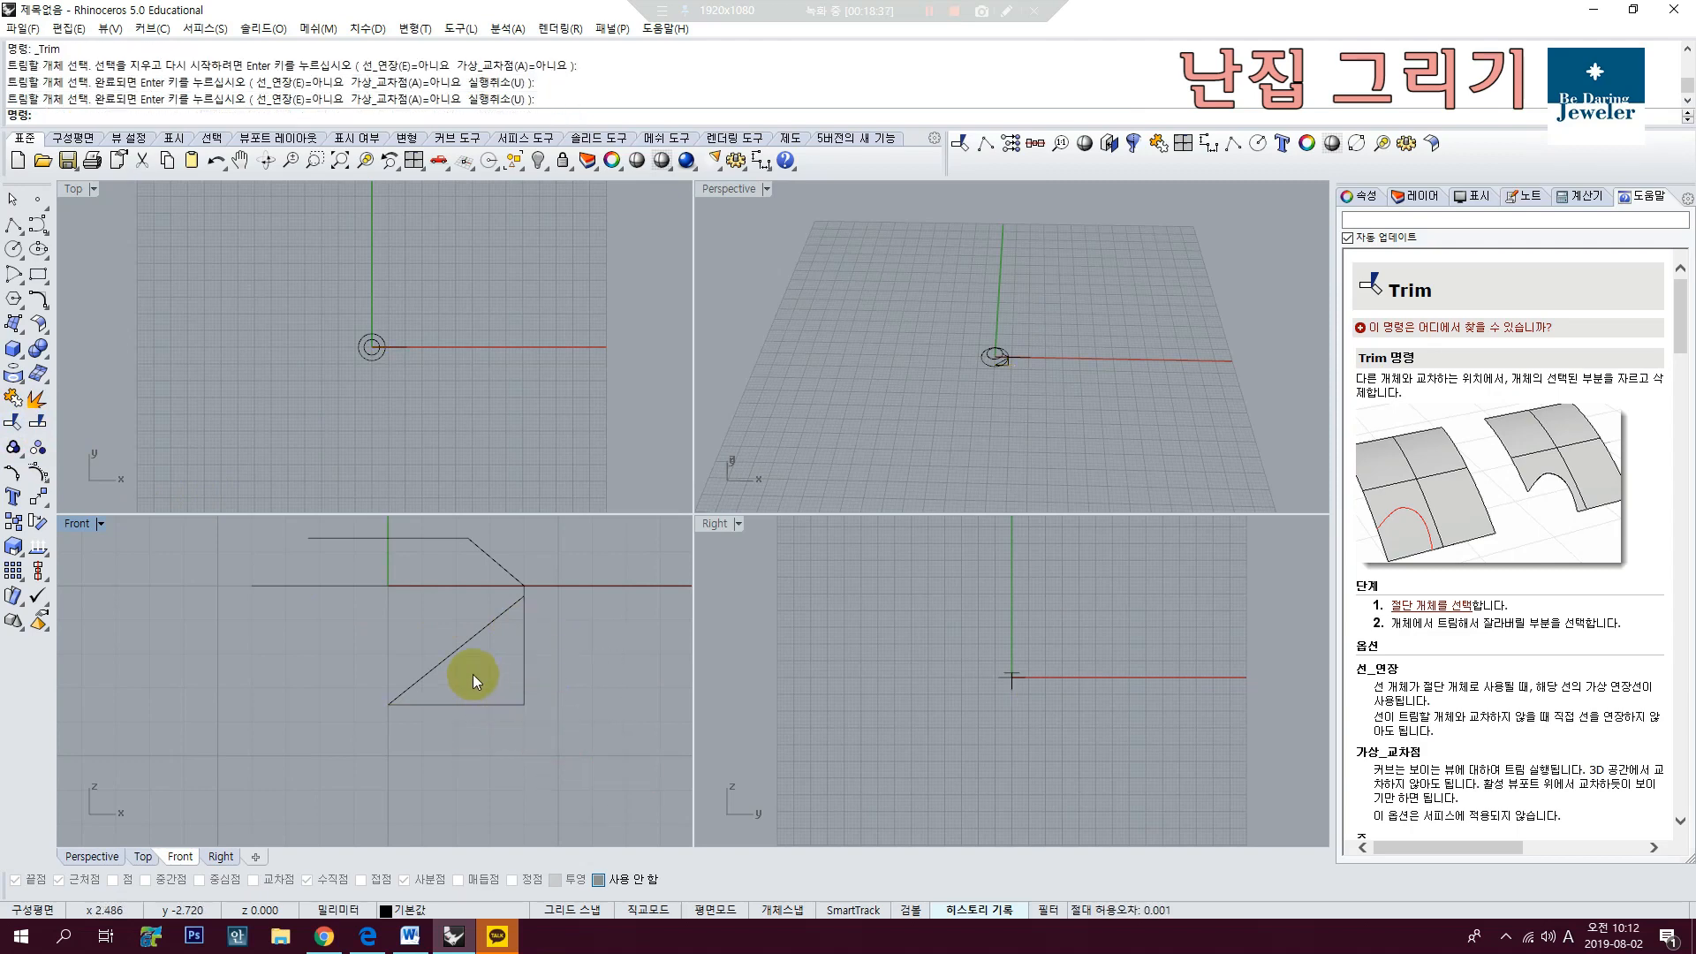
Step: Join the horizontal and vertical lines below the stone into one open curve
click(473, 704)
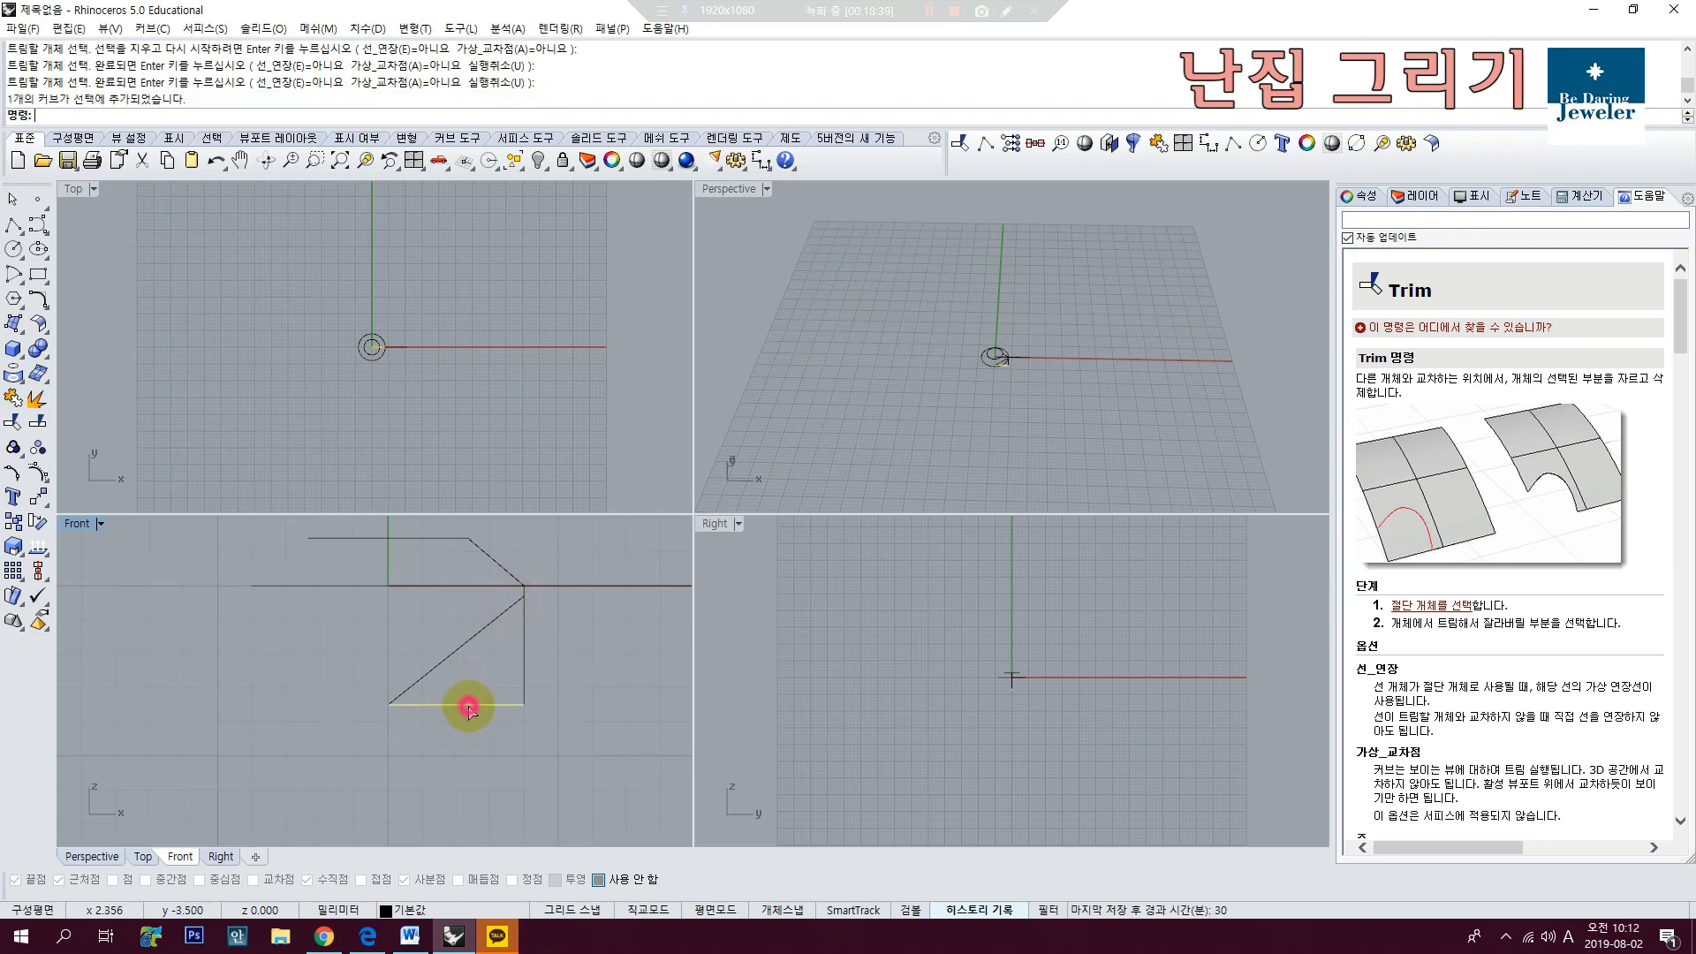
click(522, 689)
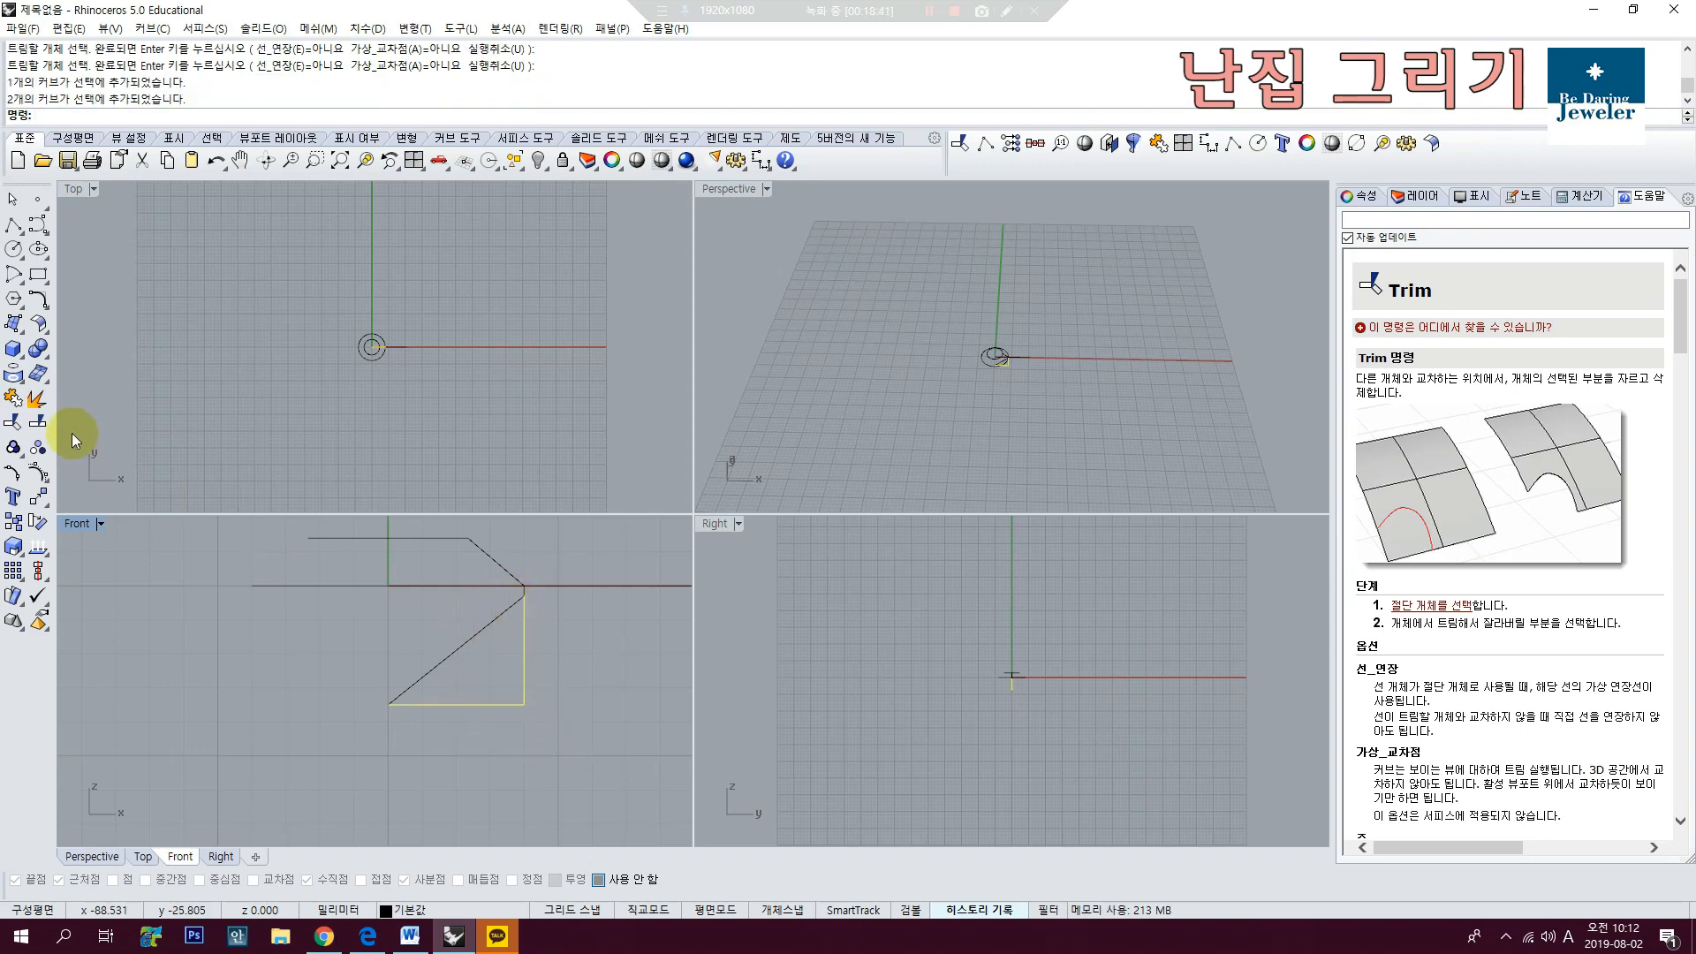
click(13, 397)
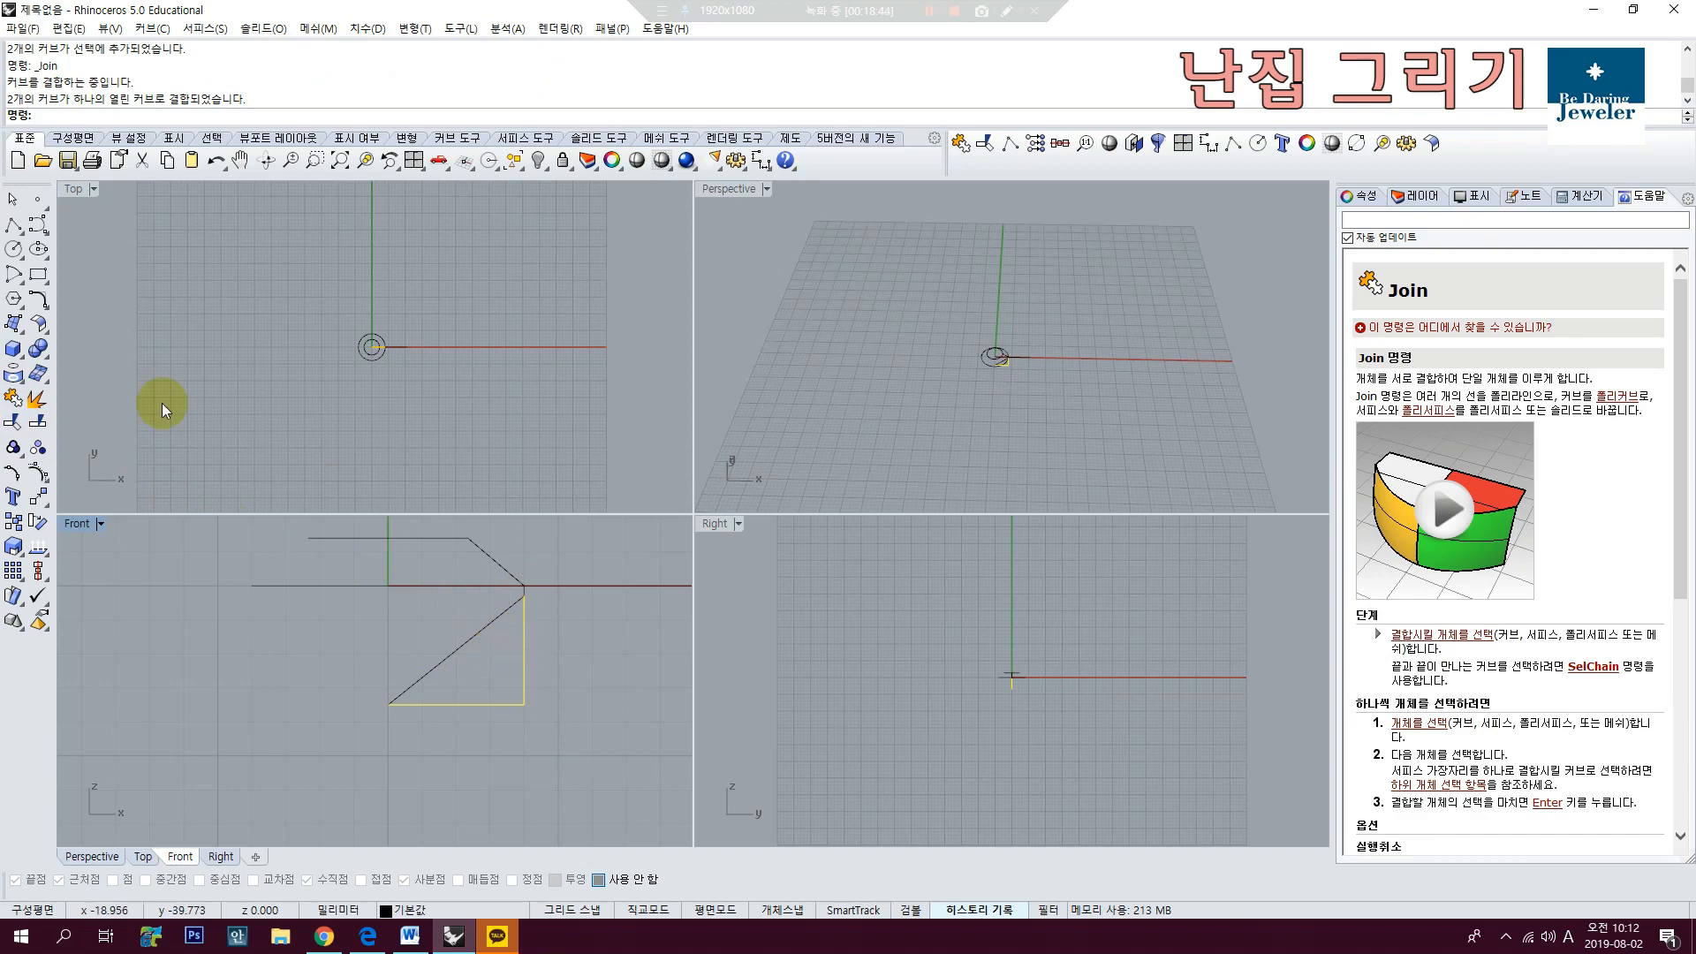
Step: Revolve the joined L-shaped curve a full 360 degrees around the vertical axis through the pavilion tip
click(1158, 143)
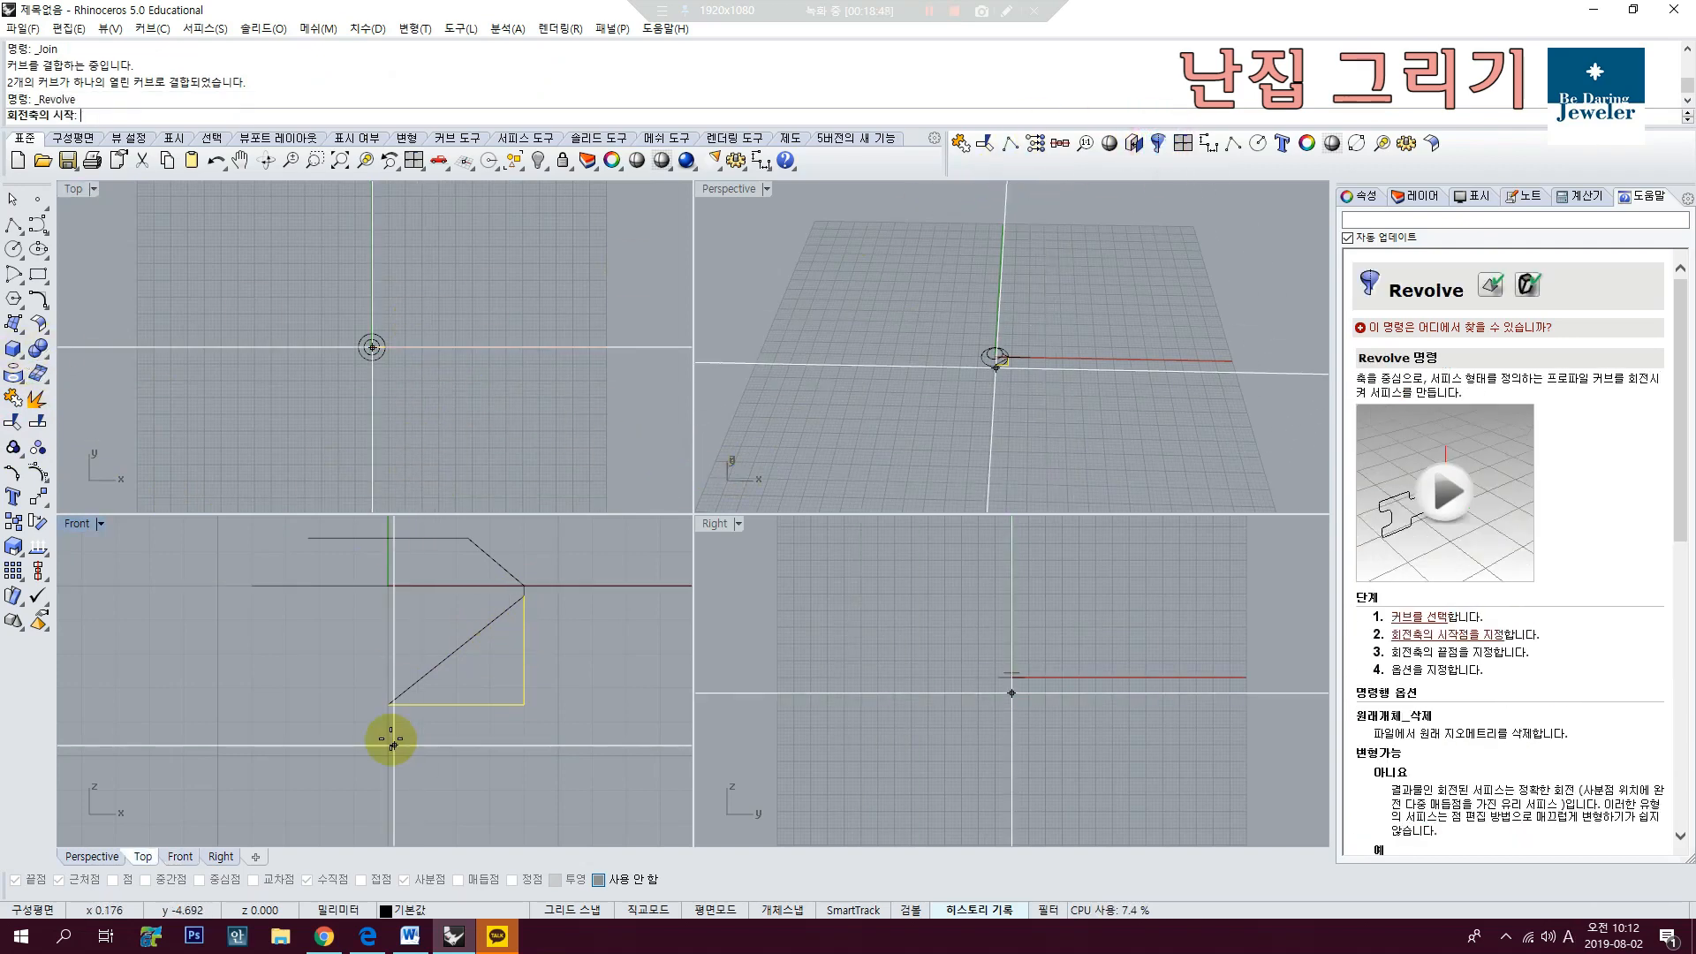
click(387, 704)
click(388, 552)
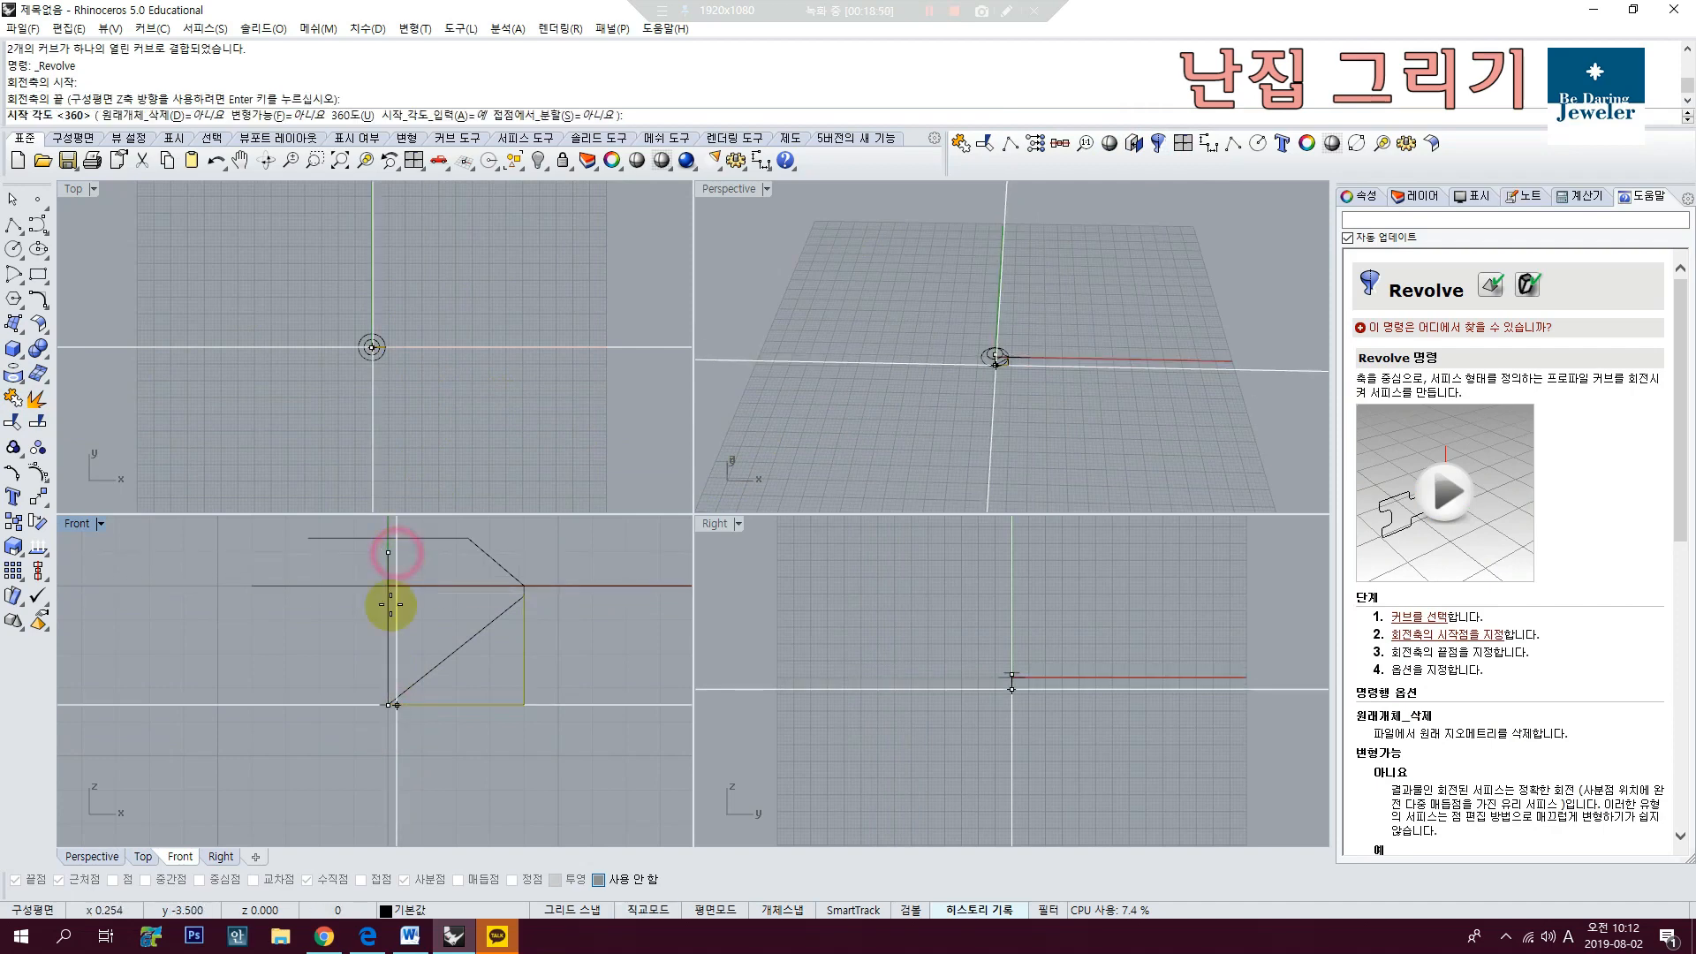
scroll(384, 344, up, 5)
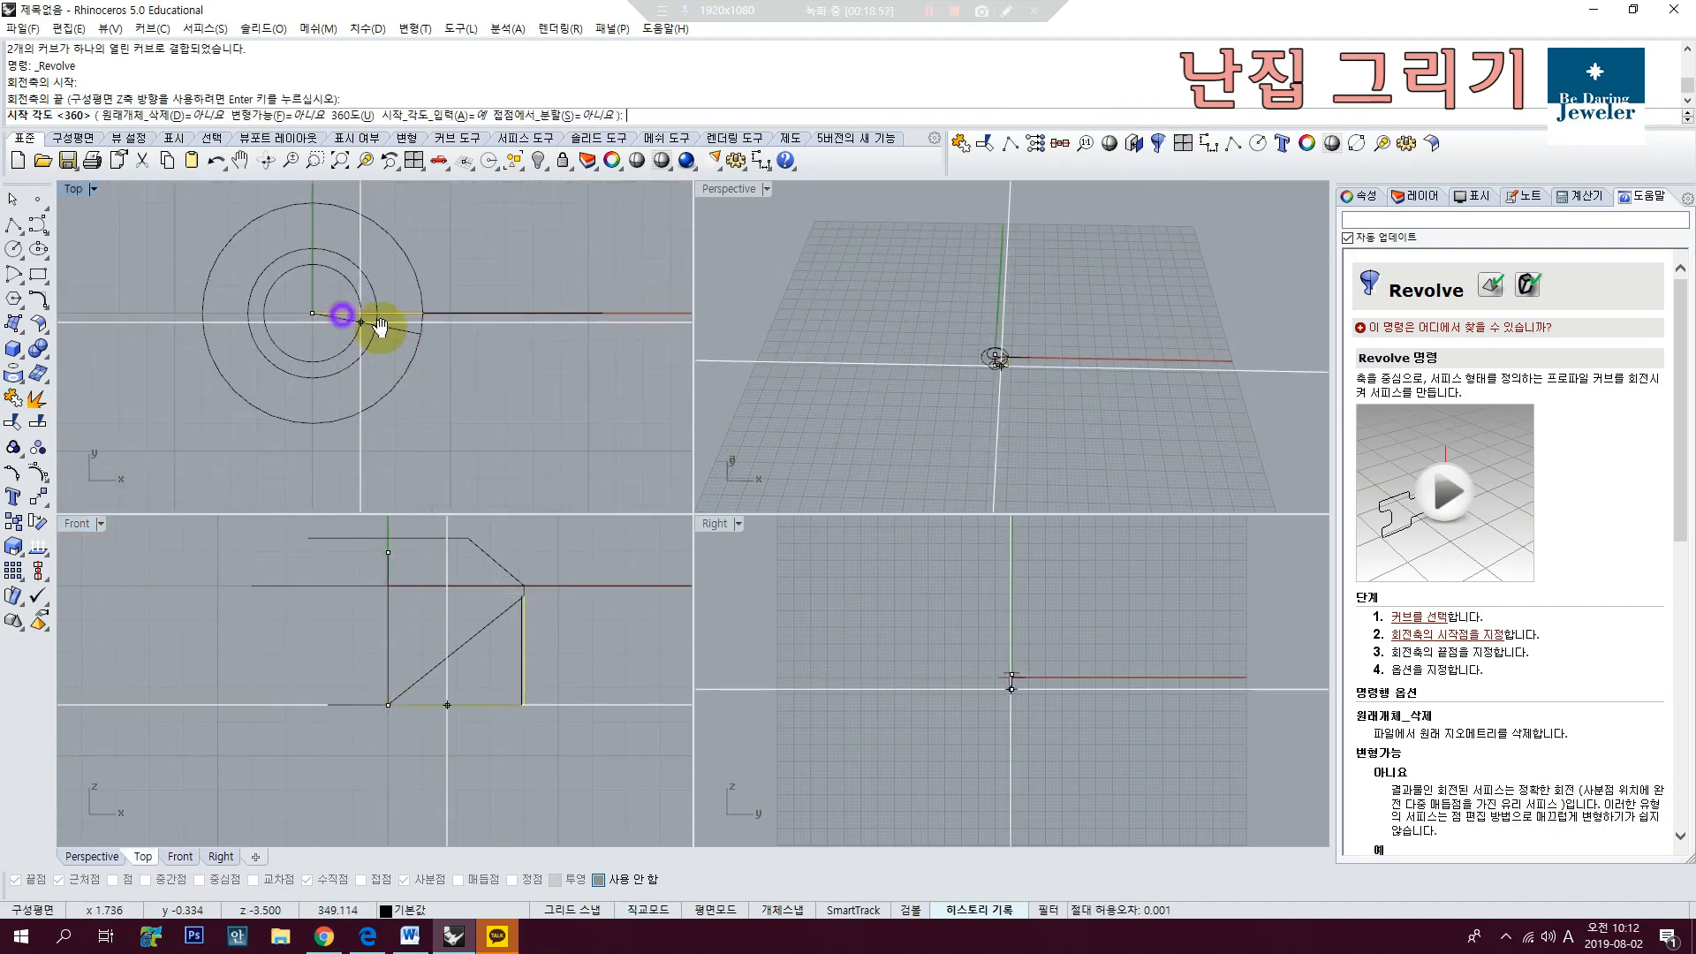
scroll(586, 336, down, 5)
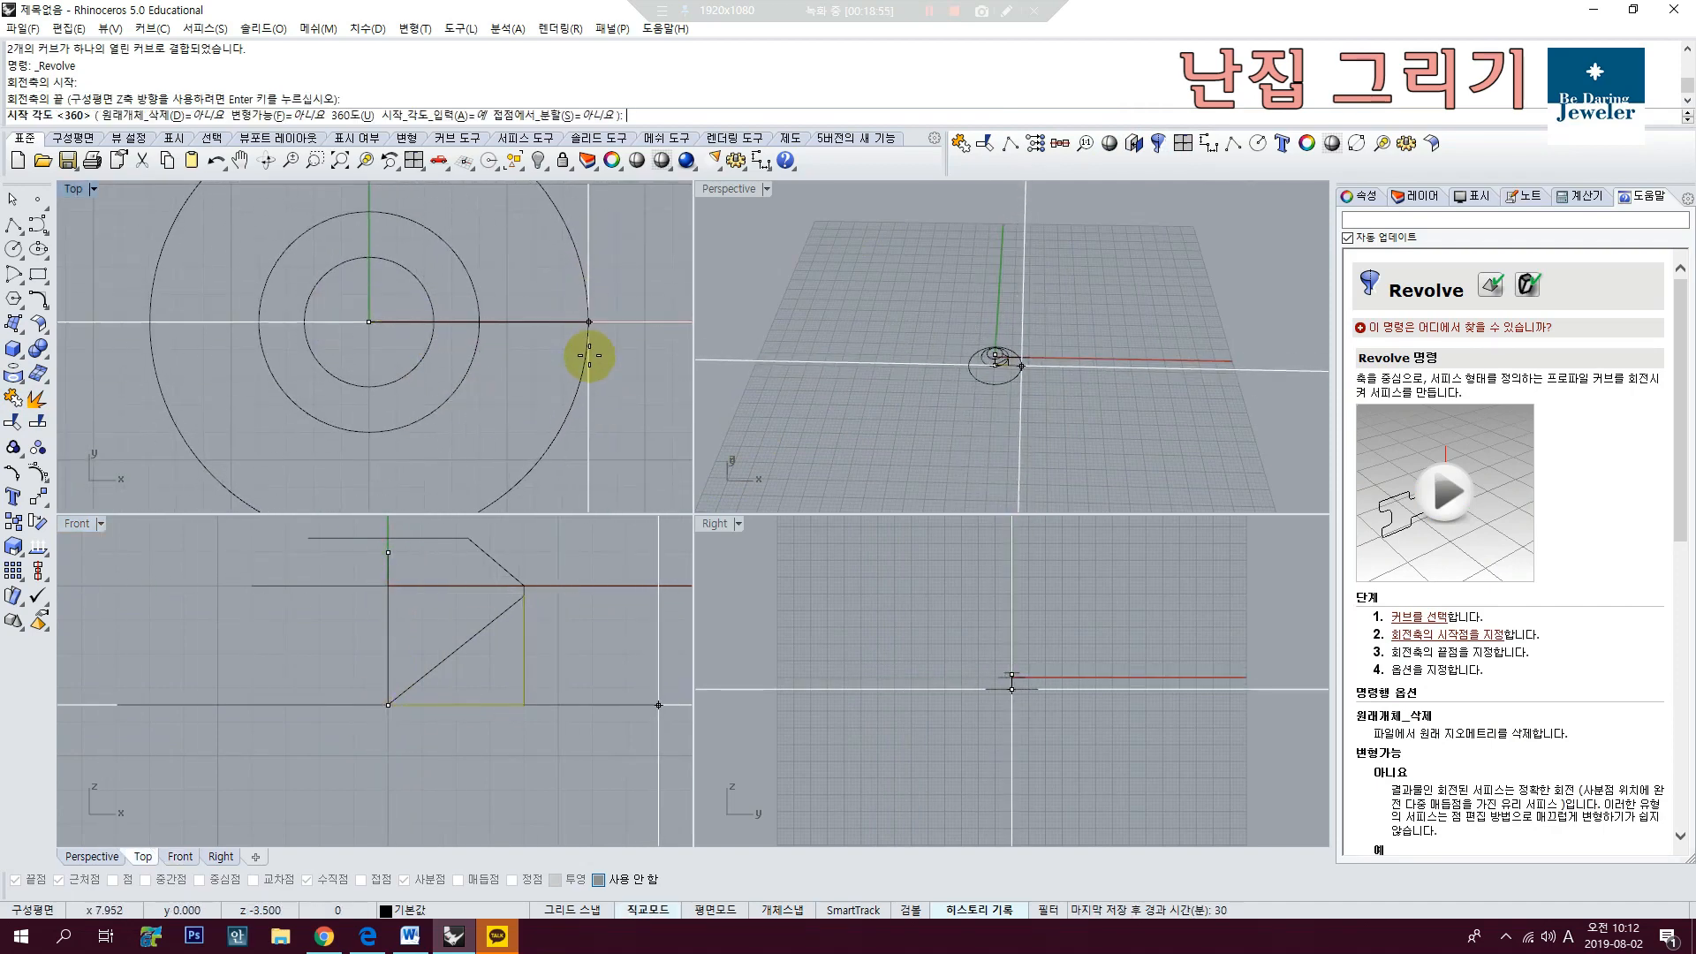
click(610, 325)
scroll(596, 353, down, 2)
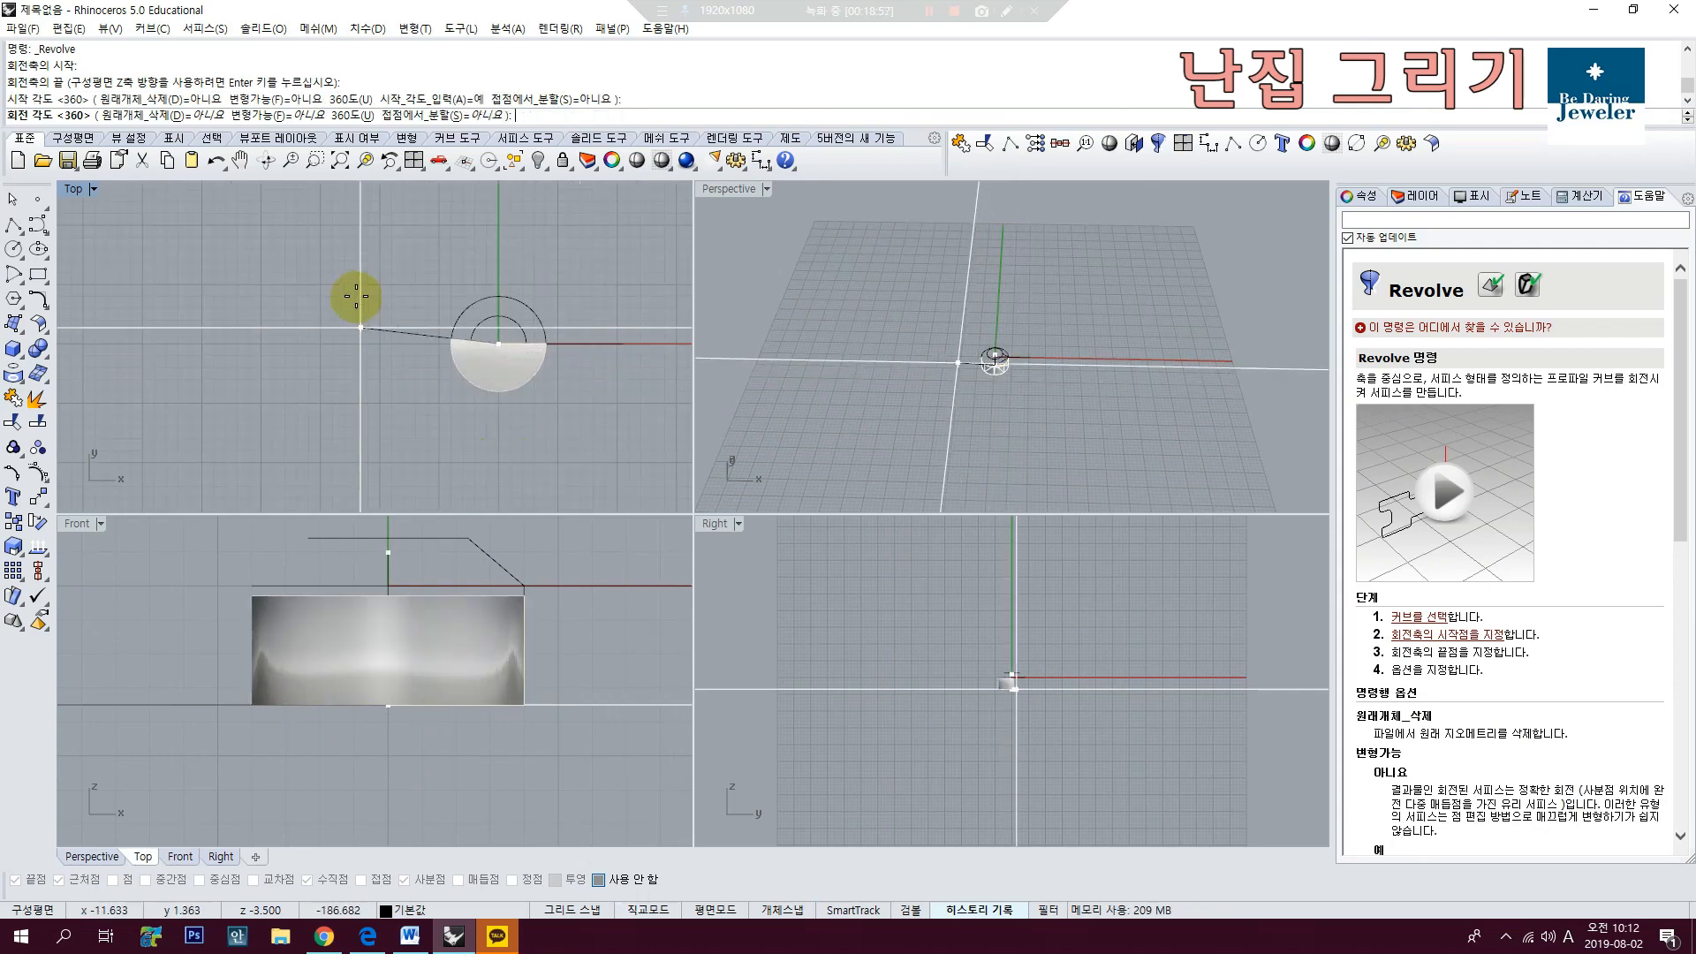
mouse_move(560, 371)
right_down()
mouse_move(425, 391)
mouse_move(492, 386)
mouse_move(481, 363)
mouse_move(360, 394)
mouse_move(451, 365)
right_up()
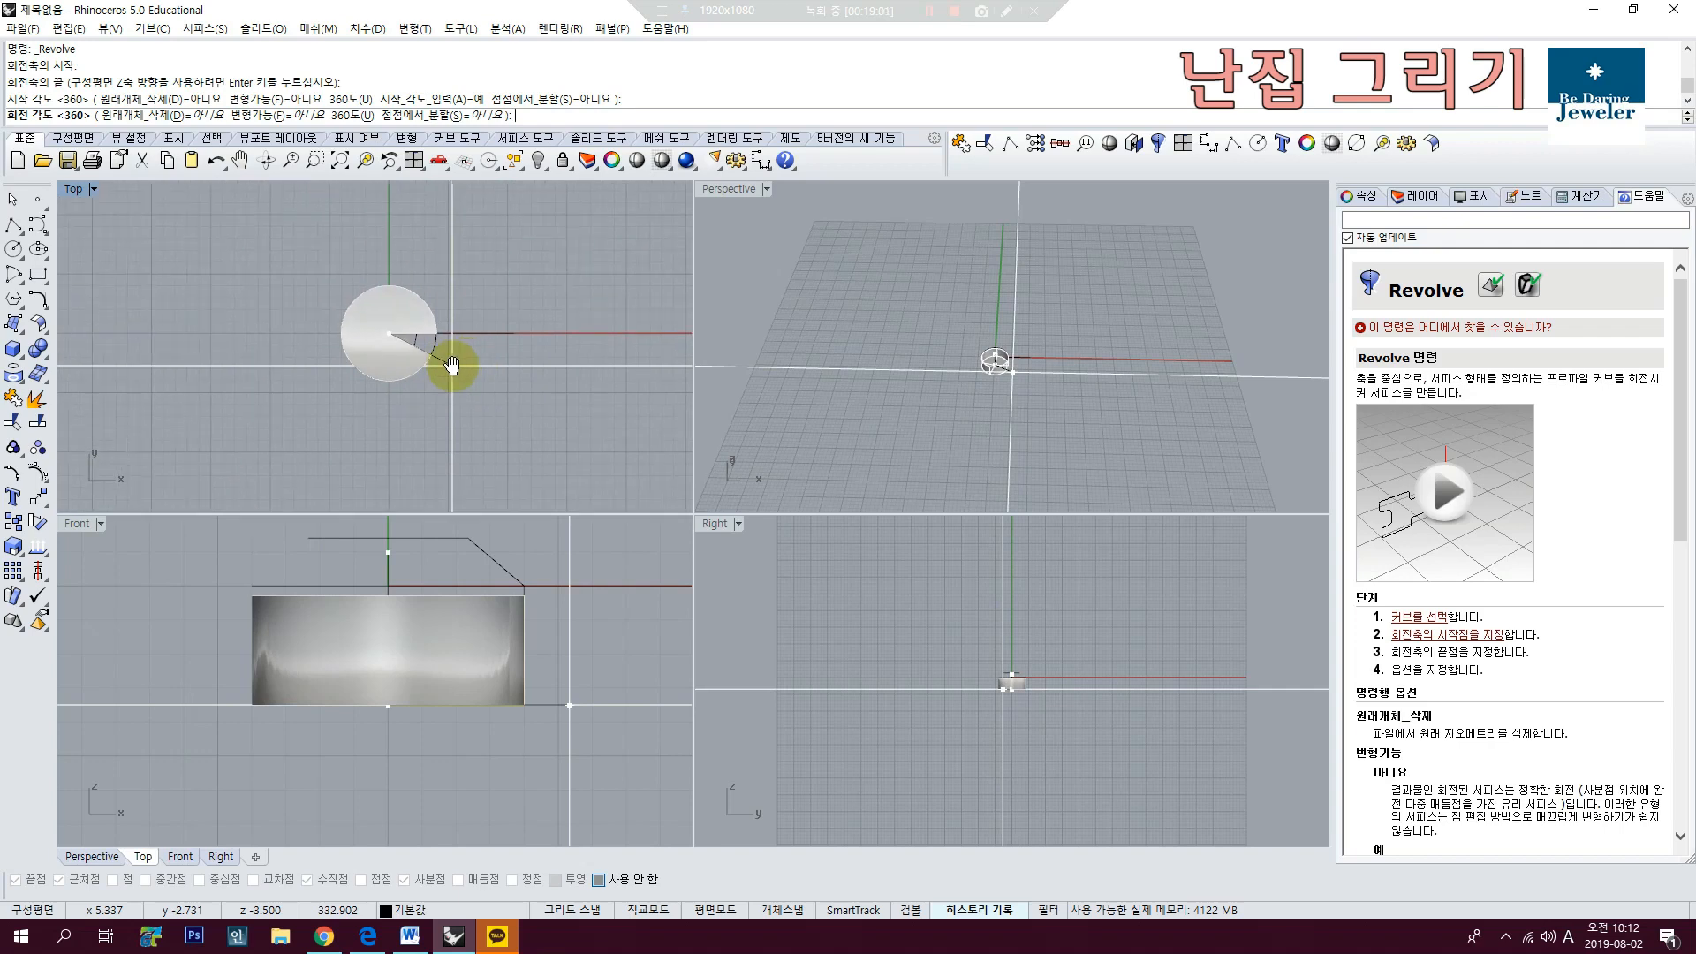
right_click(518, 342)
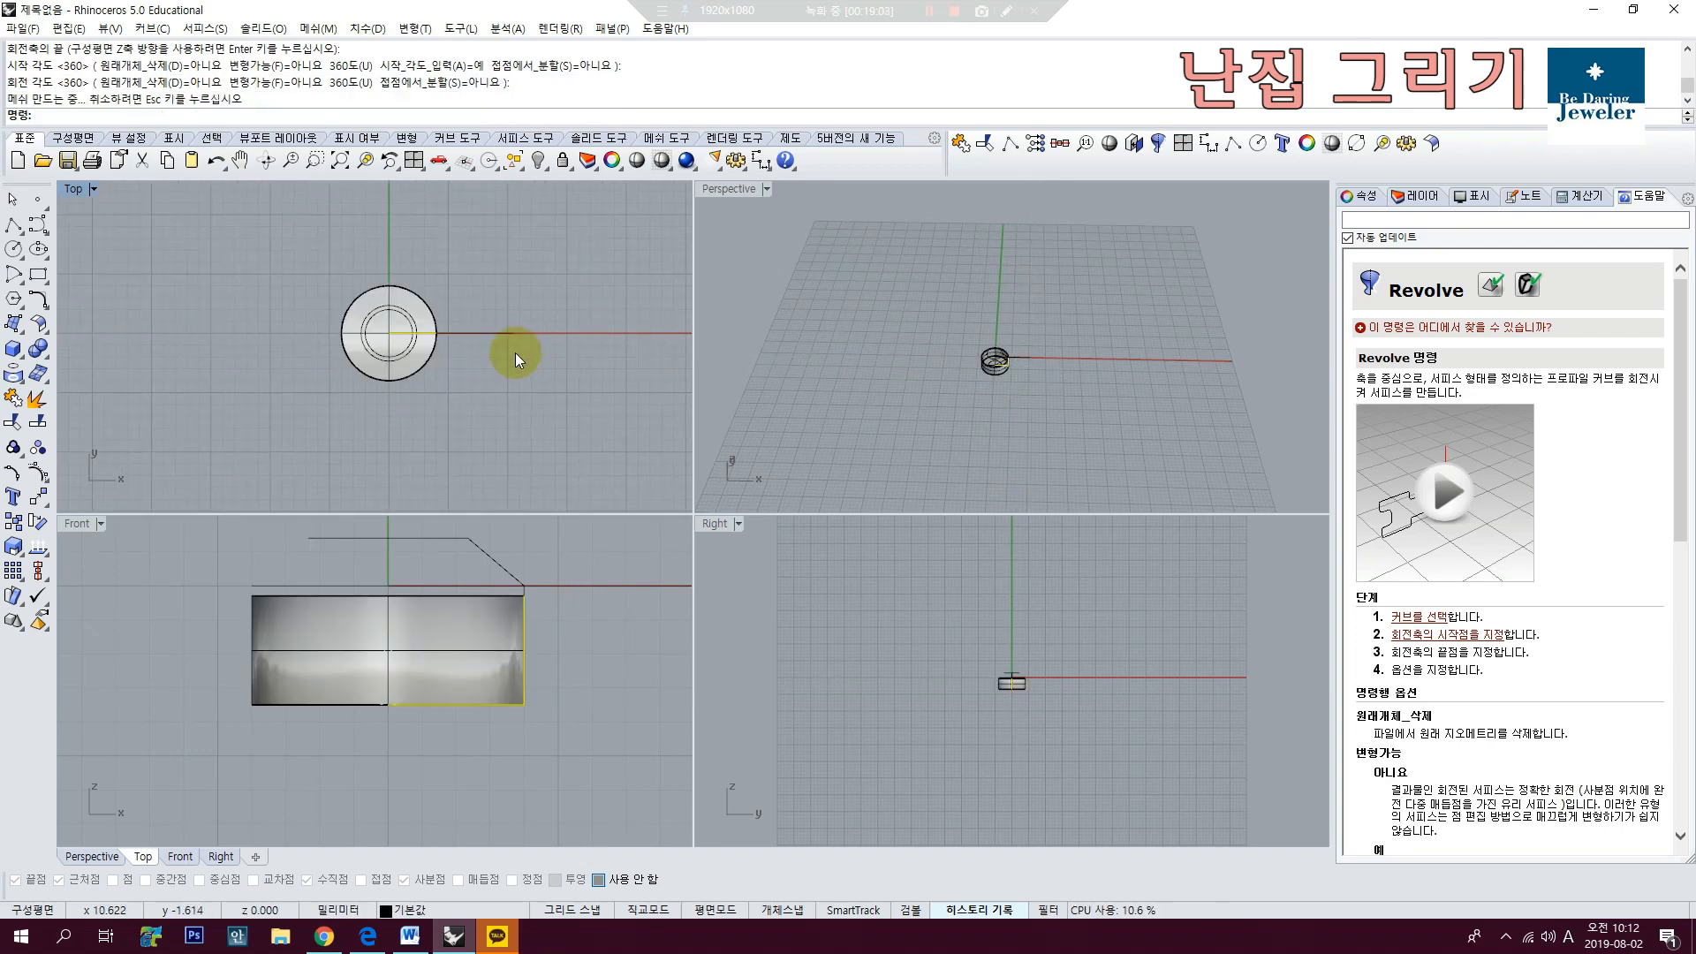
Step: Inspect the revolved cup from above in perspective and delete it, keeping its profile curve
click(606, 666)
scroll(1010, 362, up, 10)
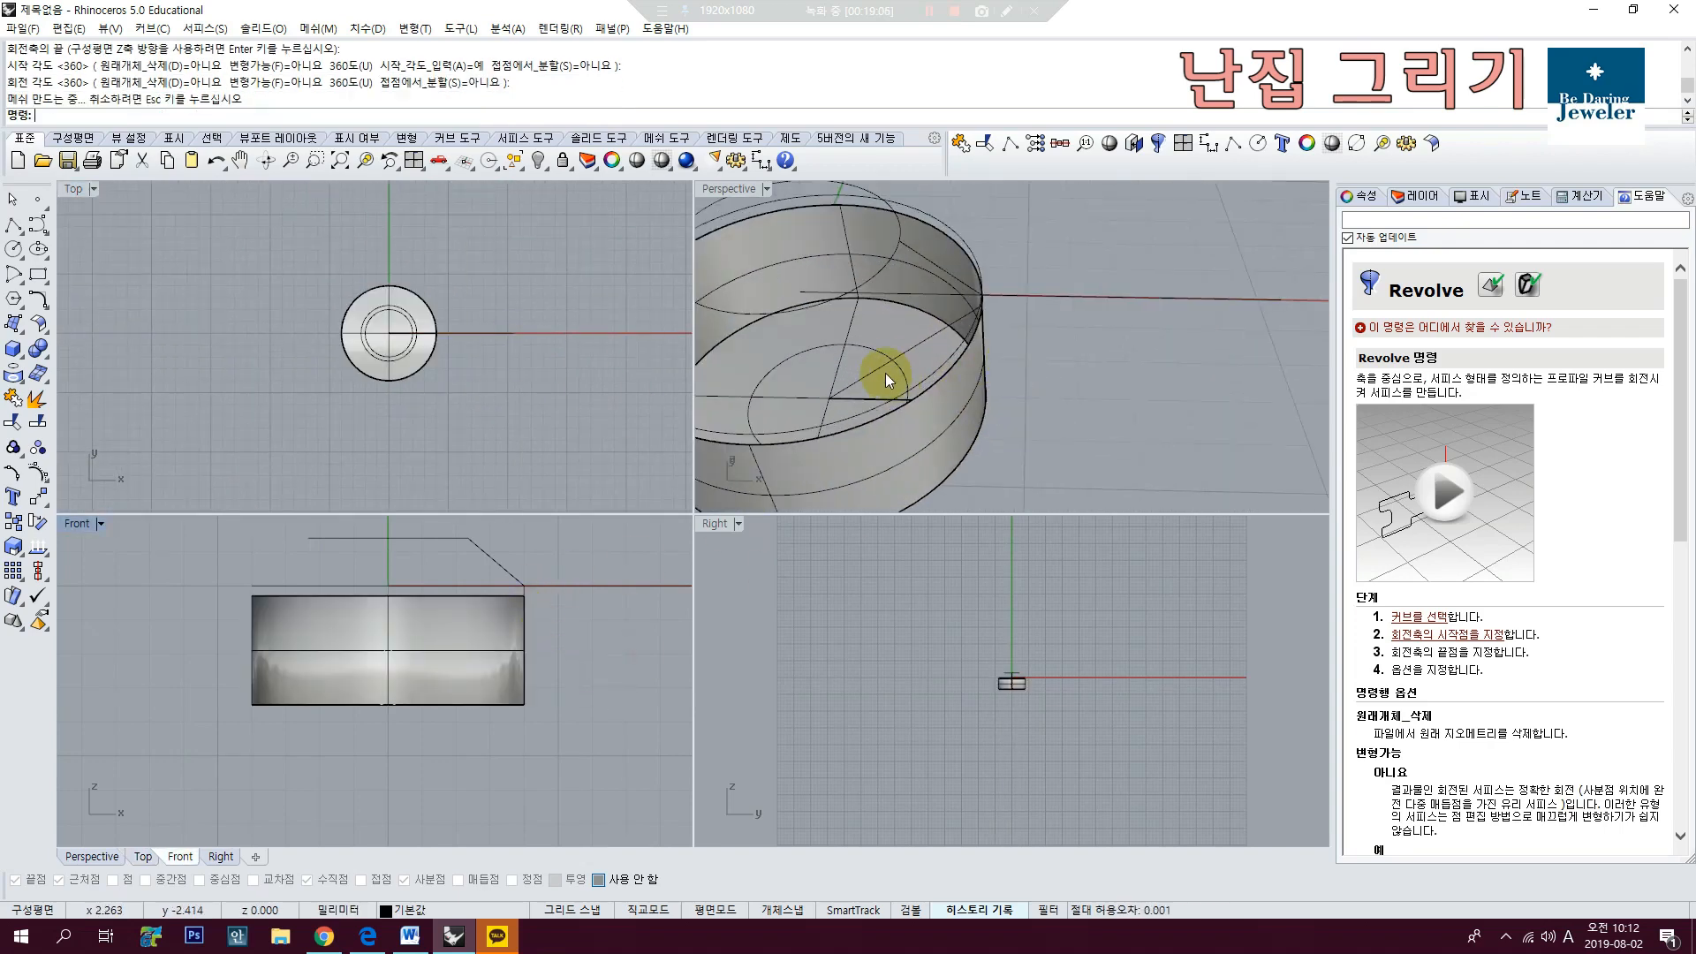
right_drag(934, 395, 1024, 373)
click(1110, 362)
key(Delete)
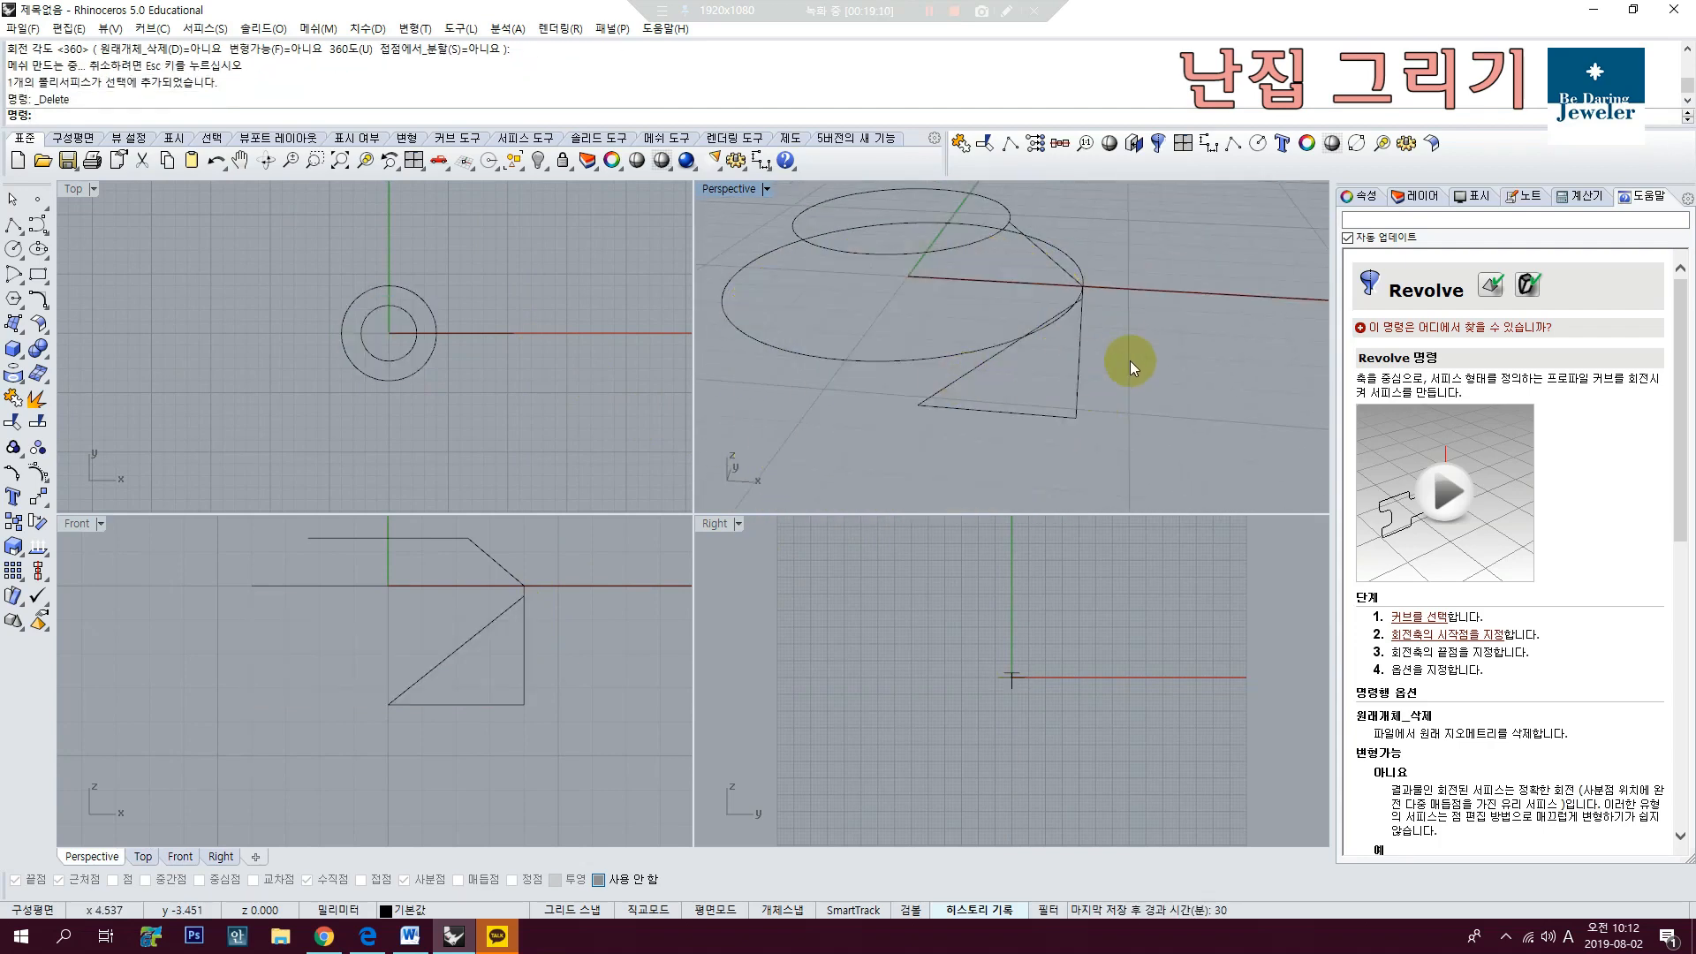
right_drag(1130, 360, 1131, 320)
click(1131, 413)
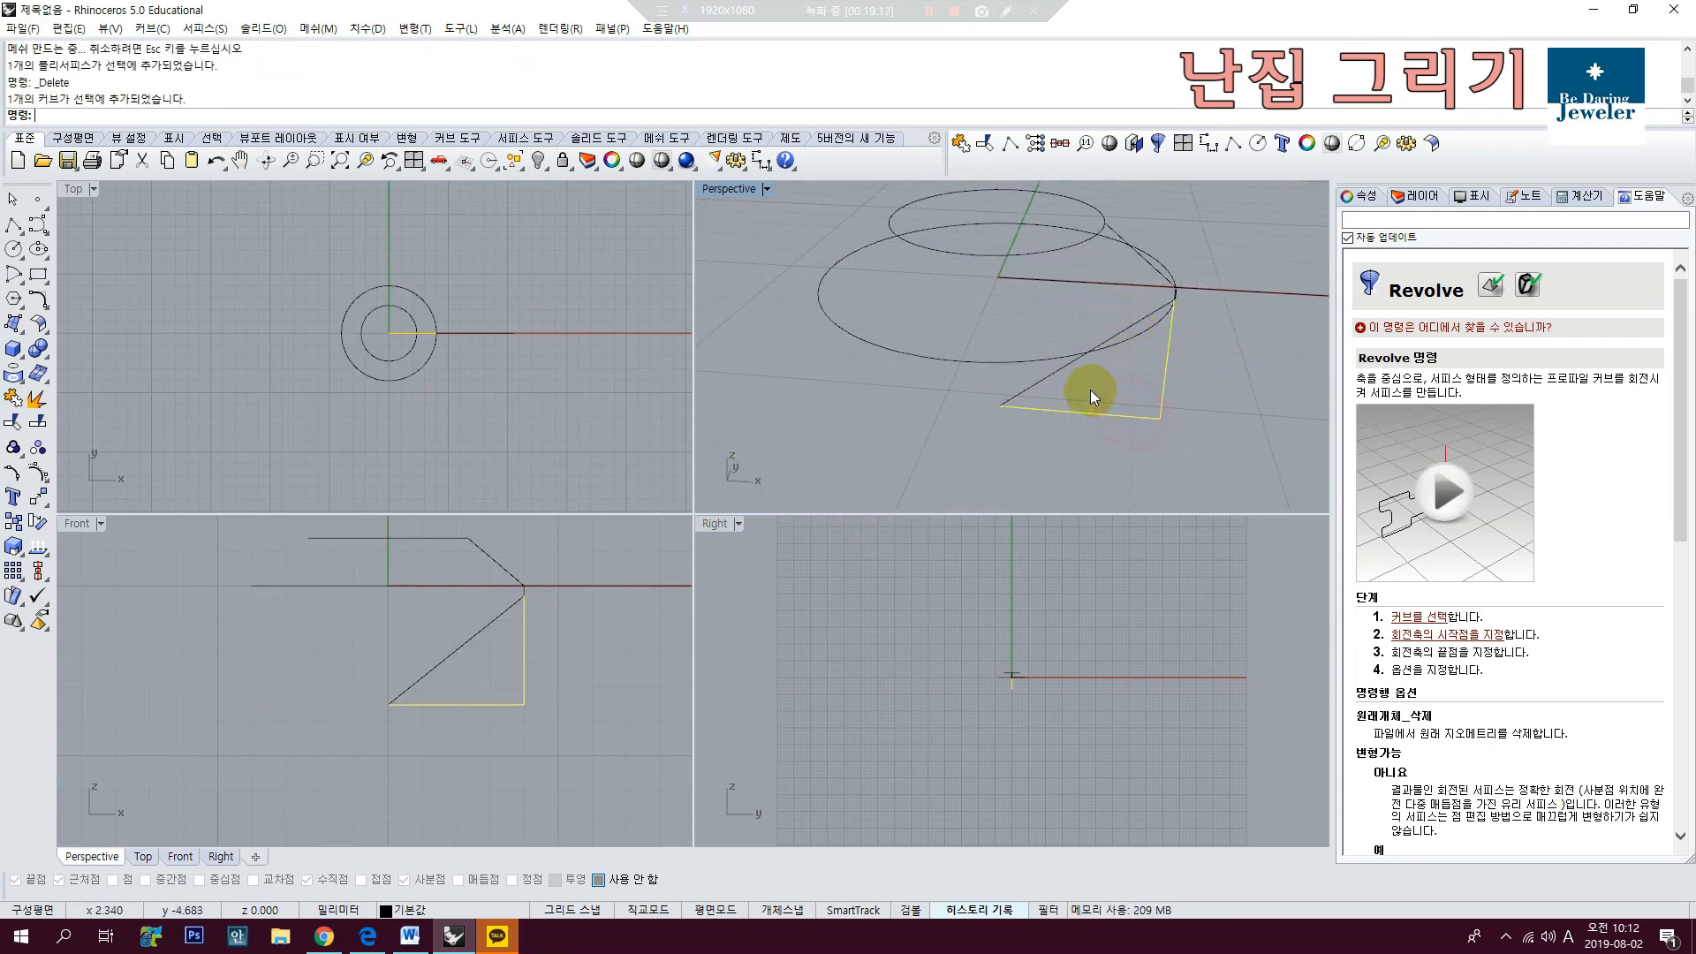
scroll(450, 673, up, 2)
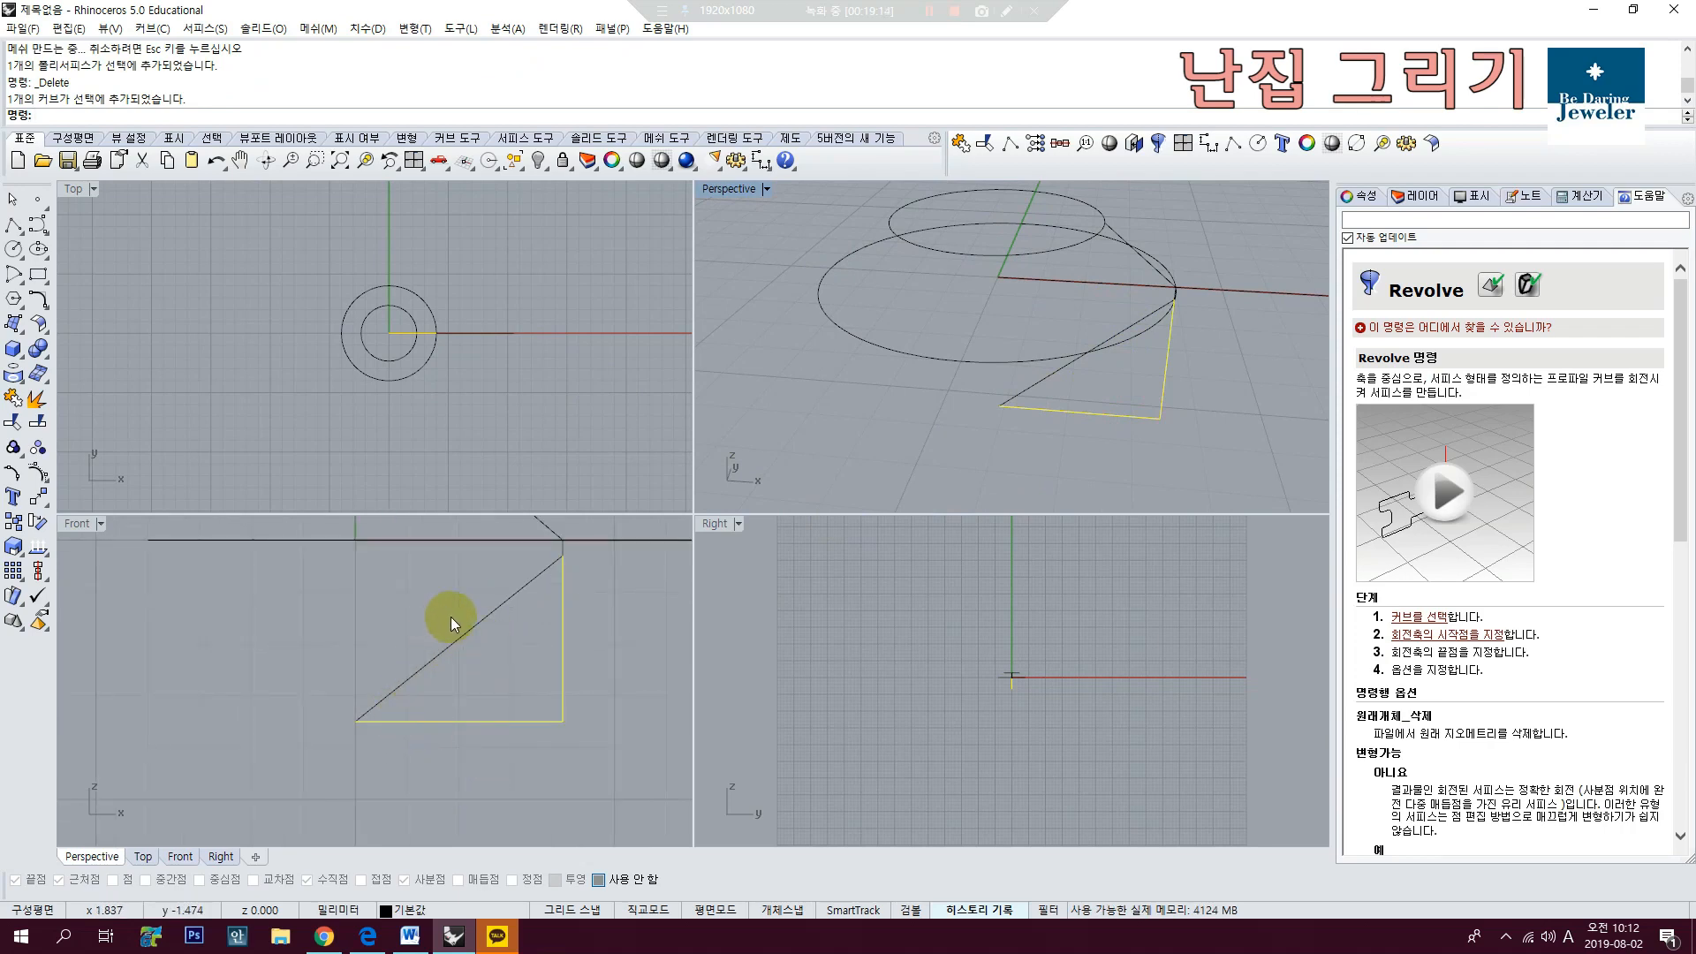
scroll(450, 617, down, 3)
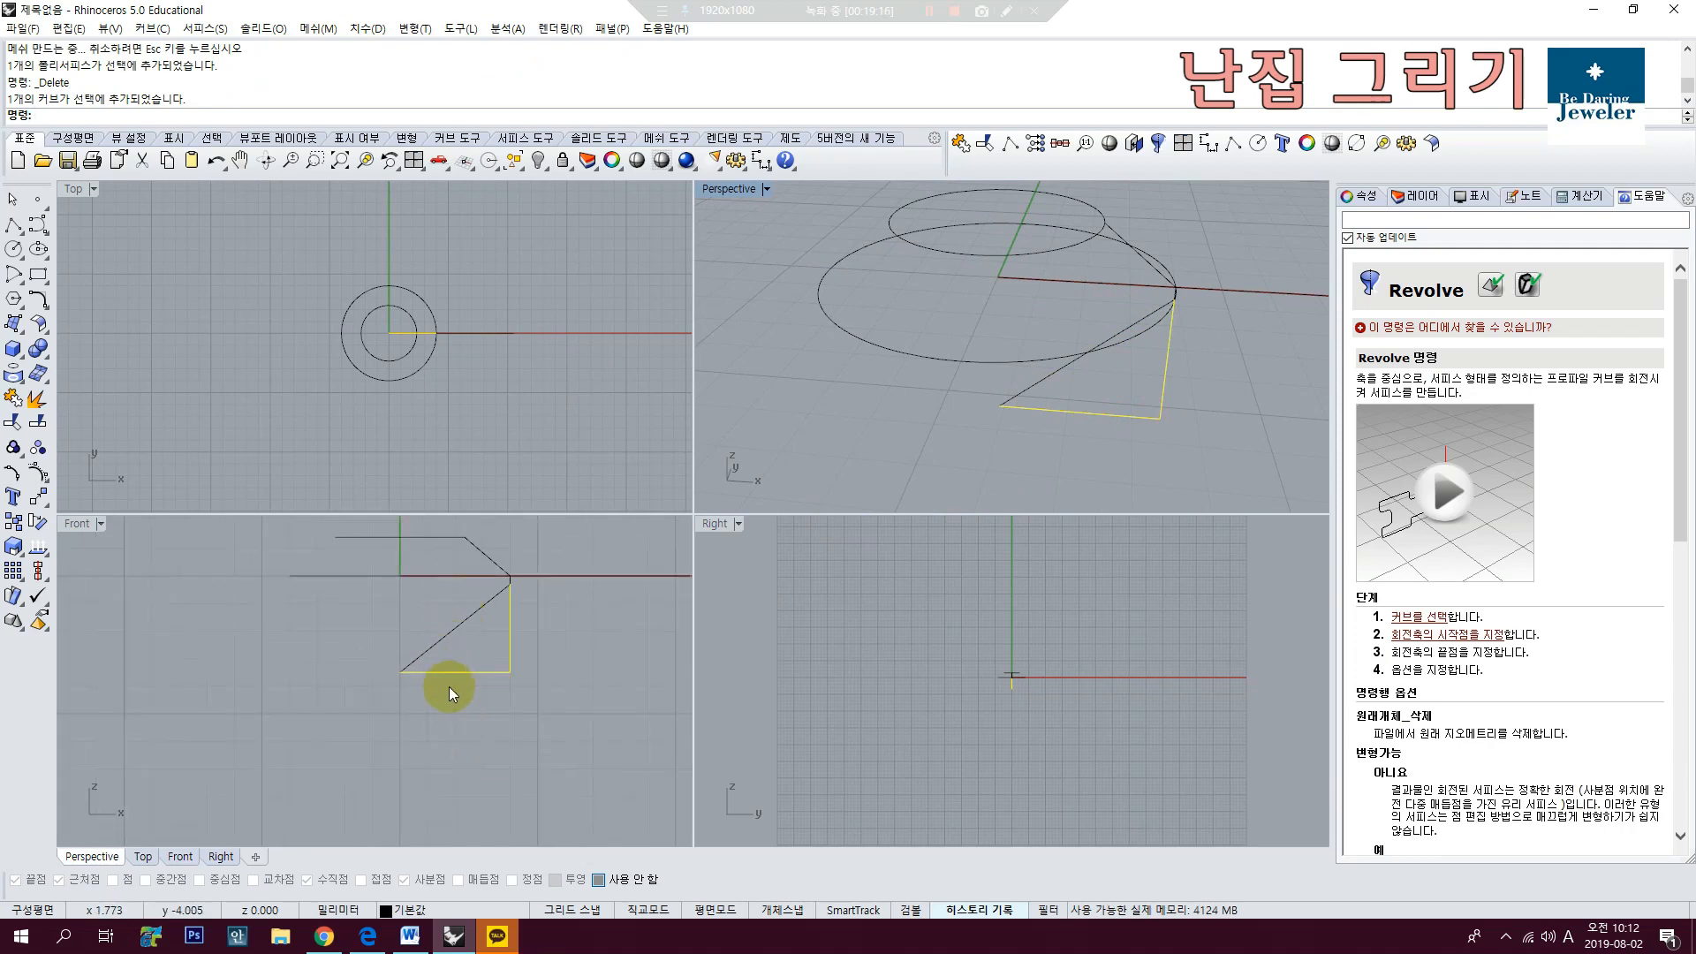
click(538, 654)
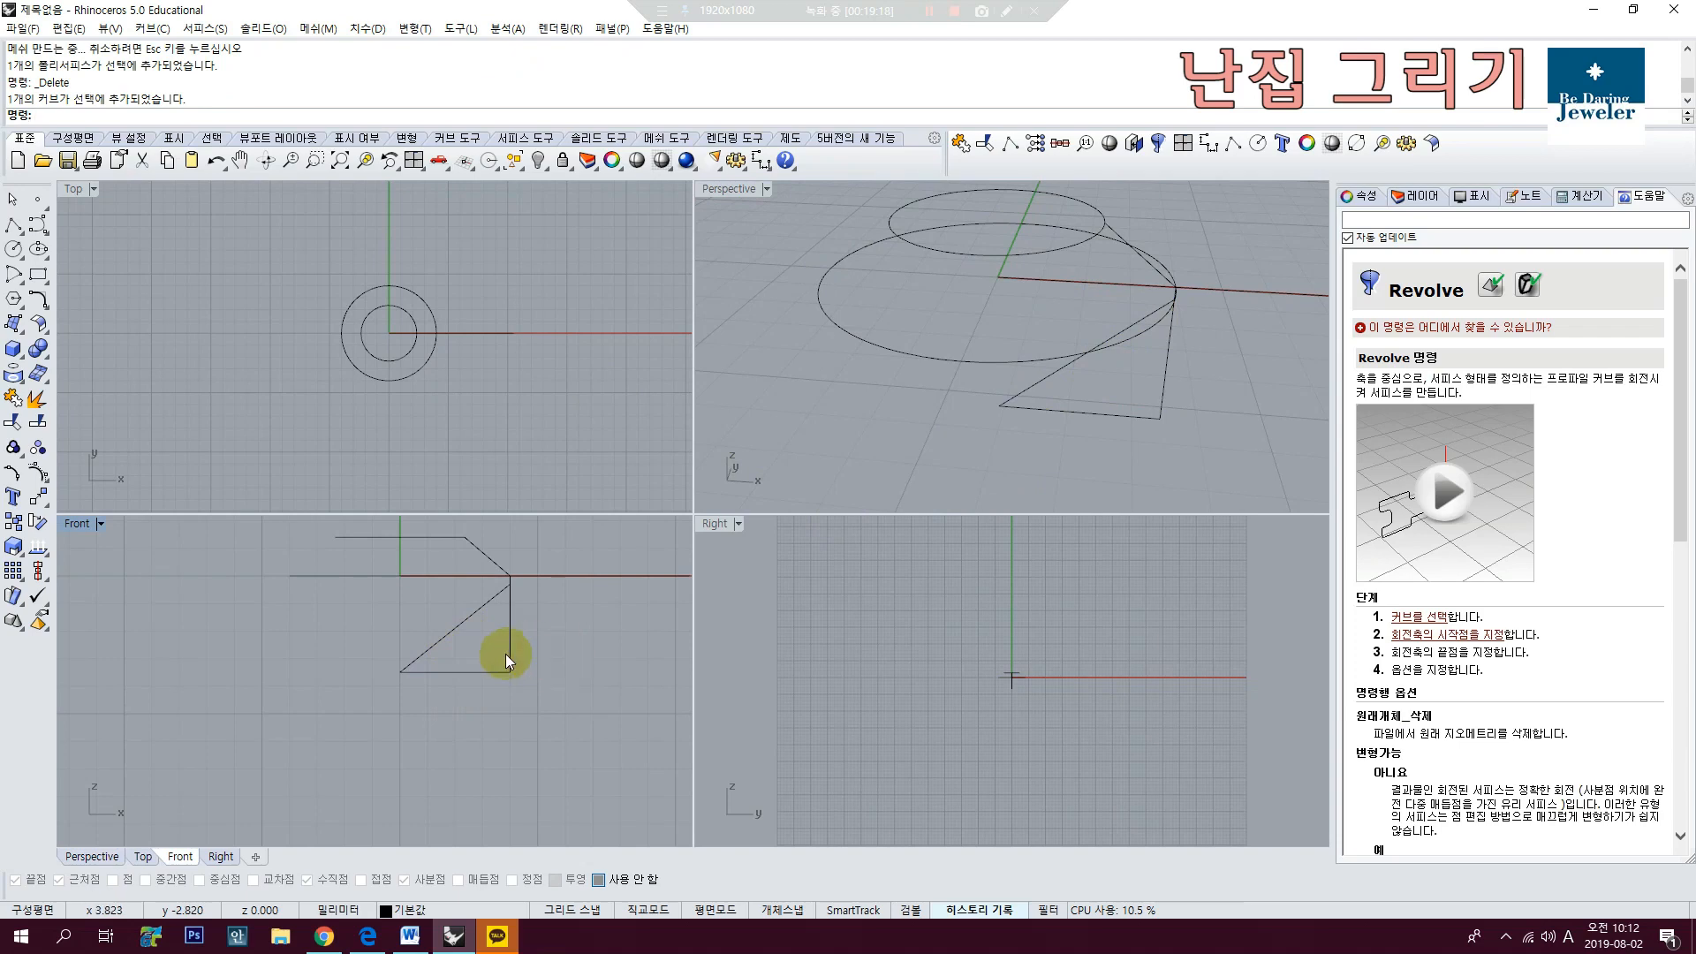
Step: Draw a polyline from the pavilion's upper outer corner 1 mm horizontally inward, then vertically down past the bottom line
text(L)
key(Return)
scroll(485, 579, up, 3)
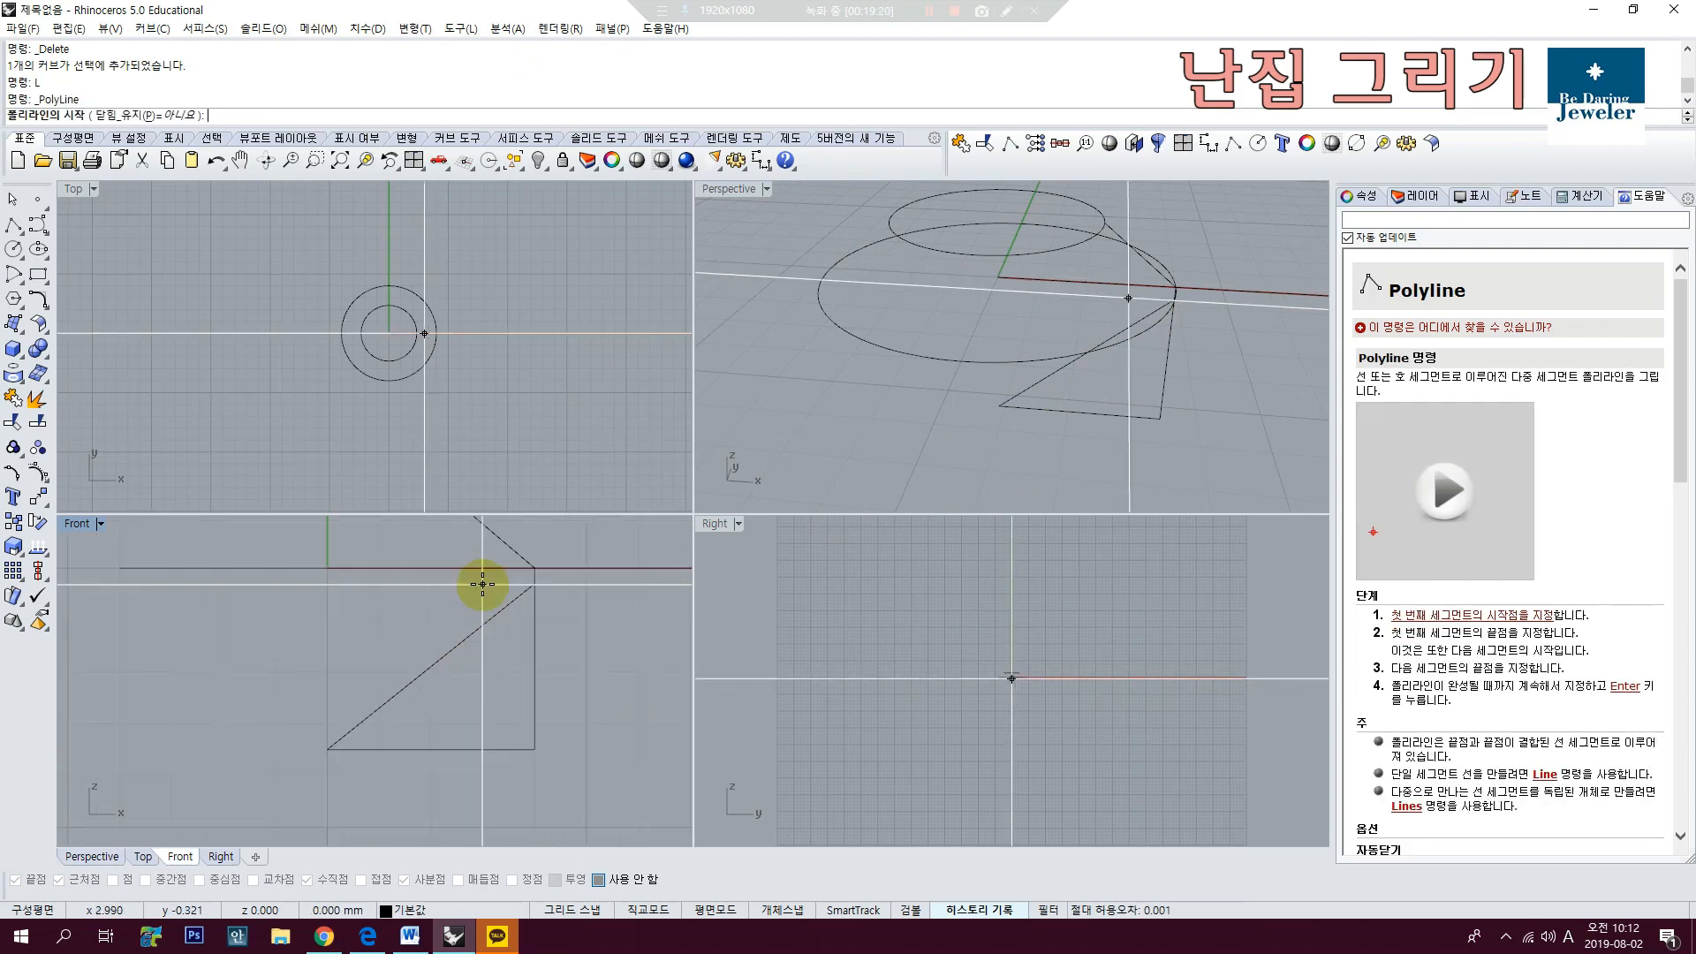
click(536, 583)
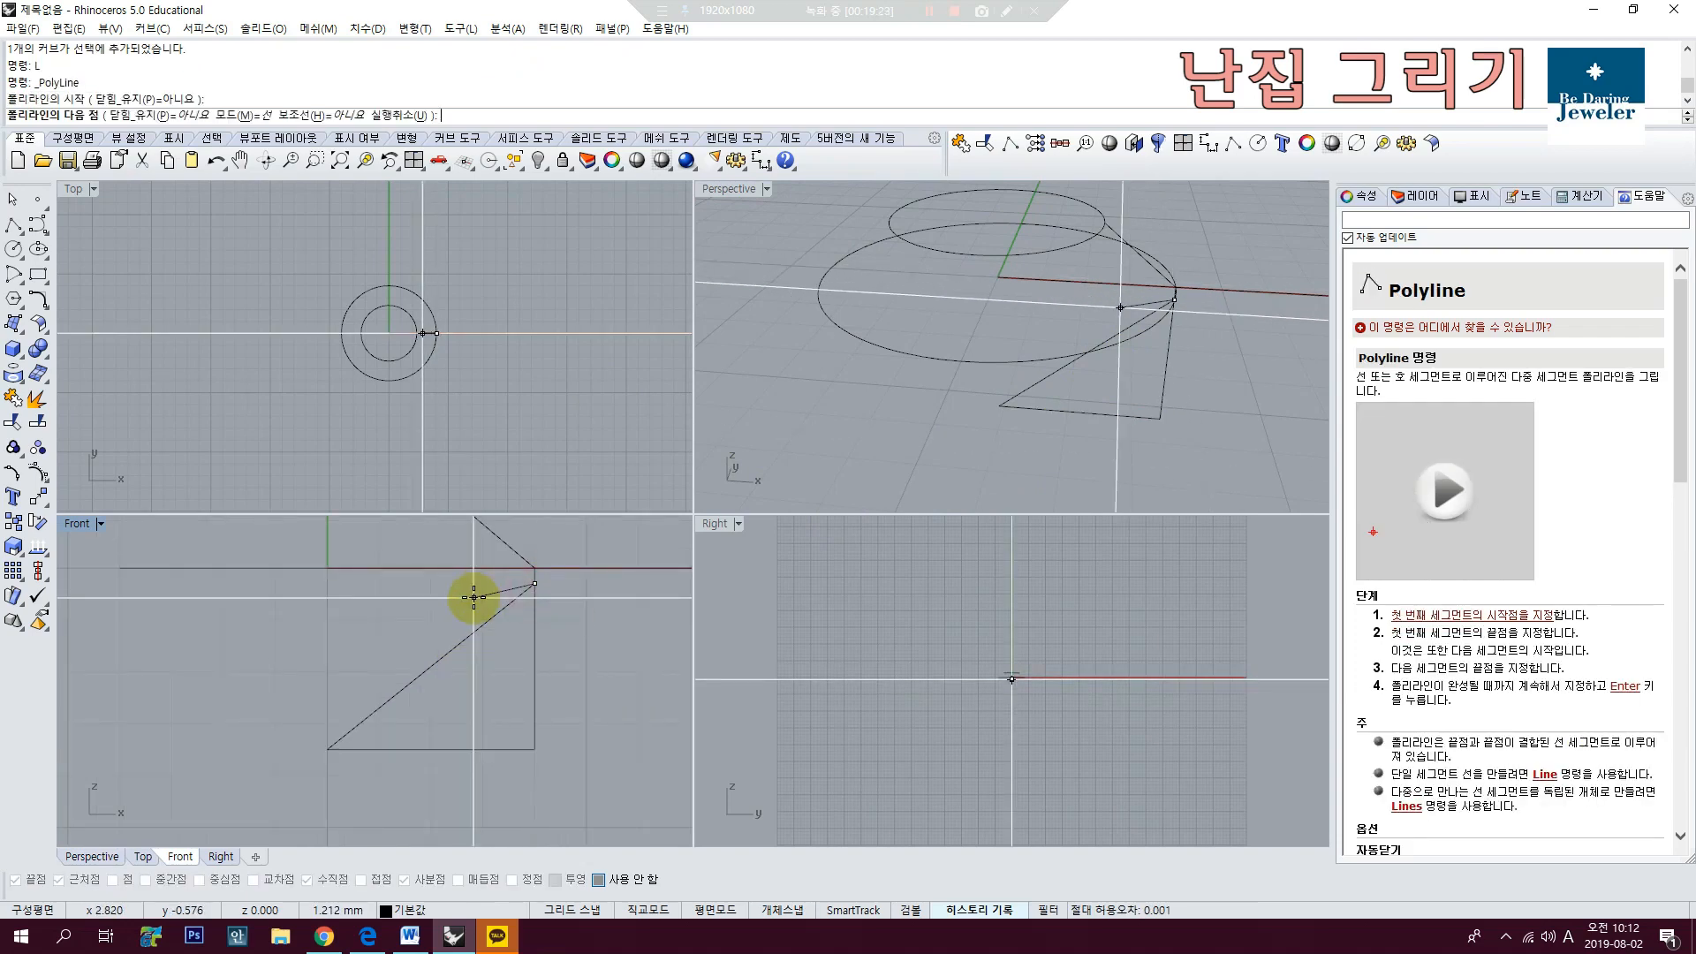
text(.6)
key(Return)
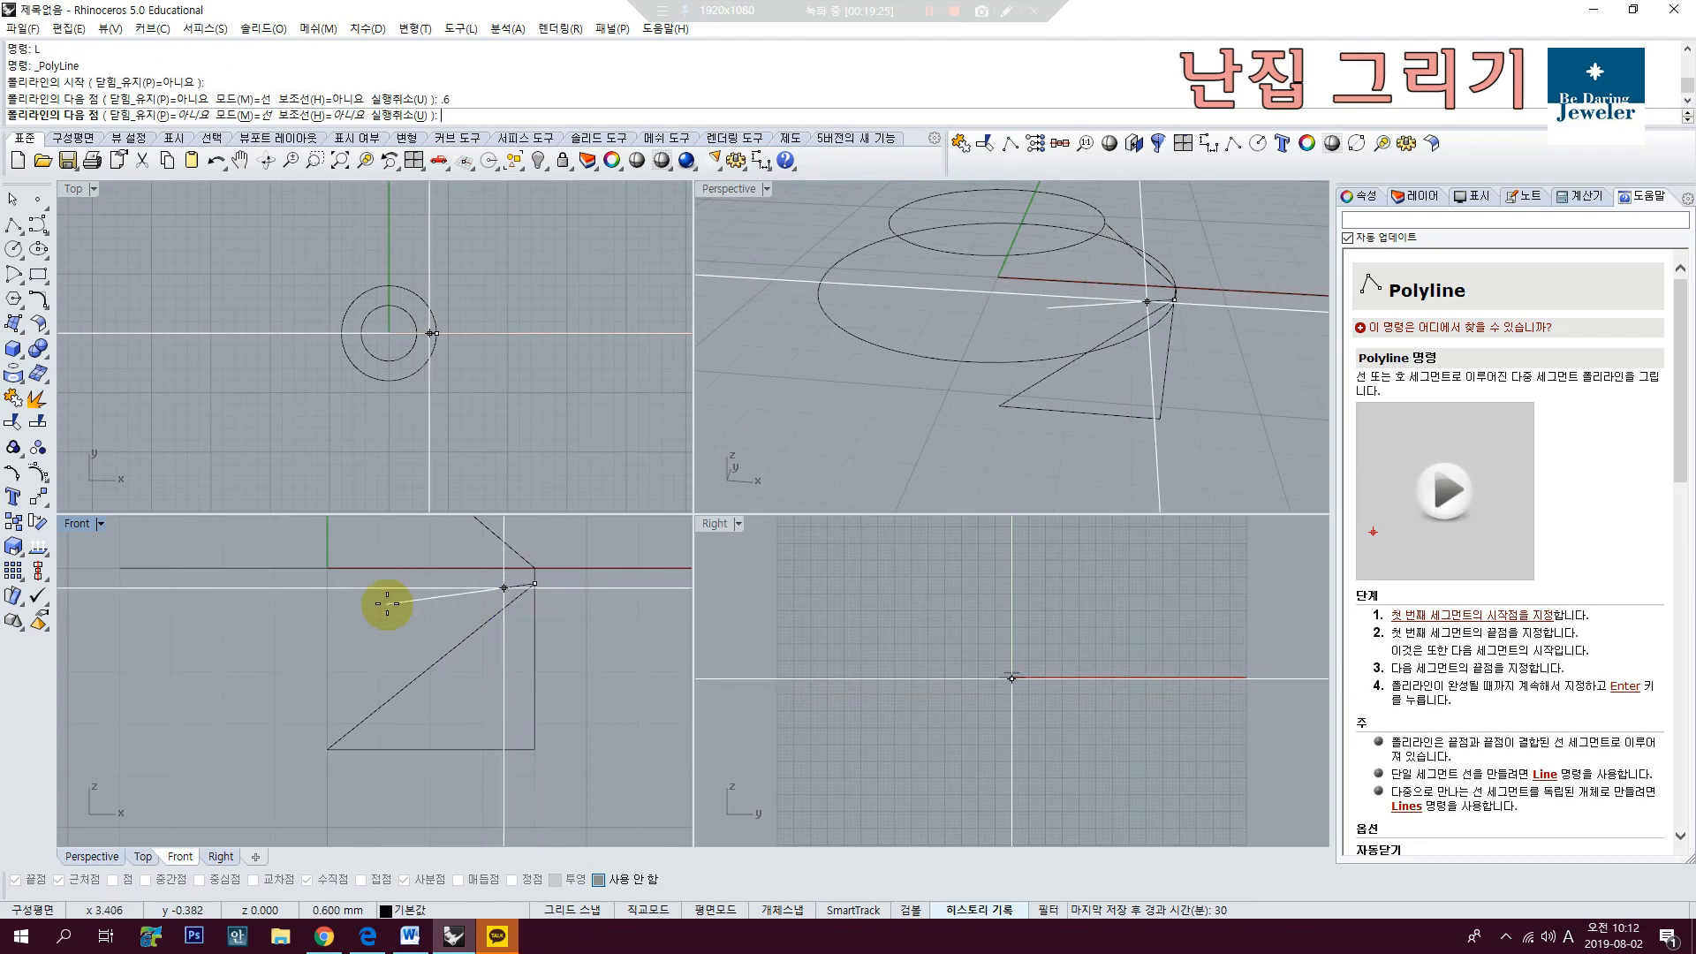
text(1)
key(Return)
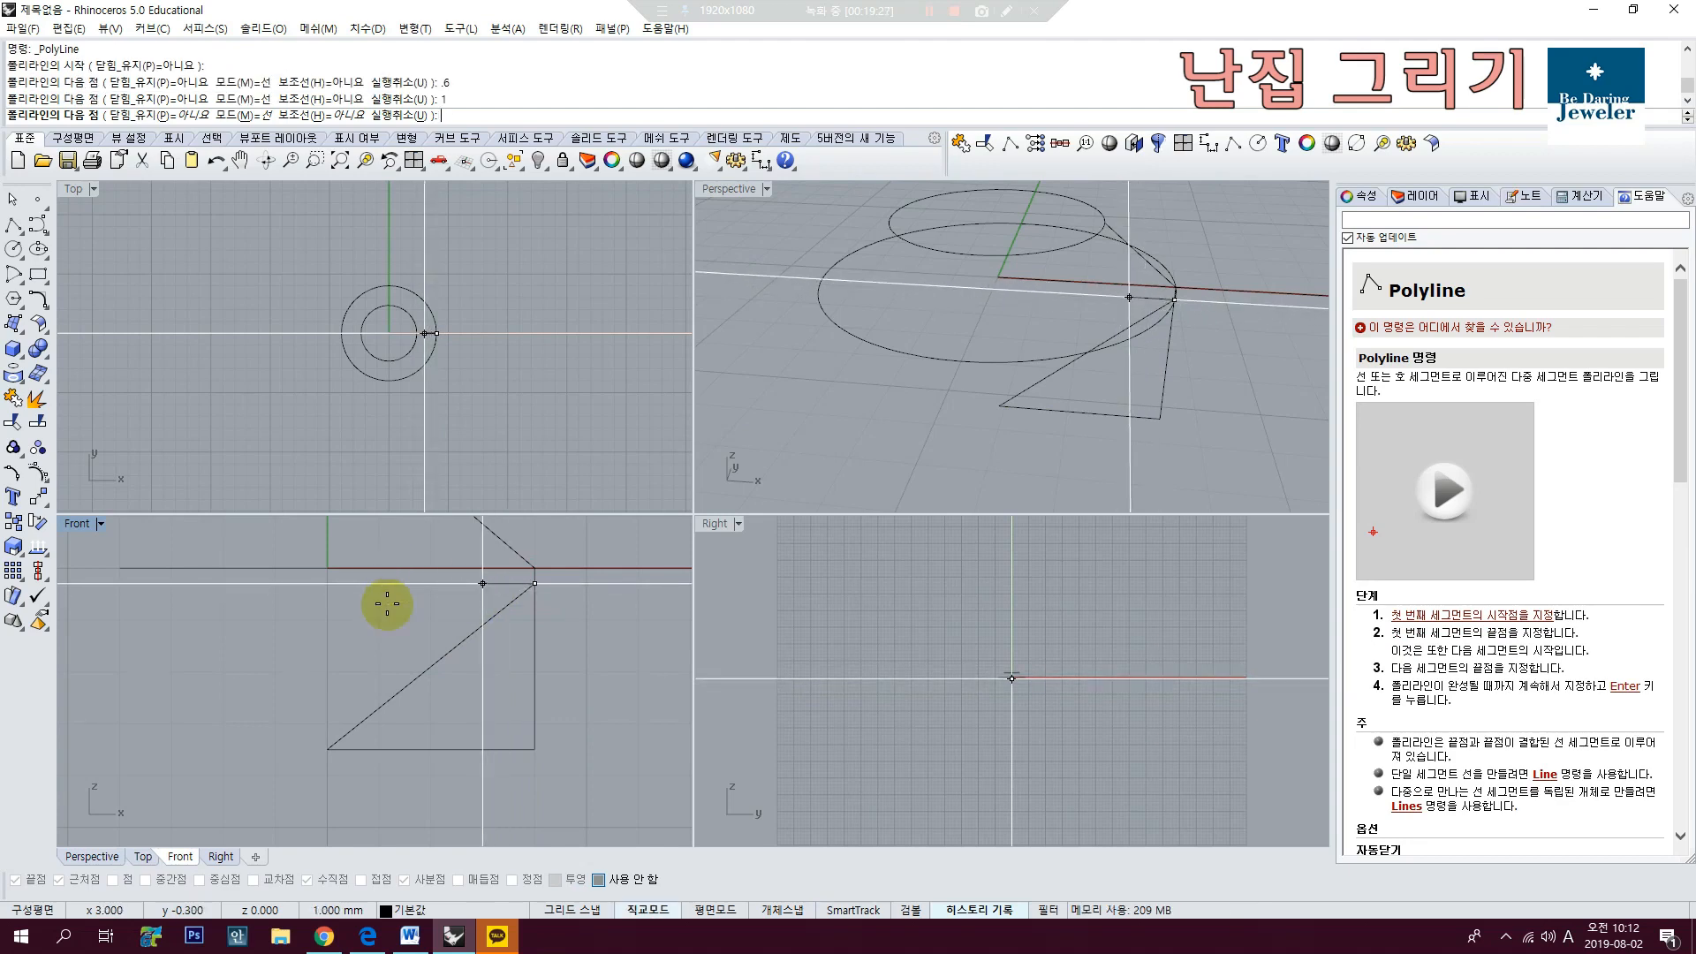
click(389, 601)
click(477, 780)
right_click(479, 771)
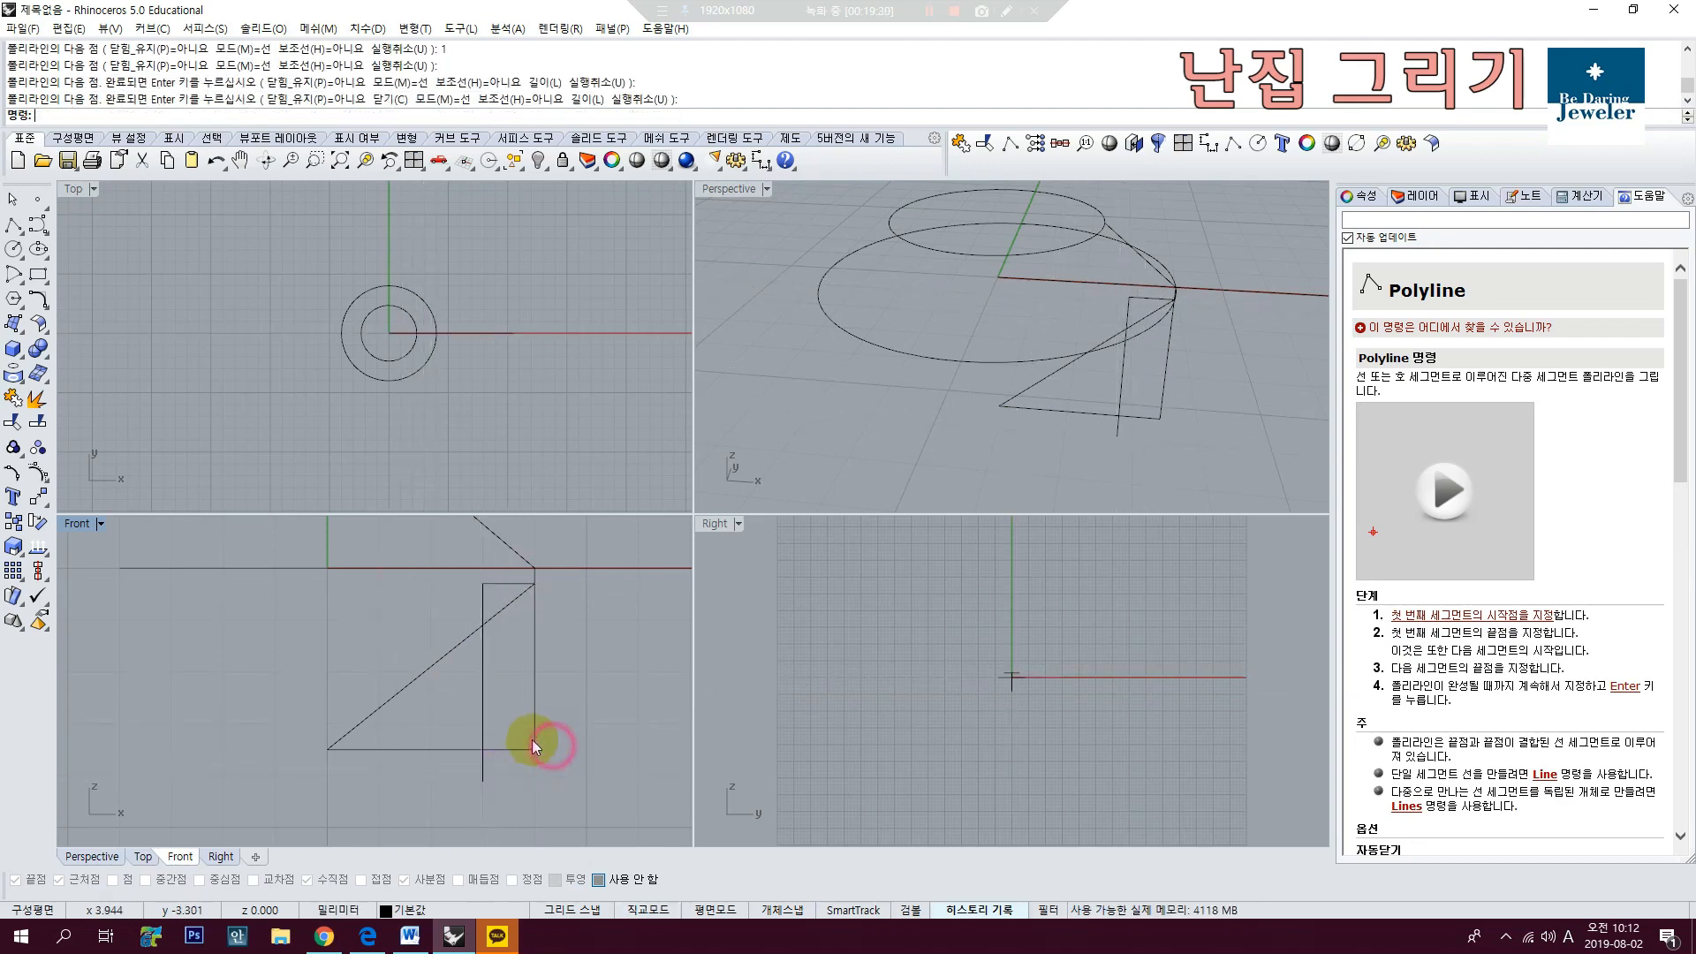
Step: Trim away the part of the bottom line lying between the centre axis and the new inner vertical line
click(519, 756)
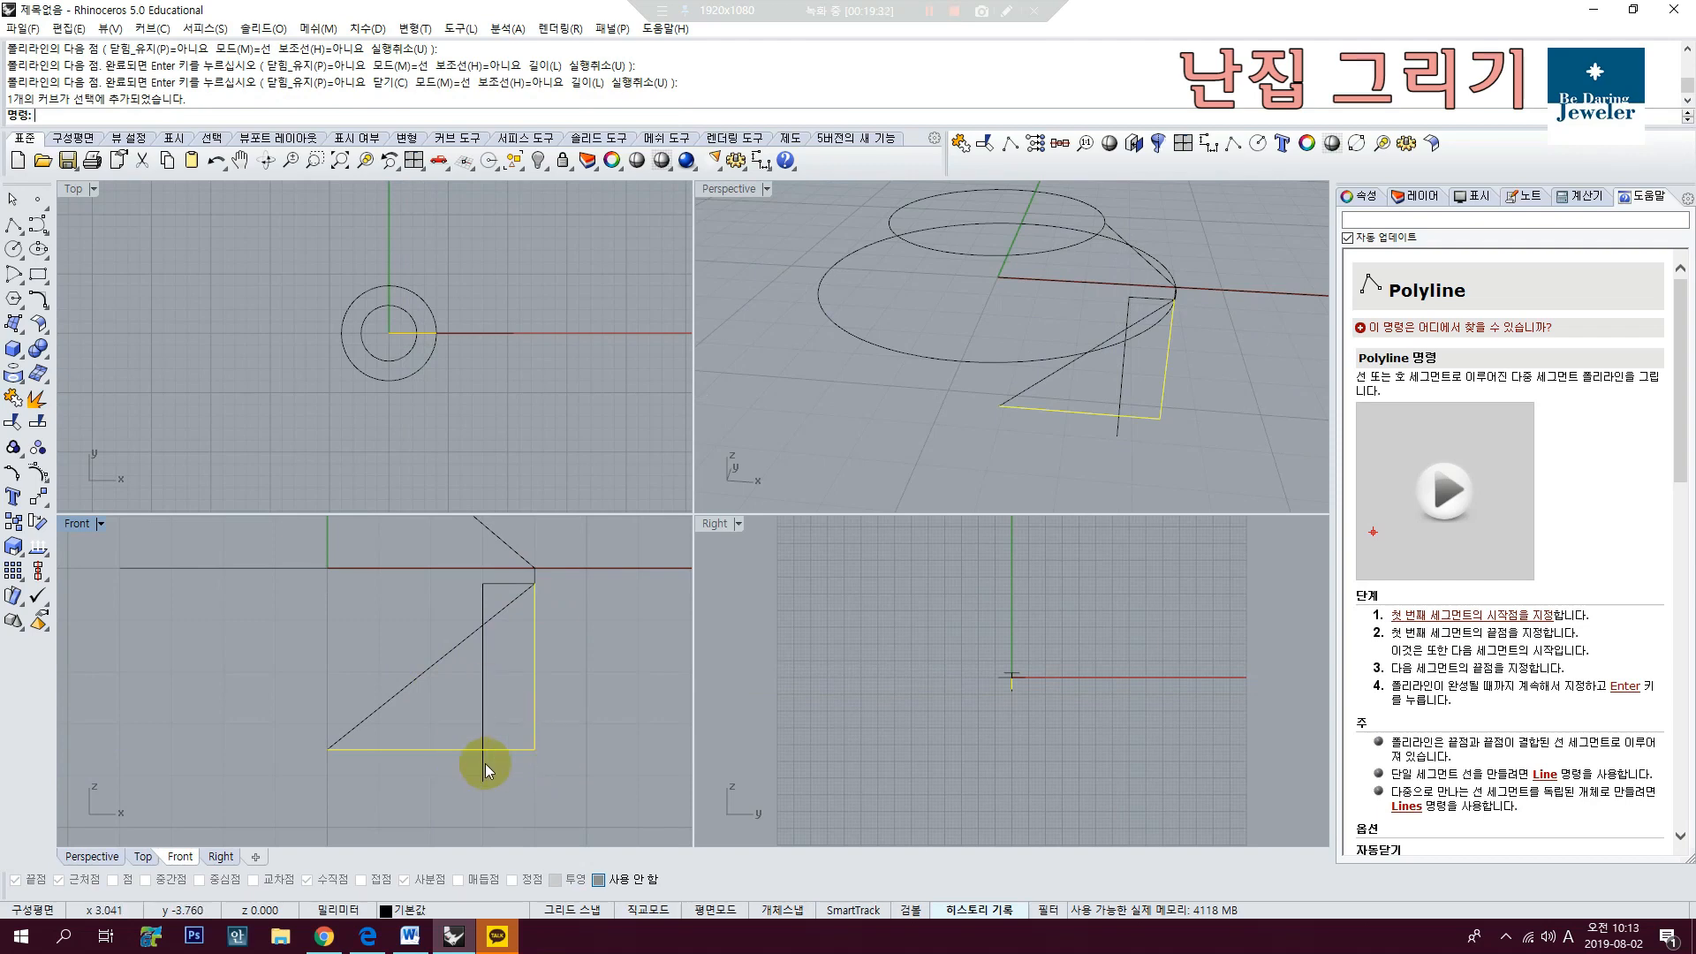
shift+click(485, 763)
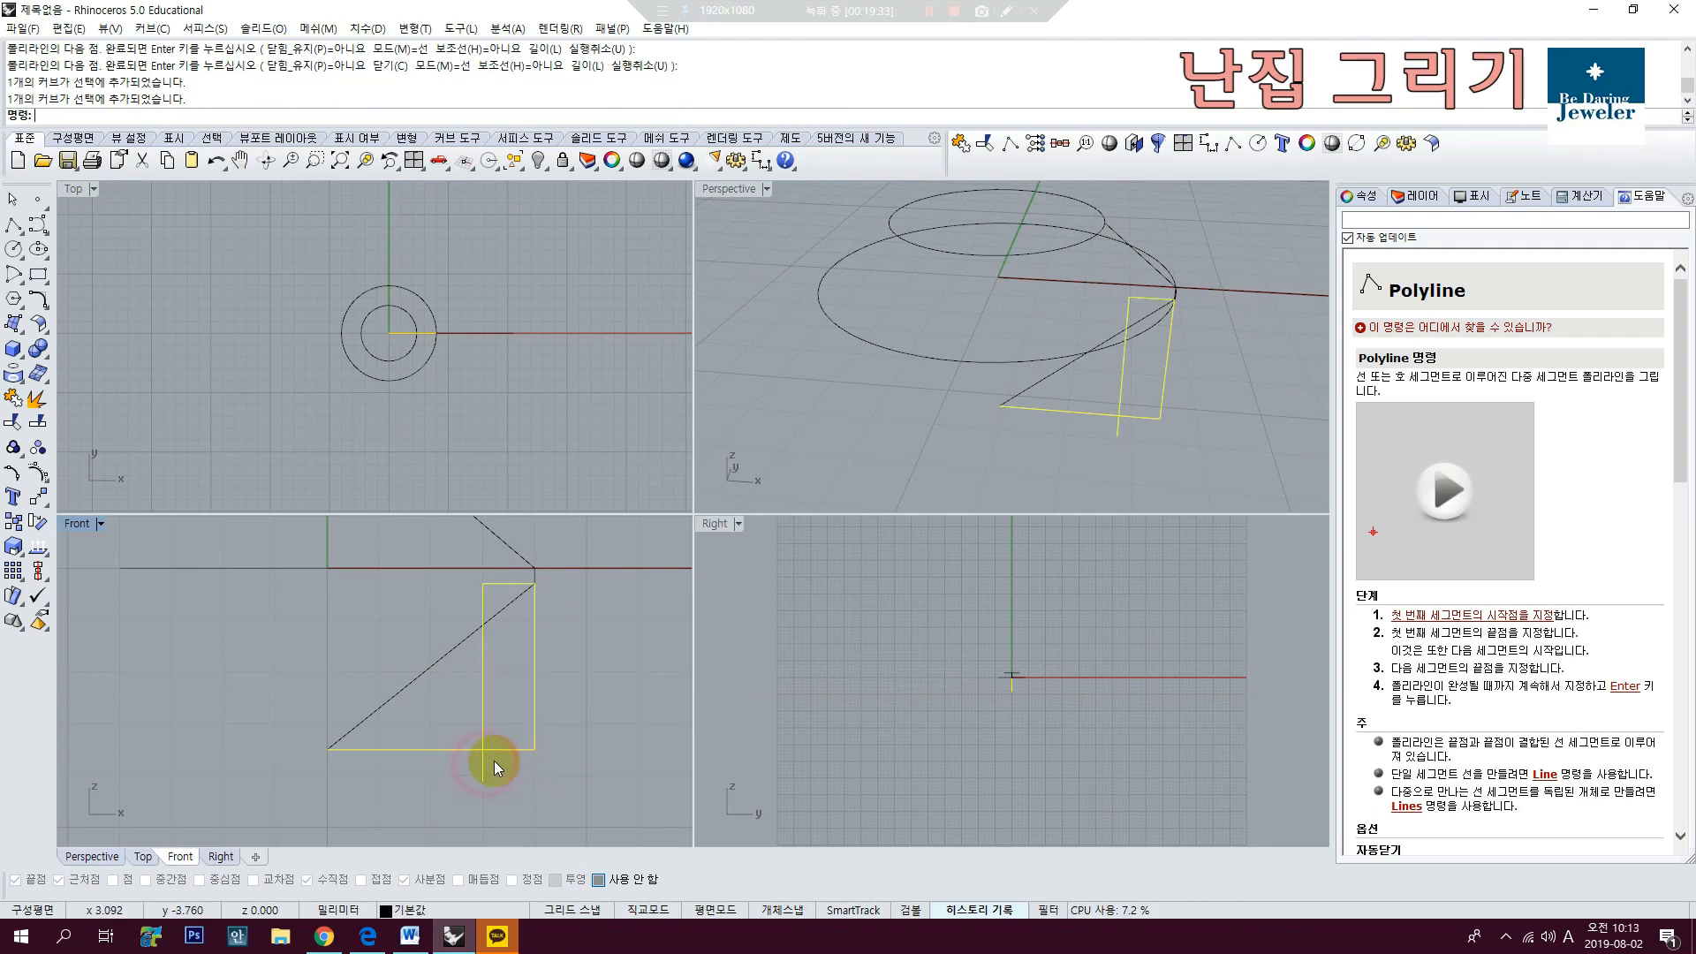
click(14, 421)
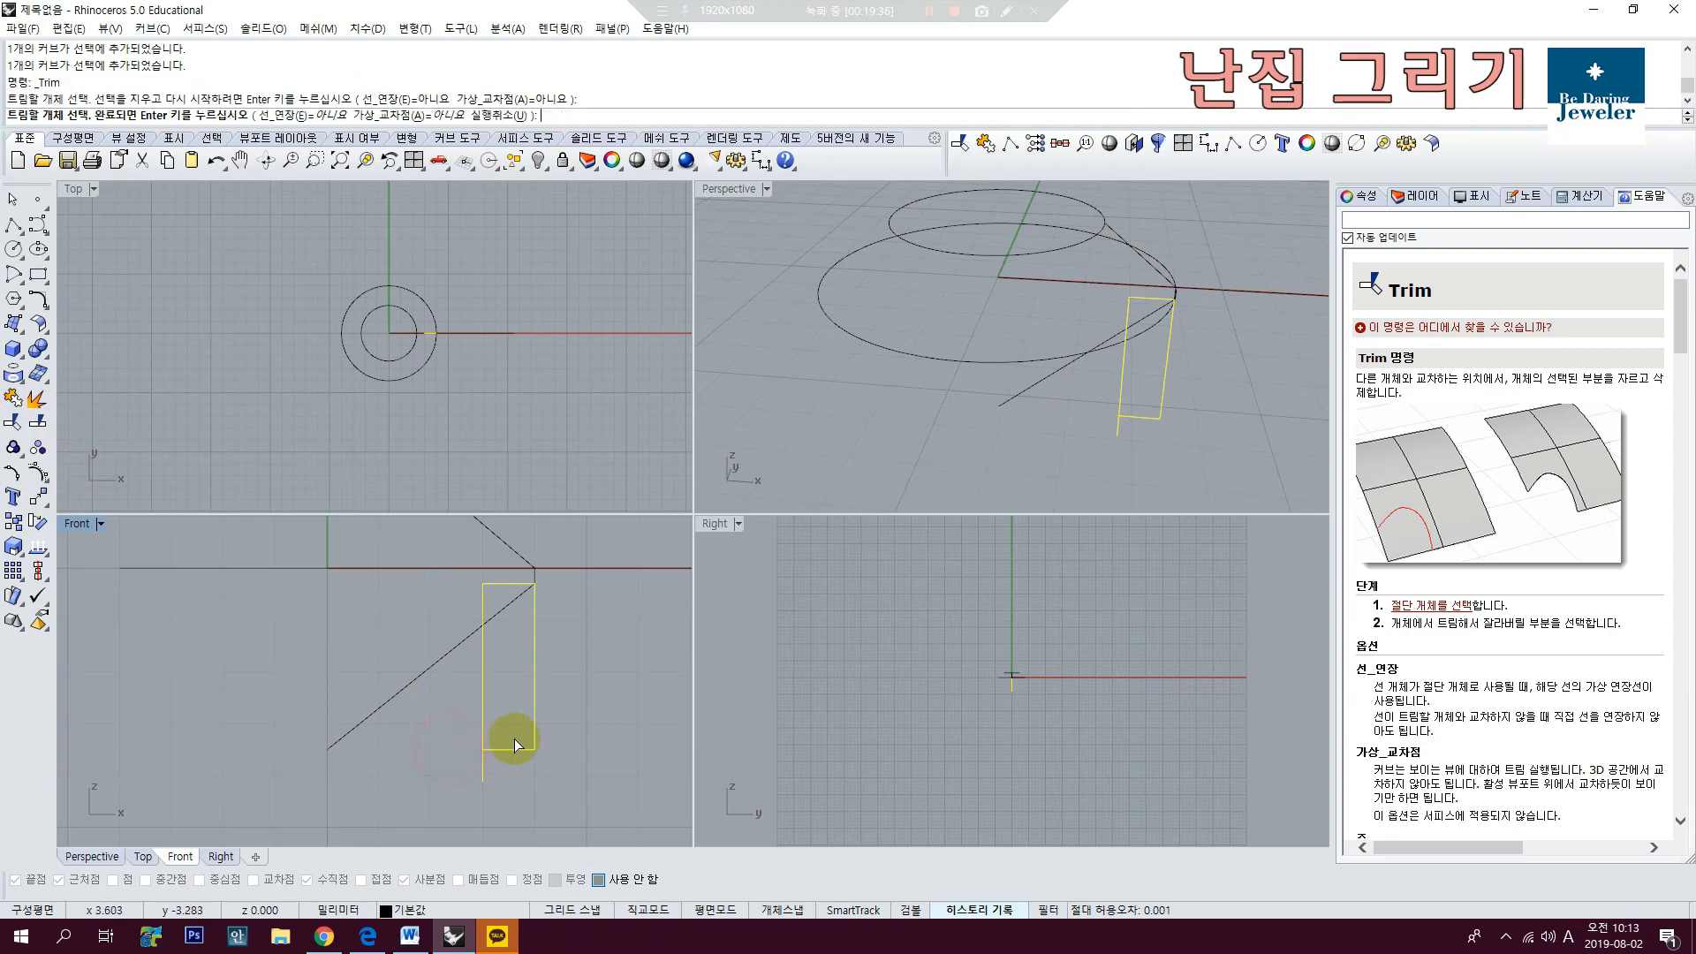
key(Return)
Step: Trim the inner vertical line's end that overhangs below the bottom line
click(486, 724)
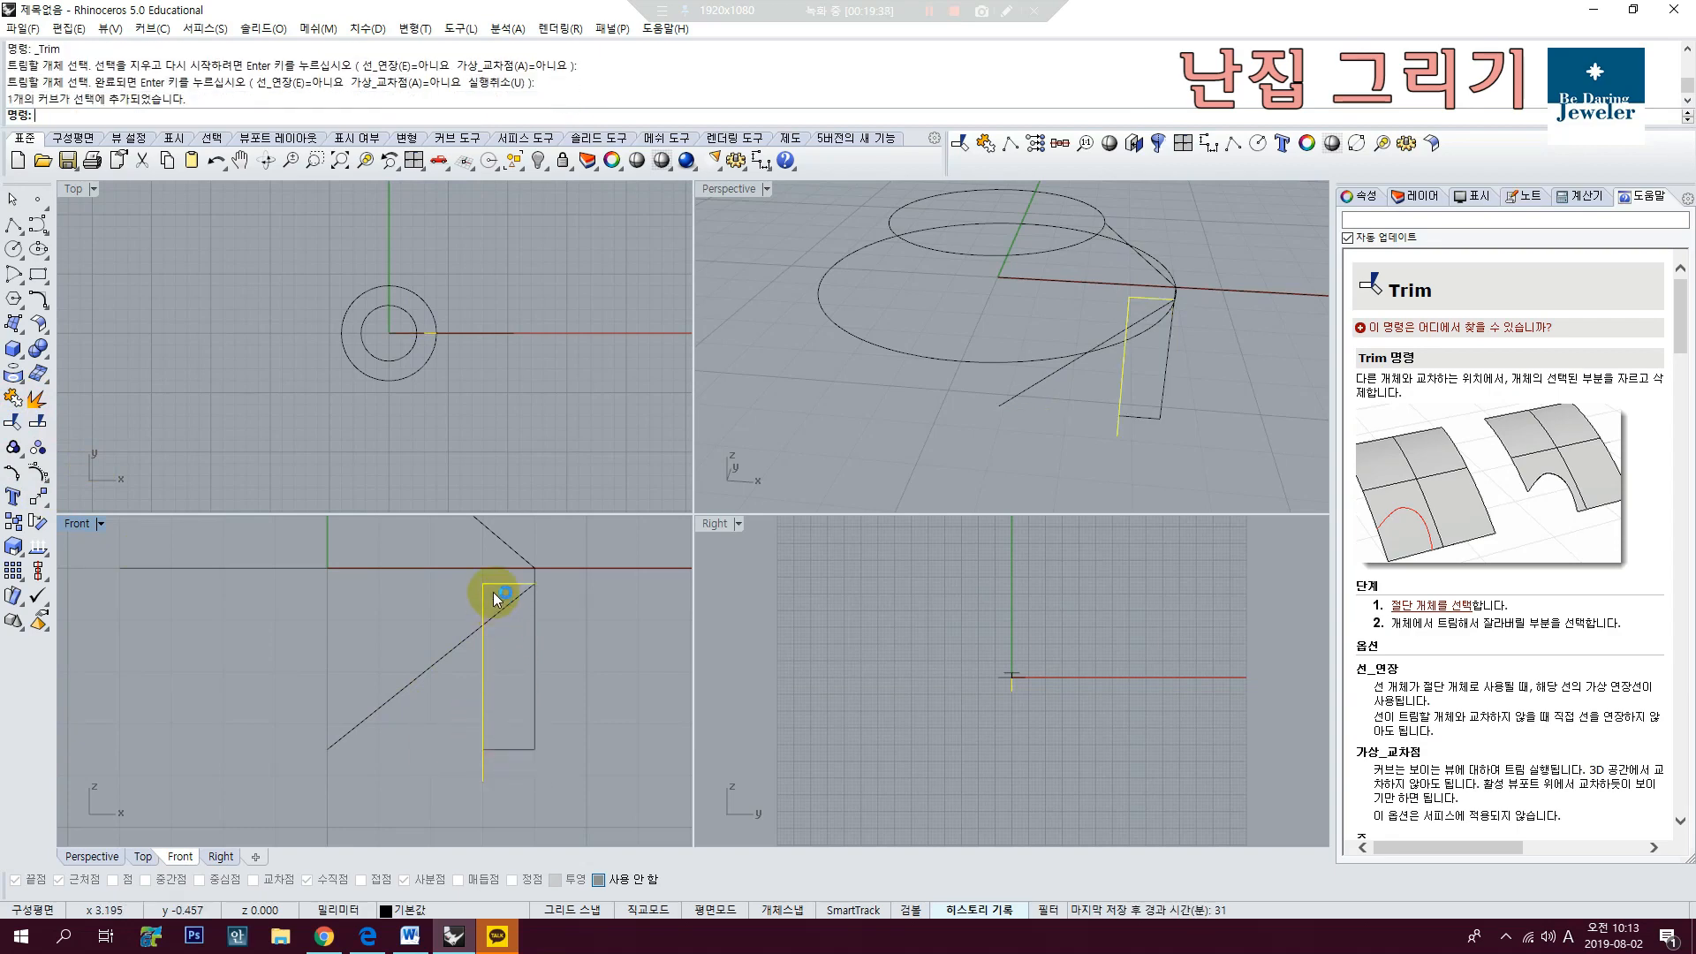
click(512, 757)
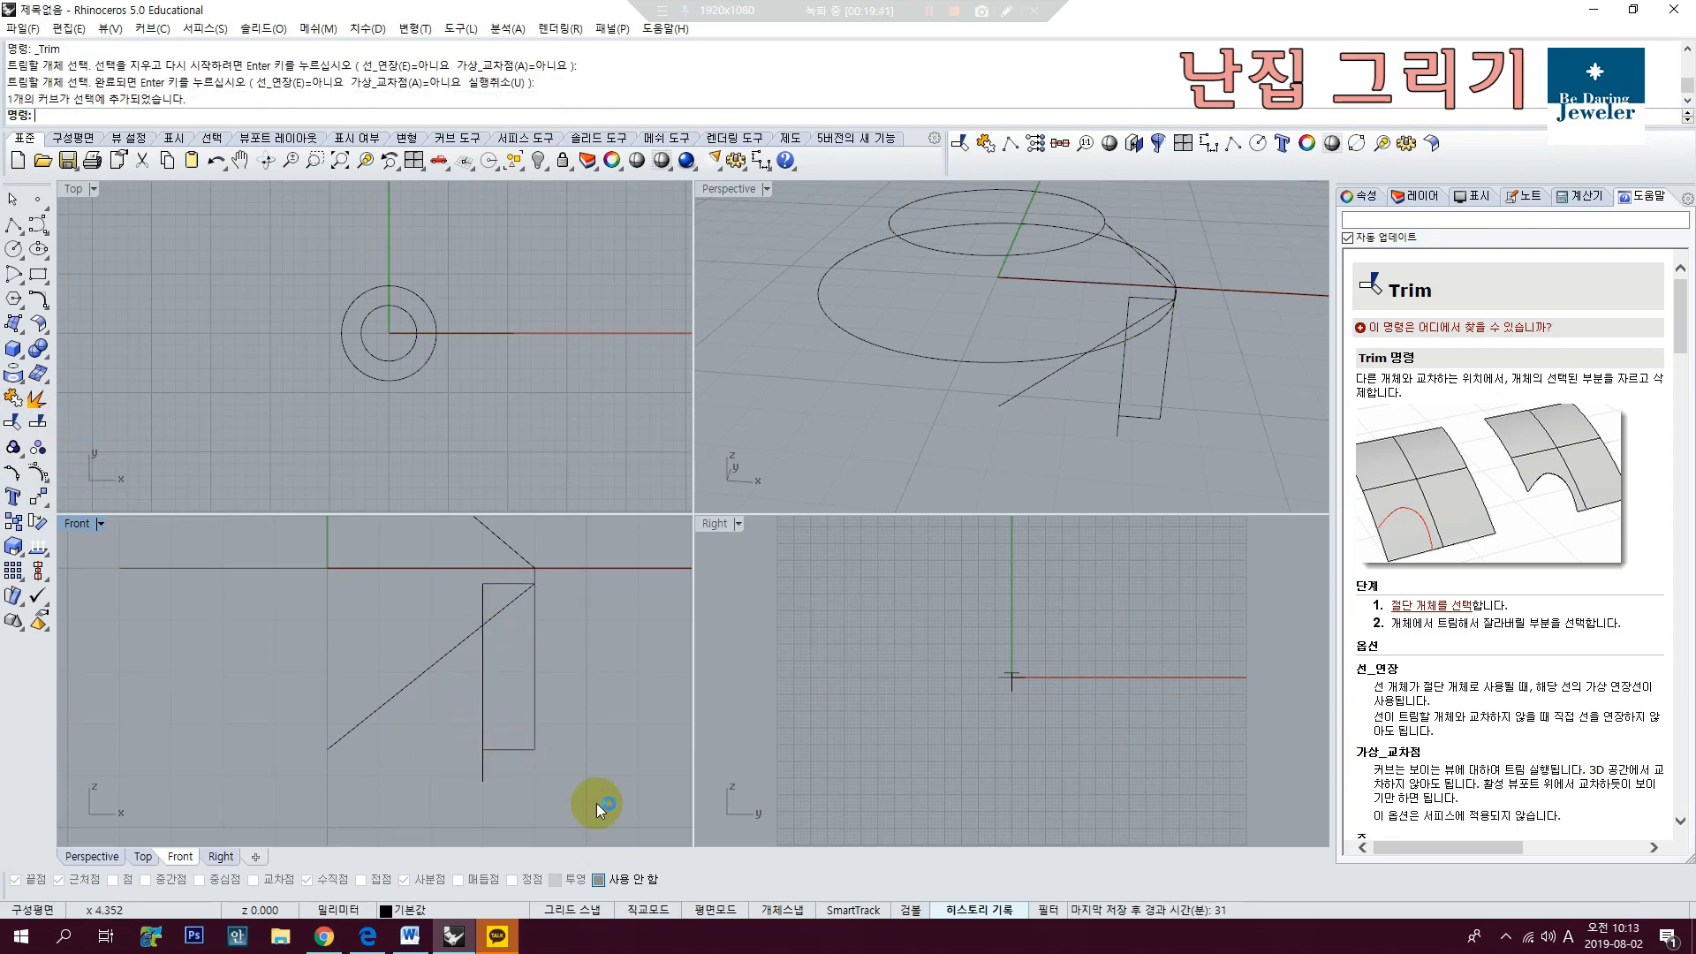
click(13, 399)
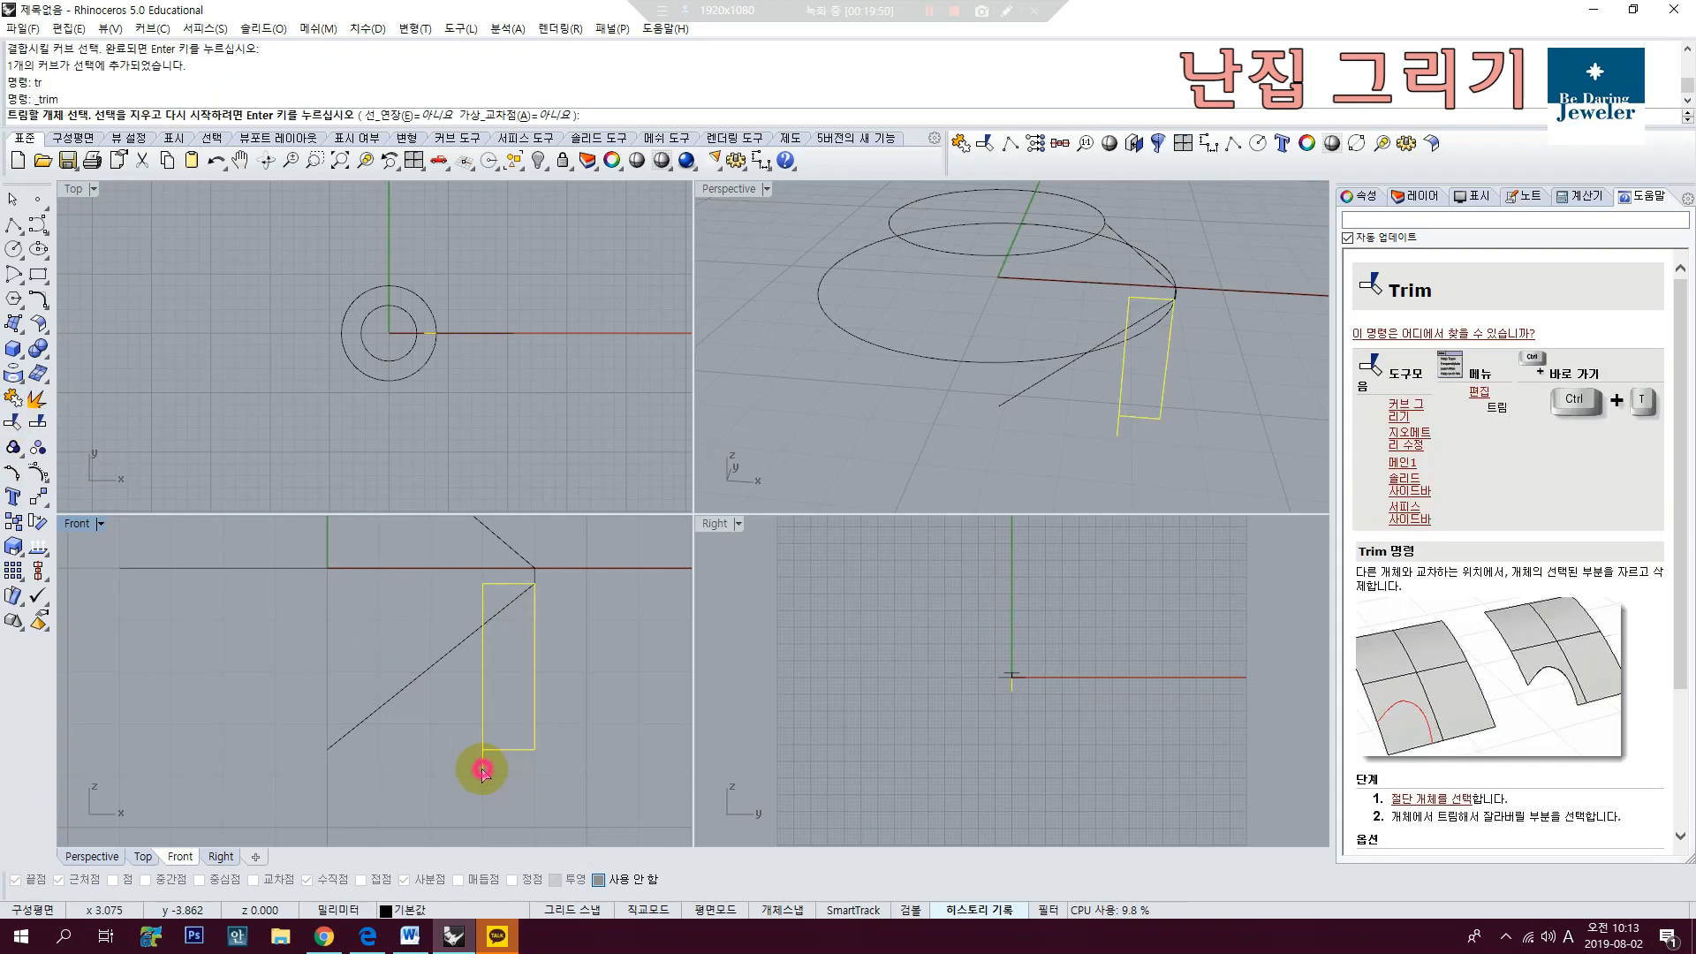
click(536, 738)
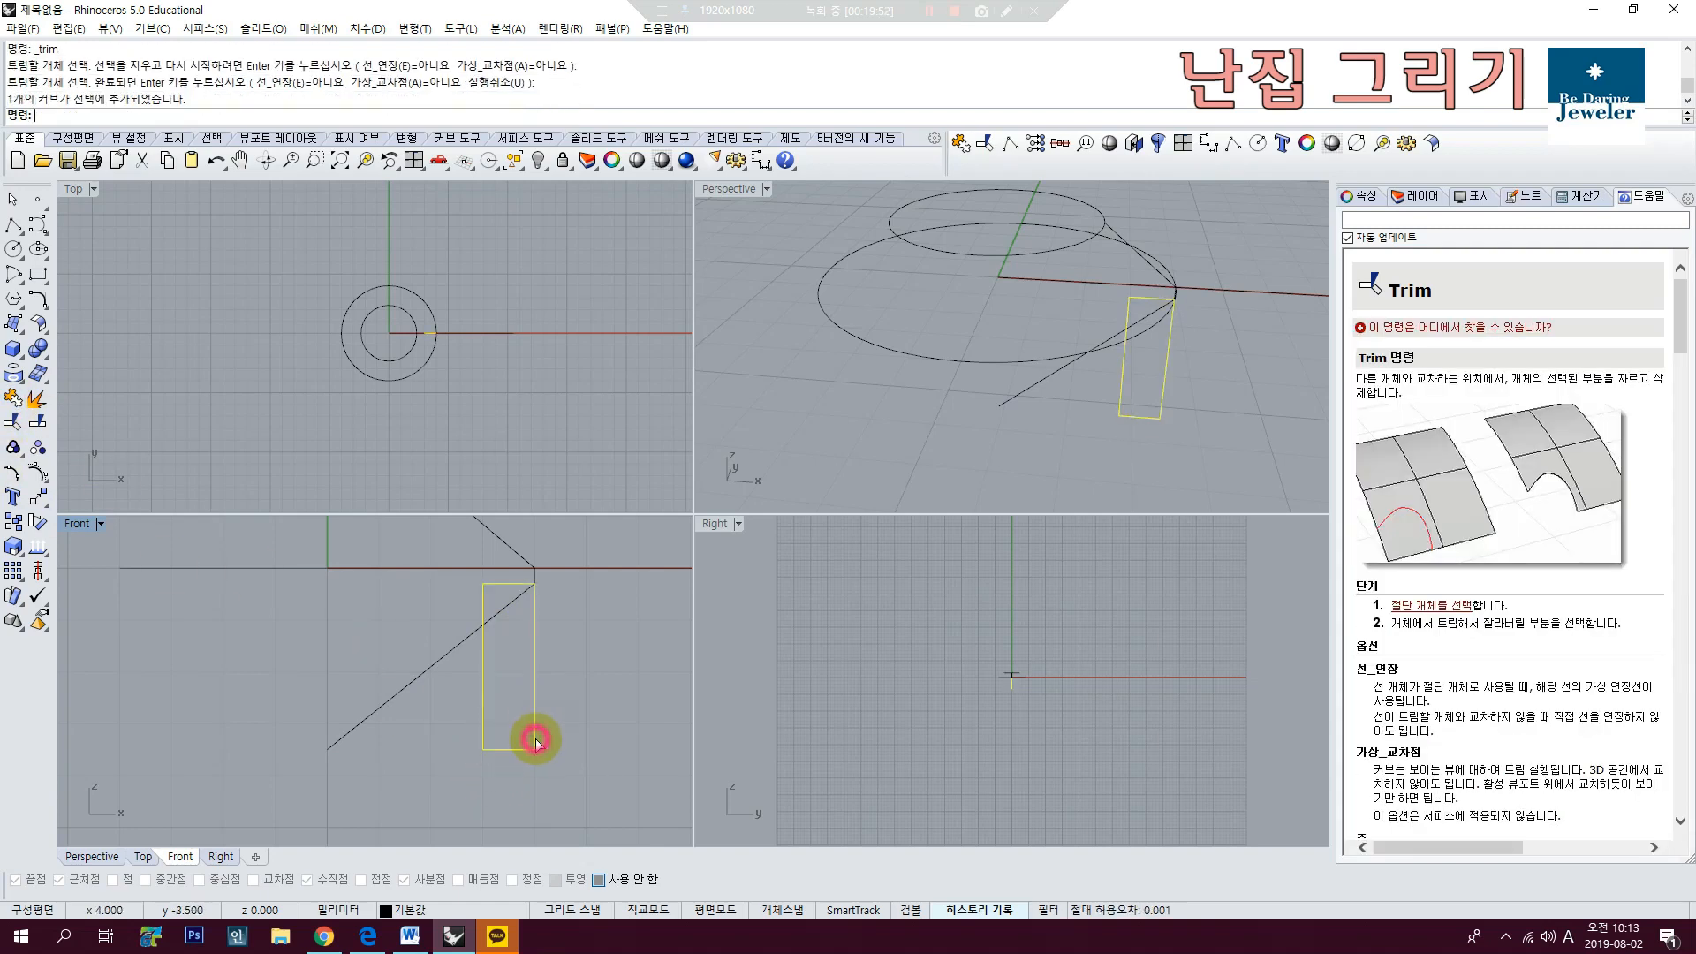
Step: Trim the inner polyline's short horizontal top and everything above the slanted pavilion line
scroll(498, 604, up, 5)
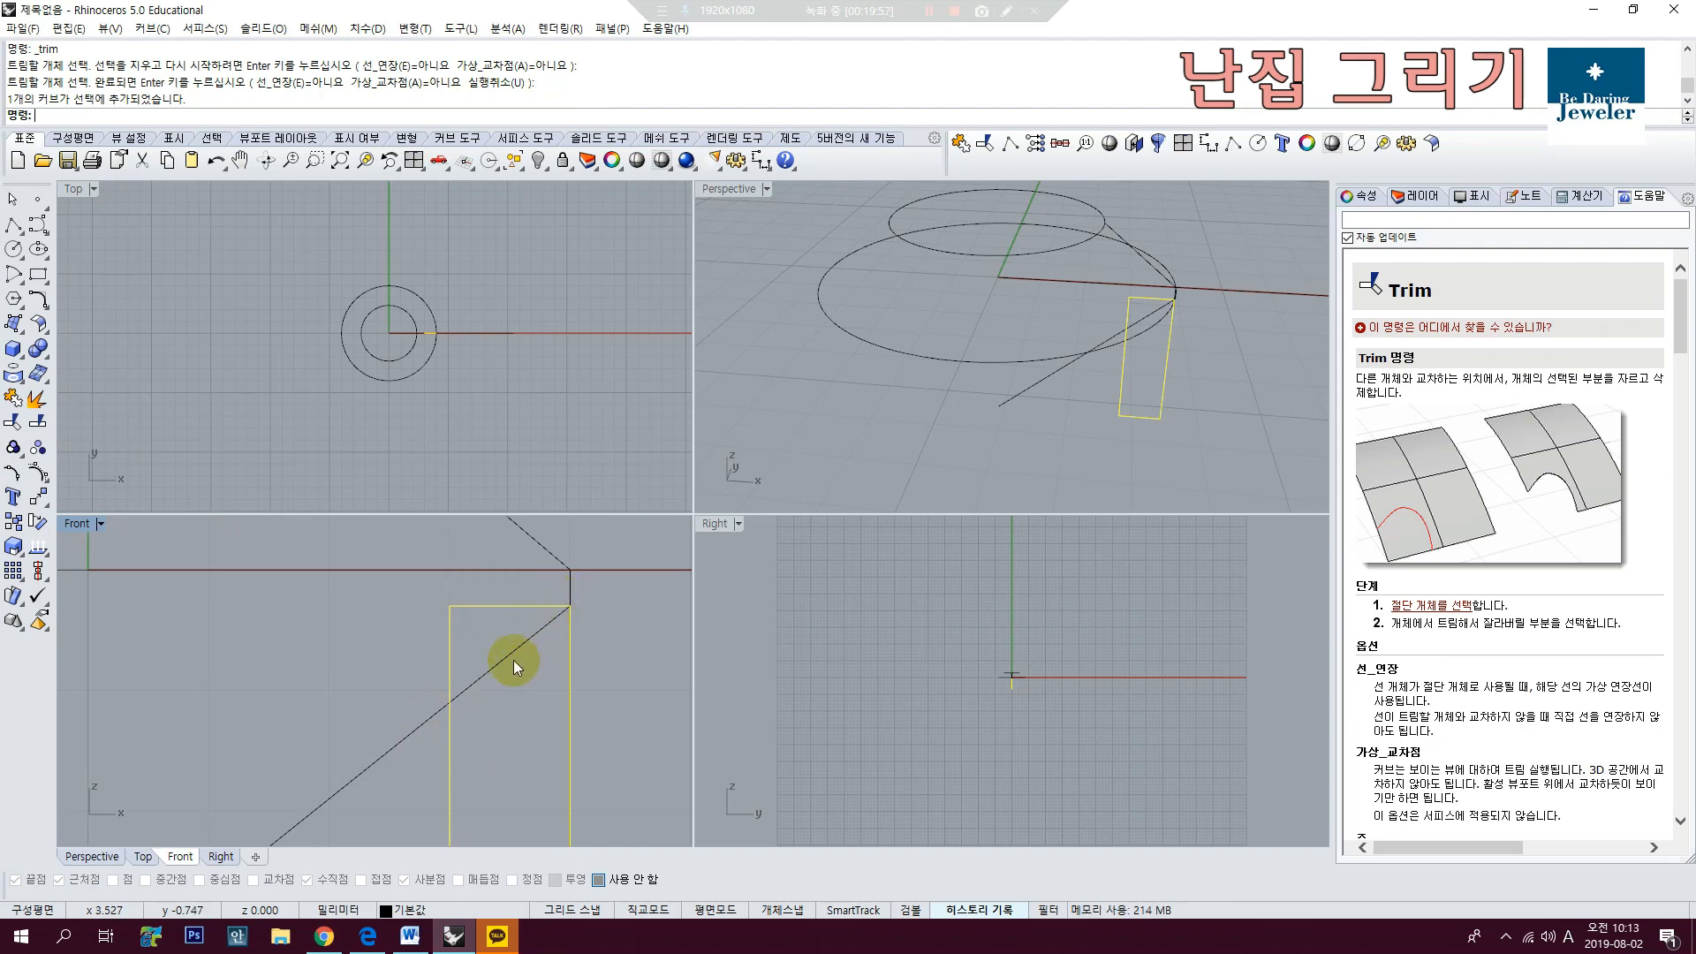
click(515, 661)
click(567, 662)
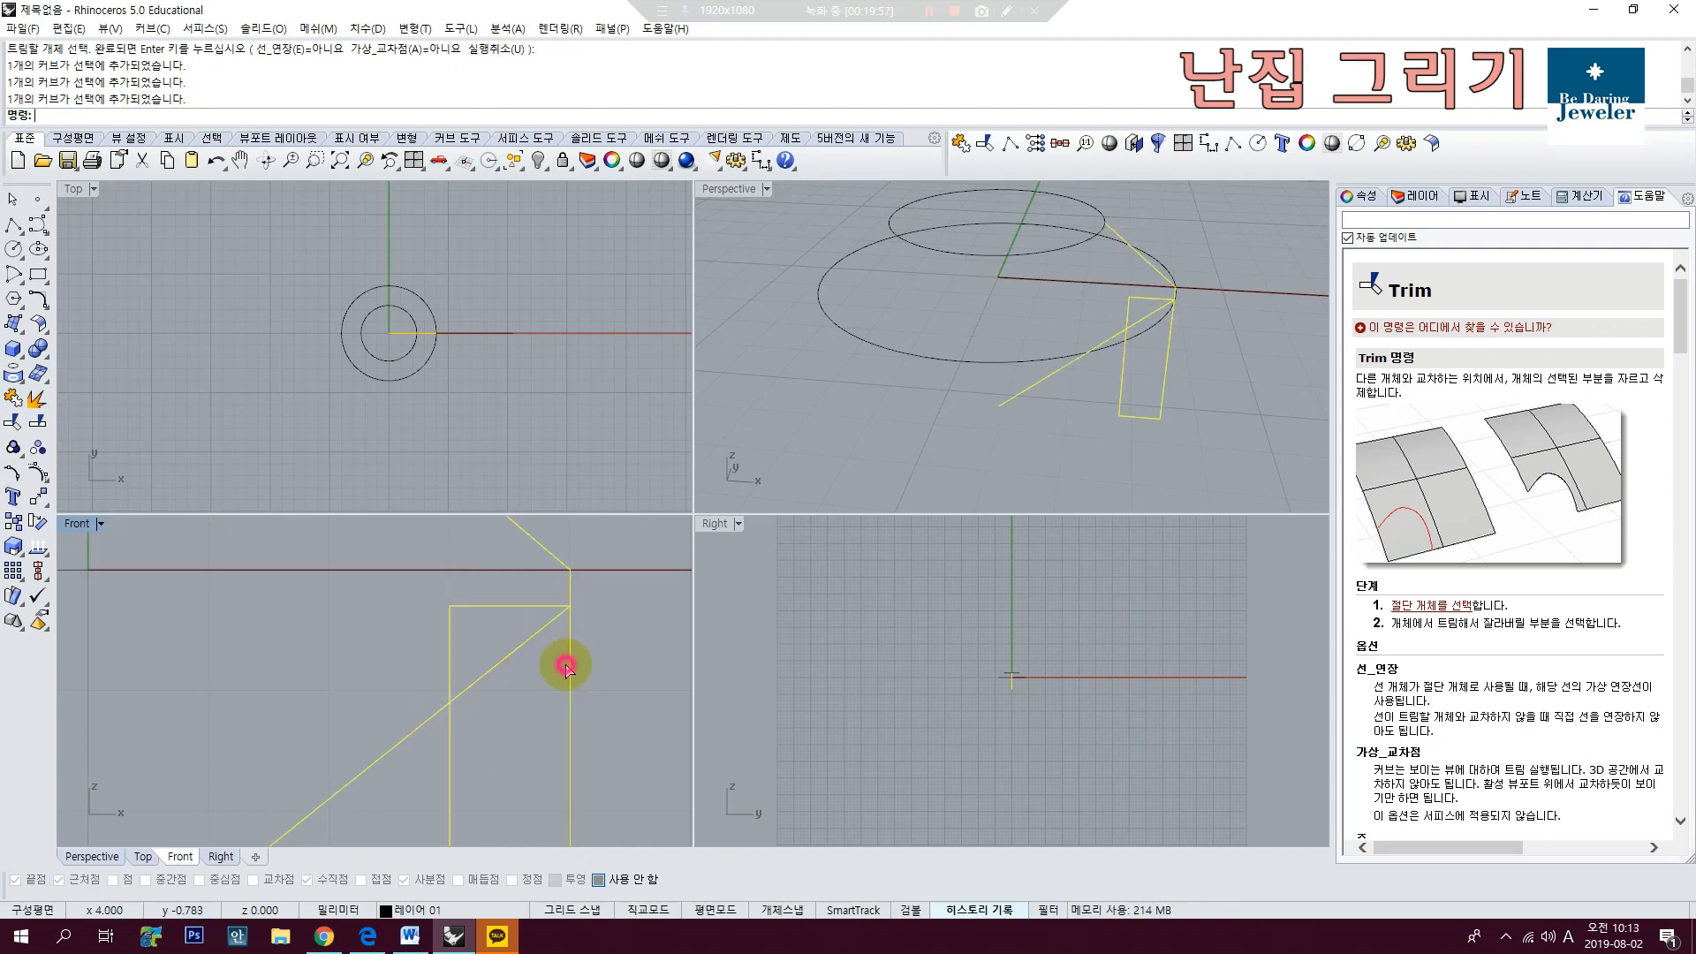
key(Return)
click(479, 608)
key(Return)
scroll(553, 652, down, 5)
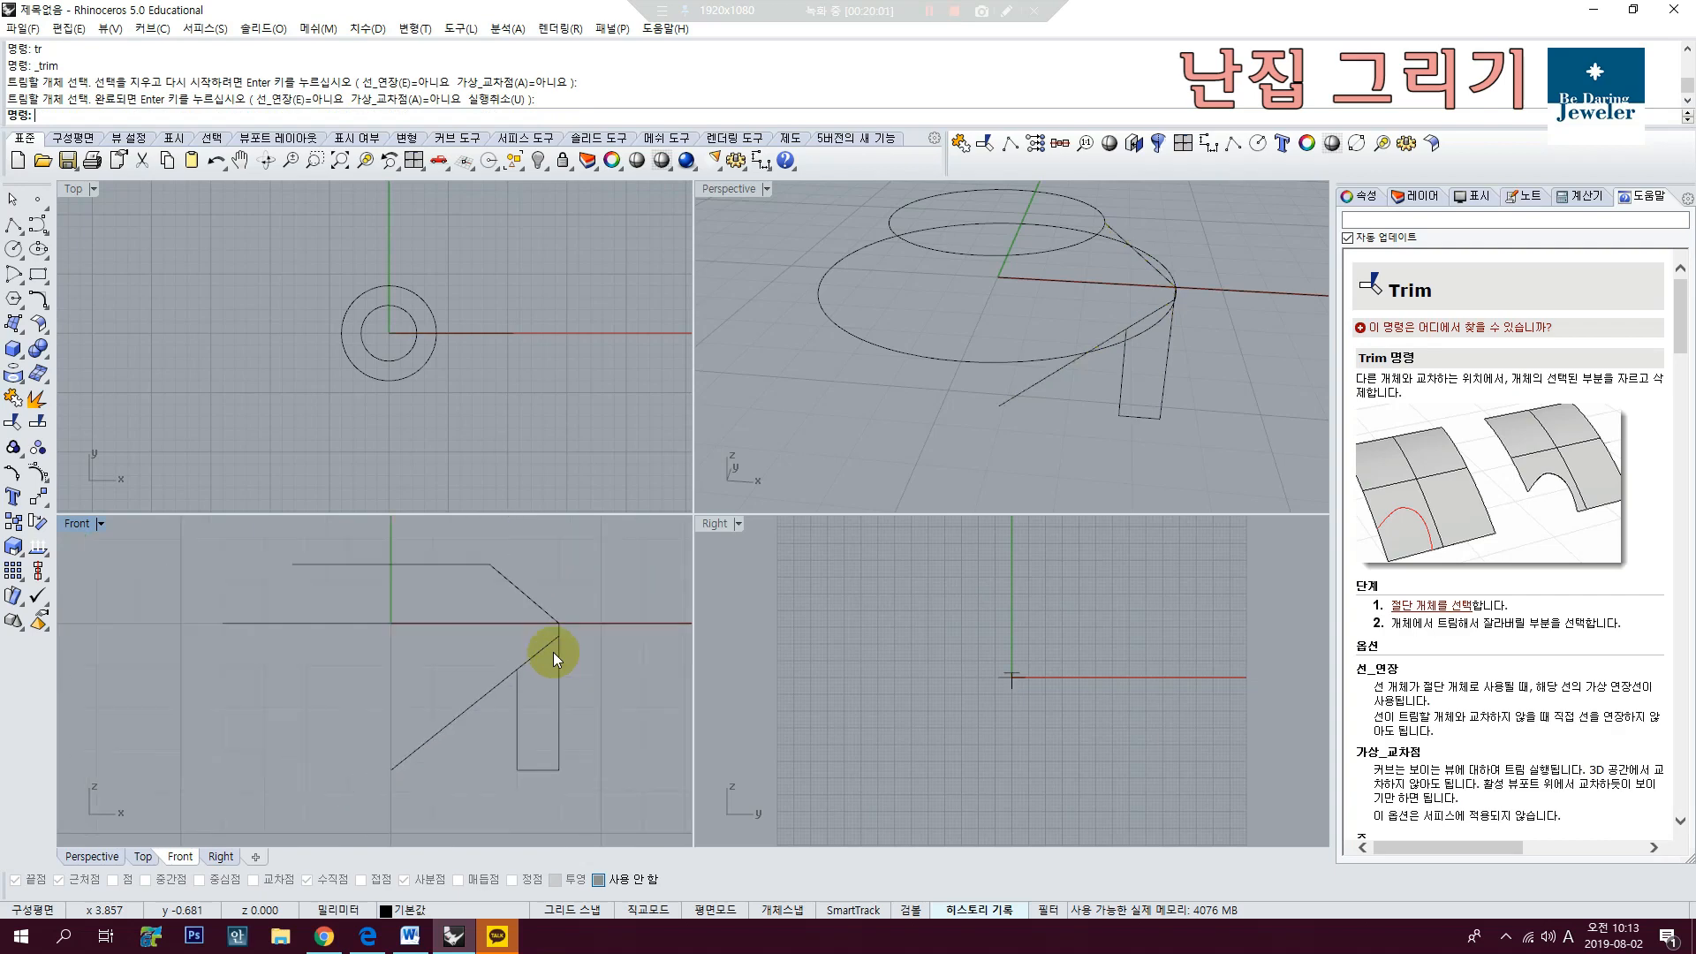
Step: Hide the stone's outline curve, leaving the setting profile curves displayed
click(554, 676)
click(530, 706)
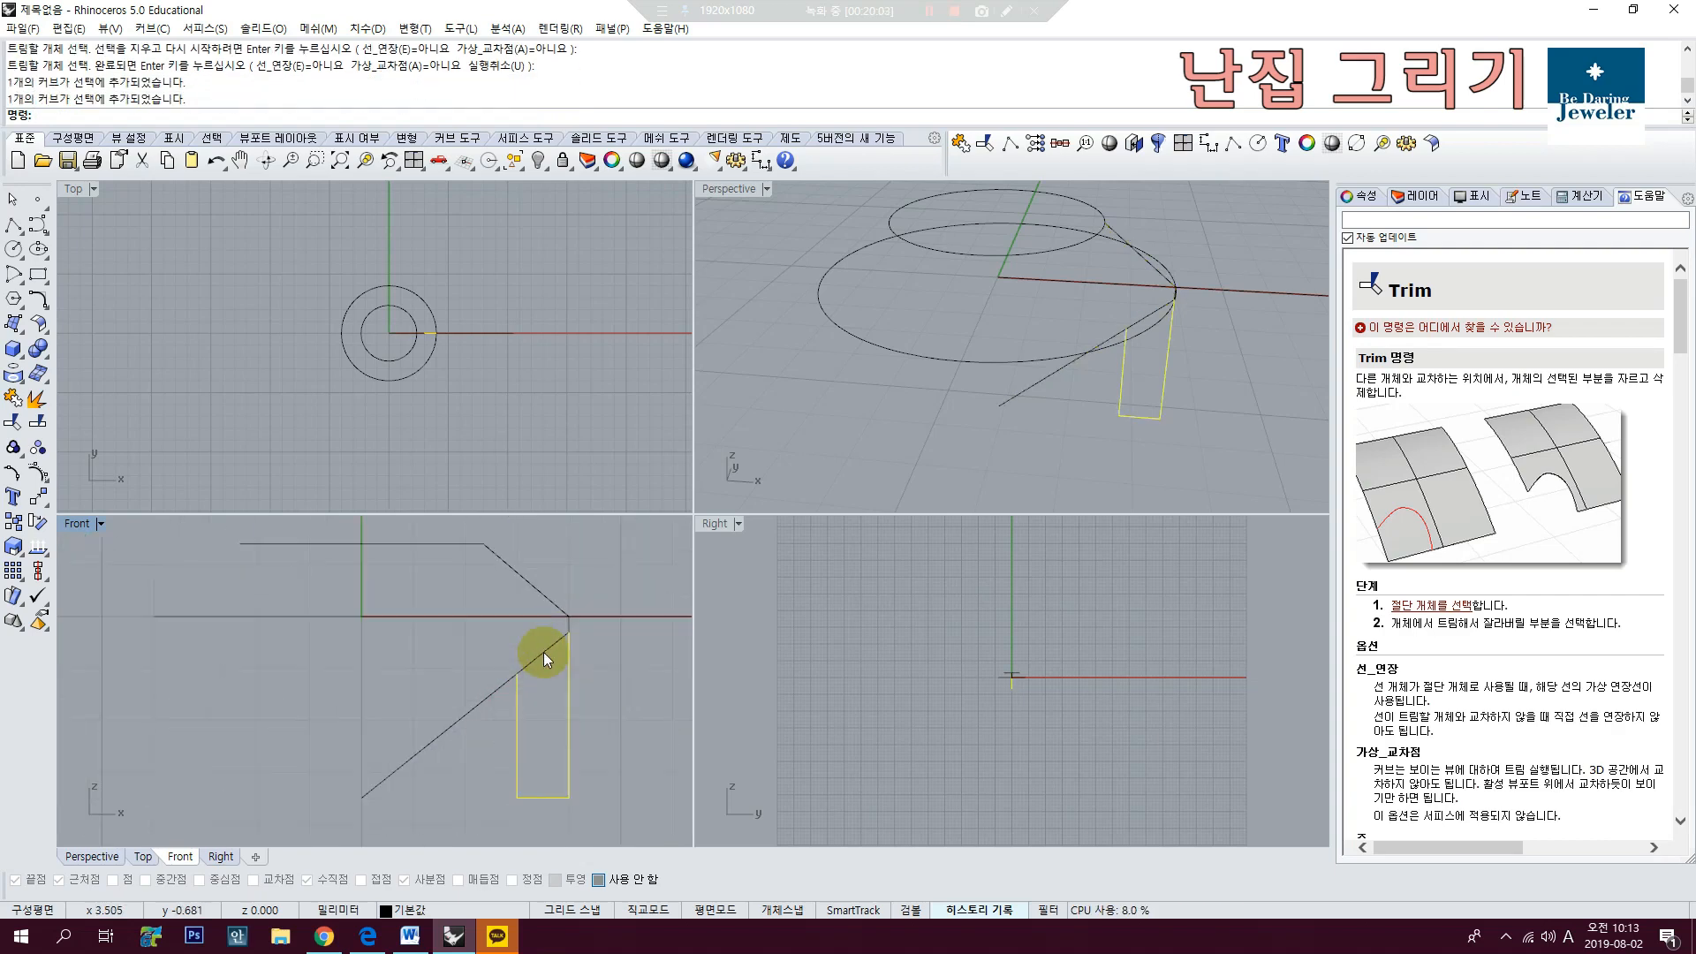
scroll(543, 652, up, 3)
text(L)
key(Escape)
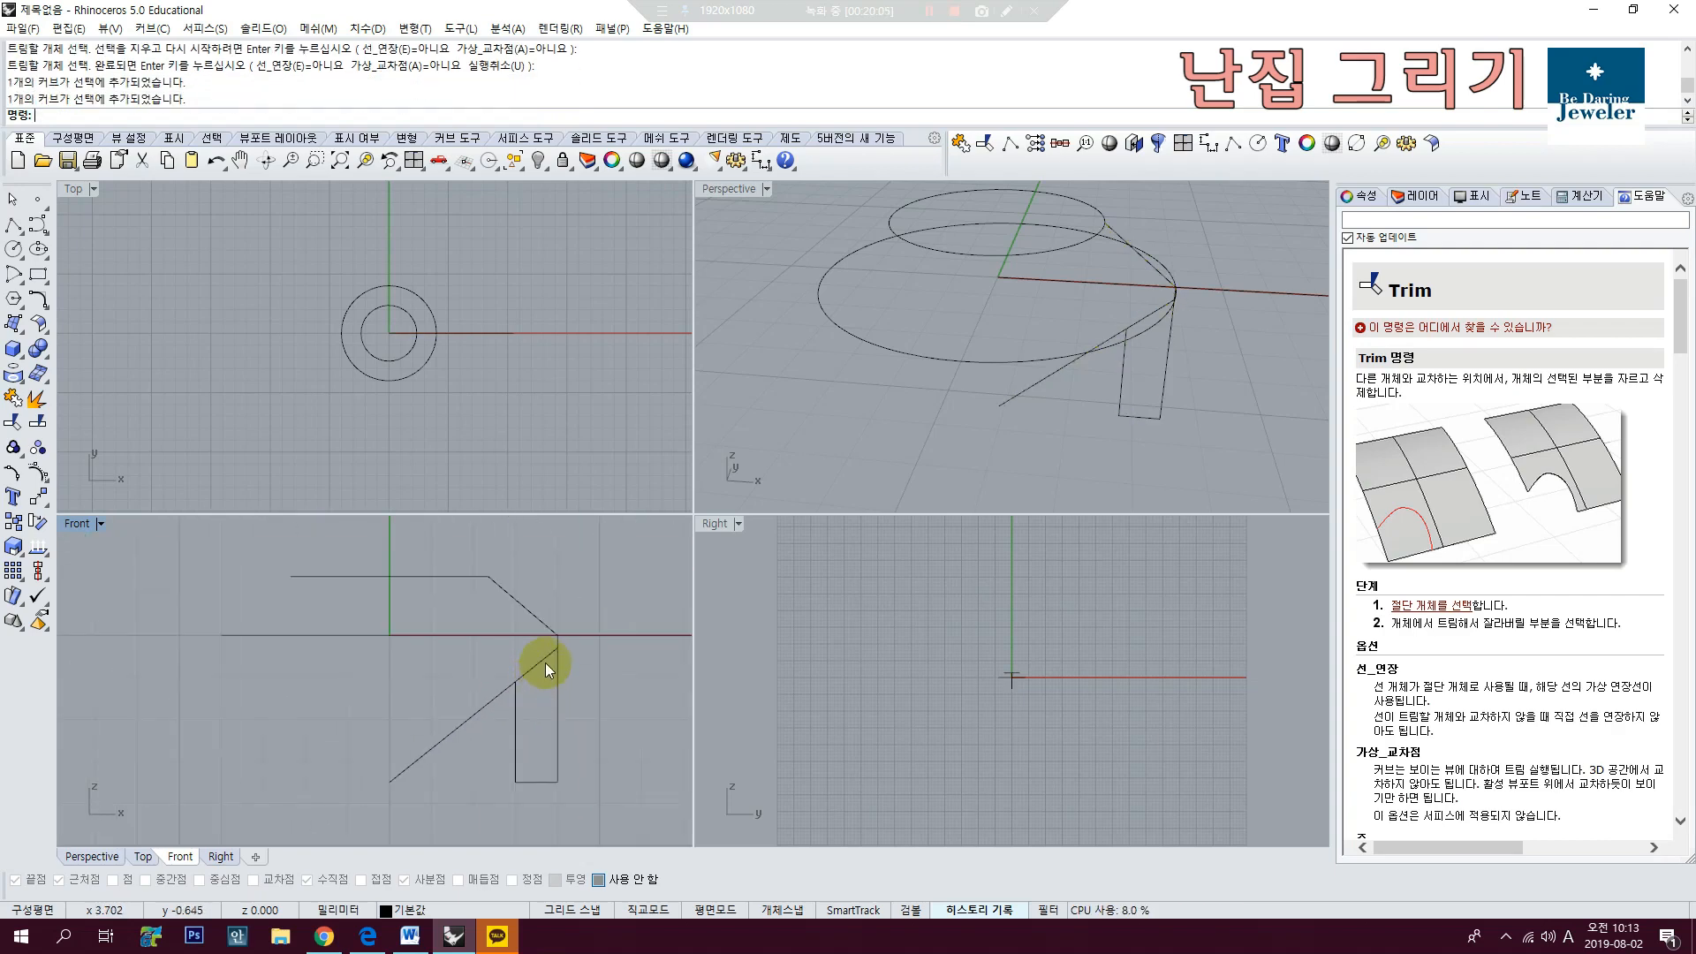
click(543, 662)
click(538, 160)
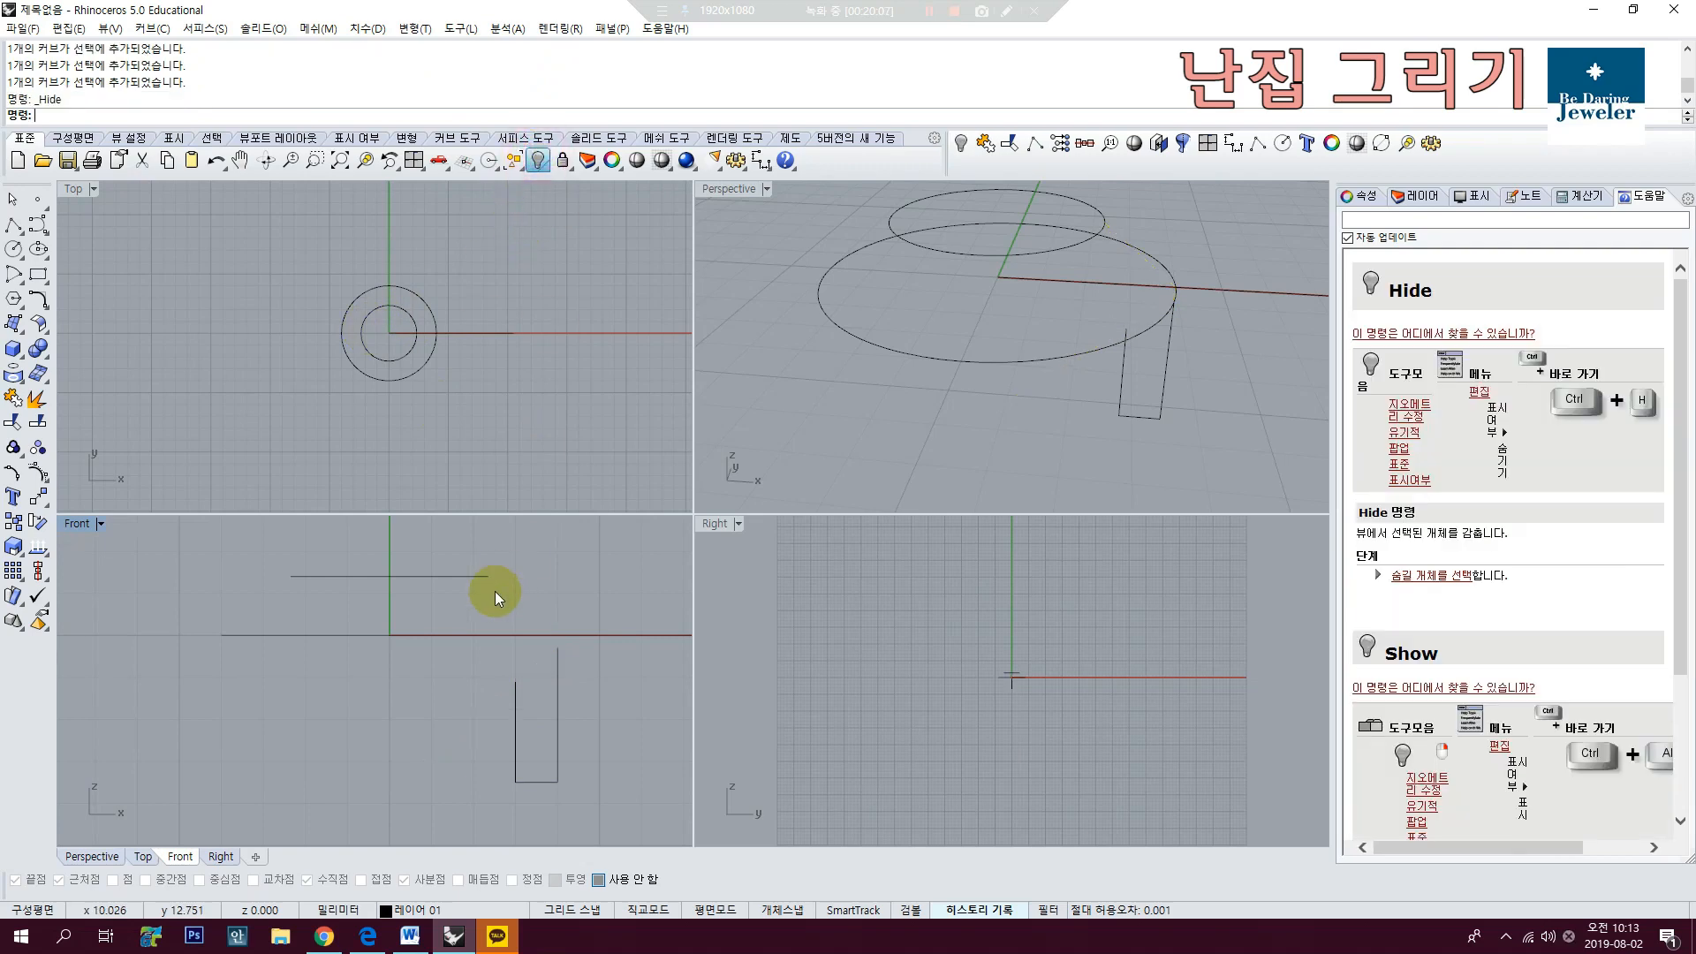
Step: Draw a slanted line connecting the top ends of the inner and outer vertical lines to close the profile
click(10, 228)
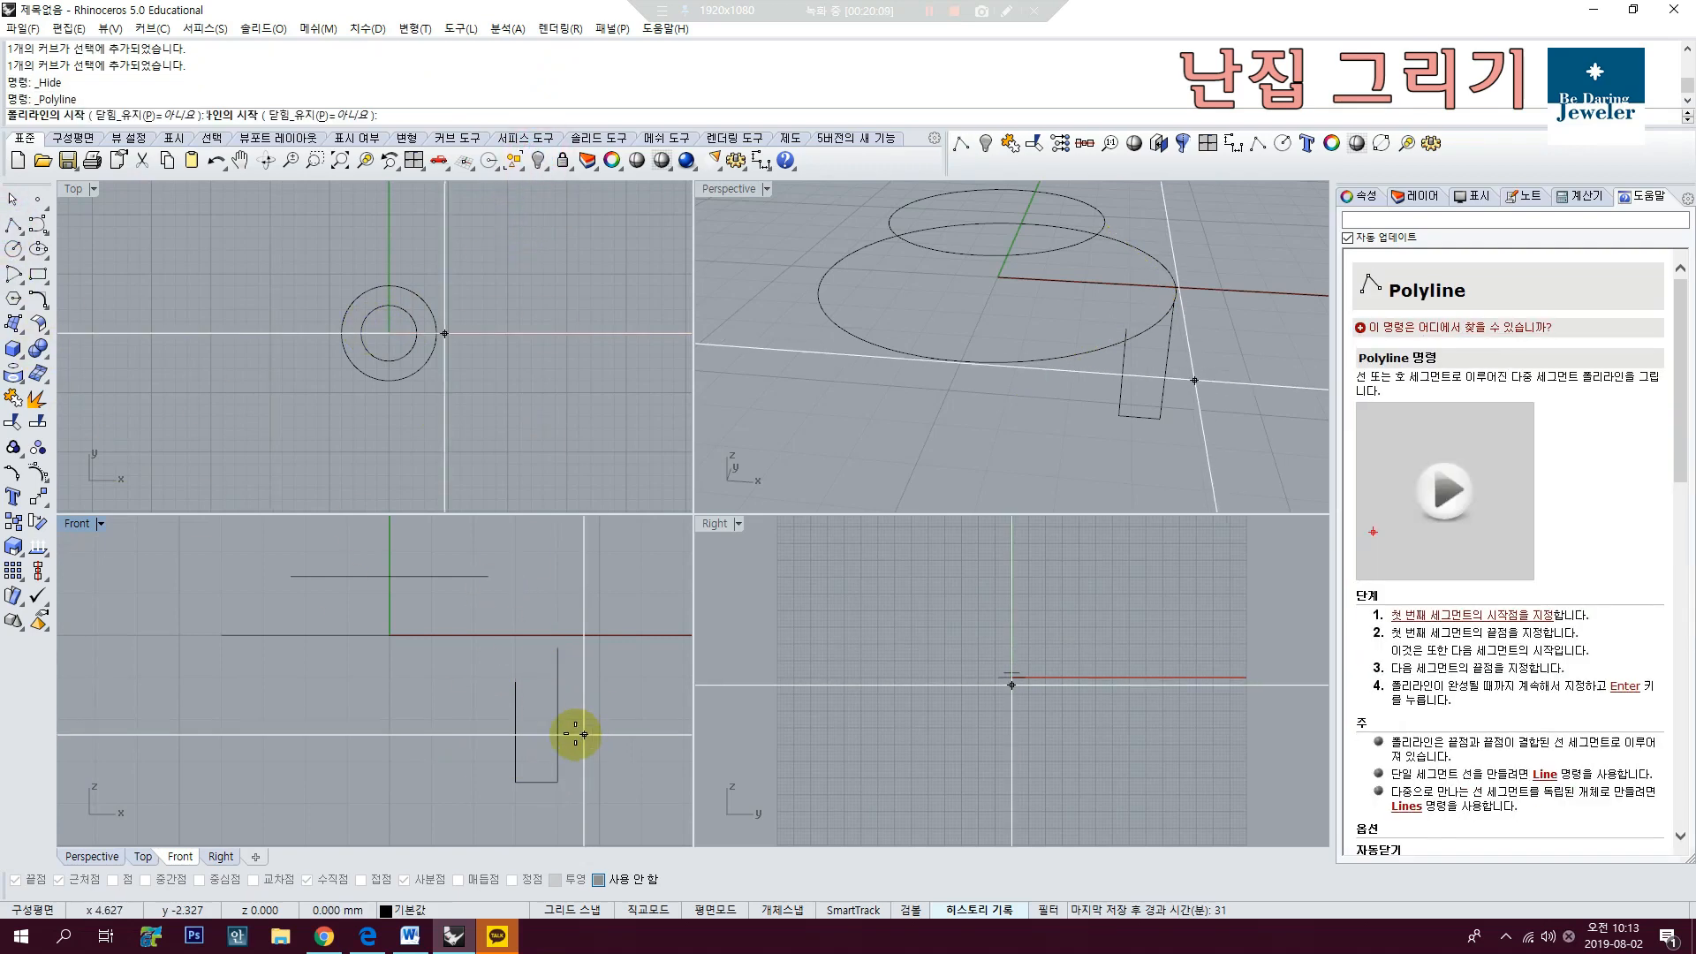
click(515, 681)
click(557, 648)
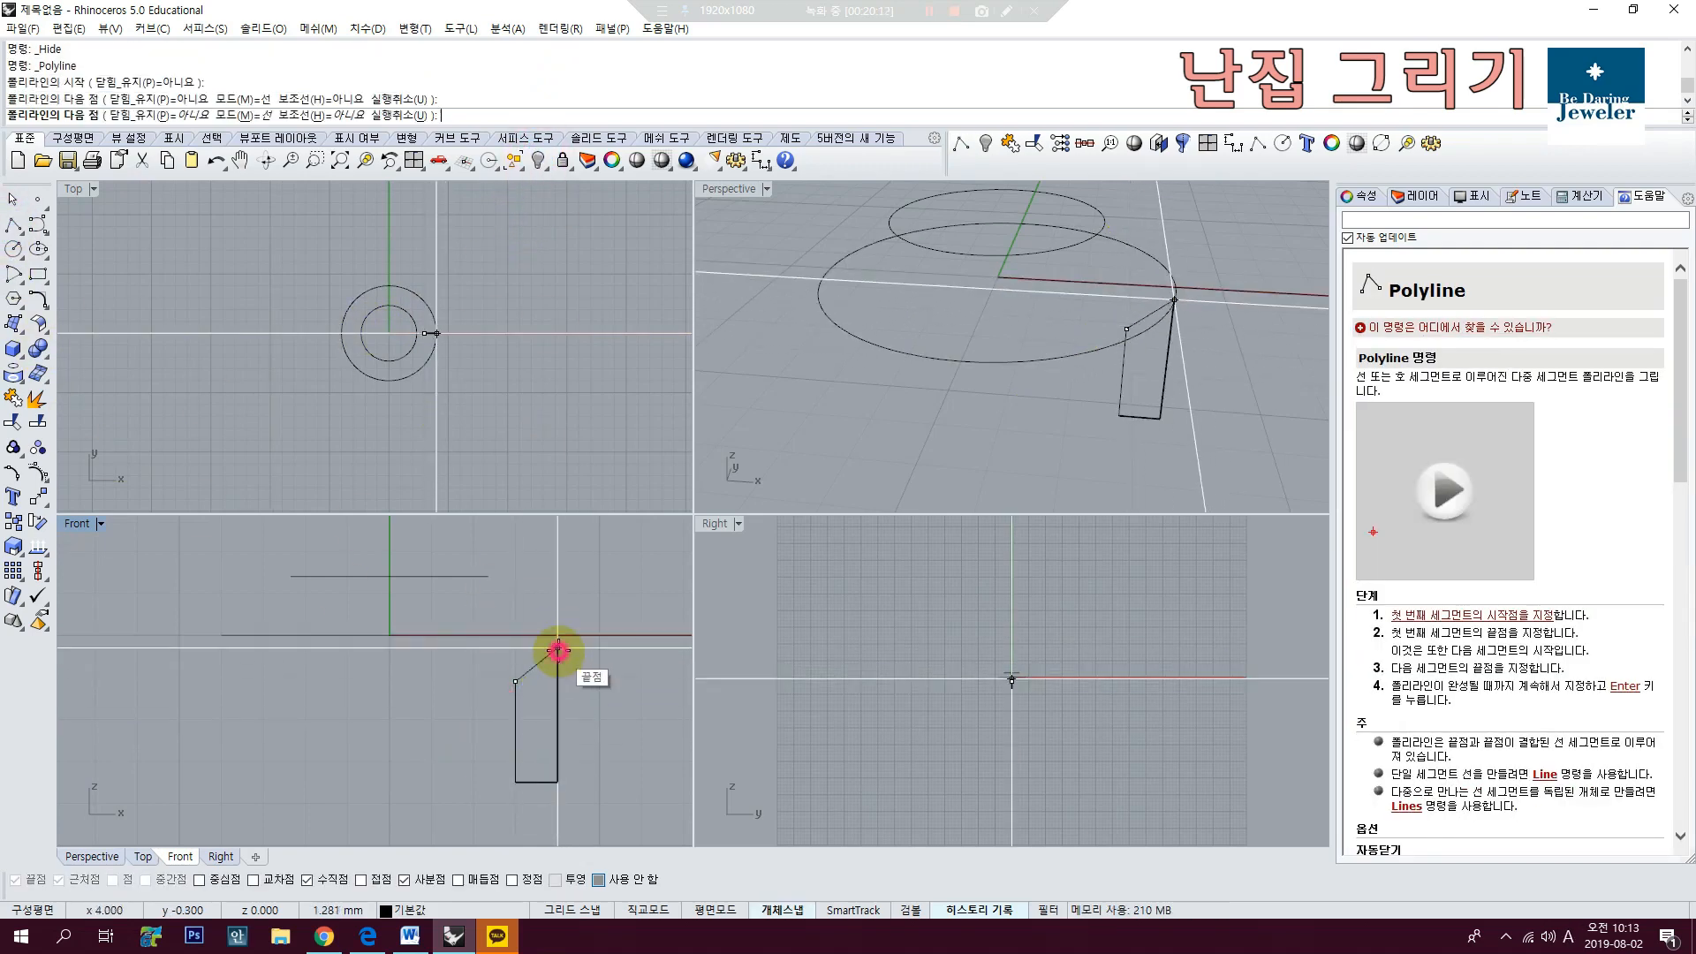
right_click(574, 704)
scroll(590, 720, up, 3)
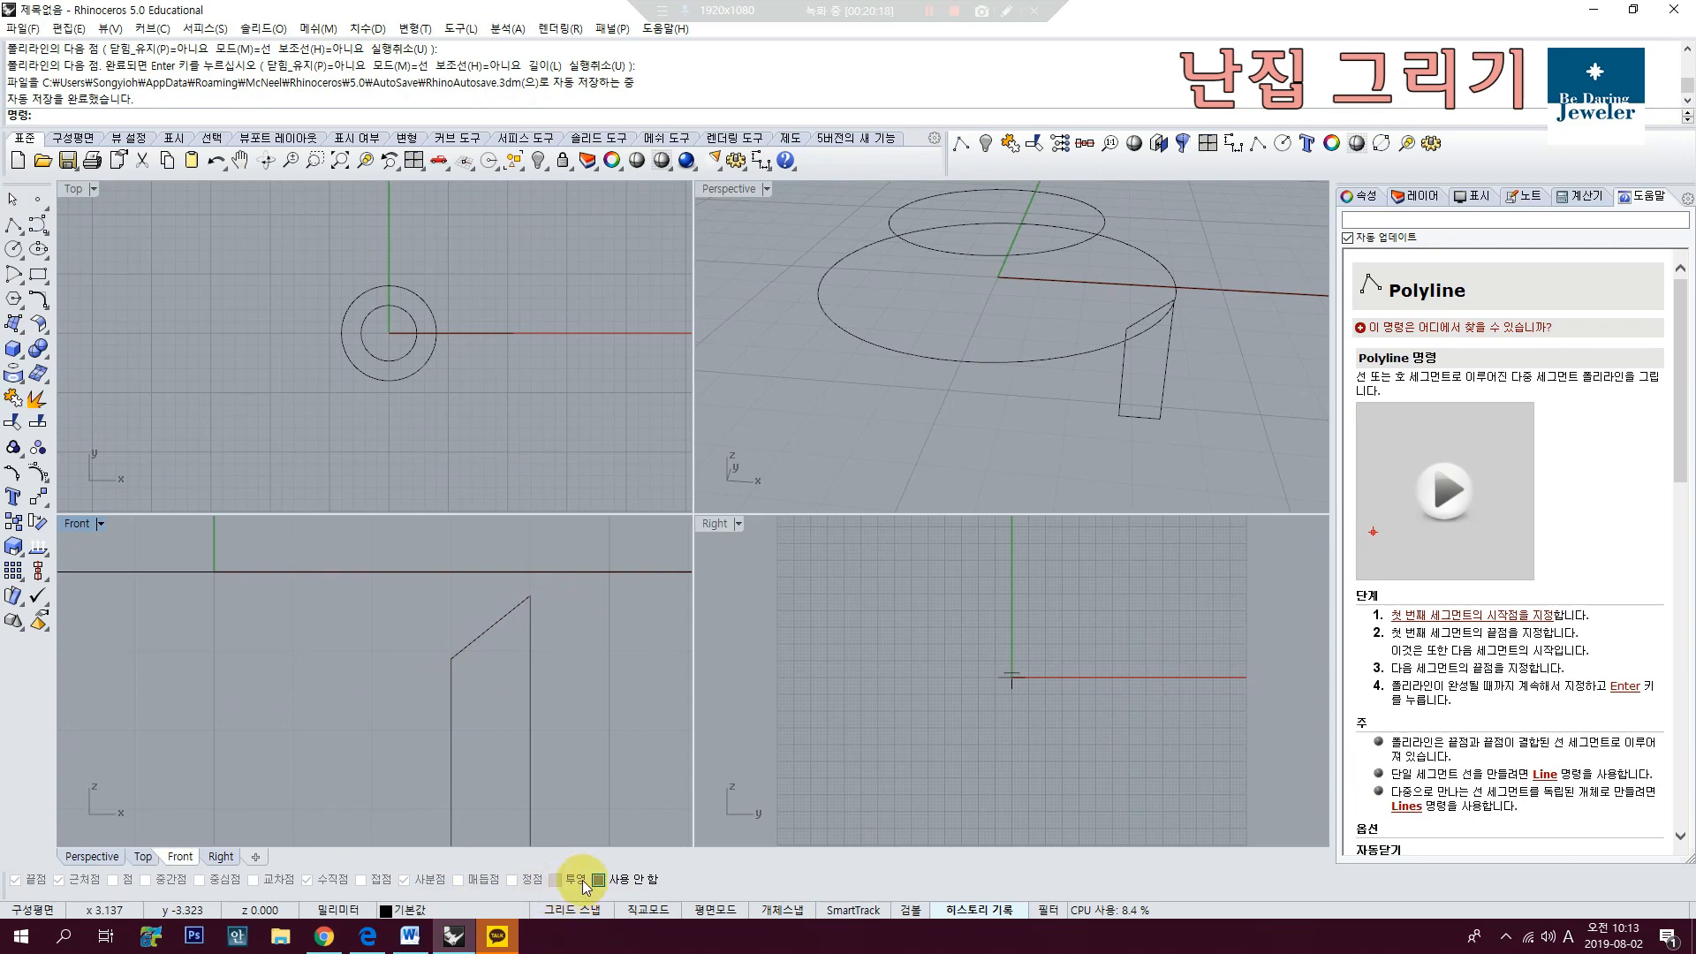
Step: Join the slanted line, the inner line and the L-shaped outer curve into one closed setting profile
click(615, 882)
click(598, 880)
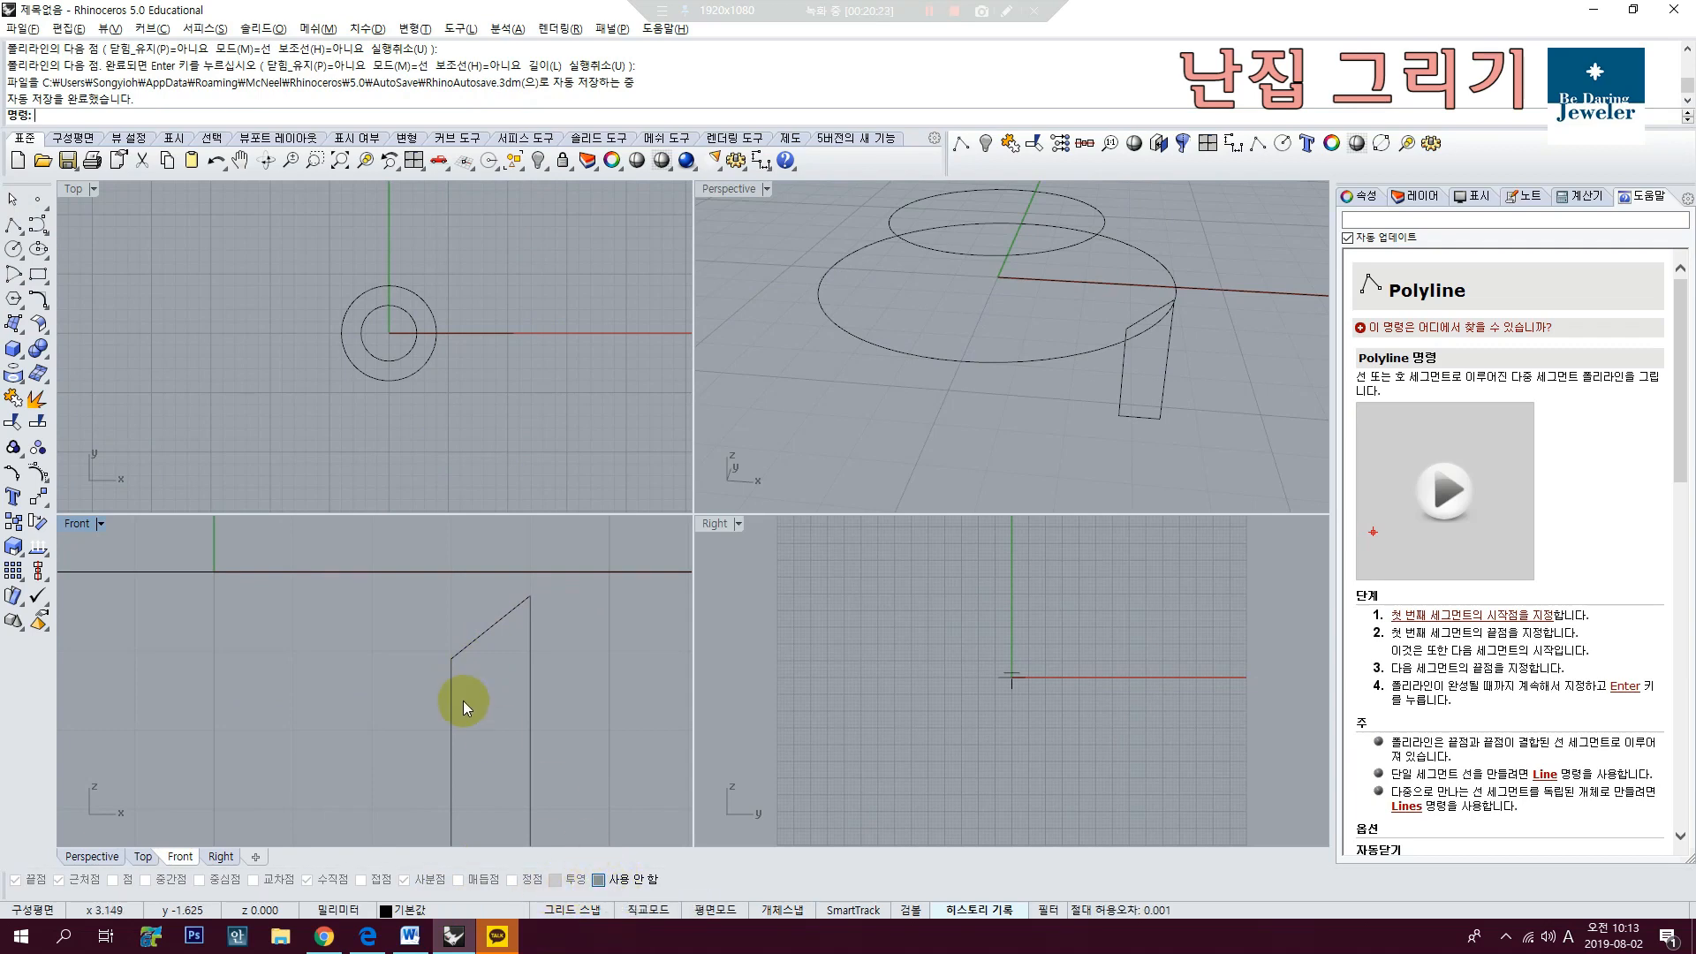
scroll(557, 693, down, 5)
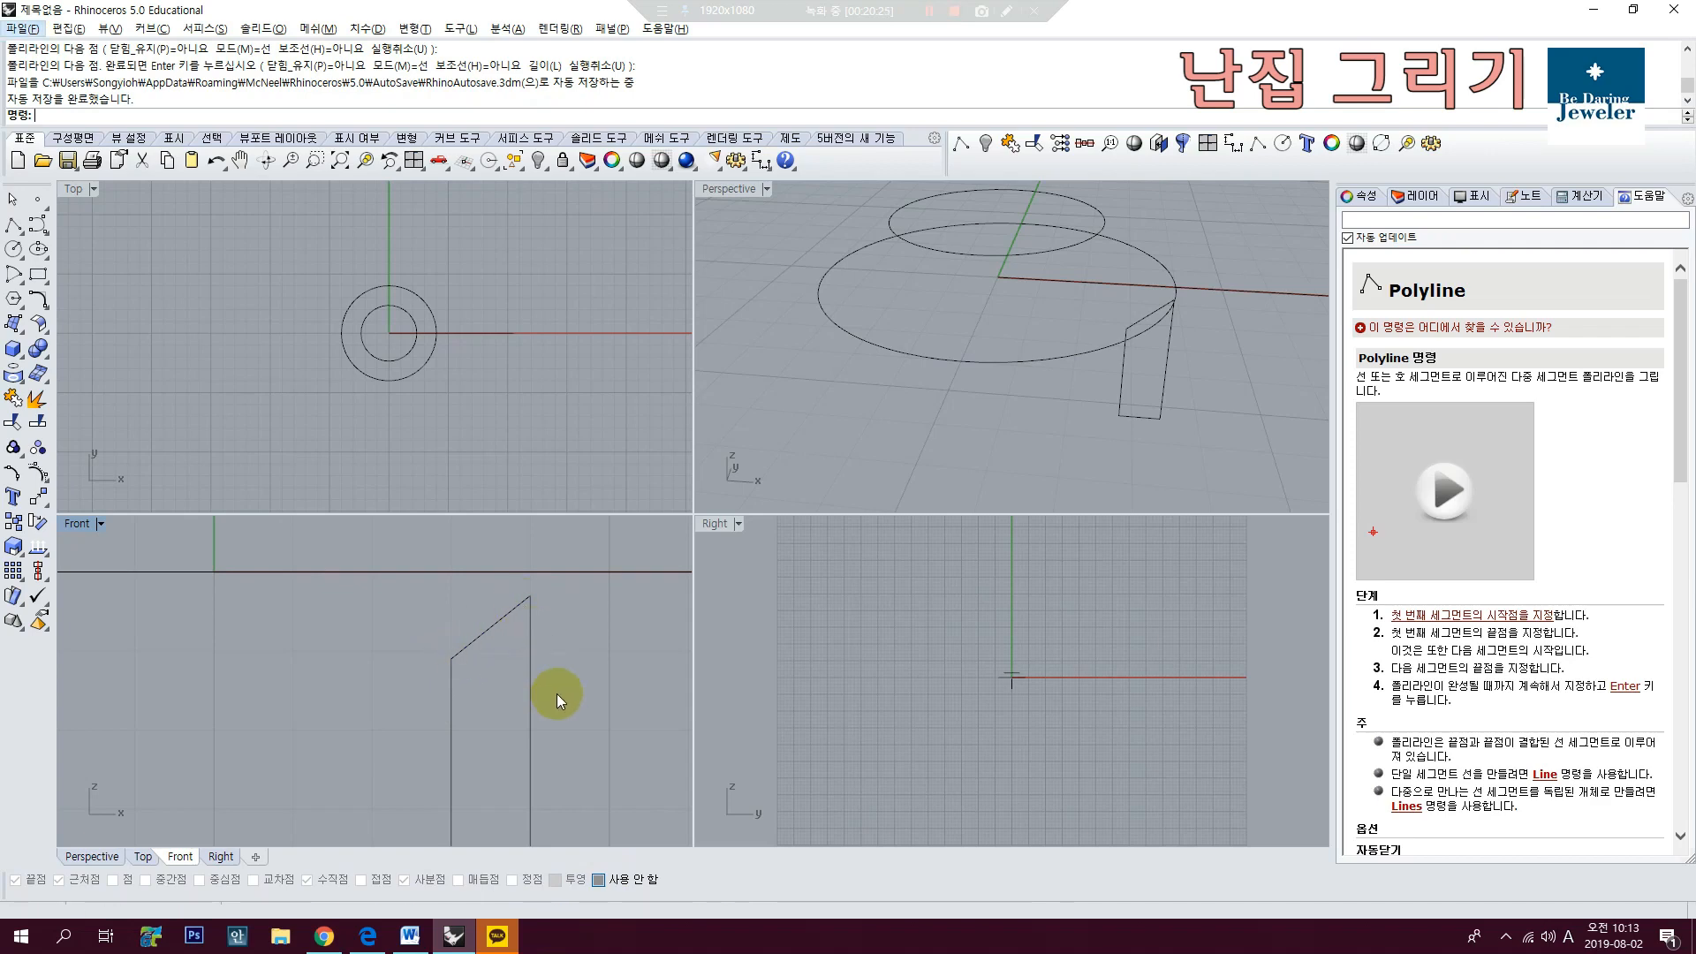
click(543, 687)
drag(553, 717, 490, 726)
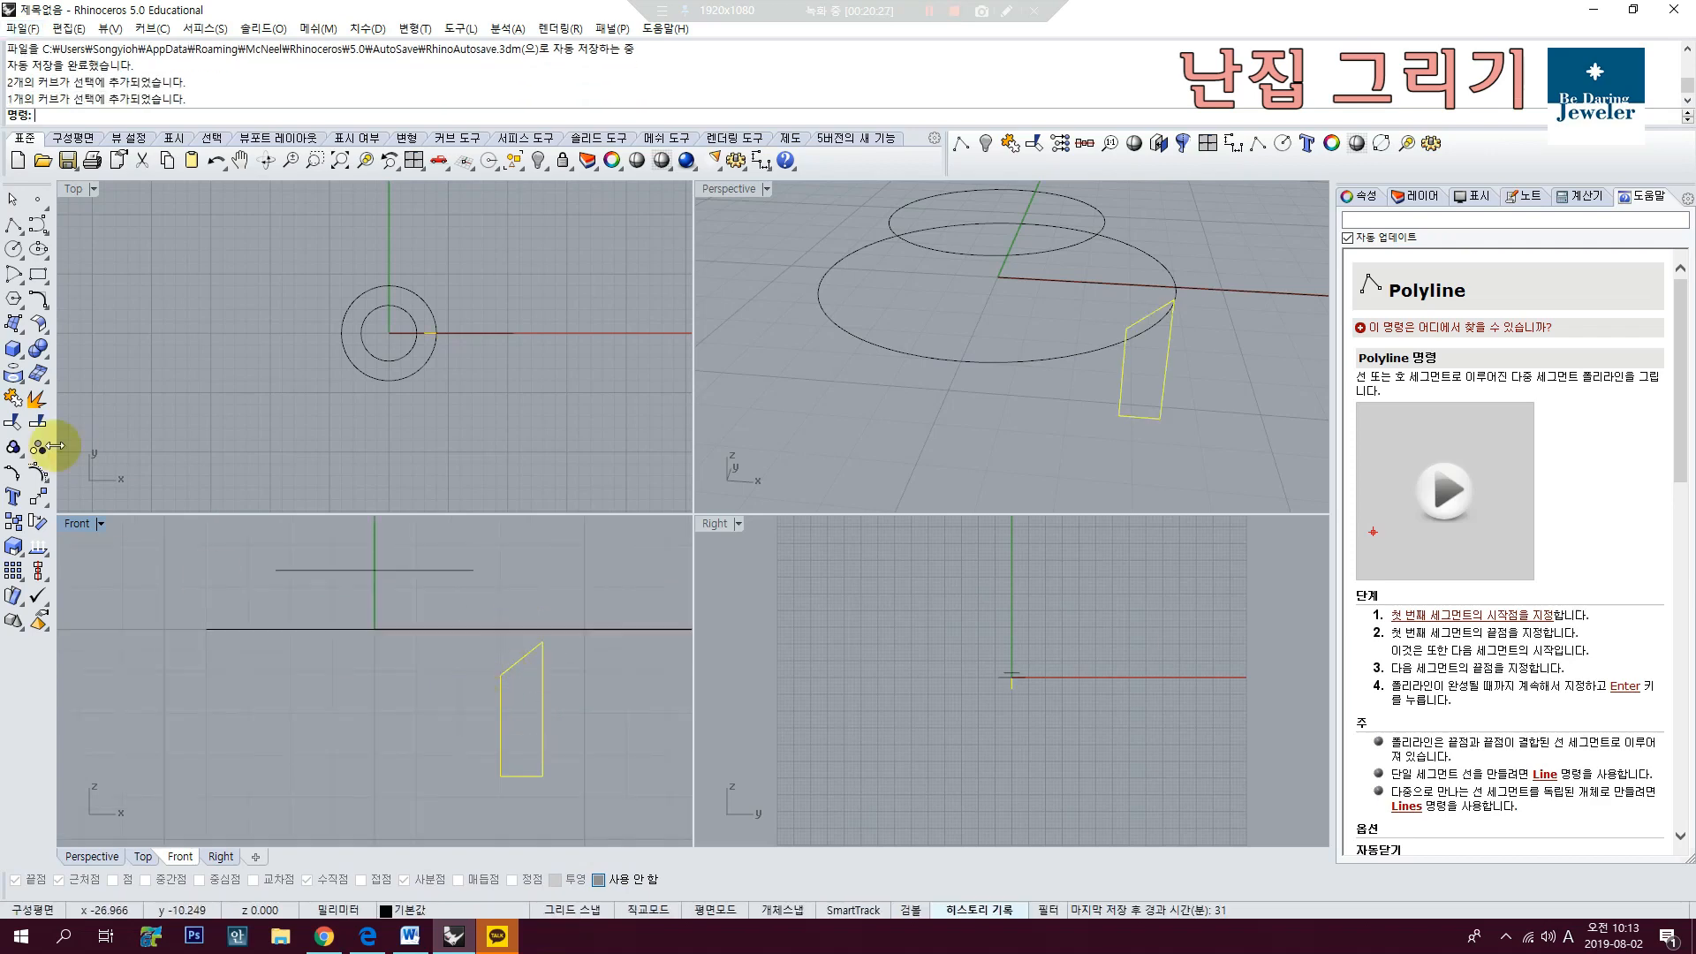
click(13, 399)
right_drag(457, 677, 512, 658)
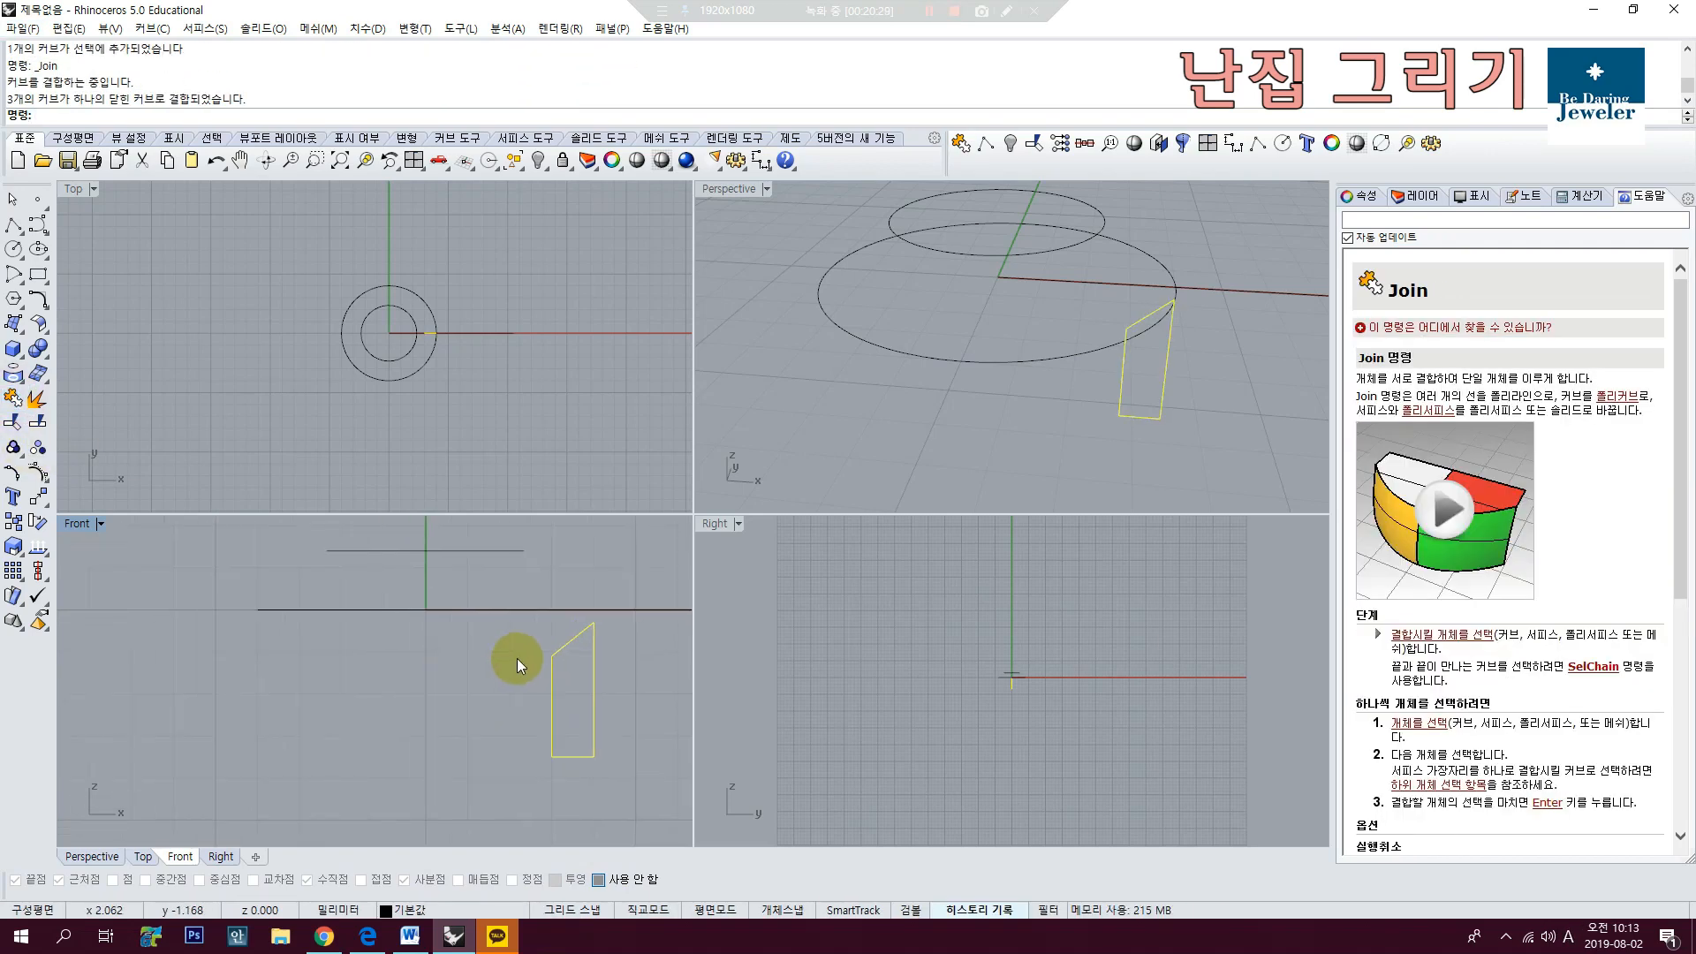
click(516, 659)
scroll(574, 675, down, 4)
scroll(581, 724, up, 4)
click(580, 732)
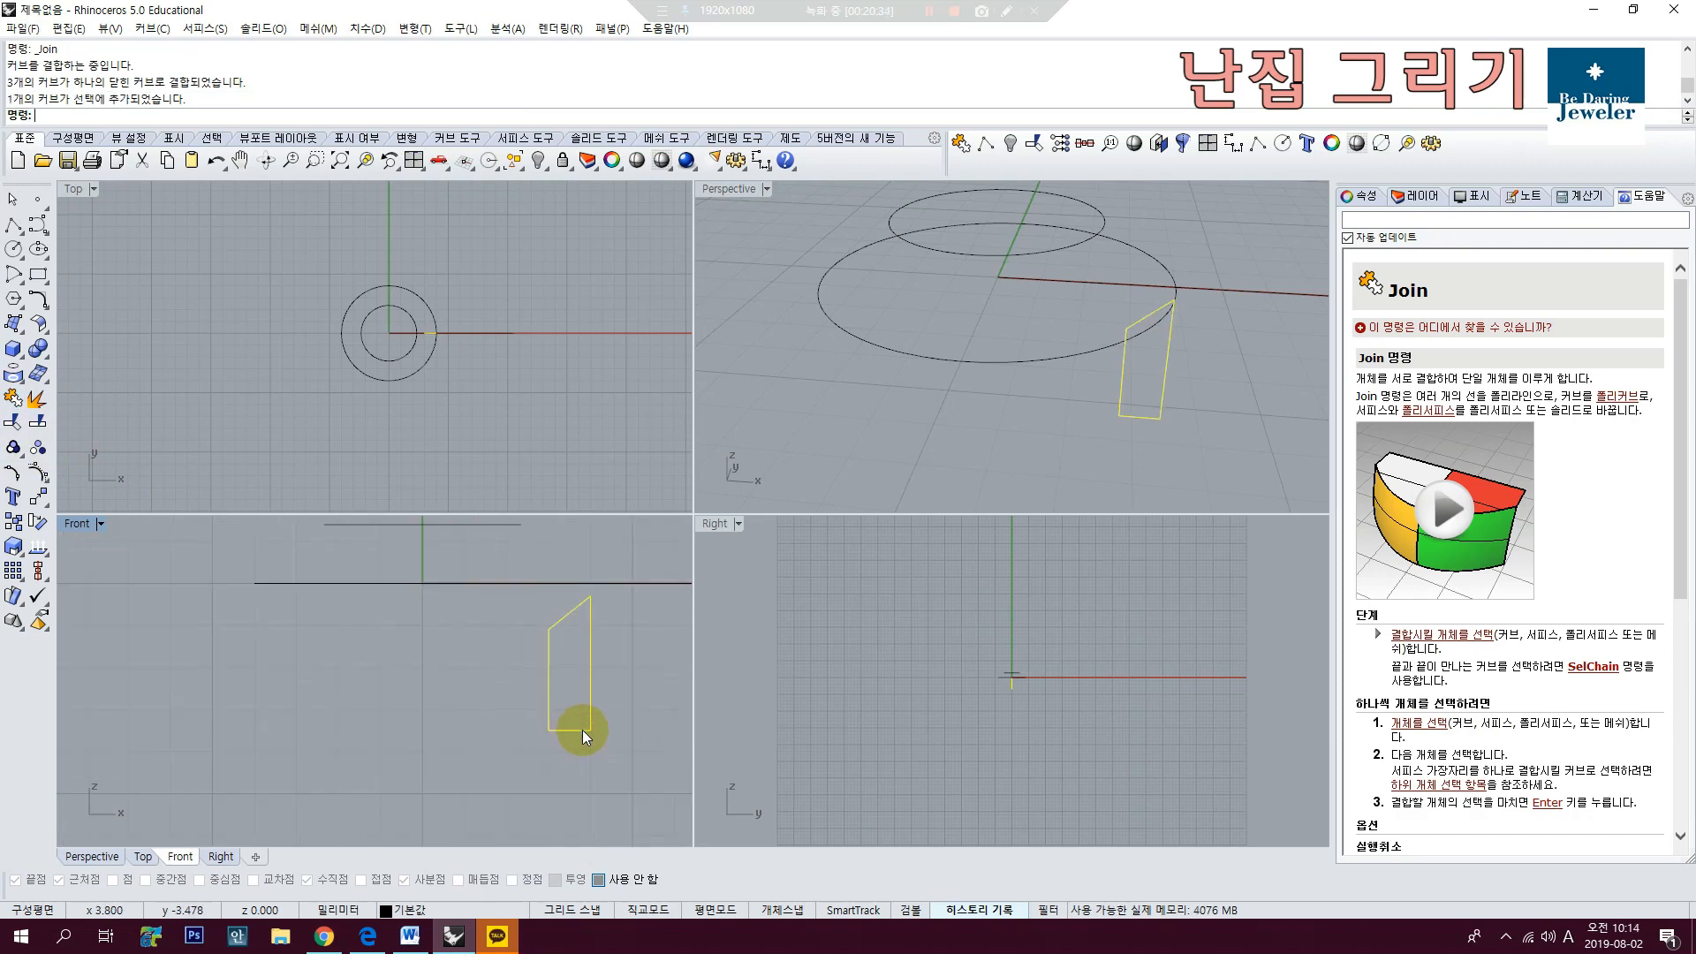
Step: Draw a horizontal line across the profile just below its pointed upper tip, overhanging both sides
scroll(588, 578, up, 5)
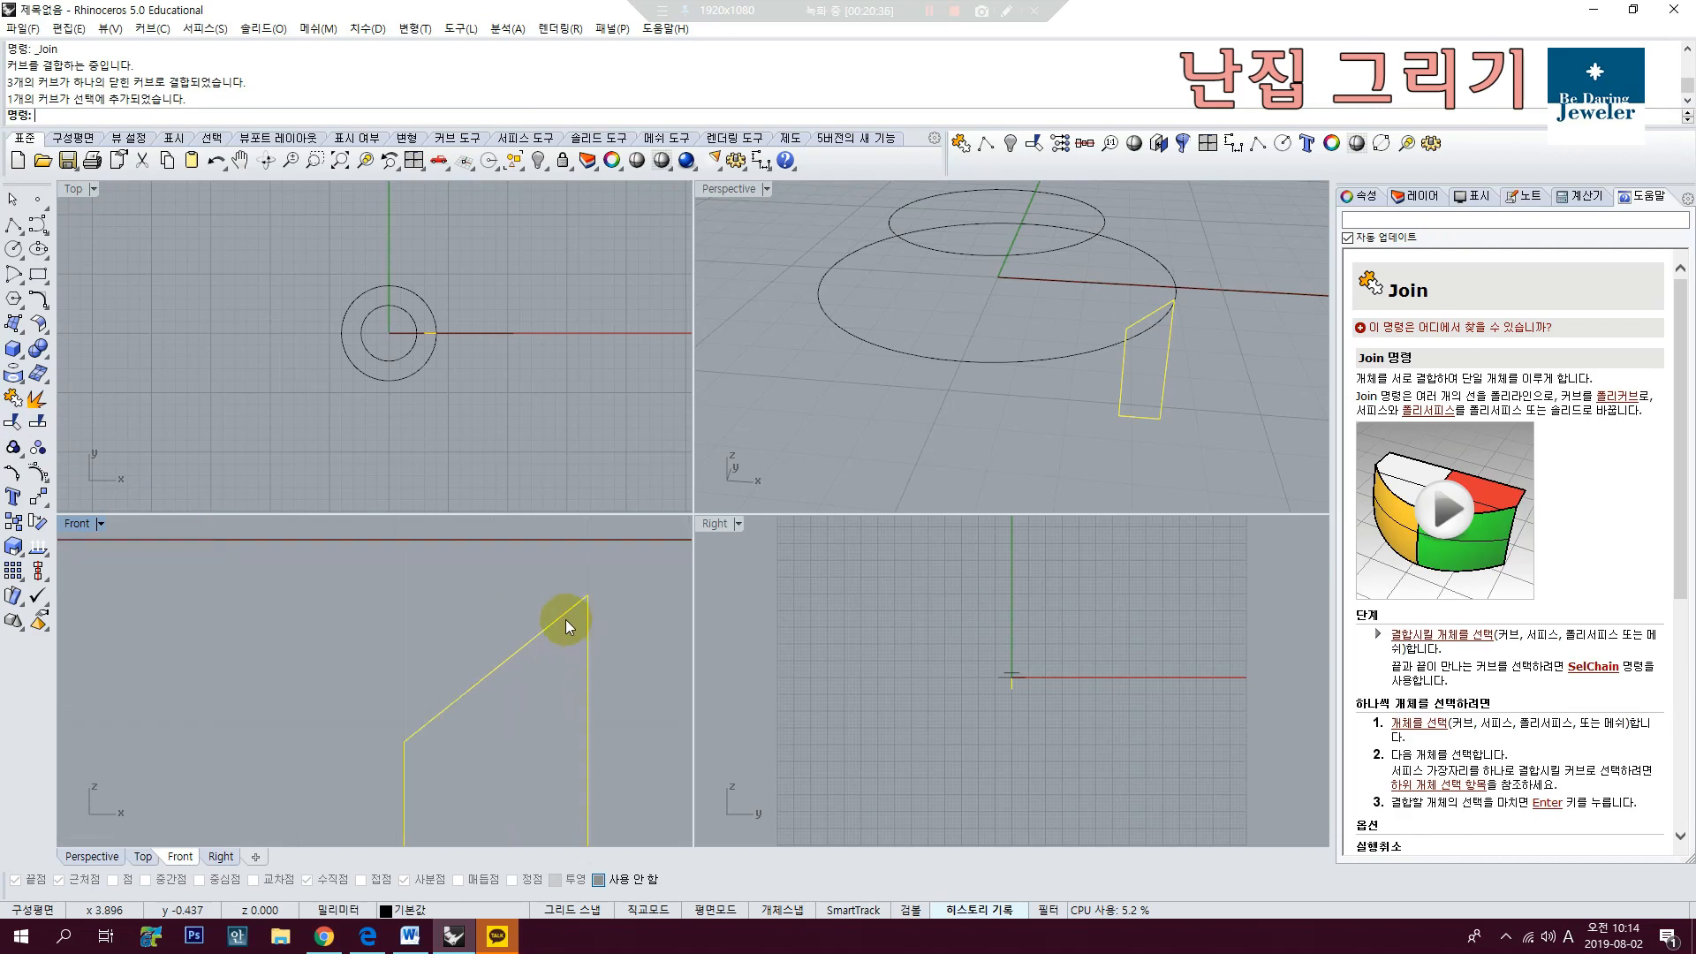
right_drag(617, 651, 575, 644)
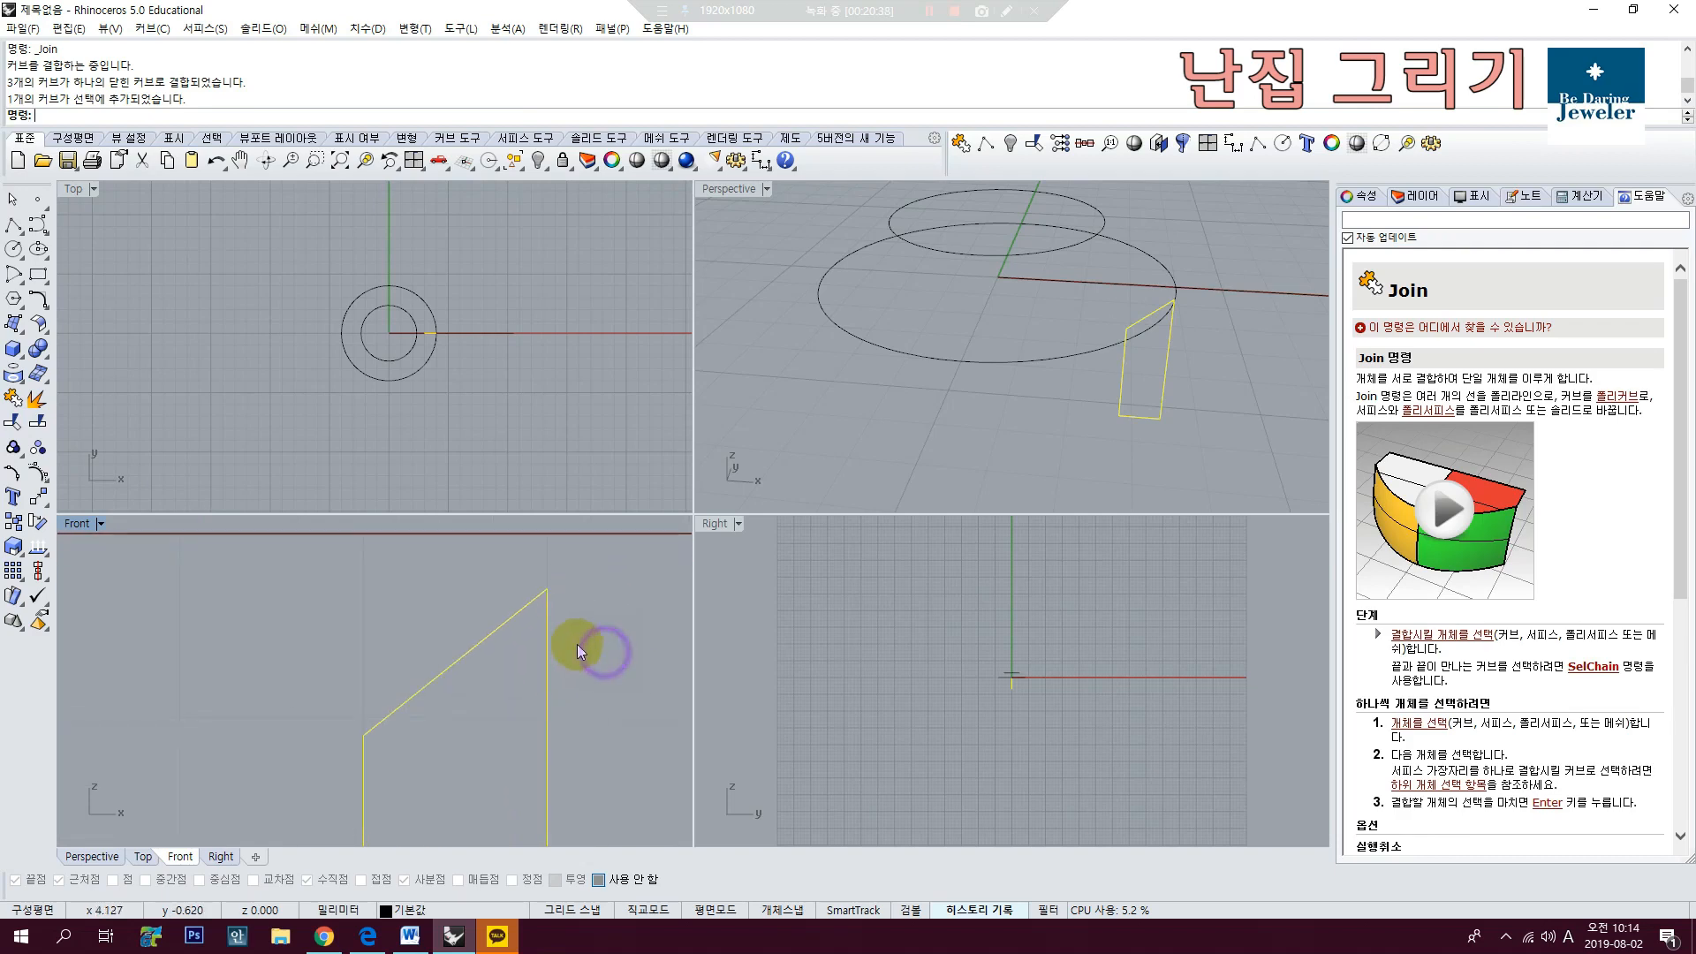
click(13, 227)
click(39, 232)
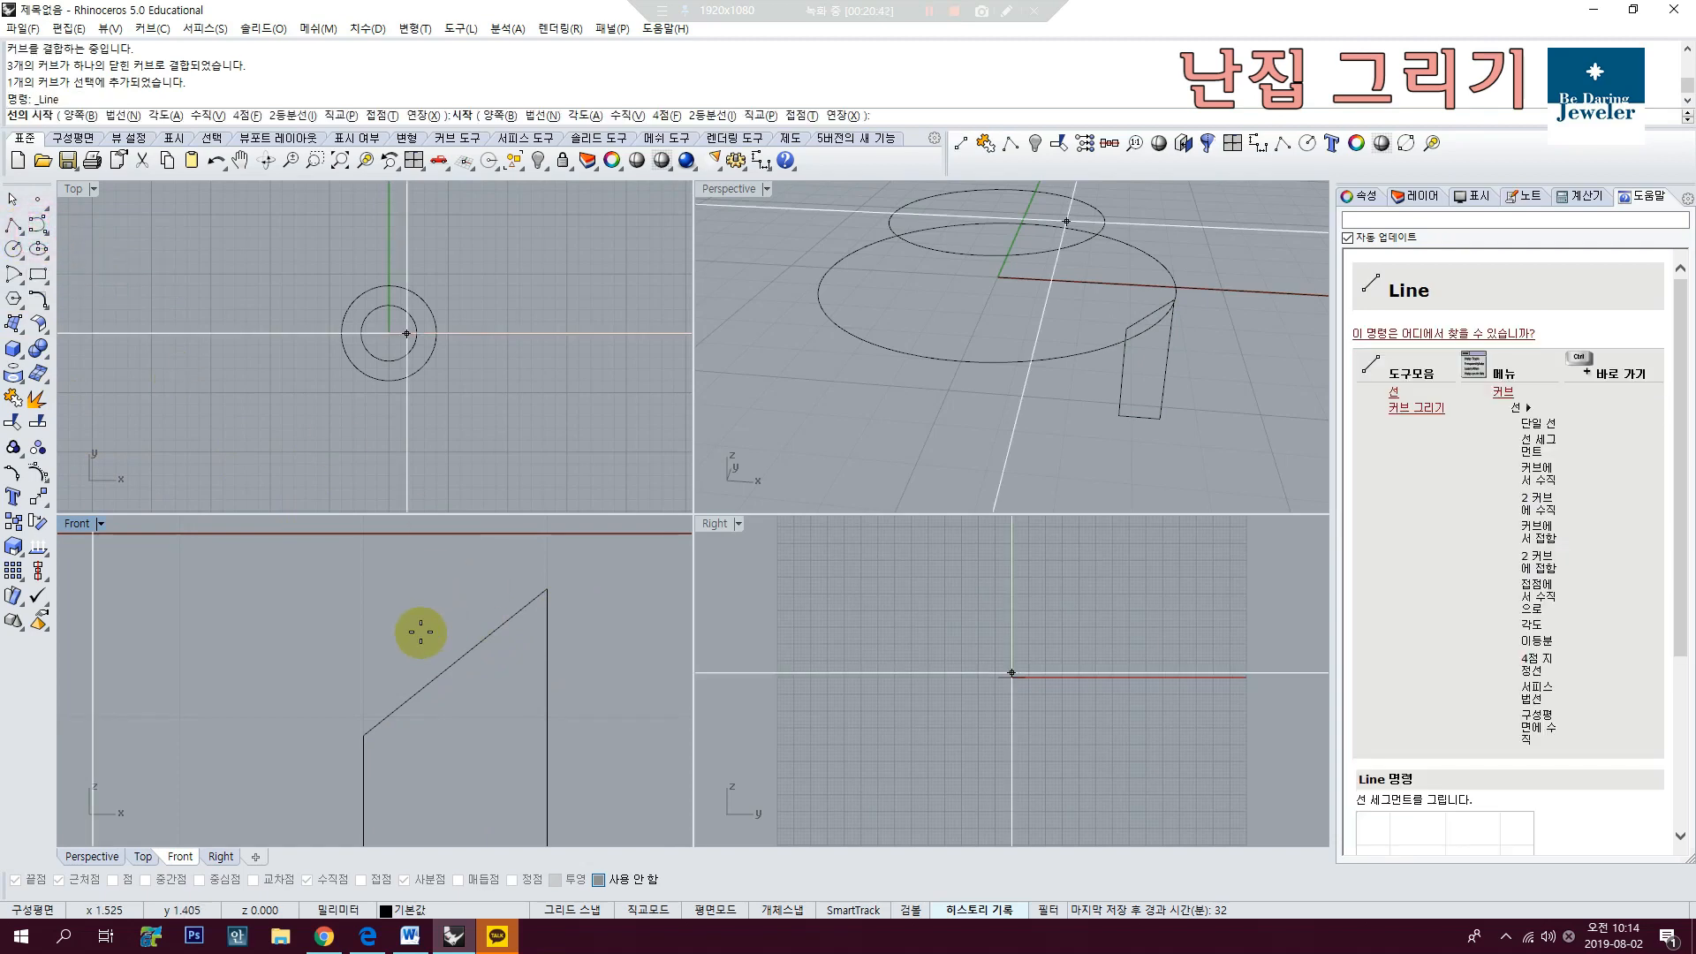
click(400, 616)
click(616, 616)
right_click(598, 643)
Step: Measure the profile's width along the horizontal line, from the slanted edge to the outer vertical edge
scroll(532, 618, up, 3)
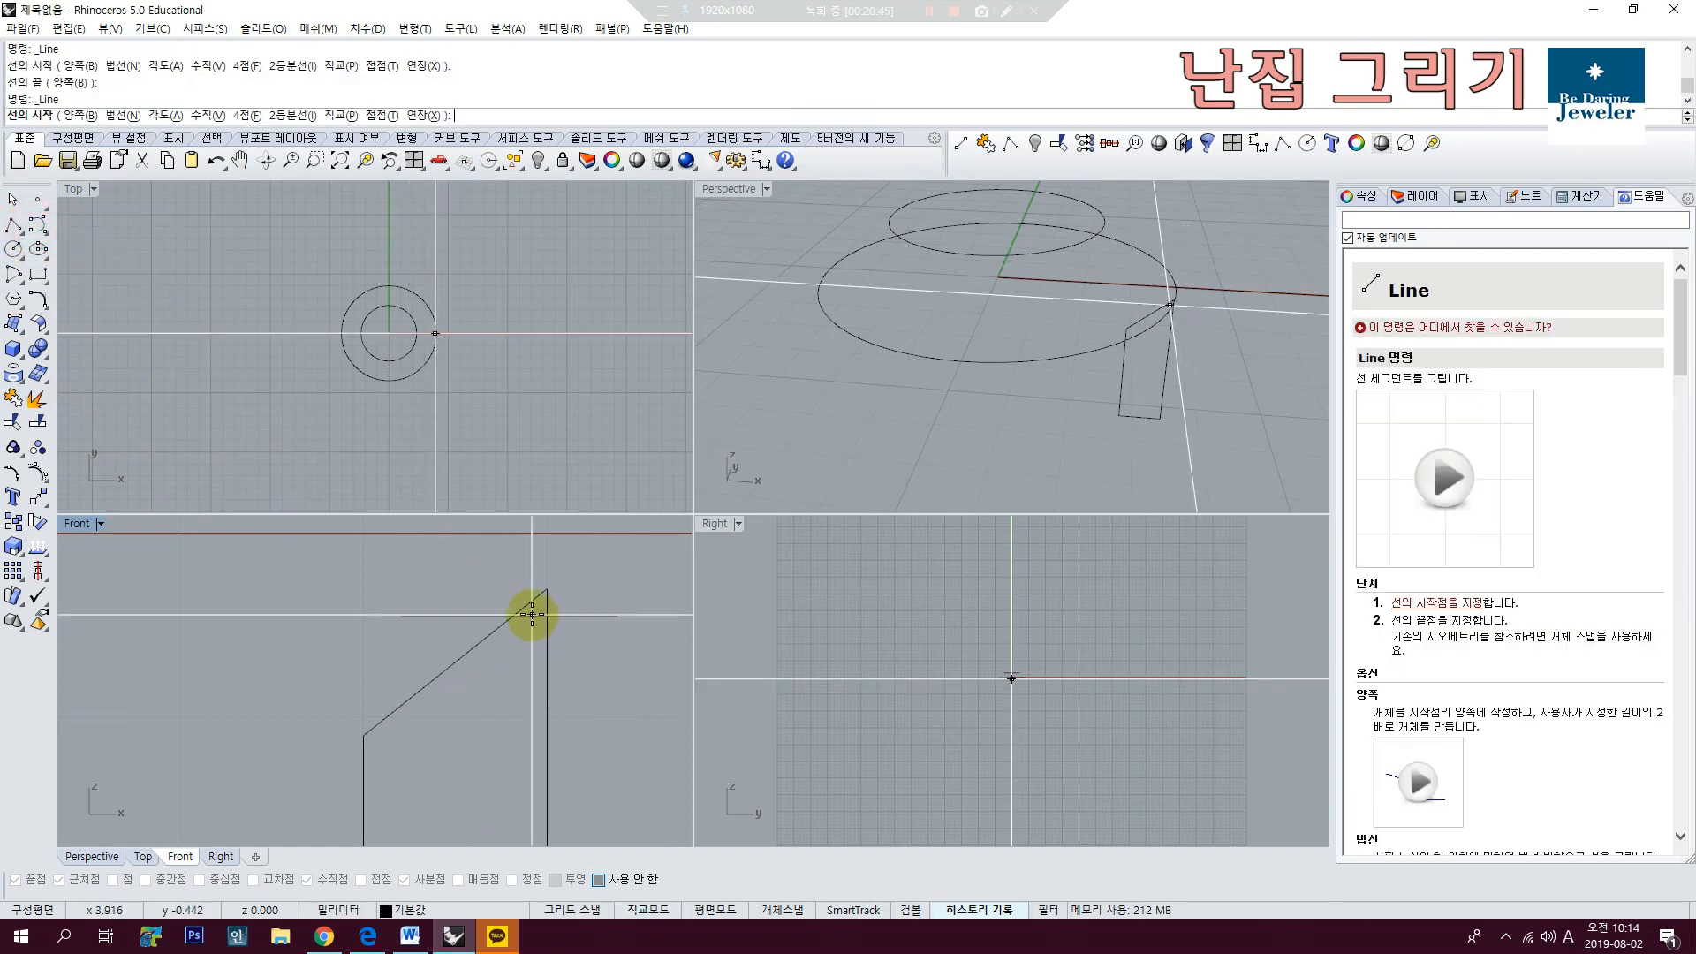
click(759, 160)
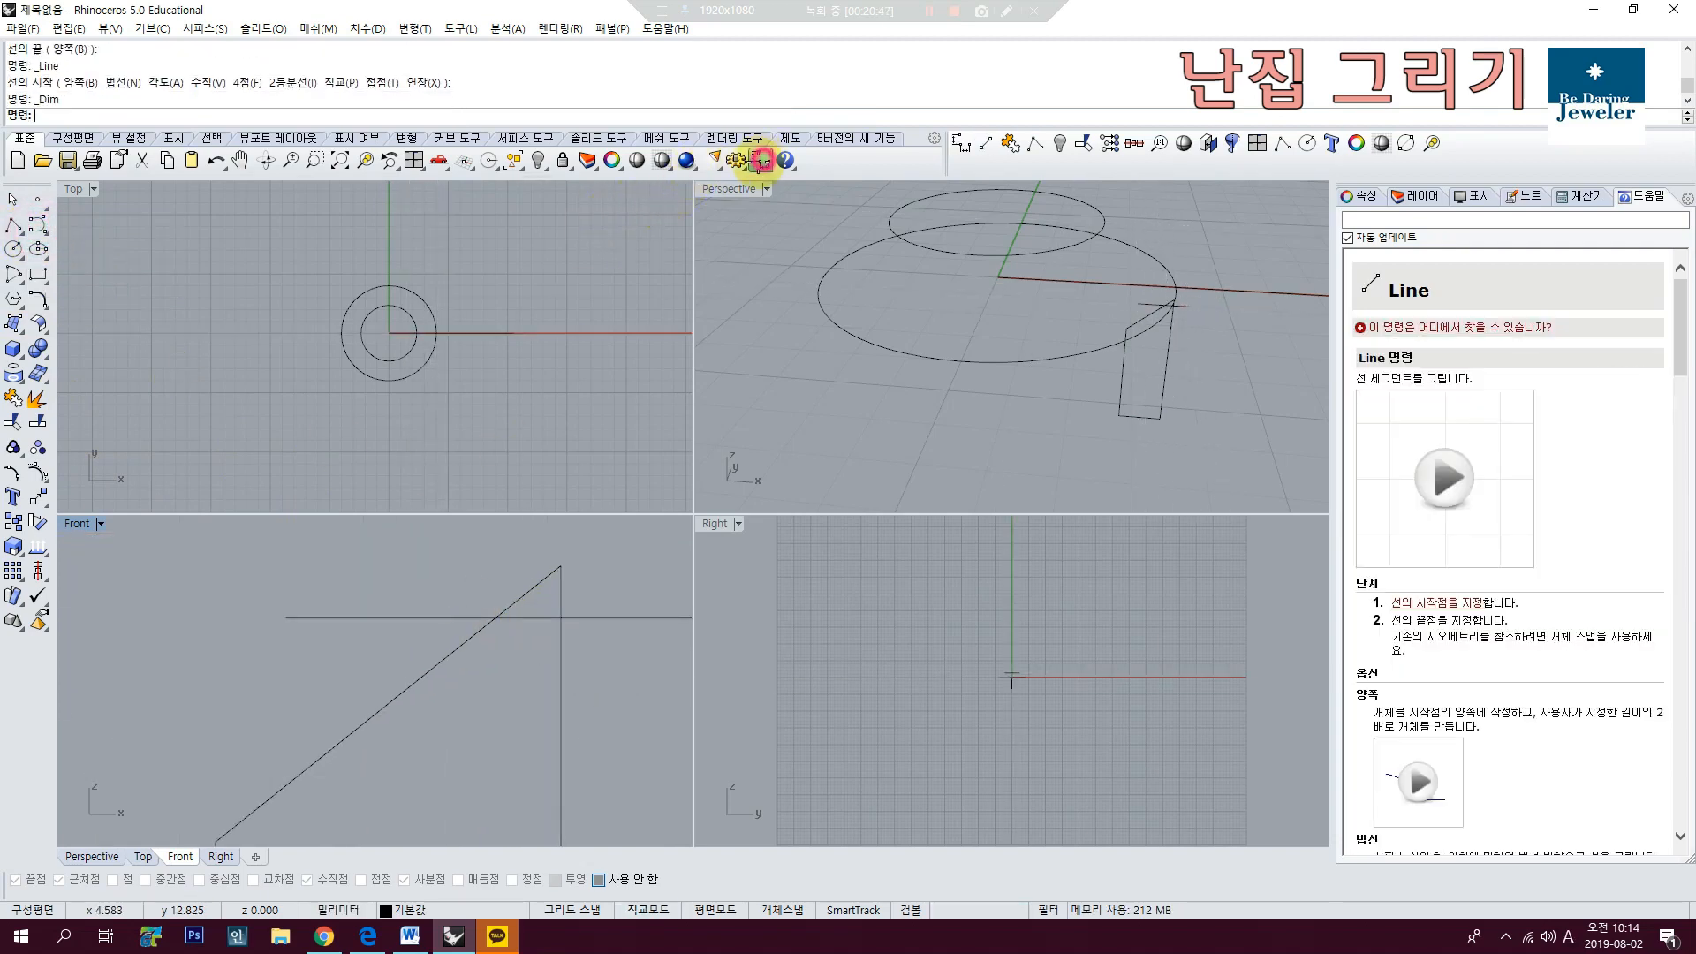
click(498, 617)
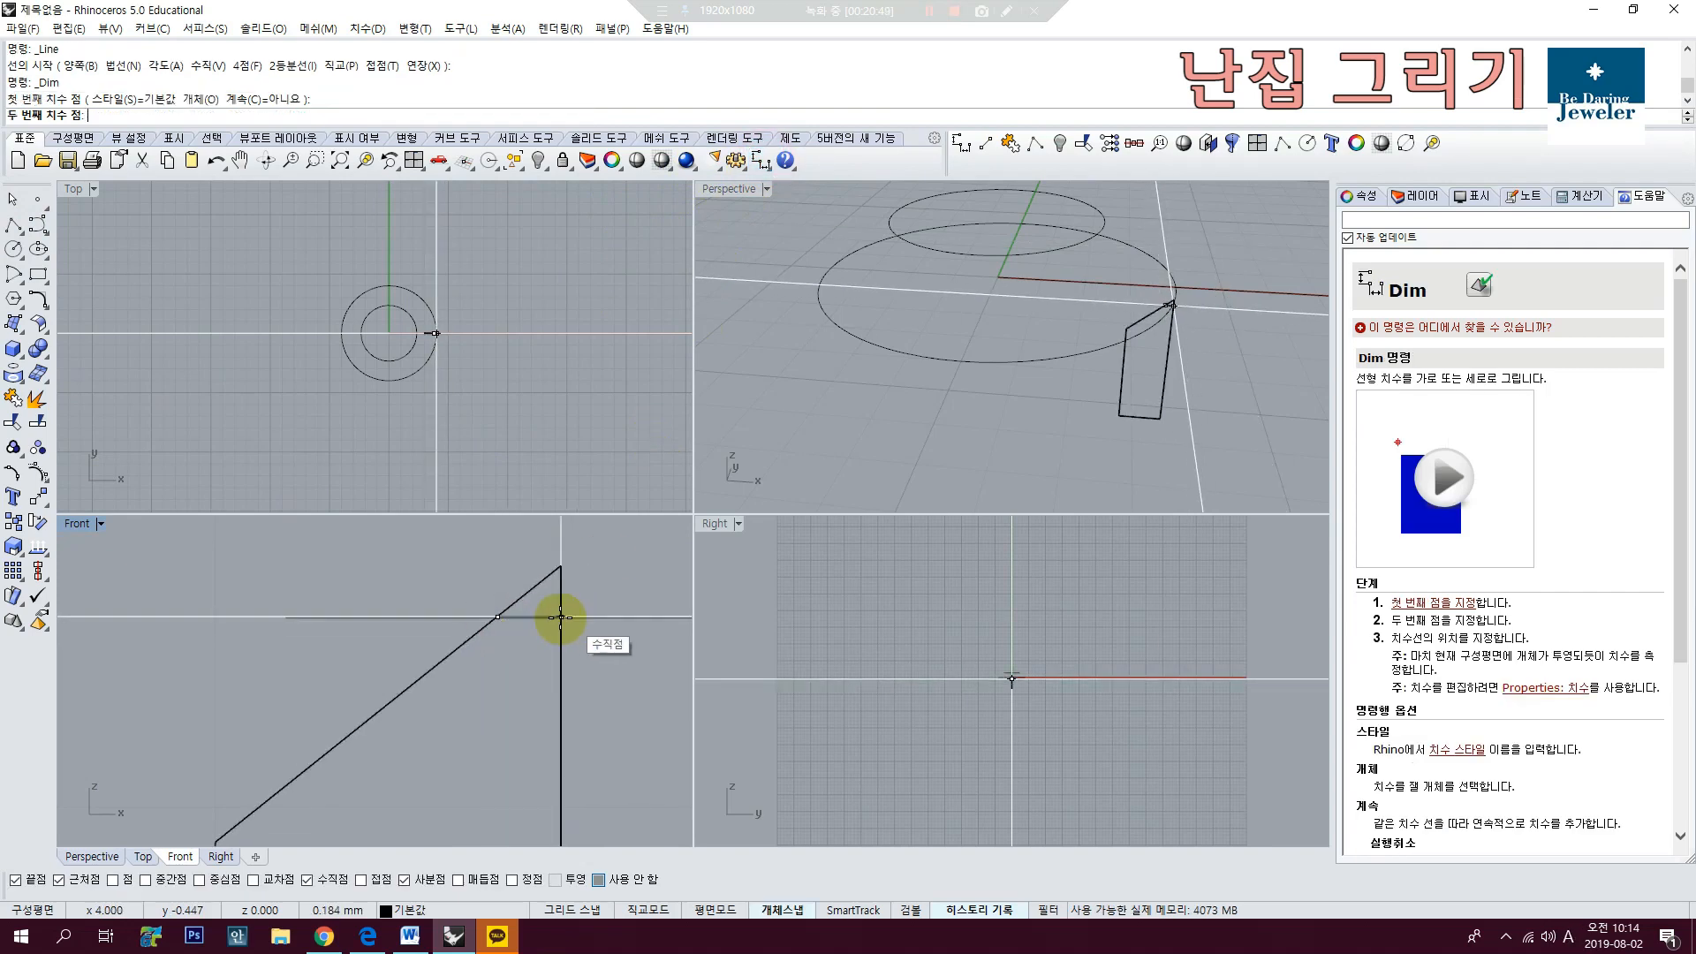
click(560, 617)
scroll(532, 668, down, 10)
key(Escape)
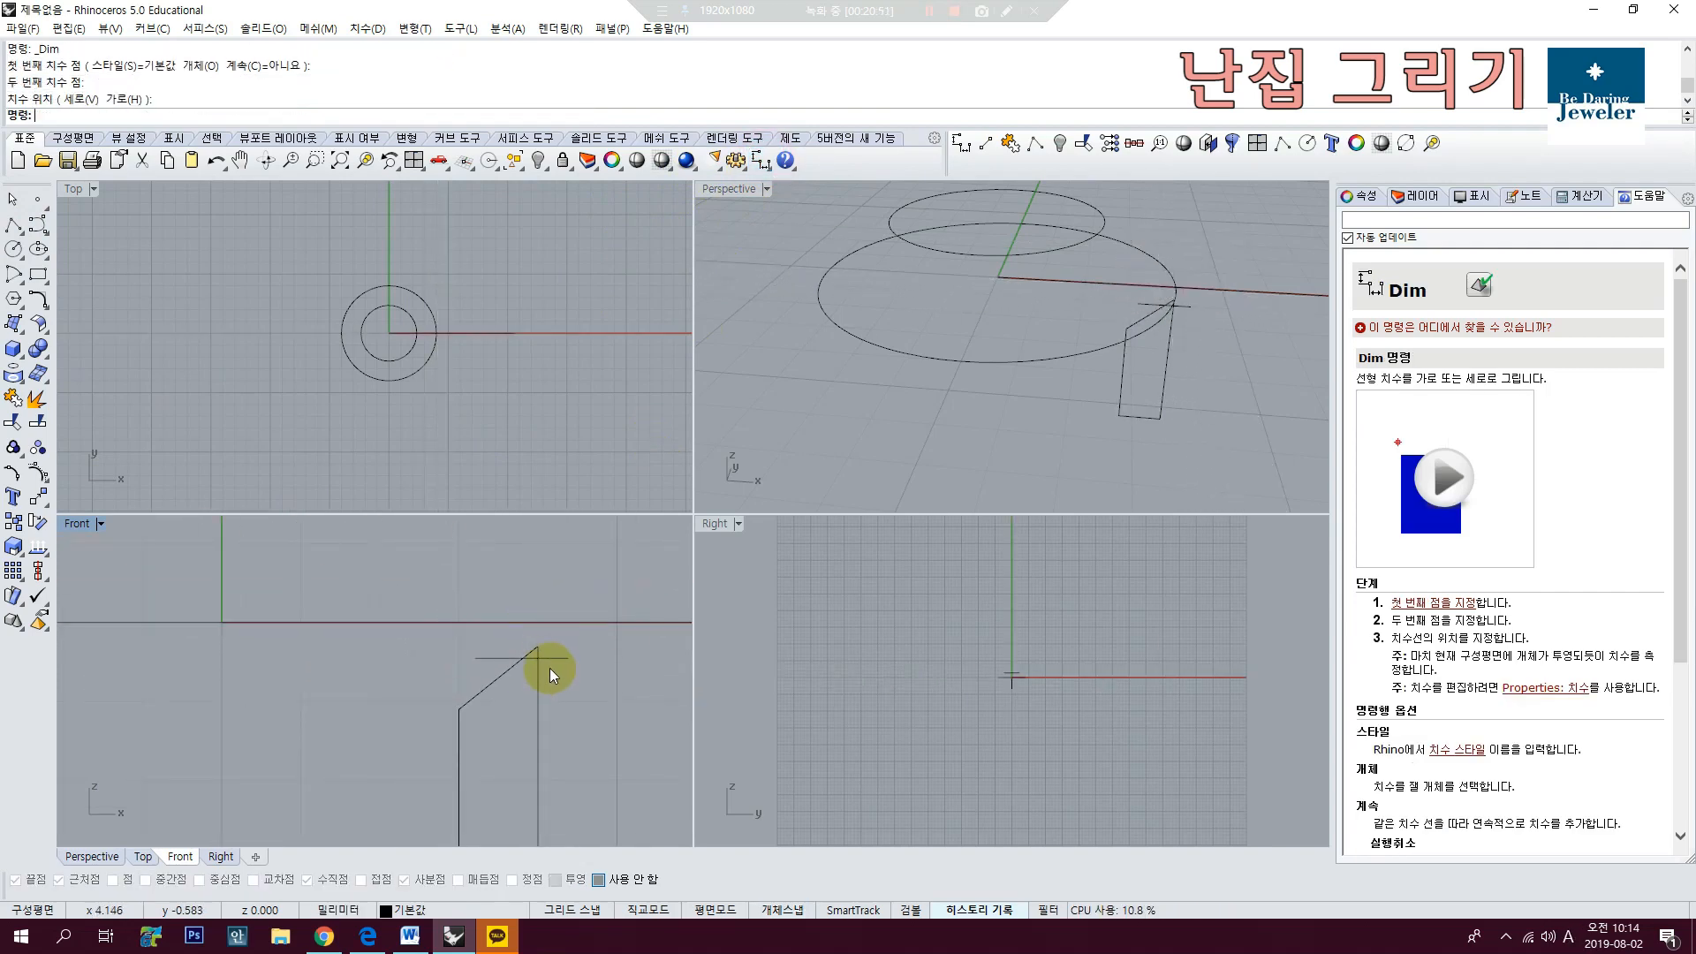
Step: Move the horizontal line slightly further down from the profile's pointed tip
scroll(550, 668, up, 3)
click(568, 652)
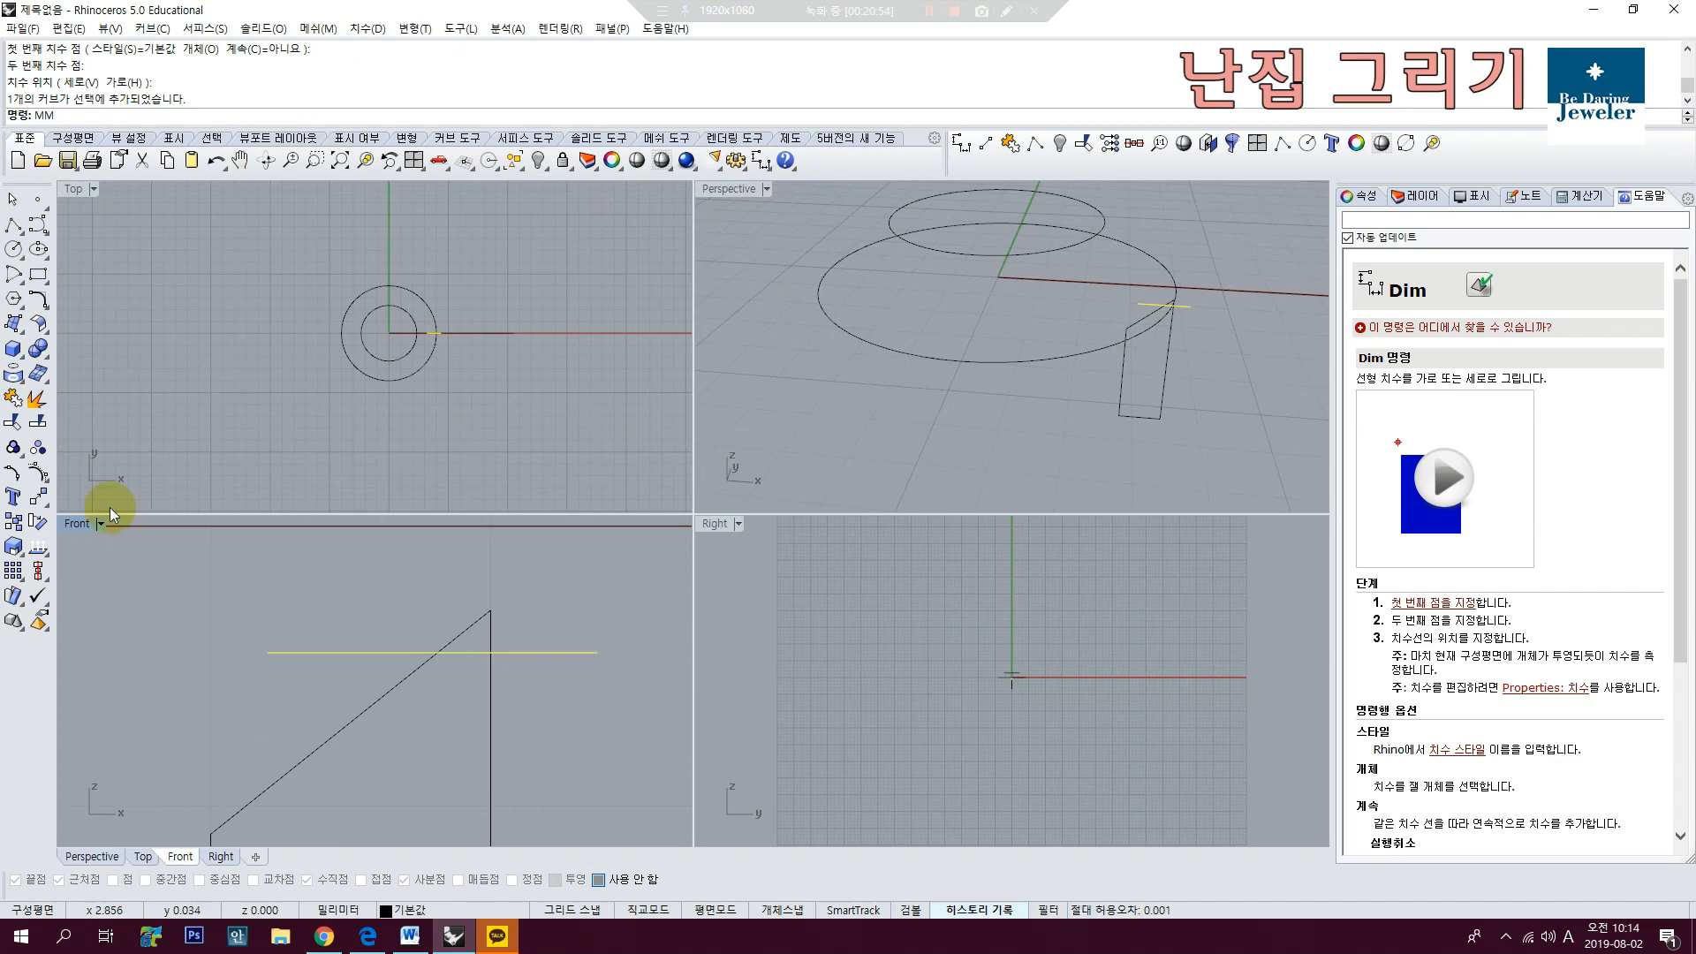
click(38, 501)
click(583, 618)
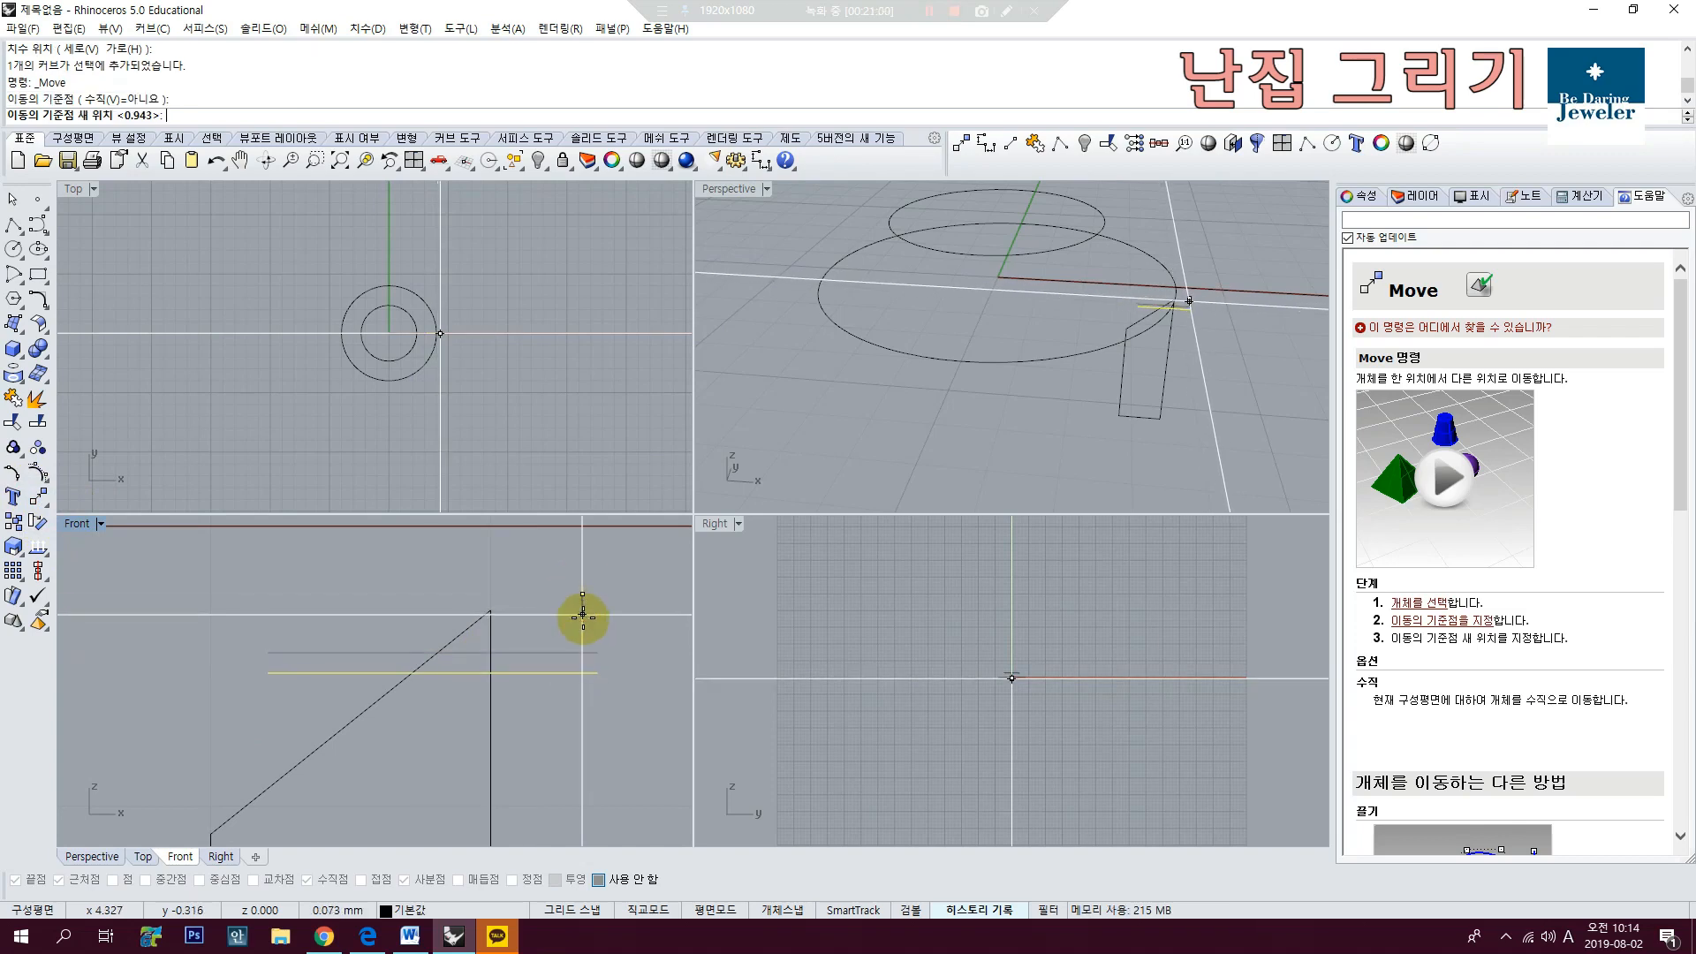
click(588, 728)
drag(541, 714, 352, 647)
click(463, 725)
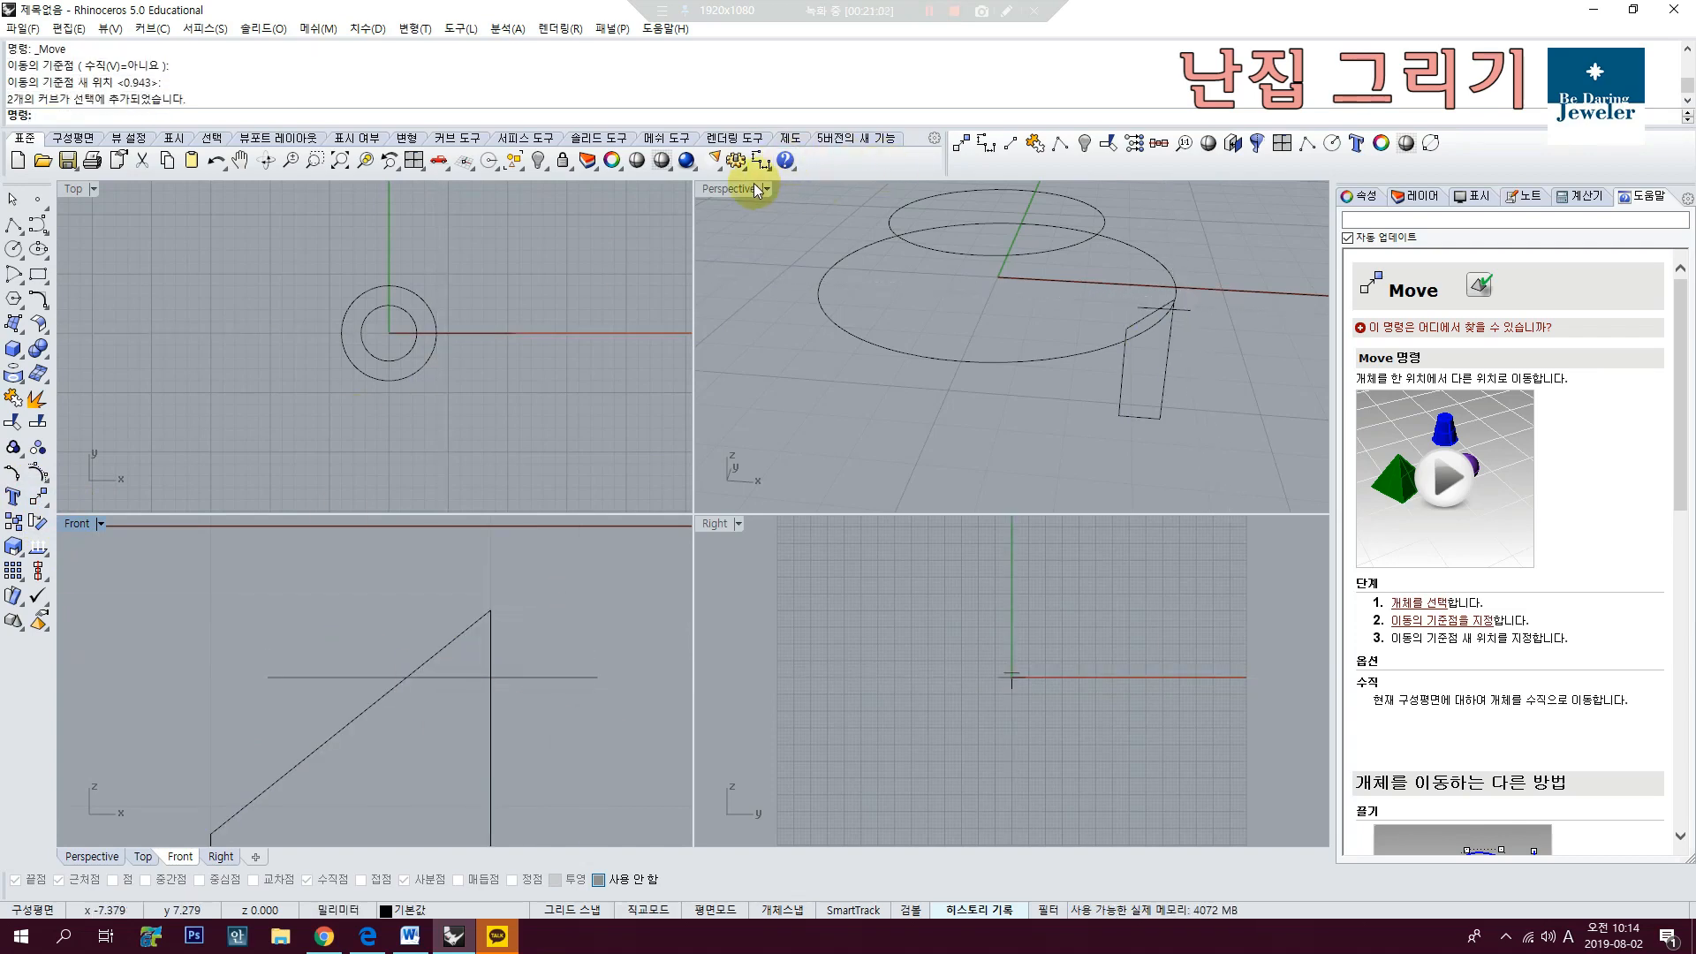
Step: Measure the profile's width along the lowered horizontal line, from the slanted edge to the outer vertical edge
click(759, 161)
click(403, 678)
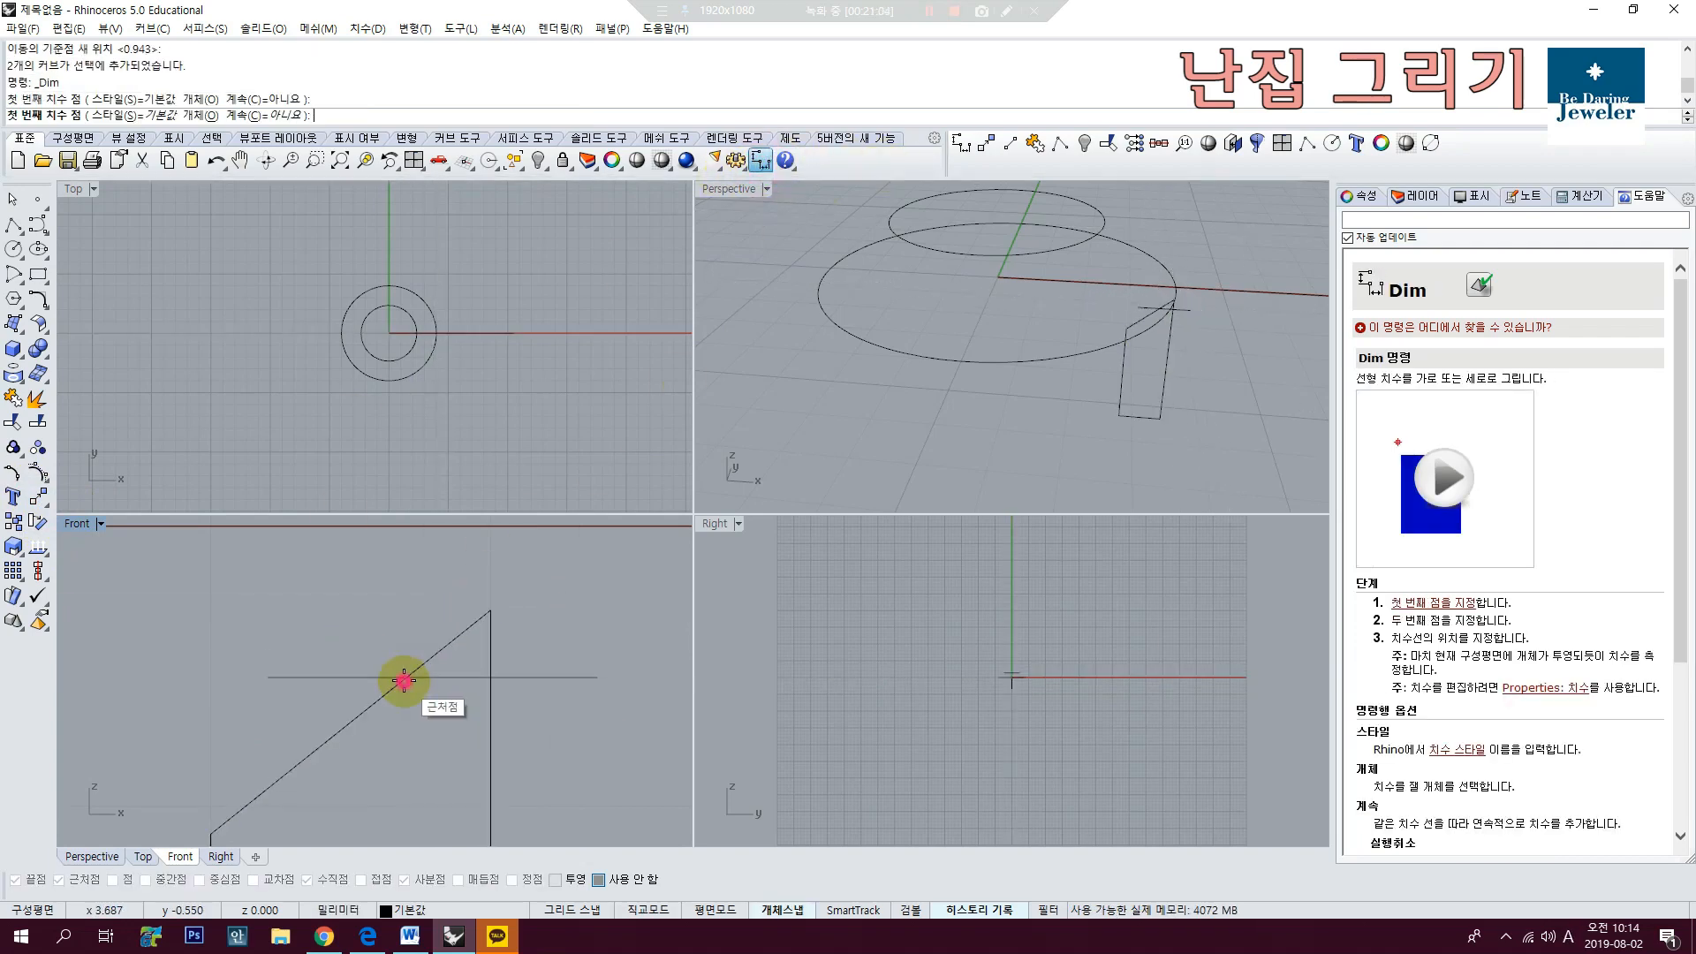
click(485, 678)
key(Escape)
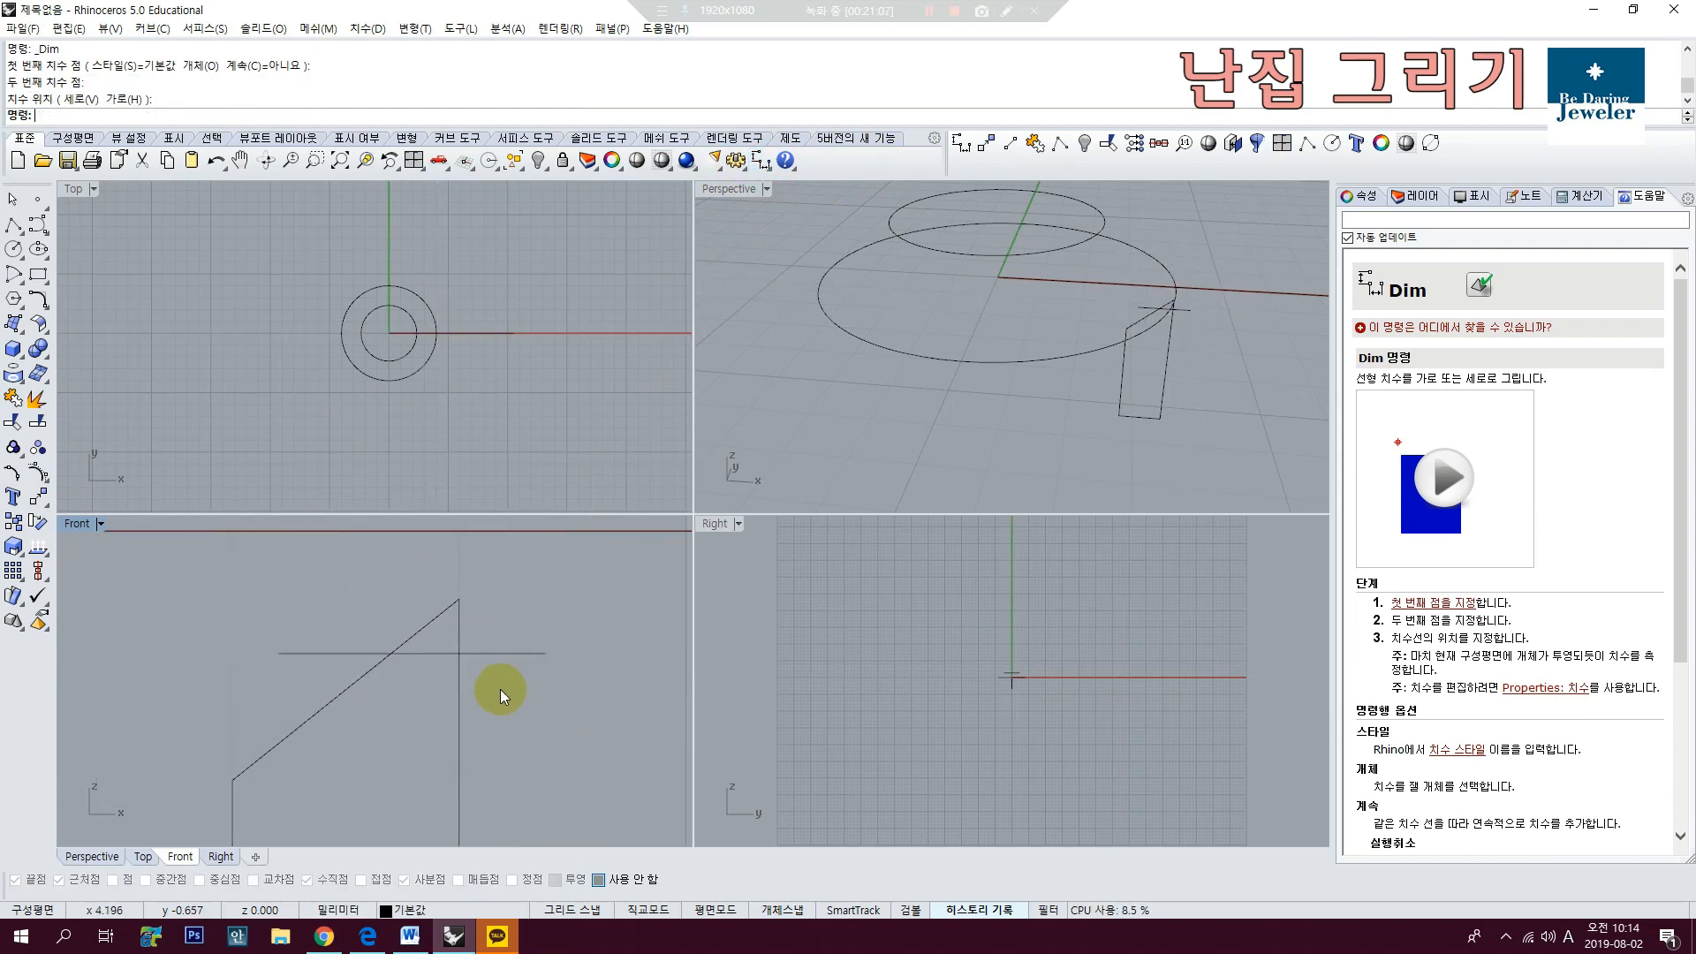
drag(304, 616, 305, 618)
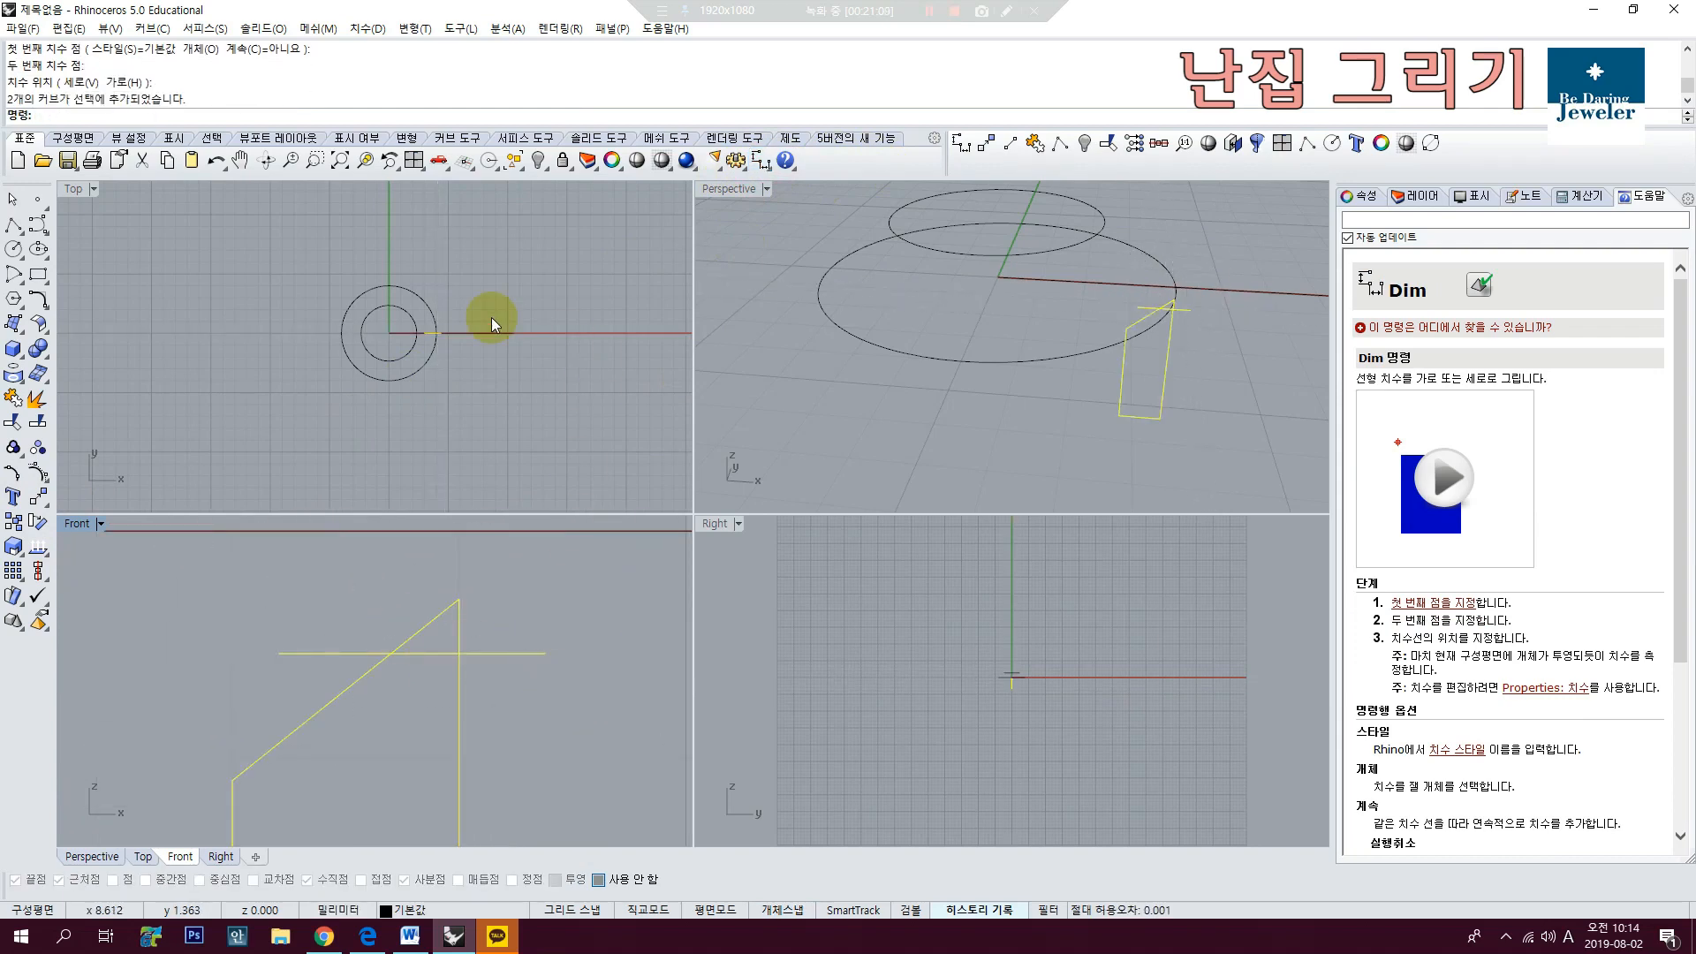
click(581, 250)
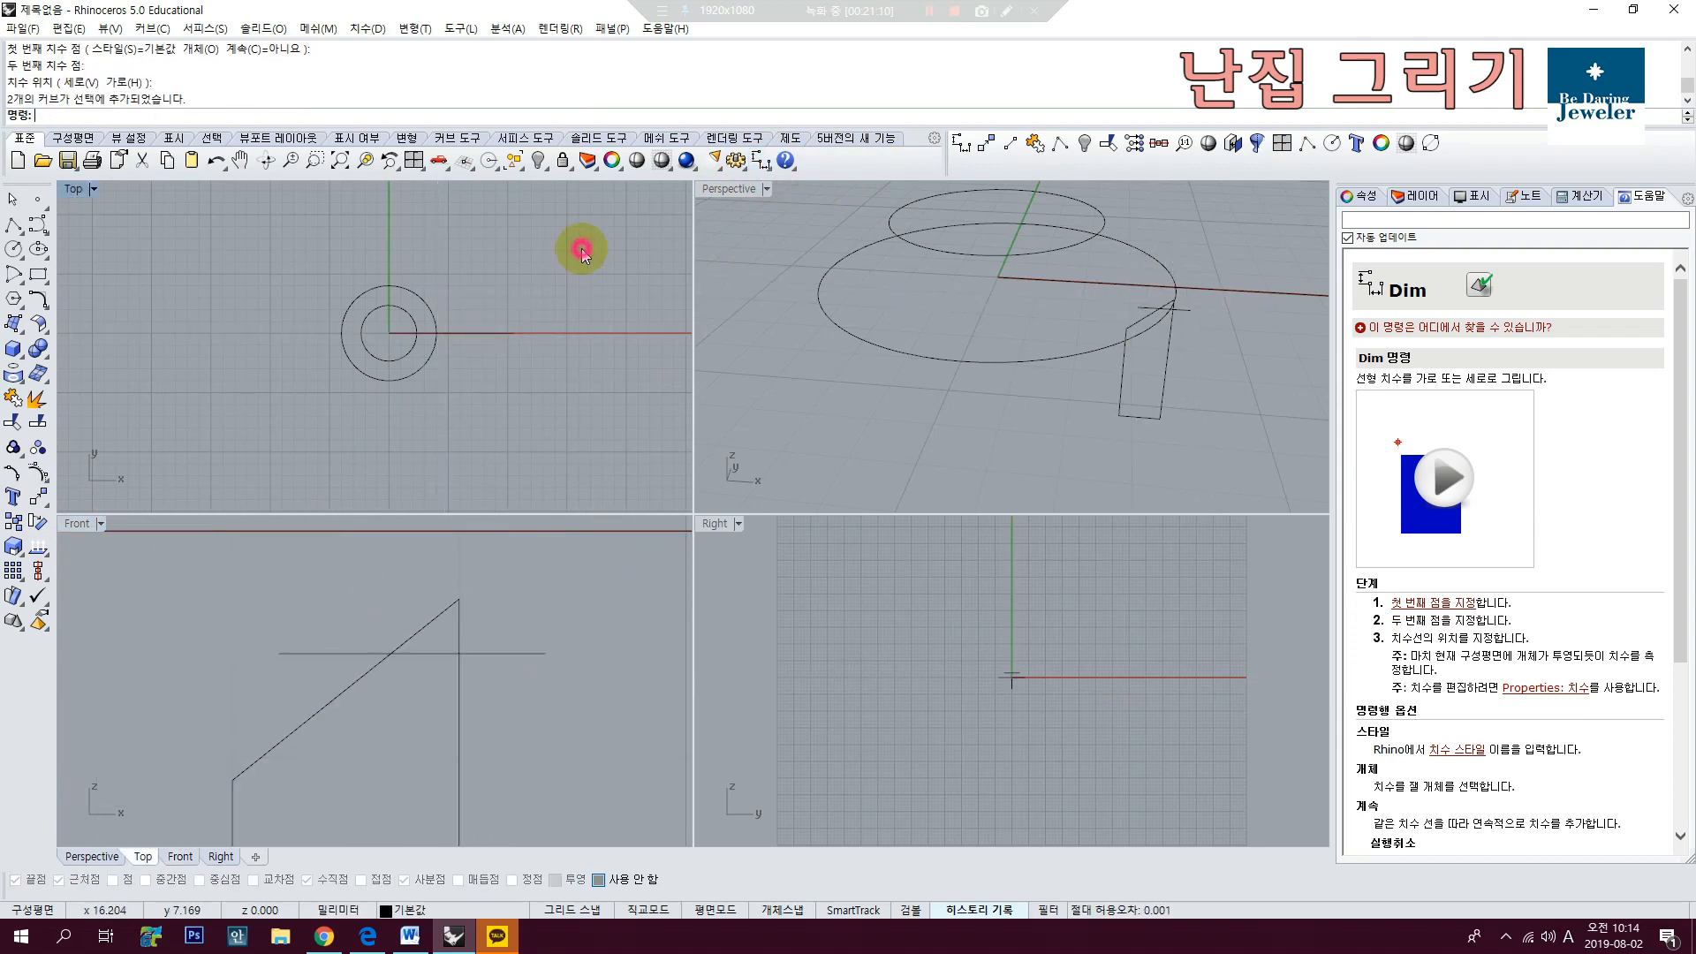
Step: Show the hidden gemstone to compare it with the setting profile, and undo the showing
right_click(538, 162)
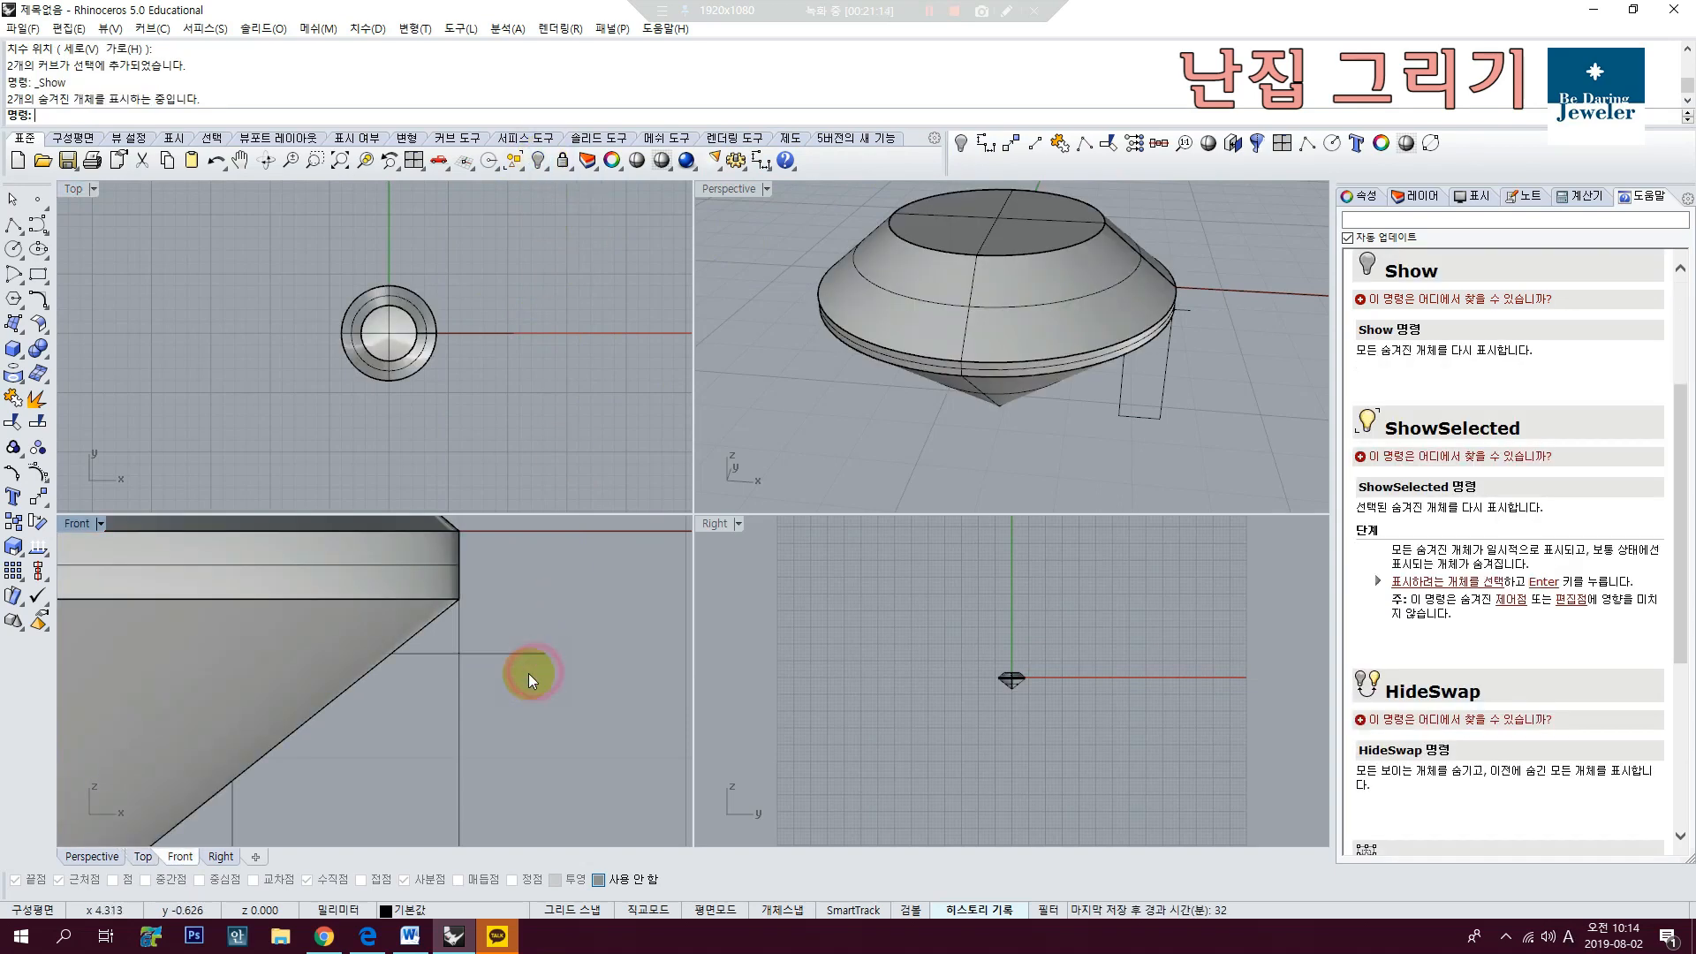
scroll(530, 664, up, 5)
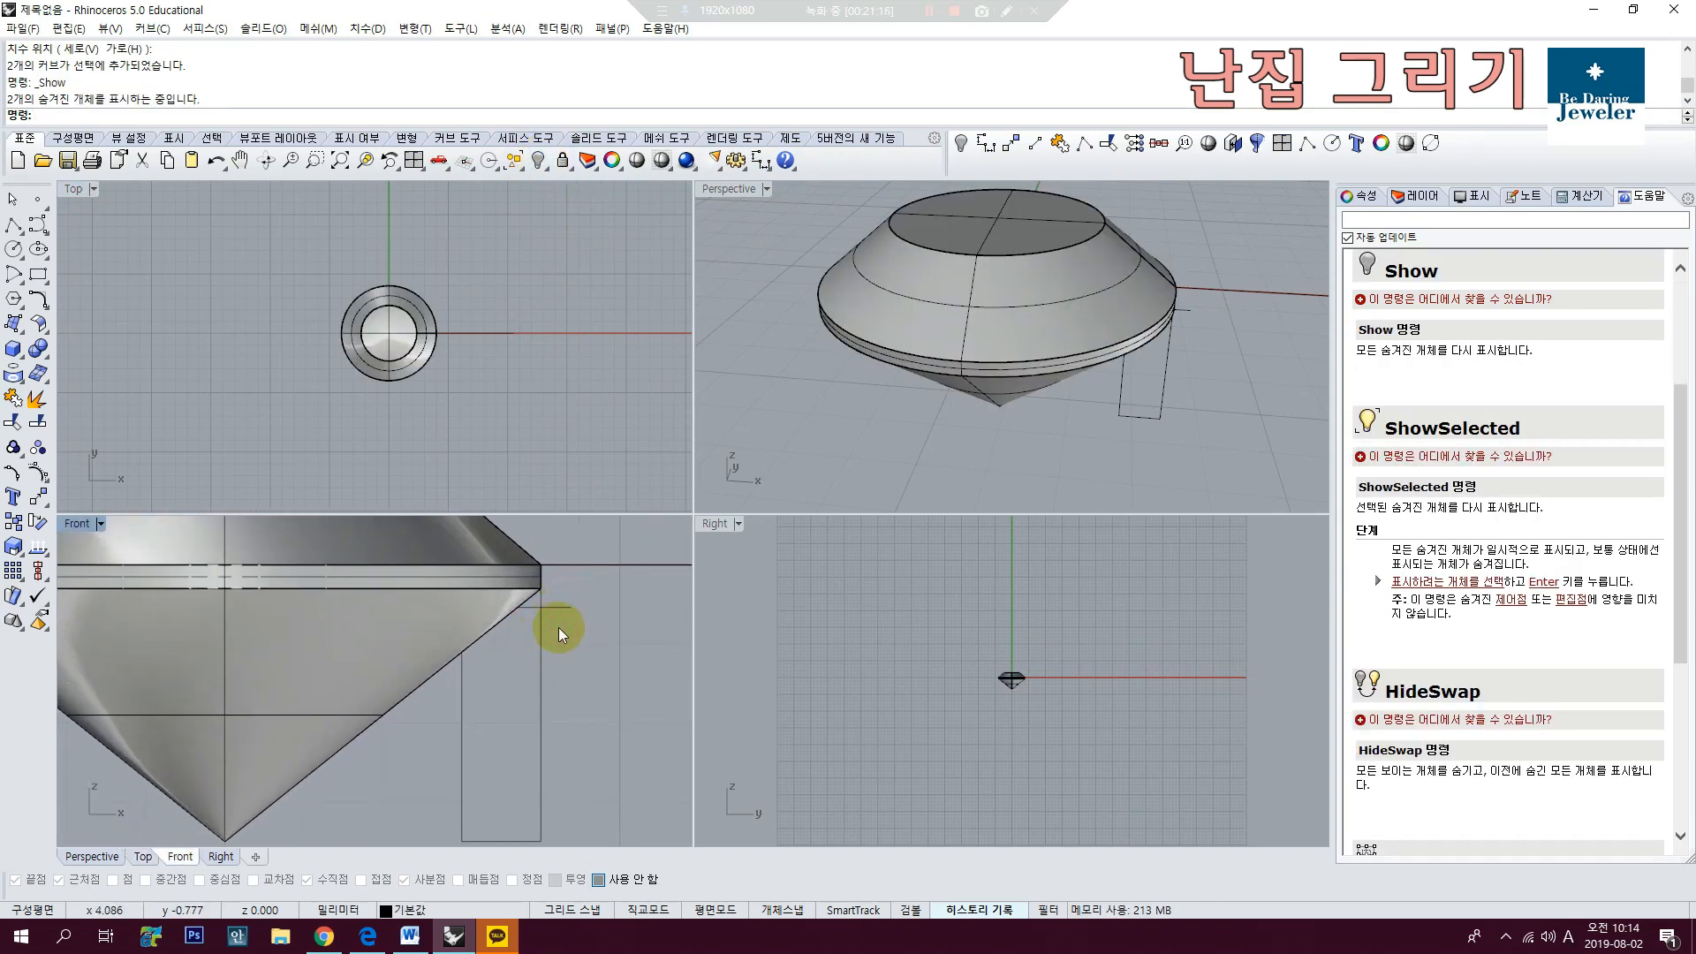
click(593, 632)
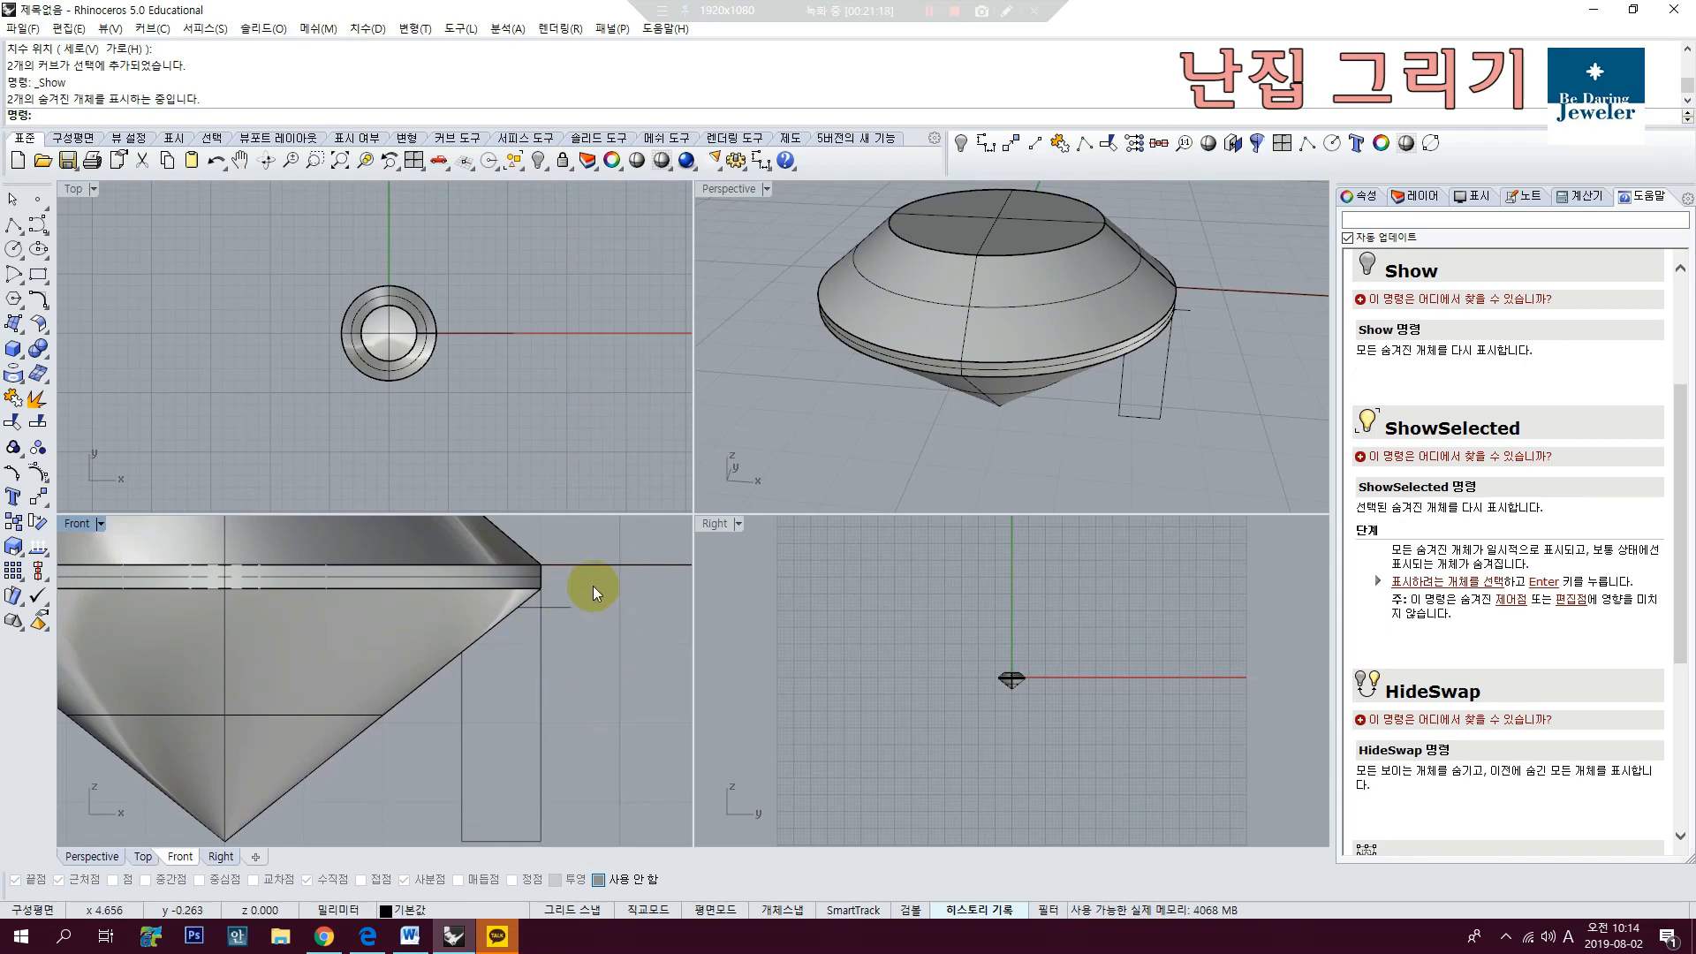
click(216, 161)
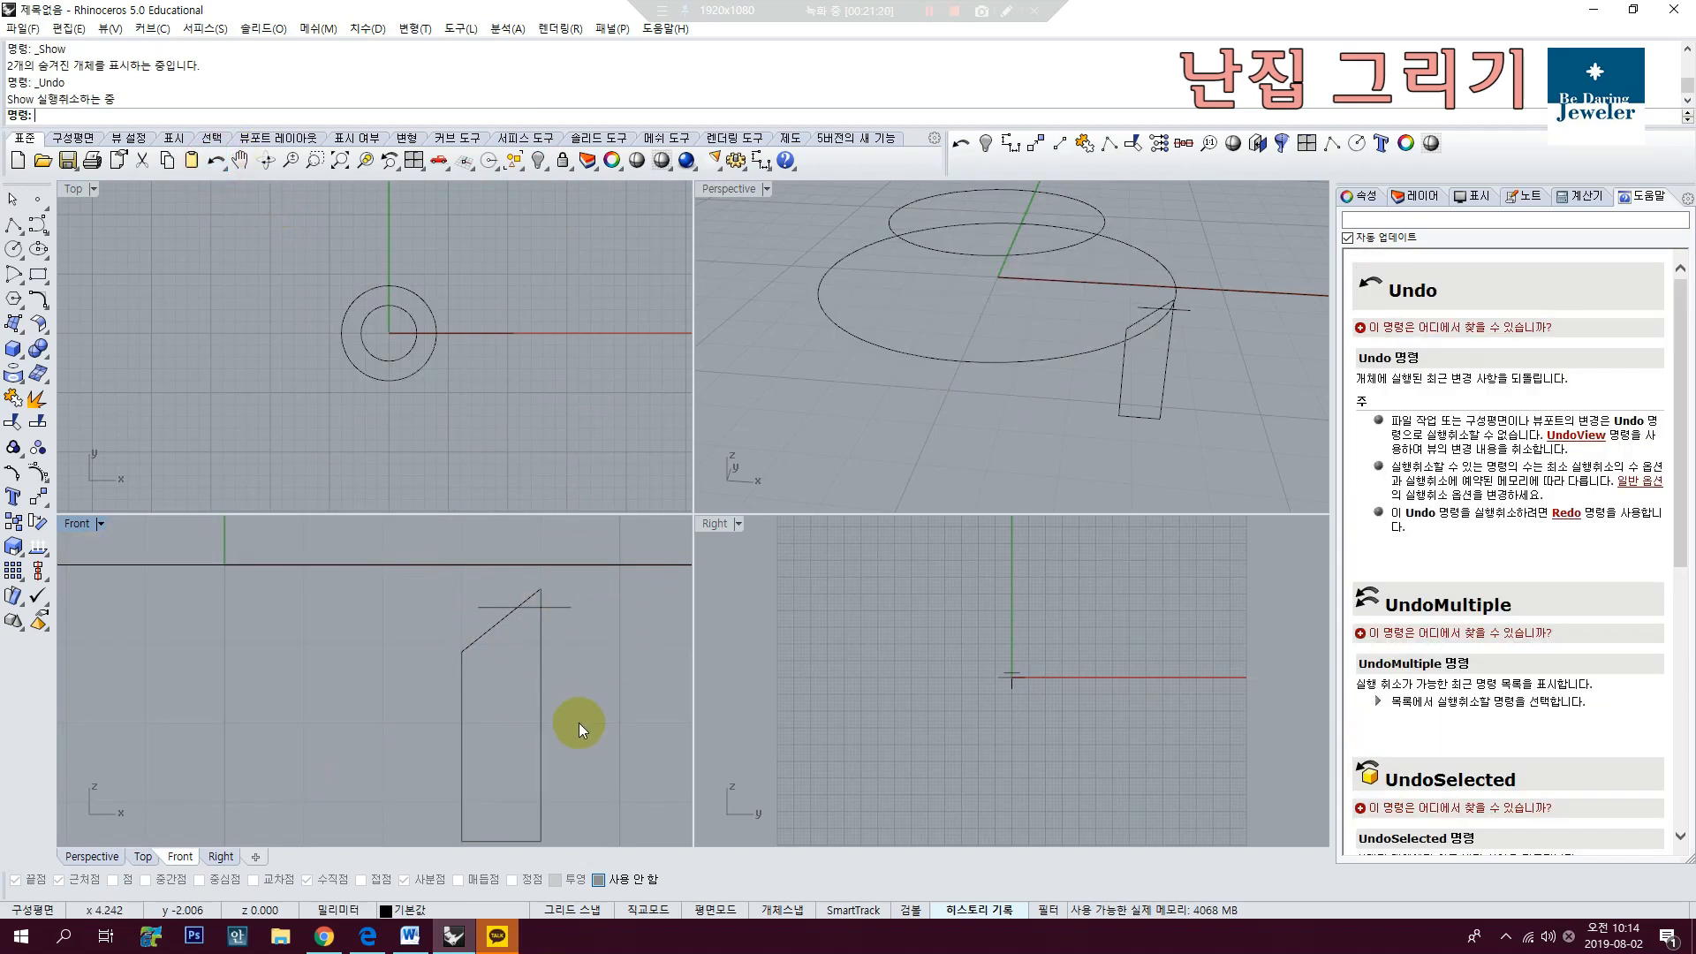
Step: Trim the profile's pointed tip above the horizontal line and the line's overhangs on both sides
drag(418, 599, 415, 597)
scroll(547, 591, up, 10)
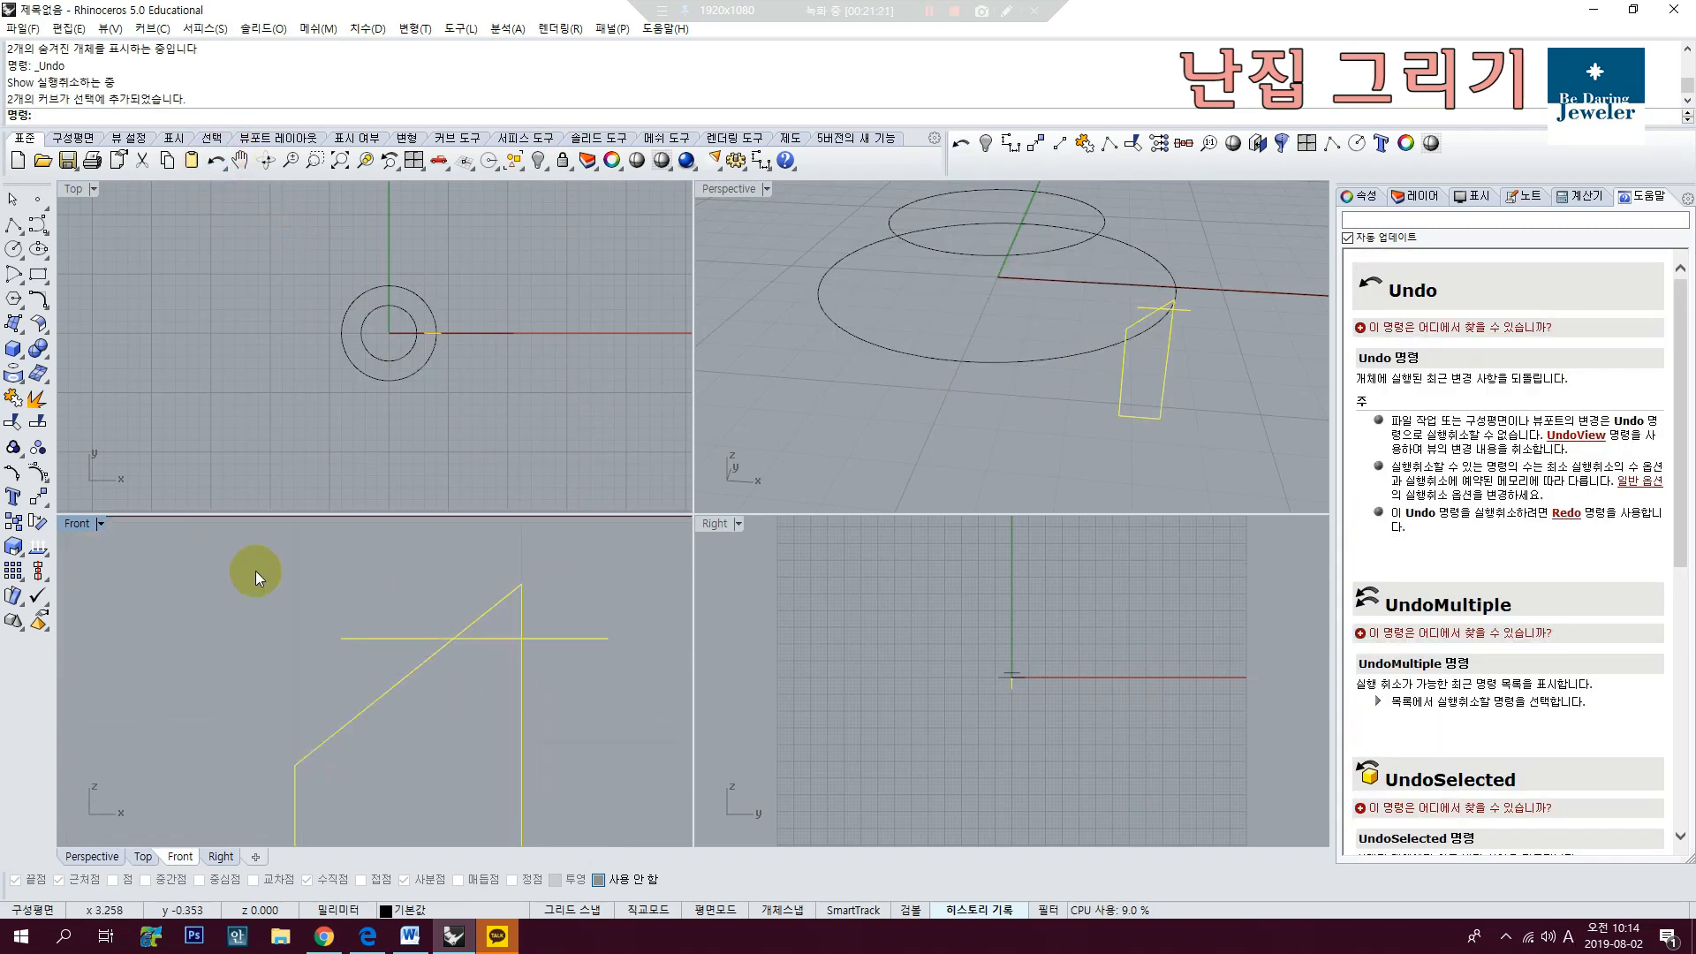
click(15, 423)
click(522, 609)
click(565, 638)
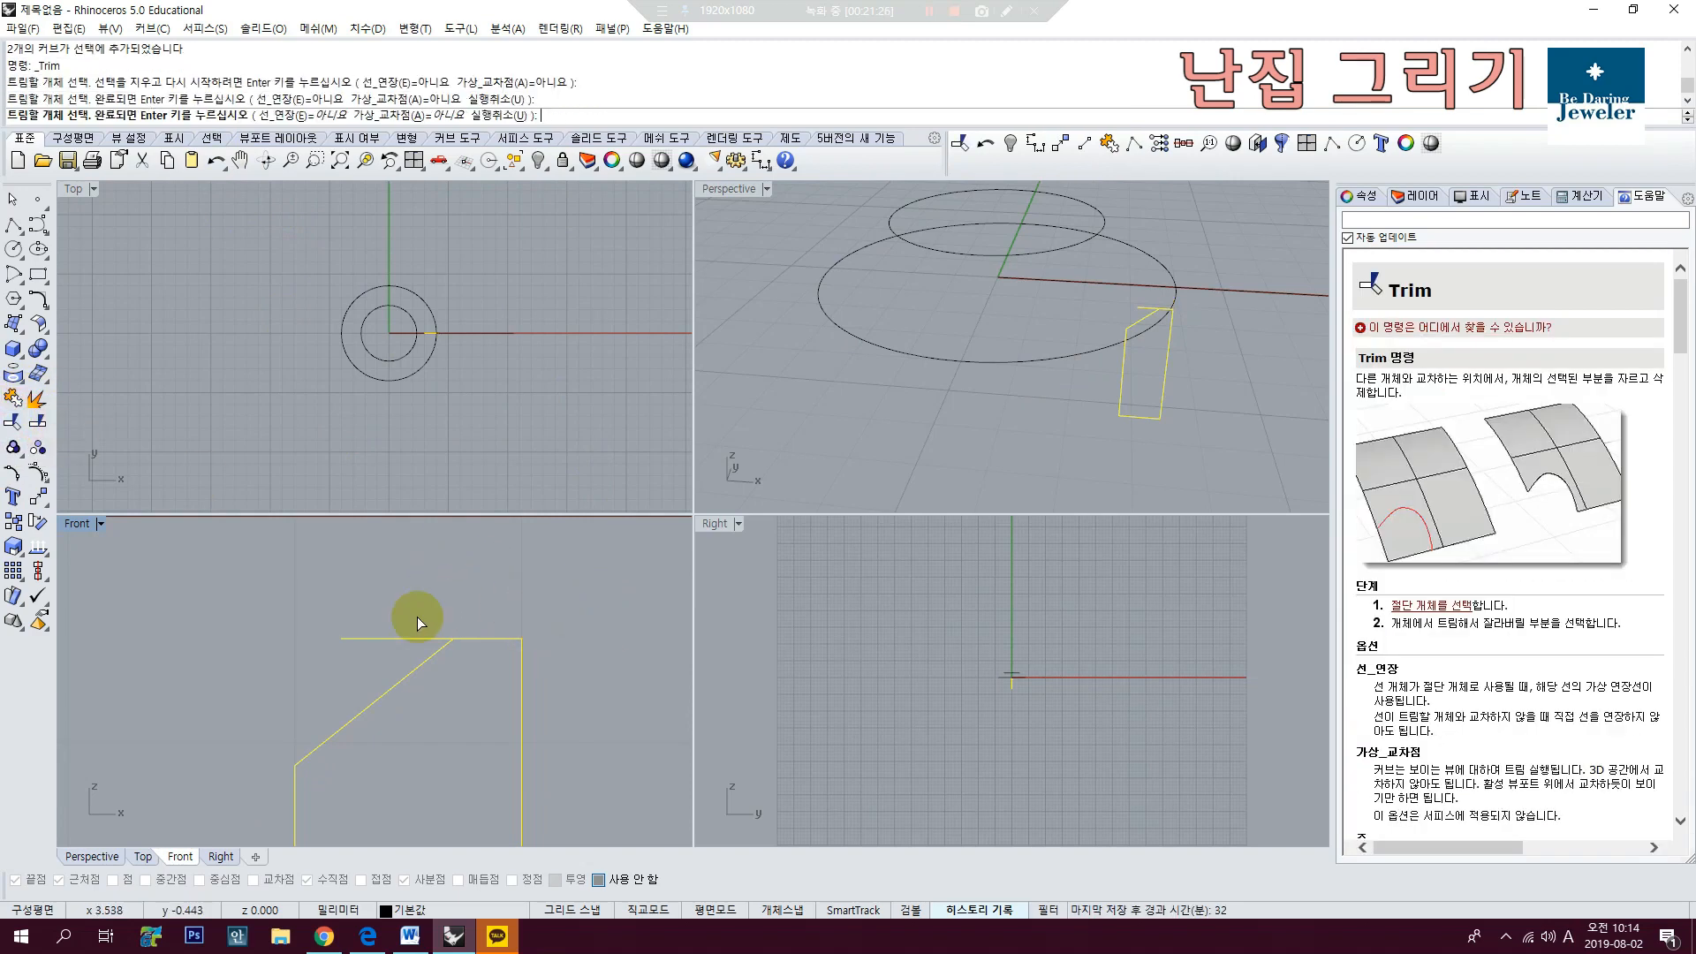
click(378, 638)
scroll(397, 634, down, 10)
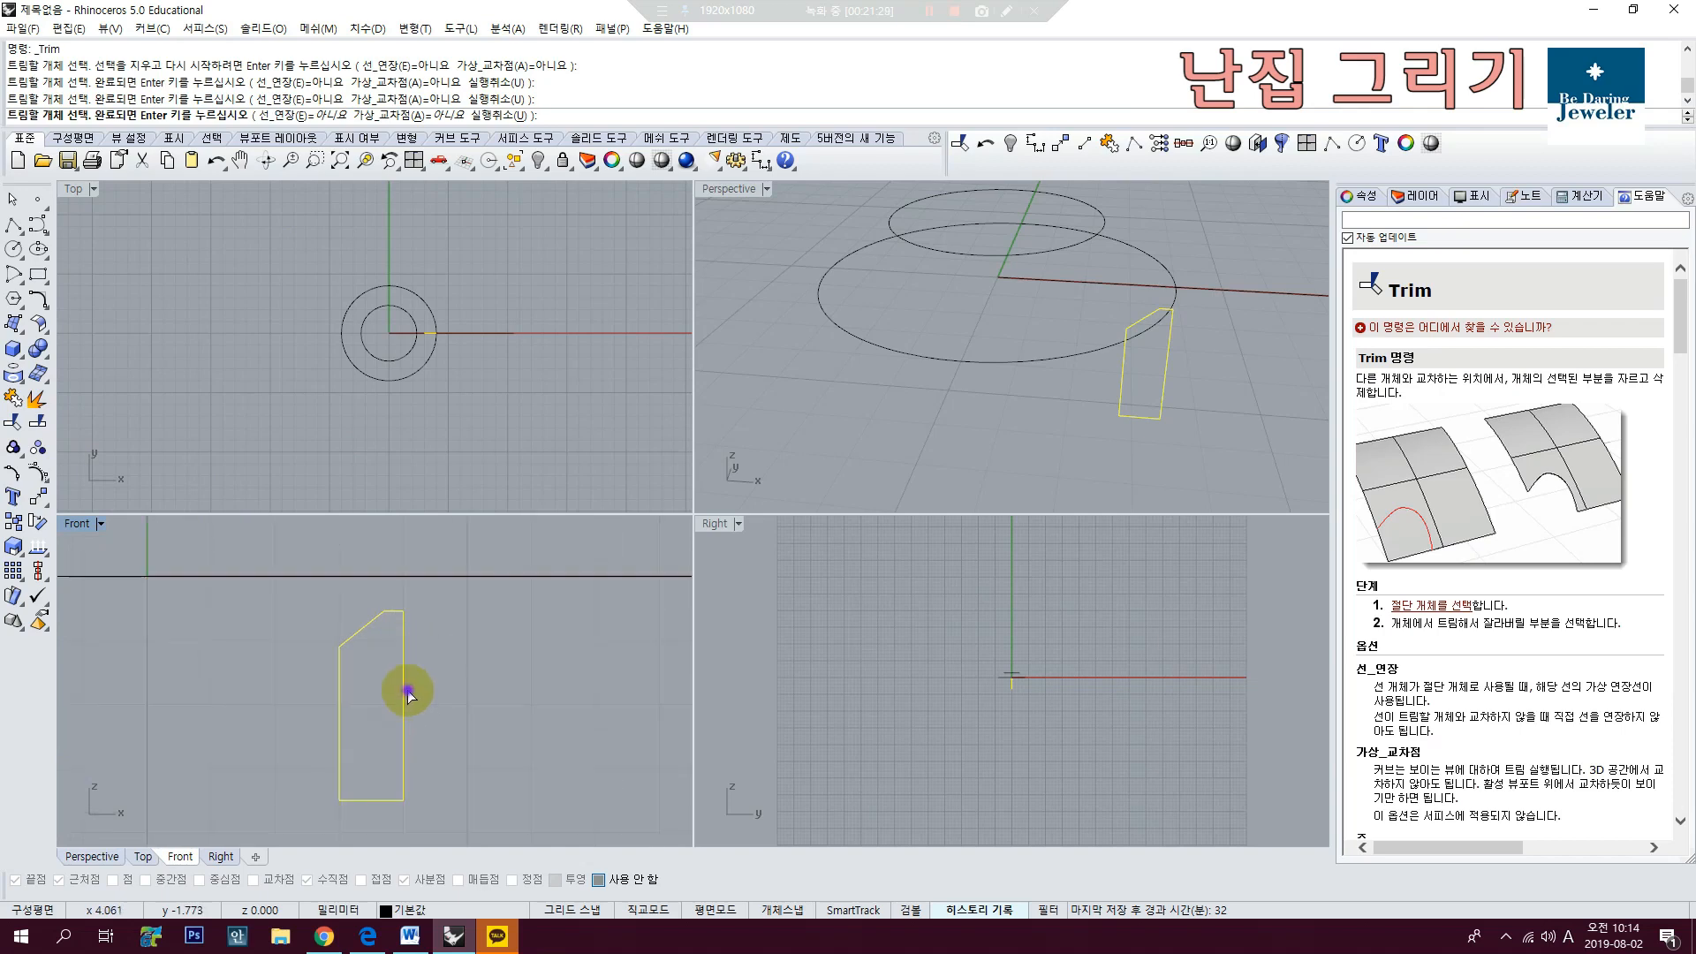
key(Return)
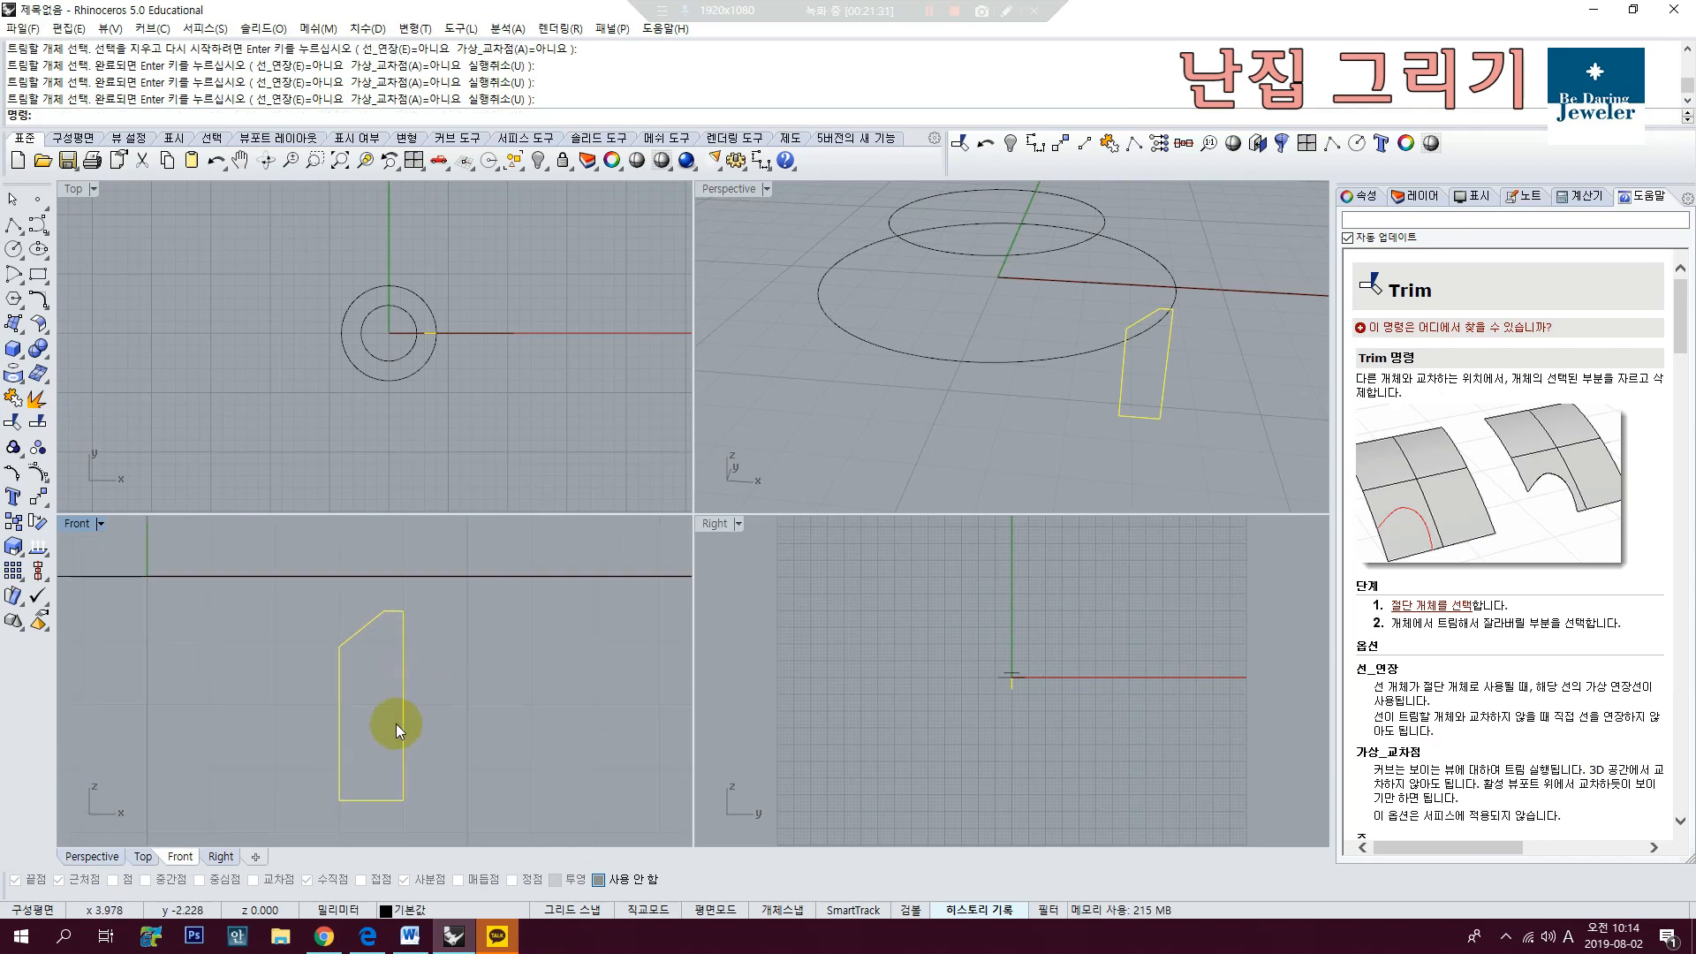
Step: Join the short horizontal top line and the trimmed profile into one closed curve
click(394, 609)
click(403, 620)
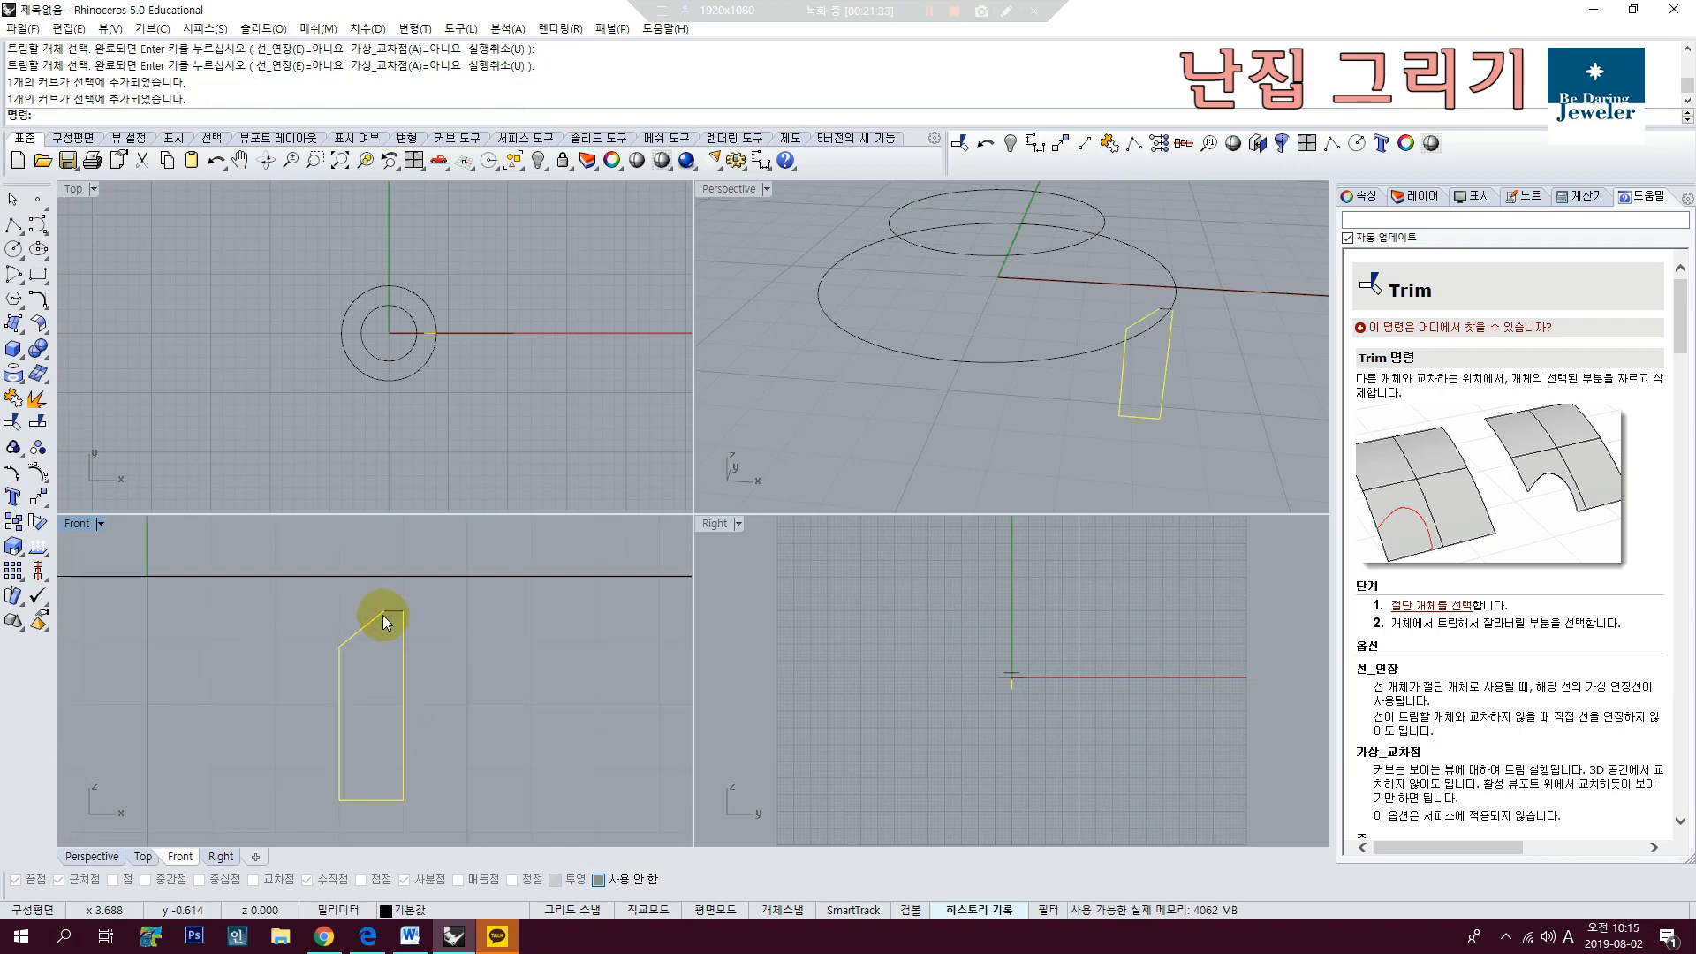
click(403, 611)
click(392, 626)
drag(412, 603, 371, 636)
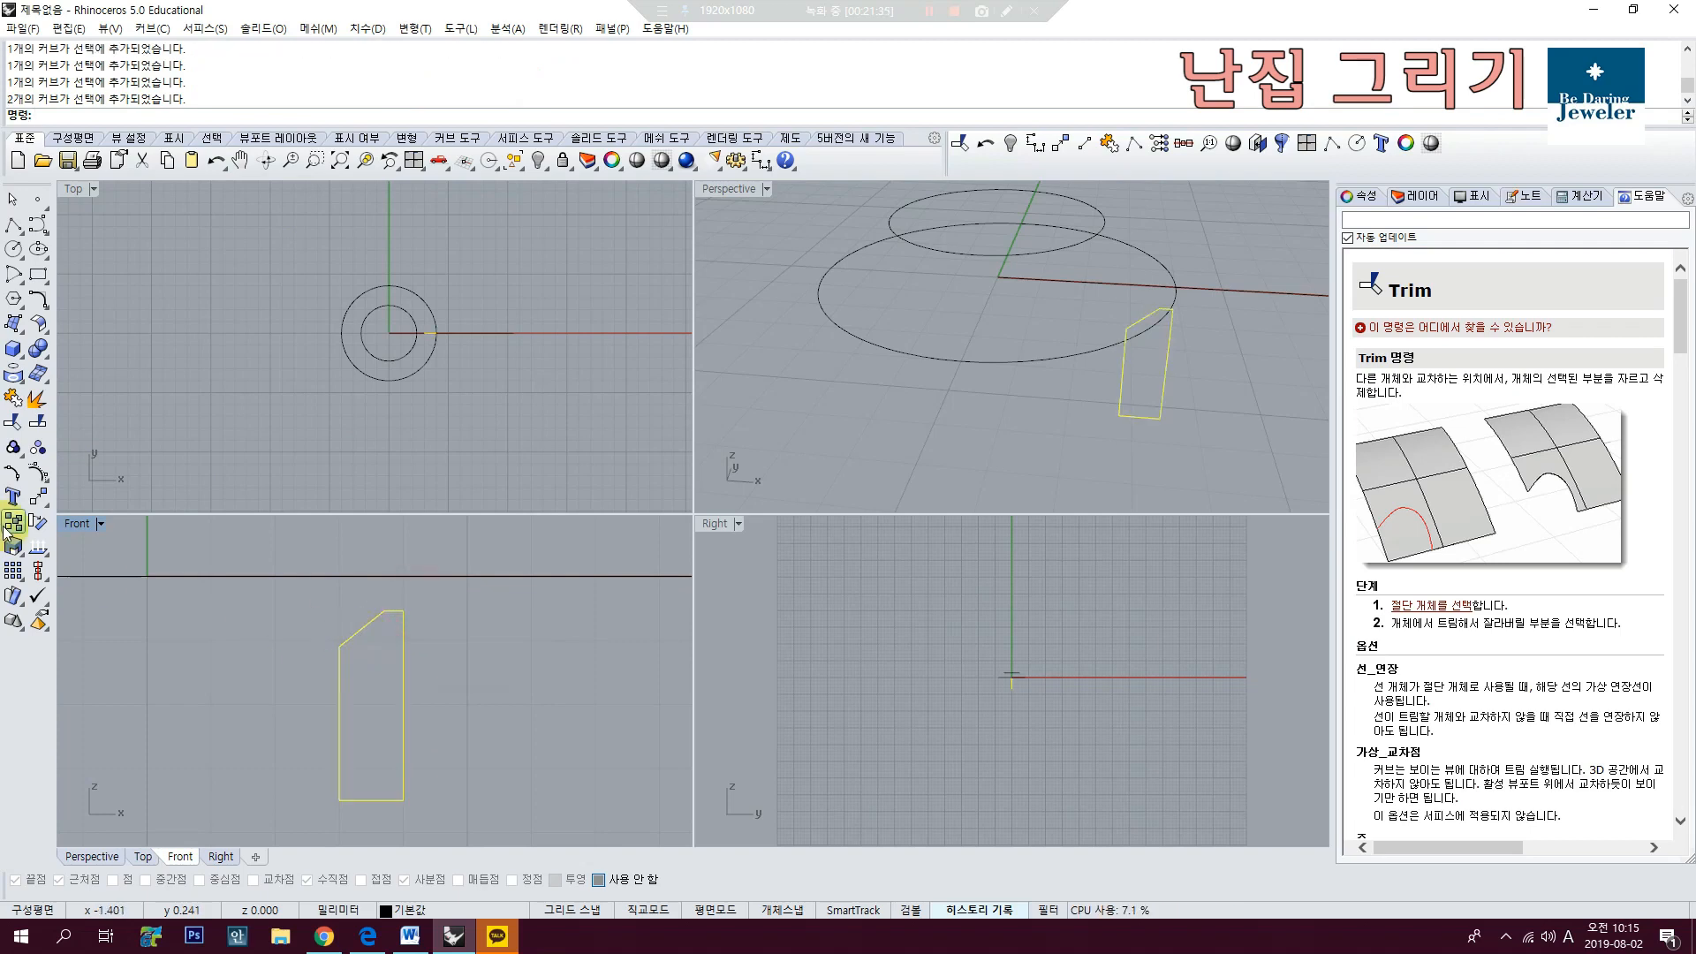
click(13, 399)
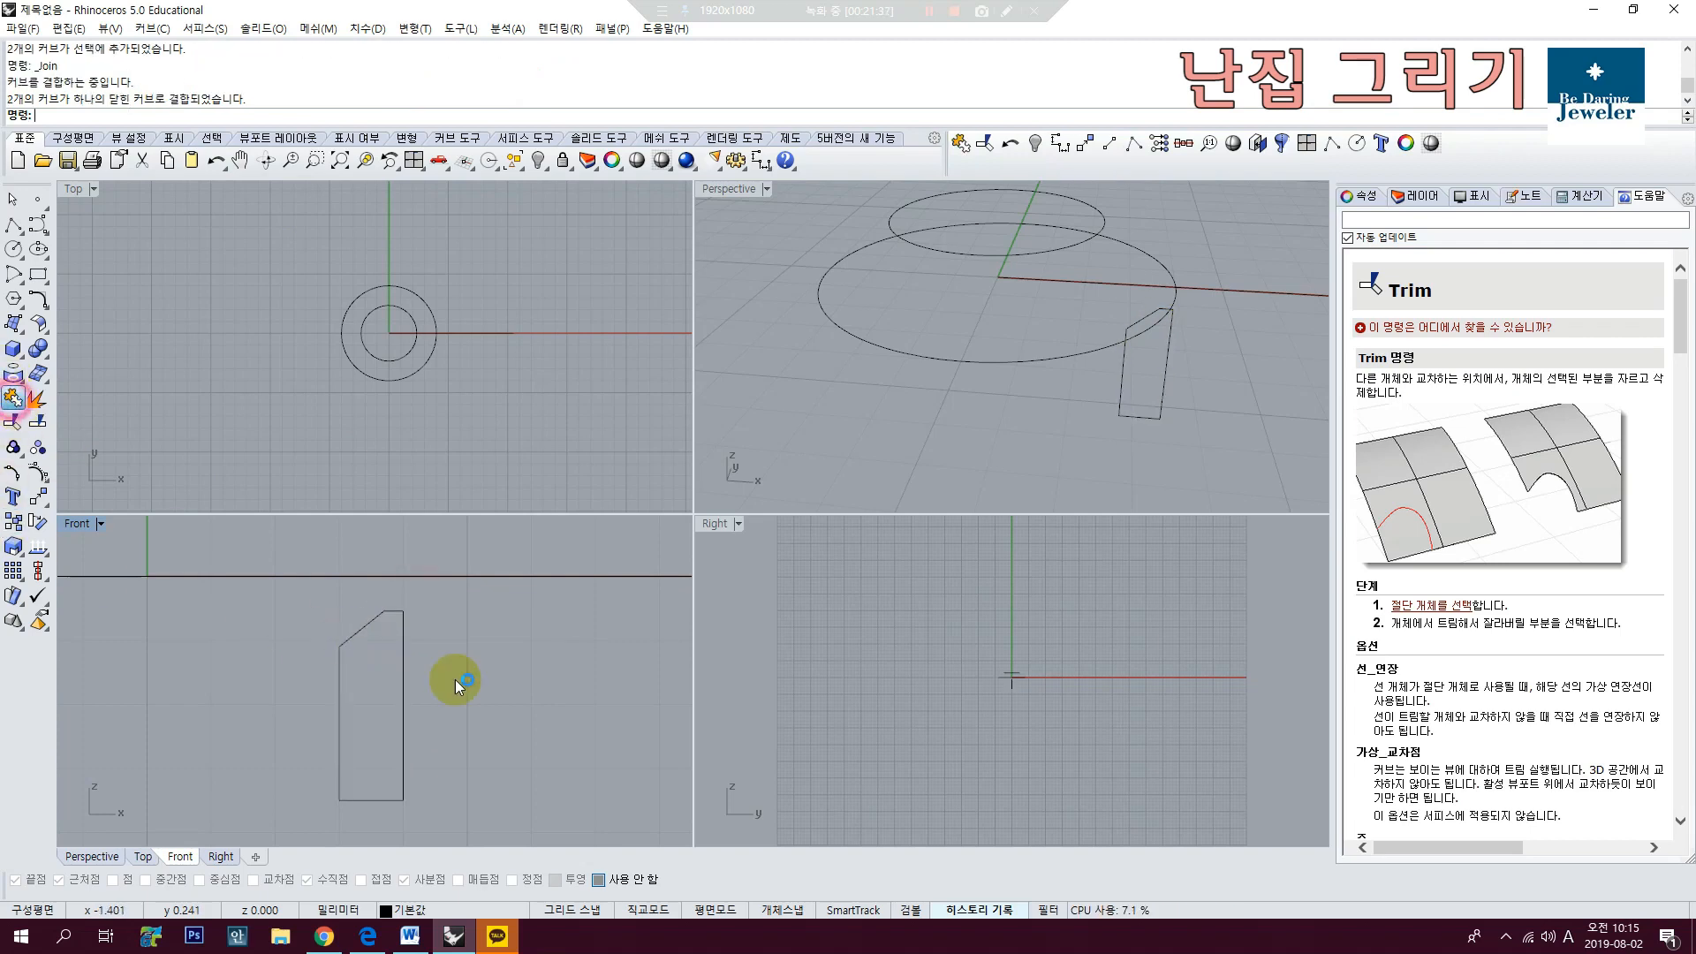
Step: Start a Revolve of the closed setting profile with a vertical axis running upward from the origin (0) in the Front view
scroll(532, 677, down, 2)
right_drag(336, 690, 481, 687)
click(532, 716)
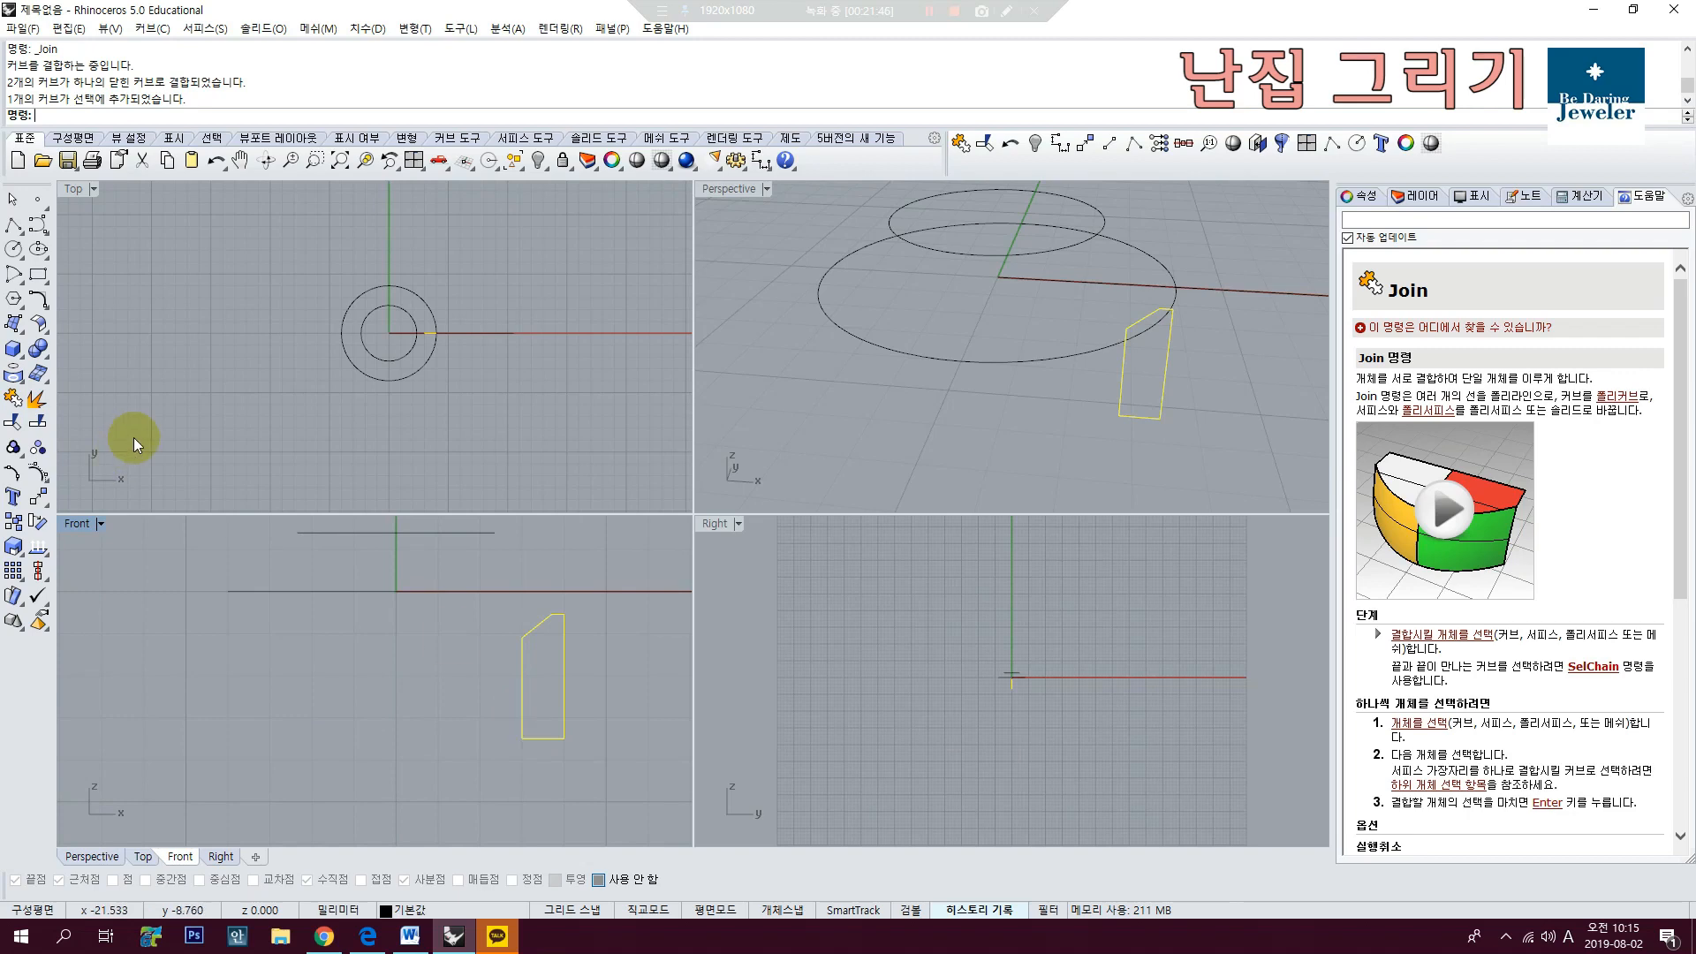
click(20, 385)
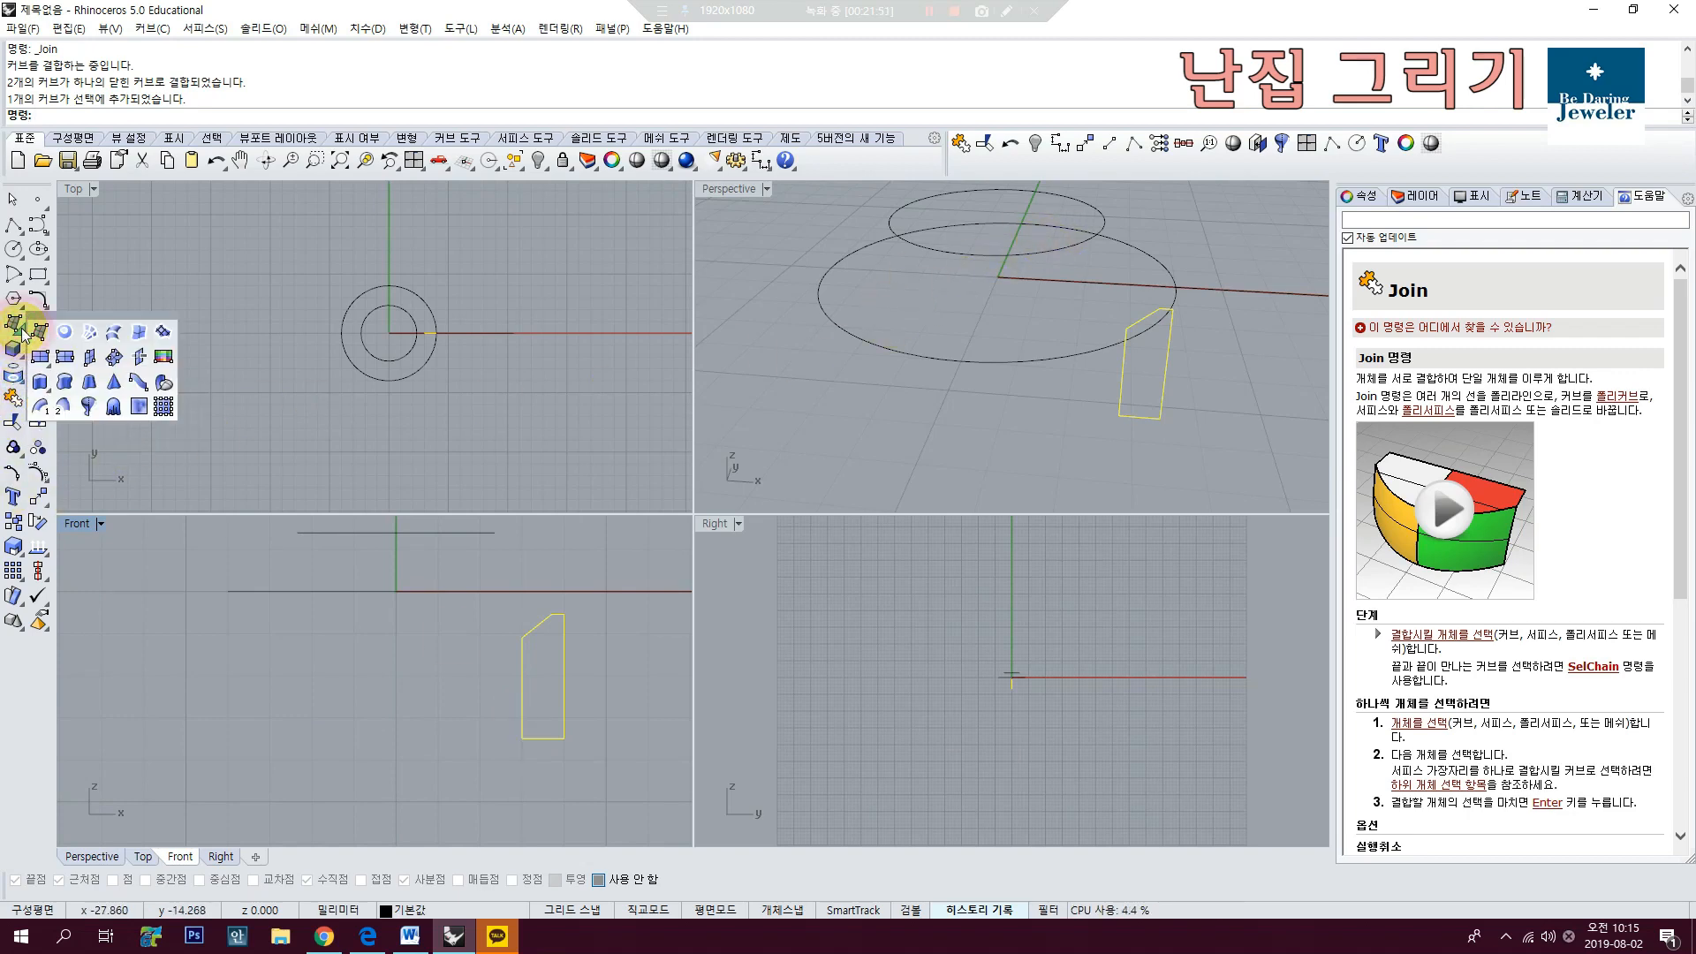
click(88, 406)
scroll(511, 651, down, 3)
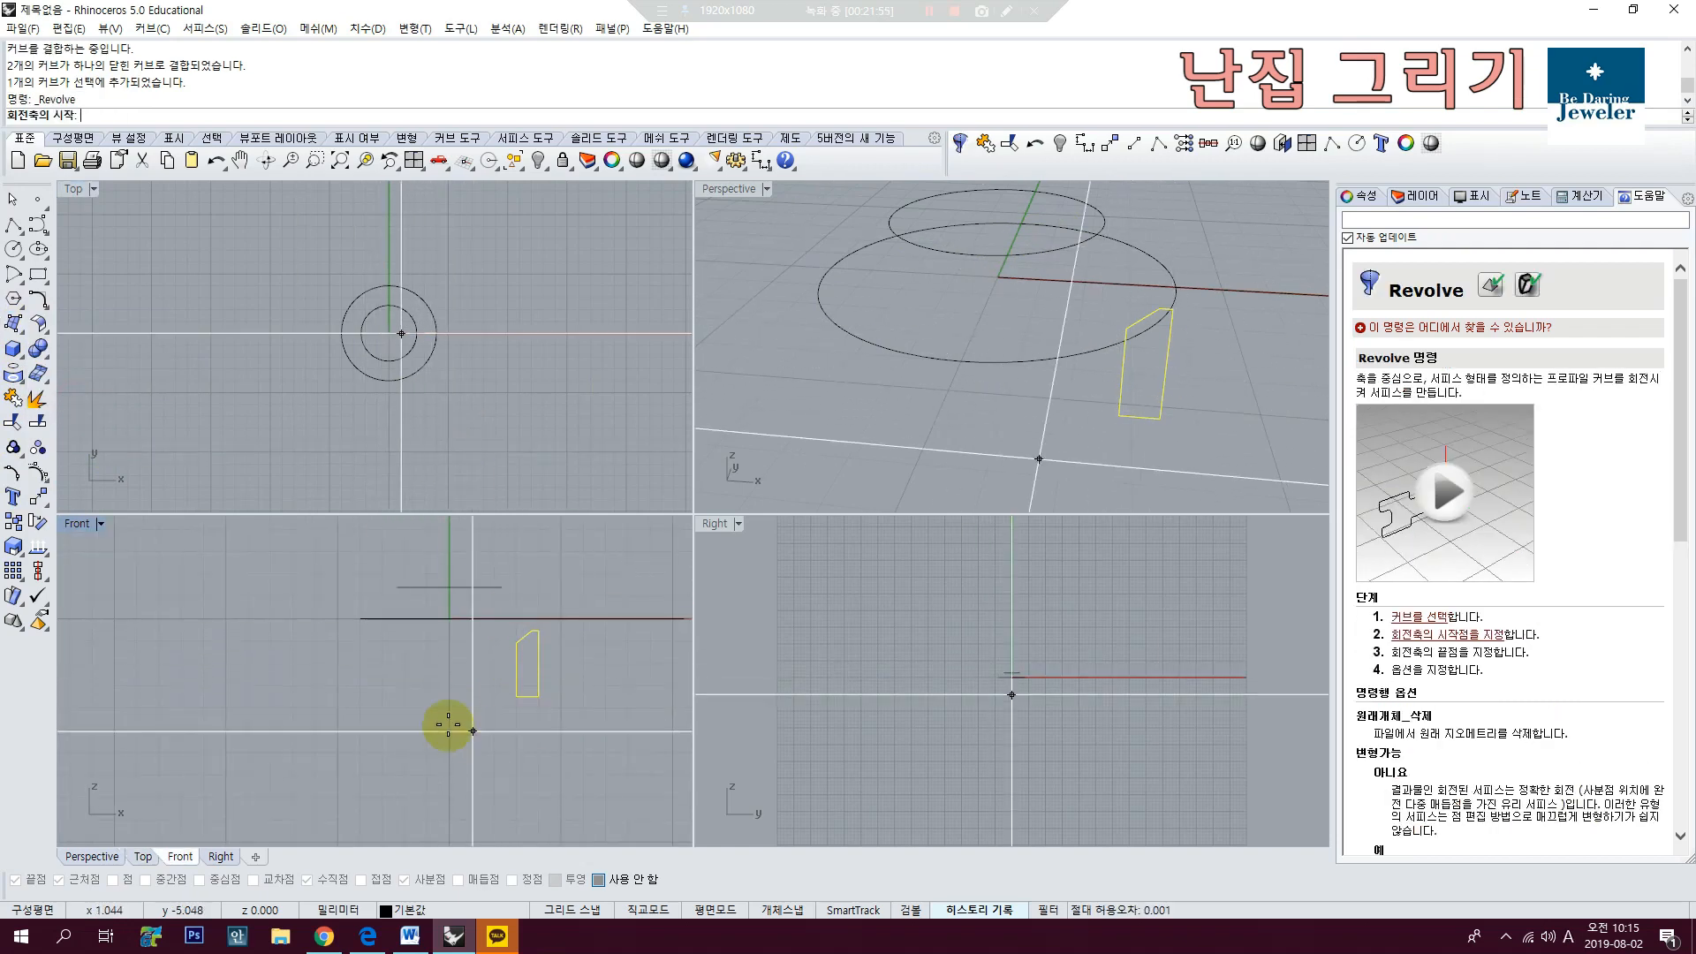
scroll(477, 570, up, 4)
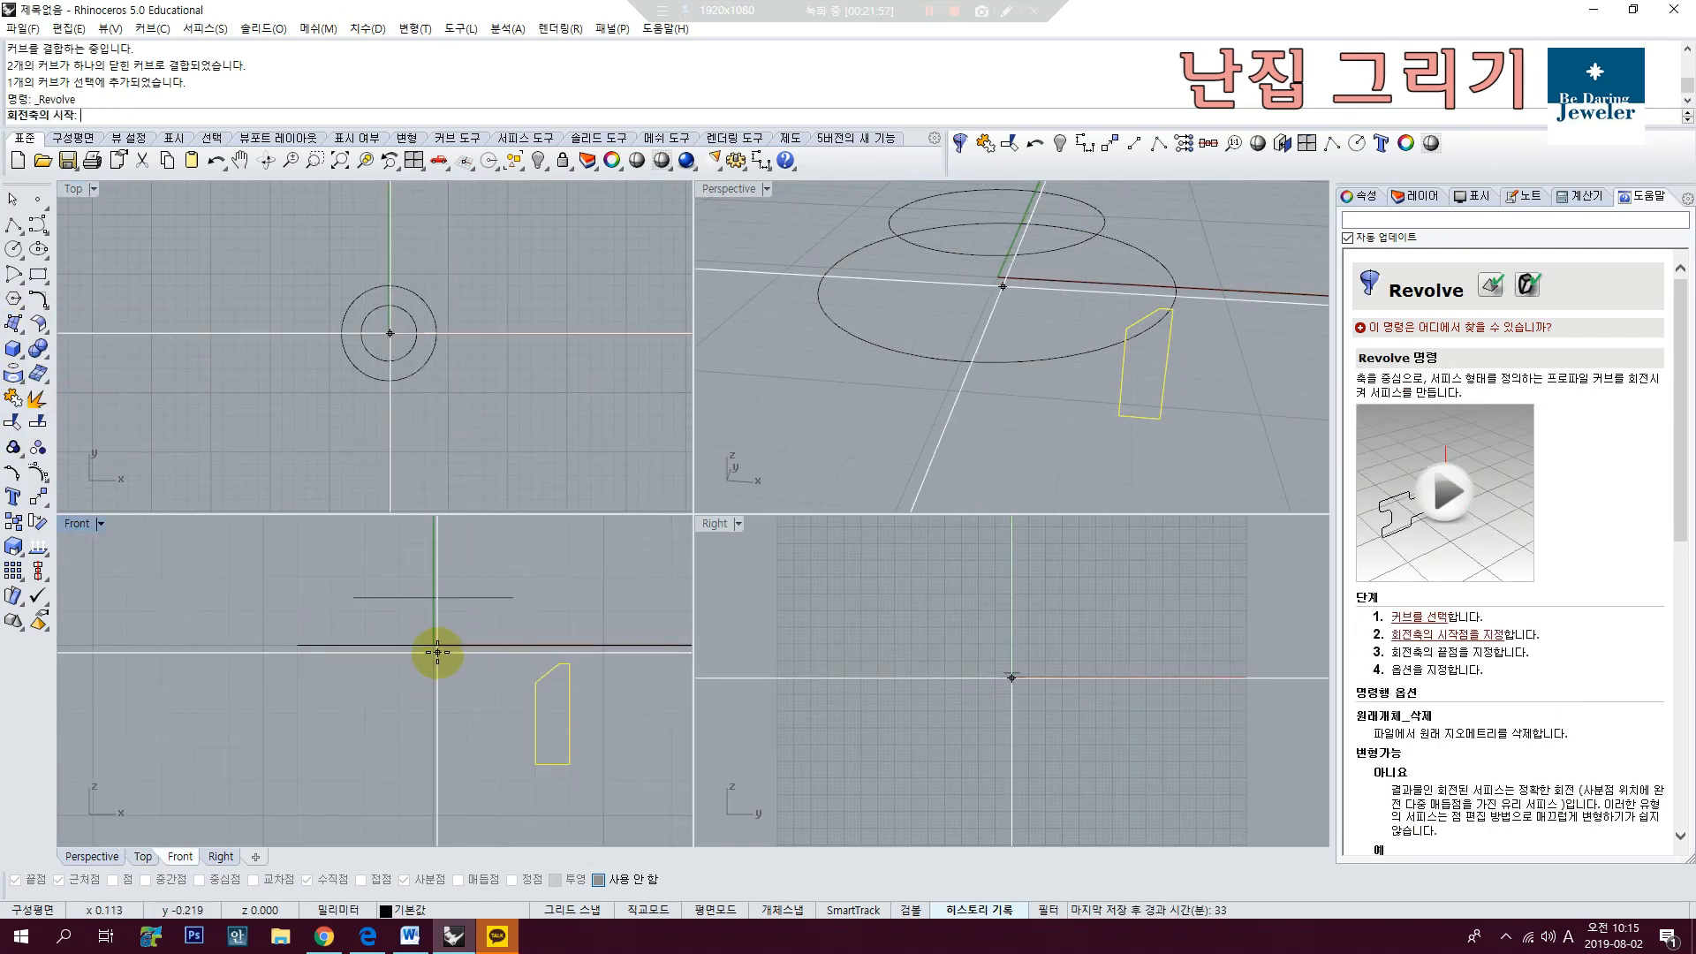
text(0)
key(Return)
right_drag(433, 722, 395, 722)
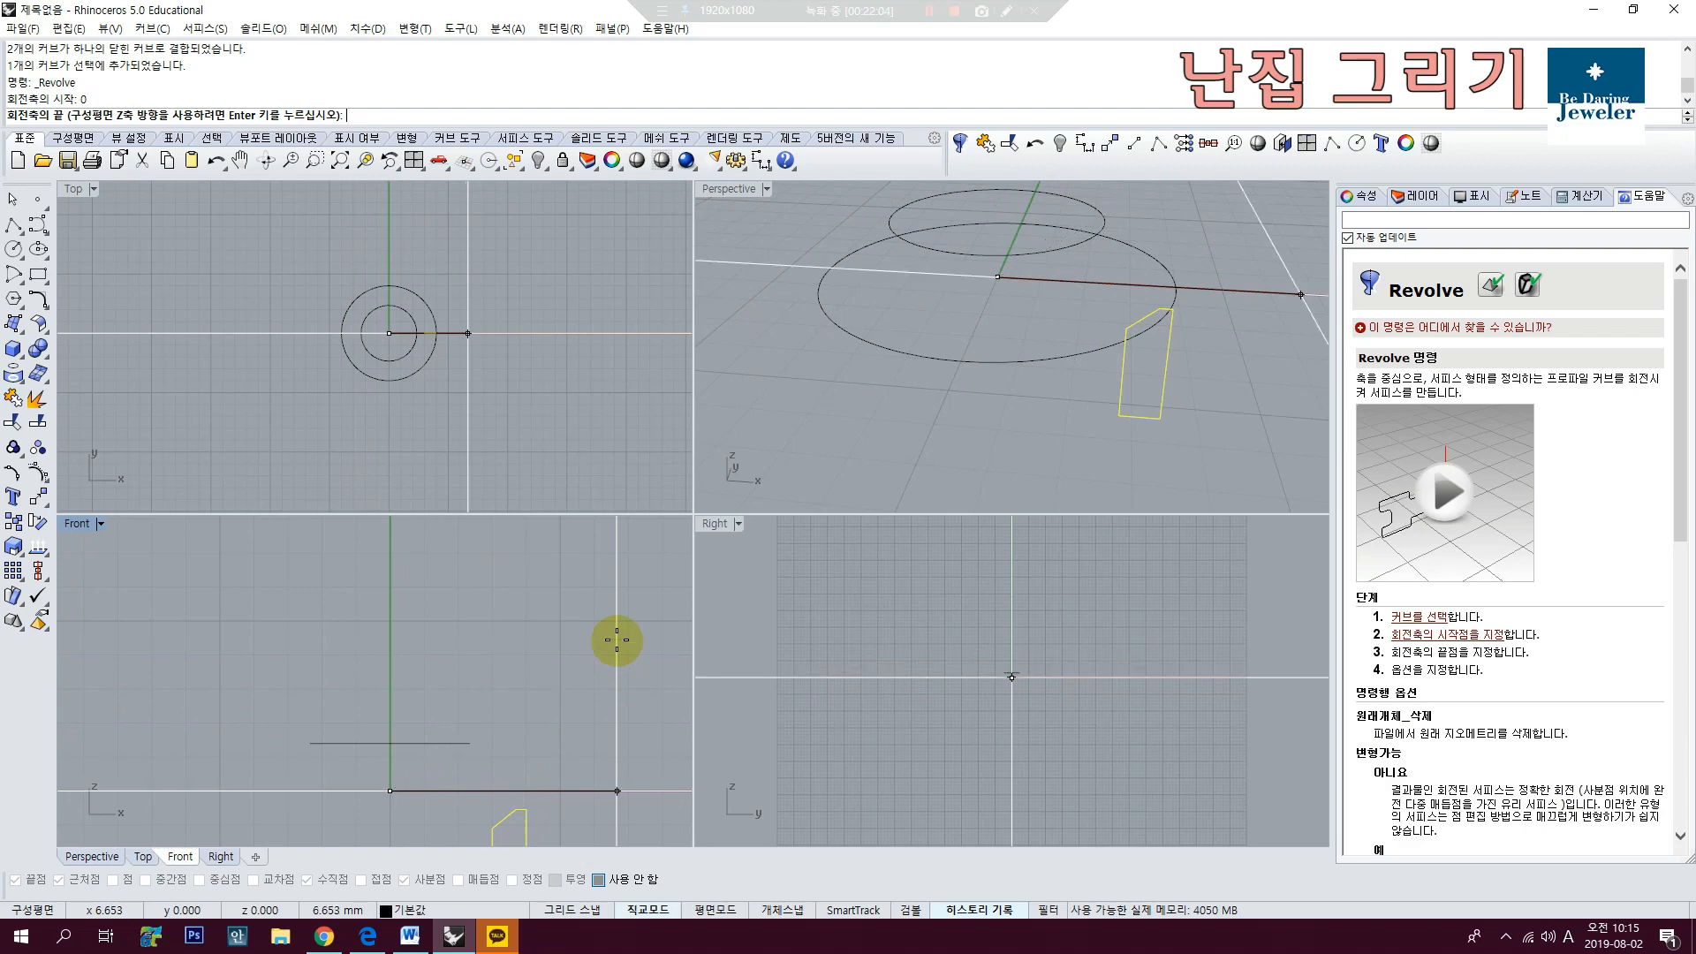
click(378, 593)
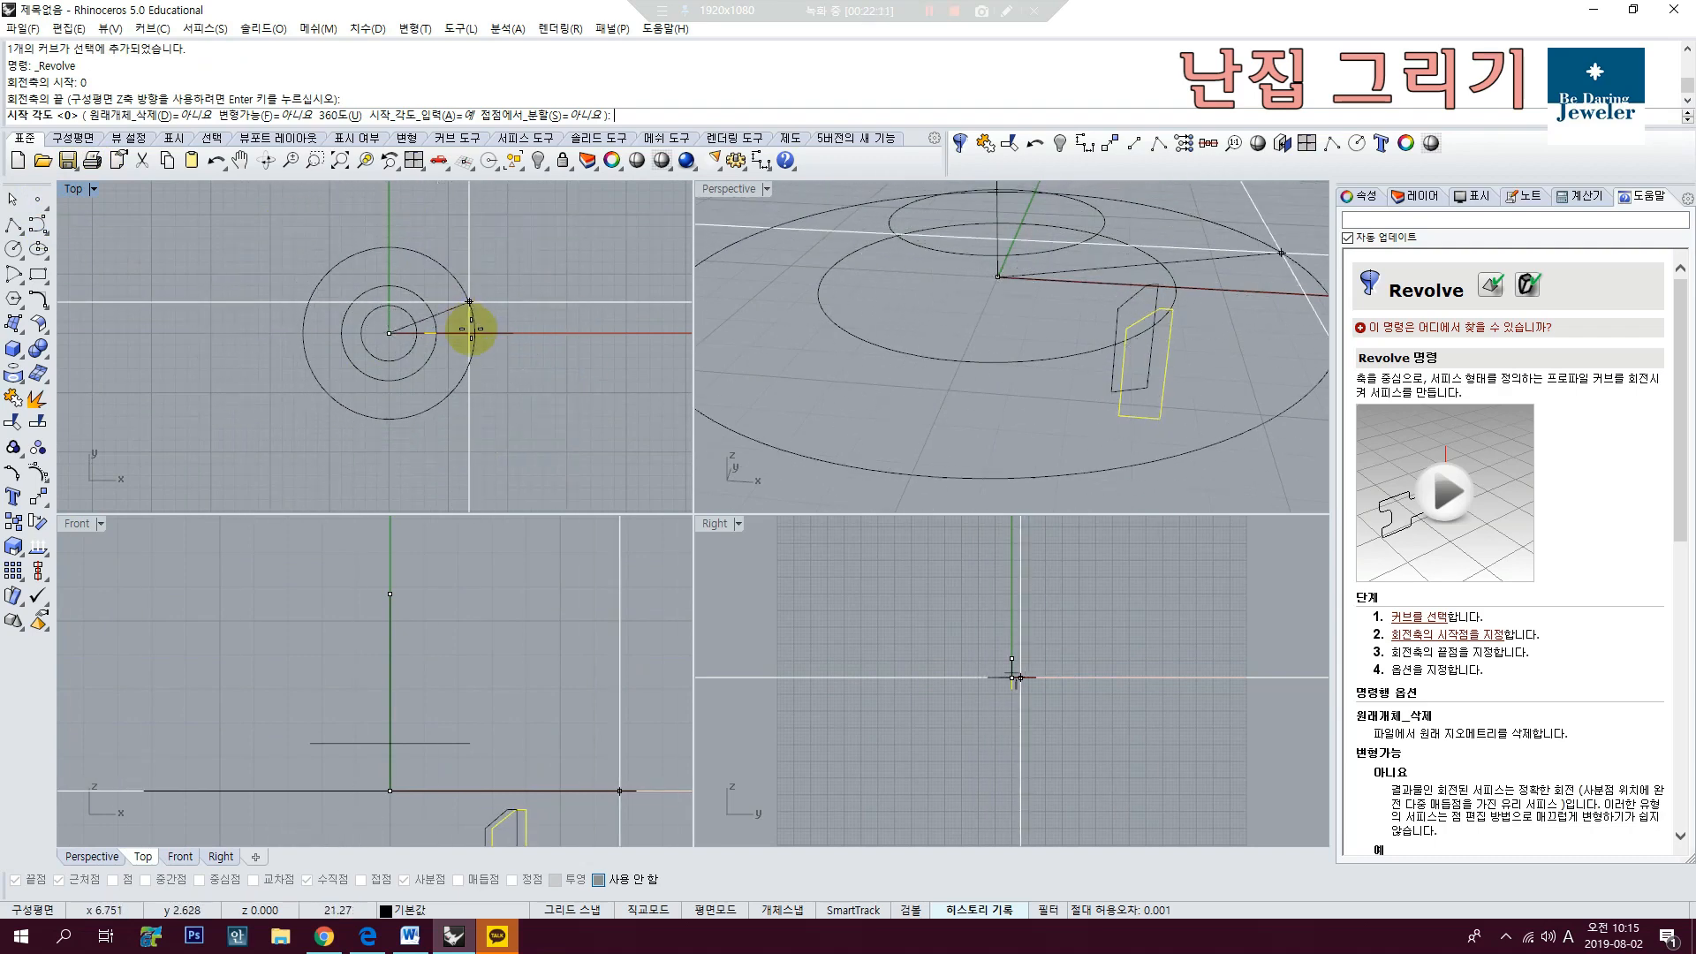
Step: Set the revolve's start angle to 0 along the X axis and complete a full 360-degree turn to form the setting ring
scroll(447, 319, down, 2)
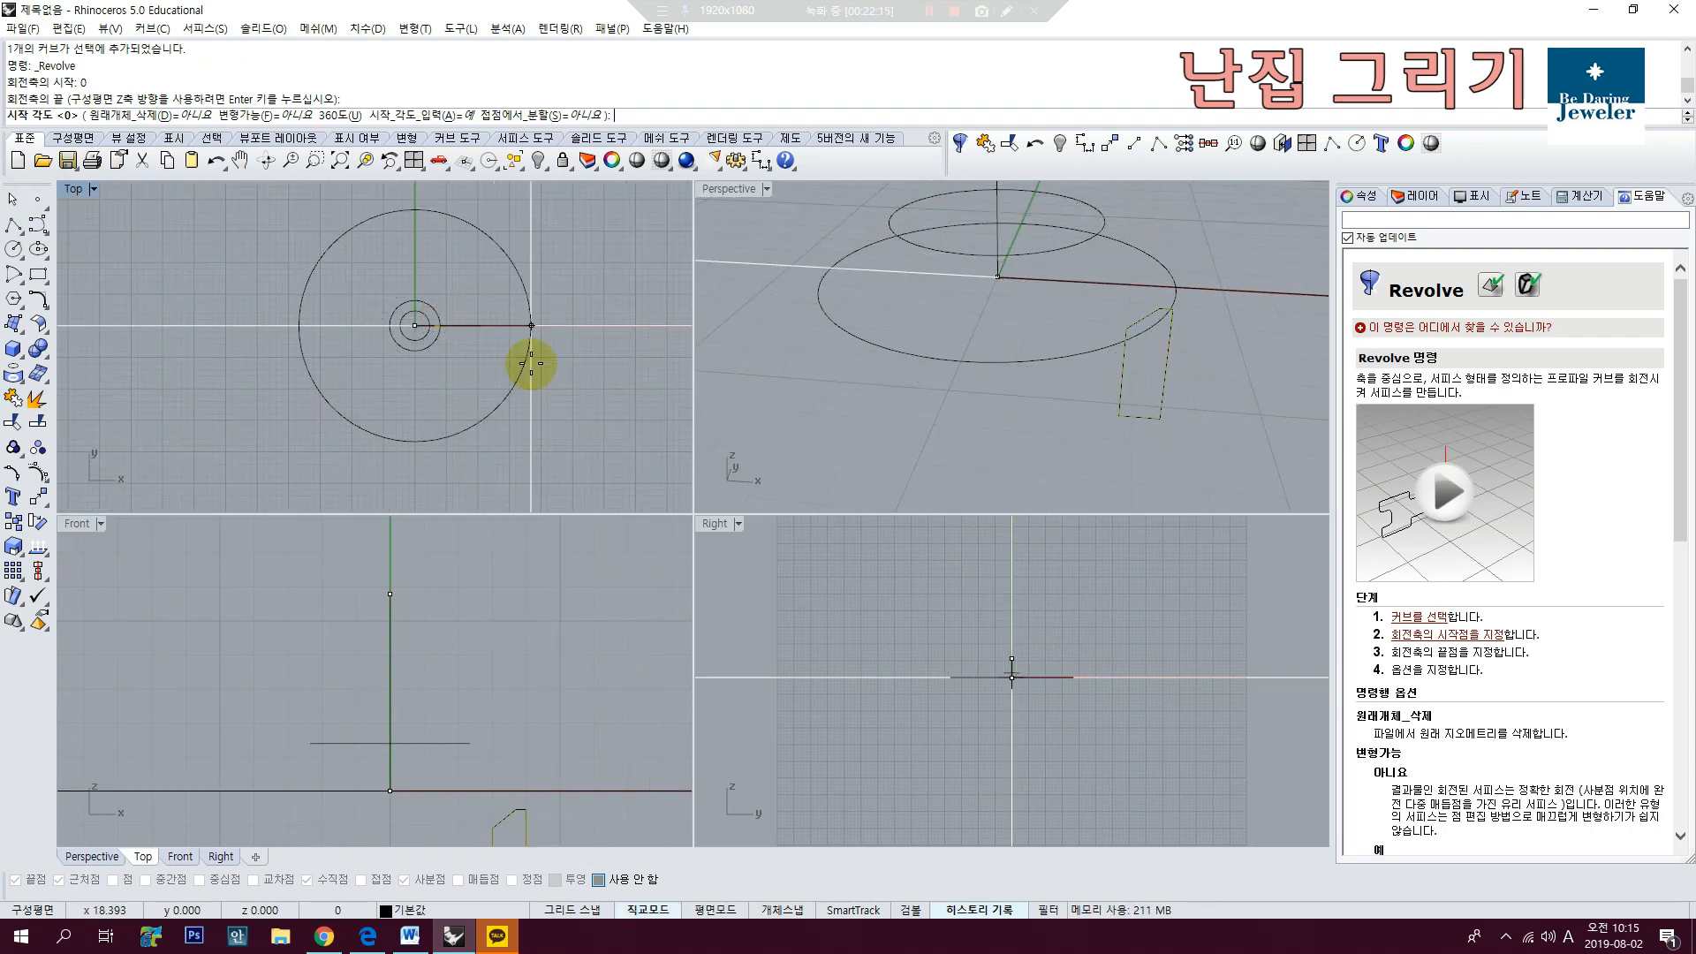
key(shift)
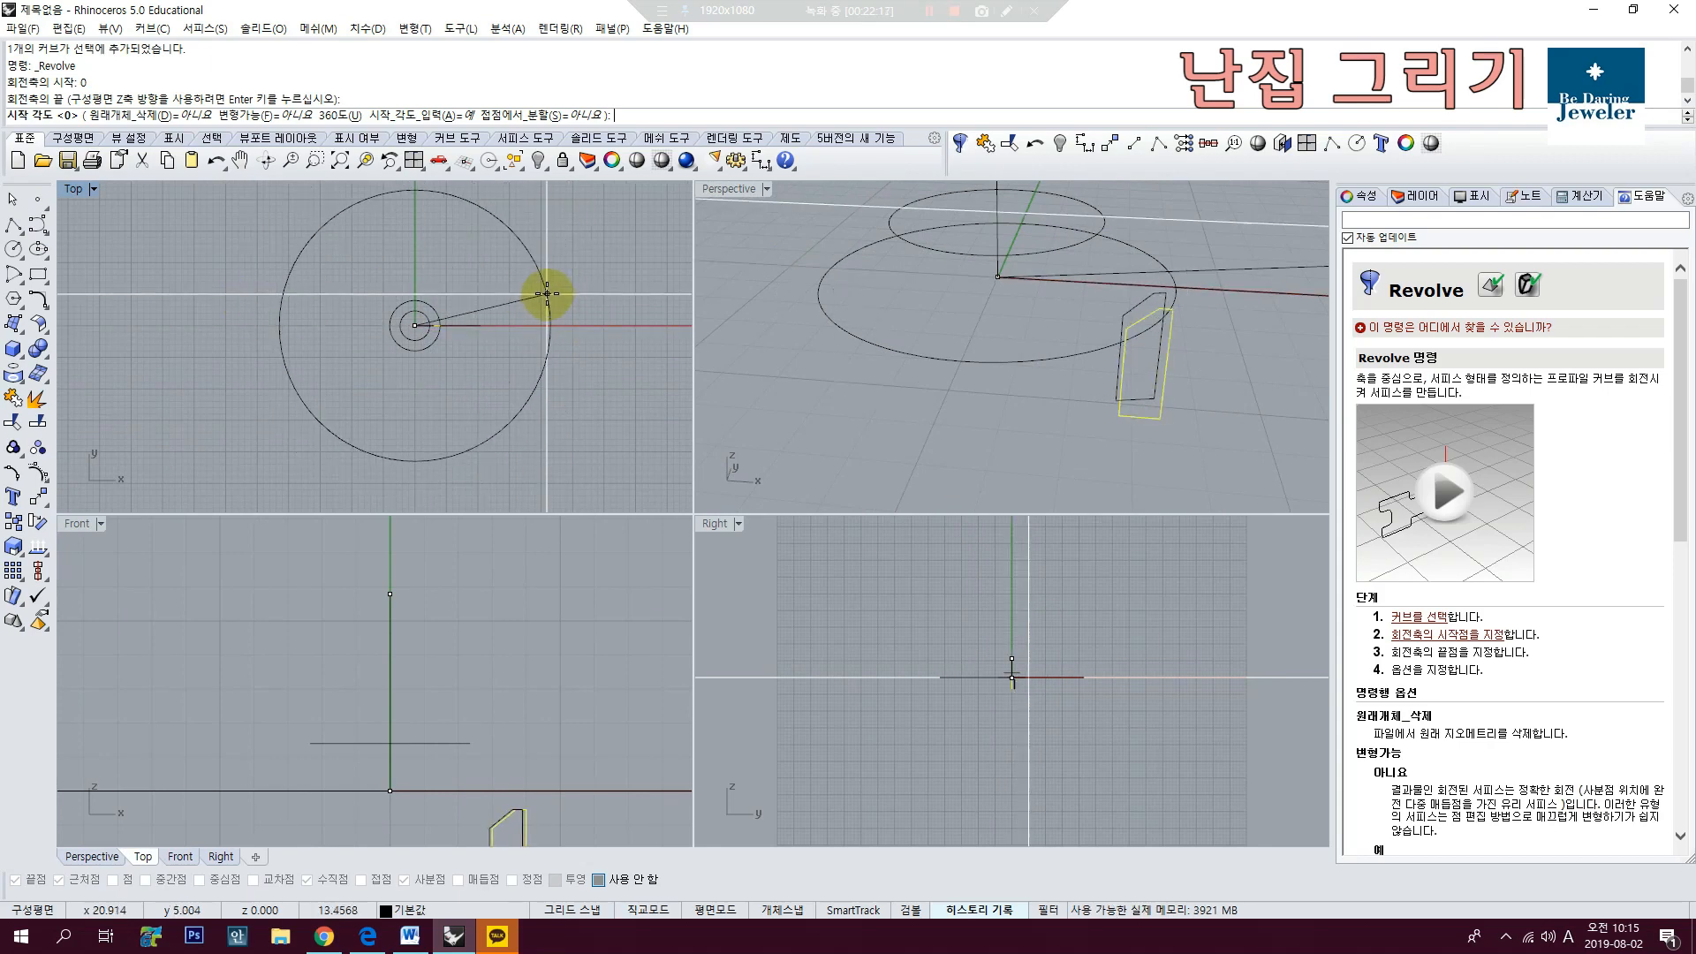
scroll(408, 320, up, 12)
scroll(265, 320, down, 5)
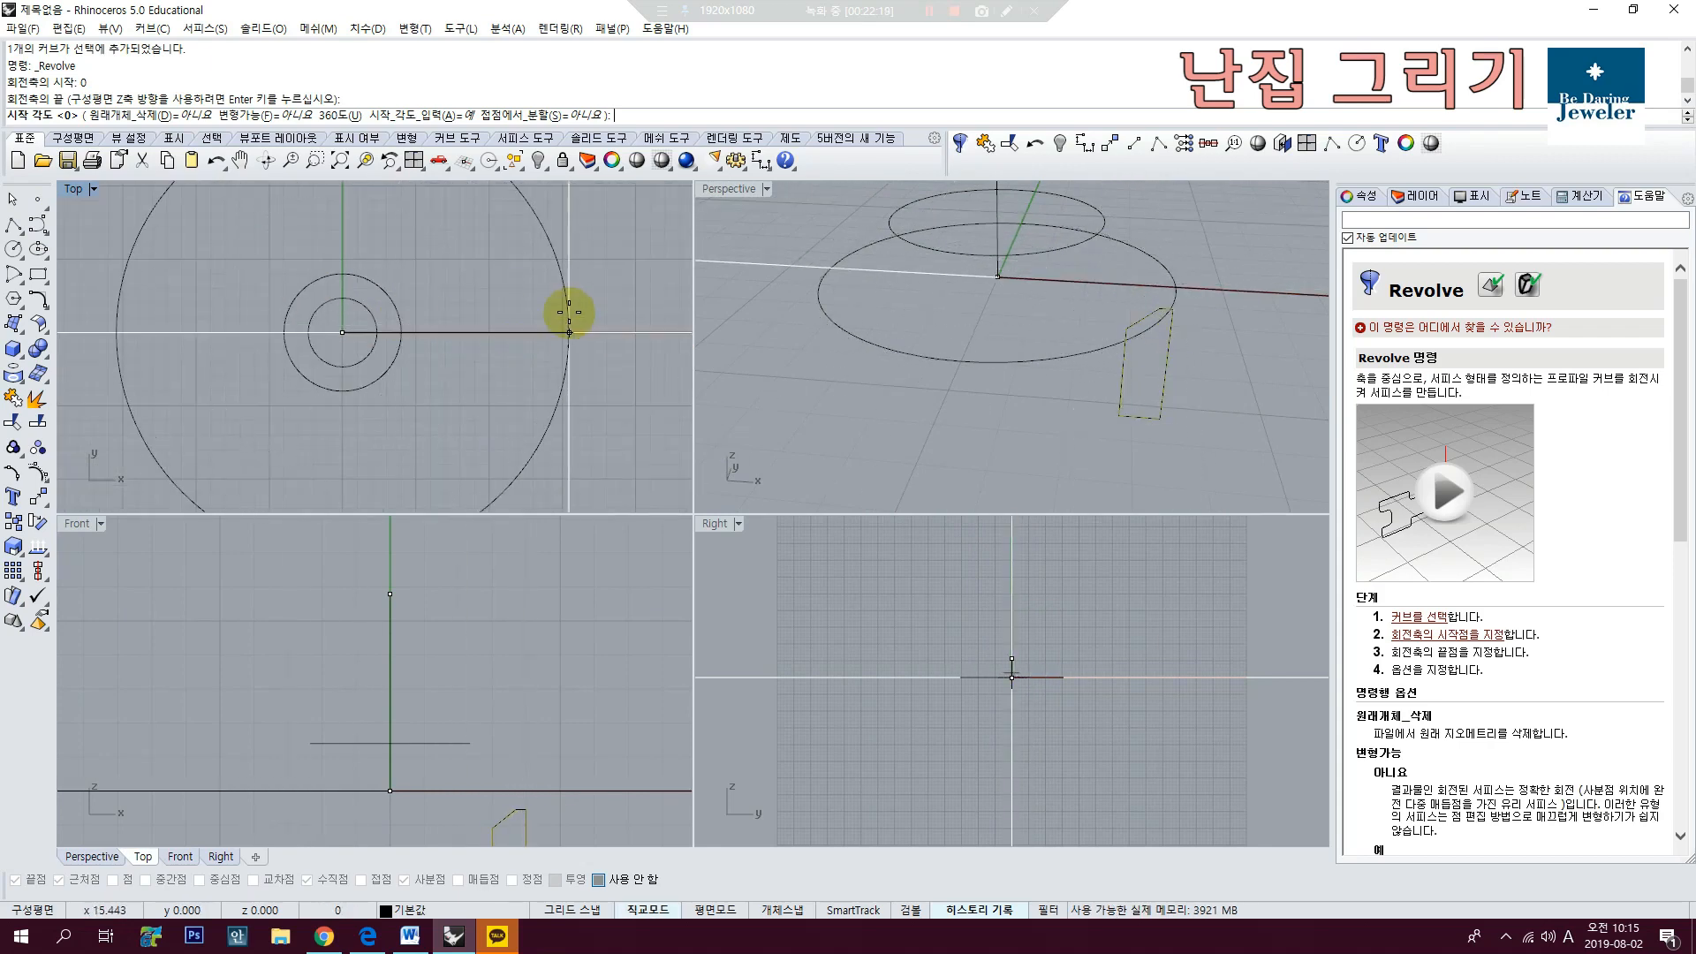
click(560, 314)
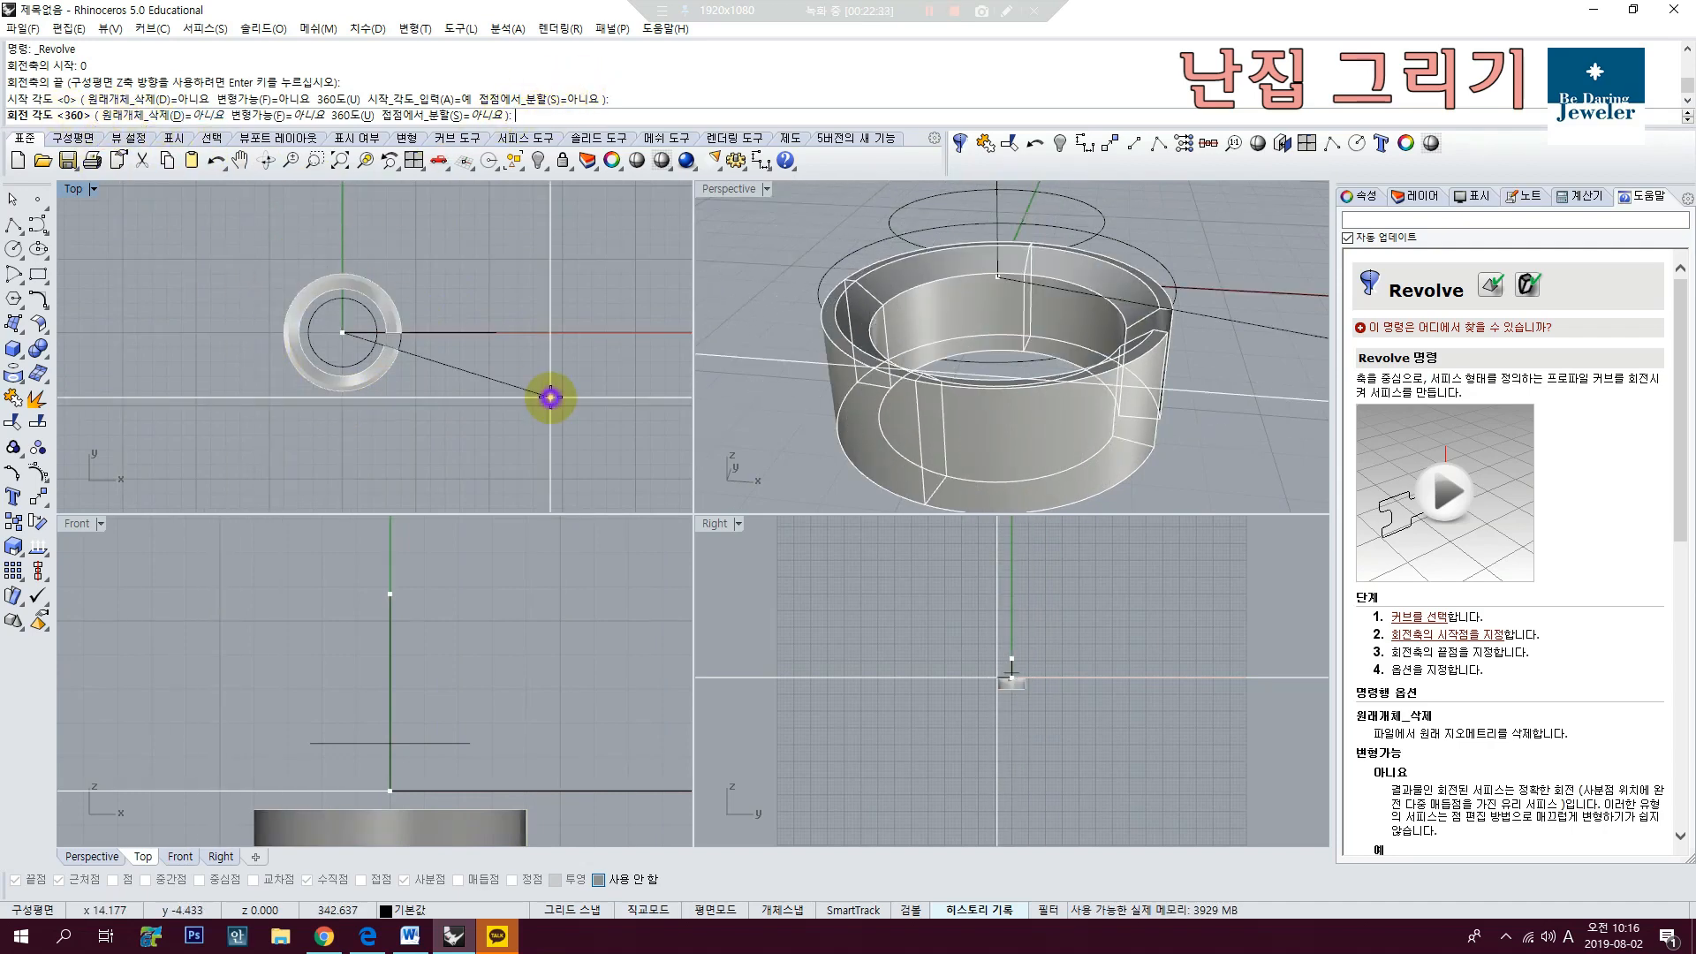
right_drag(550, 398, 592, 412)
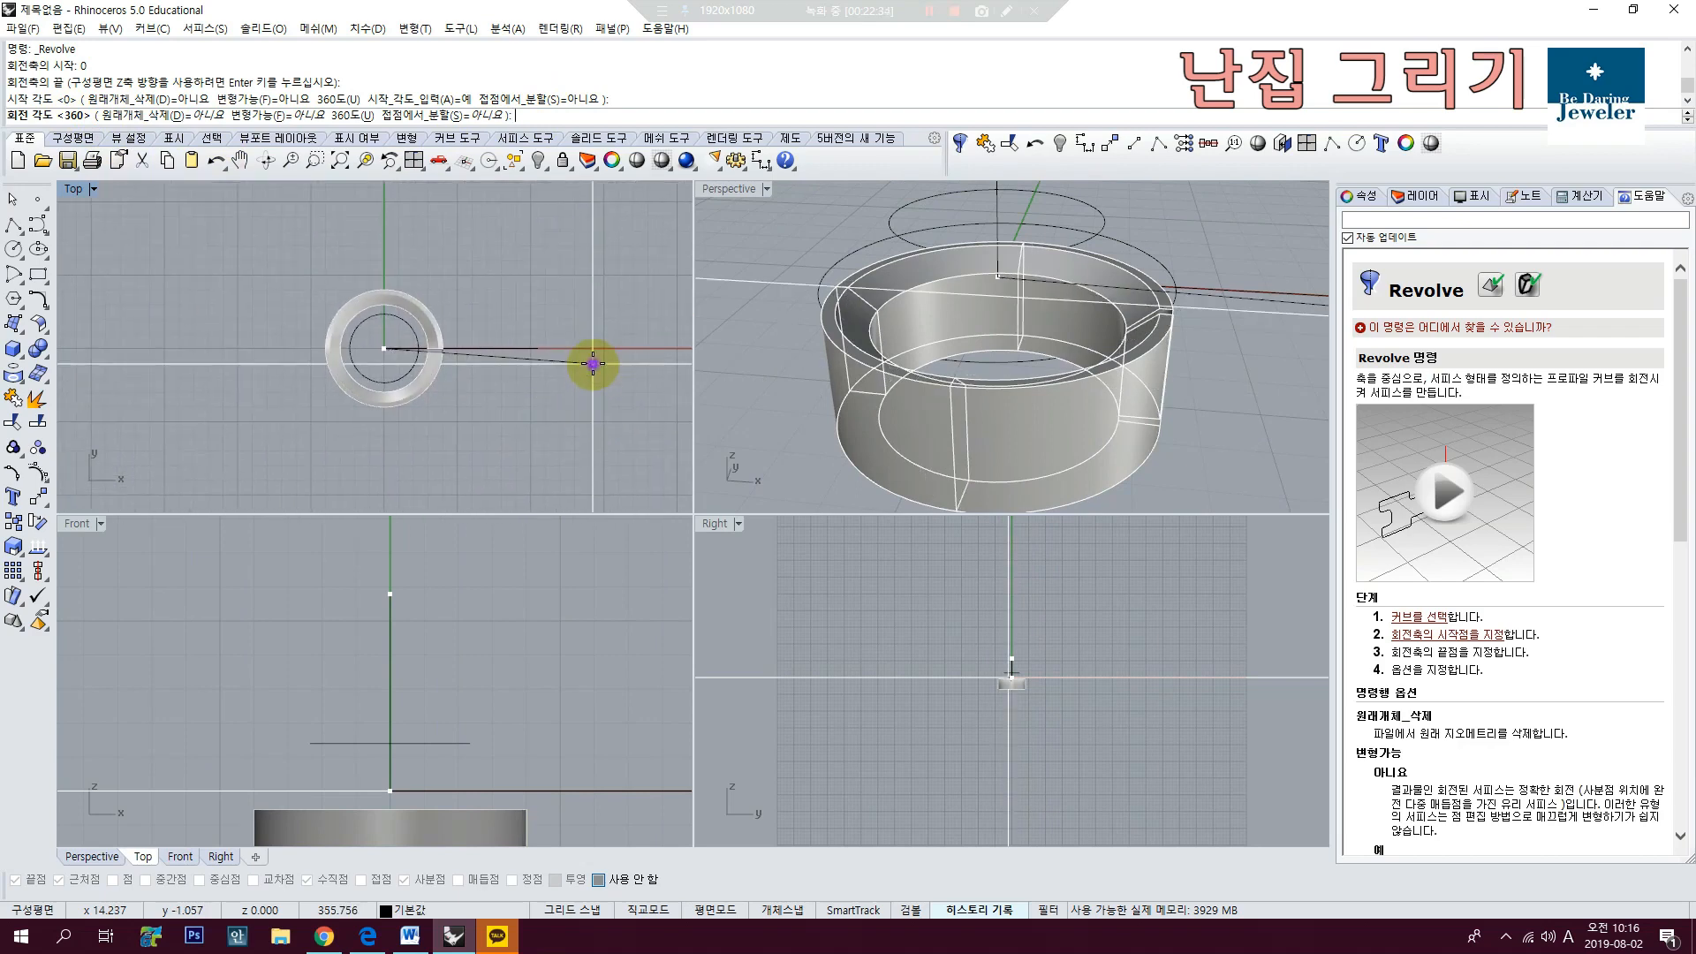
right_click(594, 365)
Step: Show the hidden gemstone again and view it seated in the revolved setting from below and from the front
right_drag(1212, 405, 1222, 279)
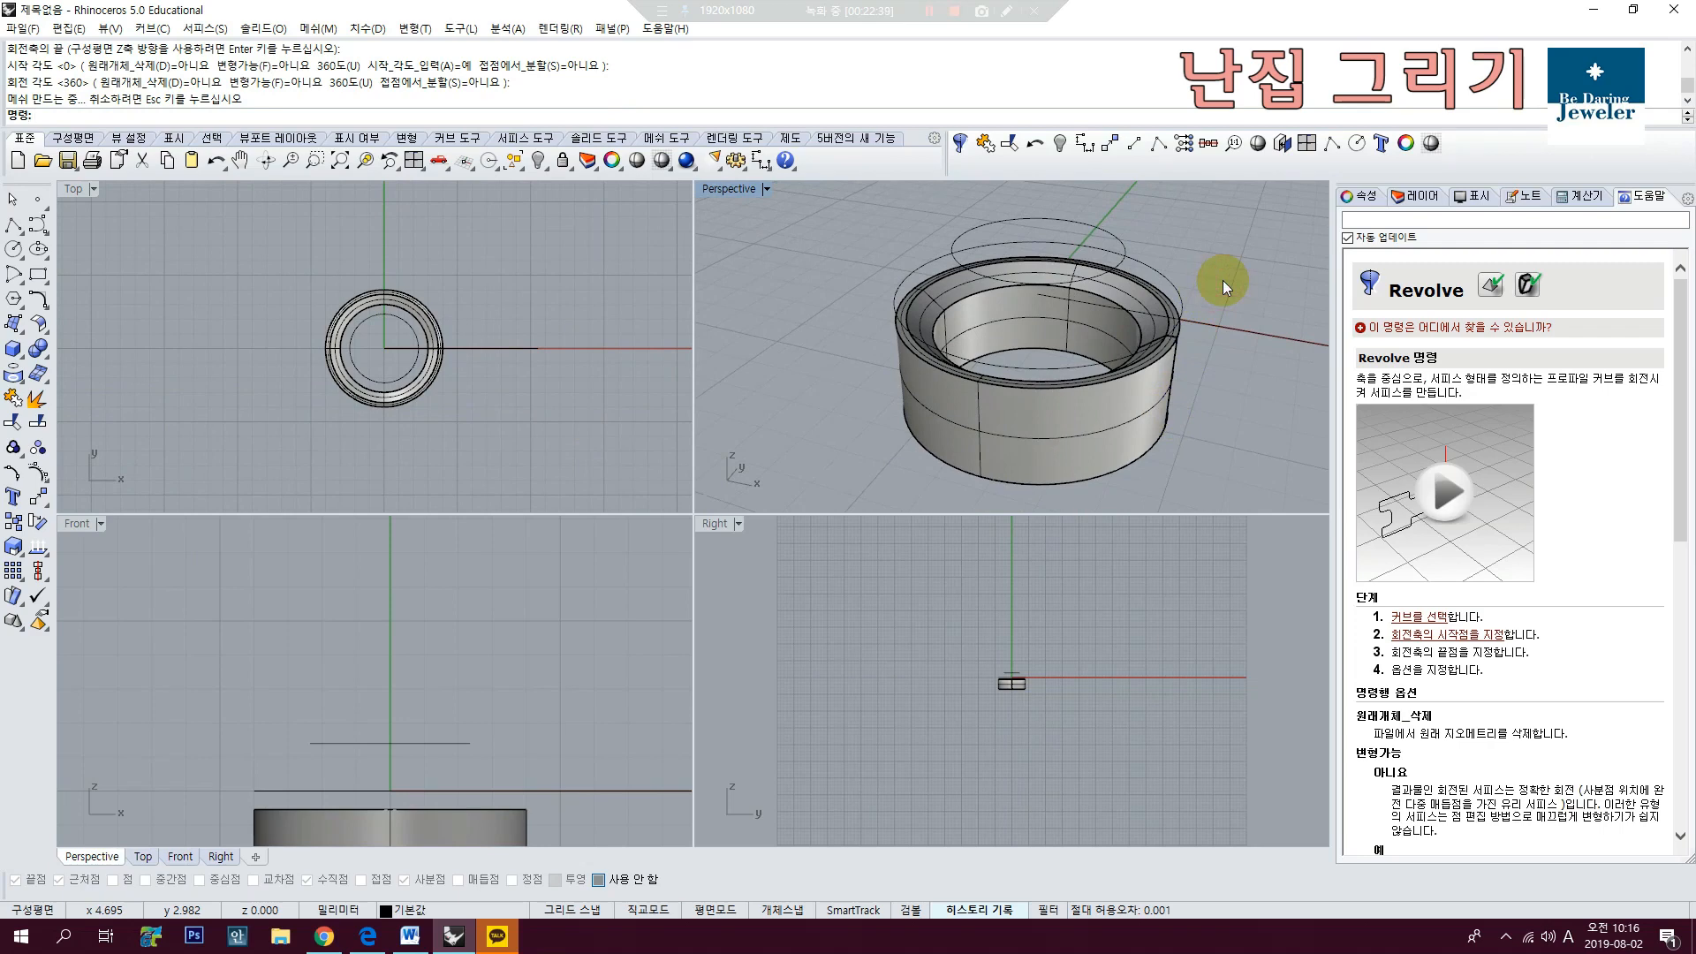
text(HH)
key(Return)
right_drag(1131, 418, 1192, 246)
right_drag(605, 642, 595, 565)
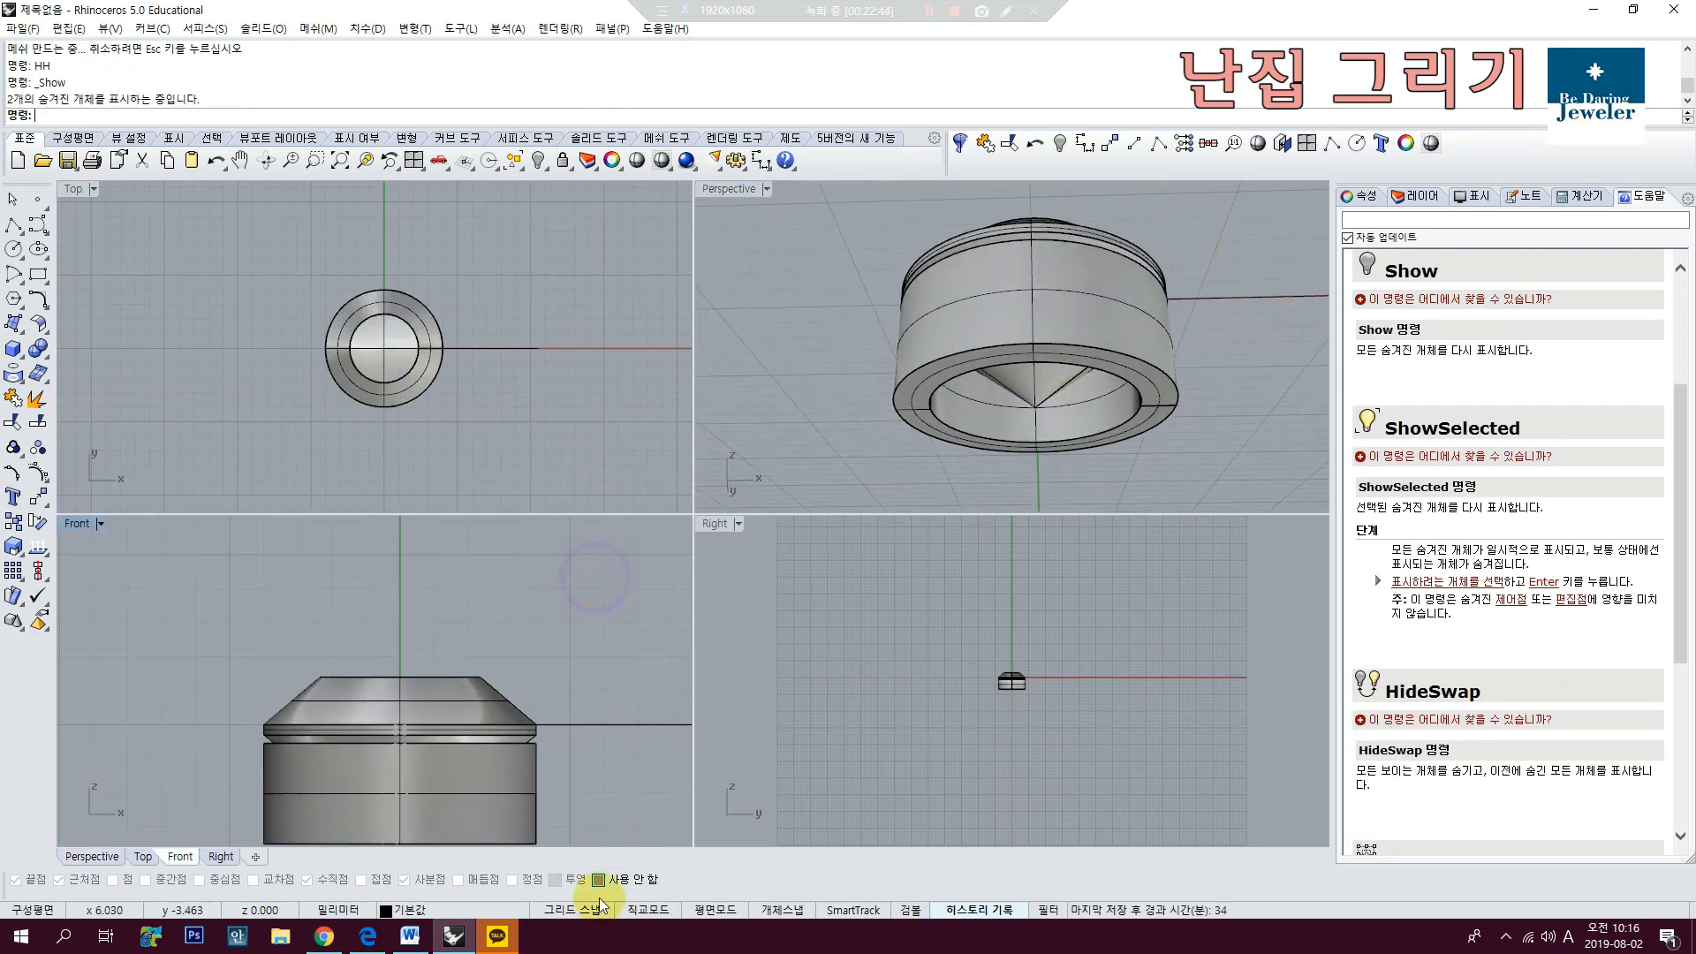
right_drag(515, 738, 552, 697)
scroll(531, 767, up, 4)
right_drag(531, 766, 534, 721)
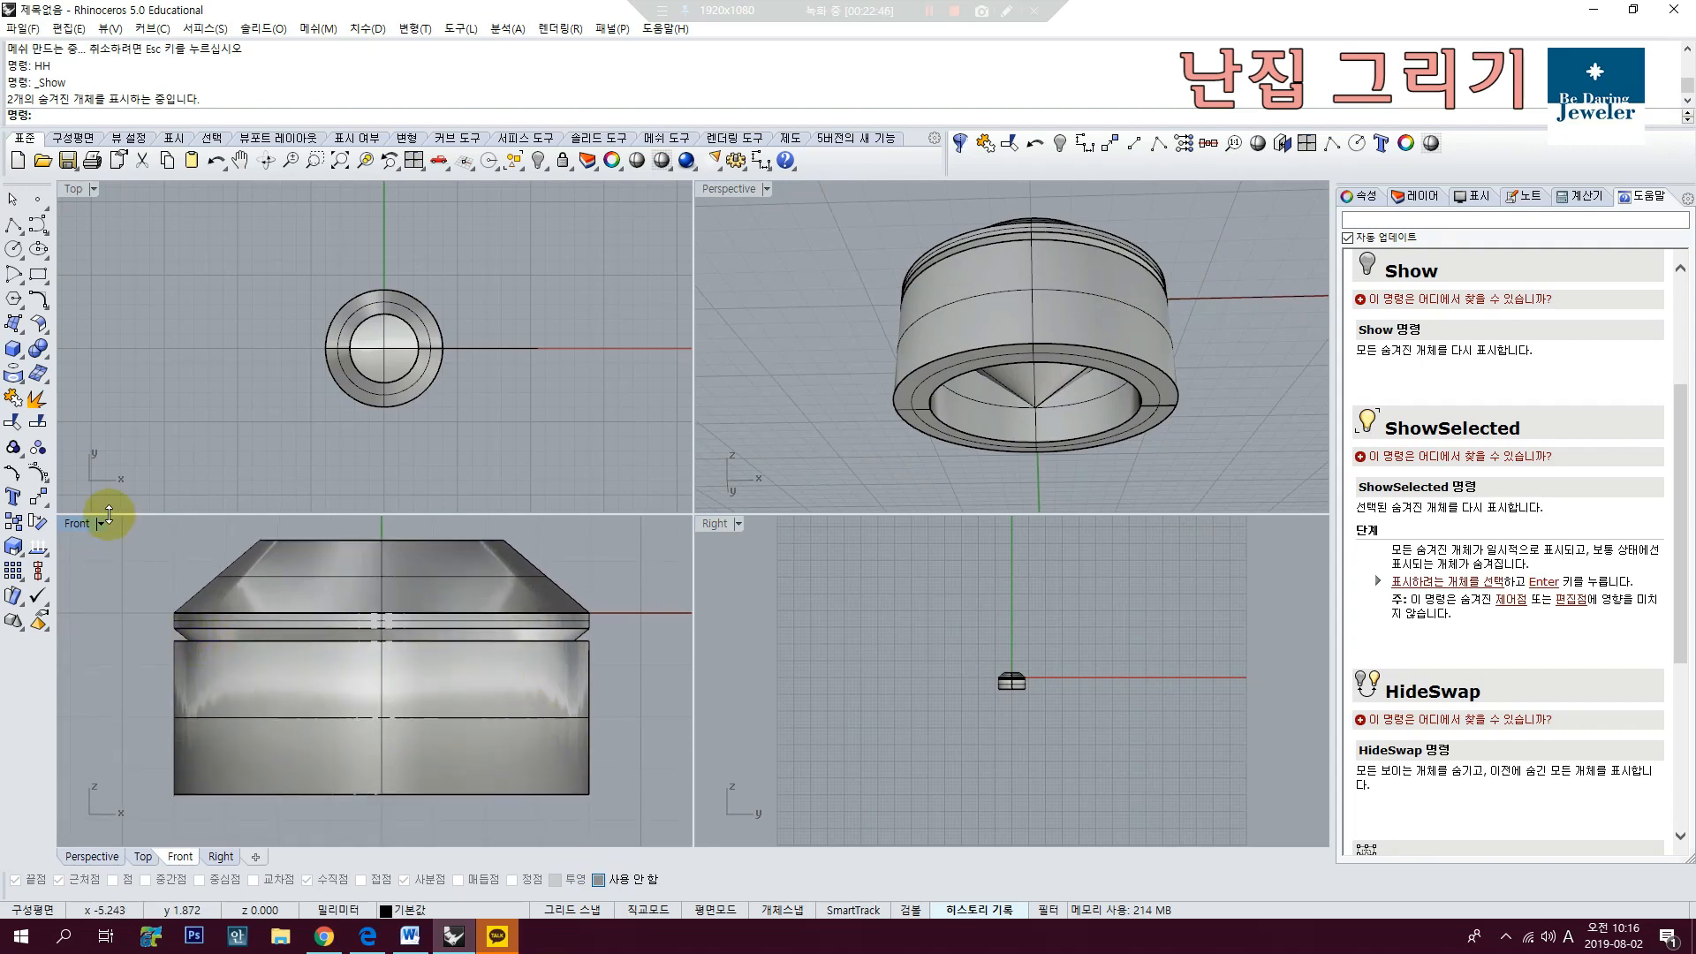
Step: Set the Front viewport to Ghosted display and check the gemstone's lower tip against the setting's bottom edge
click(99, 522)
click(208, 441)
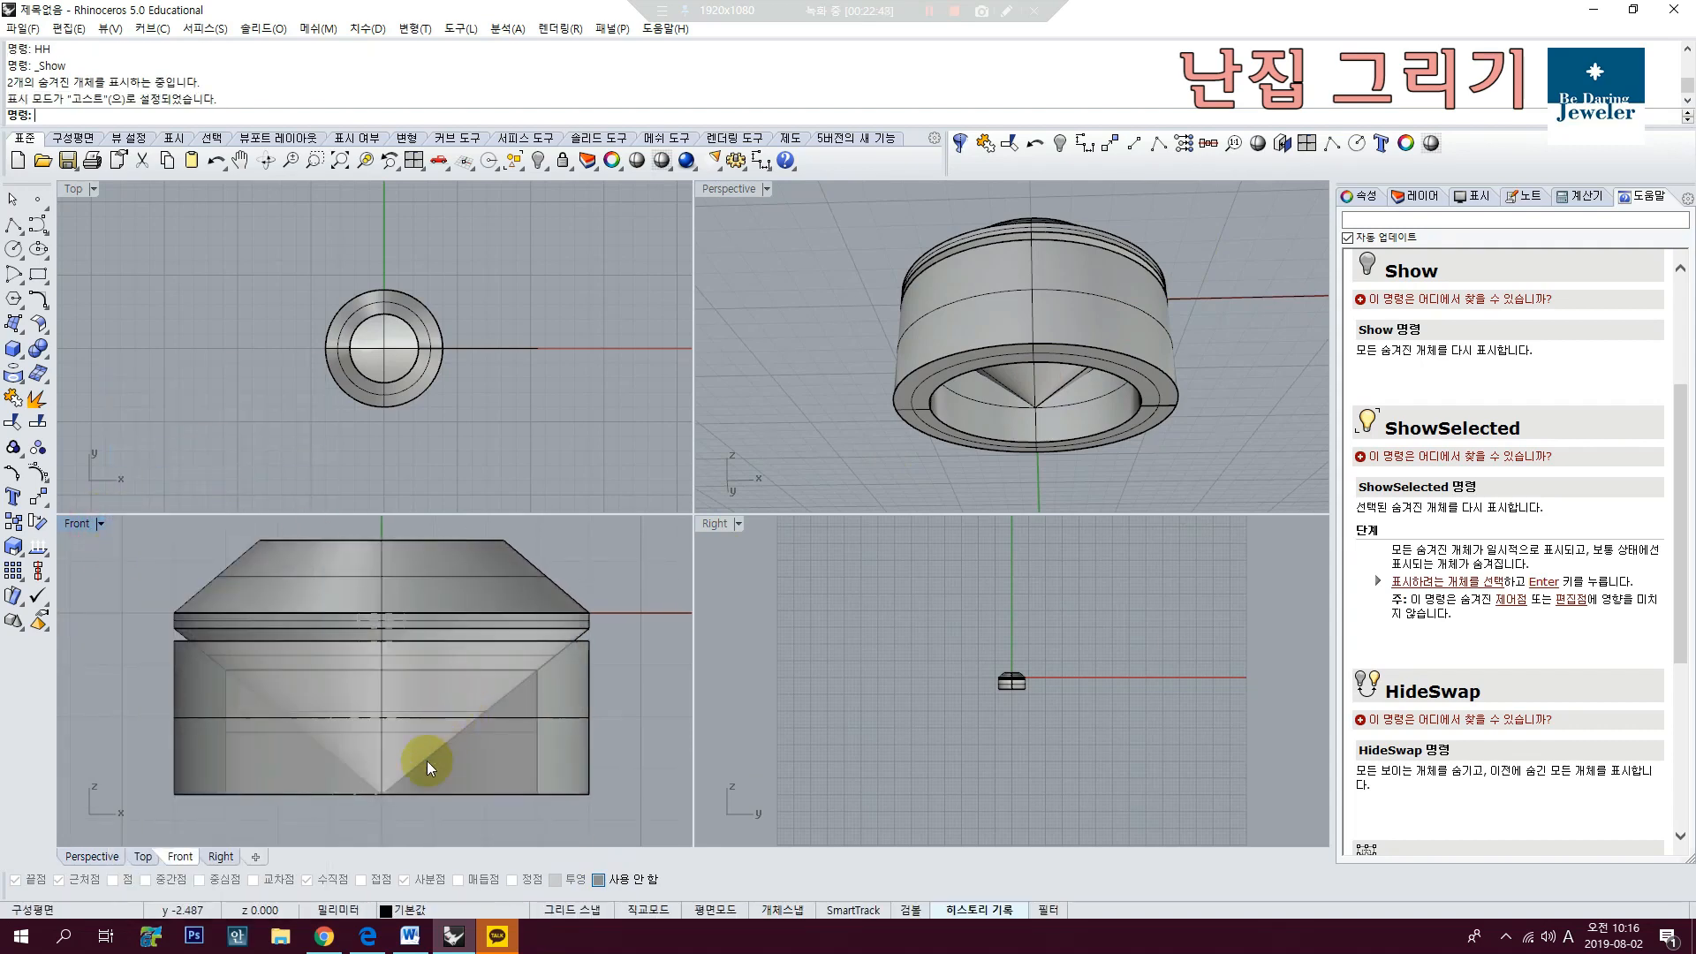
right_drag(371, 783, 390, 756)
scroll(418, 750, up, 3)
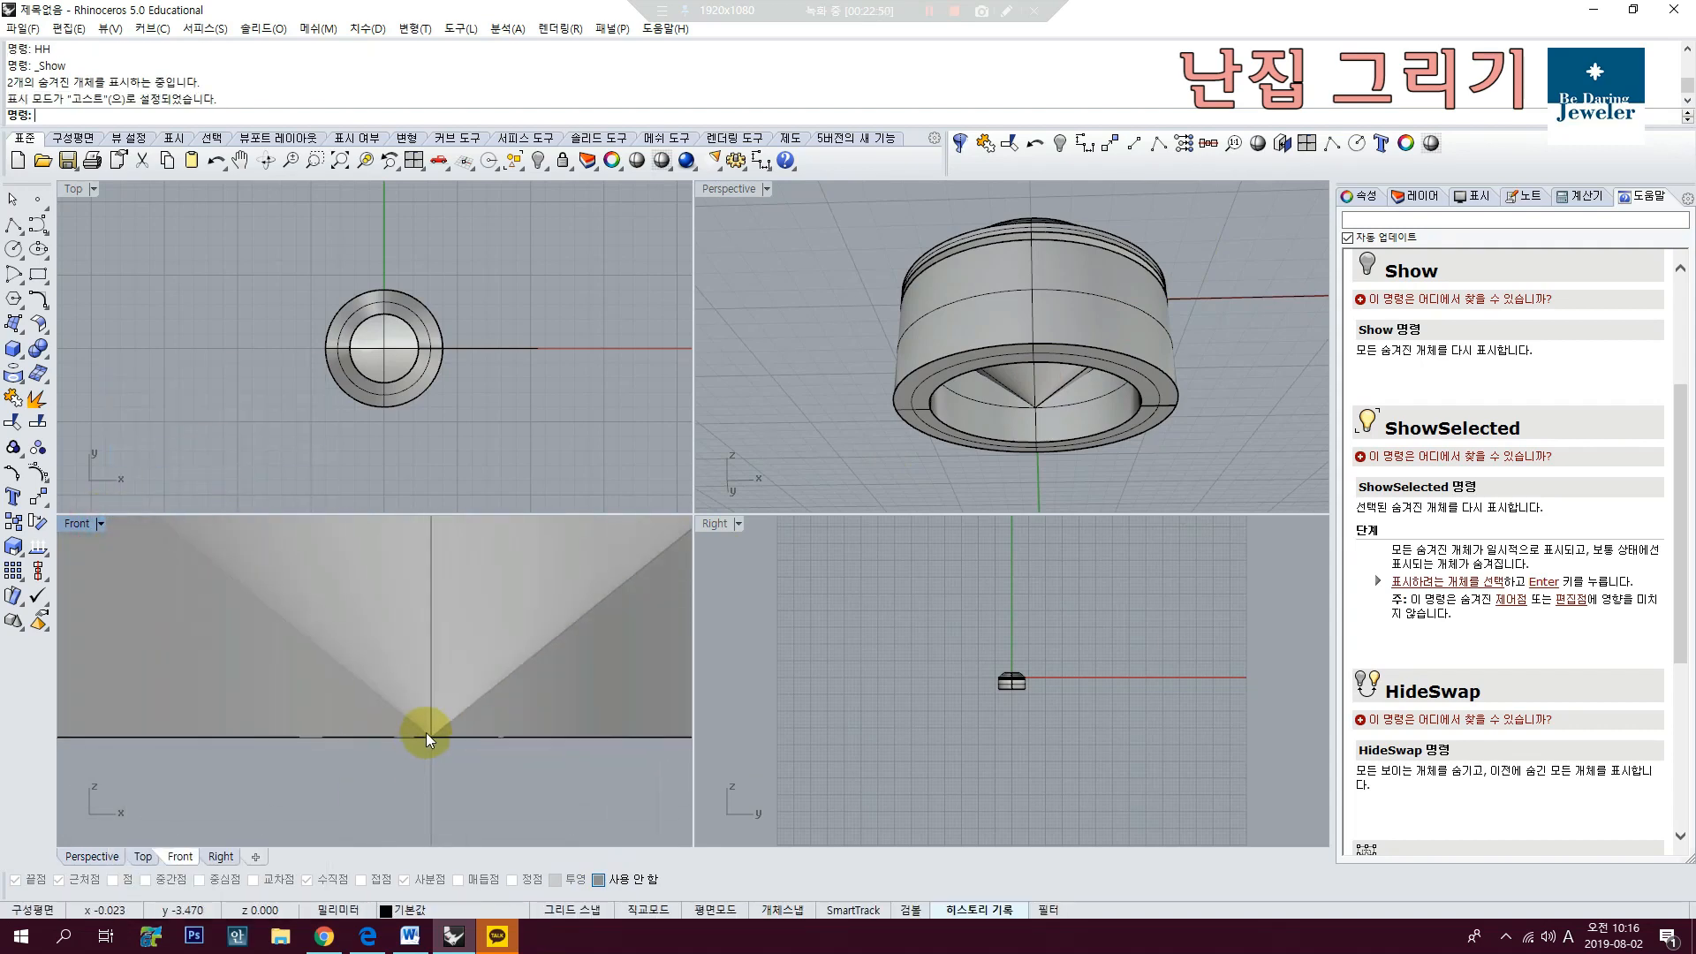
click(427, 740)
scroll(427, 741, down, 5)
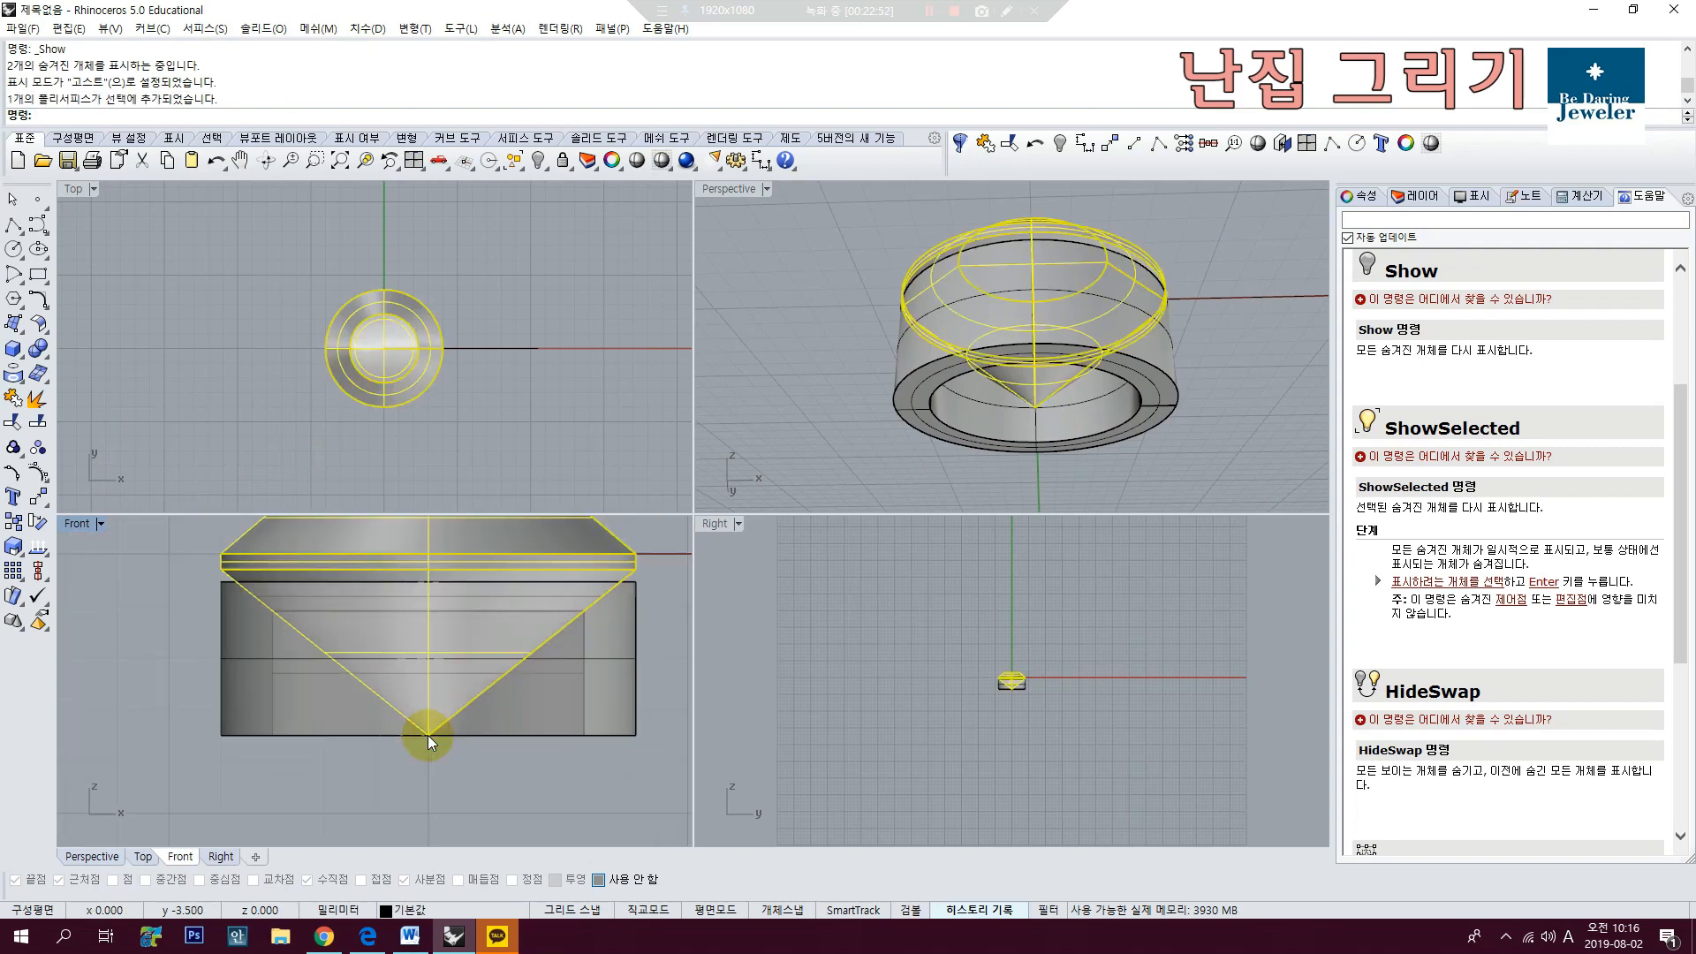
click(478, 772)
scroll(530, 720, up, 8)
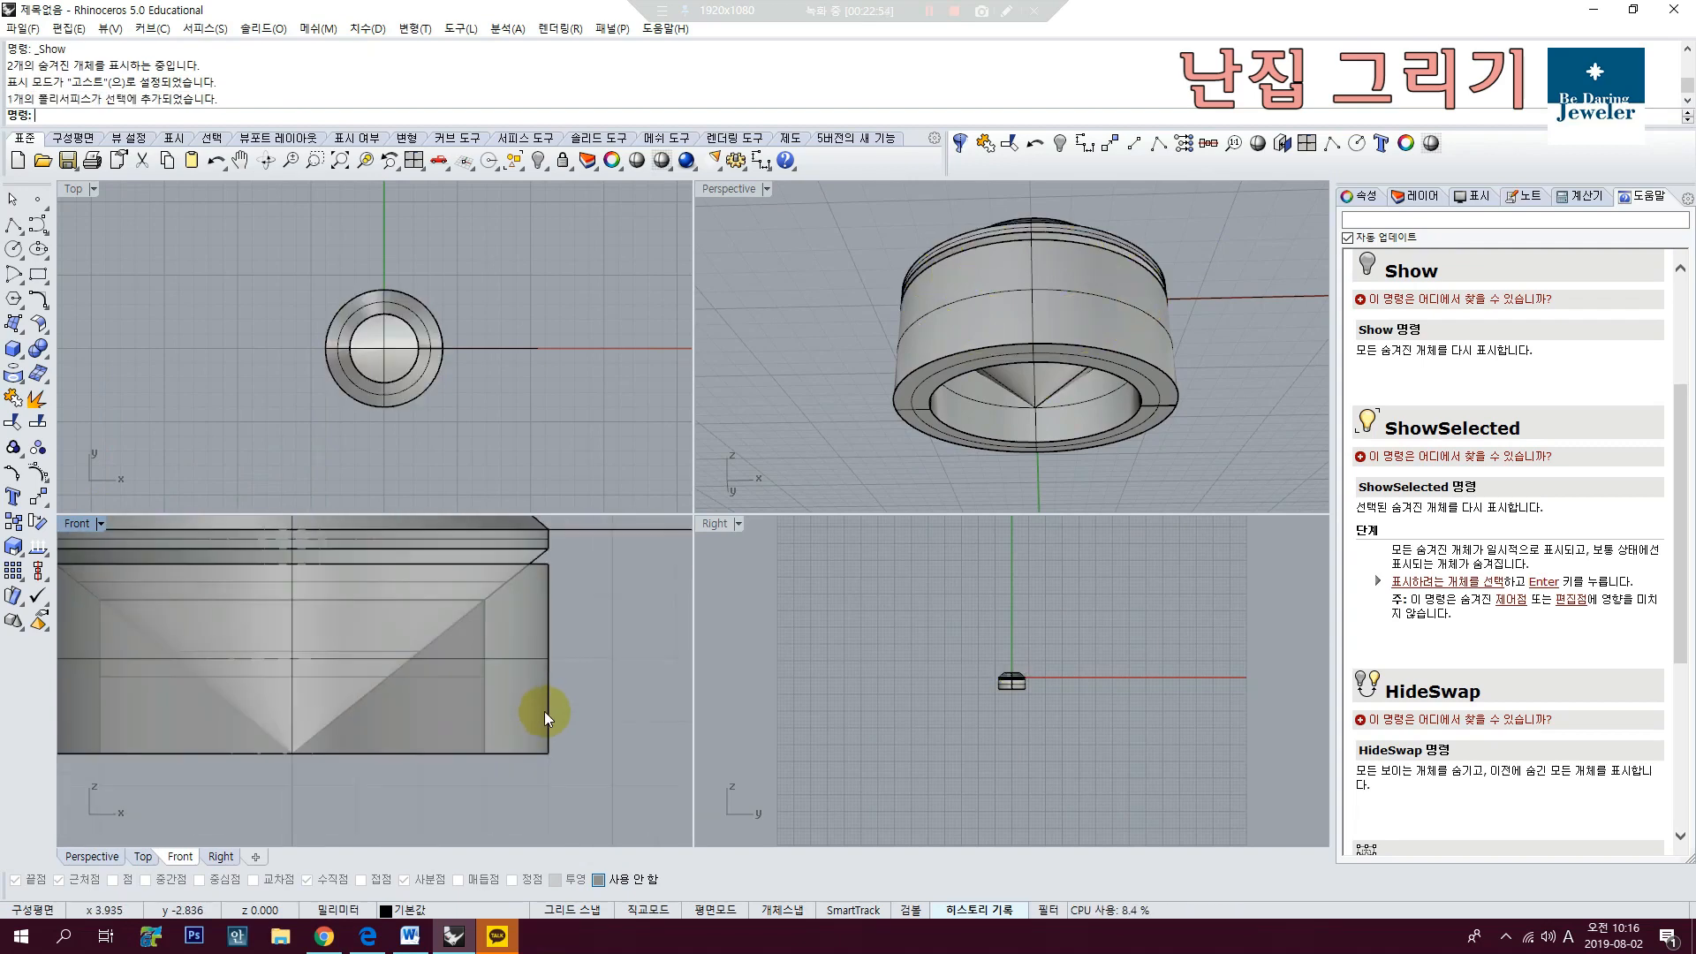
Step: Turn on the setting profile's control points and start moving its two bottom points from a base point beside the setting
click(547, 711)
click(571, 644)
right_drag(527, 768, 479, 747)
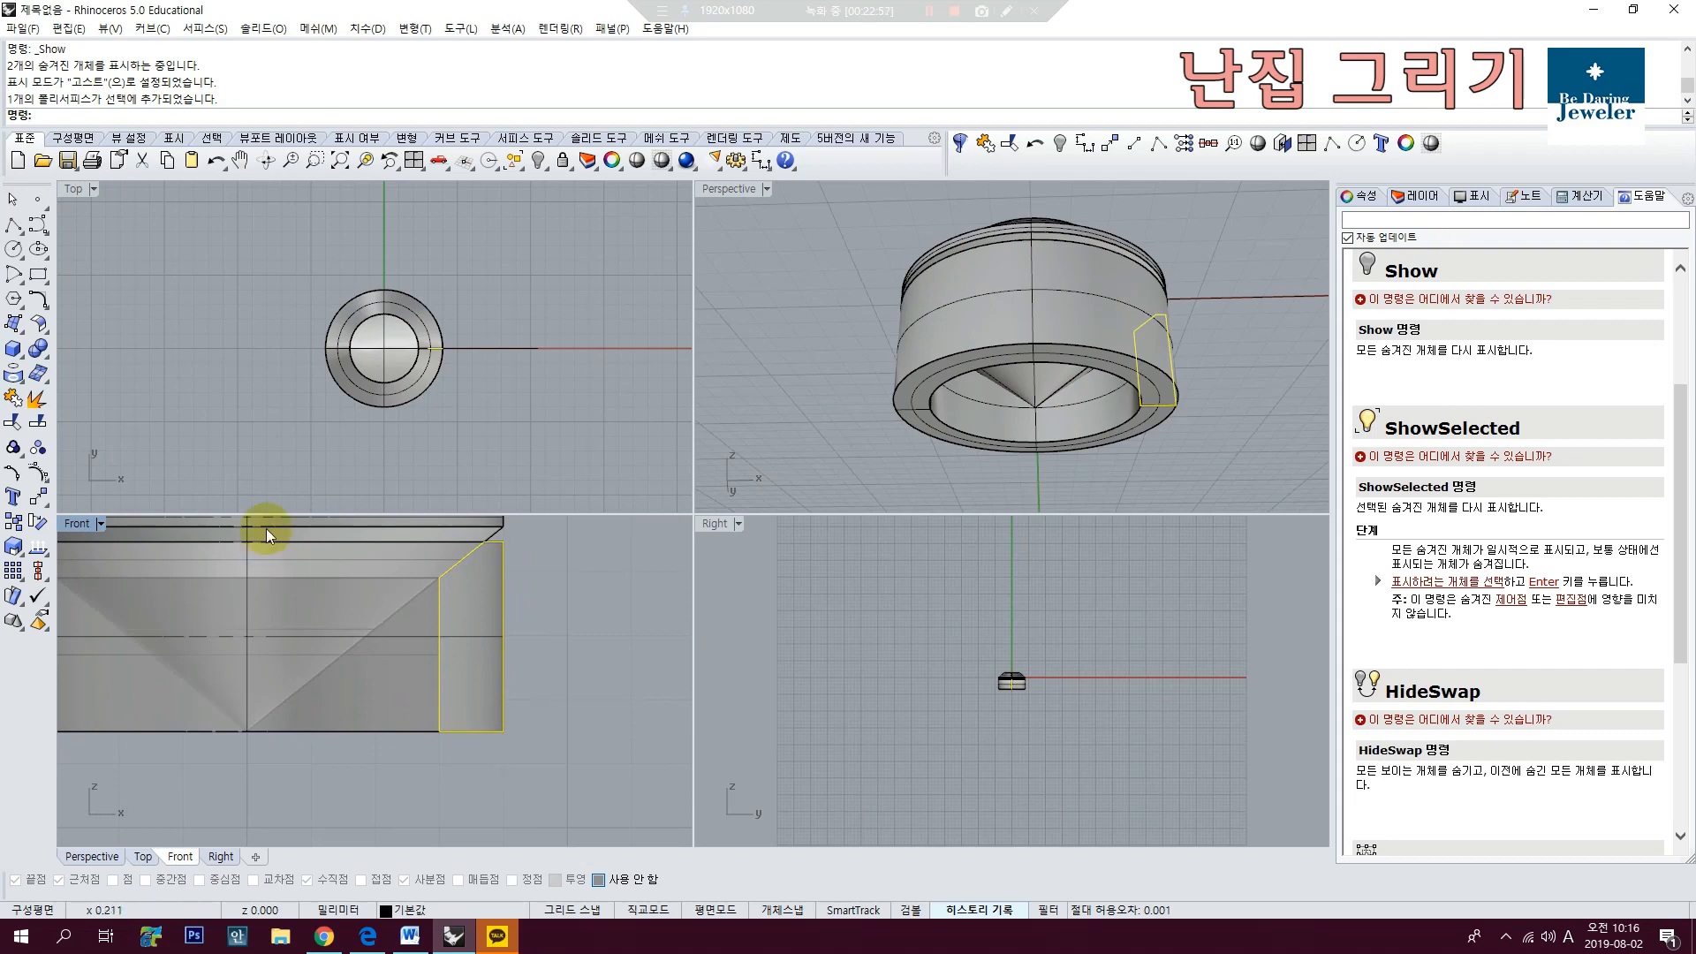
key(F10)
drag(413, 756, 591, 697)
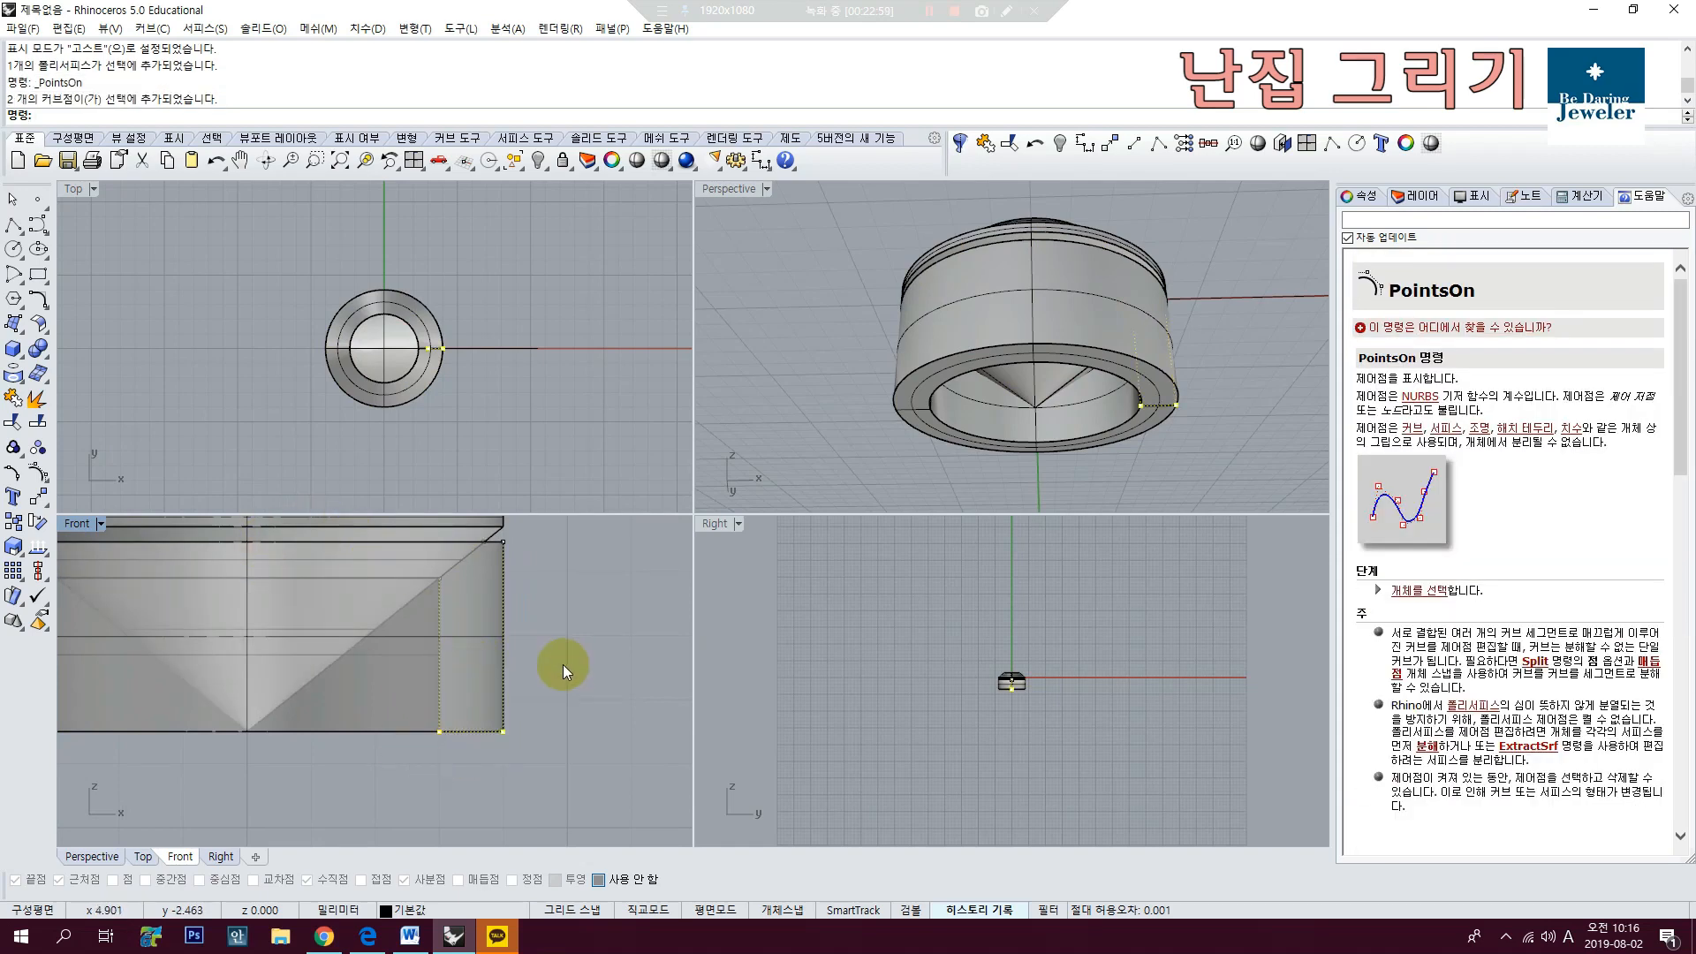
click(37, 495)
click(597, 593)
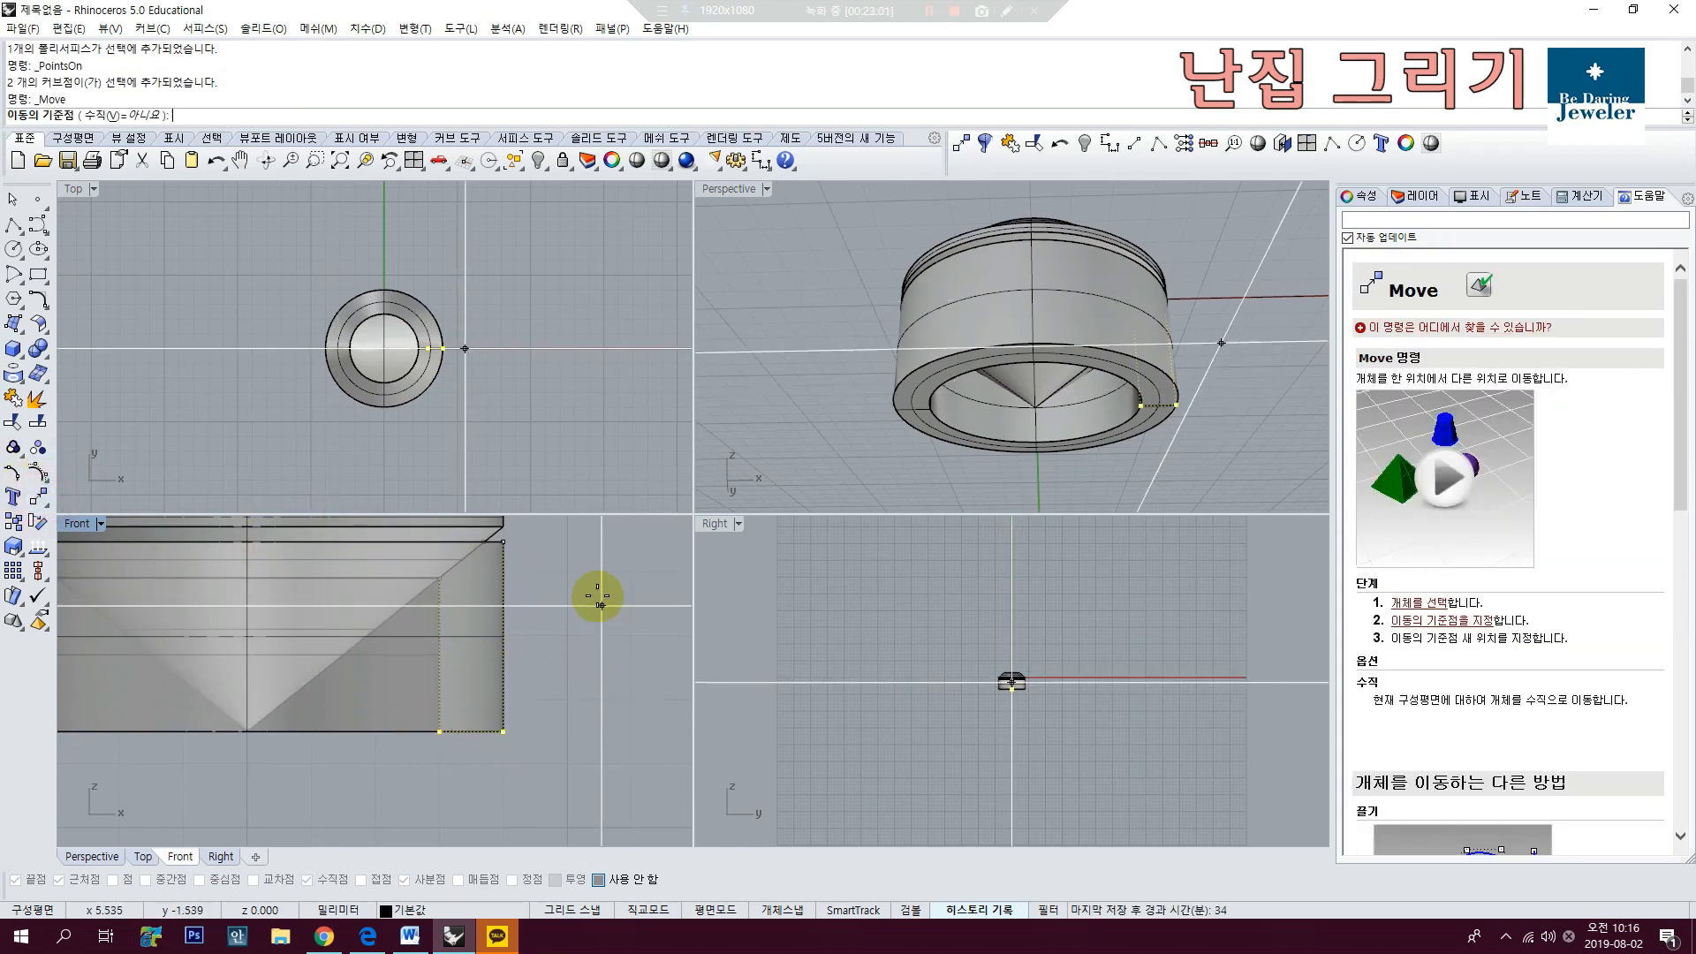
Step: Move the two selected bottom points of the setting's profile straight down 0.3 mm, below the stone's tip
text(.3)
key(Return)
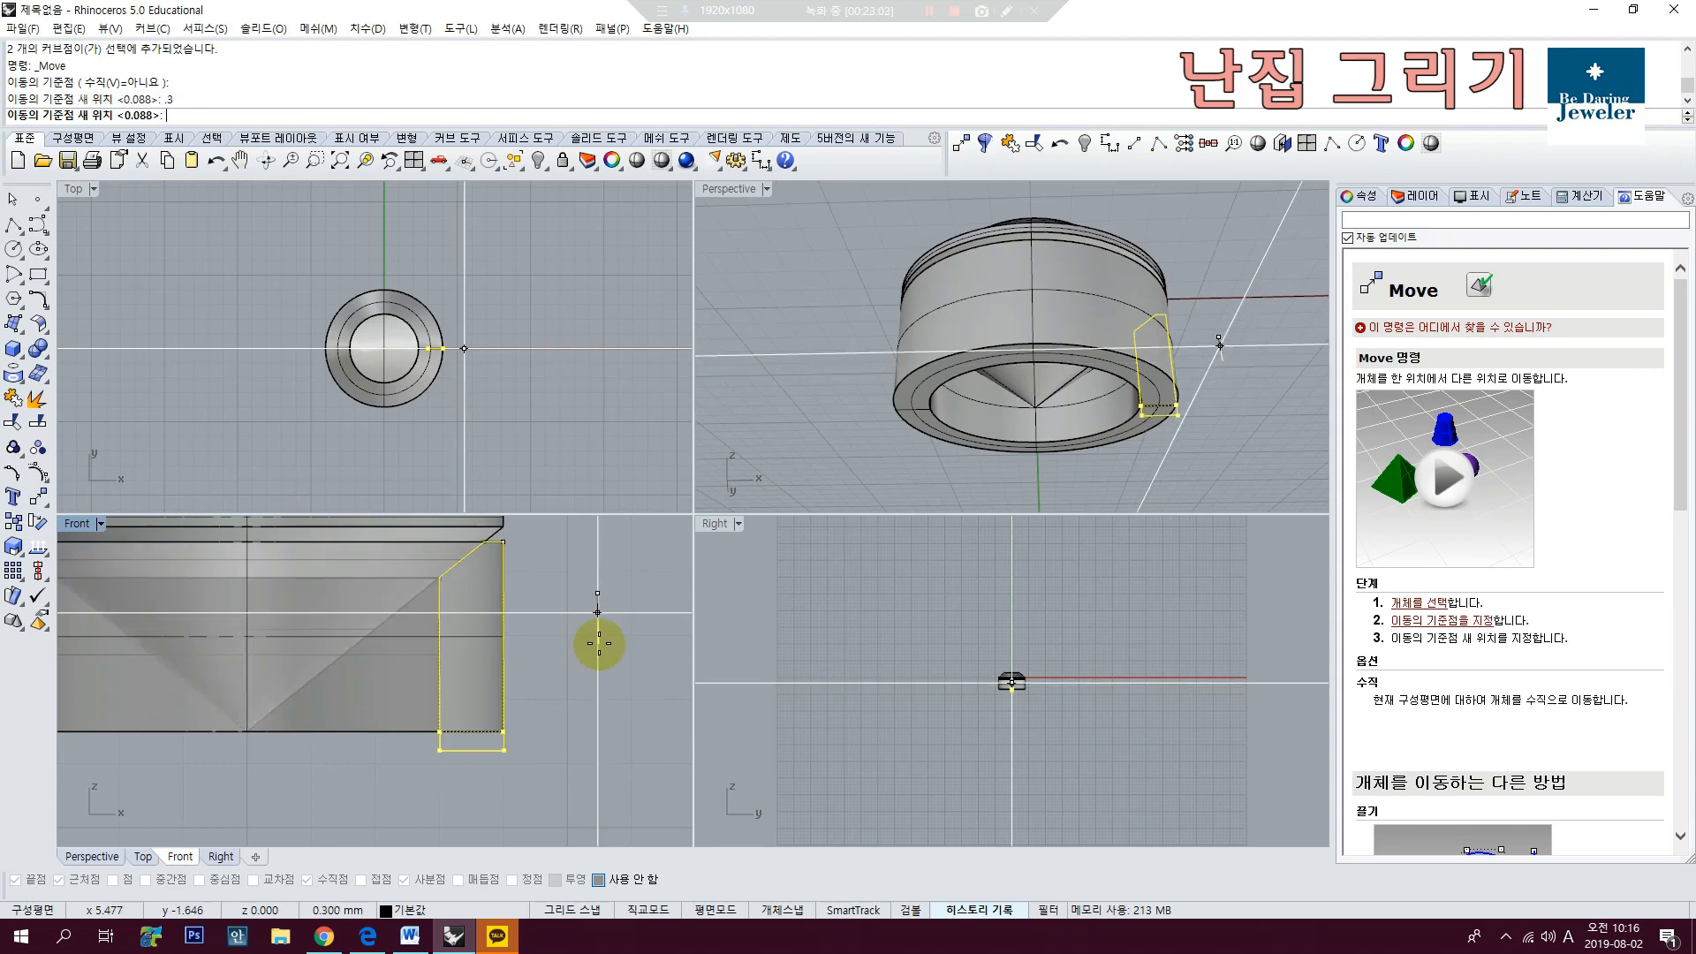
click(604, 733)
scroll(369, 740, up, 3)
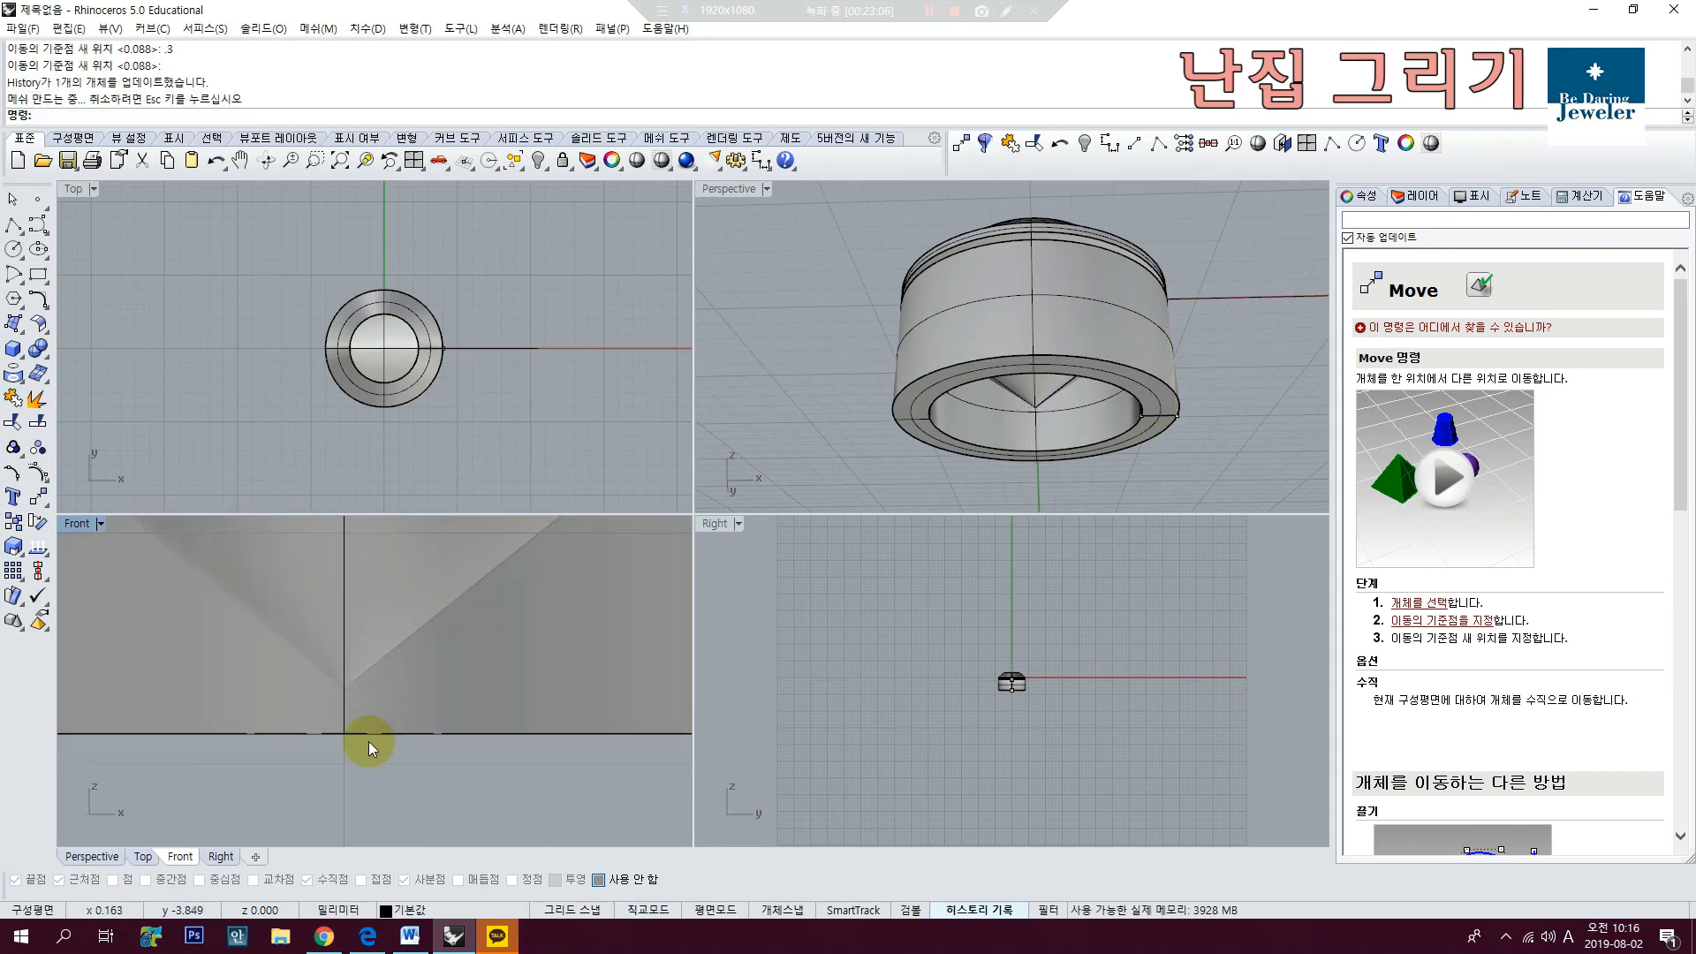
scroll(322, 698, down, 3)
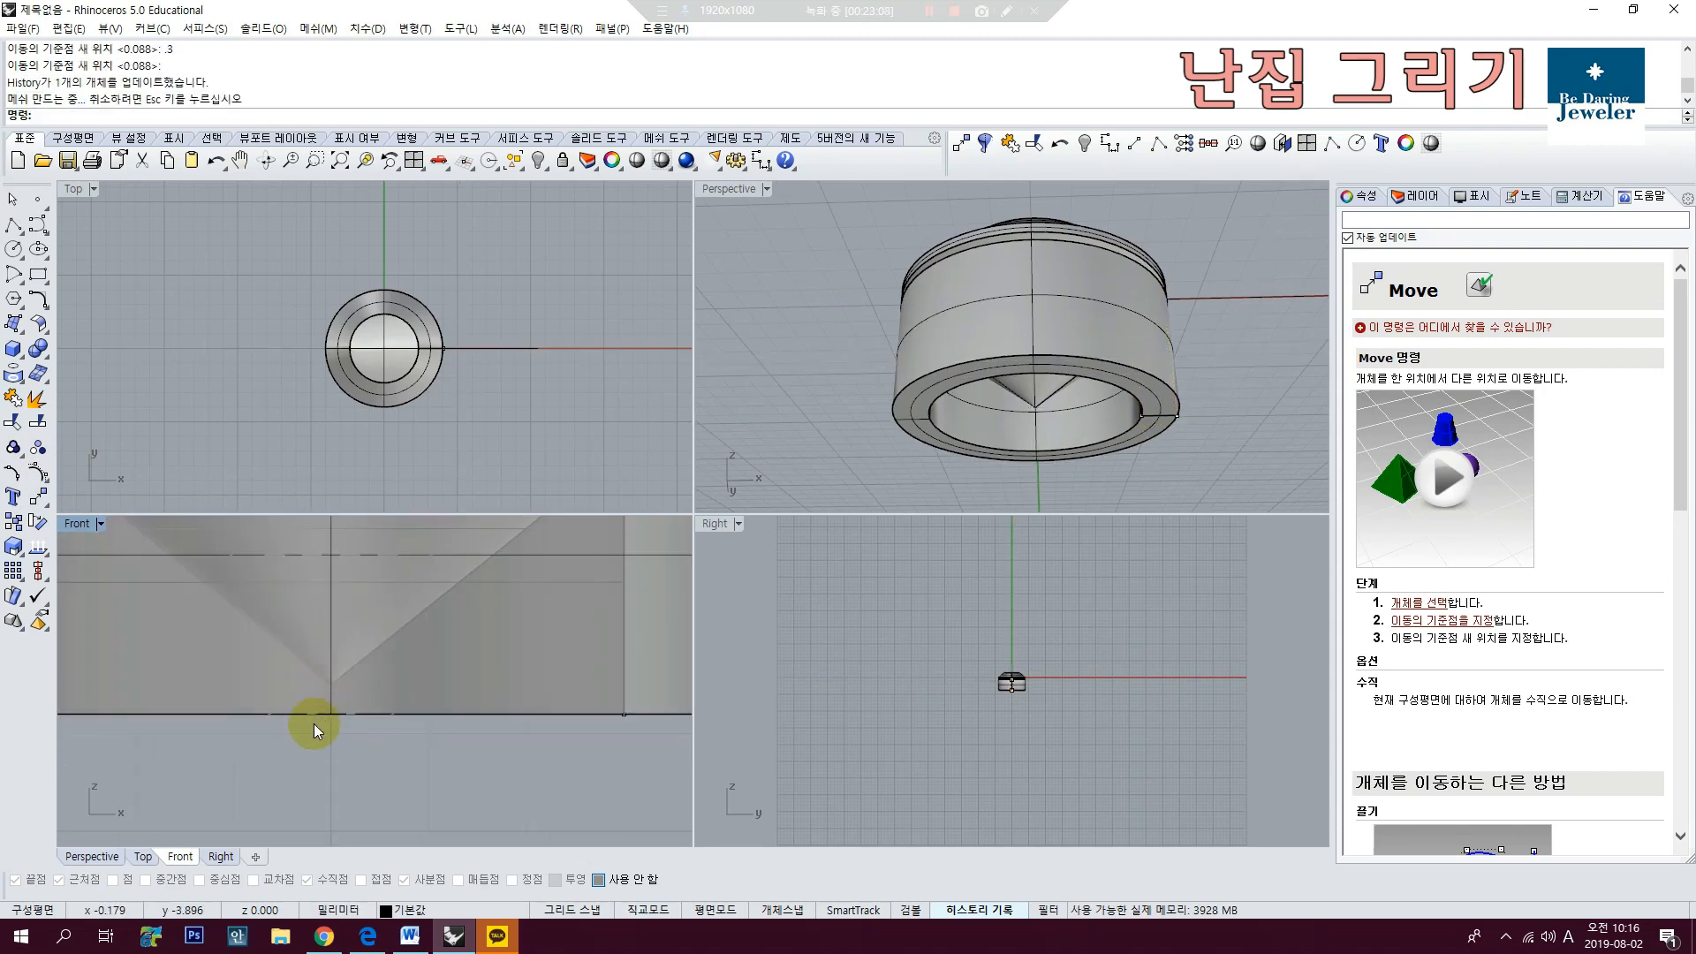
scroll(338, 666, down, 3)
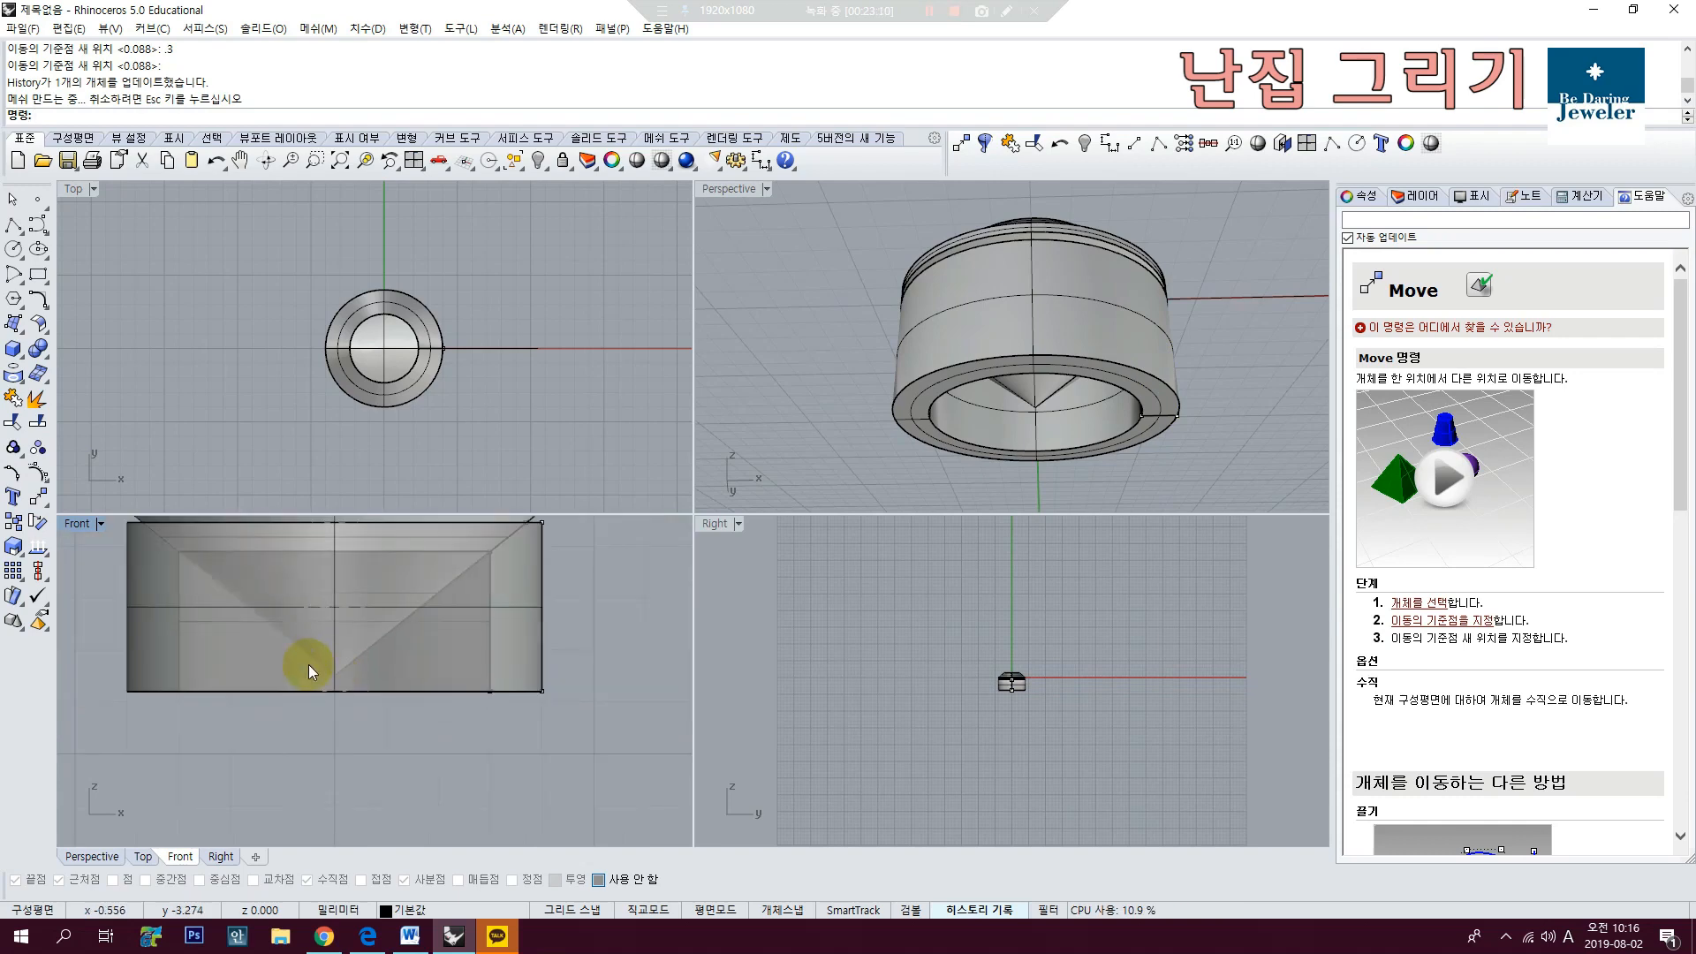
scroll(341, 668, up, 3)
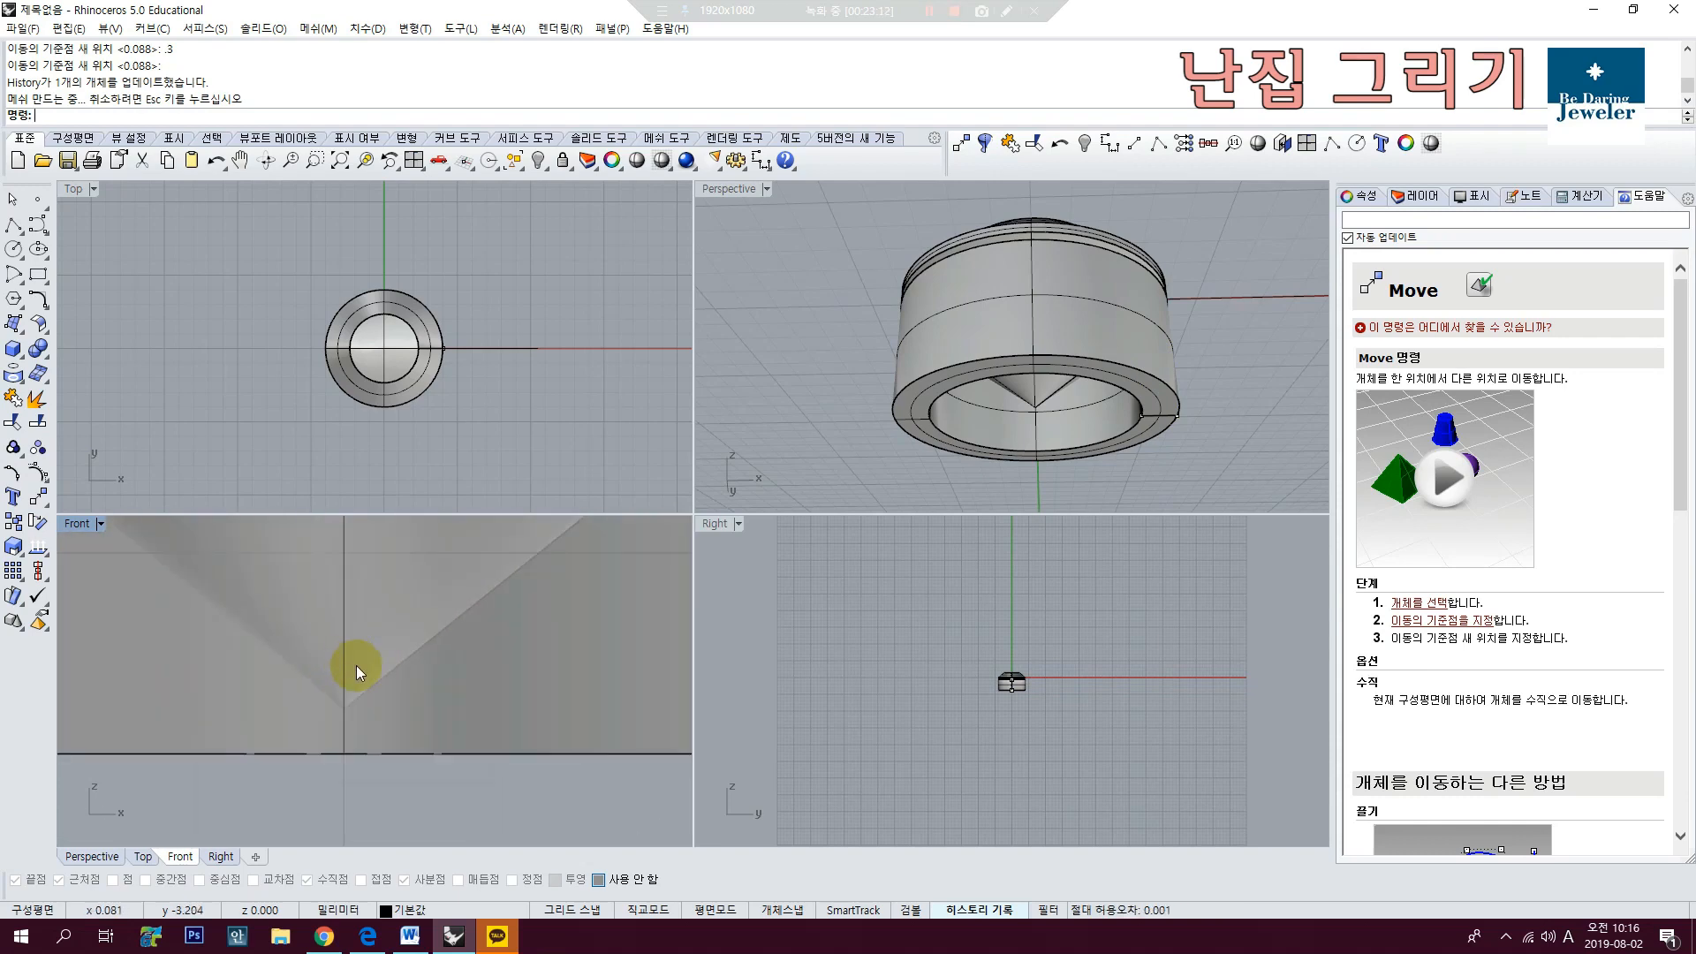
scroll(357, 665, down, 3)
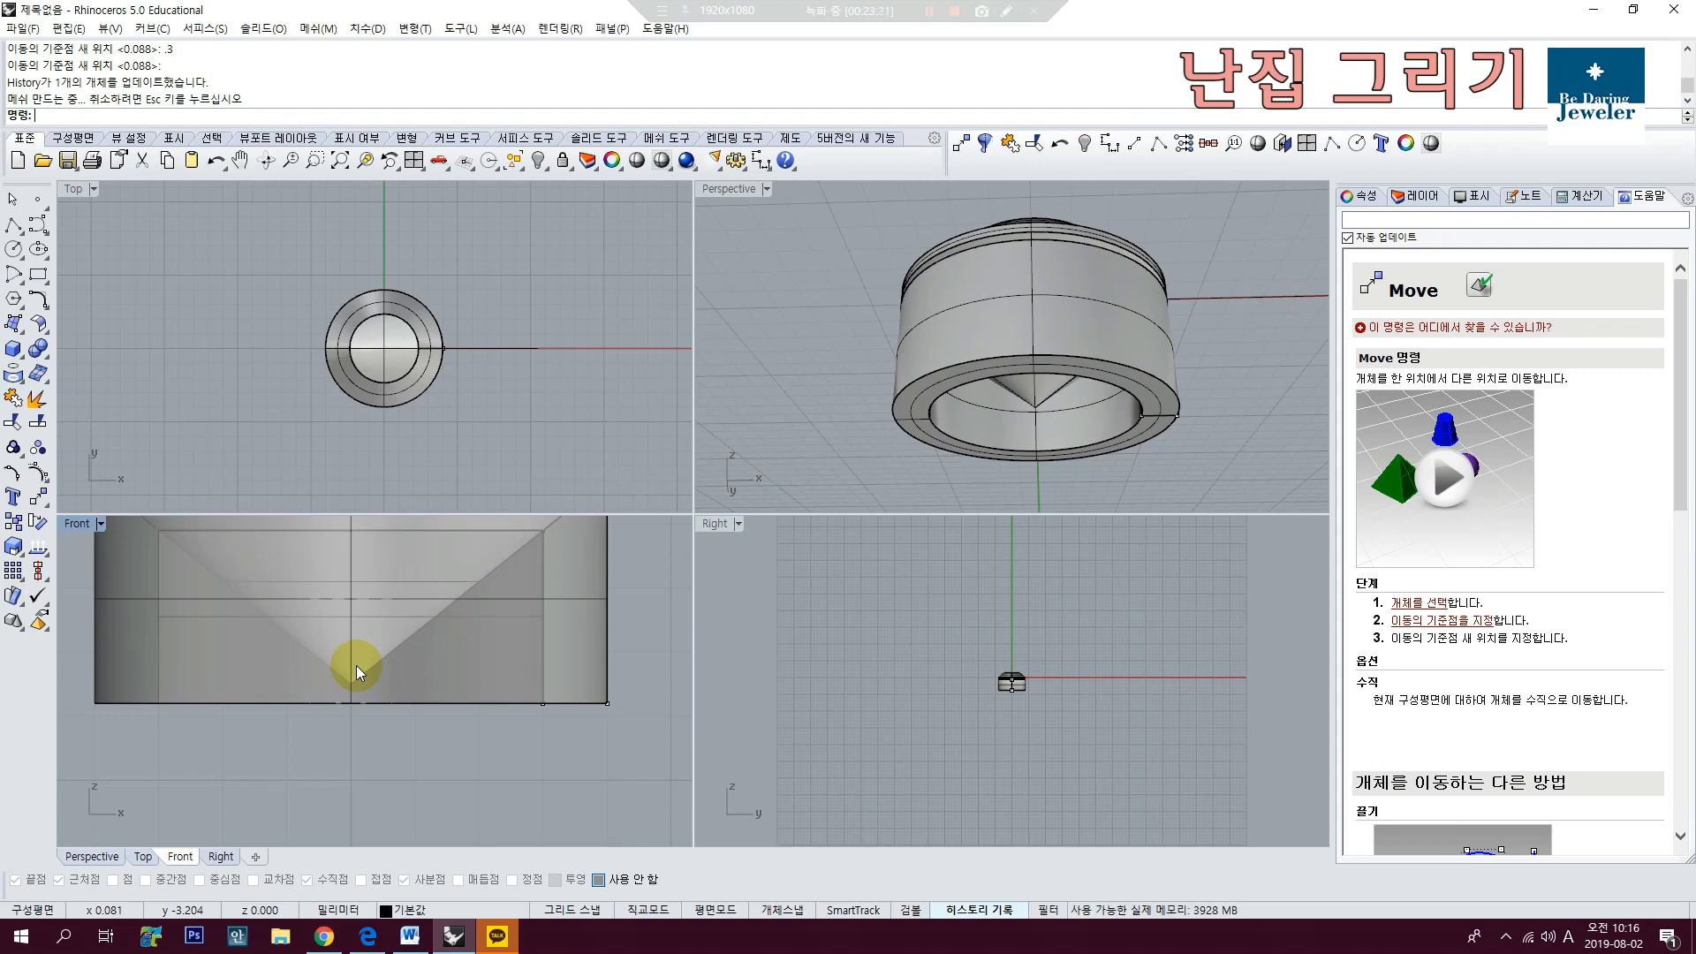
Step: Move the setting profile's two bottom points straight up 2 mm in the Front view, shortening the wall so the stone's tip protrudes
drag(643, 676, 632, 706)
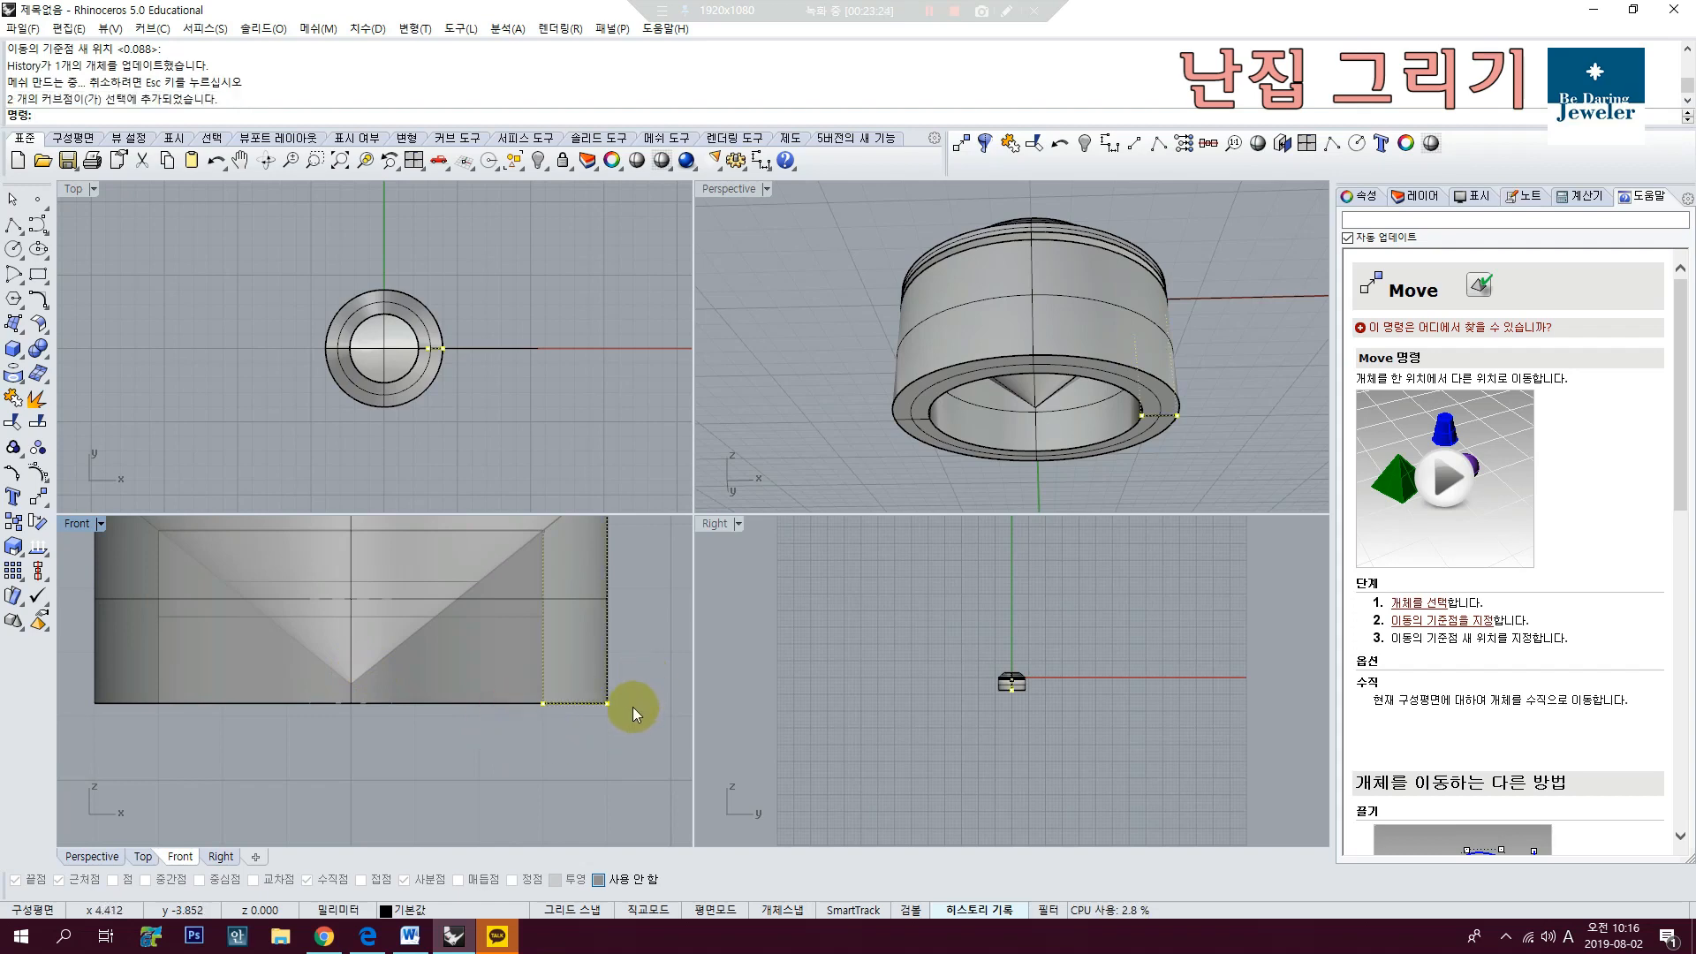
right_drag(632, 707, 574, 759)
click(38, 497)
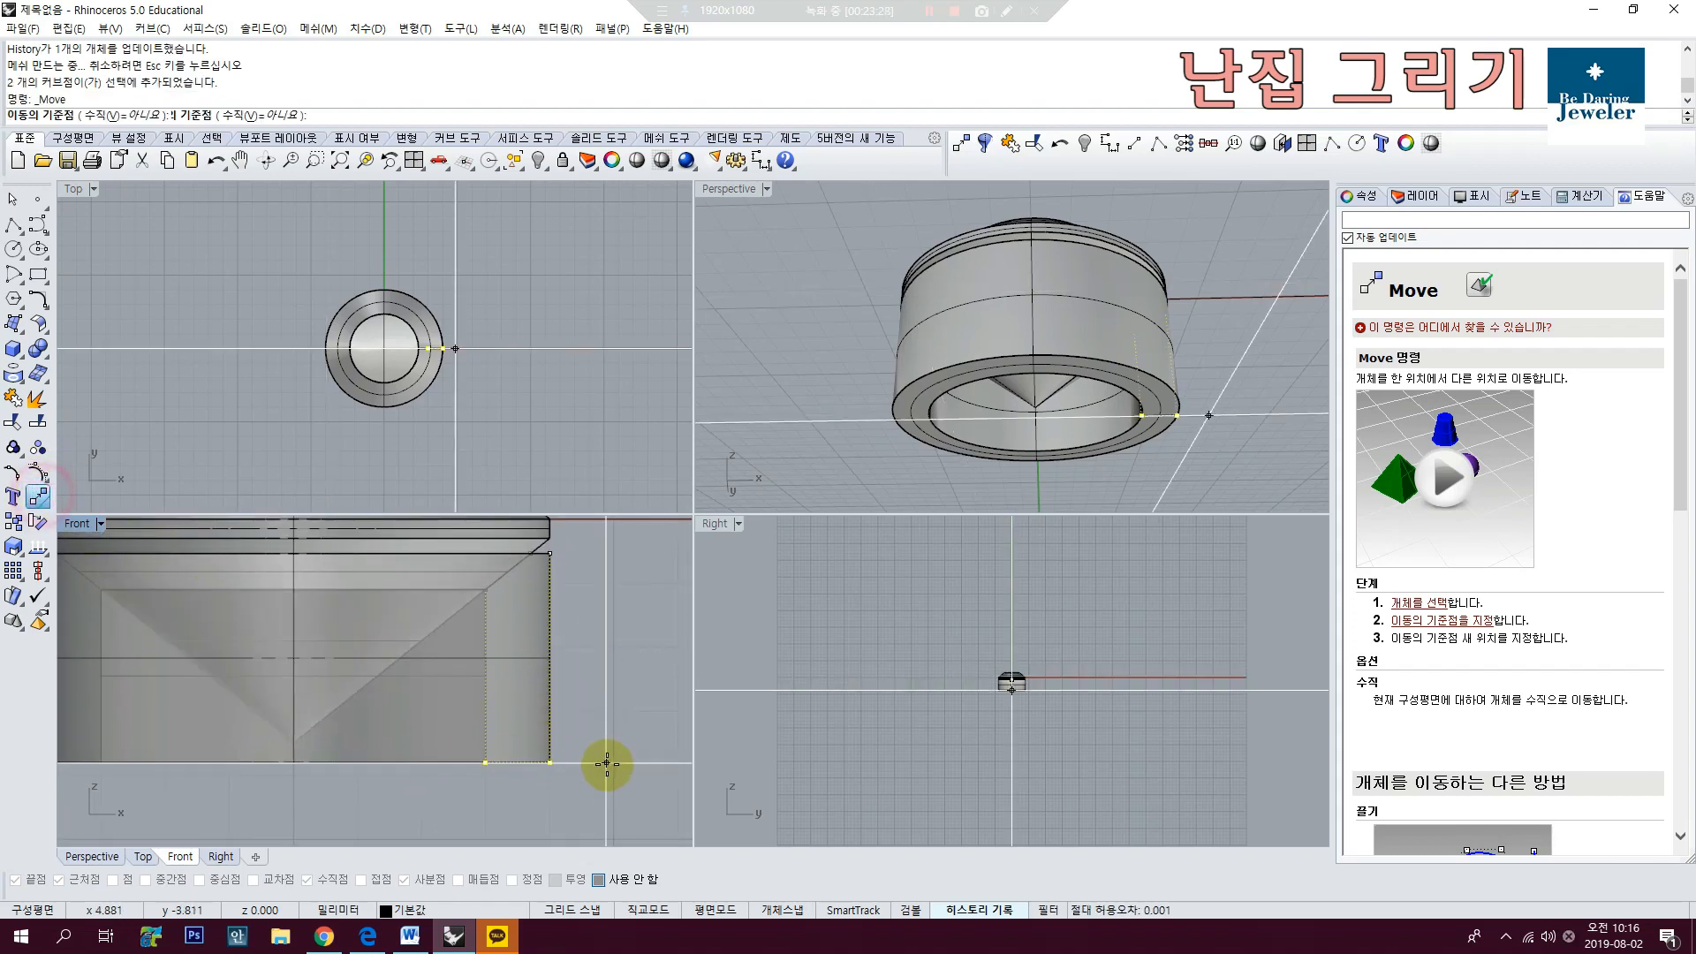
click(612, 753)
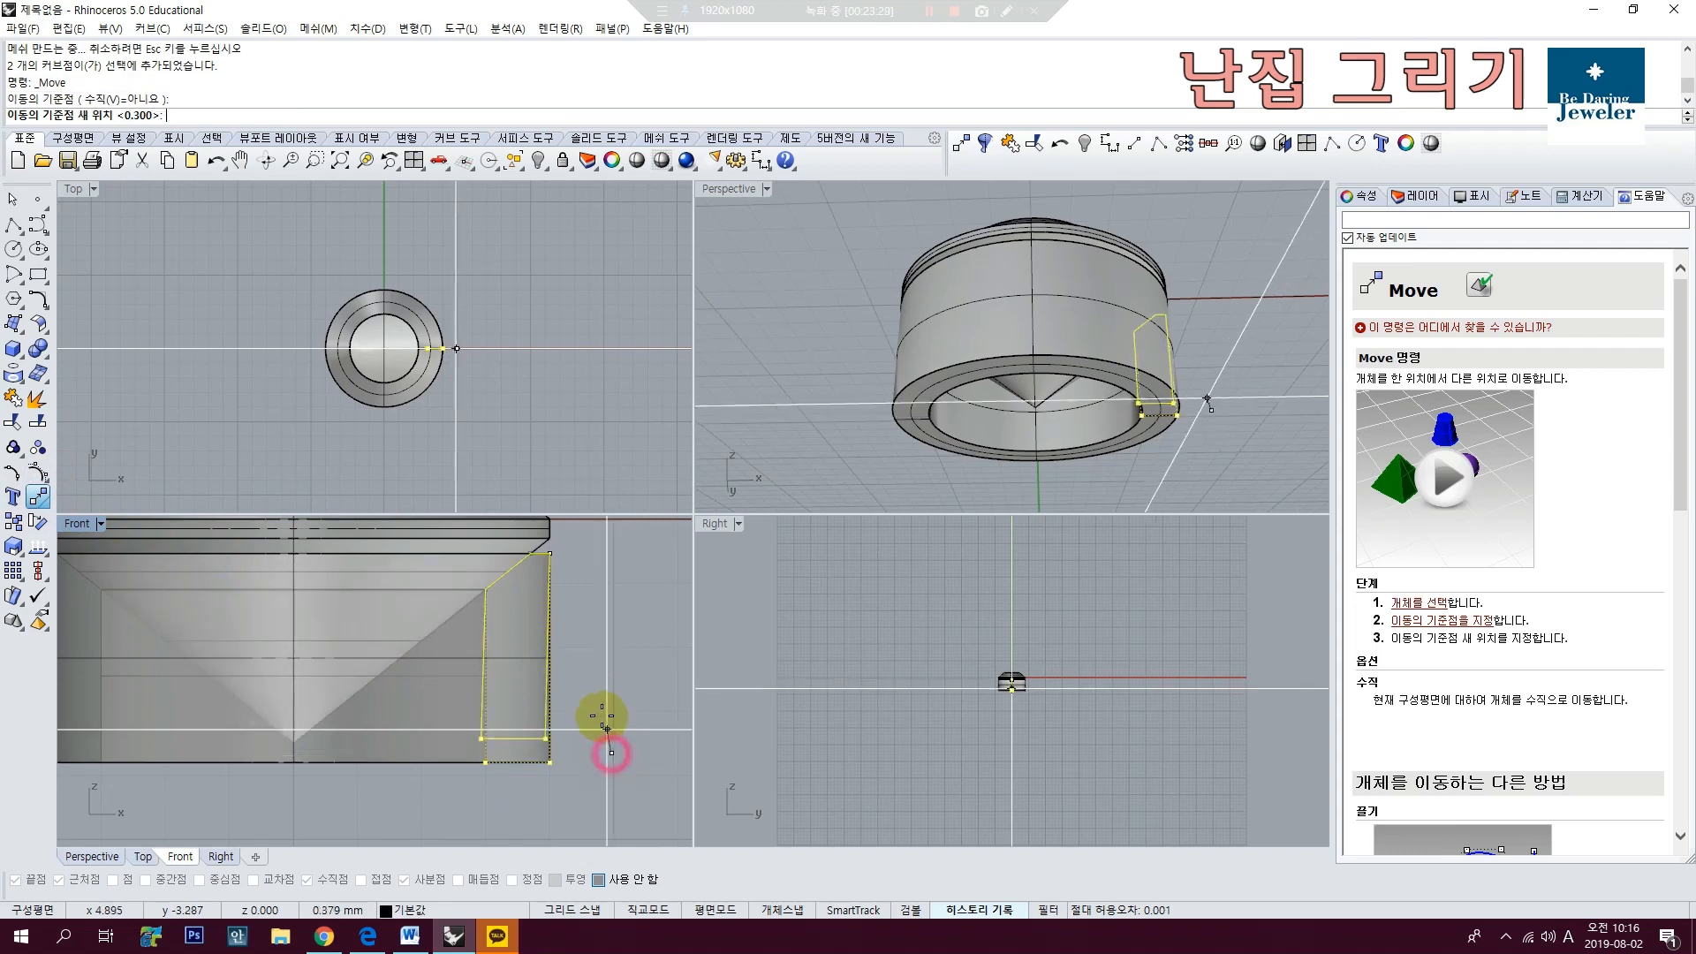
click(624, 625)
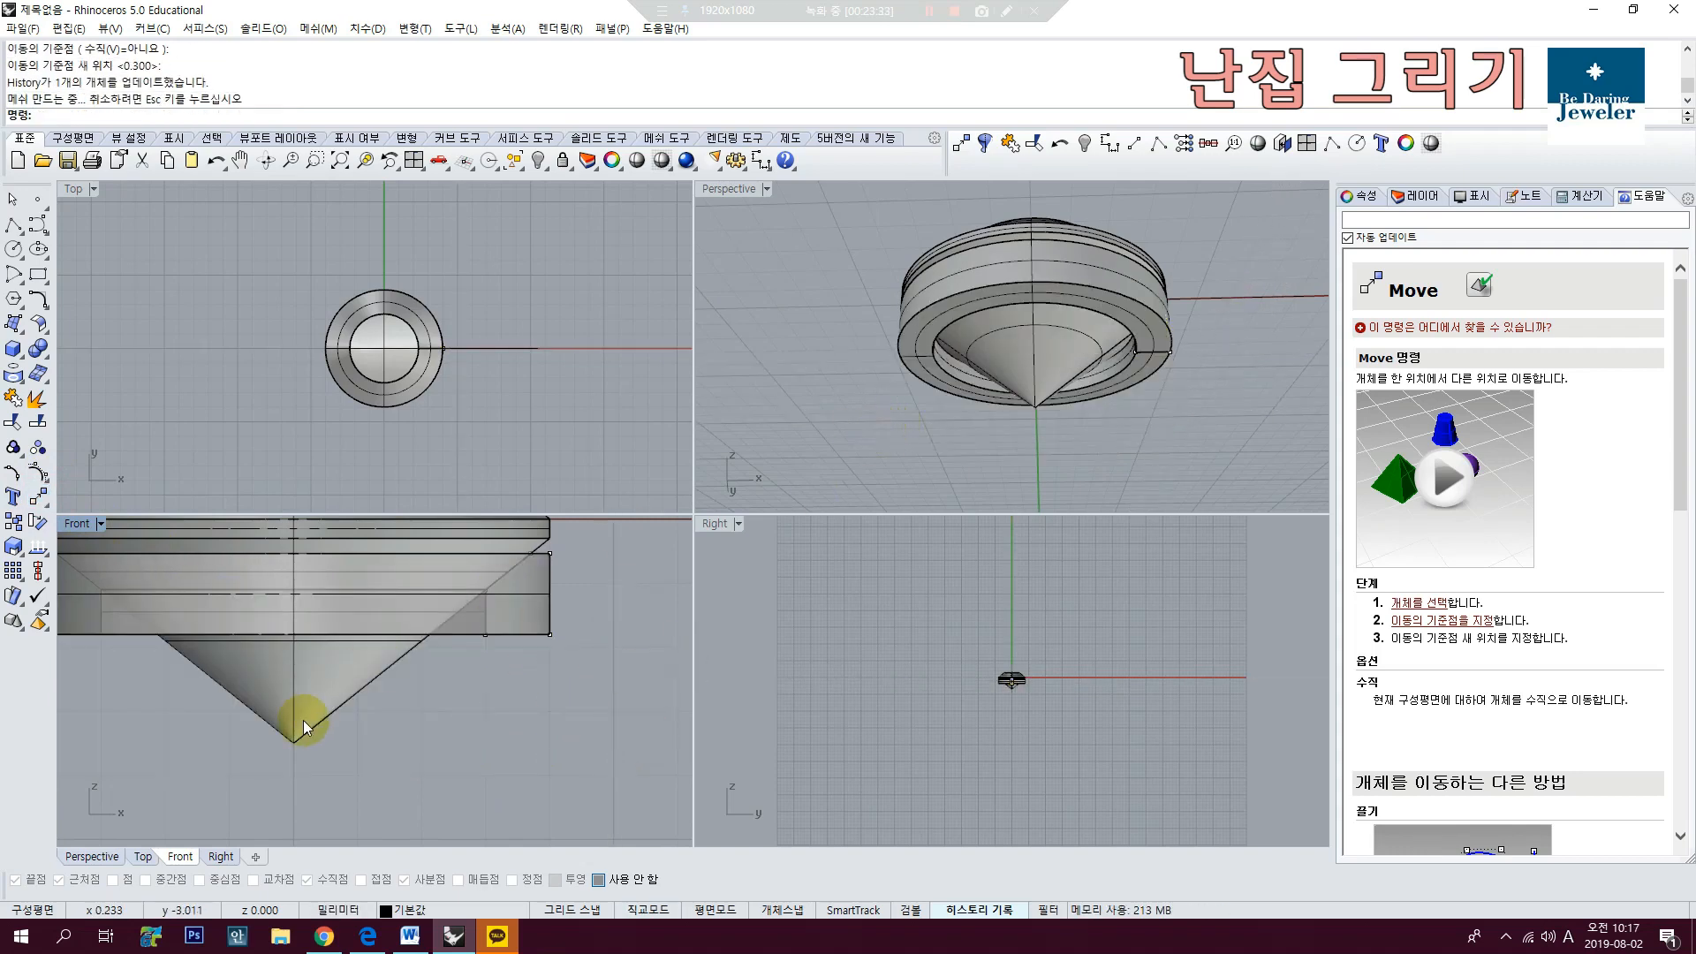
mouse_move(828, 415)
right_down()
mouse_move(977, 492)
mouse_move(851, 435)
right_up()
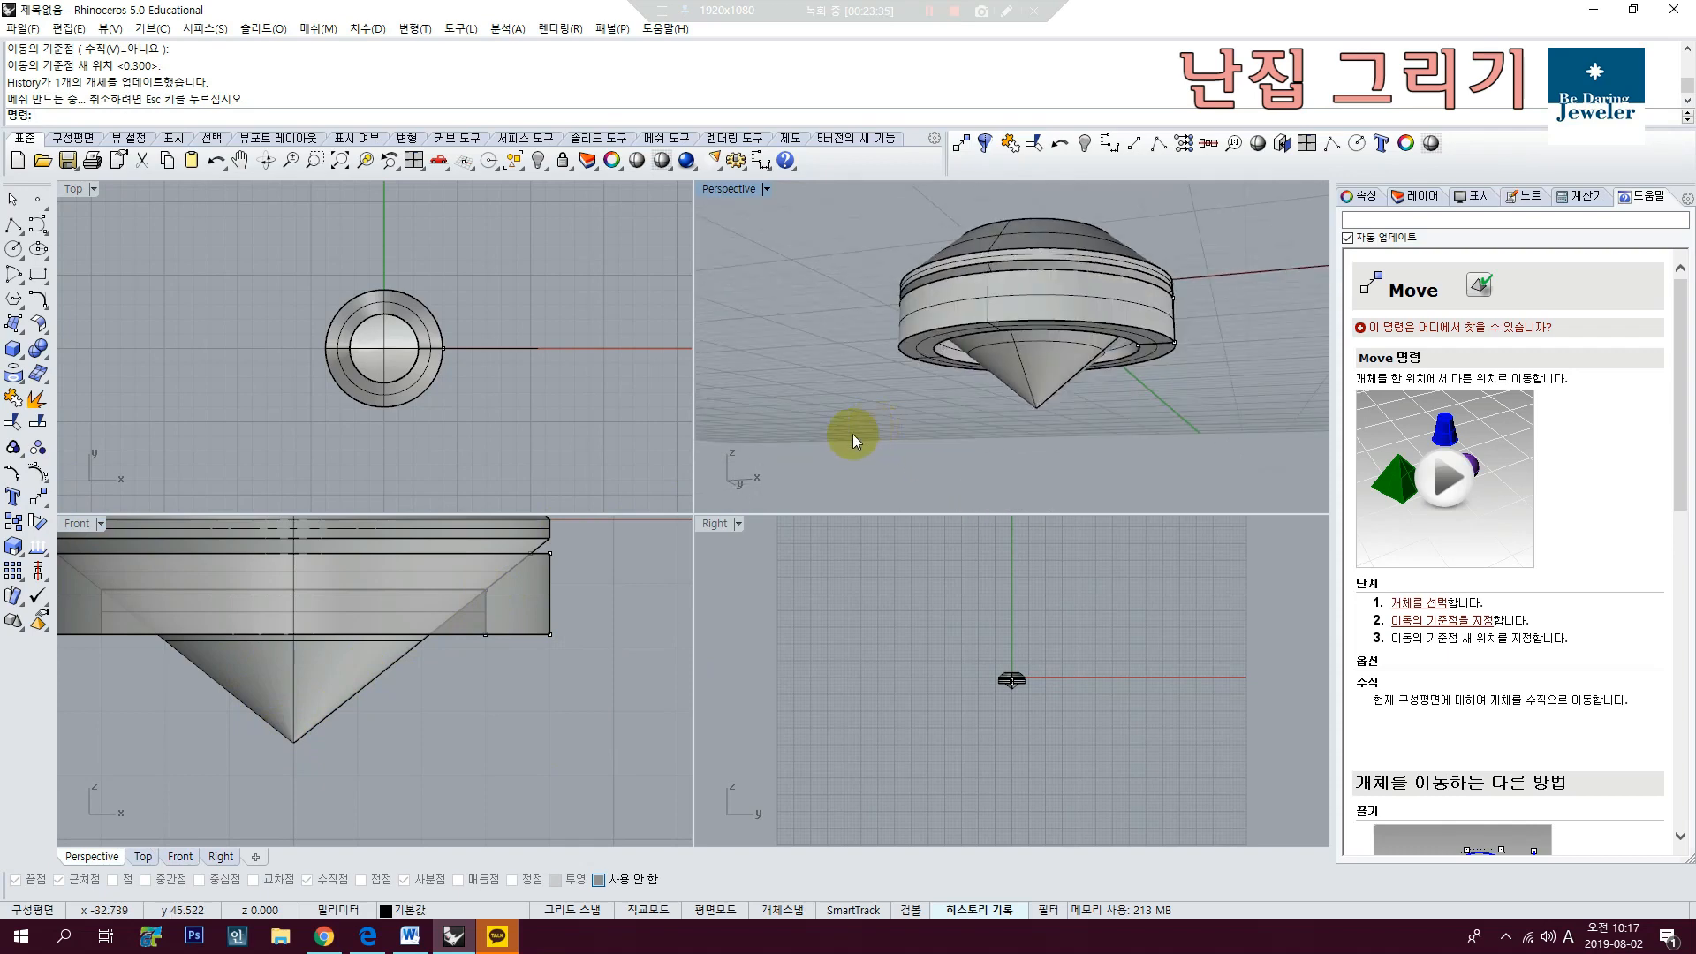
Step: Move the setting profile's two bottom points straight down about 2.12 mm in the Front view, past the stone's tip
drag(473, 692, 614, 618)
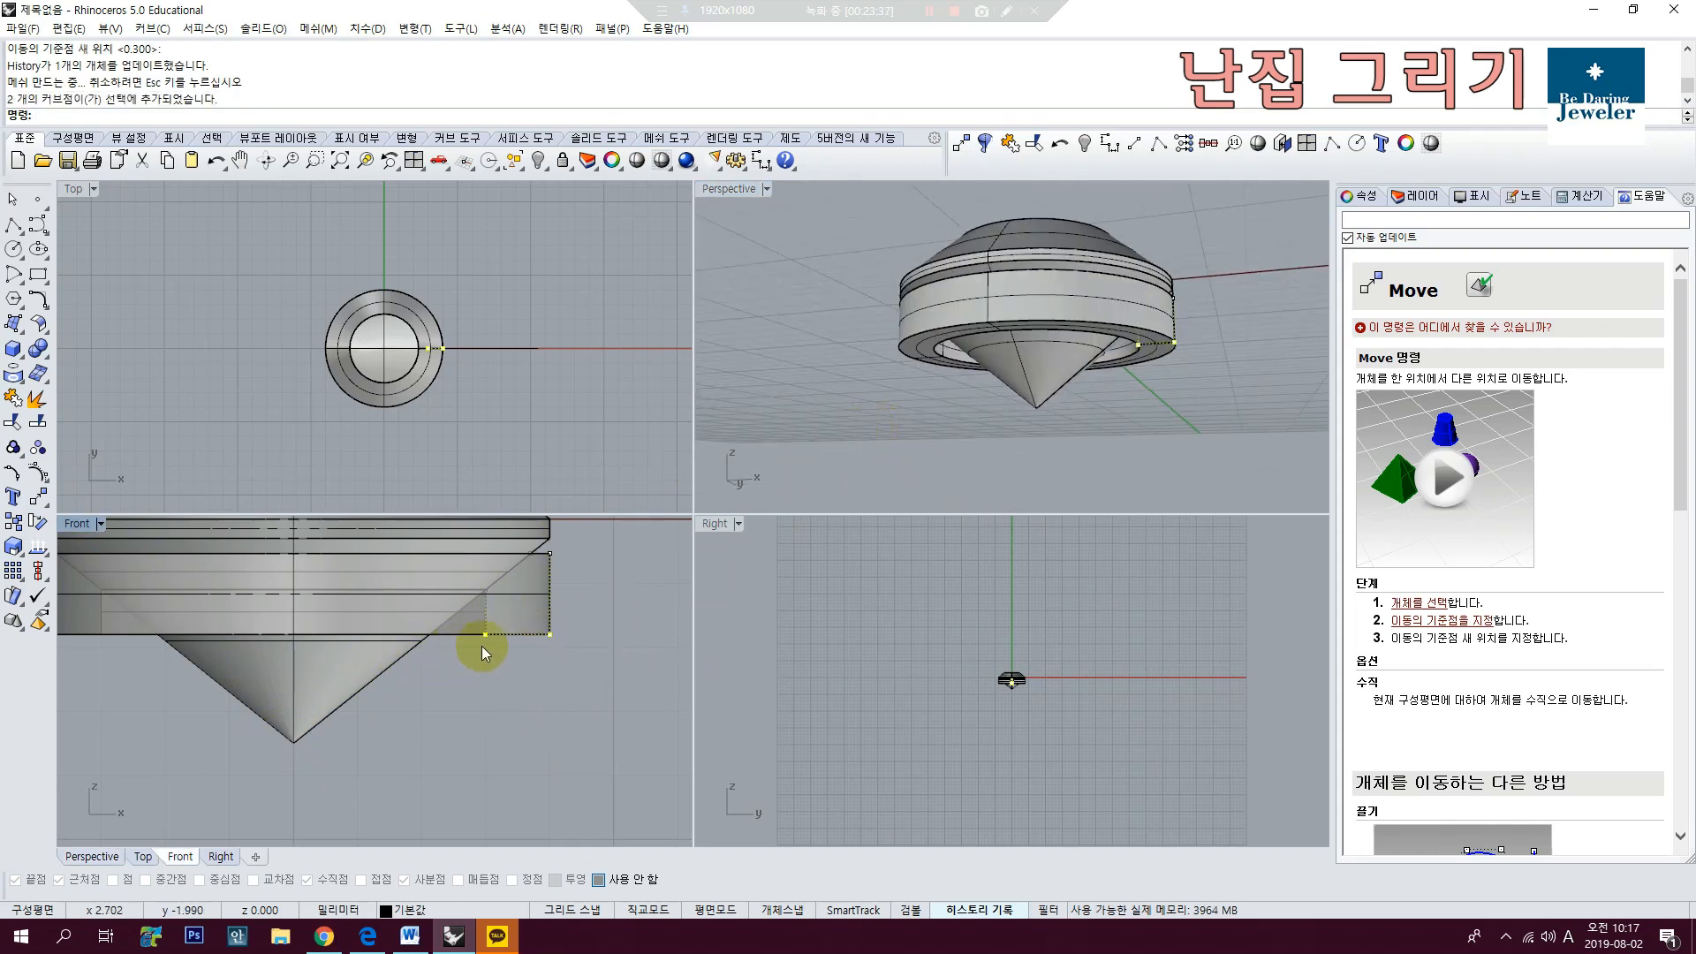
click(38, 496)
click(549, 634)
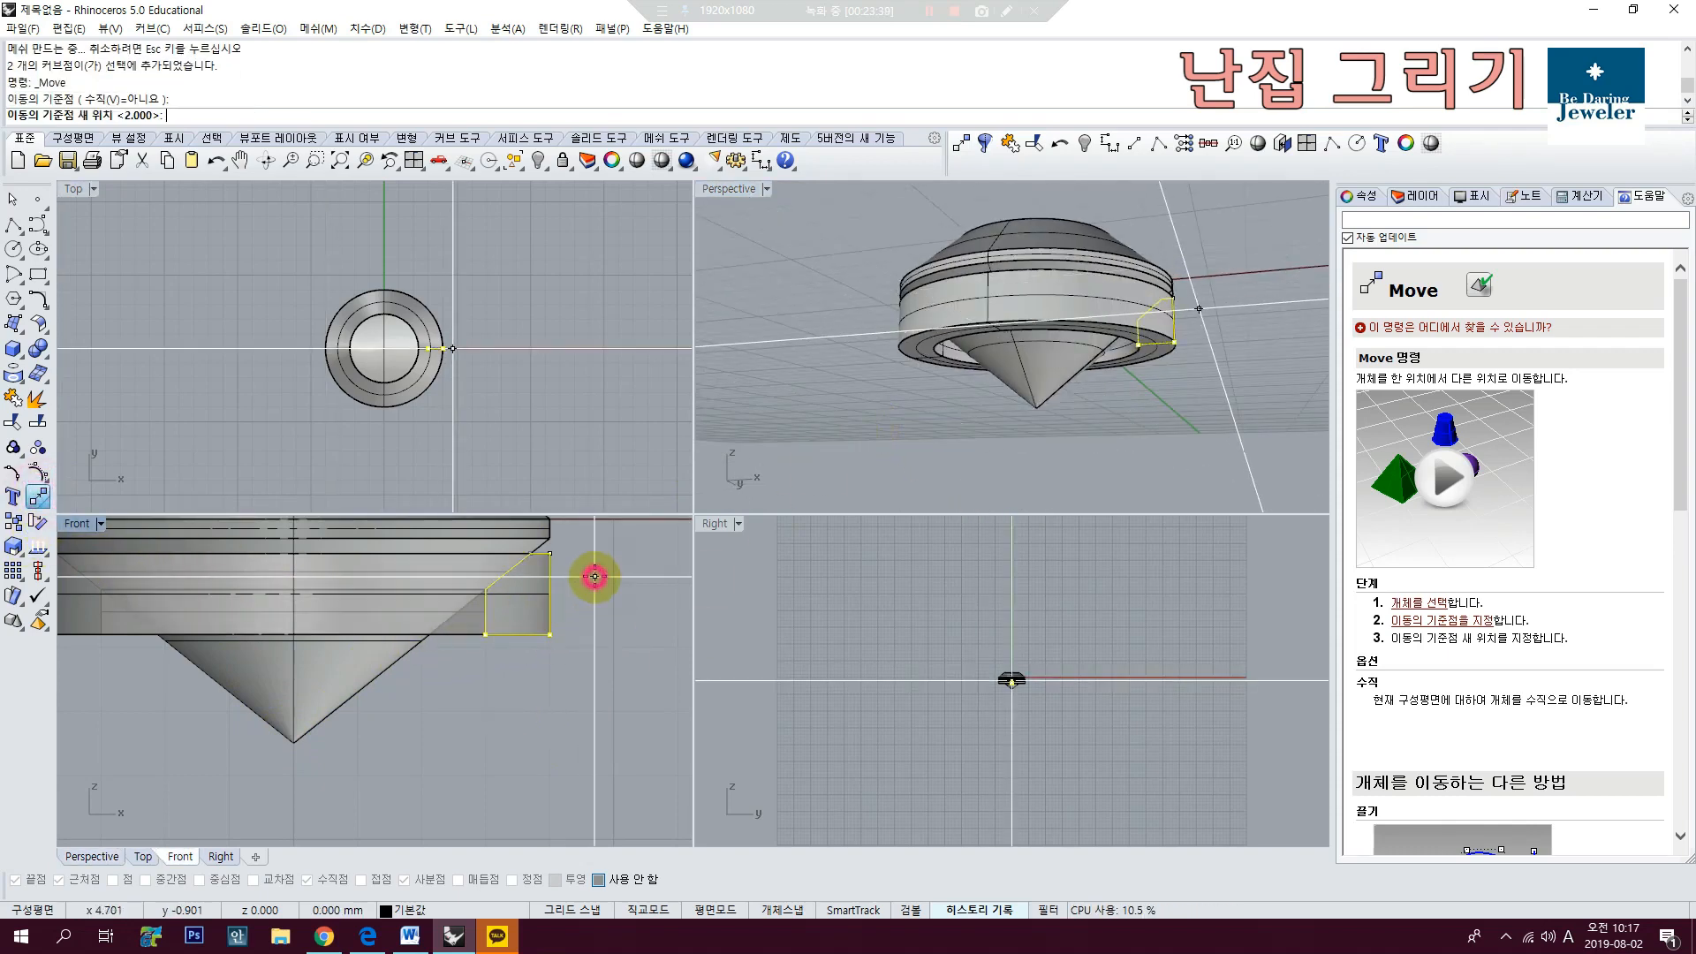
key(shift)
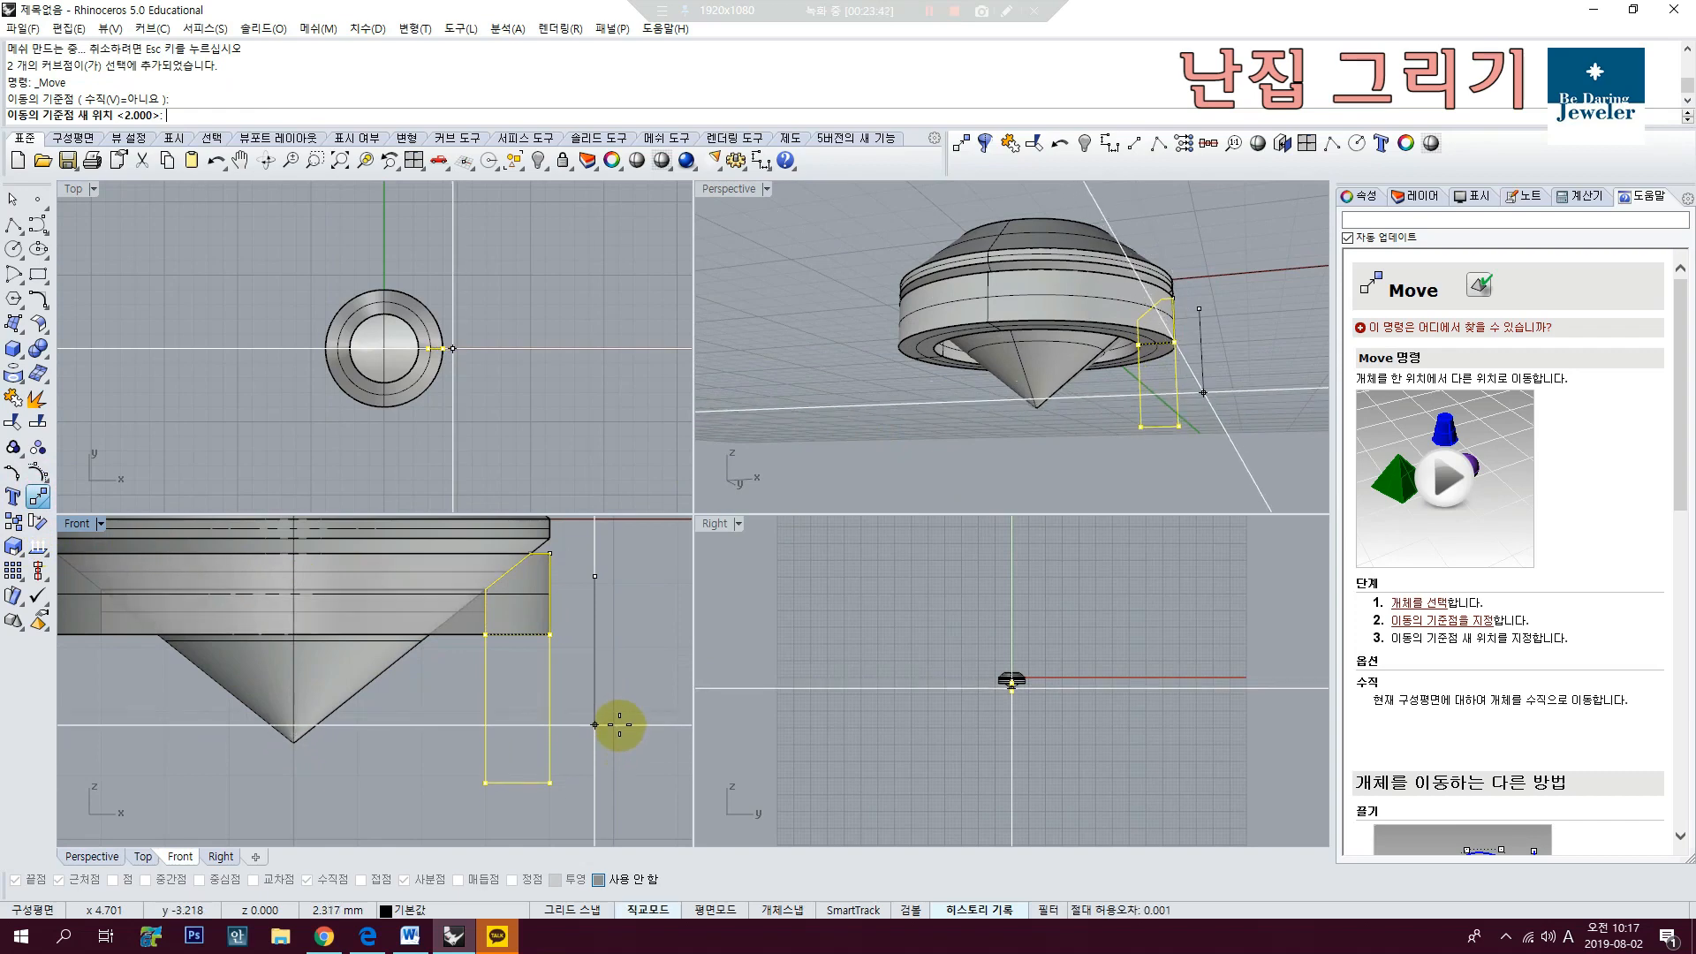
click(617, 716)
scroll(605, 716, down, 3)
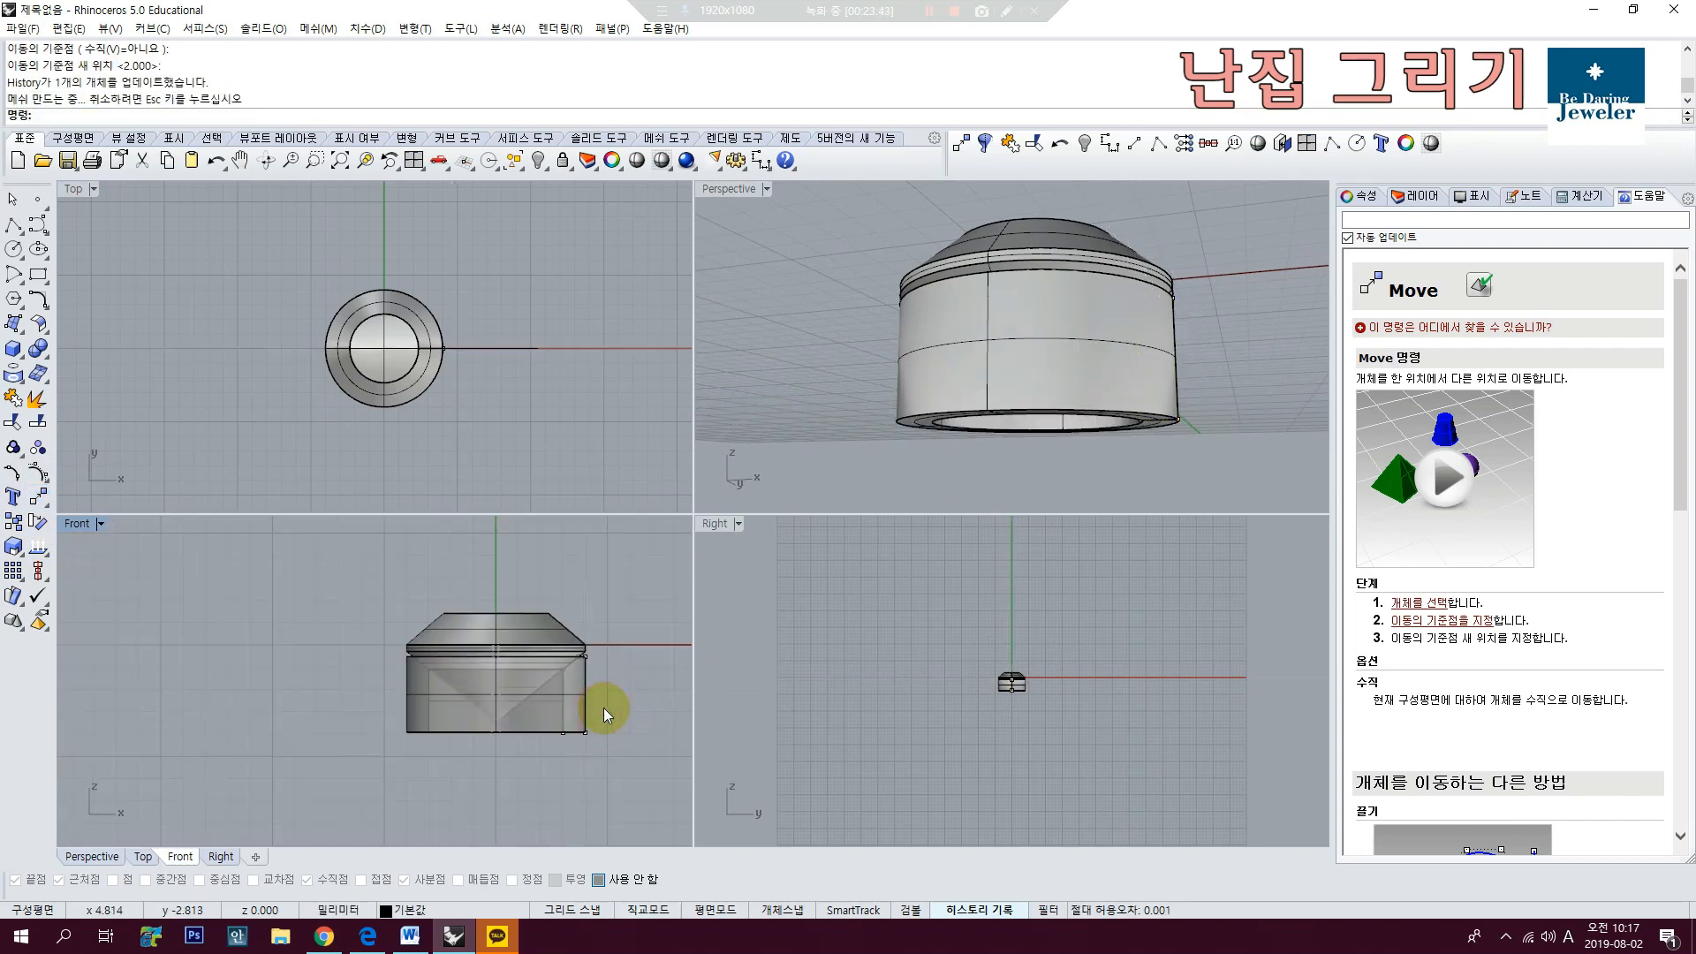
right_drag(566, 683, 510, 674)
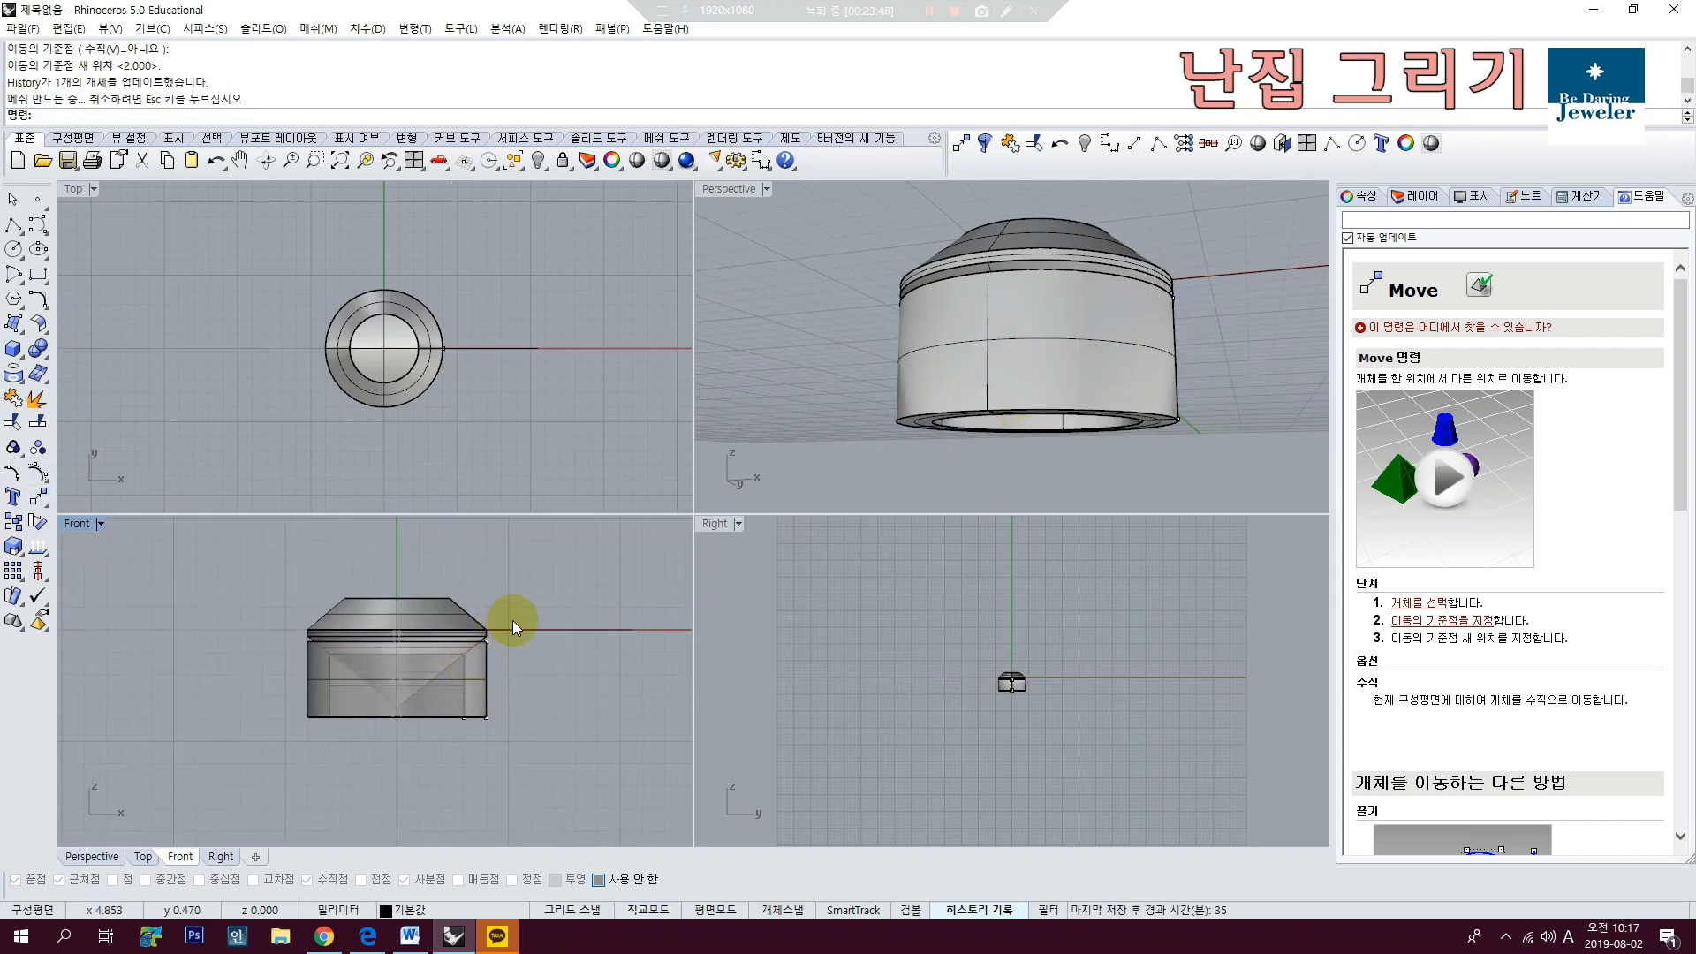
right_drag(1025, 166, 1068, 416)
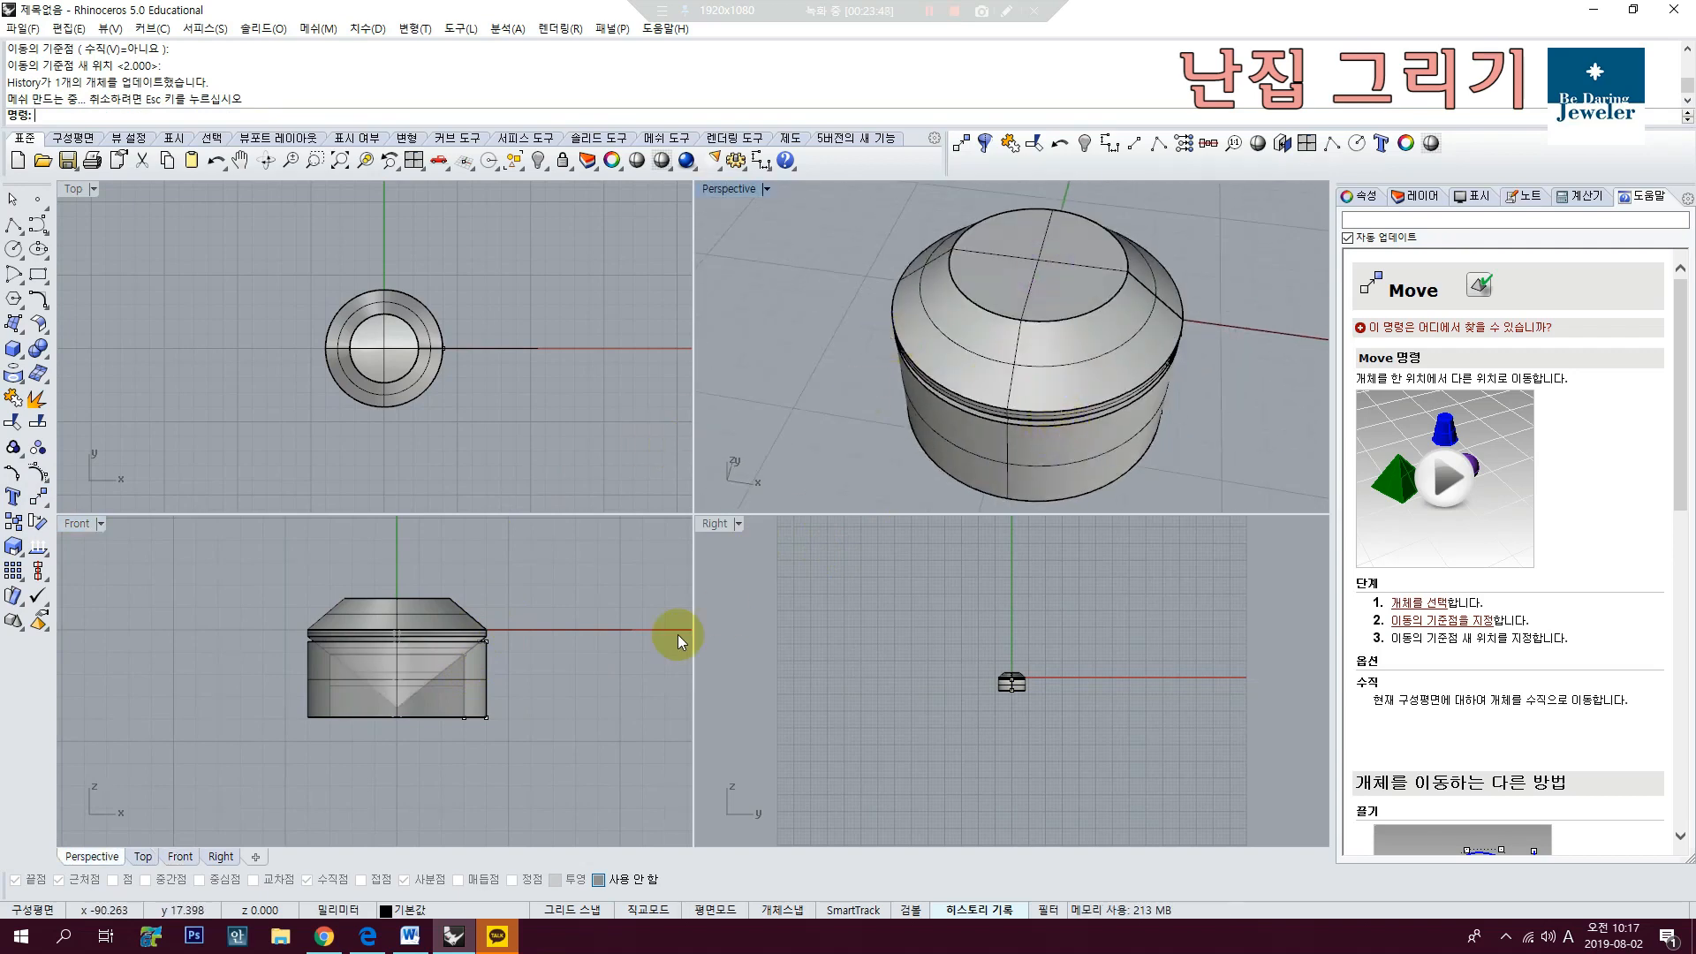
Step: Try raising the setting profile's two bottom points above the stone's tip, and undo that move
scroll(437, 706, up, 5)
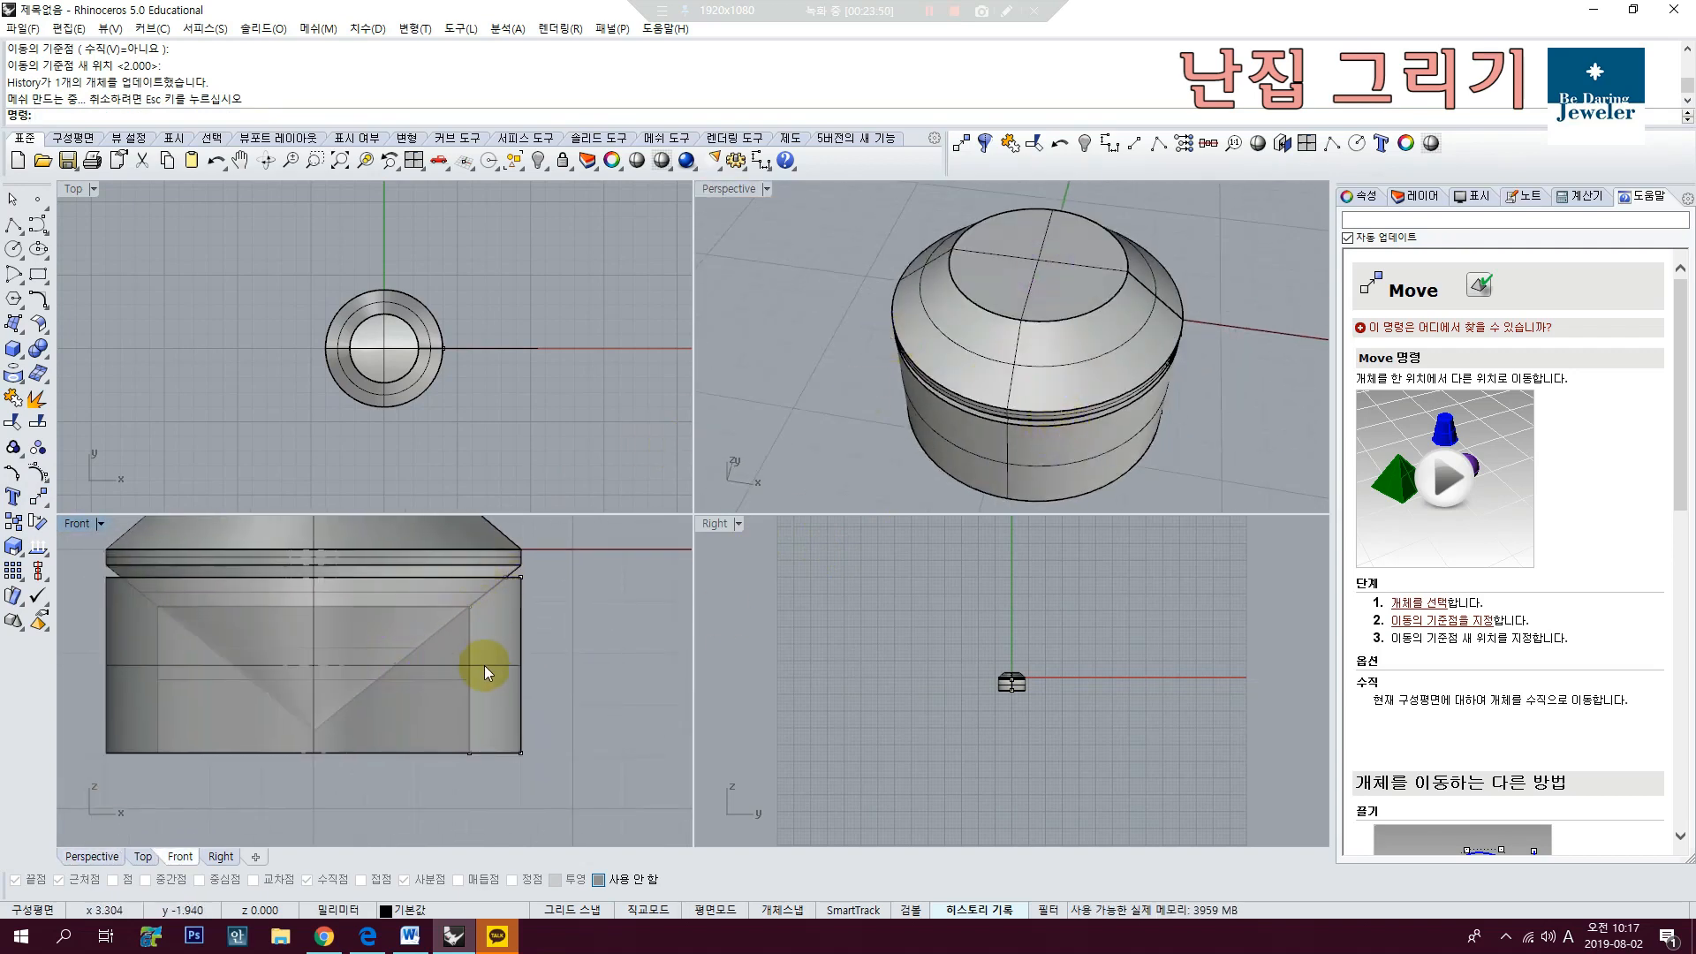
drag(459, 760, 531, 727)
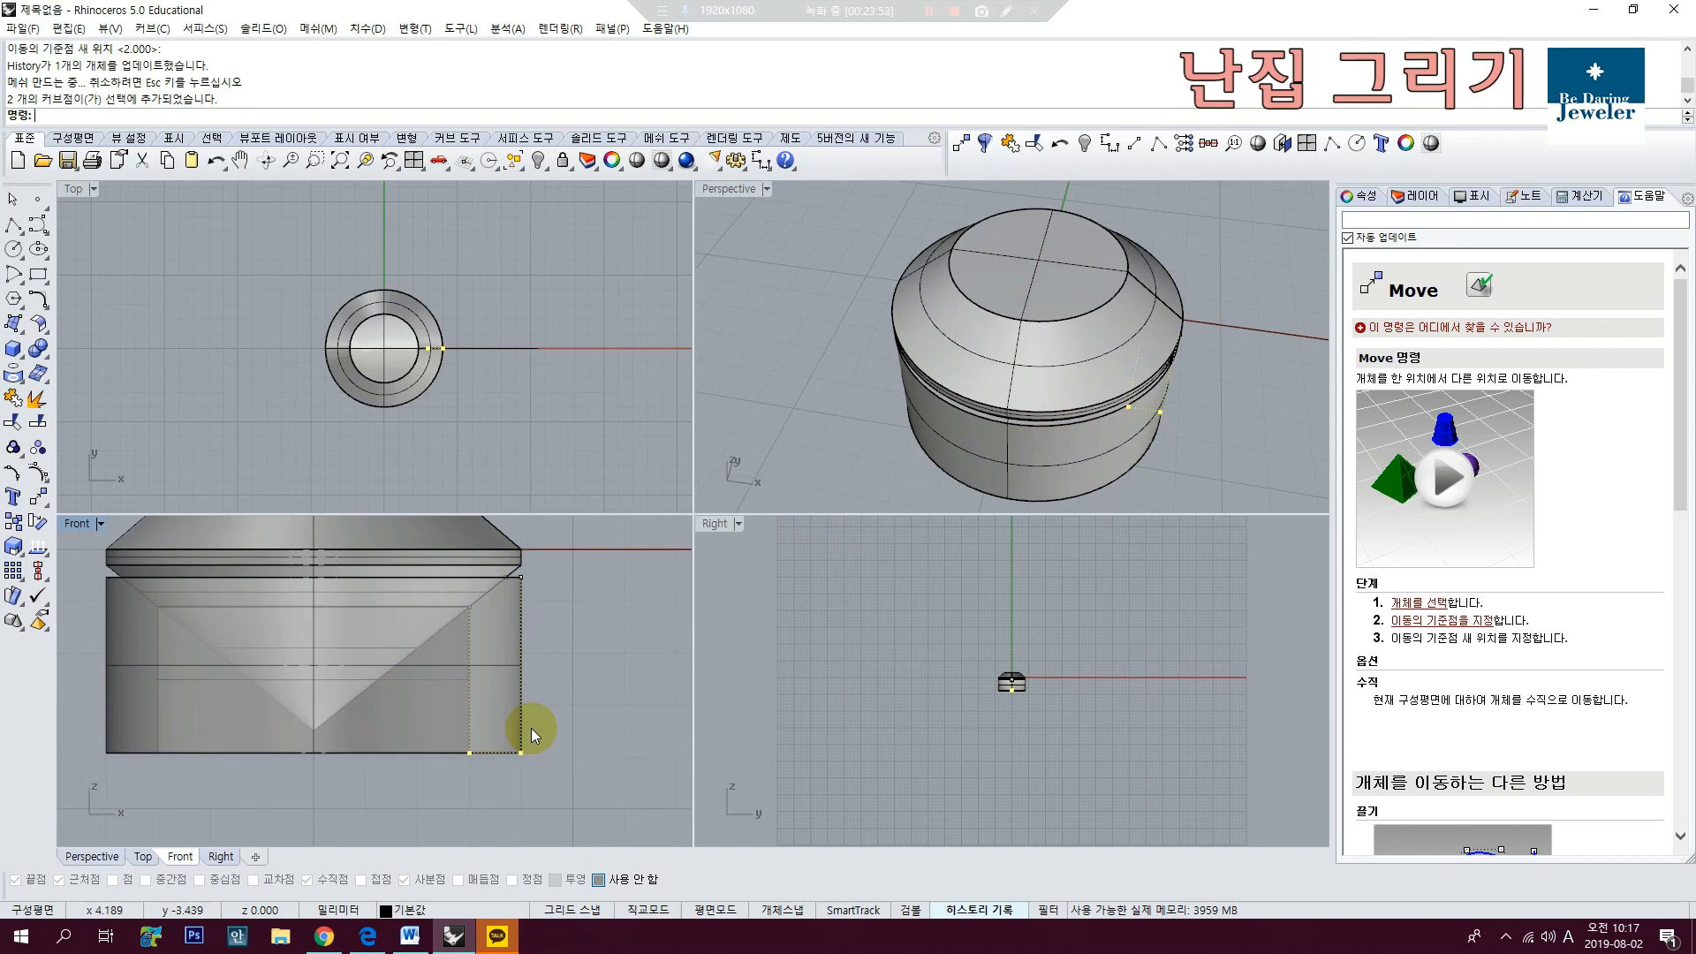
text(MM)
key(Return)
click(569, 727)
click(576, 626)
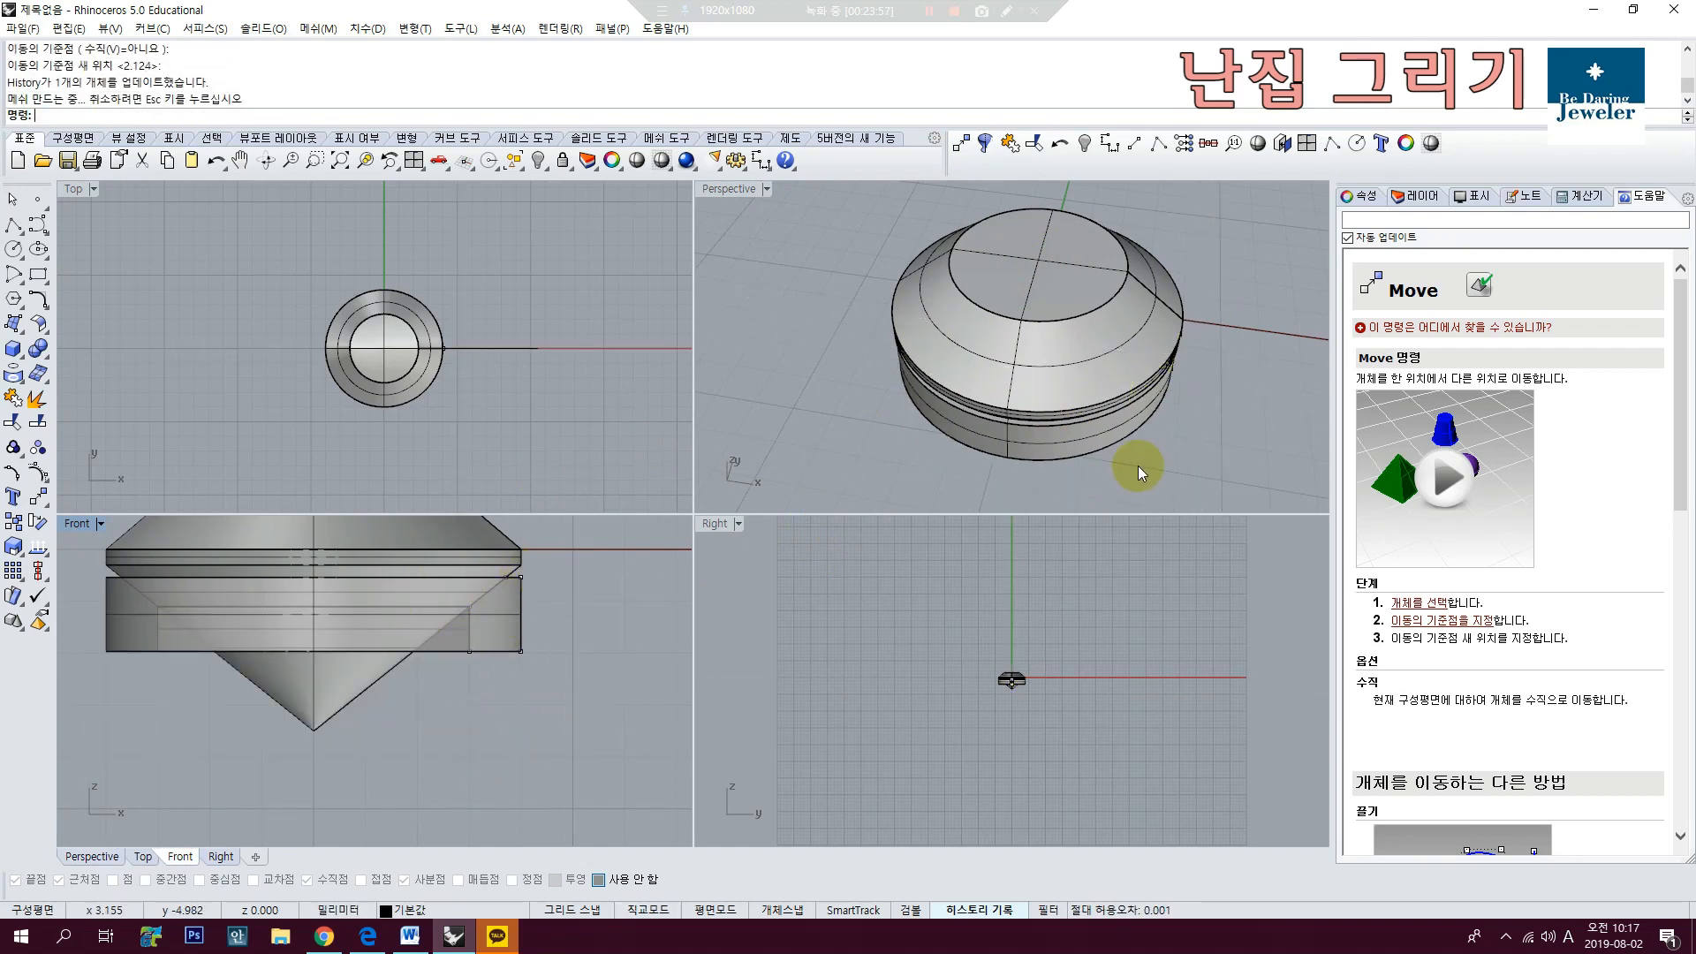
right_drag(1139, 472, 1049, 343)
key(ctrl+z)
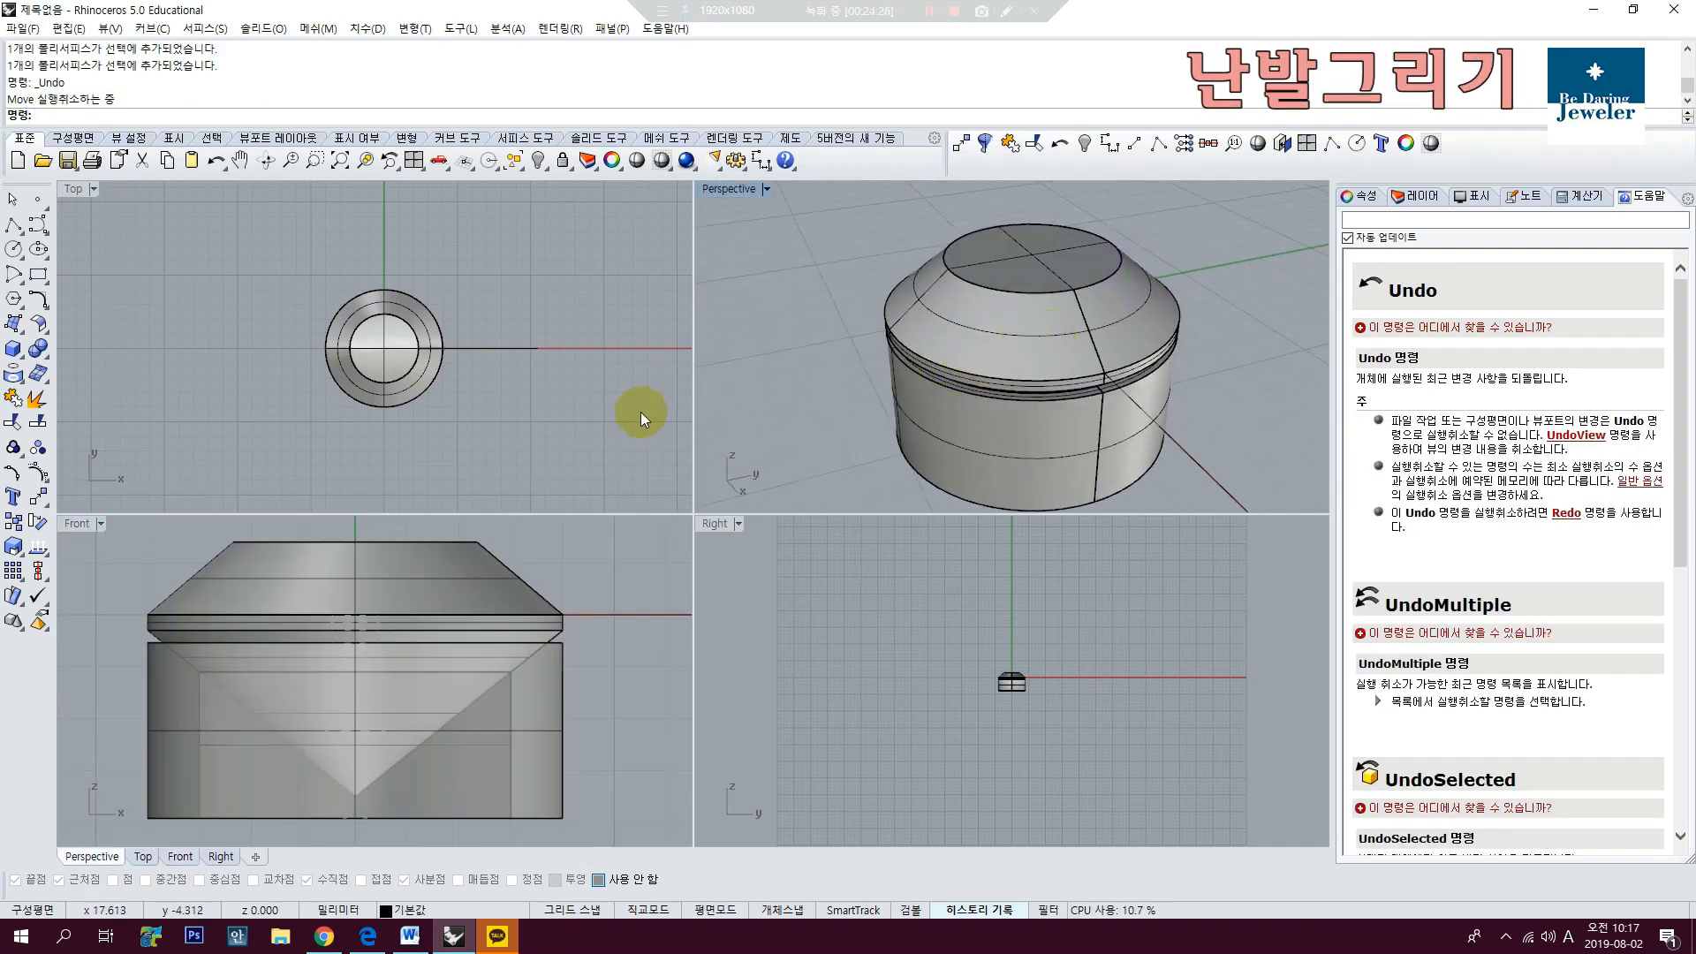
Step: Draw a 1 mm diameter circle in the Top view, centred on the stone outline's upper quadrant point on the Y axis
click(413, 160)
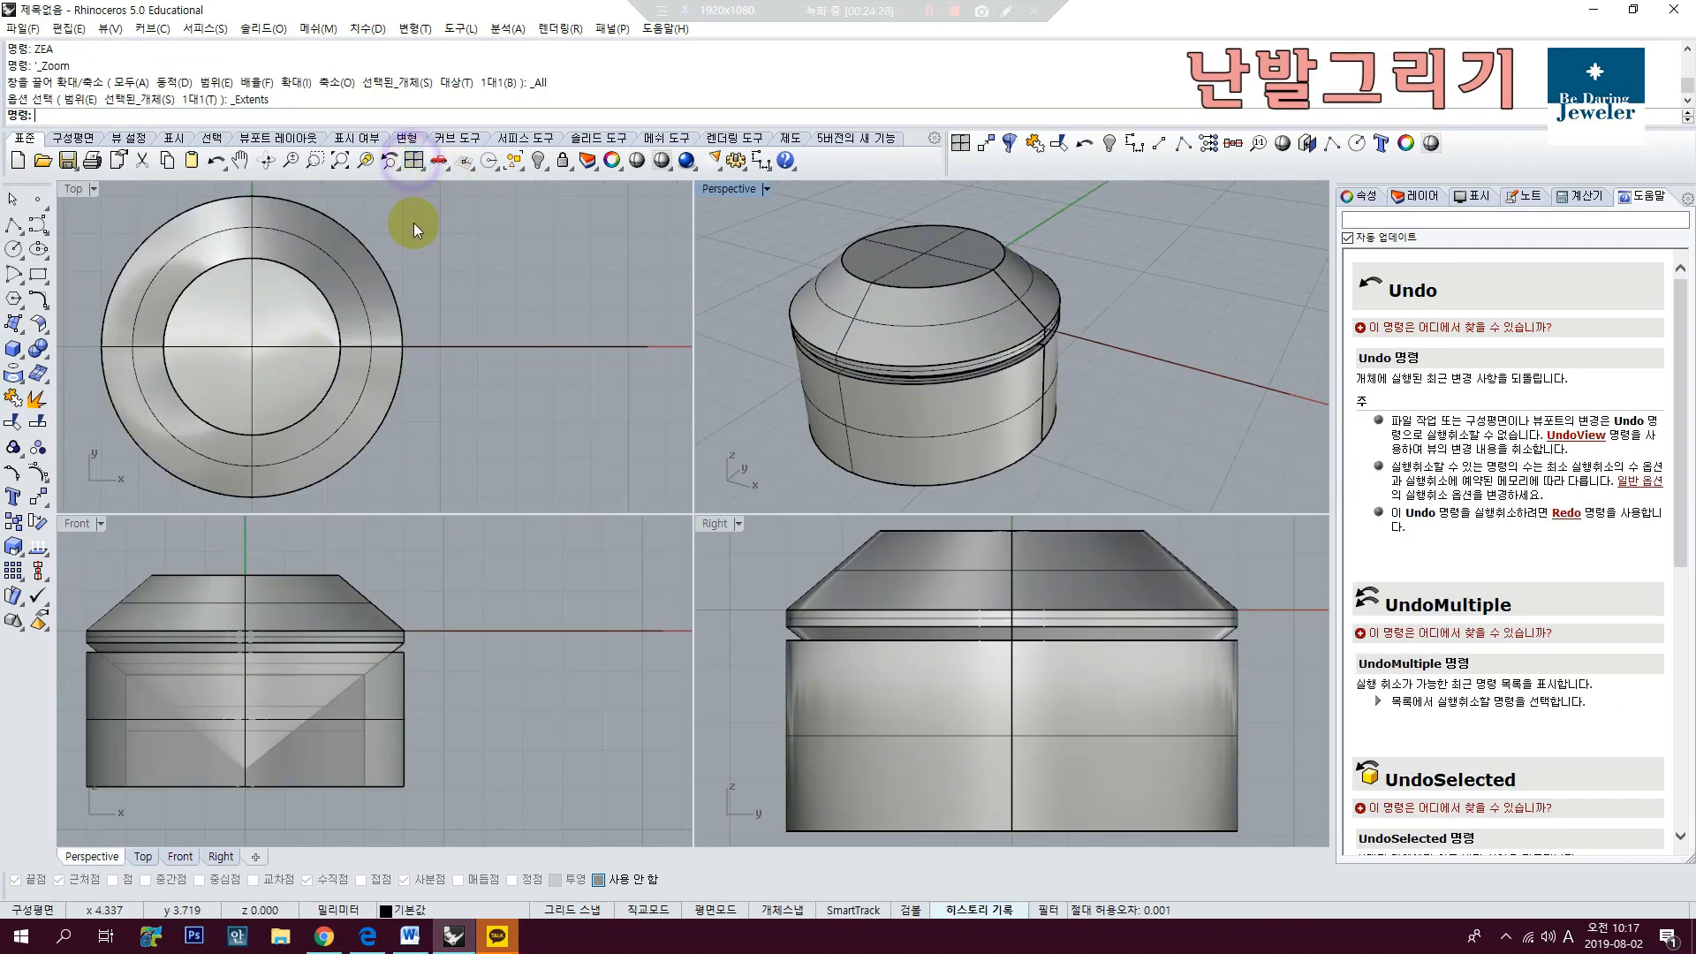
right_drag(413, 222, 530, 309)
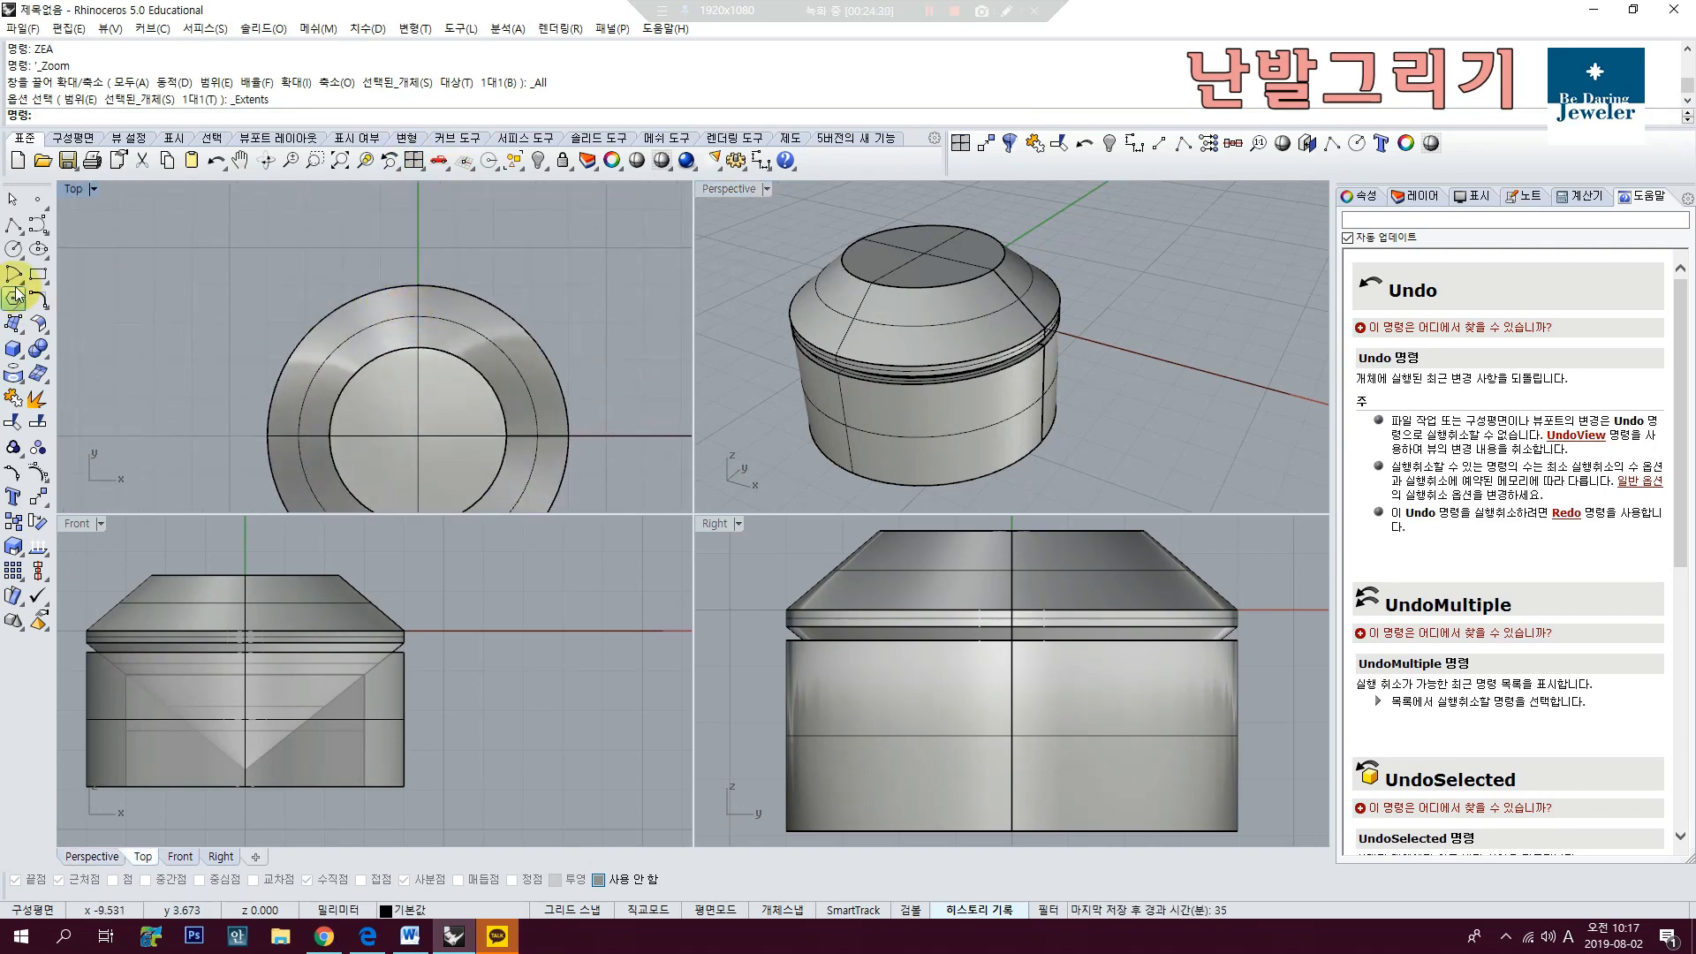
click(14, 248)
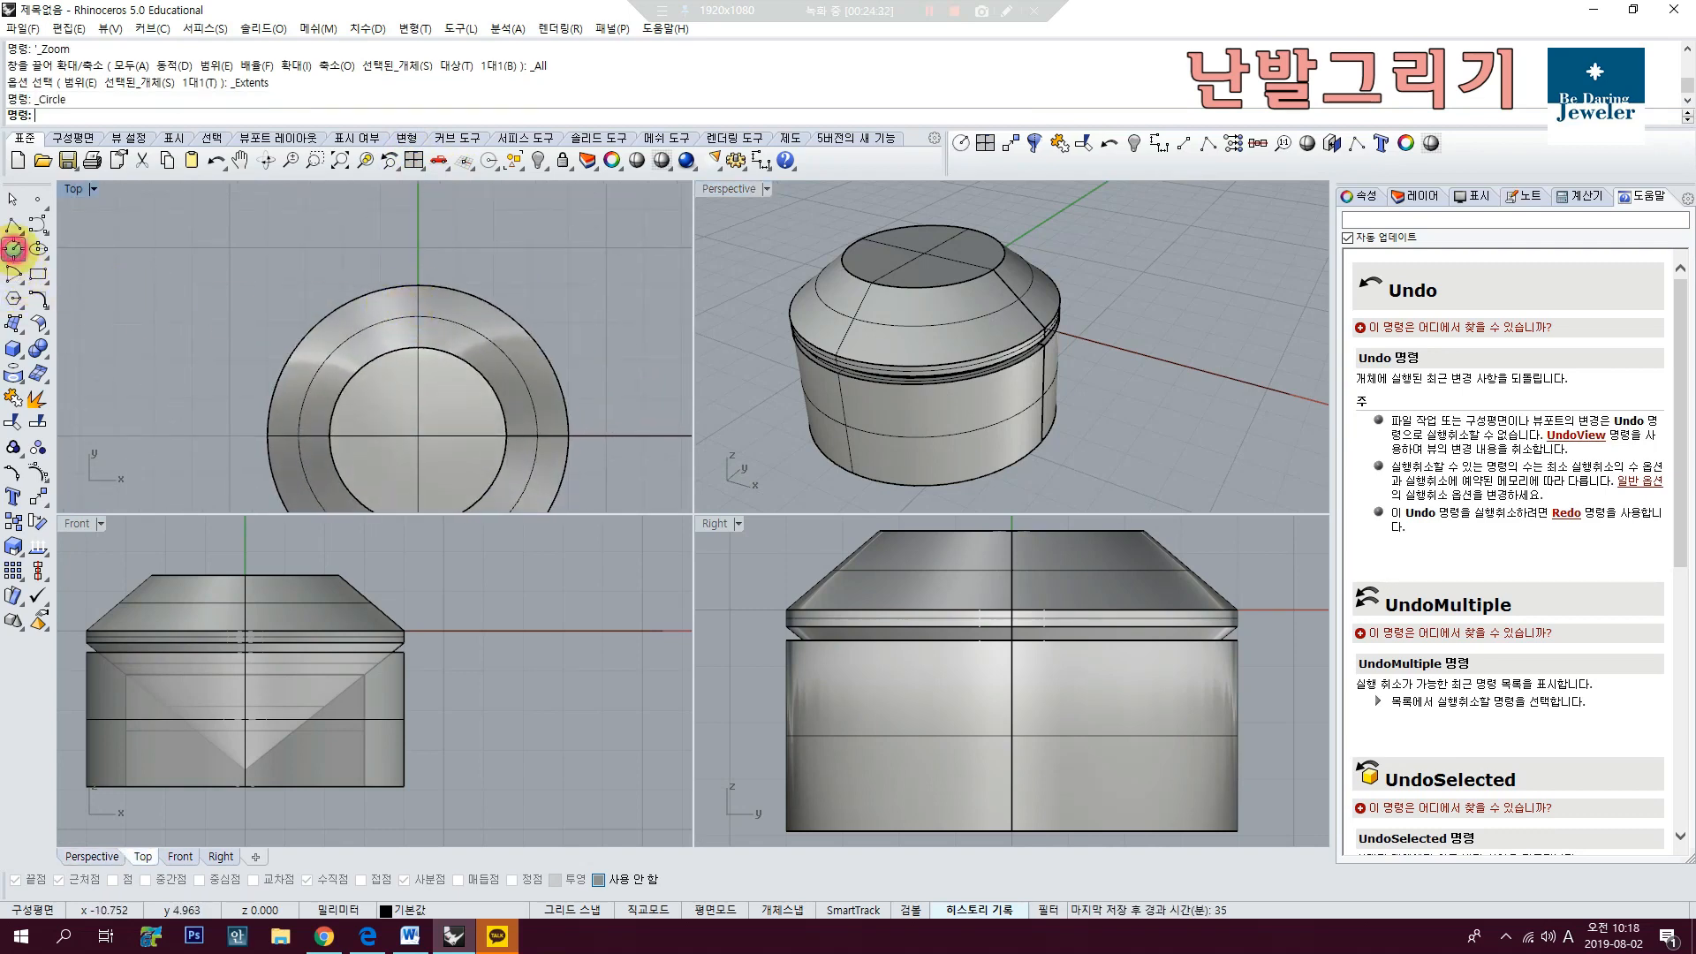
click(418, 285)
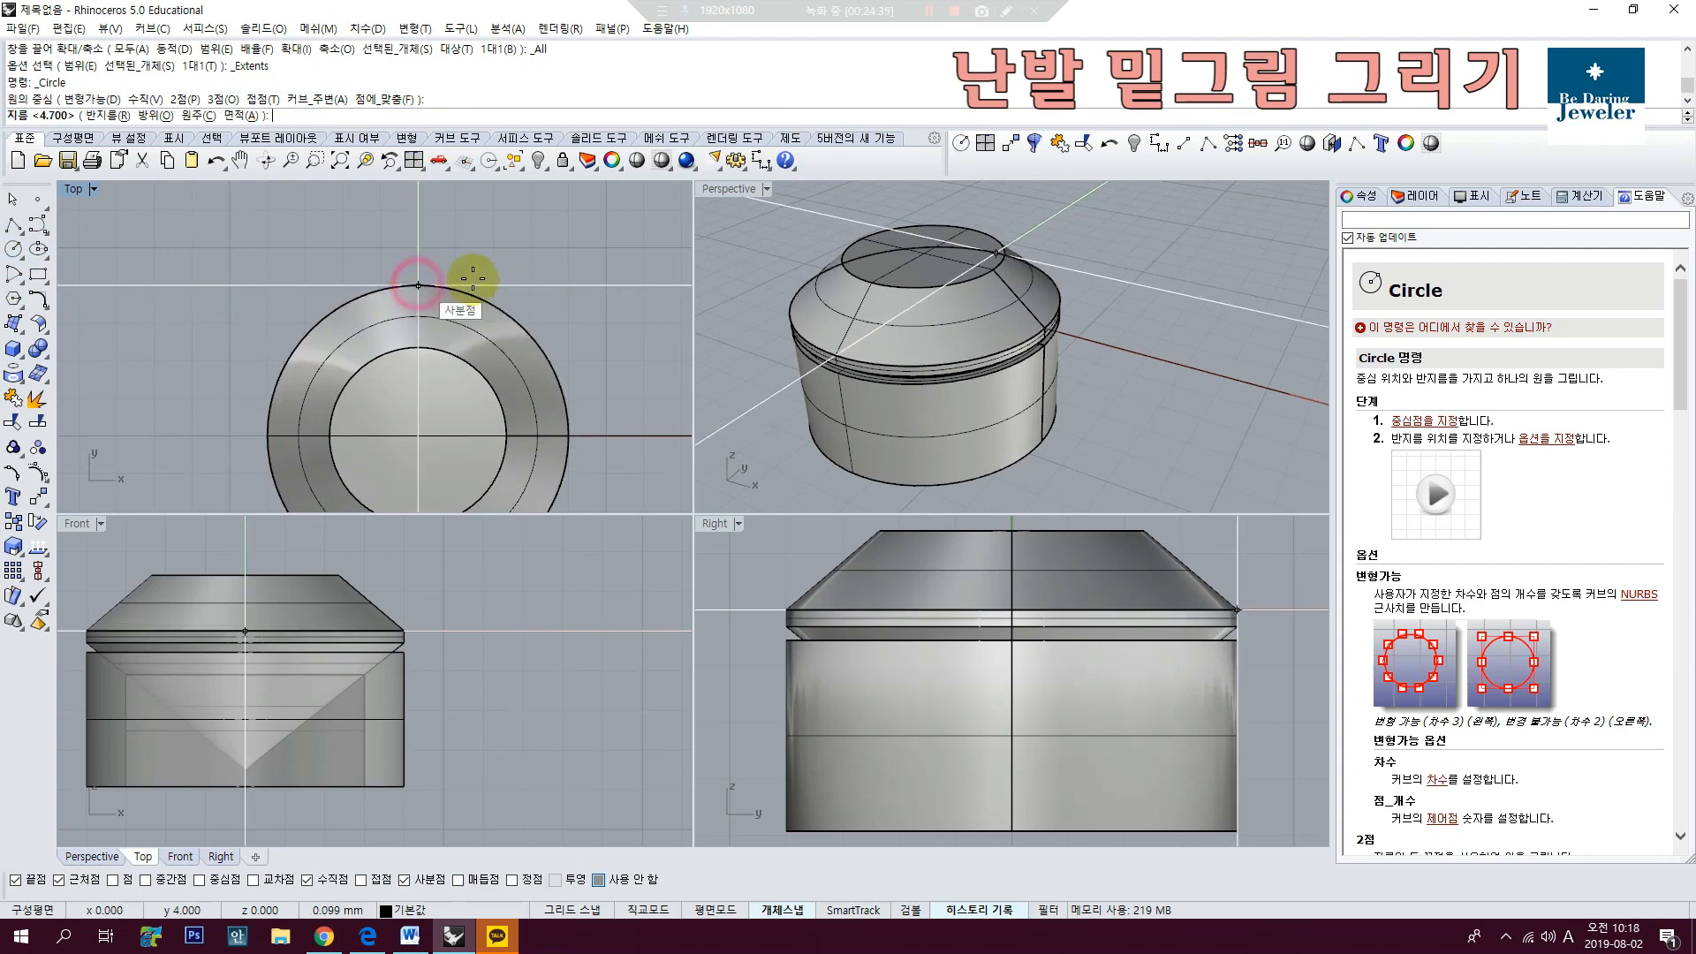
scroll(469, 289, down, 3)
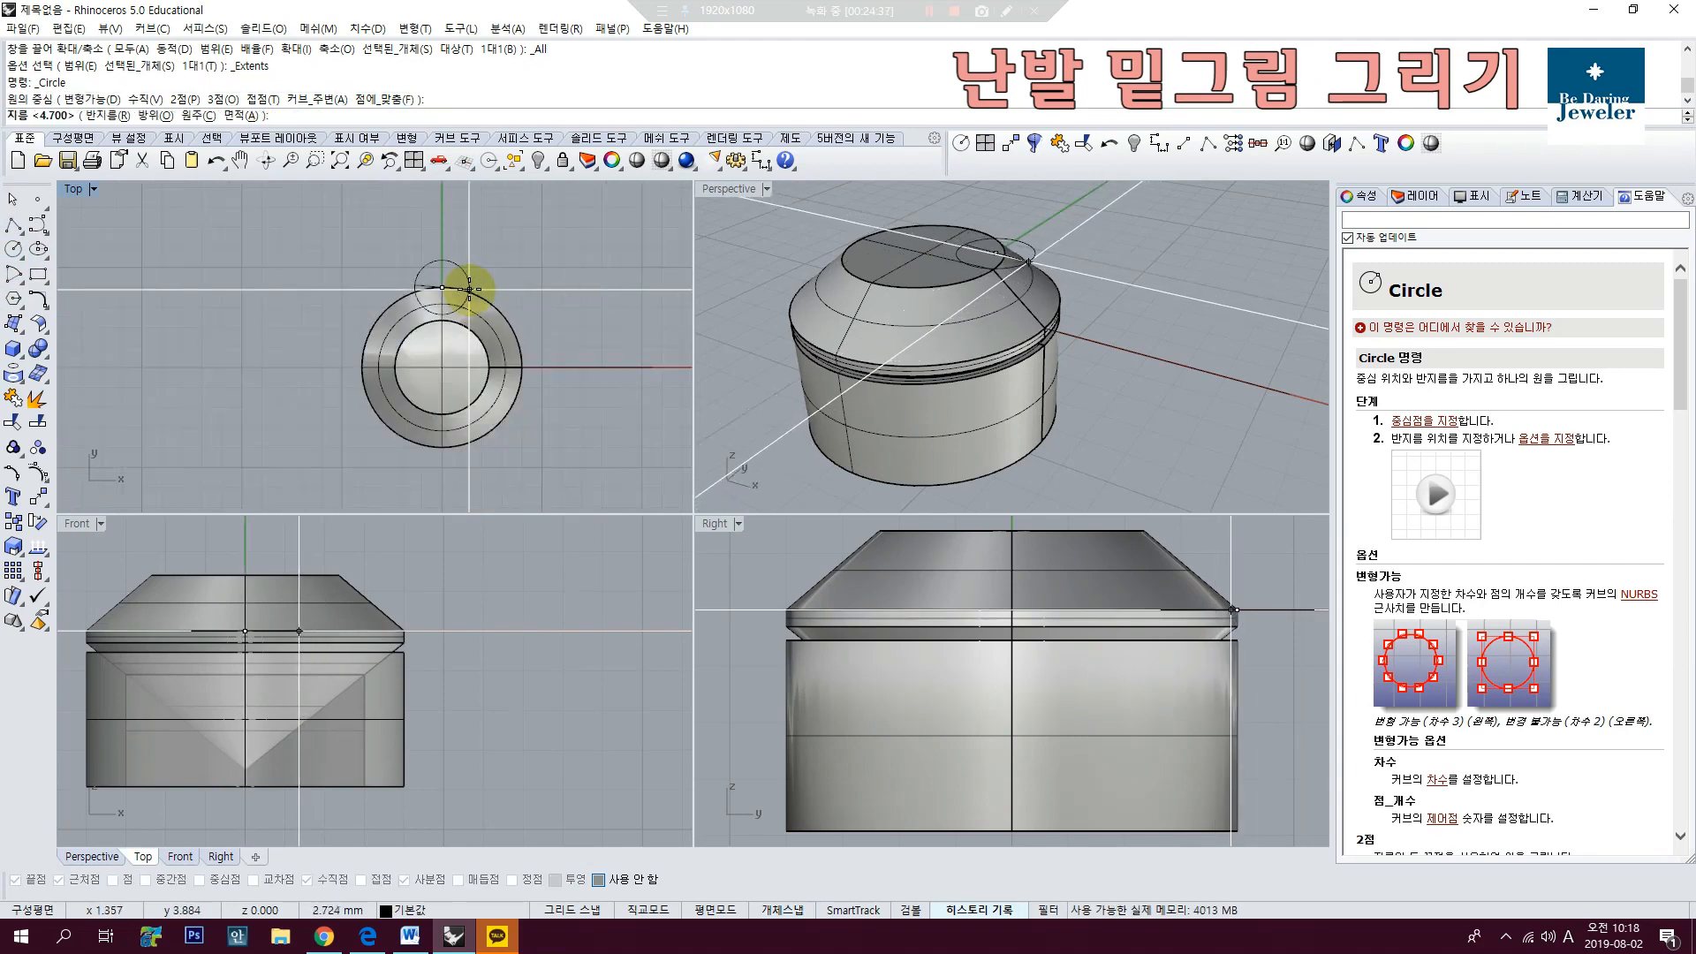
text(1)
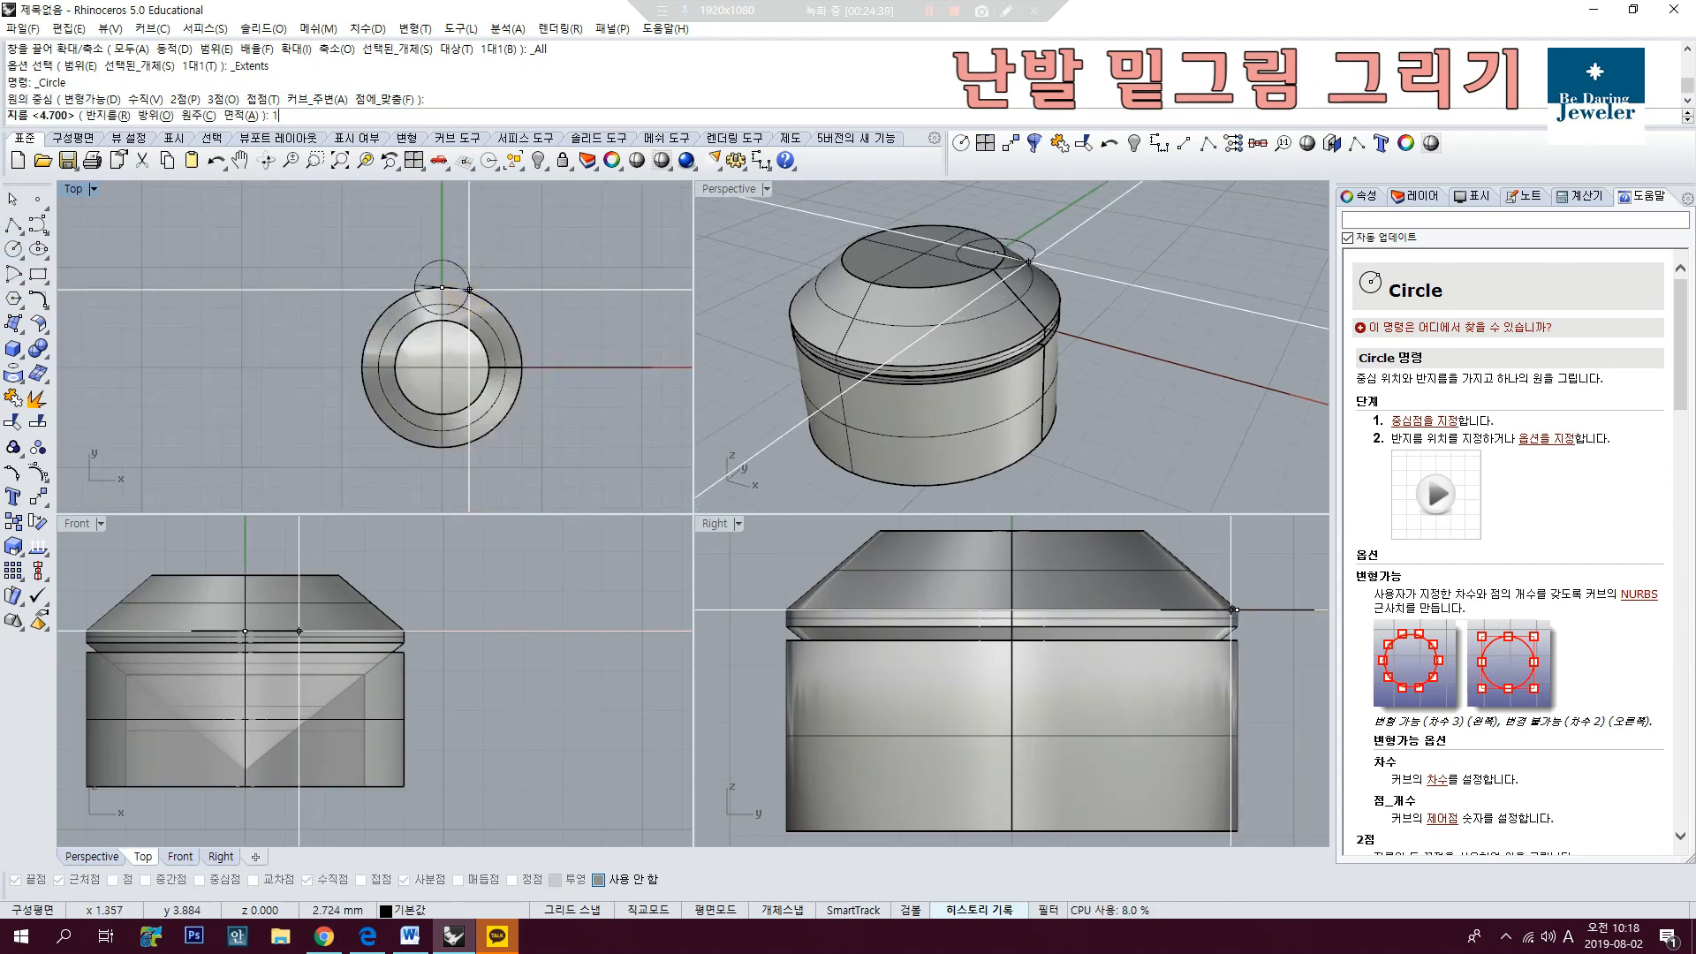
key(Return)
scroll(448, 281, up, 3)
click(447, 288)
scroll(447, 288, down, 3)
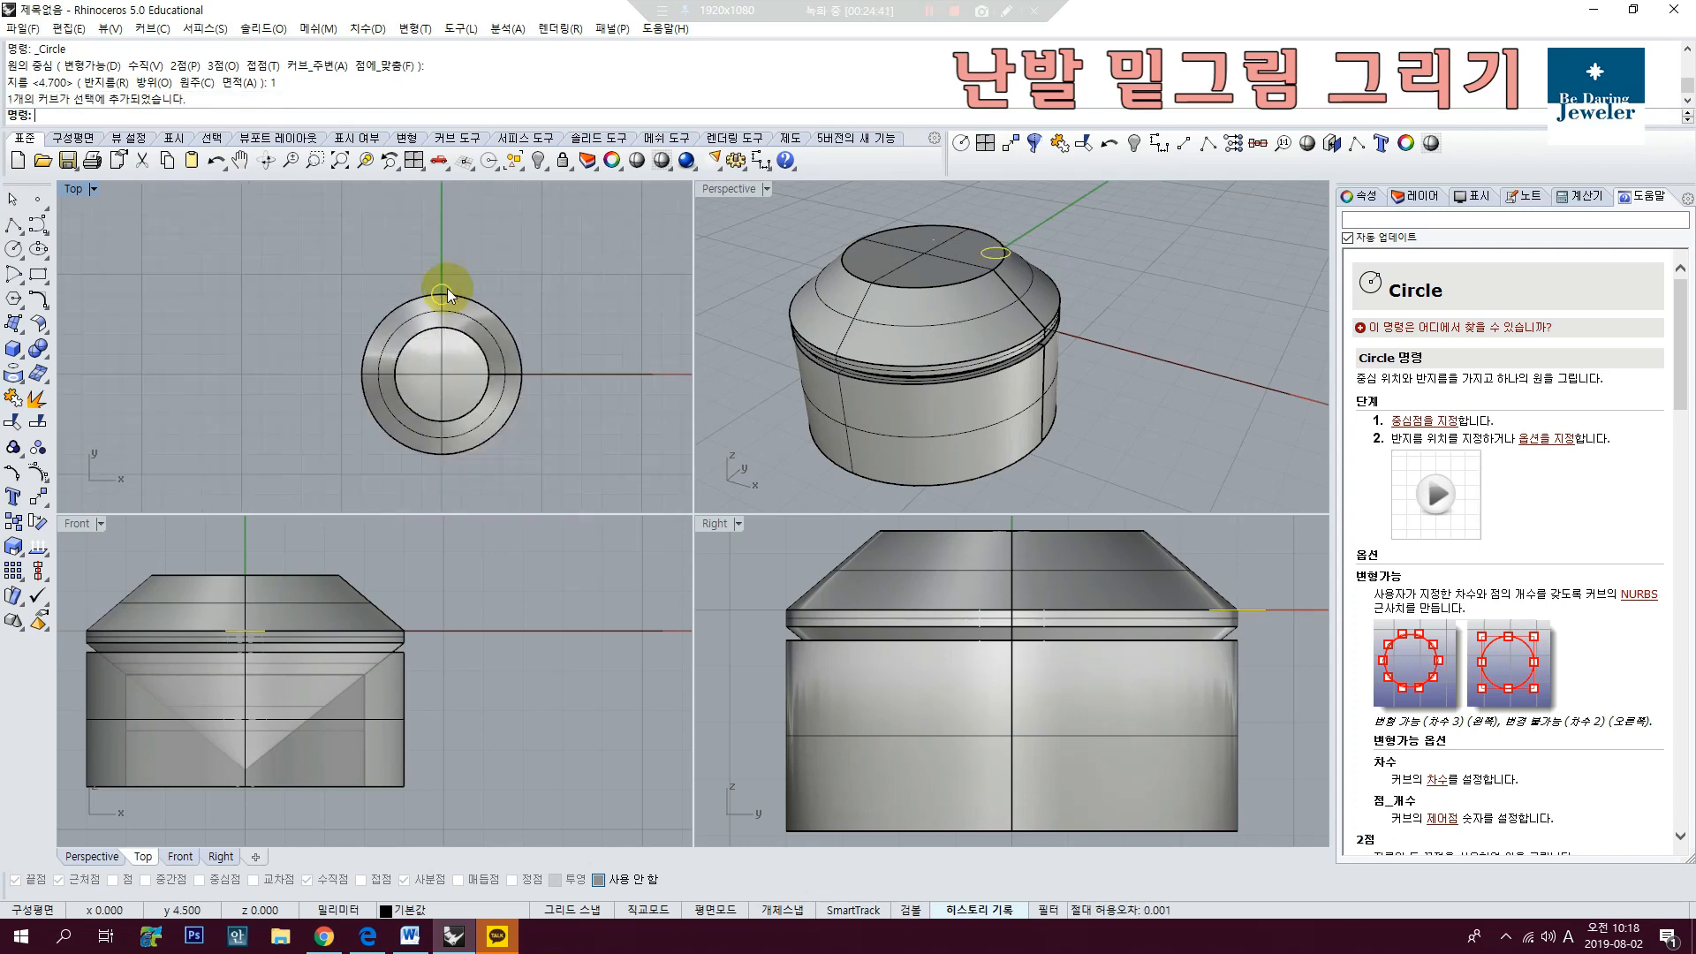
Step: Offset the 1 mm prong circle outward by 0.15 mm in the Top view
right_drag(1094, 609, 1009, 617)
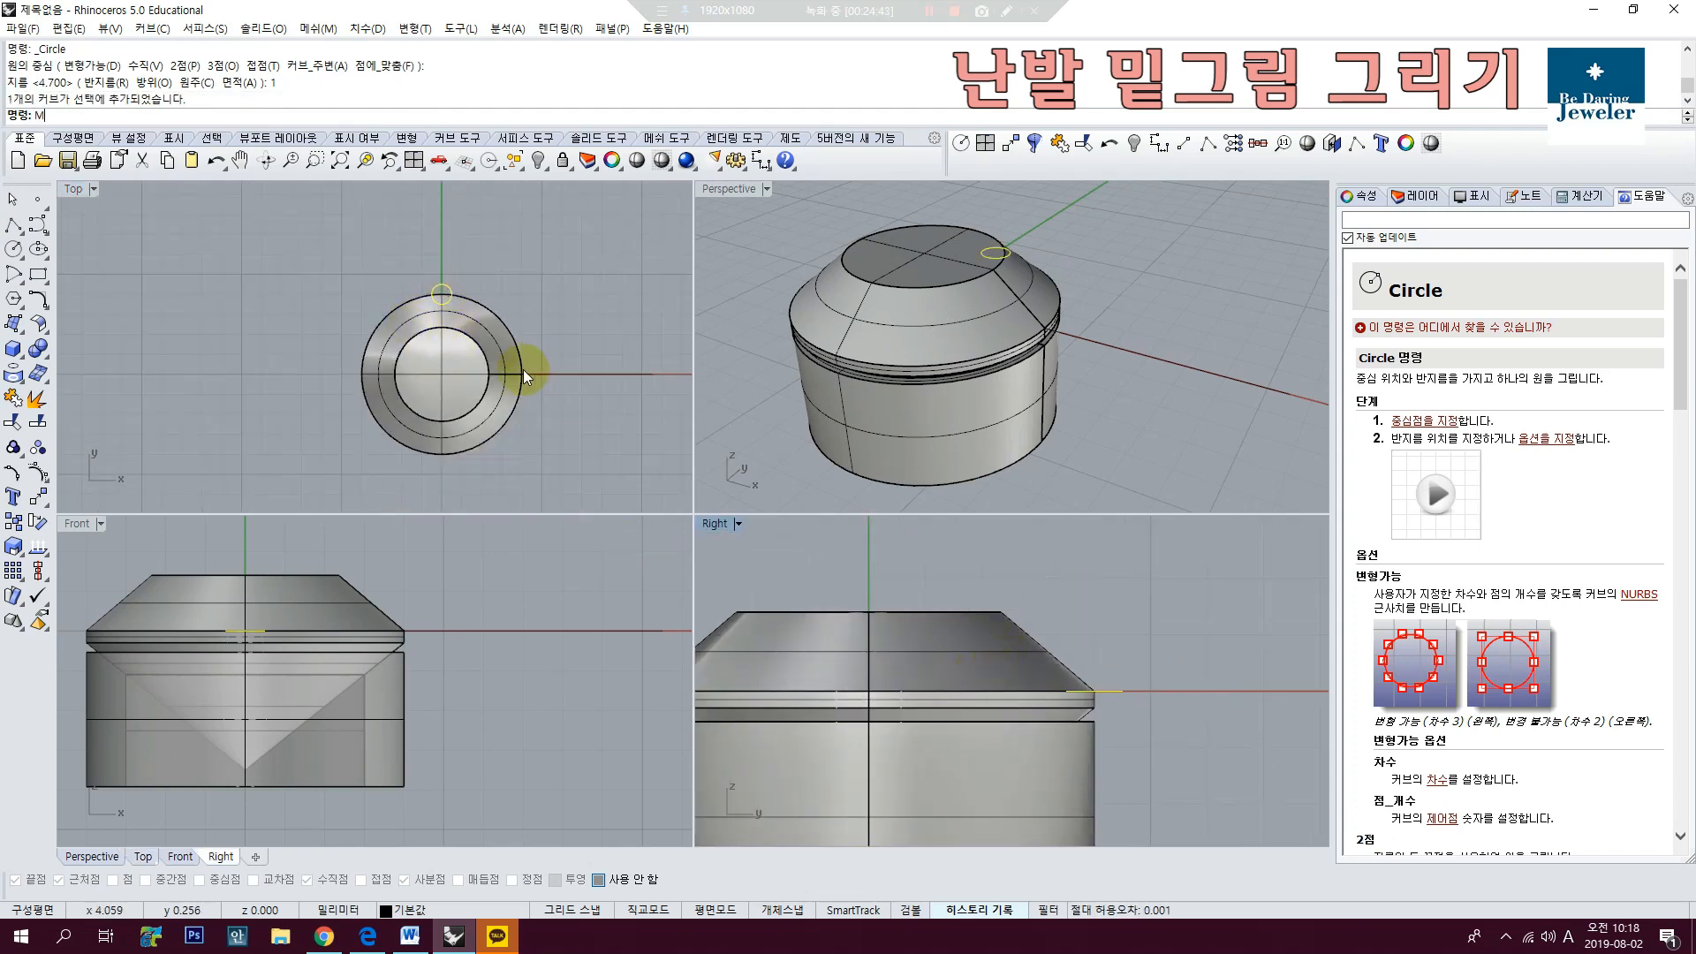
key(BackSpace)
scroll(440, 309, up, 3)
scroll(576, 412, down, 8)
right_drag(549, 420, 454, 344)
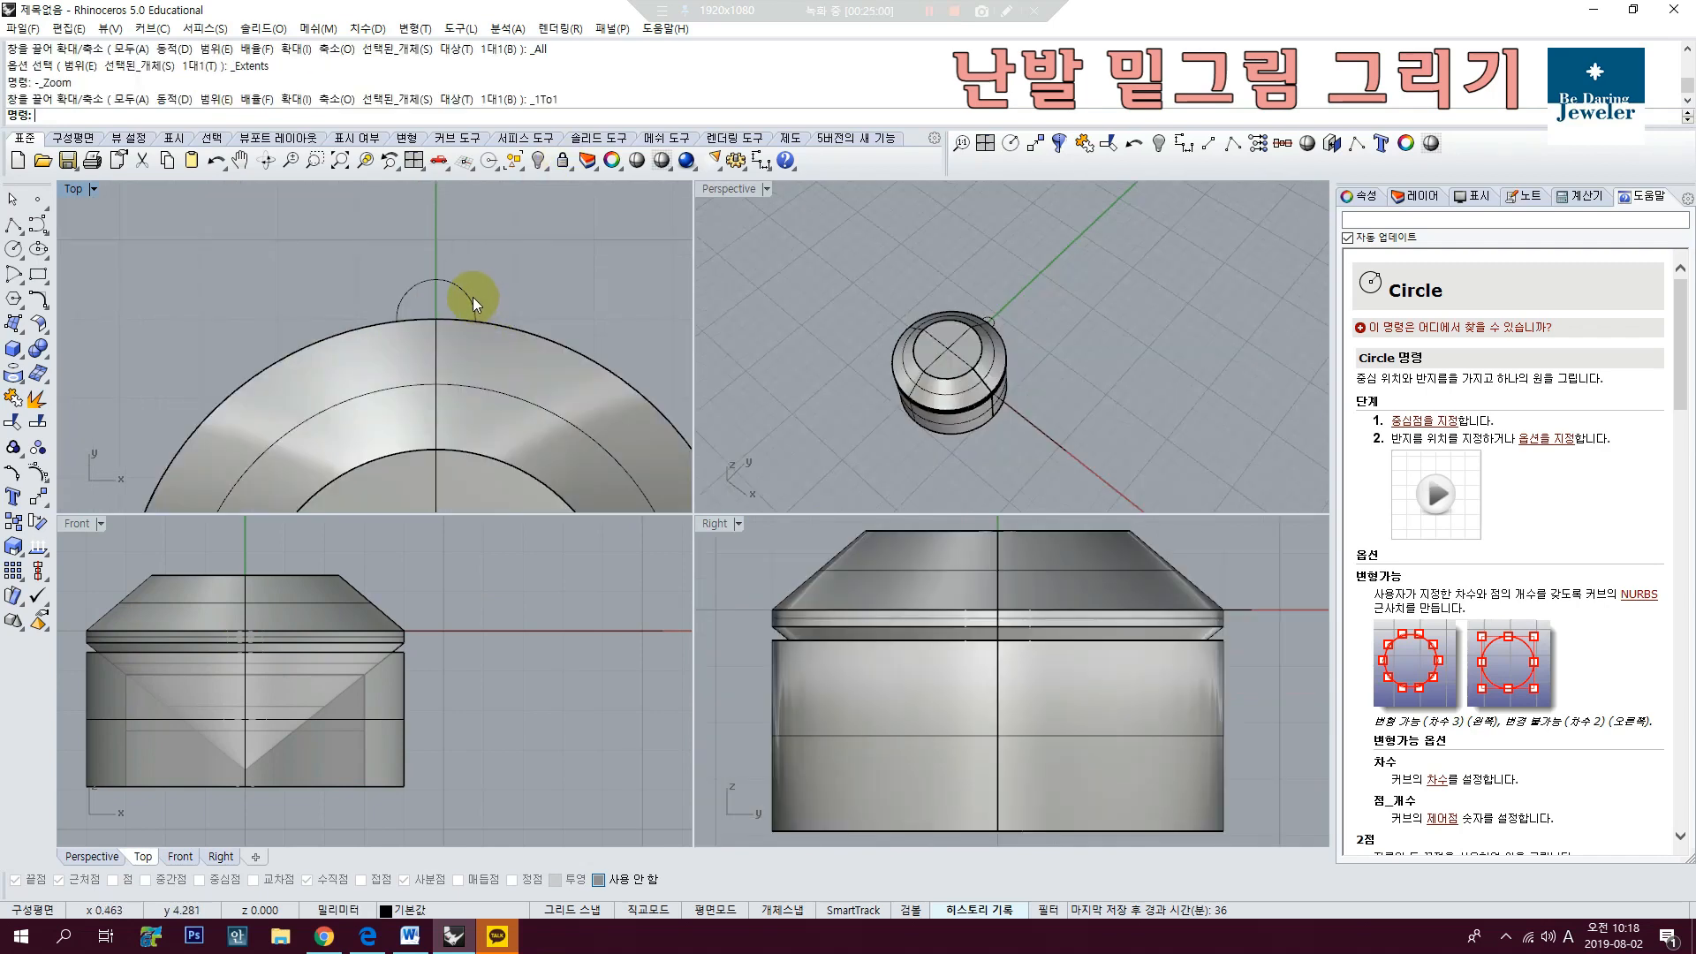
click(473, 297)
text(SSC)
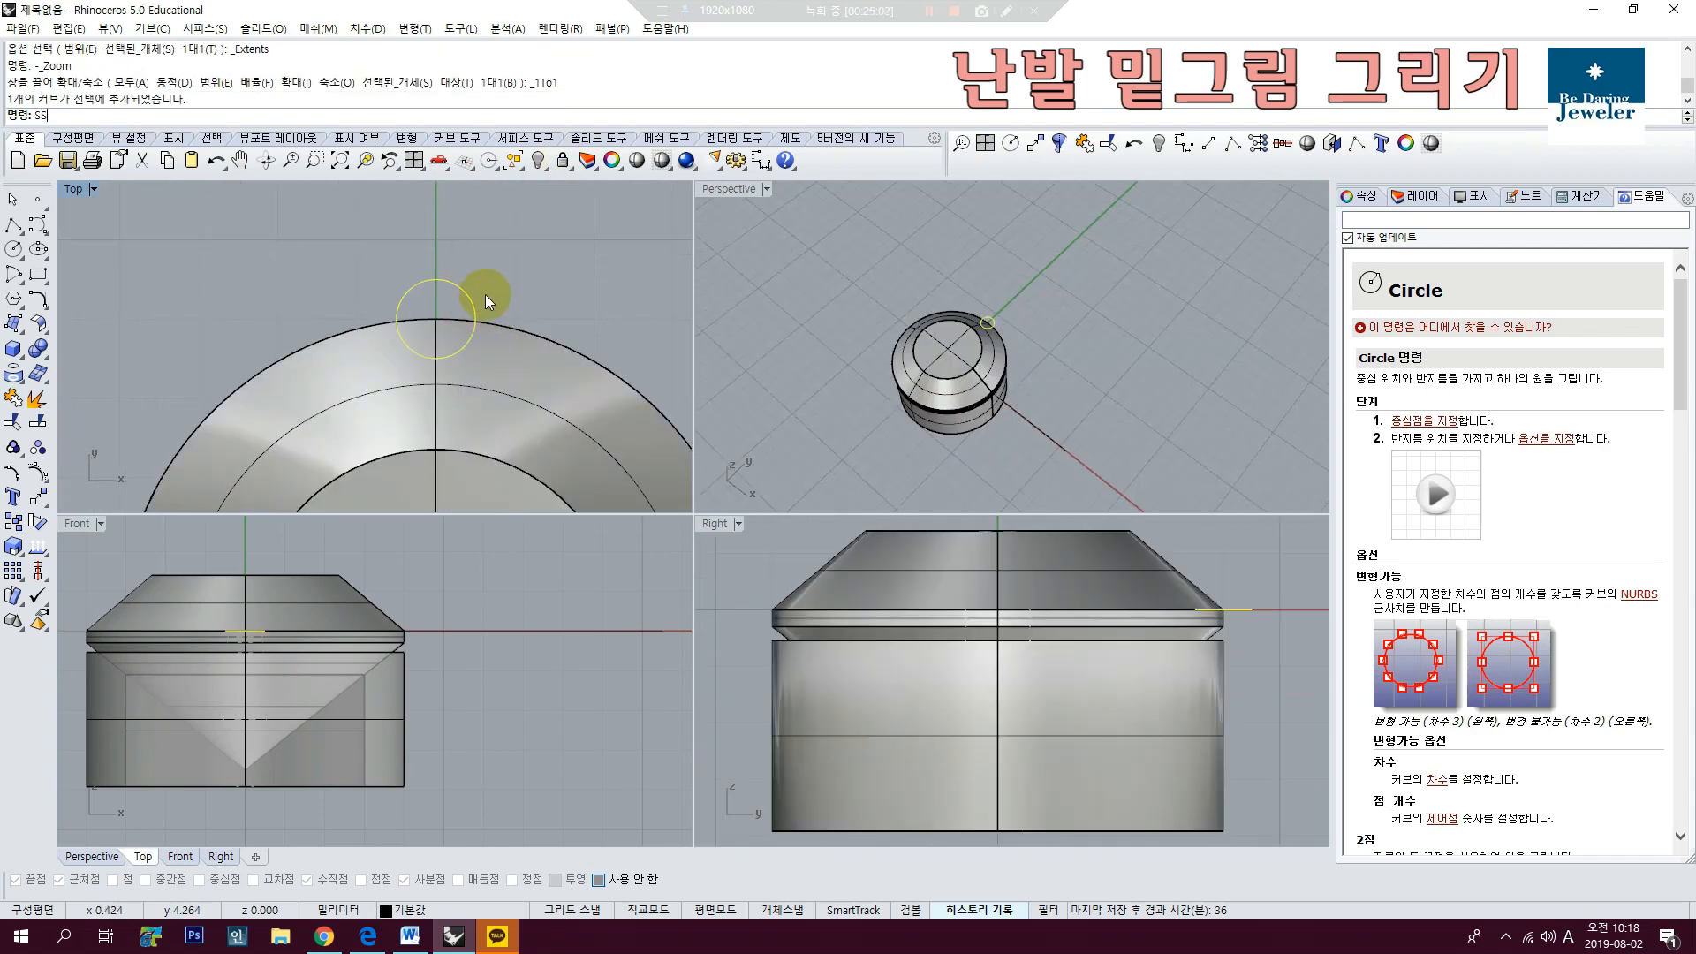
key(Return)
text(.15)
key(Return)
click(495, 289)
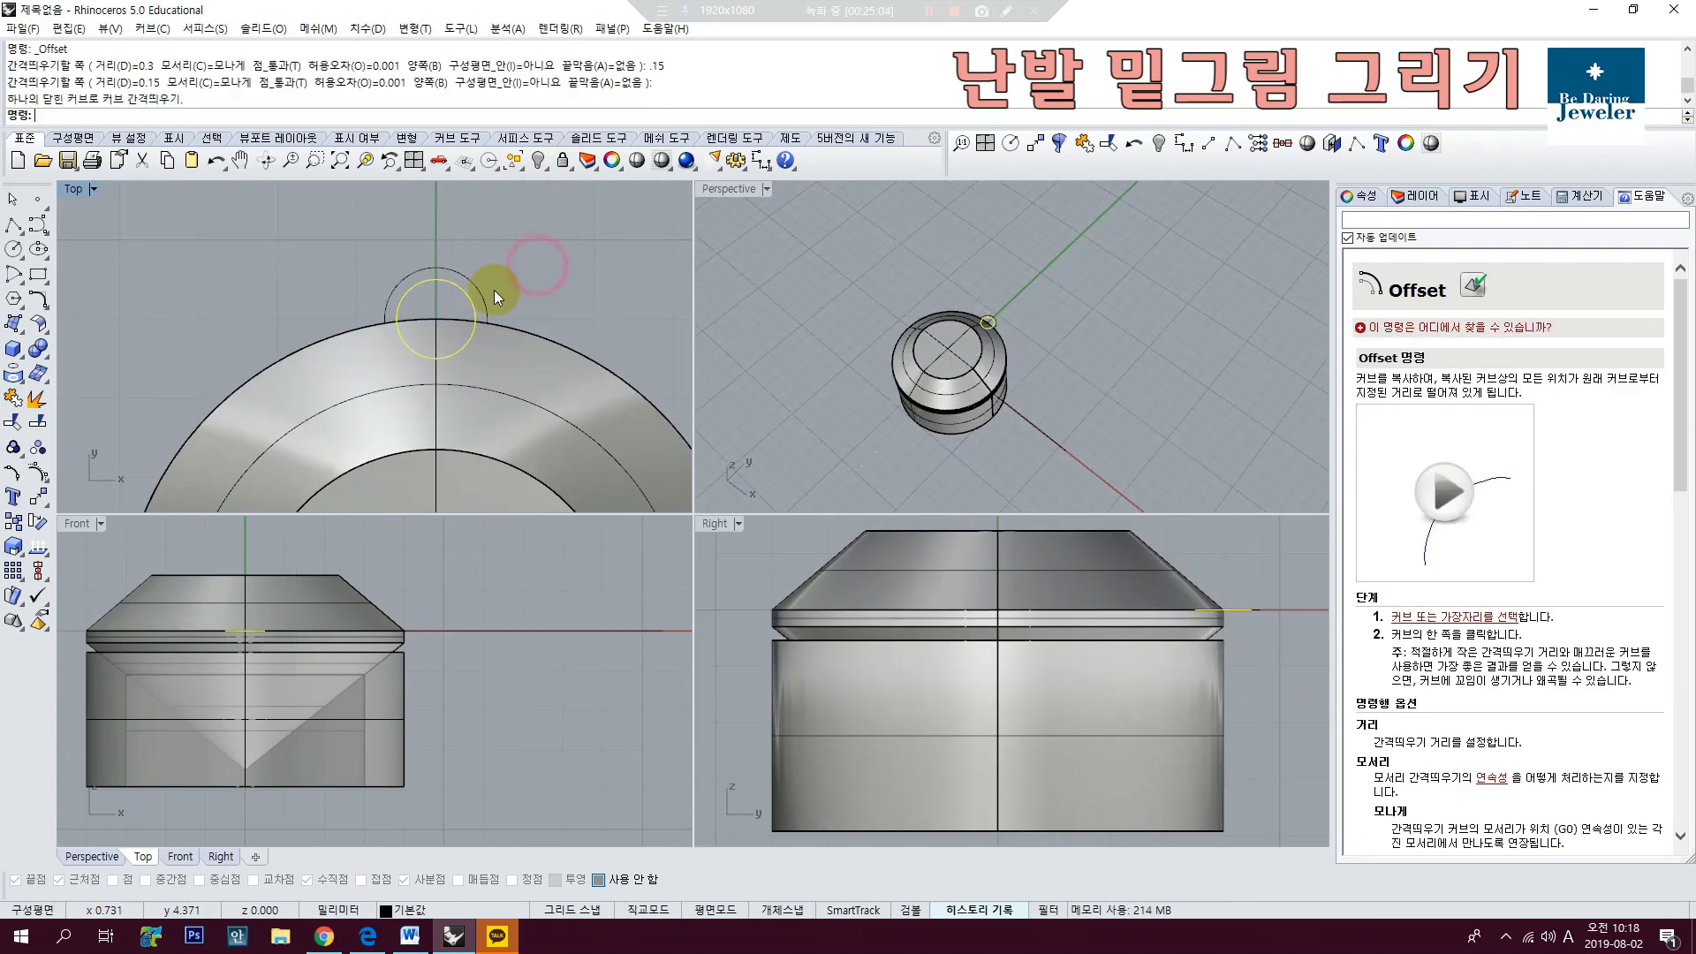
Step: Try a second outward offset of the 1 mm prong circle by 0.3 mm in the Top view, and undo it
click(39, 301)
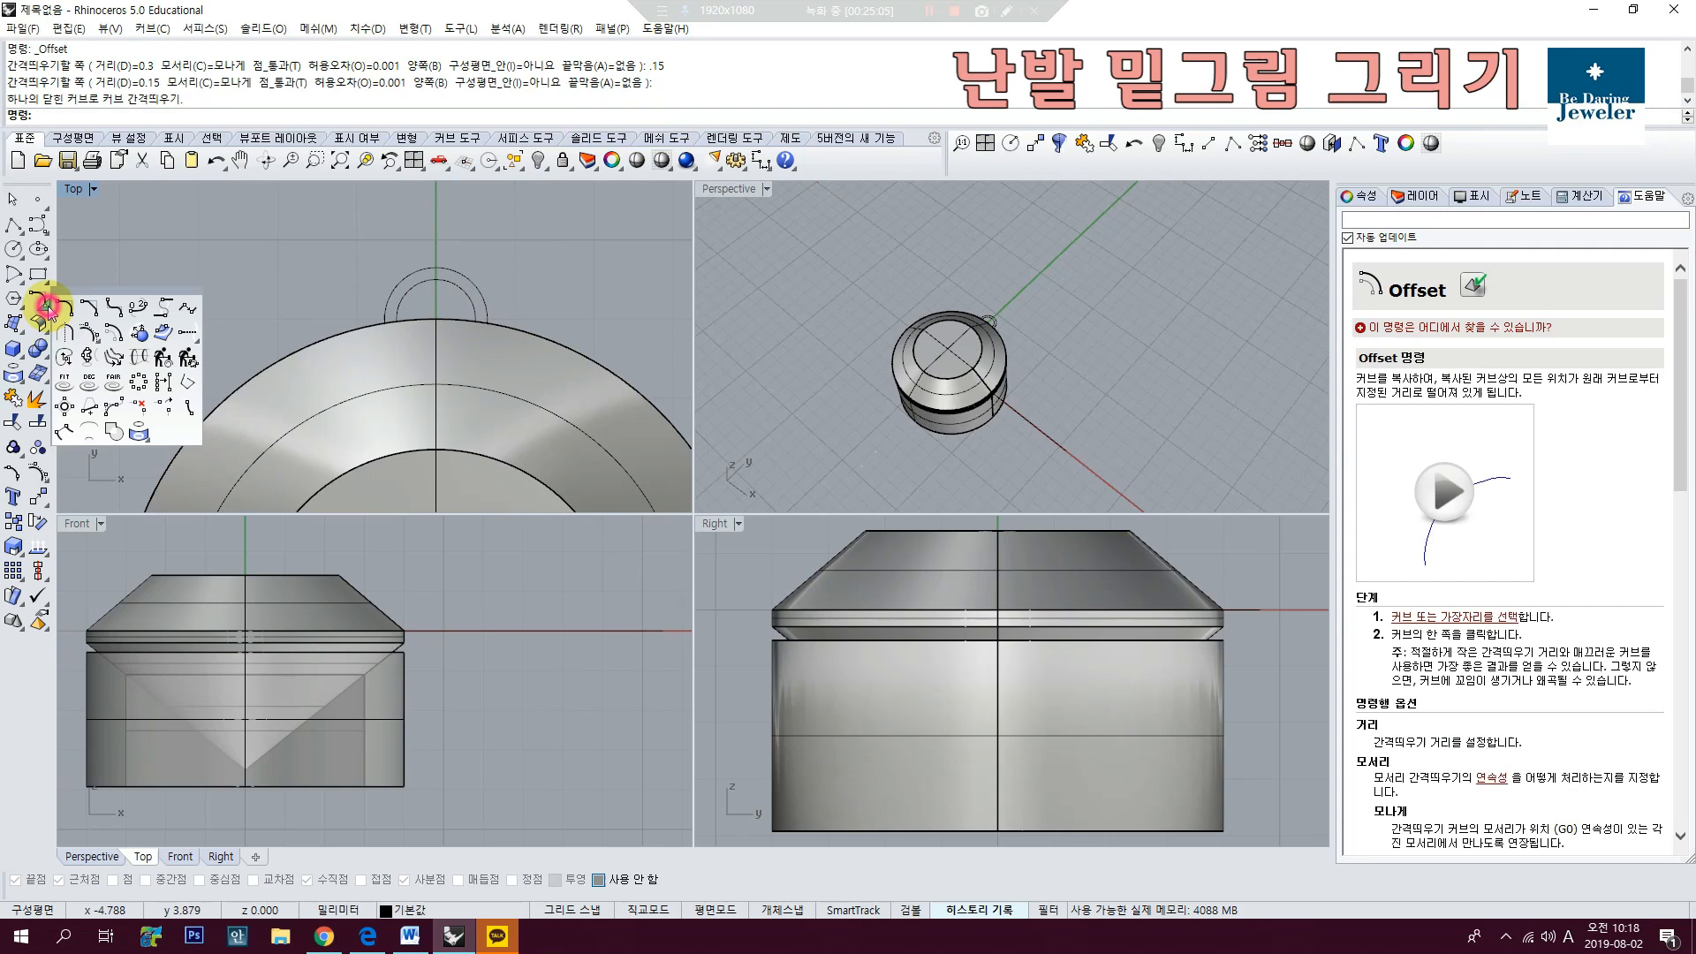
click(112, 333)
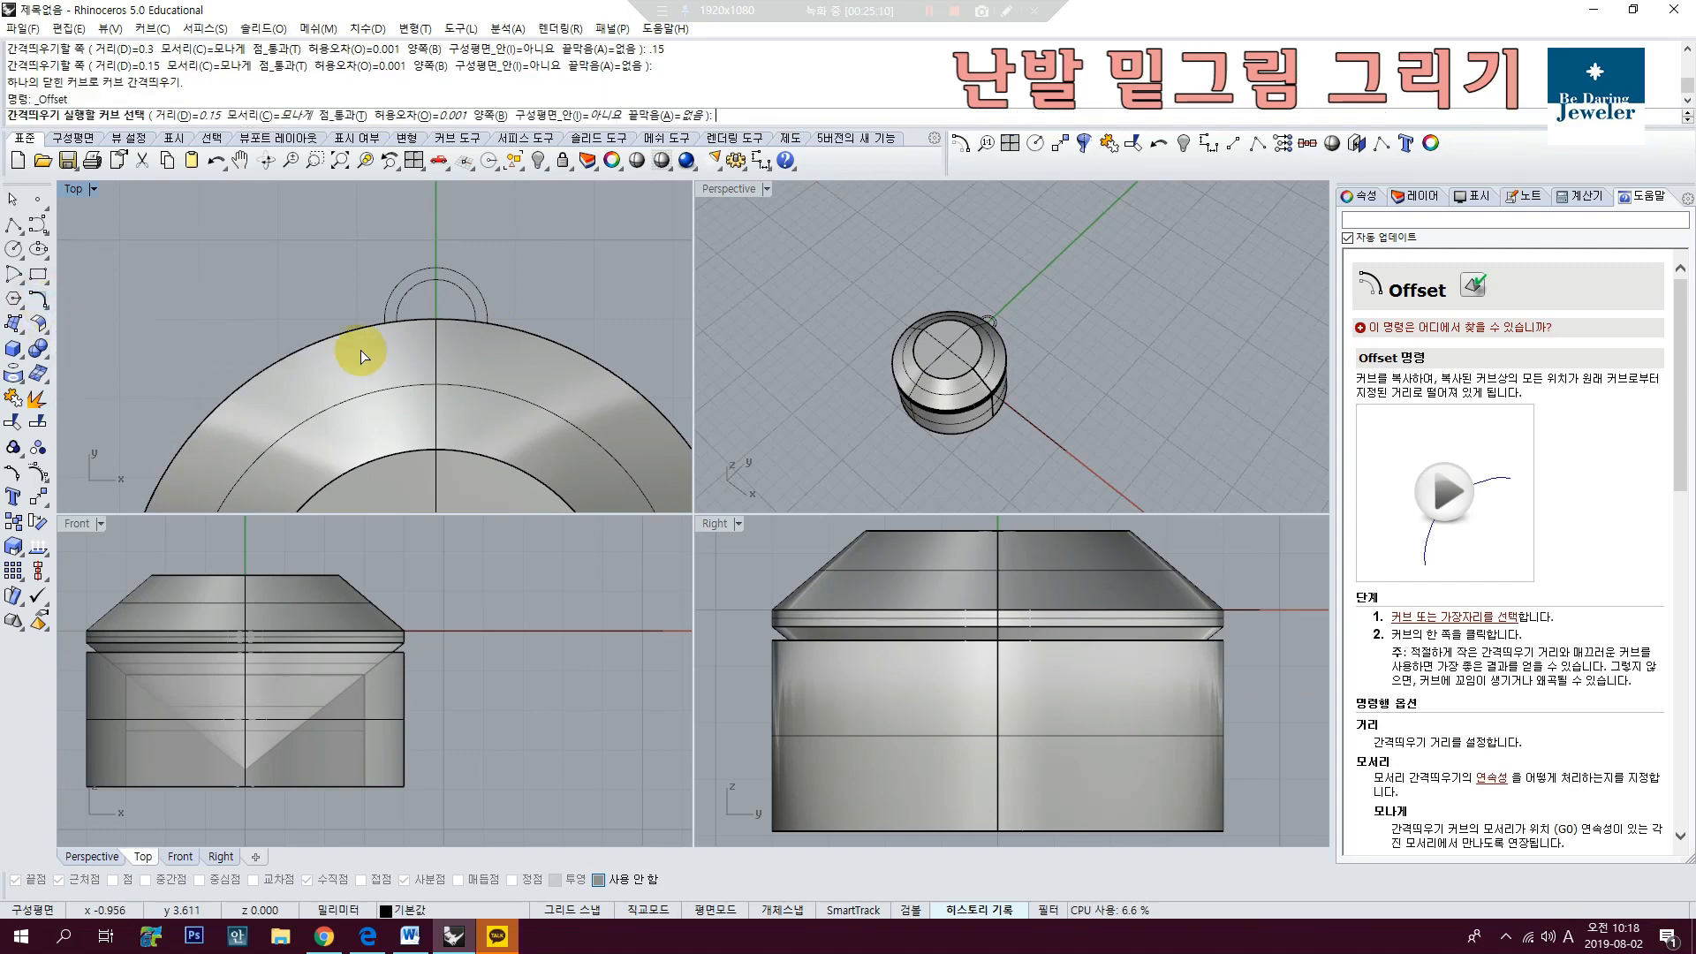
click(465, 297)
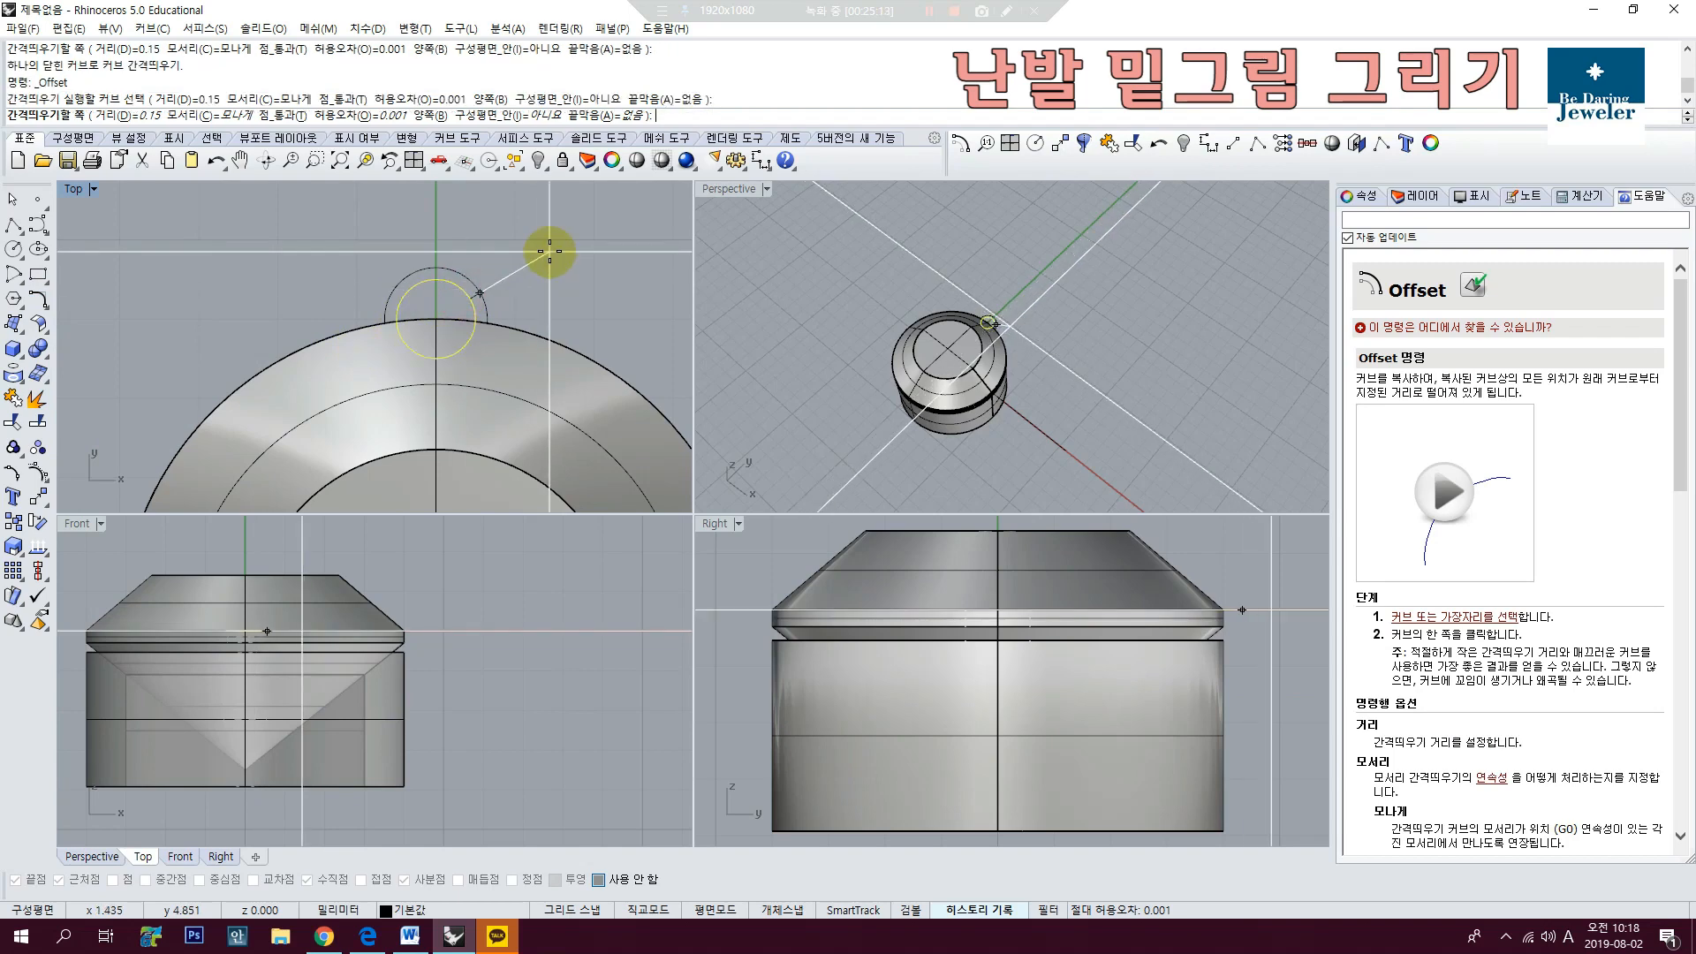
text(.3)
key(Return)
click(447, 249)
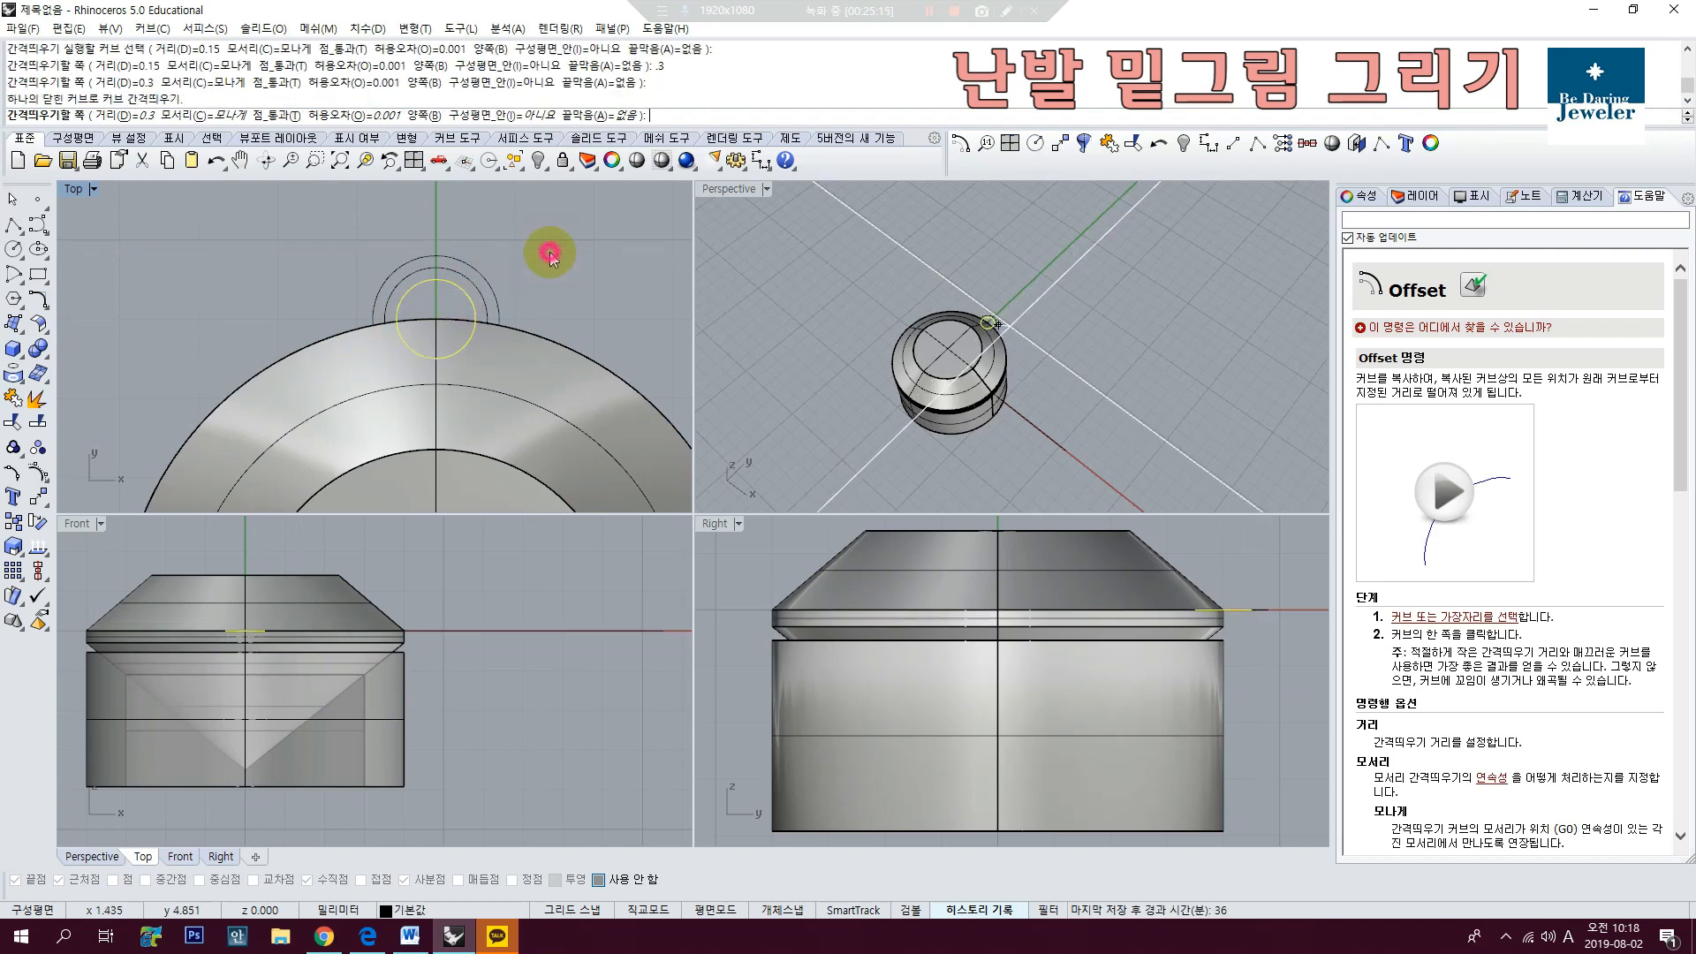
scroll(482, 304, down, 4)
key(ctrl+z)
scroll(483, 308, up, 4)
key(ctrl+z)
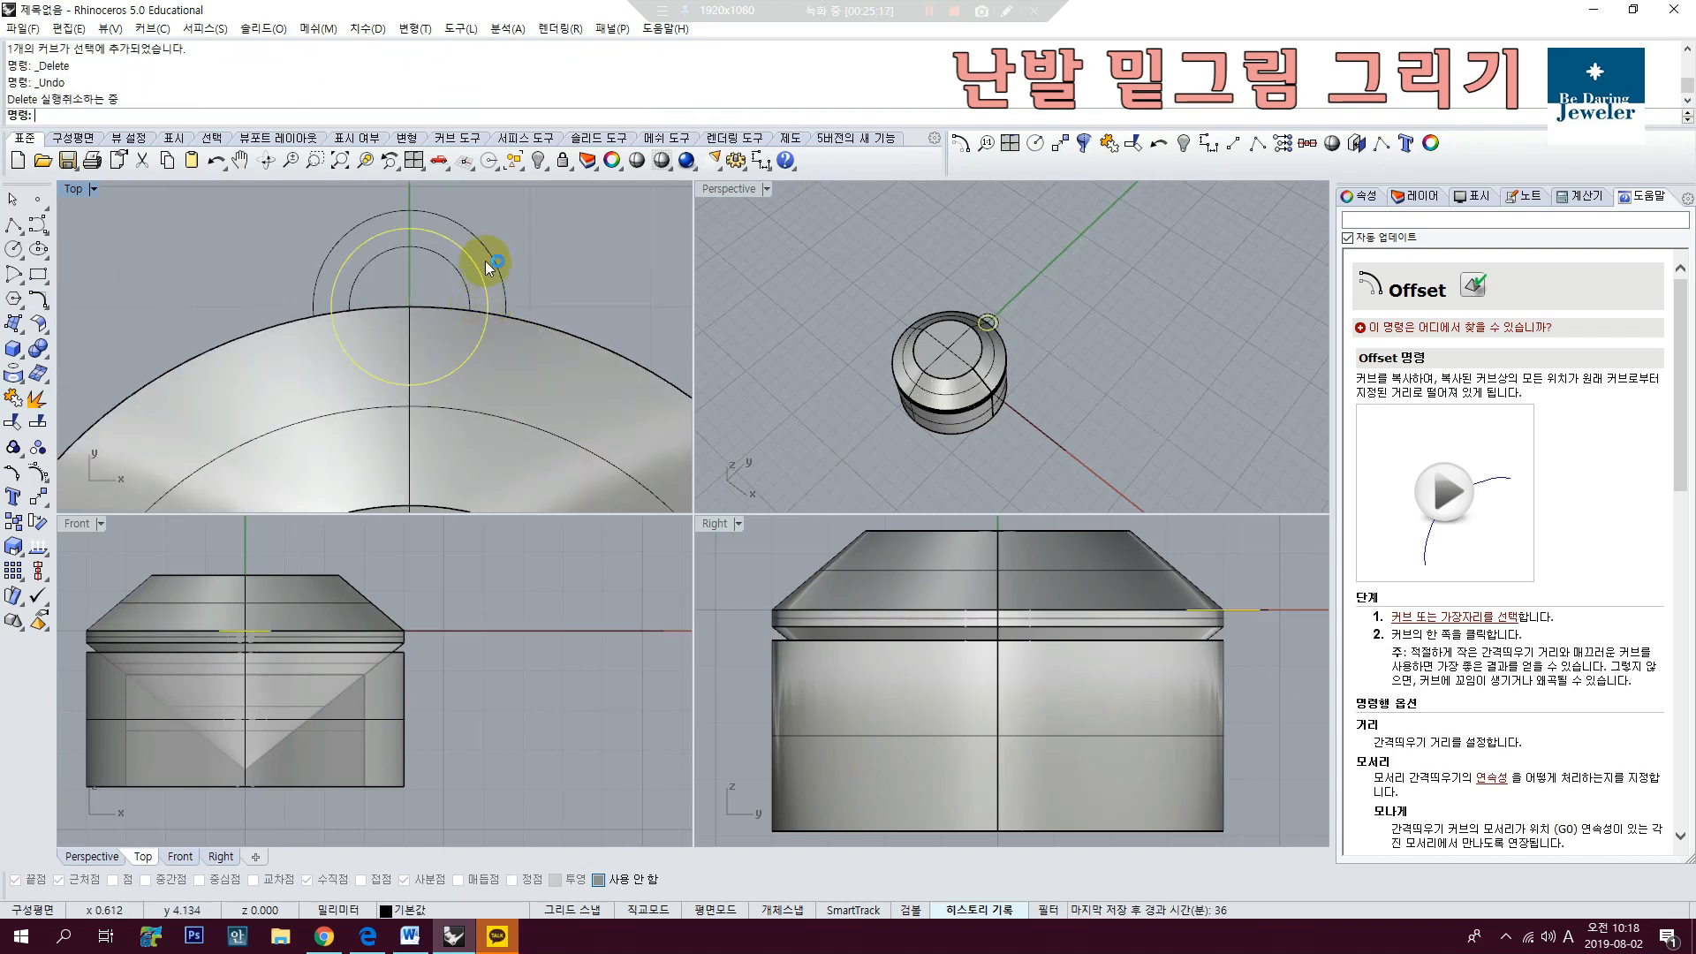
Step: Replace the 0.15 mm offset circle with a new one offset 0.2 mm outward from the 1 mm prong circle
click(469, 277)
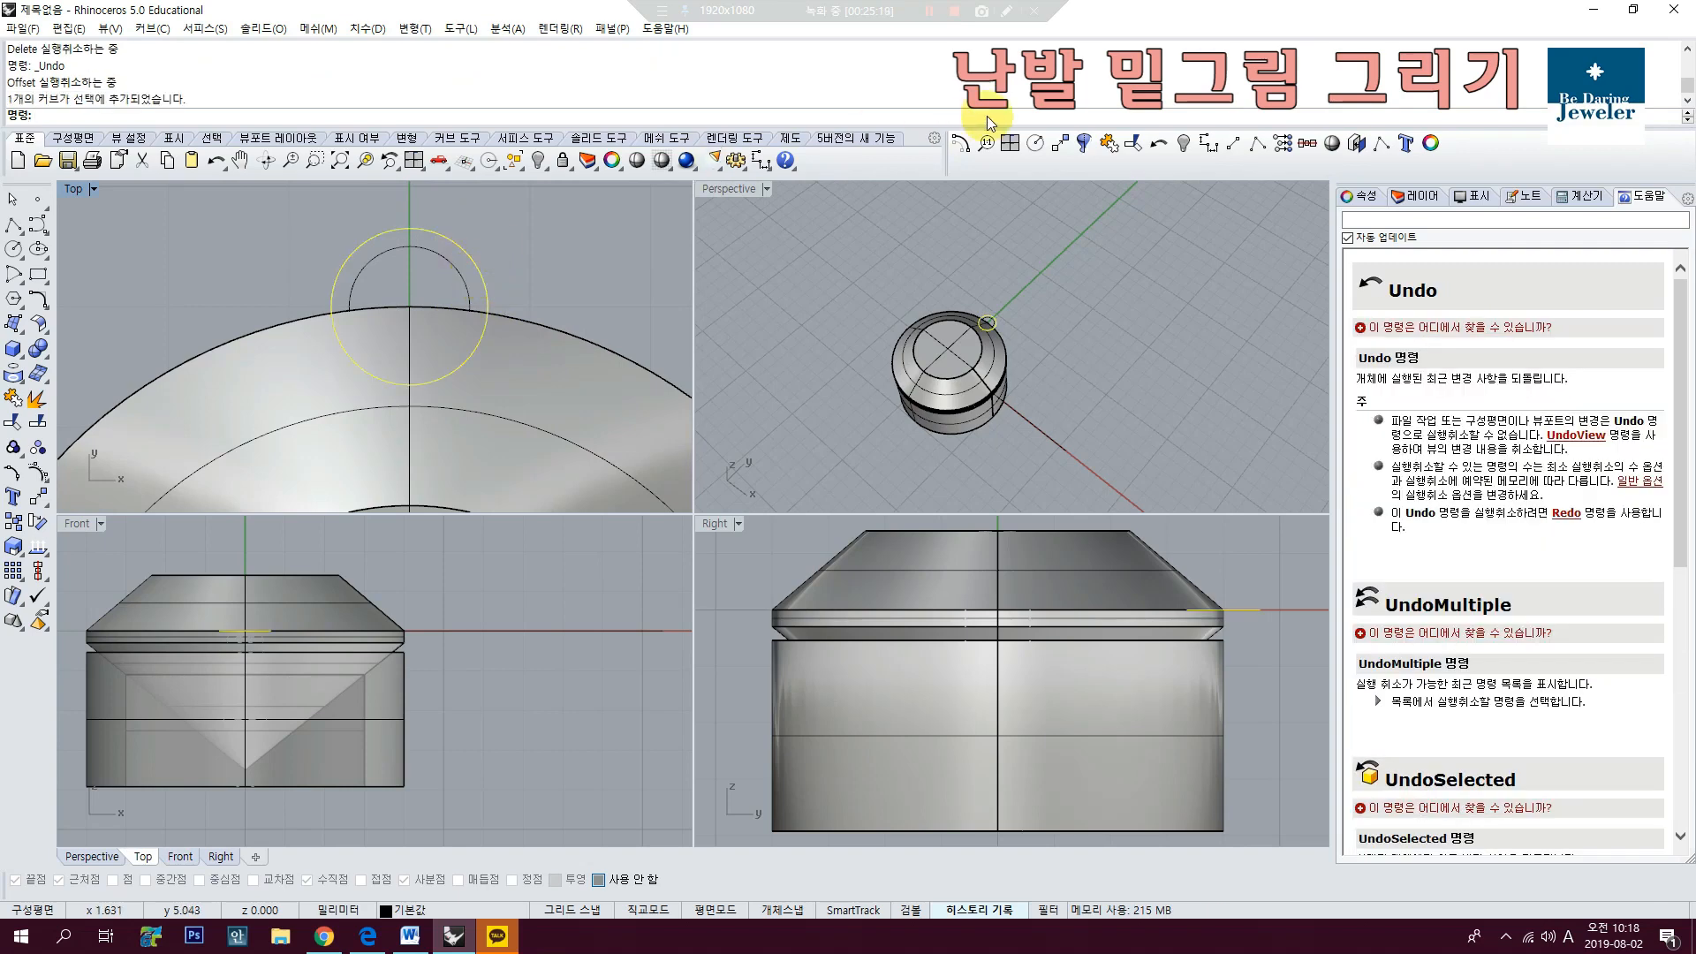
key(Delete)
click(961, 143)
click(469, 277)
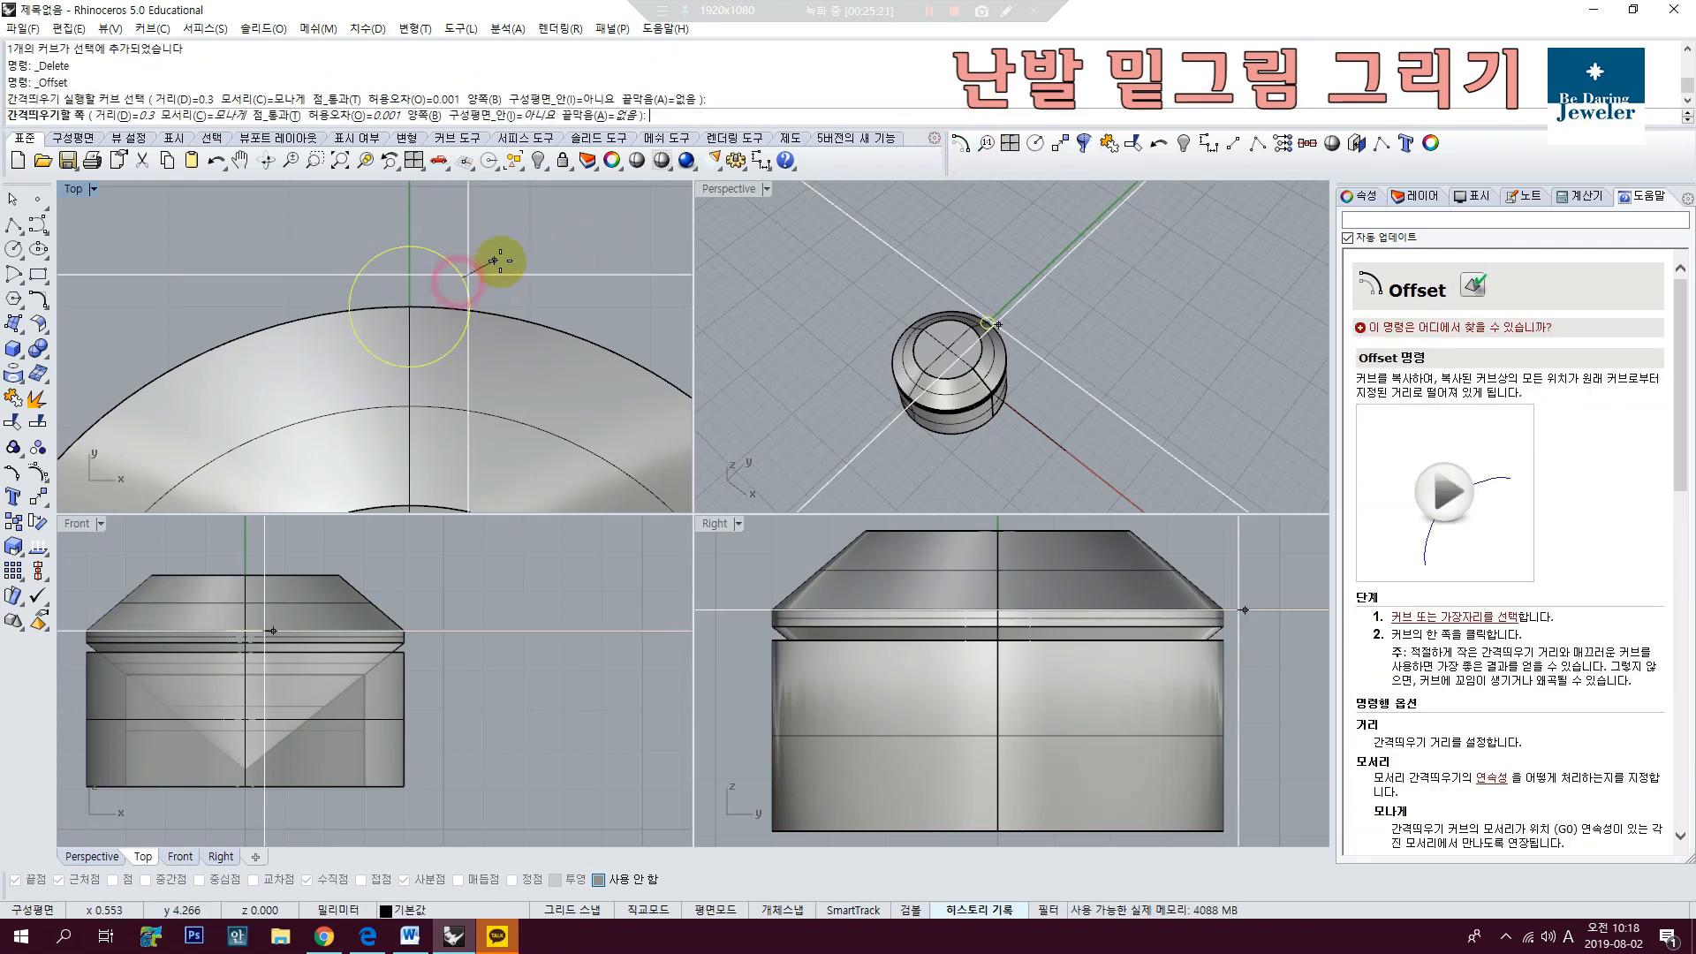
text(.4)
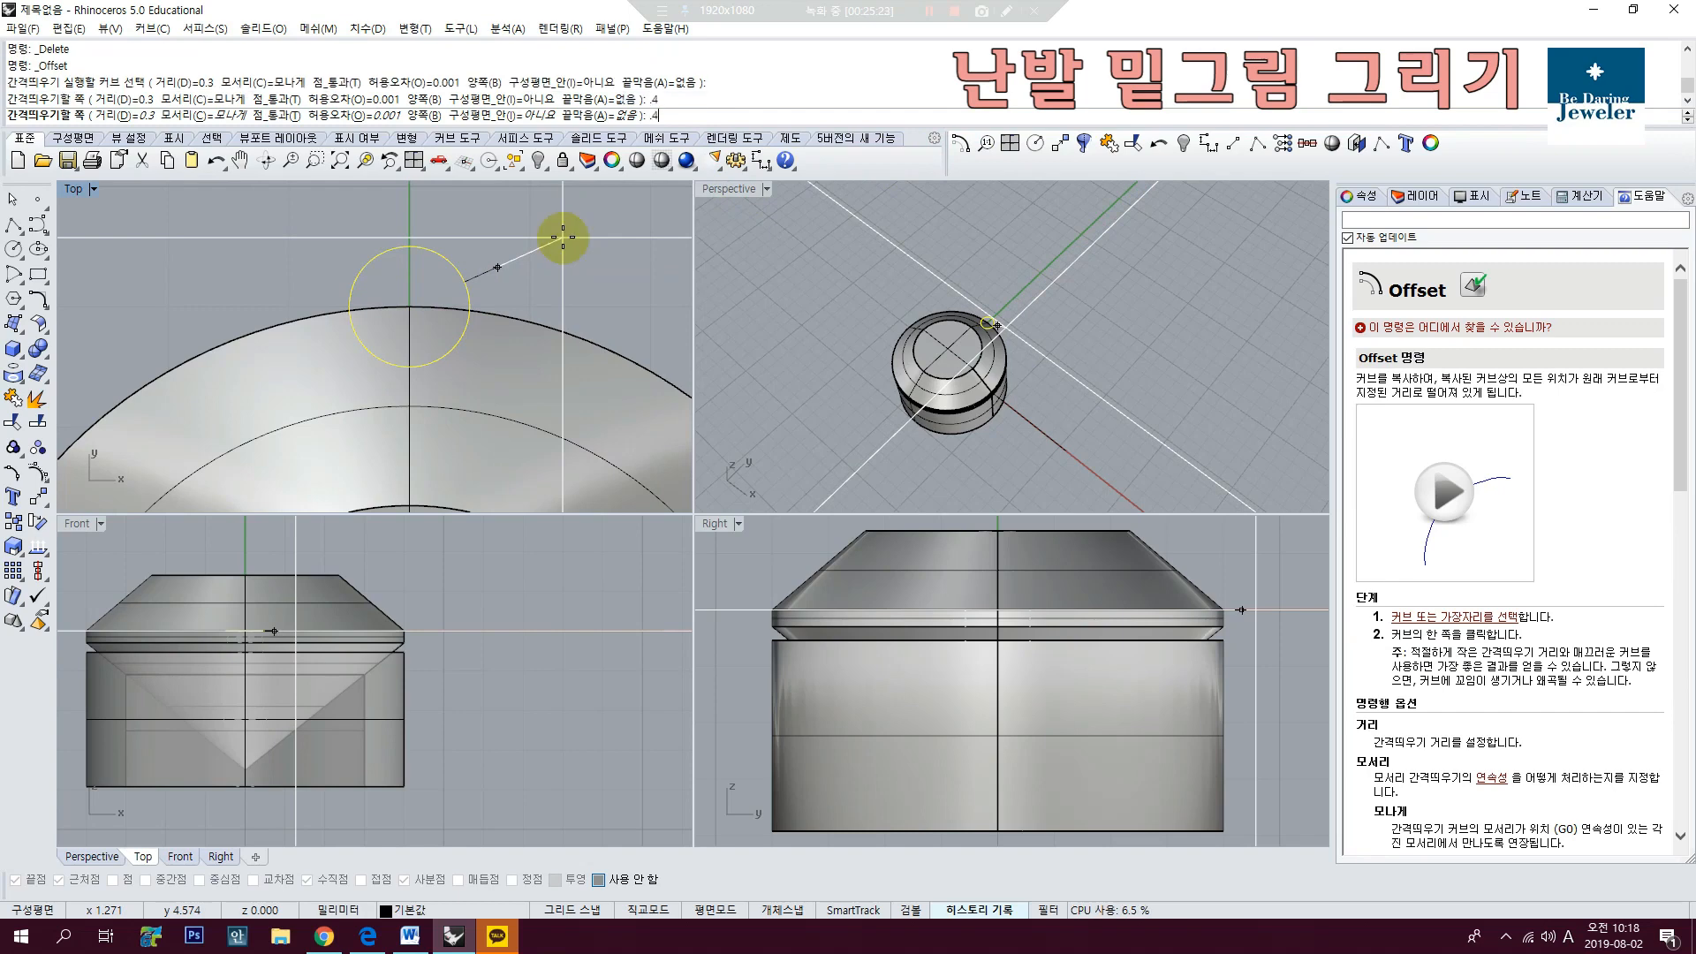
key(Return)
click(561, 239)
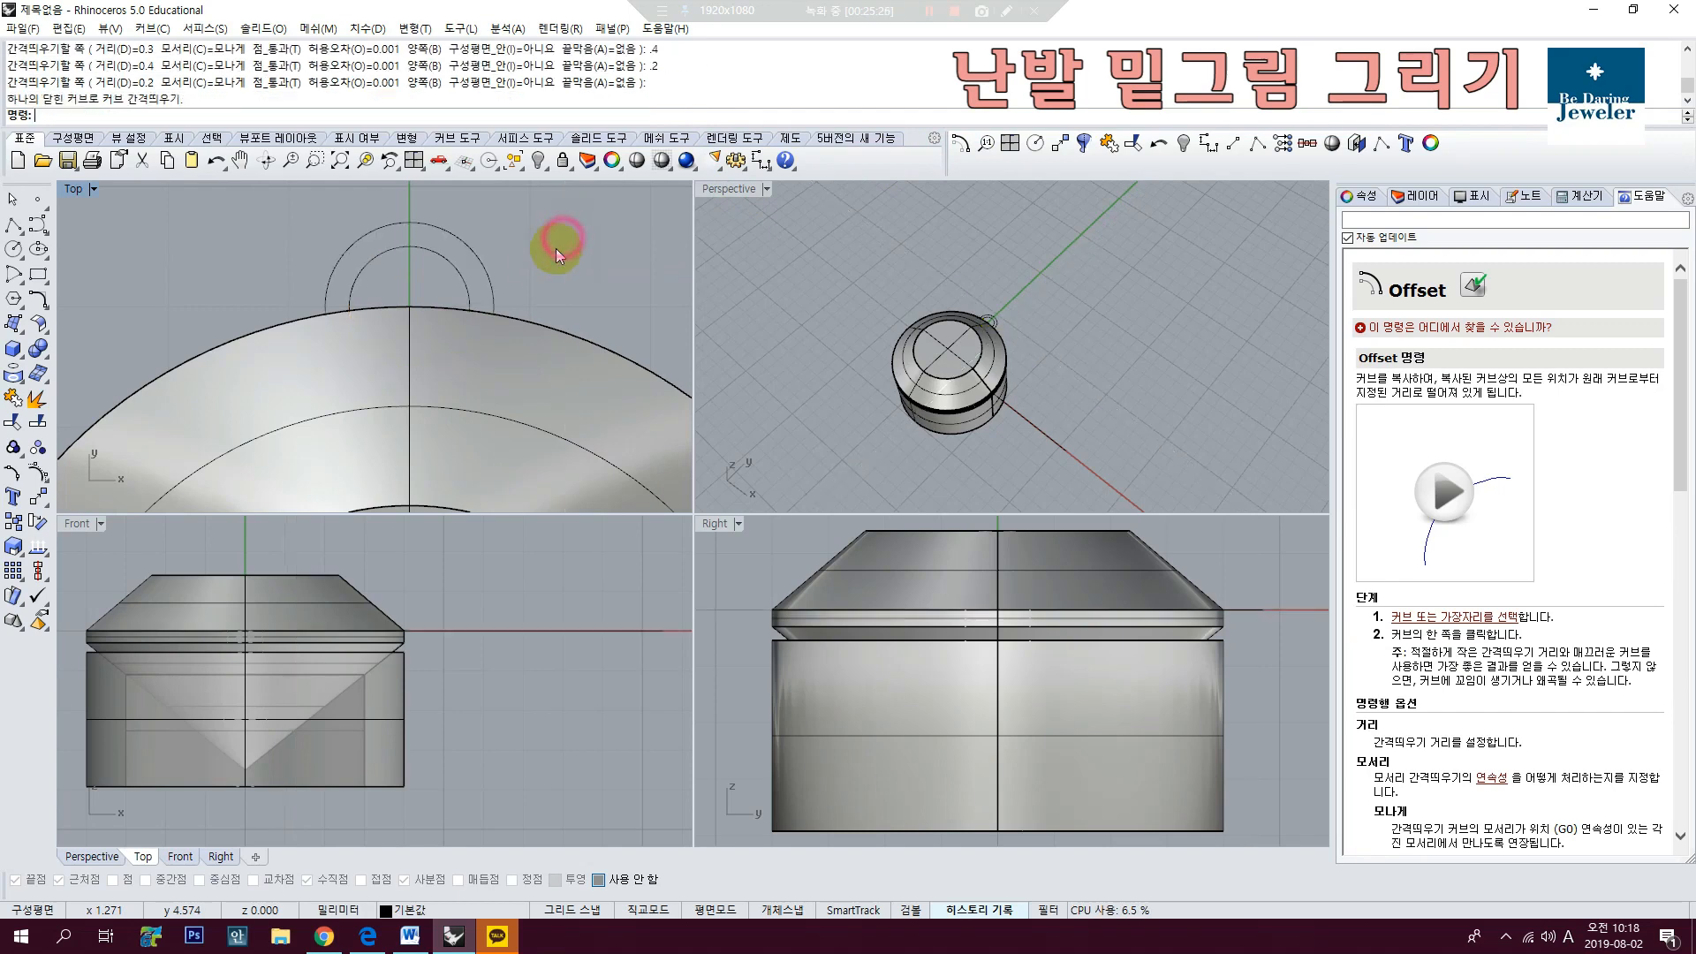
Step: Delete the inner 1 mm prong circle in the Top view, keeping only its 0.2 mm offset
scroll(500, 279, down, 8)
click(491, 283)
scroll(491, 287, down, 6)
scroll(491, 287, down, 5)
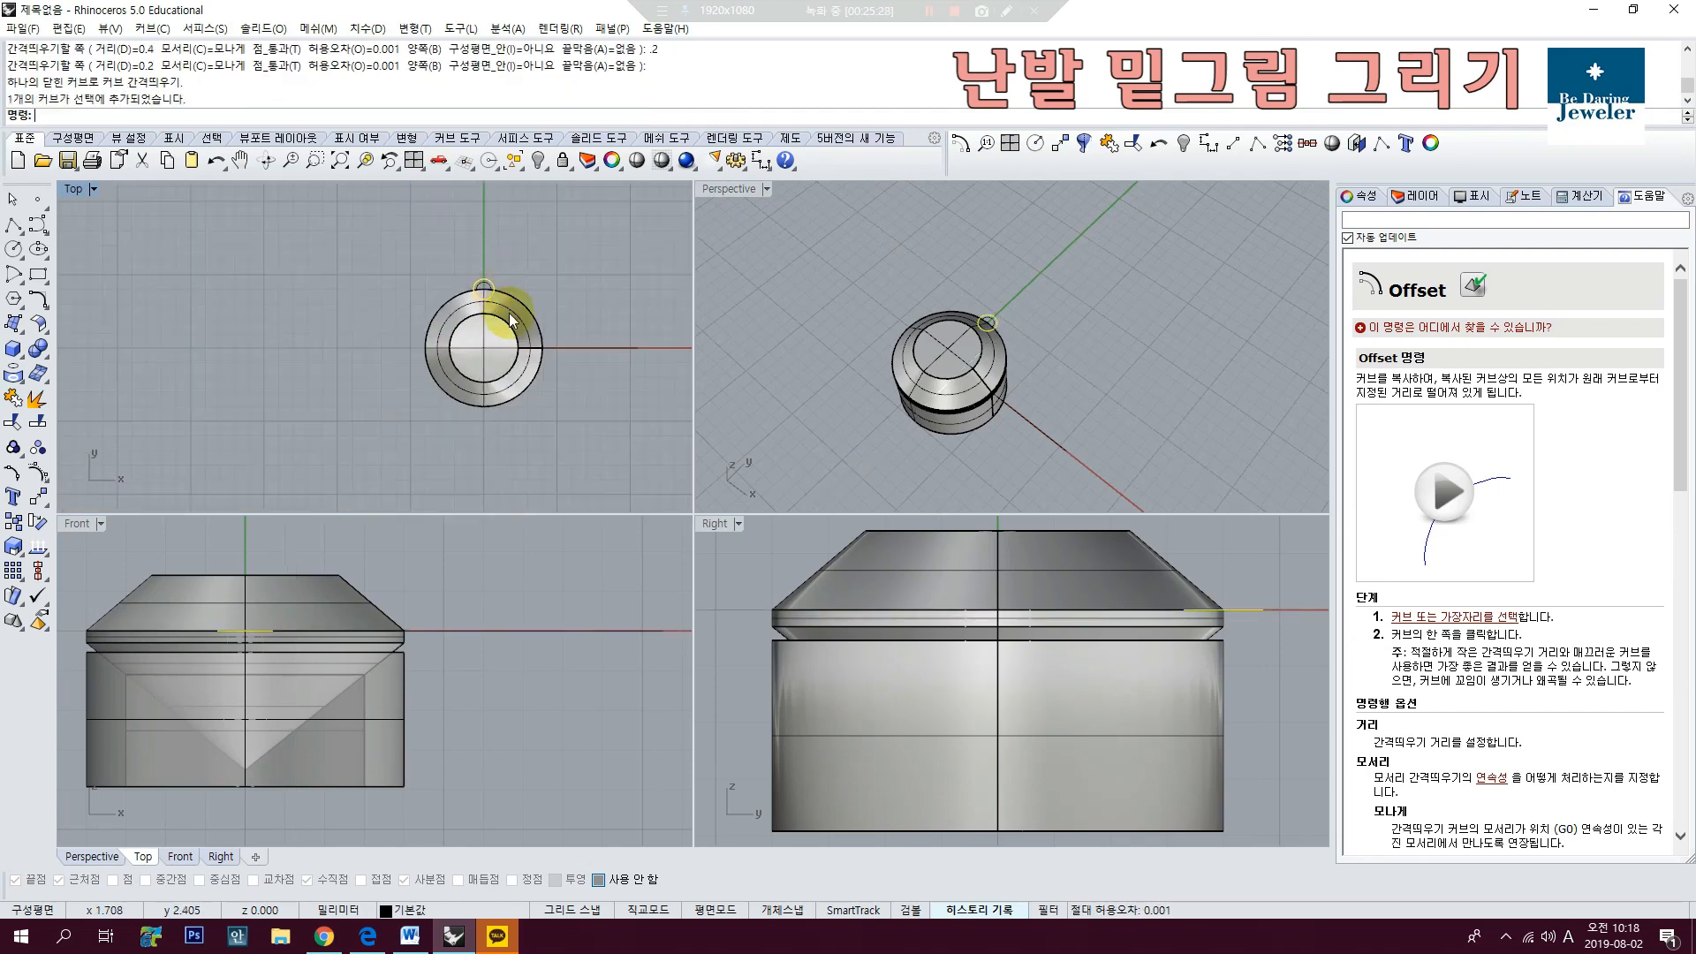
scroll(491, 285, up, 11)
click(492, 284)
key(Delete)
scroll(495, 291, down, 8)
scroll(496, 281, up, 6)
Step: Create a 1.4 mm sphere by diameter in the Top view, between the remaining prong circle's opposite quadrant points on the stone's edge
click(497, 278)
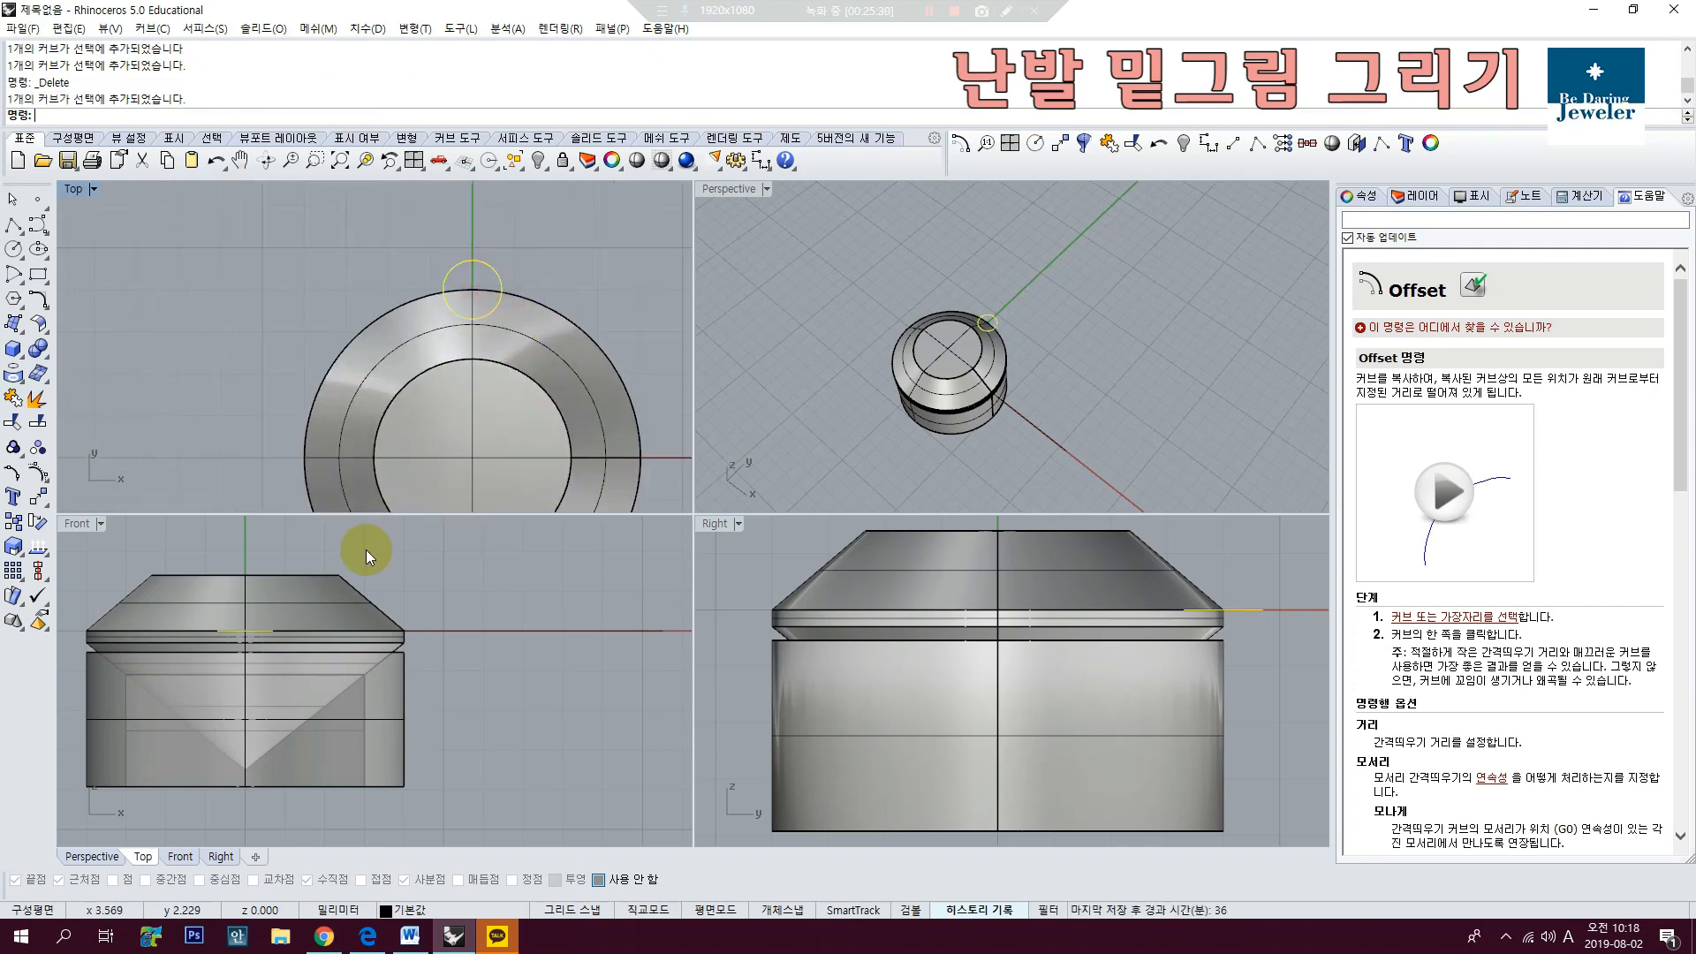
click(30, 365)
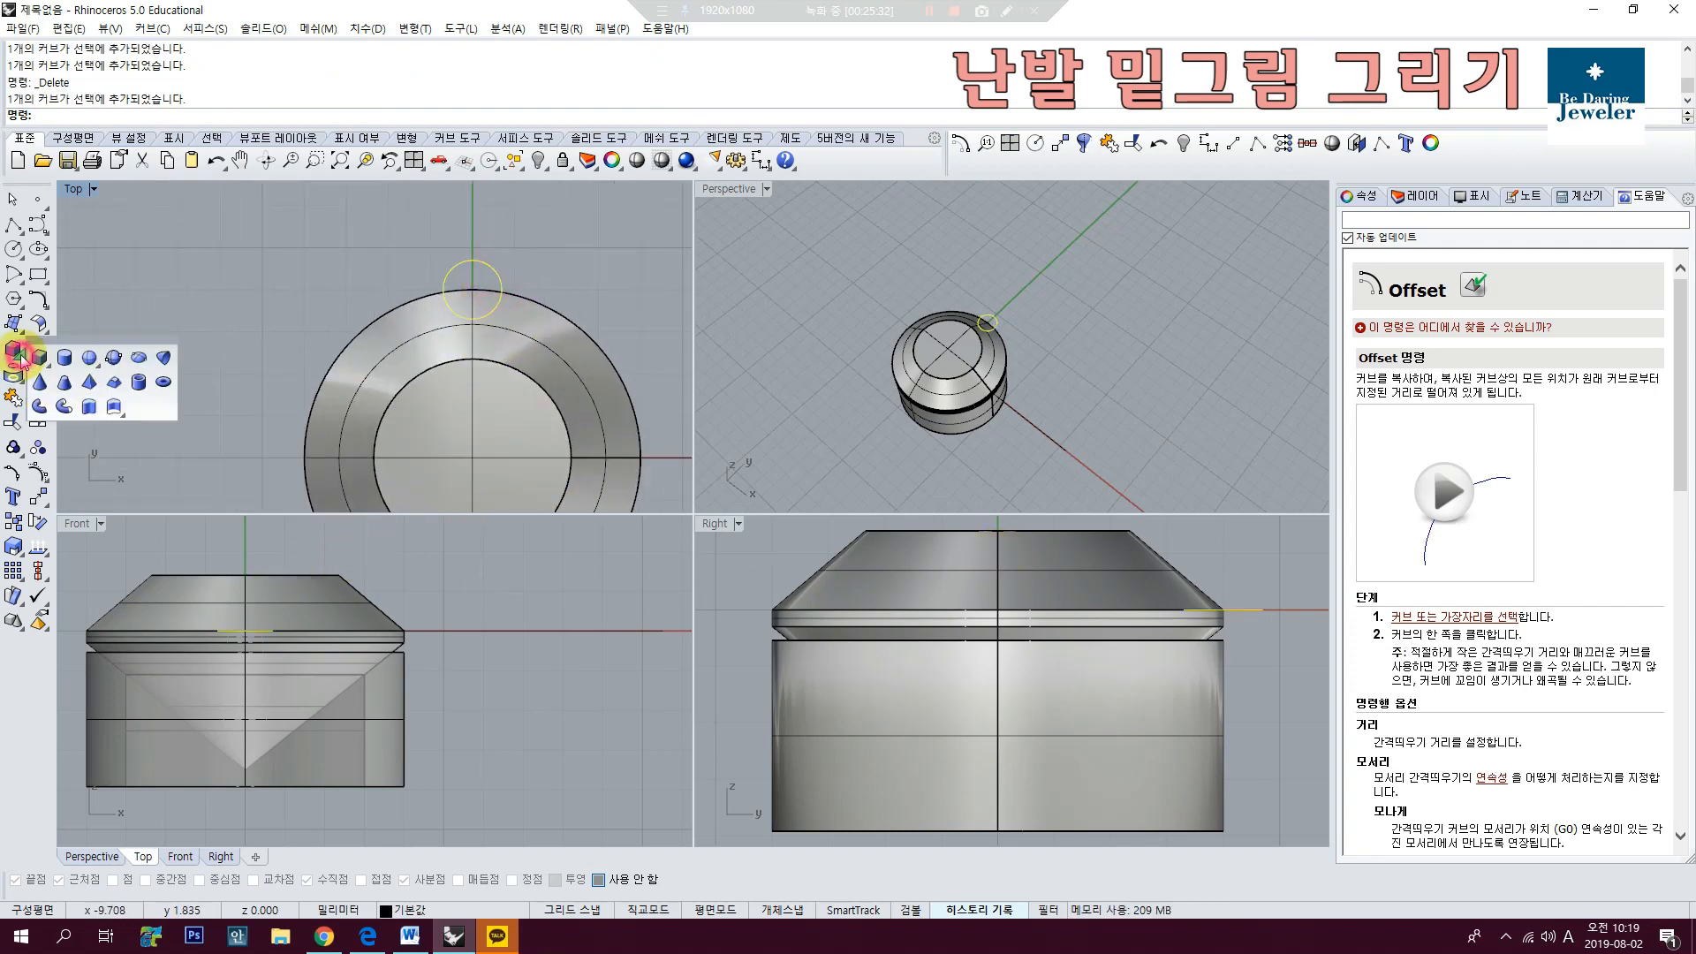
click(106, 353)
scroll(406, 281, up, 3)
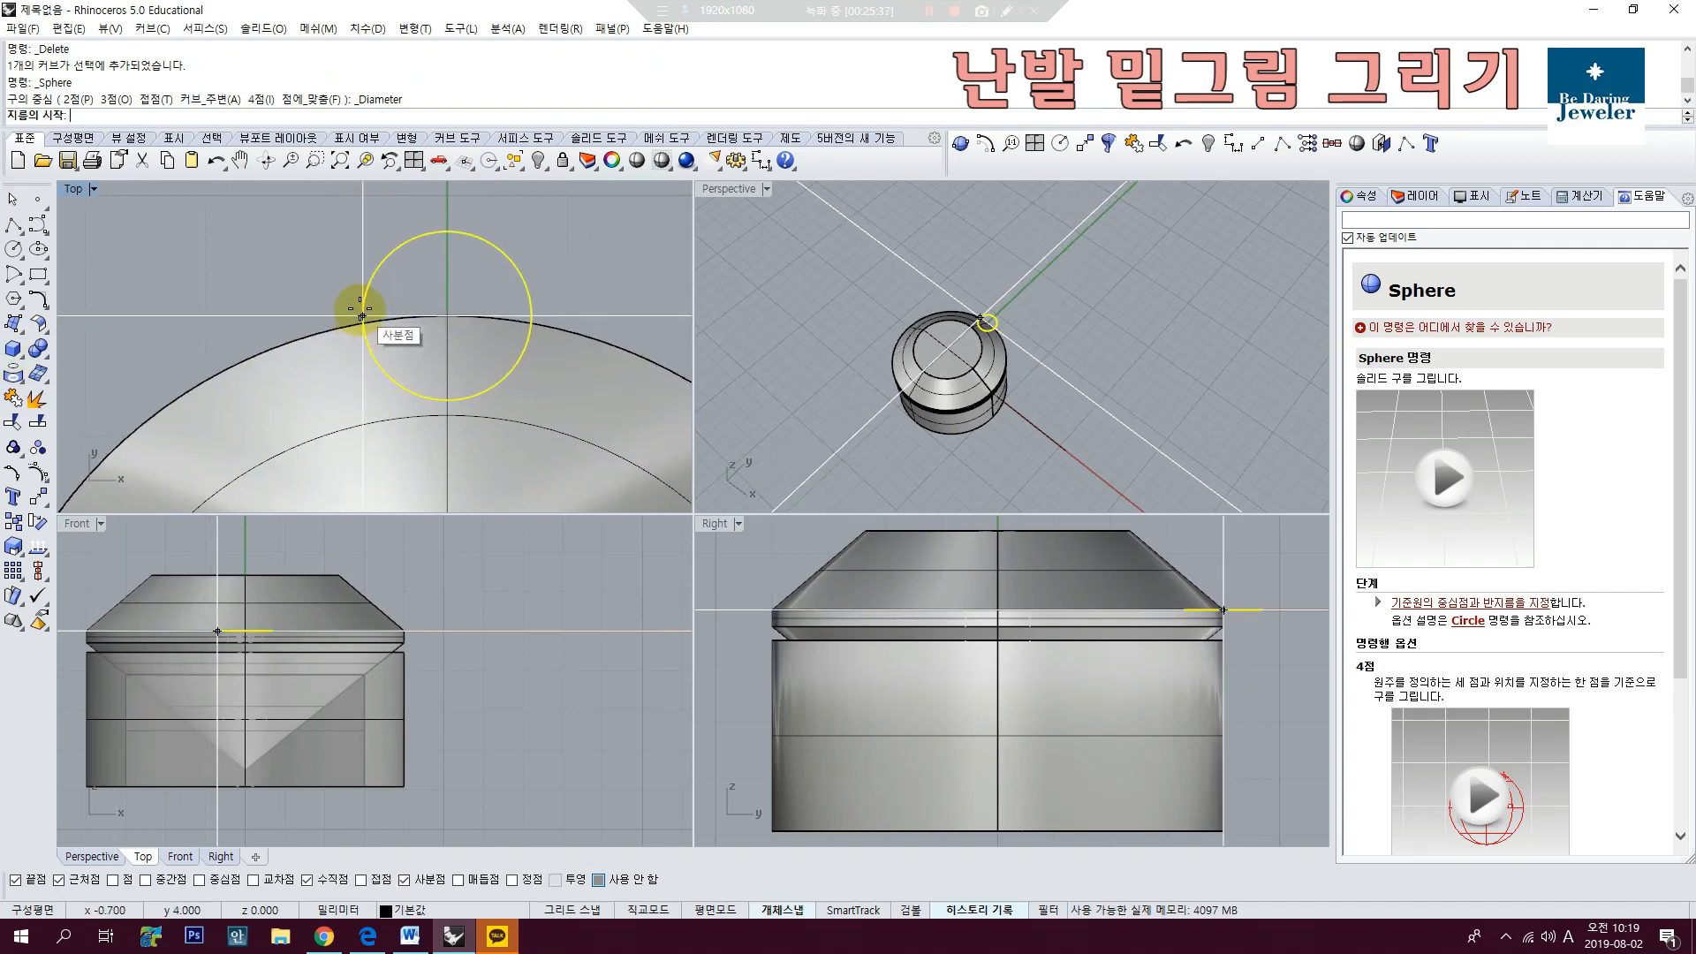
click(363, 315)
click(531, 314)
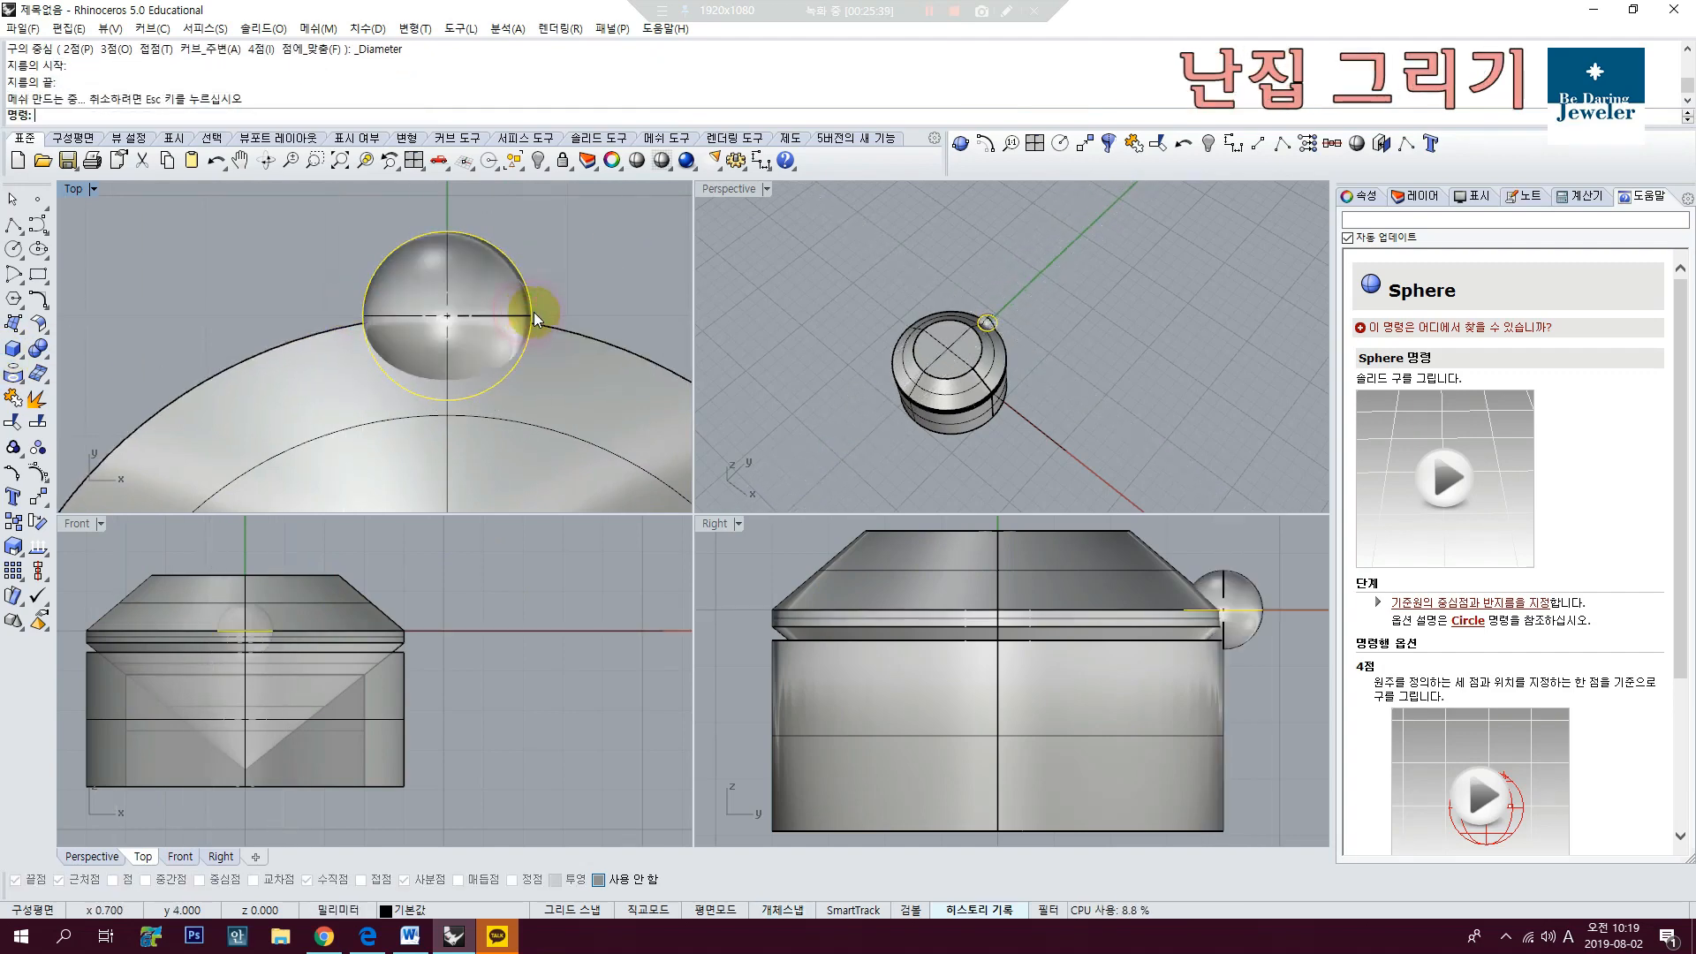
Step: Move the sphere straight up in the Right view so its underside sits against the stone's sloping crown
click(1238, 605)
click(1245, 596)
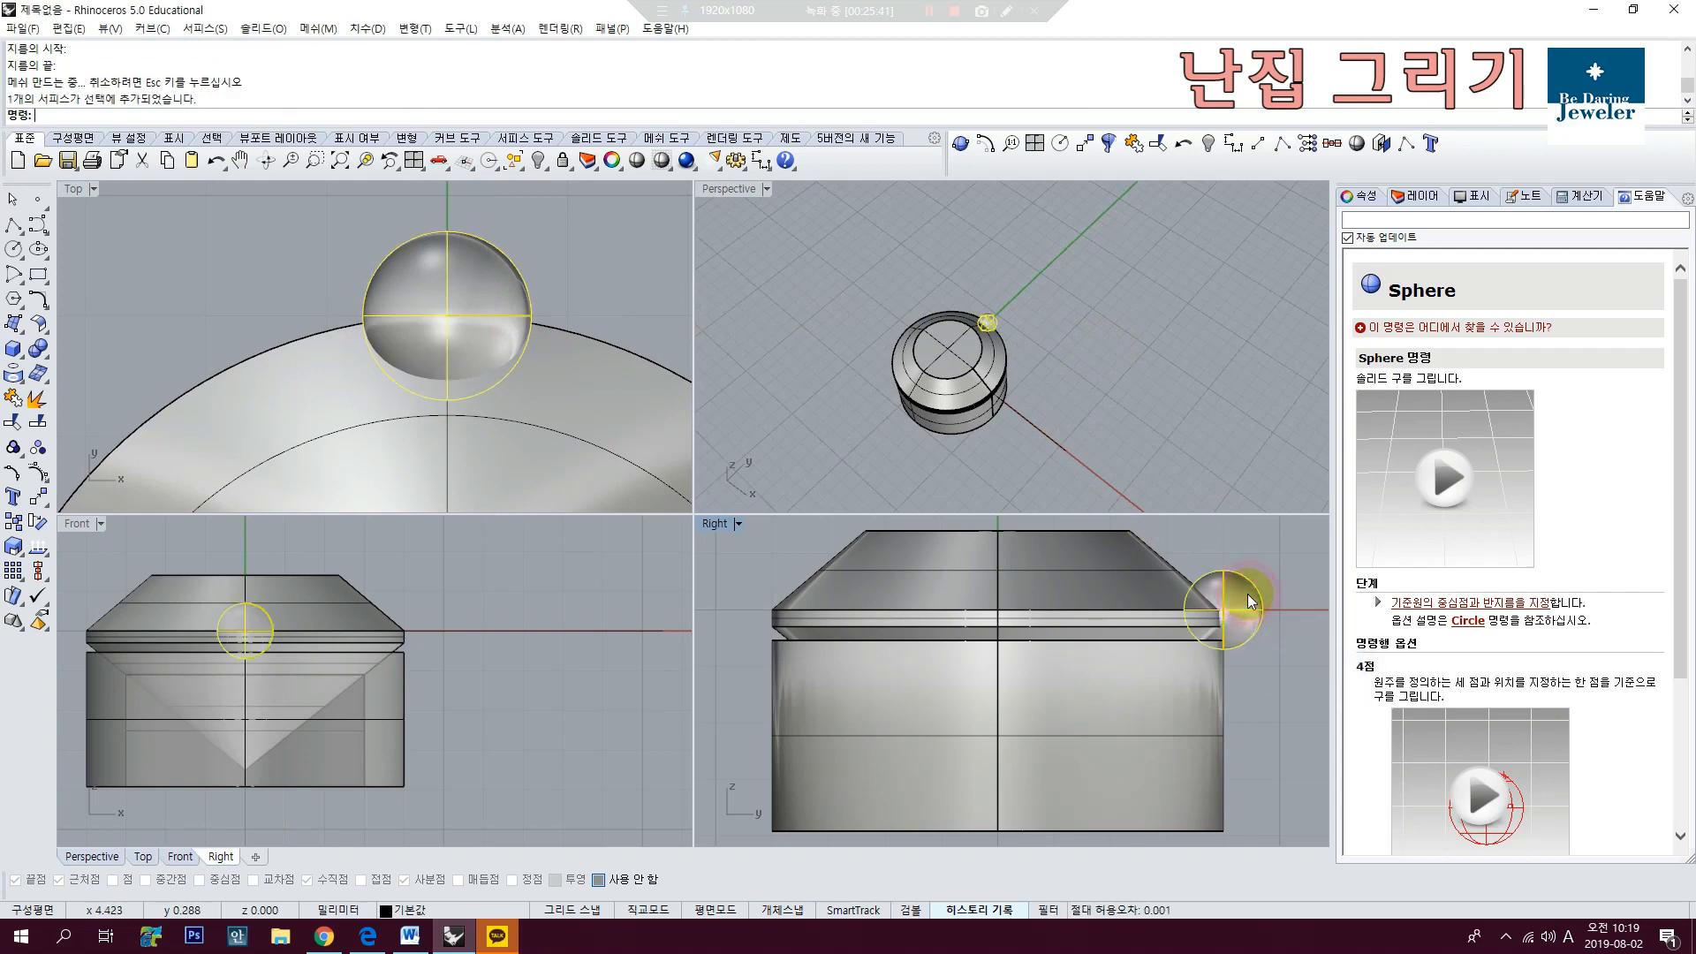
scroll(1247, 594, up, 6)
right_drag(1247, 593, 1135, 653)
text(MM)
key(Return)
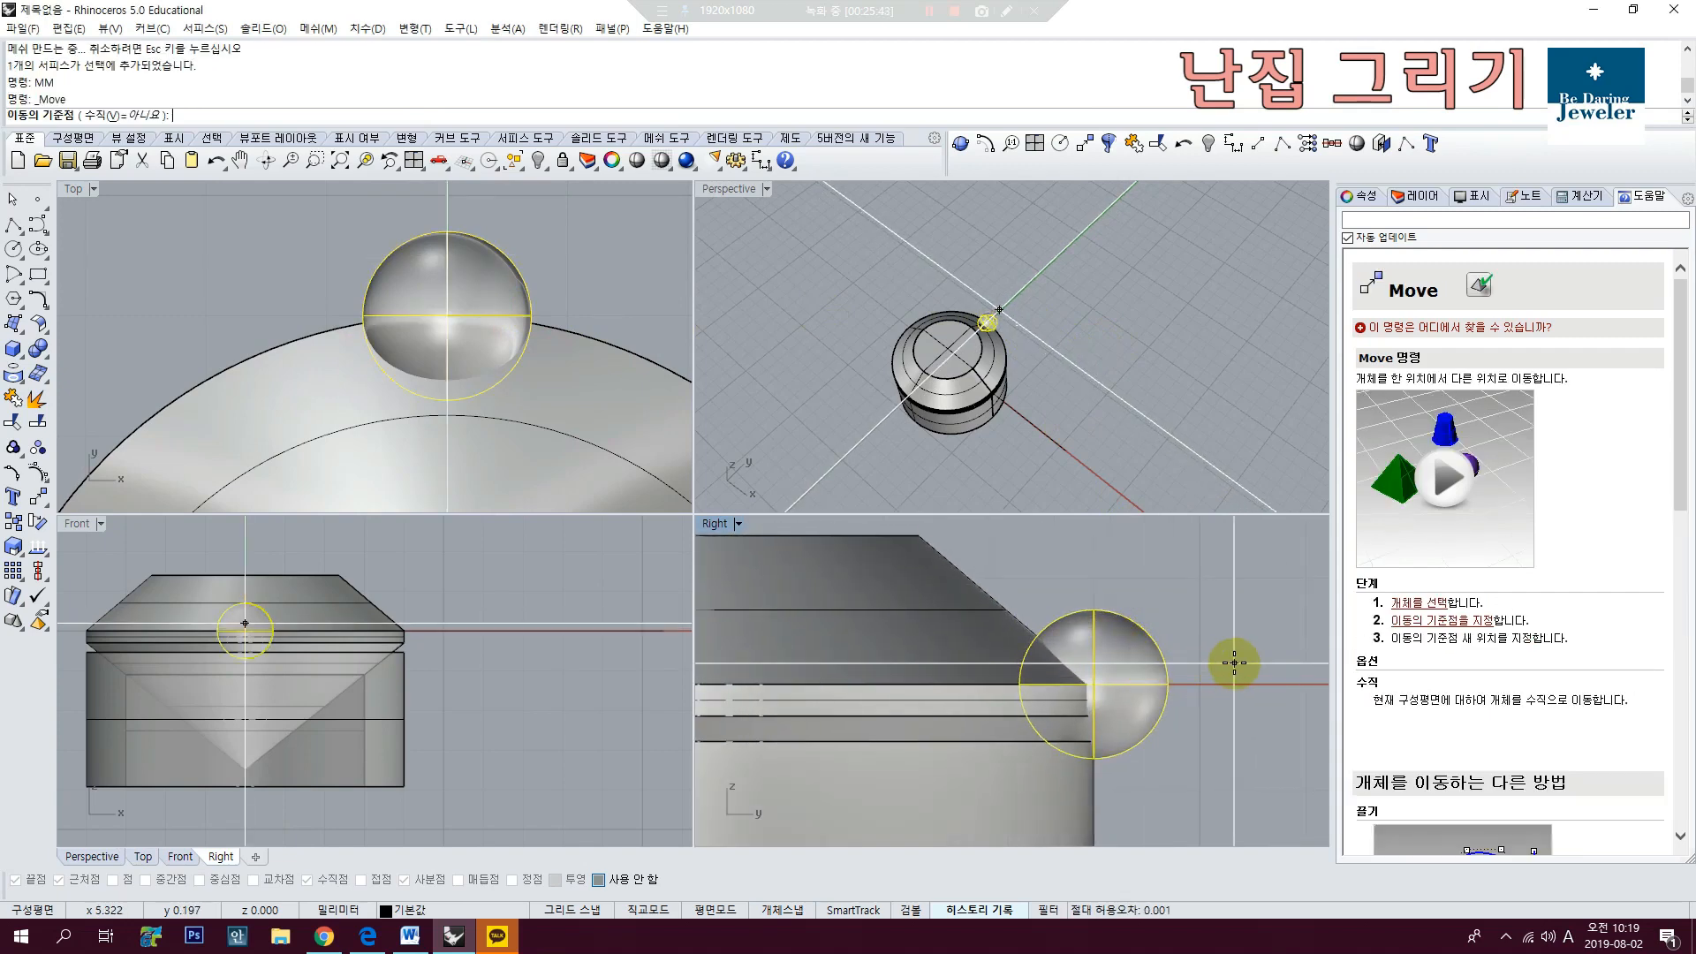
click(39, 497)
click(1238, 663)
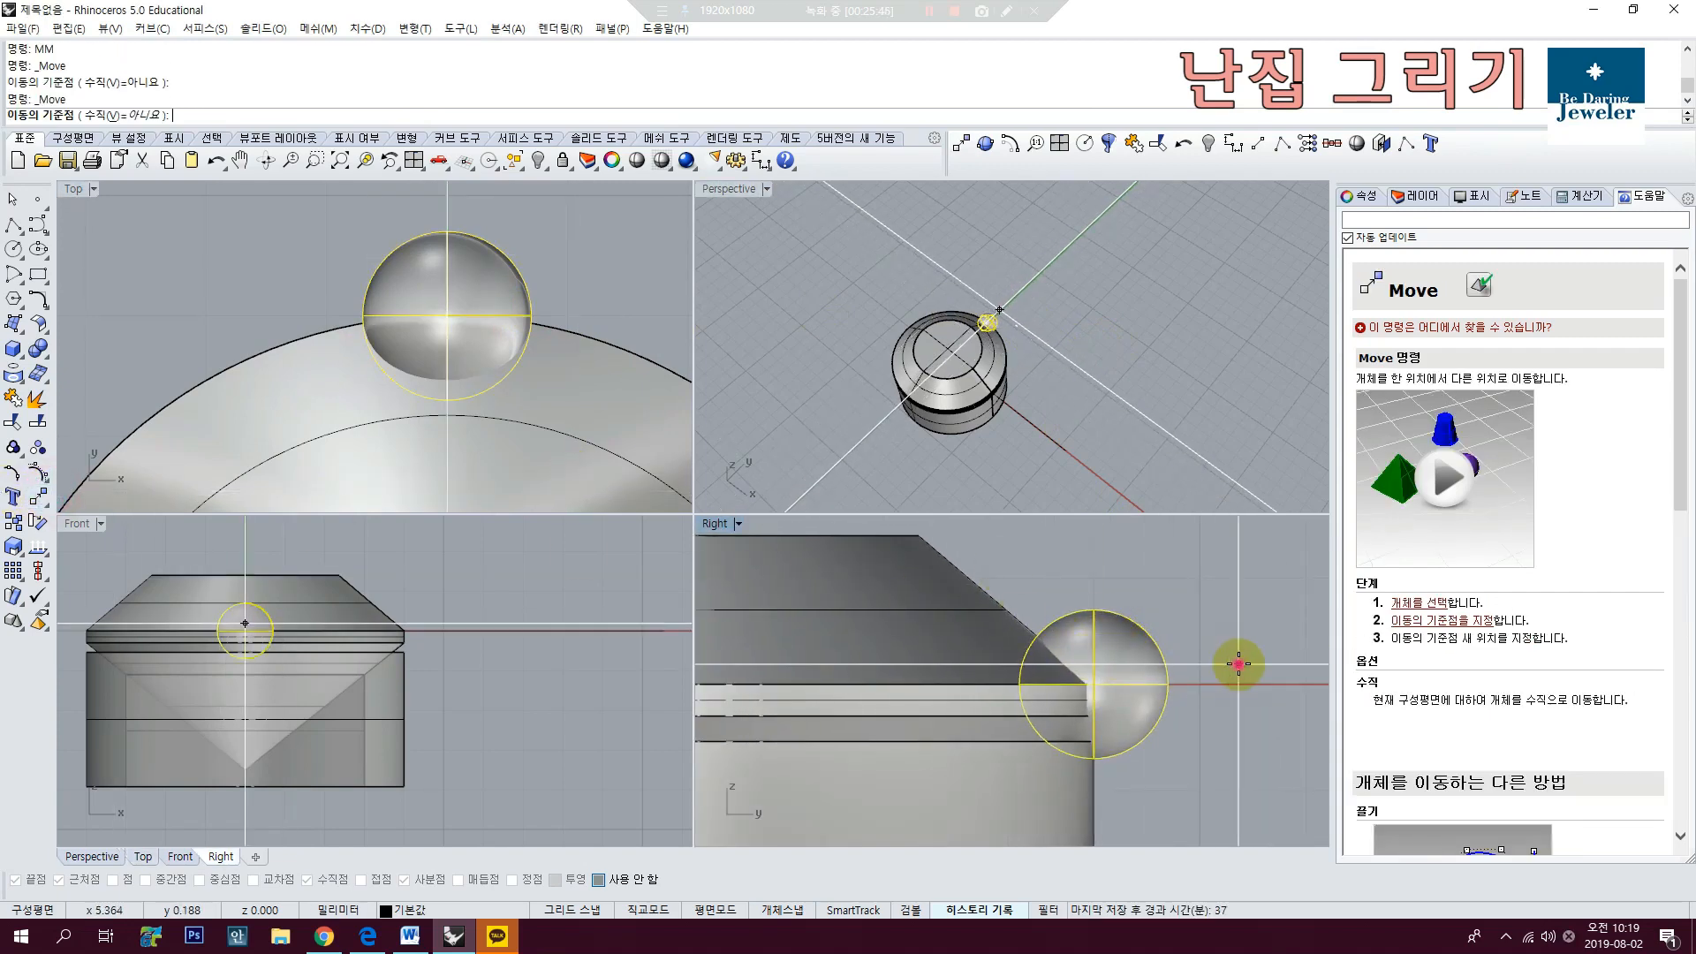
click(1232, 581)
Step: Hide the solid stone, leaving its outline curve, the setting ring and the sphere
scroll(287, 610, up, 4)
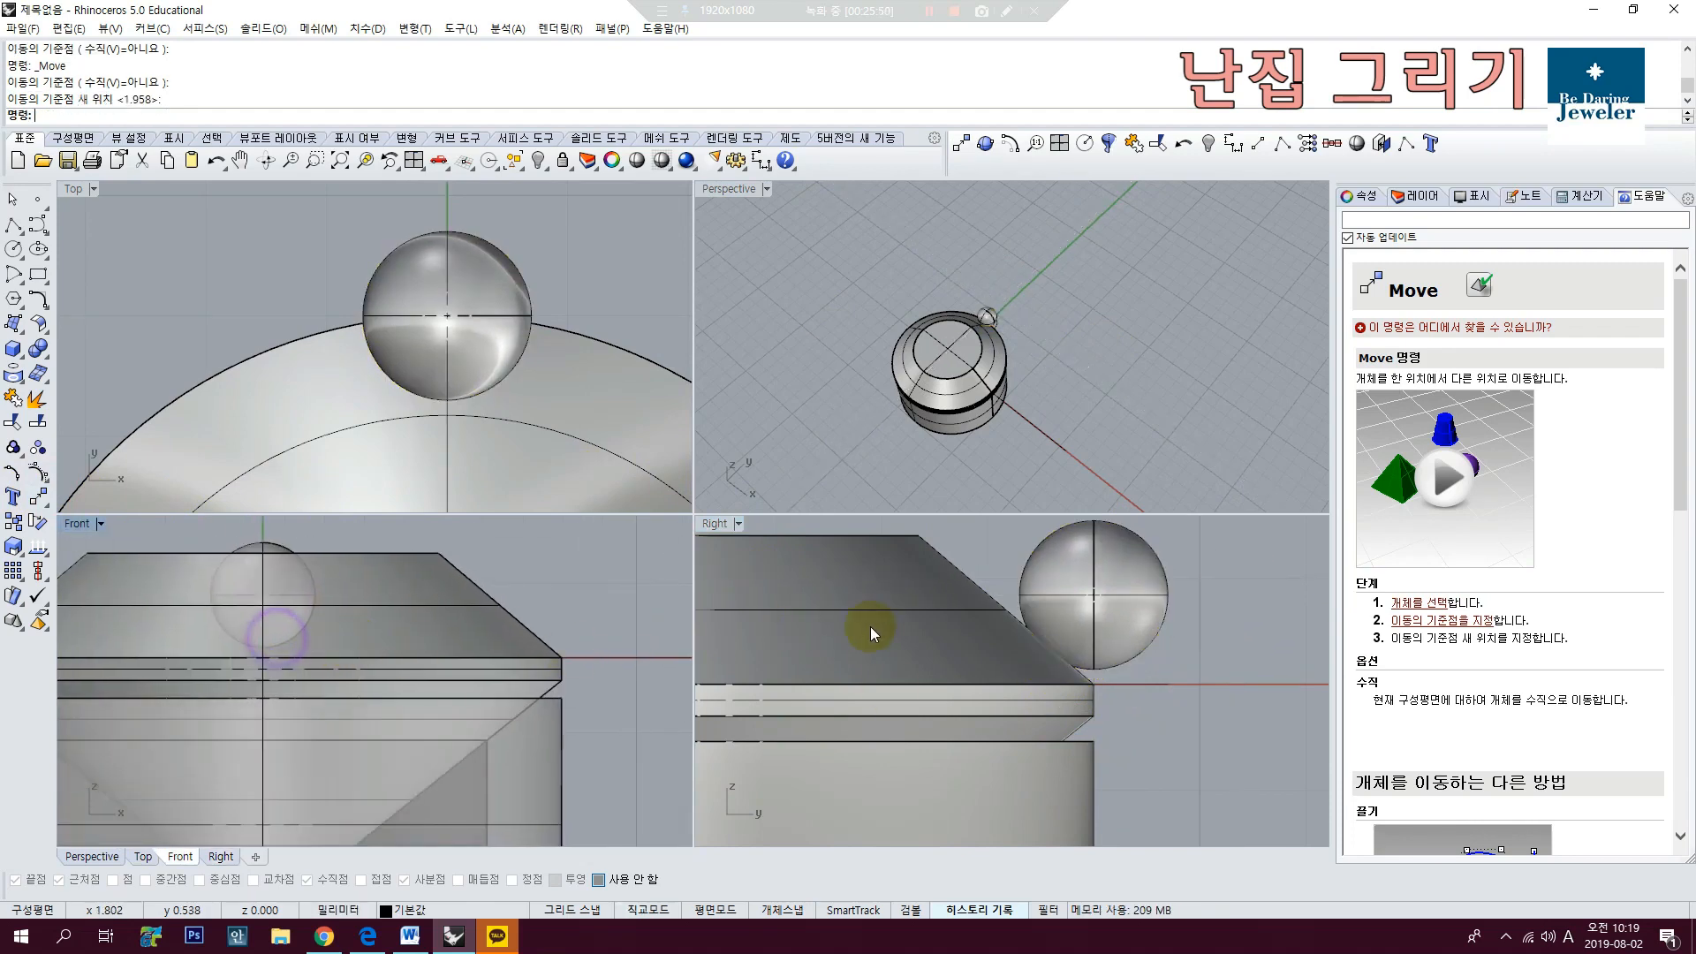
click(996, 656)
text(H)
key(Return)
text(H)
Step: Rotate the sphere 90° clockwise about origin 0 in the Top view, onto the X axis, and delete the prong circle left on the Y axis
click(1175, 616)
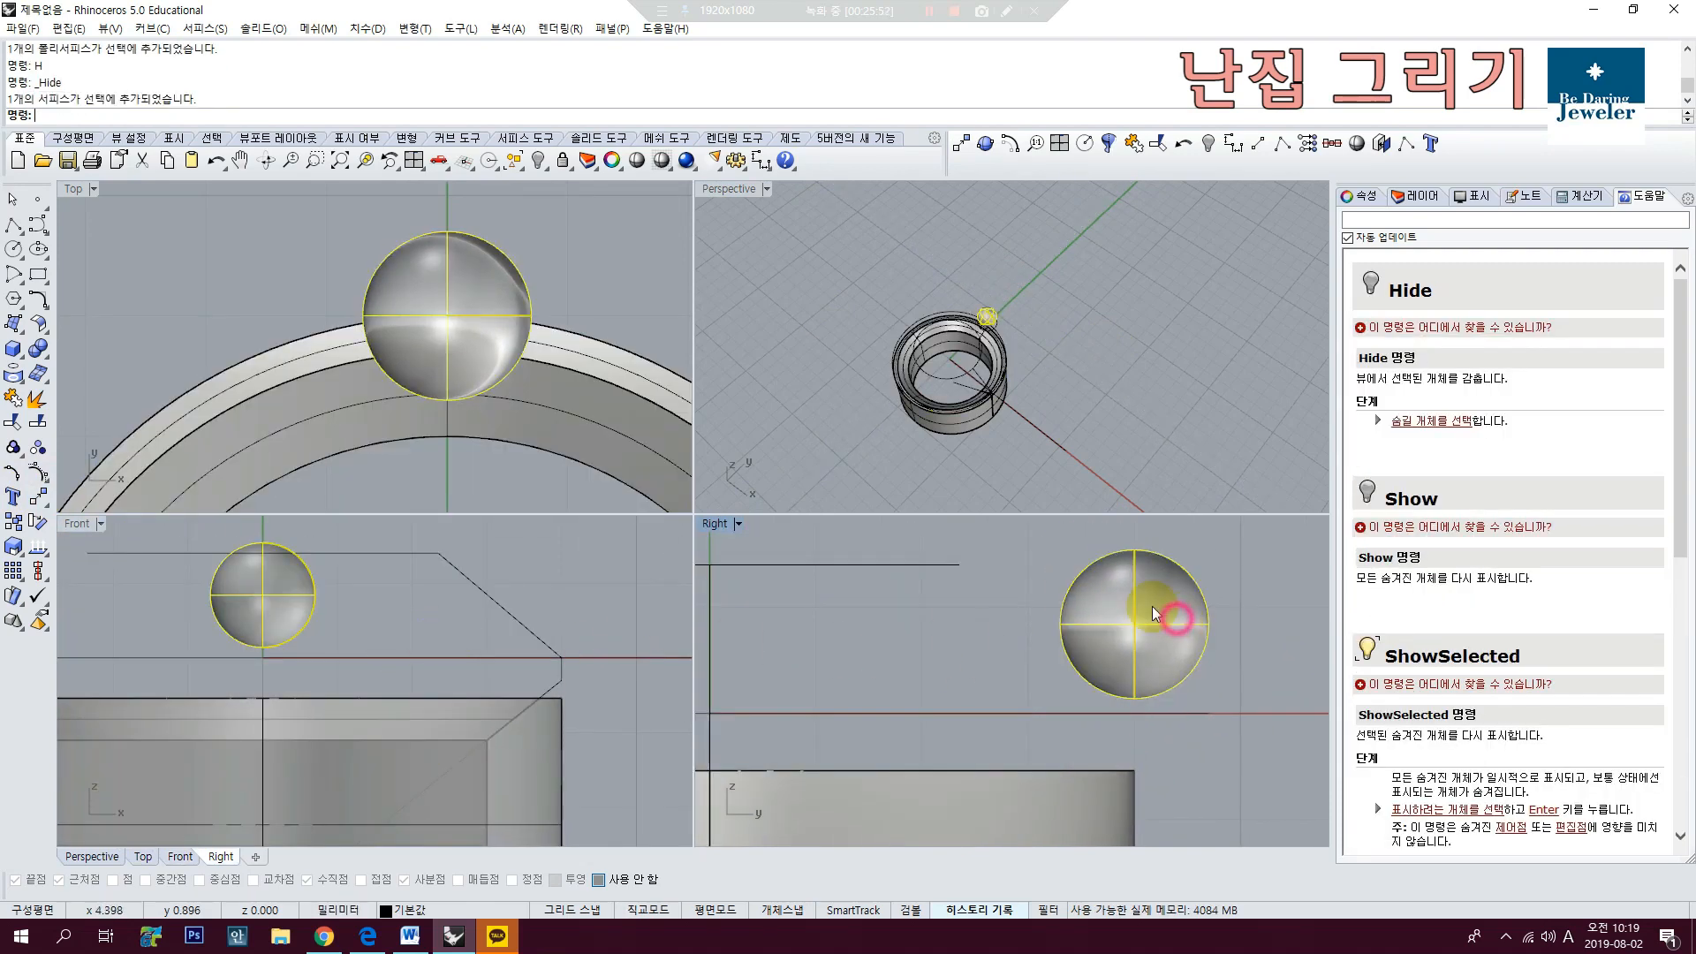
scroll(542, 371, down, 8)
right_drag(541, 371, 447, 372)
right_drag(465, 457, 447, 361)
click(339, 417)
click(409, 256)
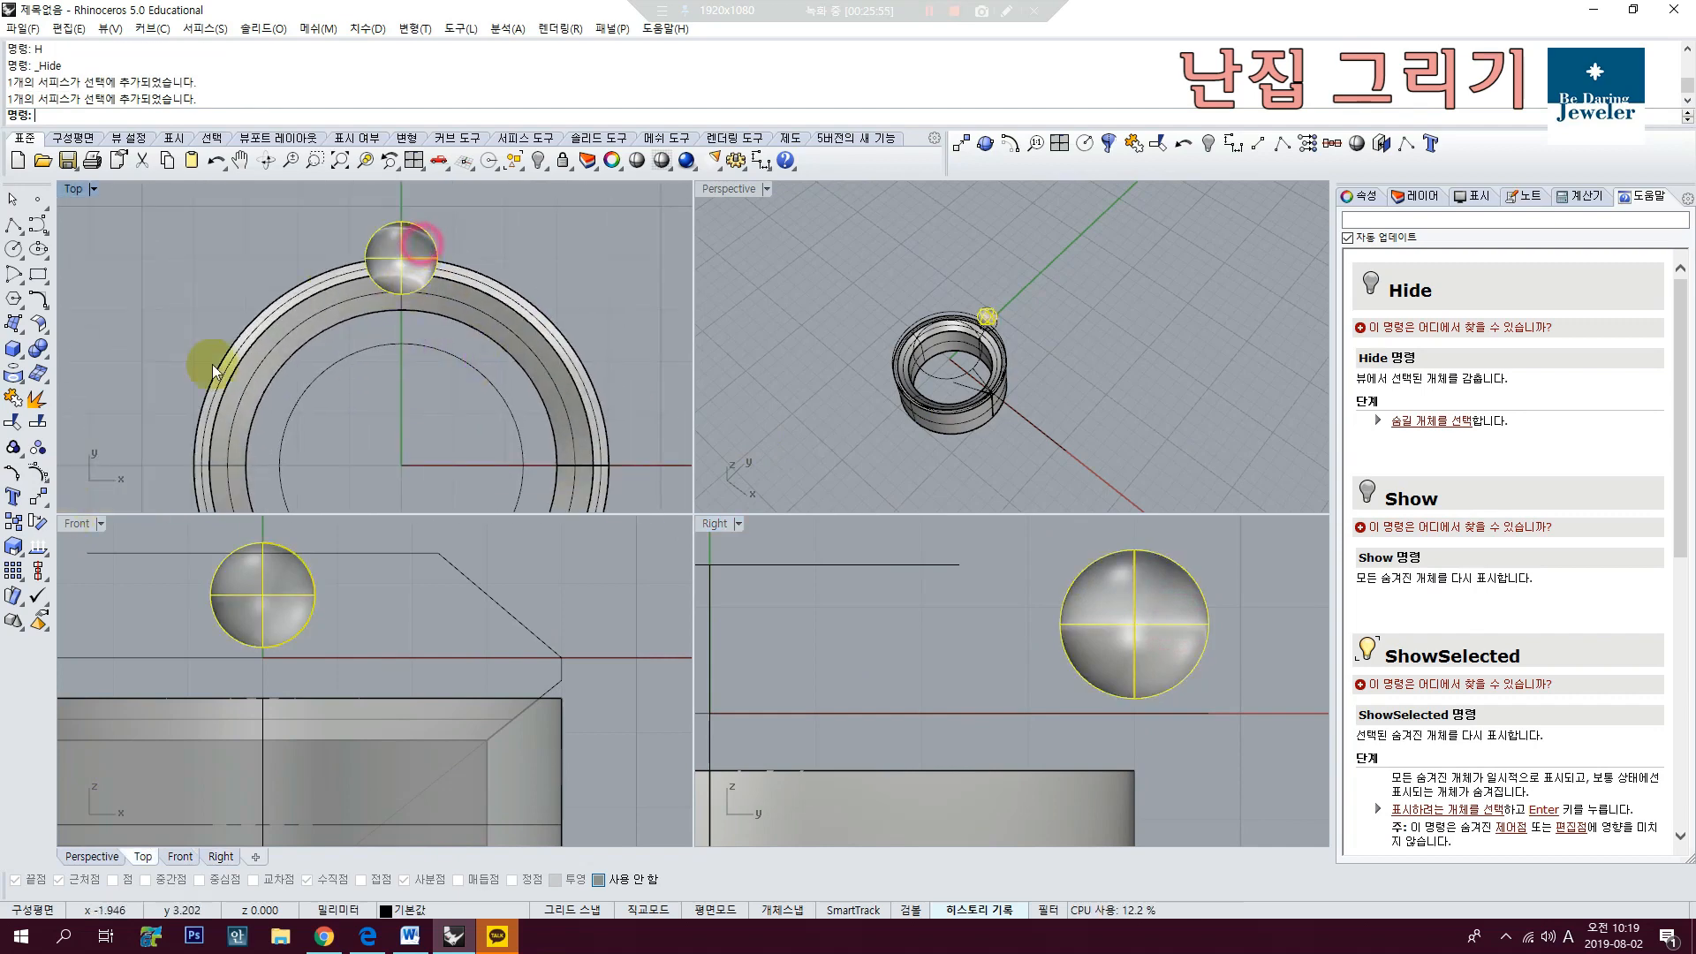
click(36, 521)
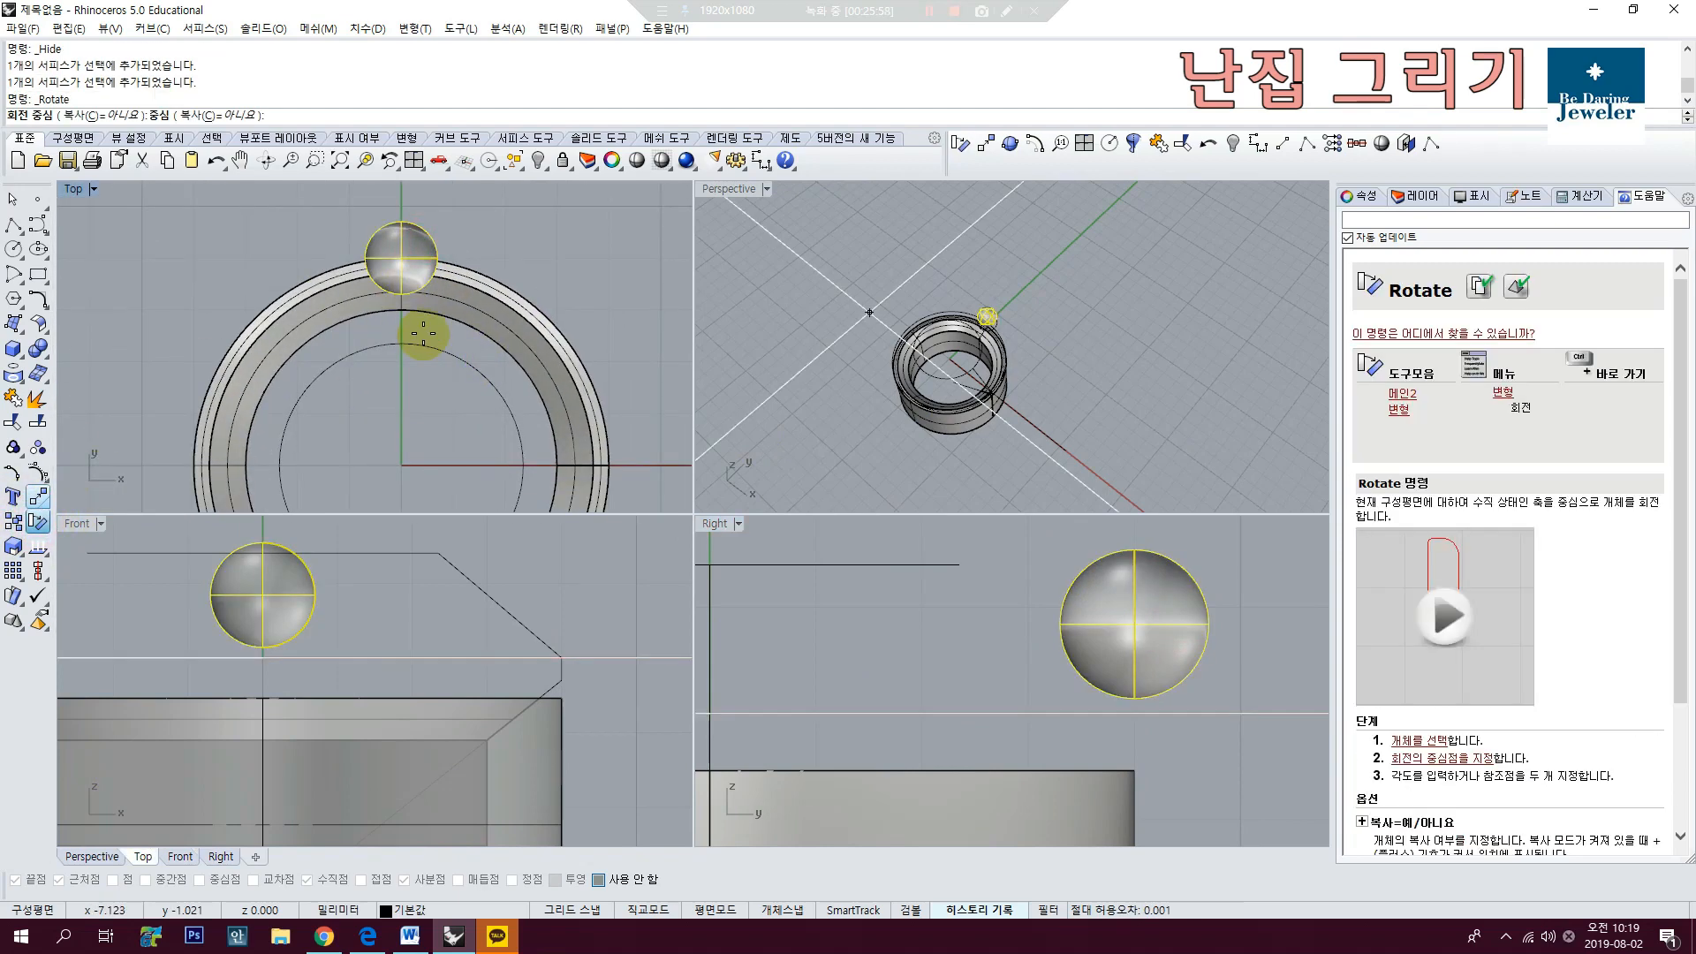
scroll(424, 265, down, 3)
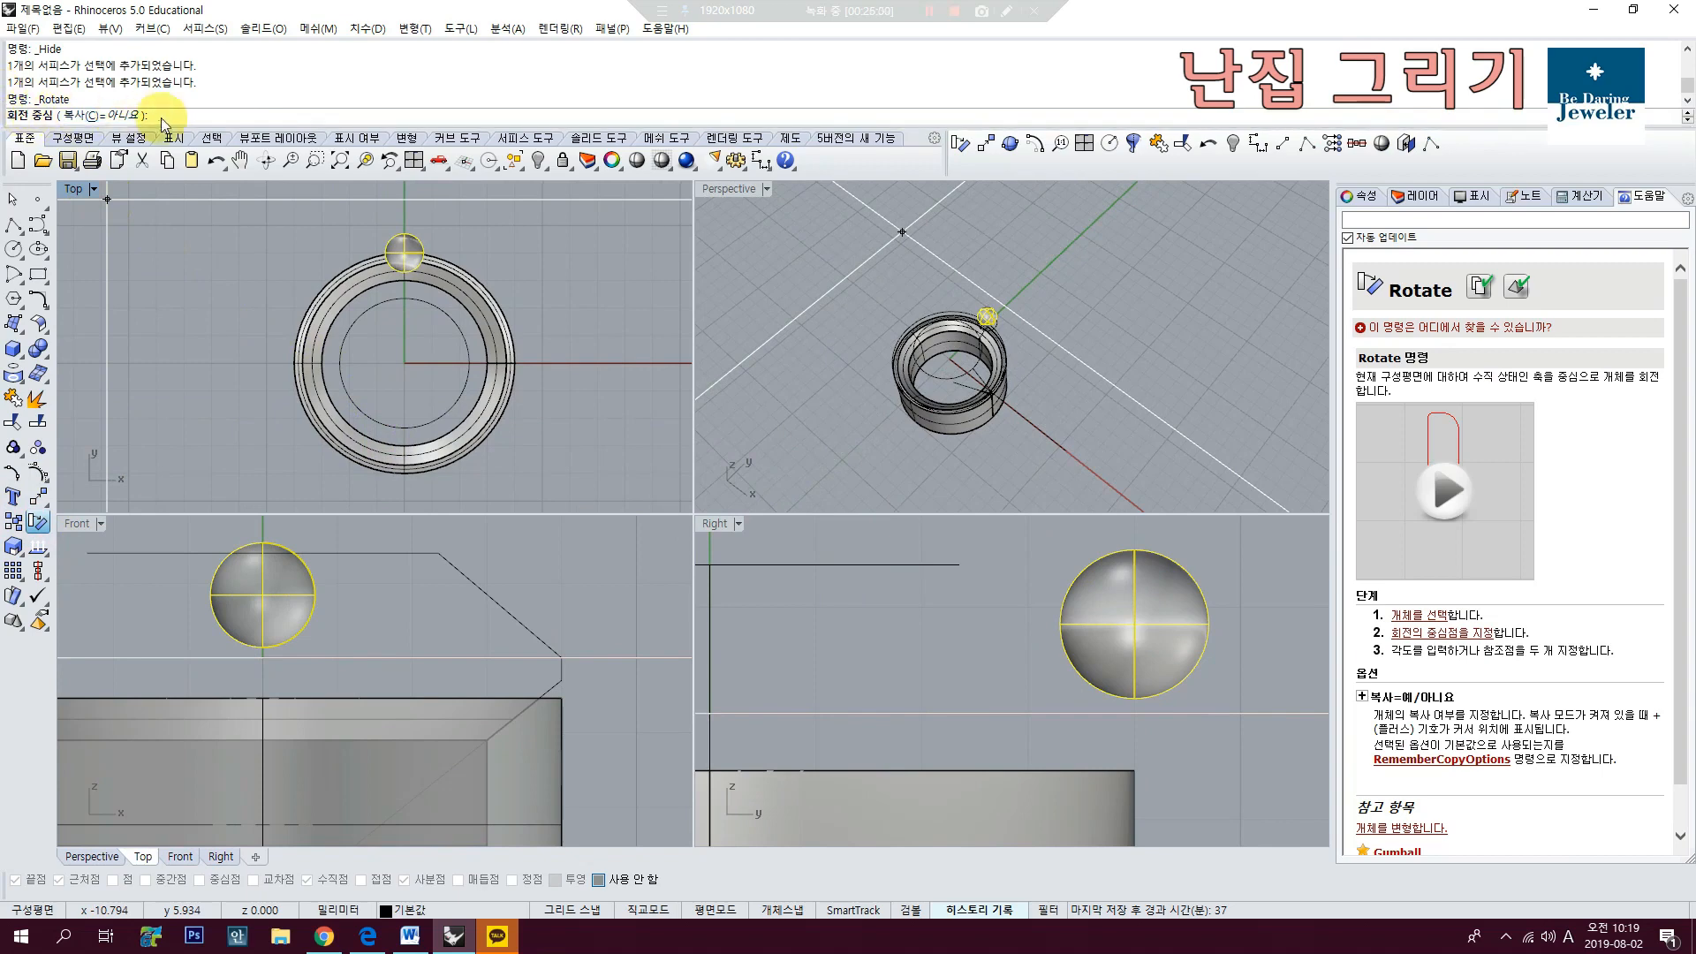
text(0)
key(Return)
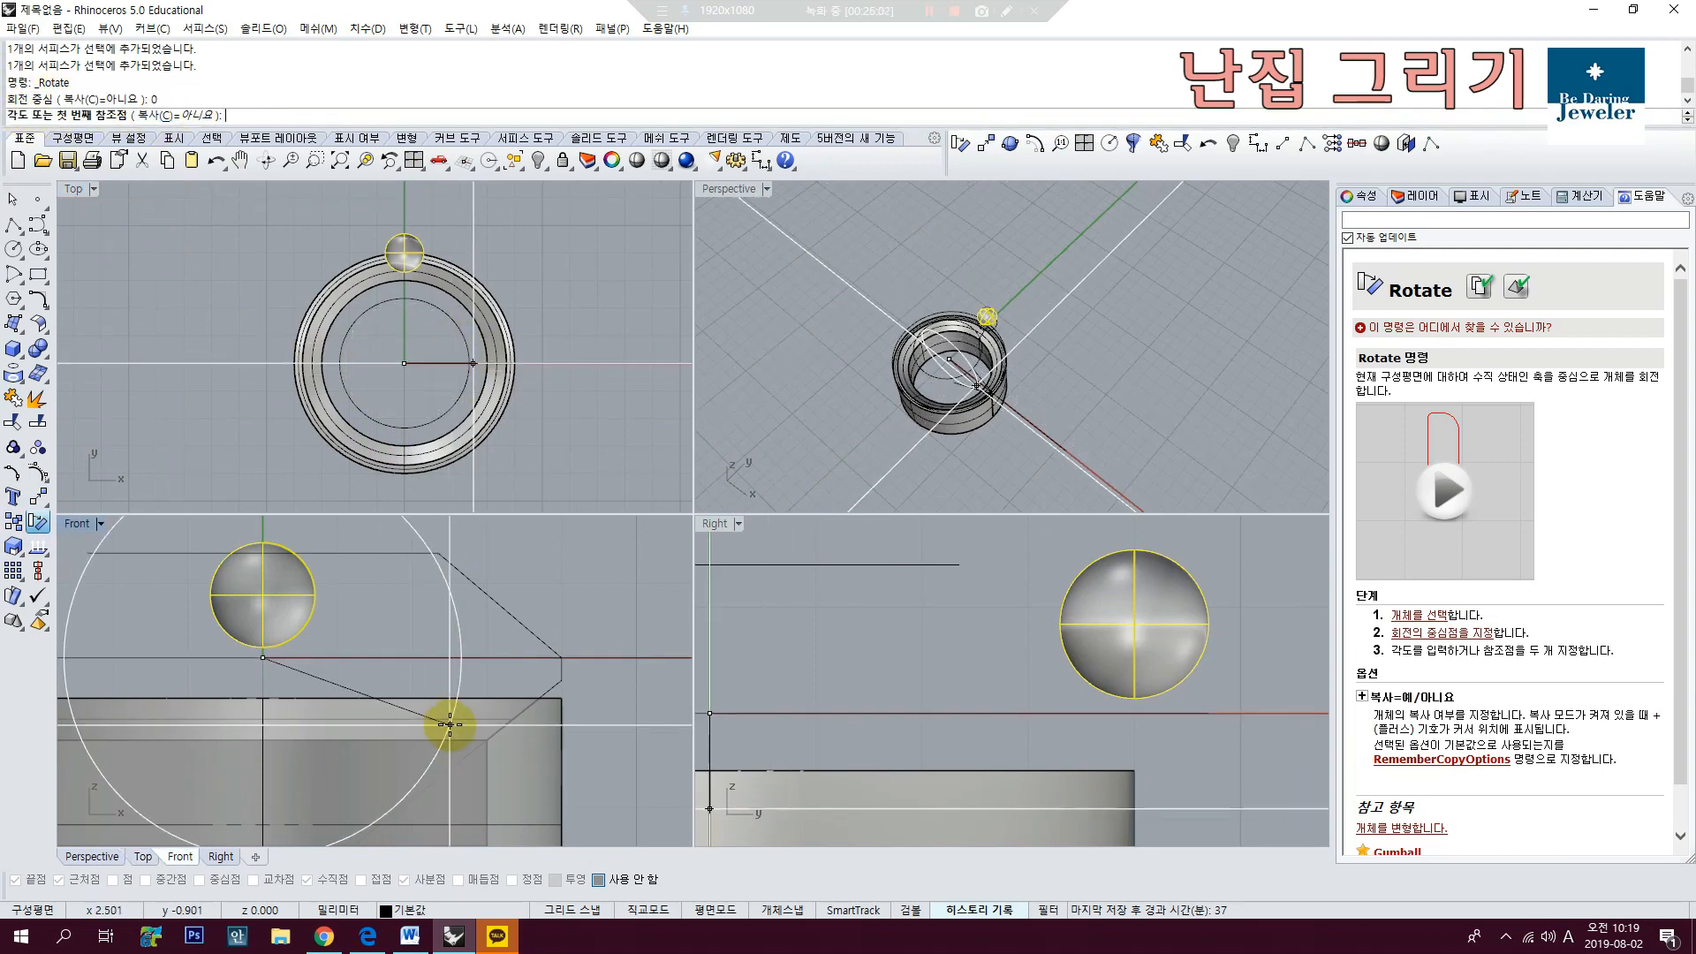
scroll(450, 725, down, 5)
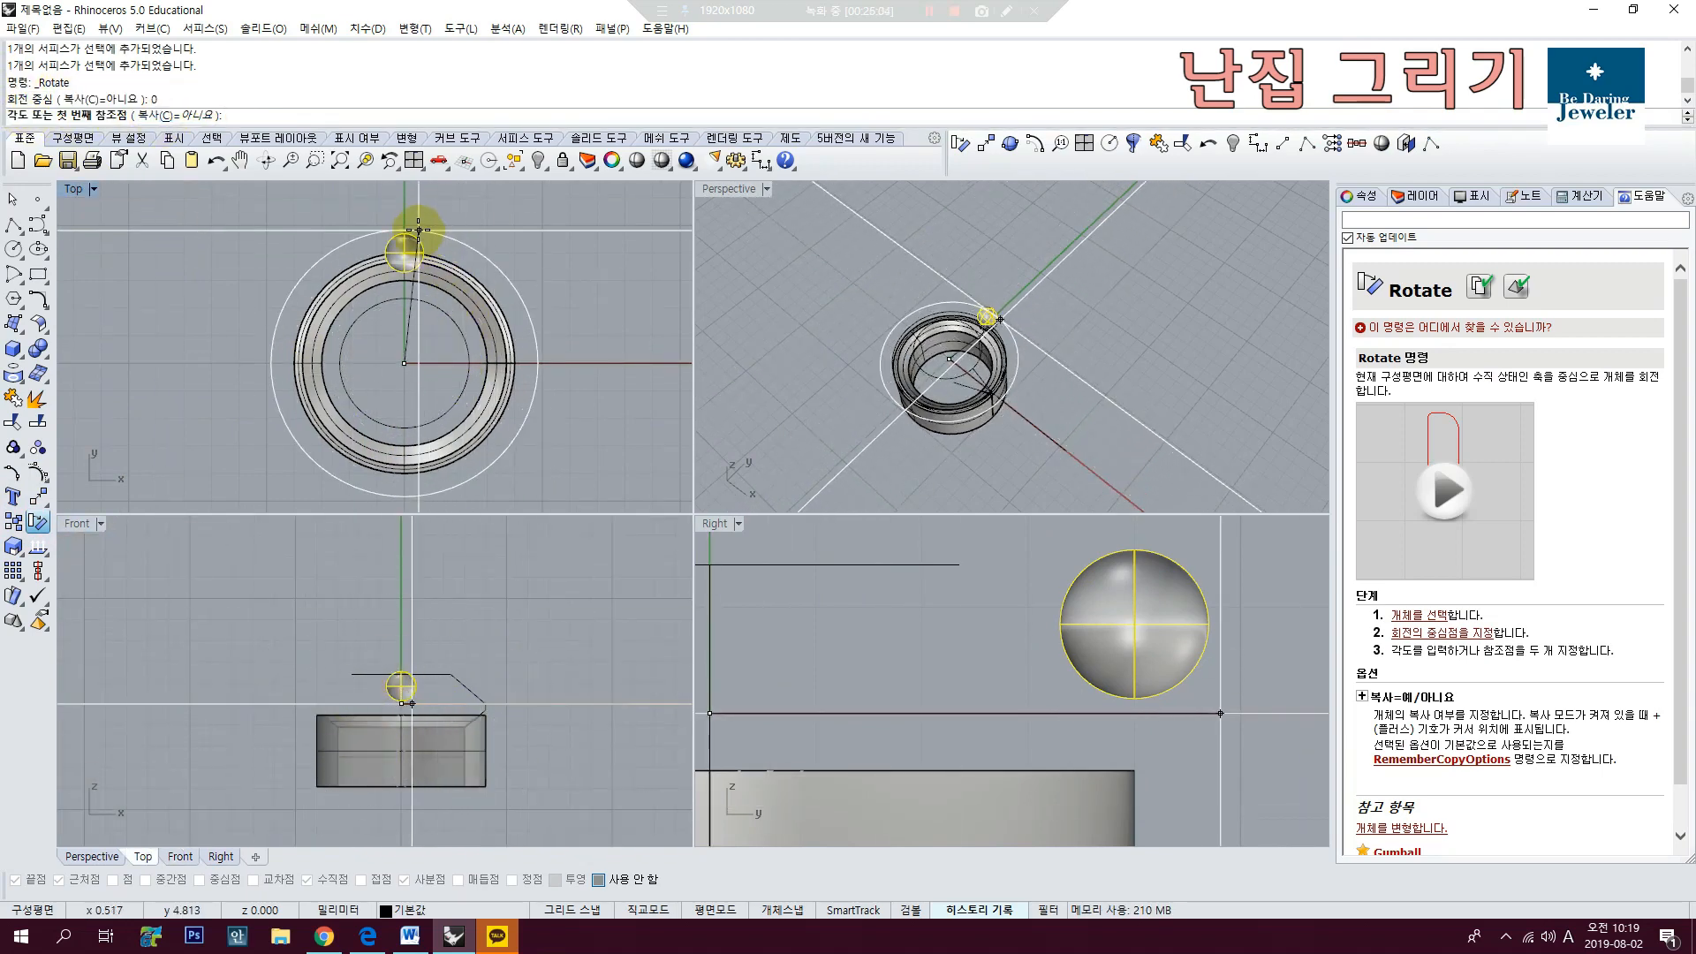
key(F8)
right_drag(410, 226, 395, 232)
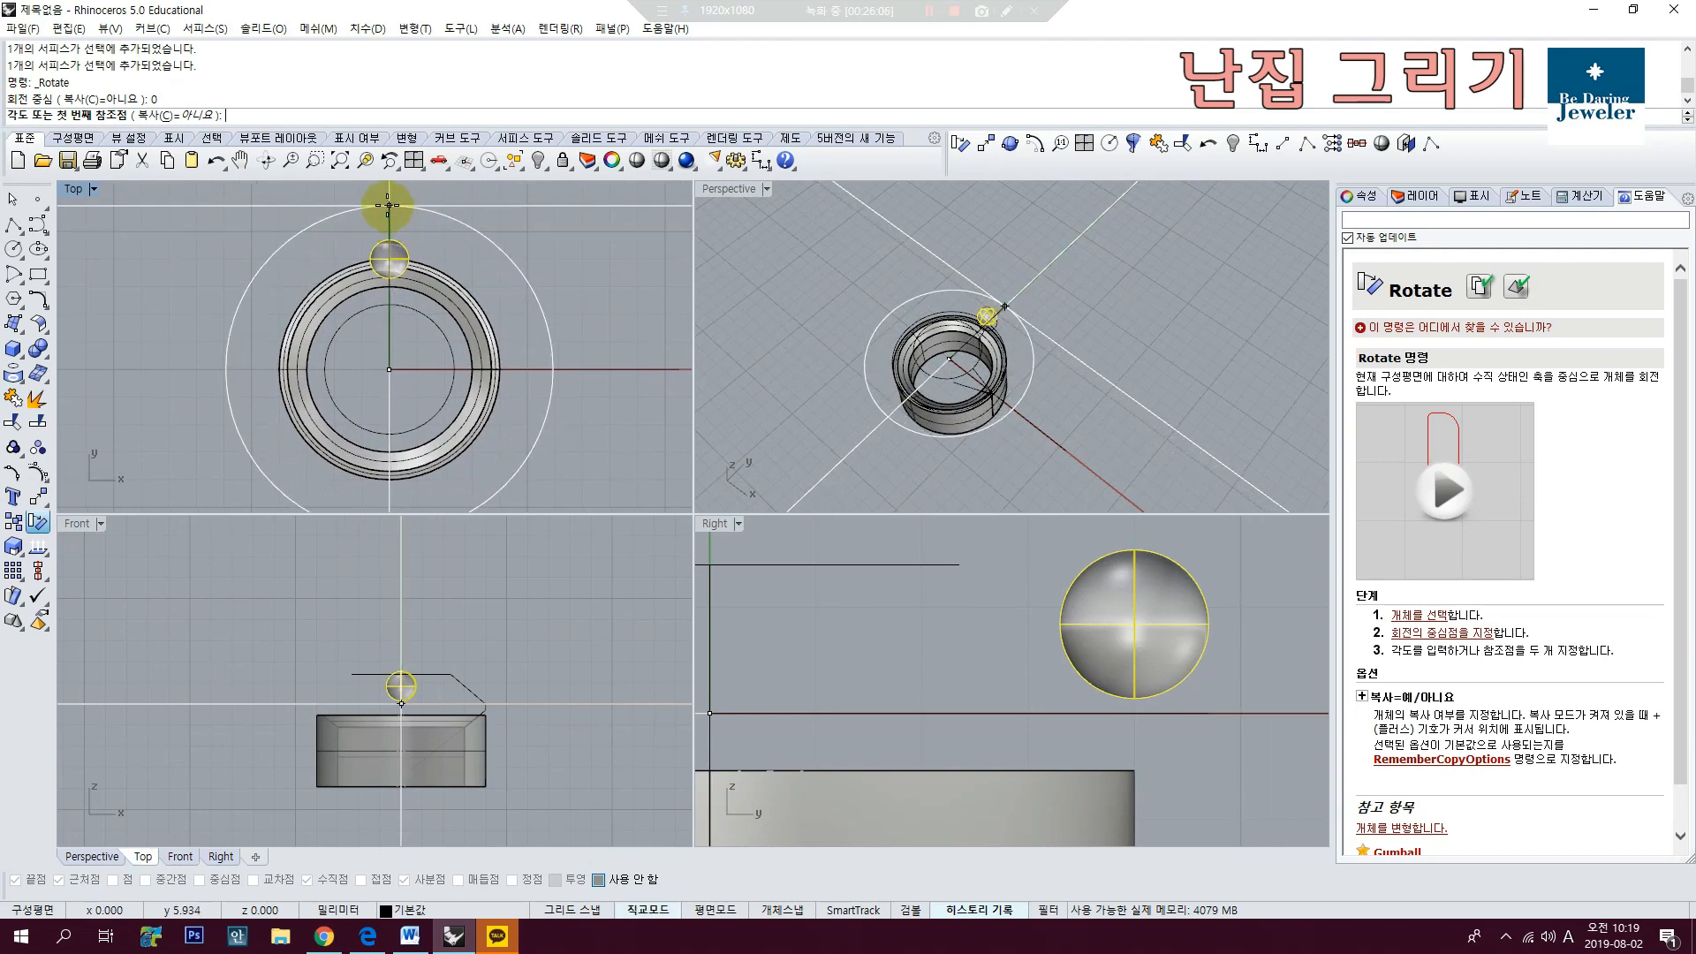
click(387, 205)
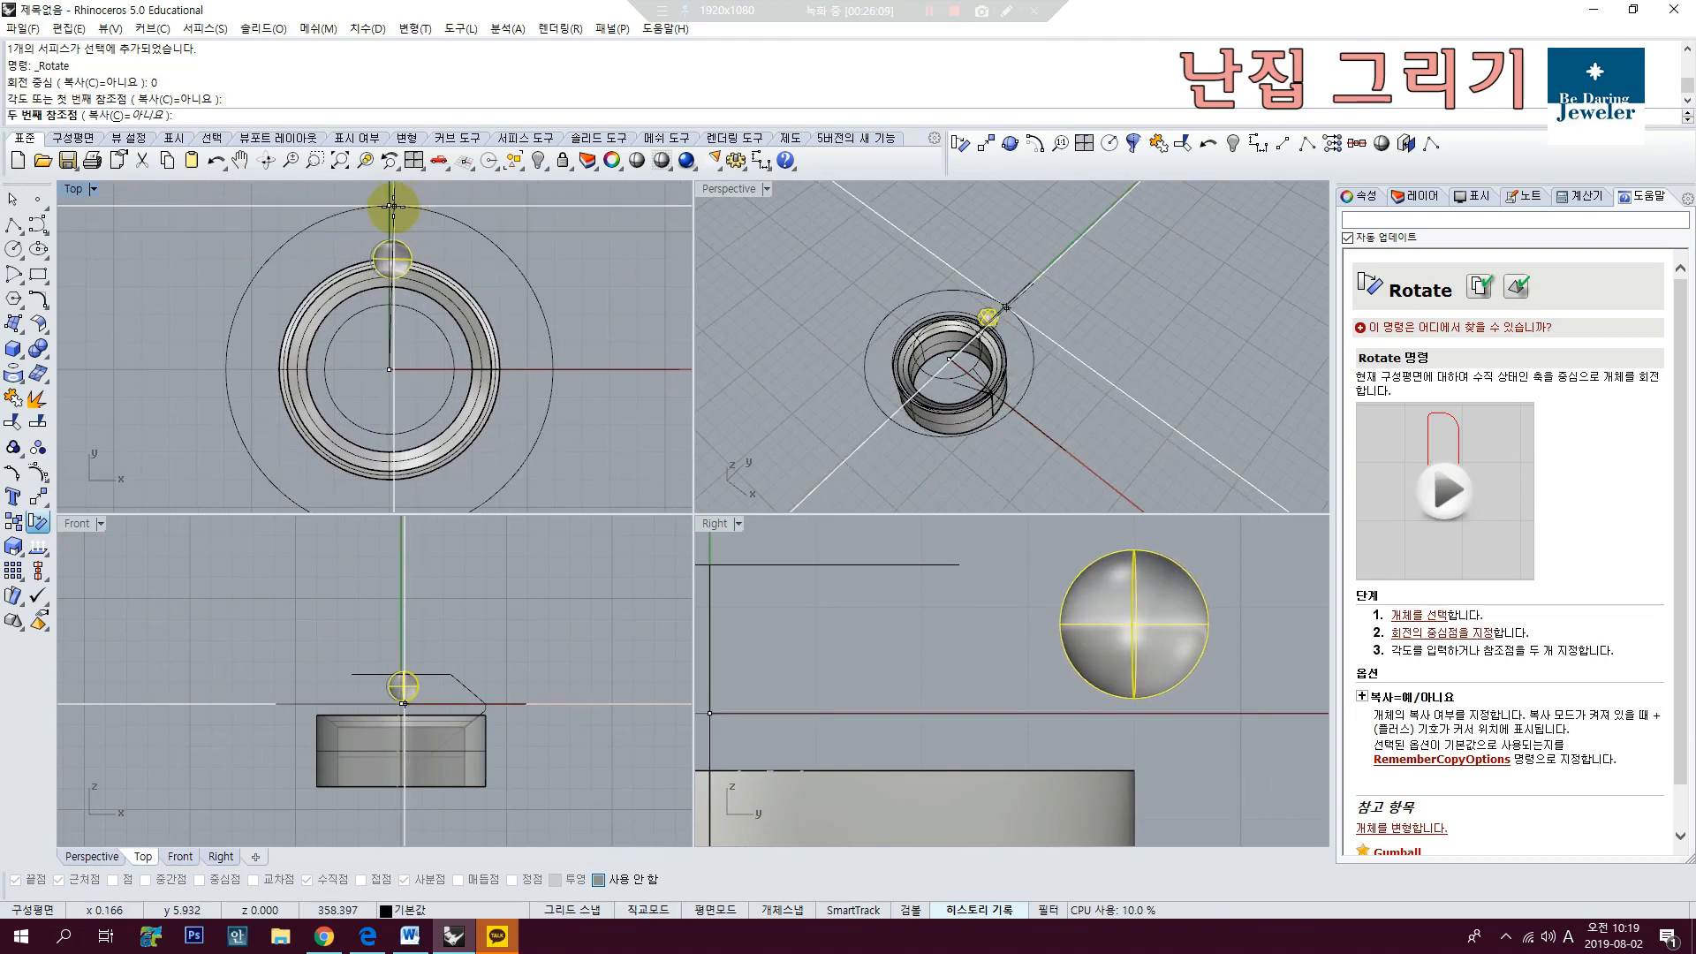
key(F8)
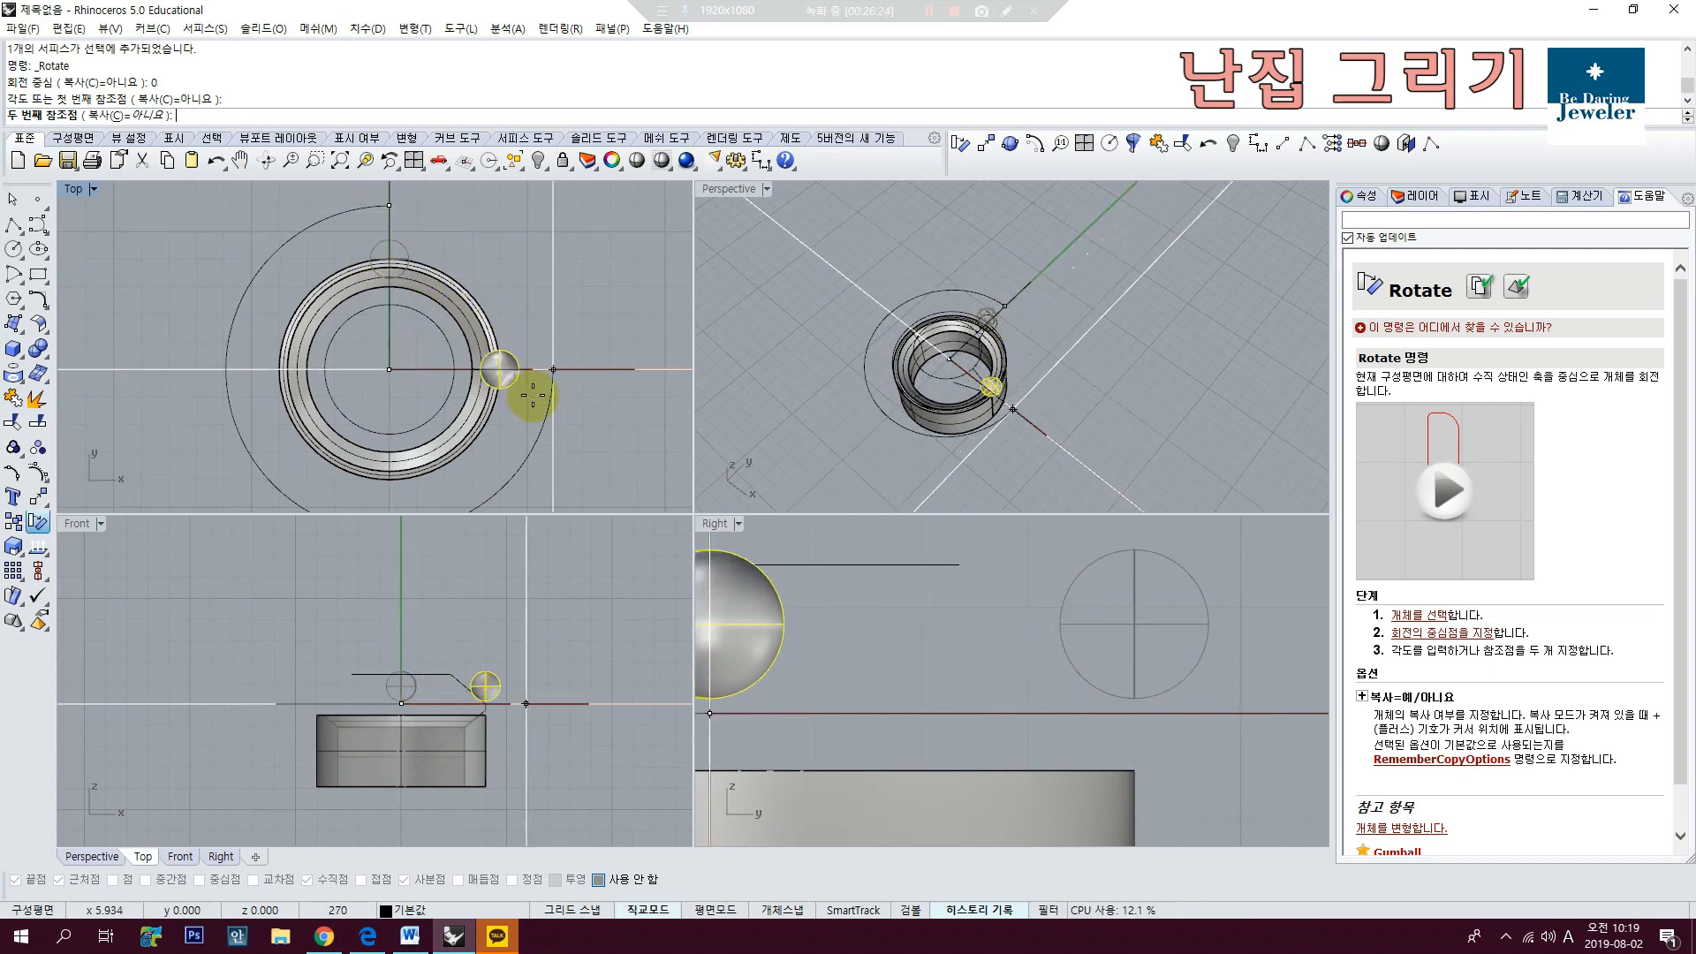
click(594, 385)
click(412, 255)
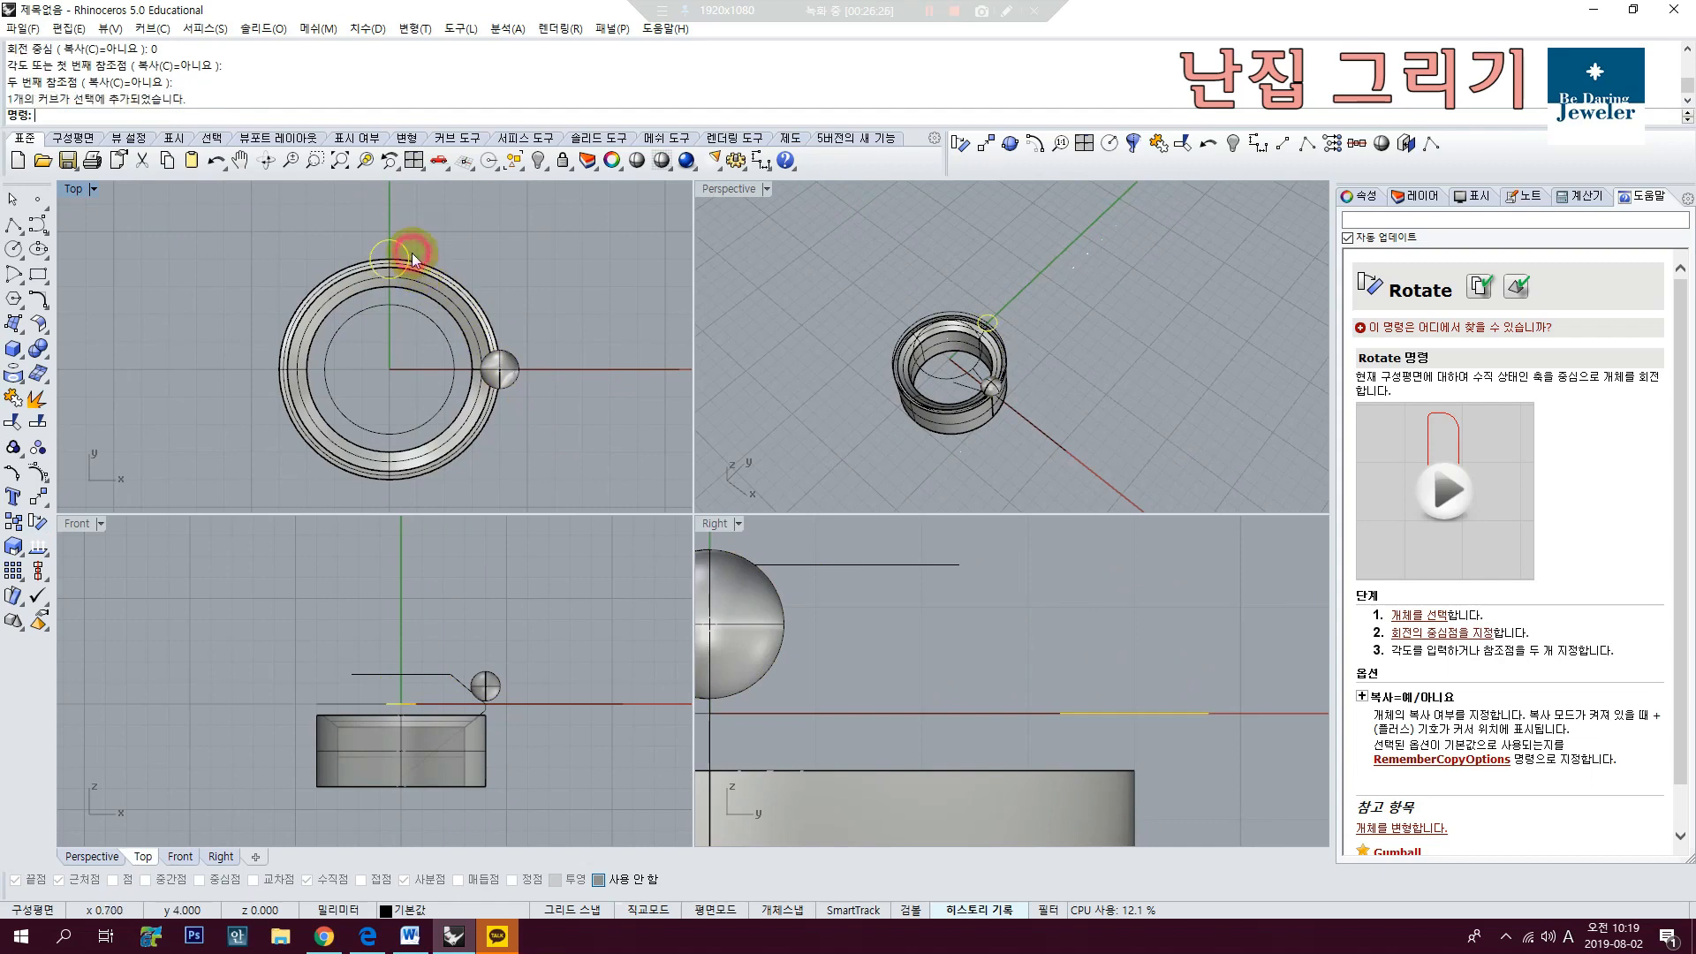
key(Delete)
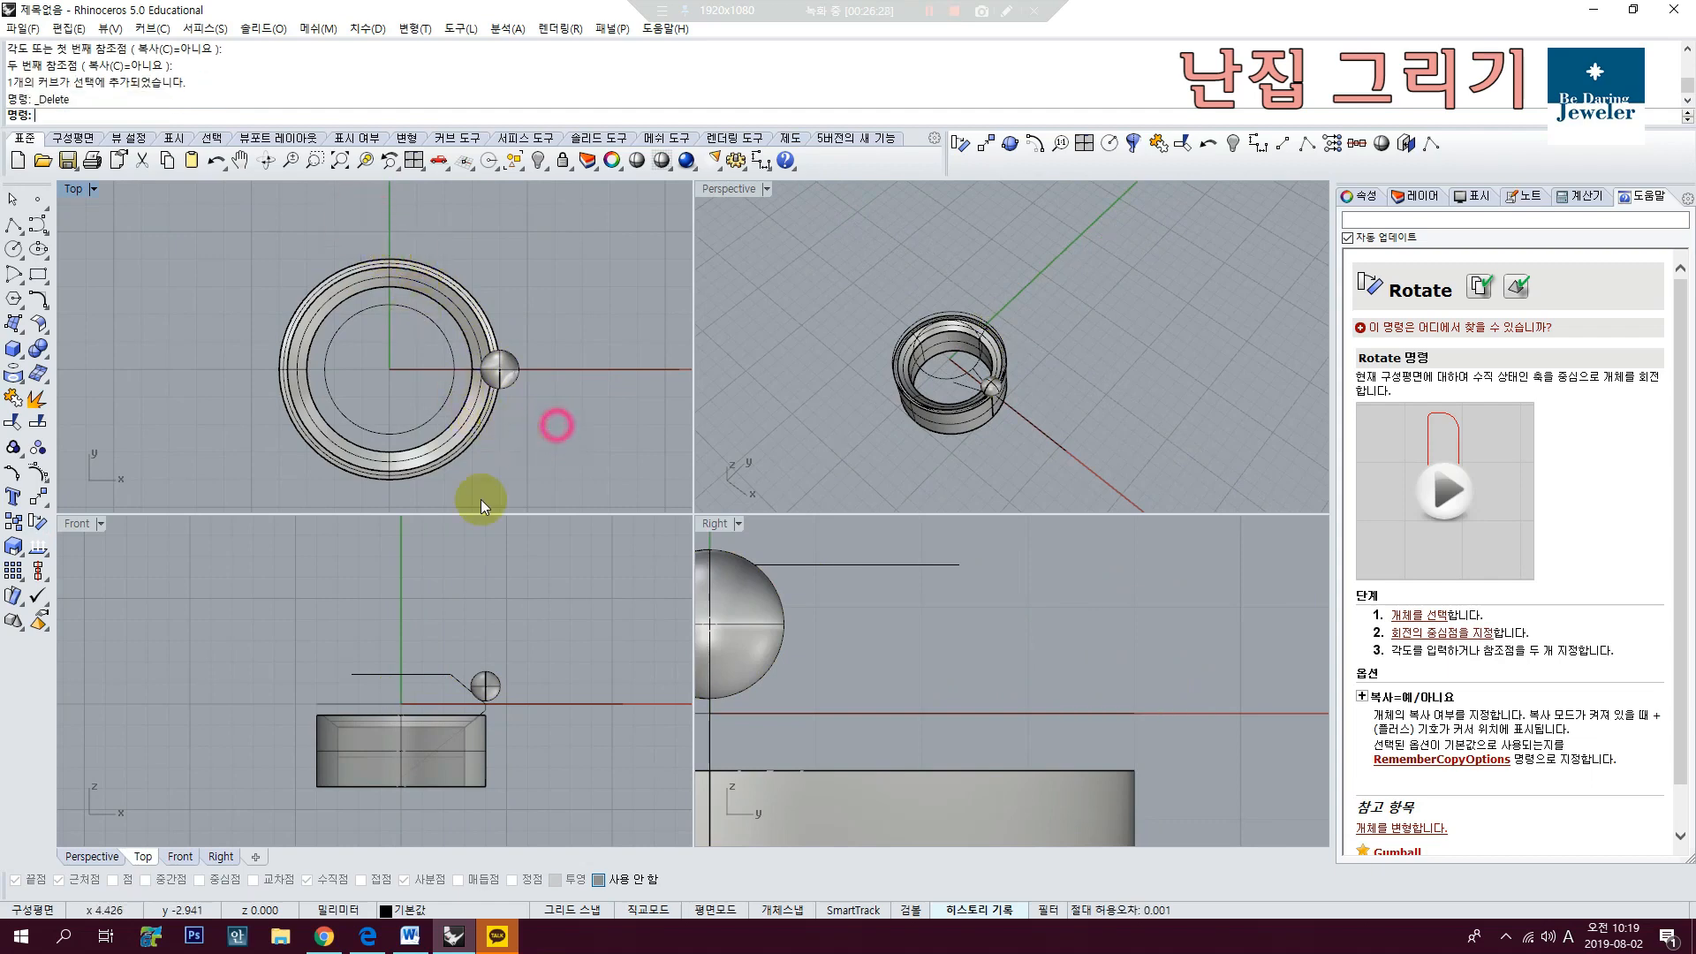
scroll(479, 729, up, 6)
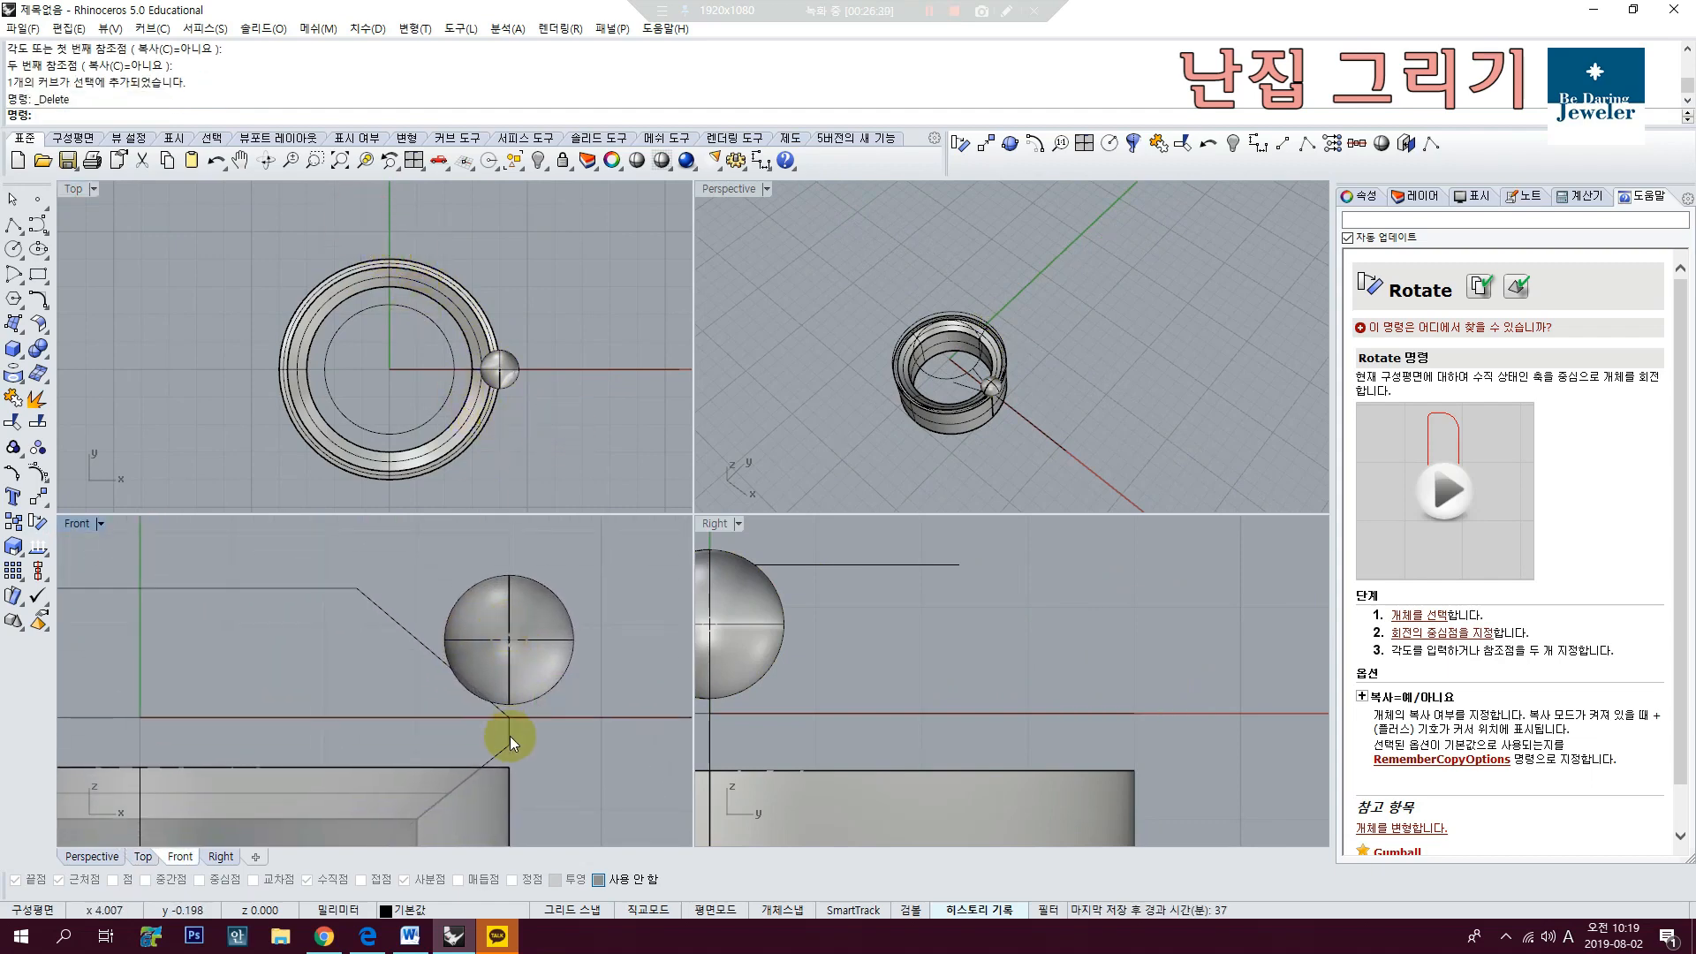
text(l)
key(Return)
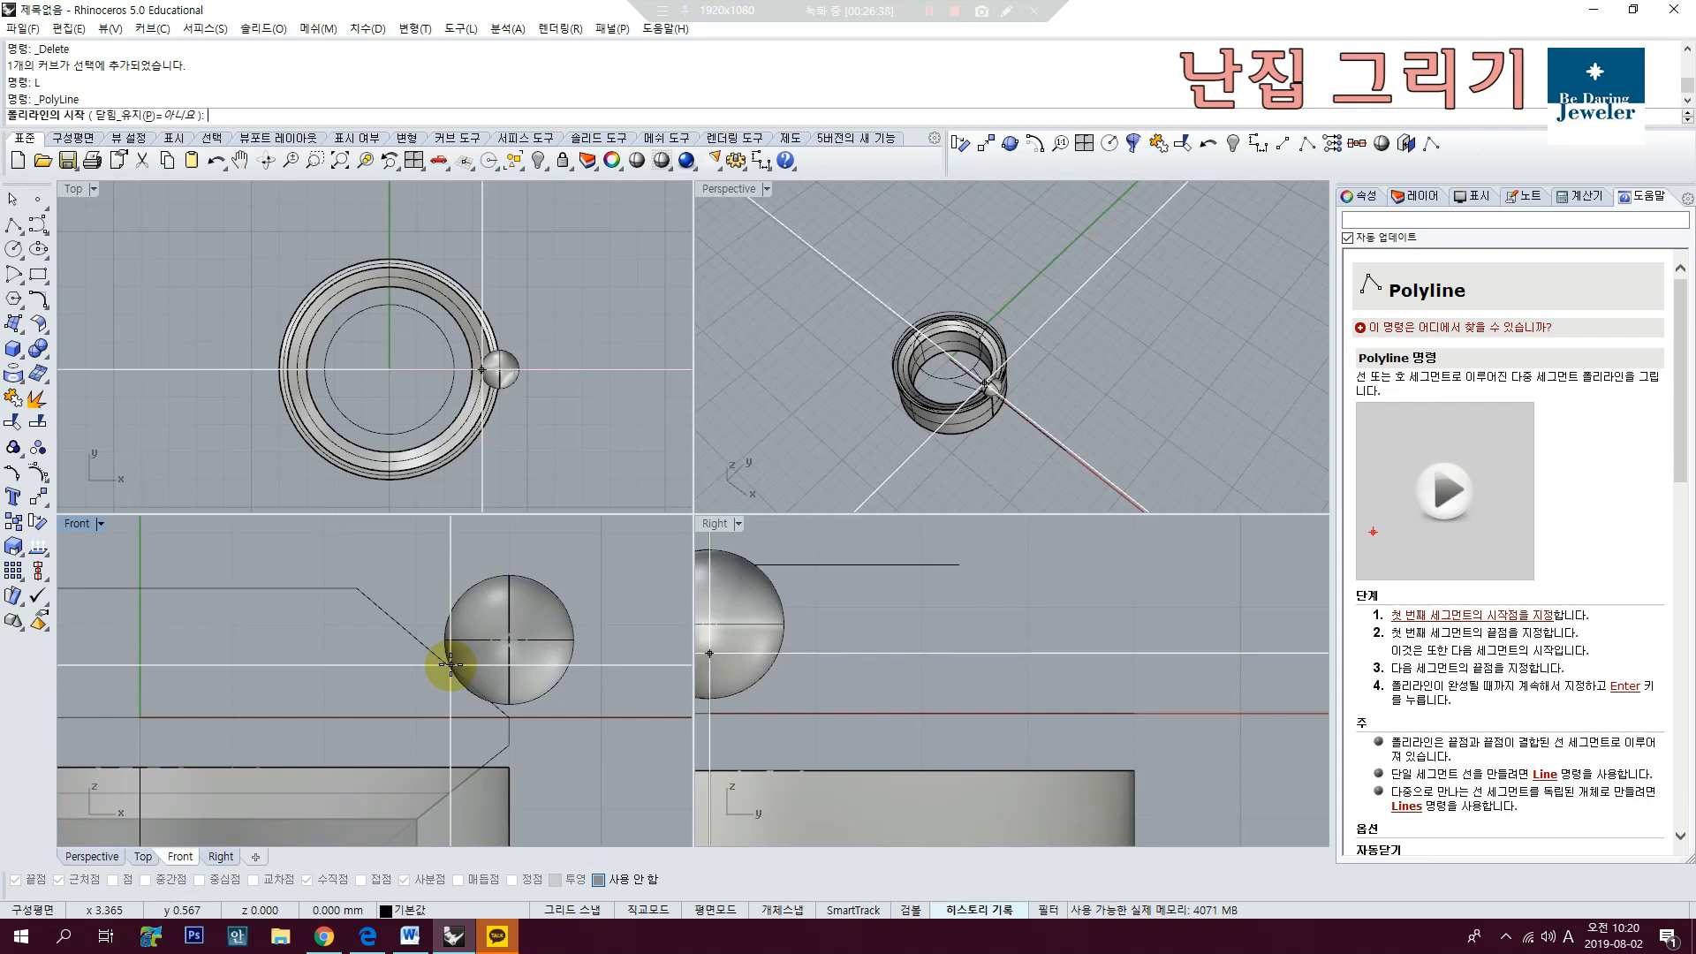
scroll(451, 664, up, 2)
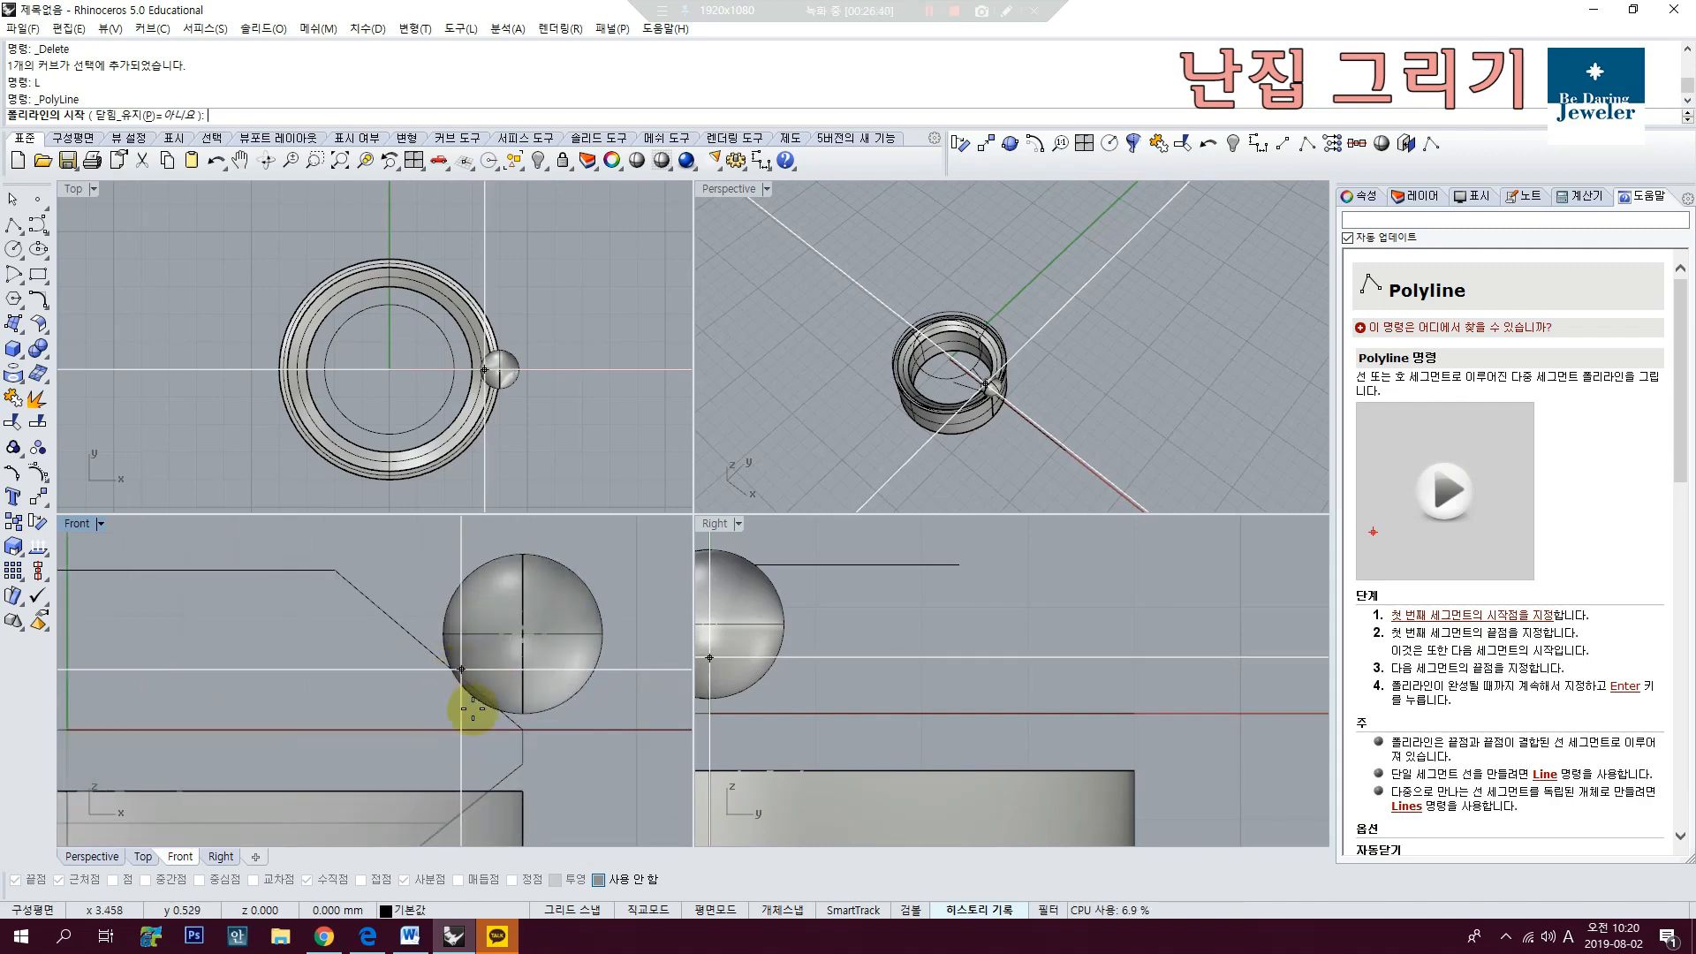
key(Escape)
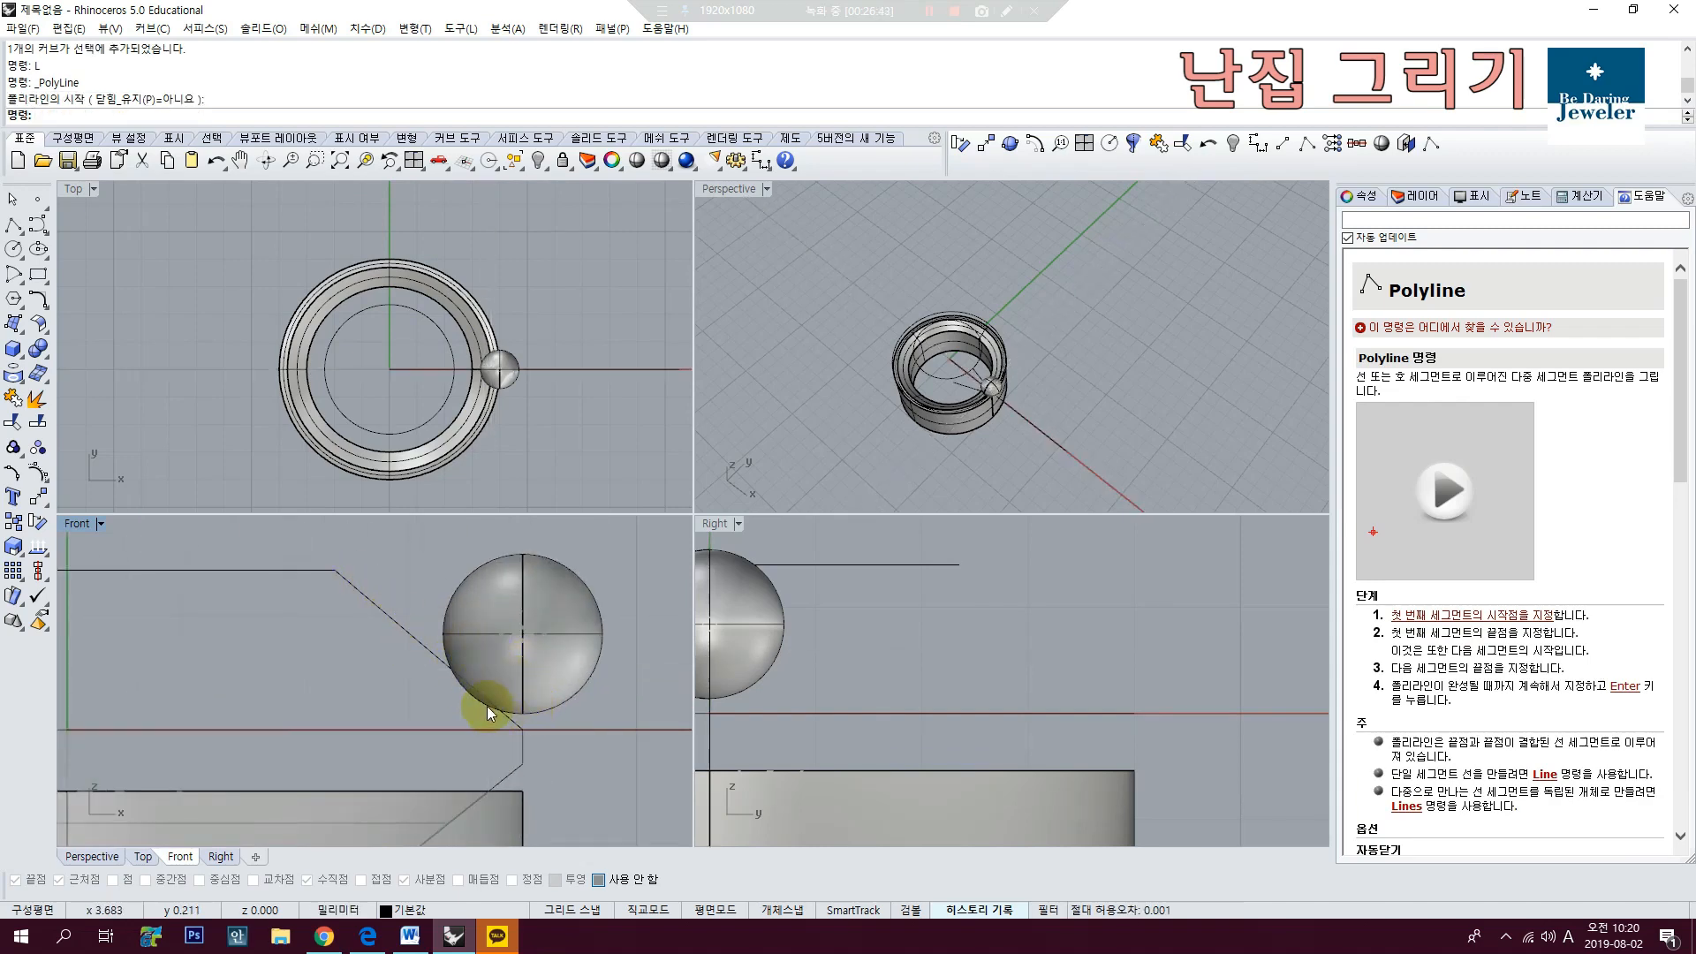
Step: Measure in the Front view the horizontal distance from the stone's outer edge to the sphere's inner side, without keeping the dimension
scroll(486, 707, down, 5)
right_drag(486, 702, 490, 606)
scroll(481, 630, up, 3)
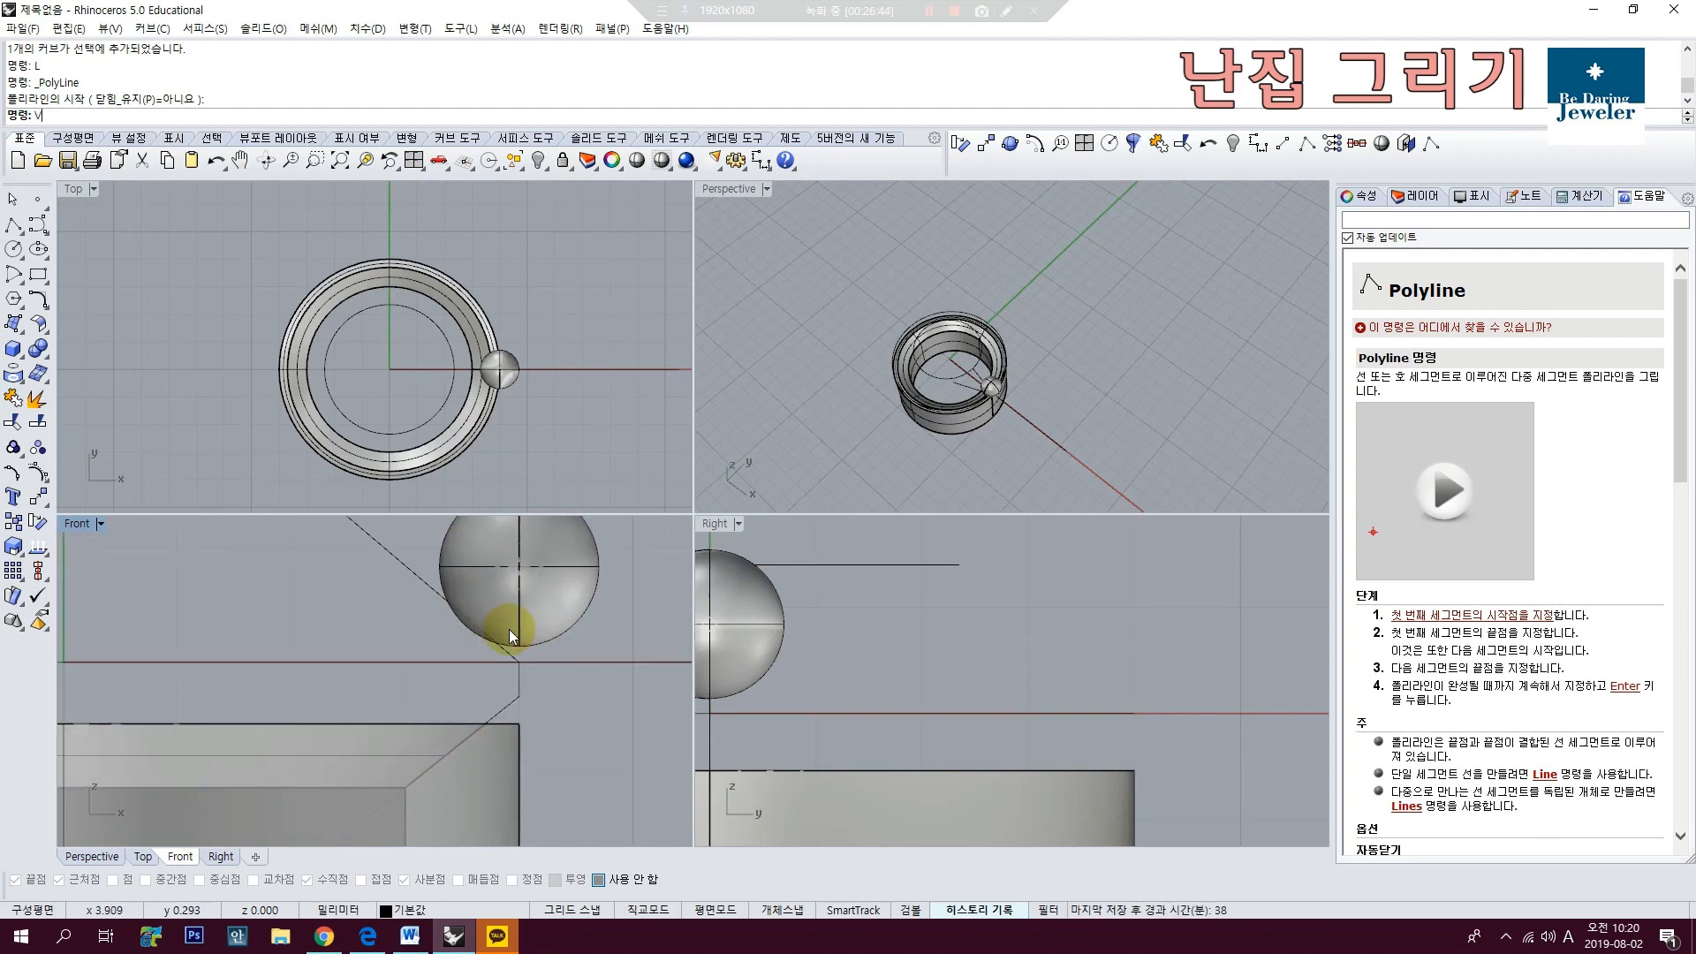
text(v)
key(Return)
click(518, 661)
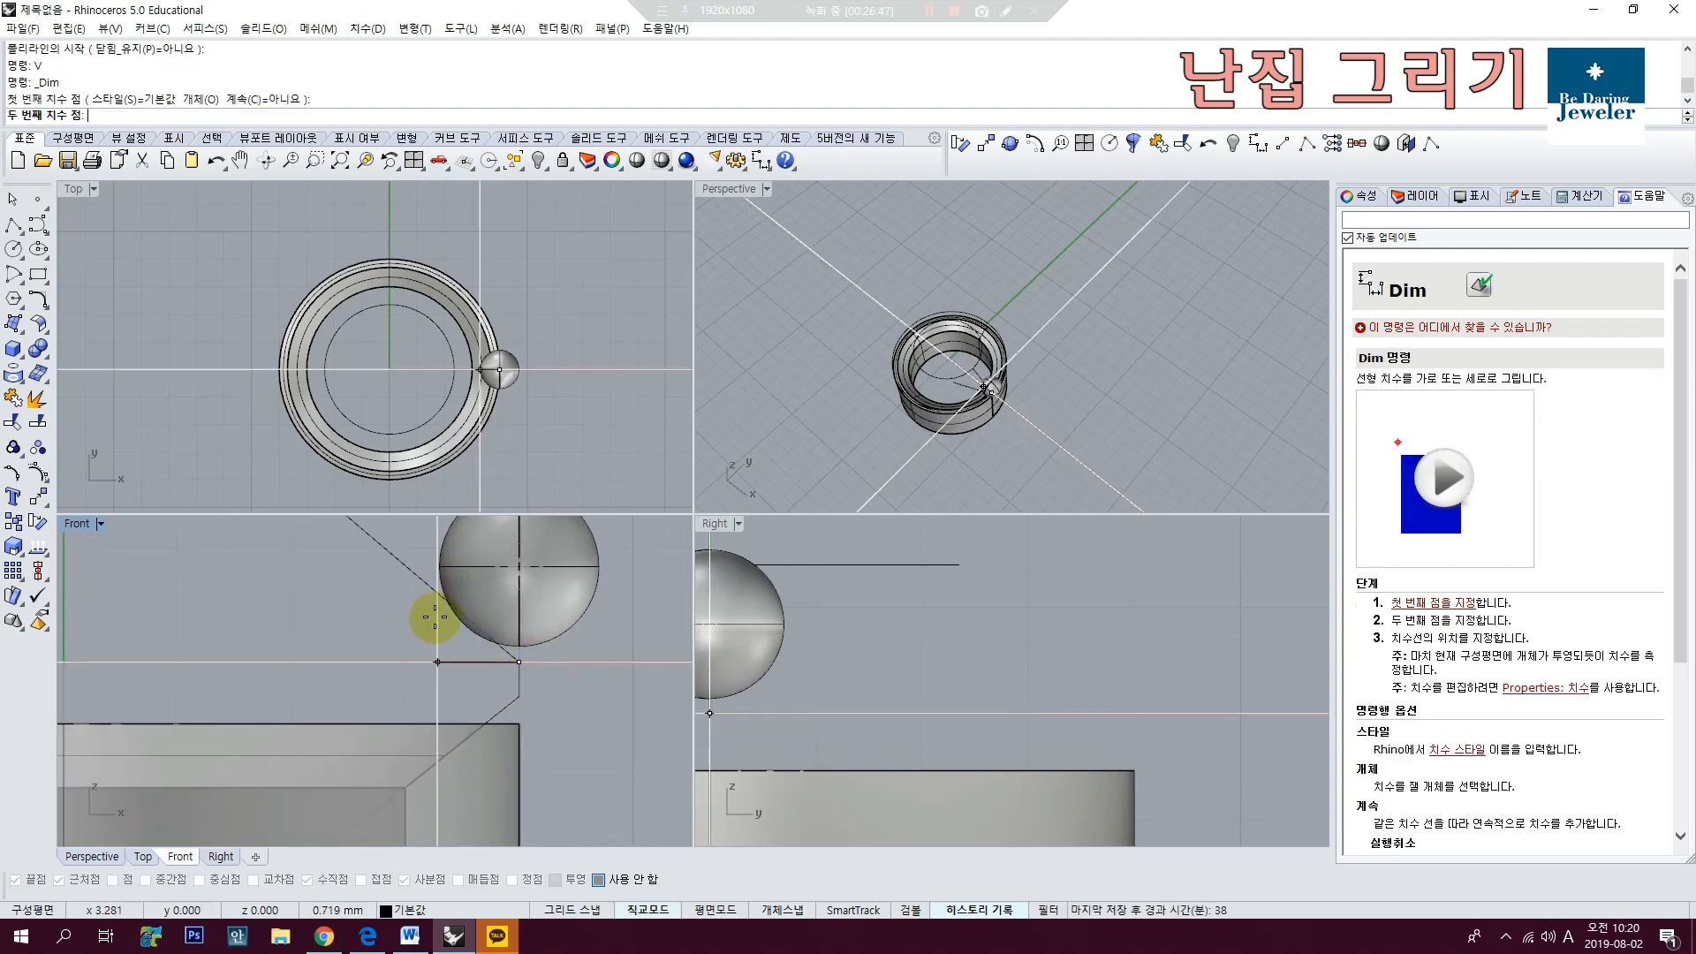
click(438, 620)
scroll(448, 610, down, 2)
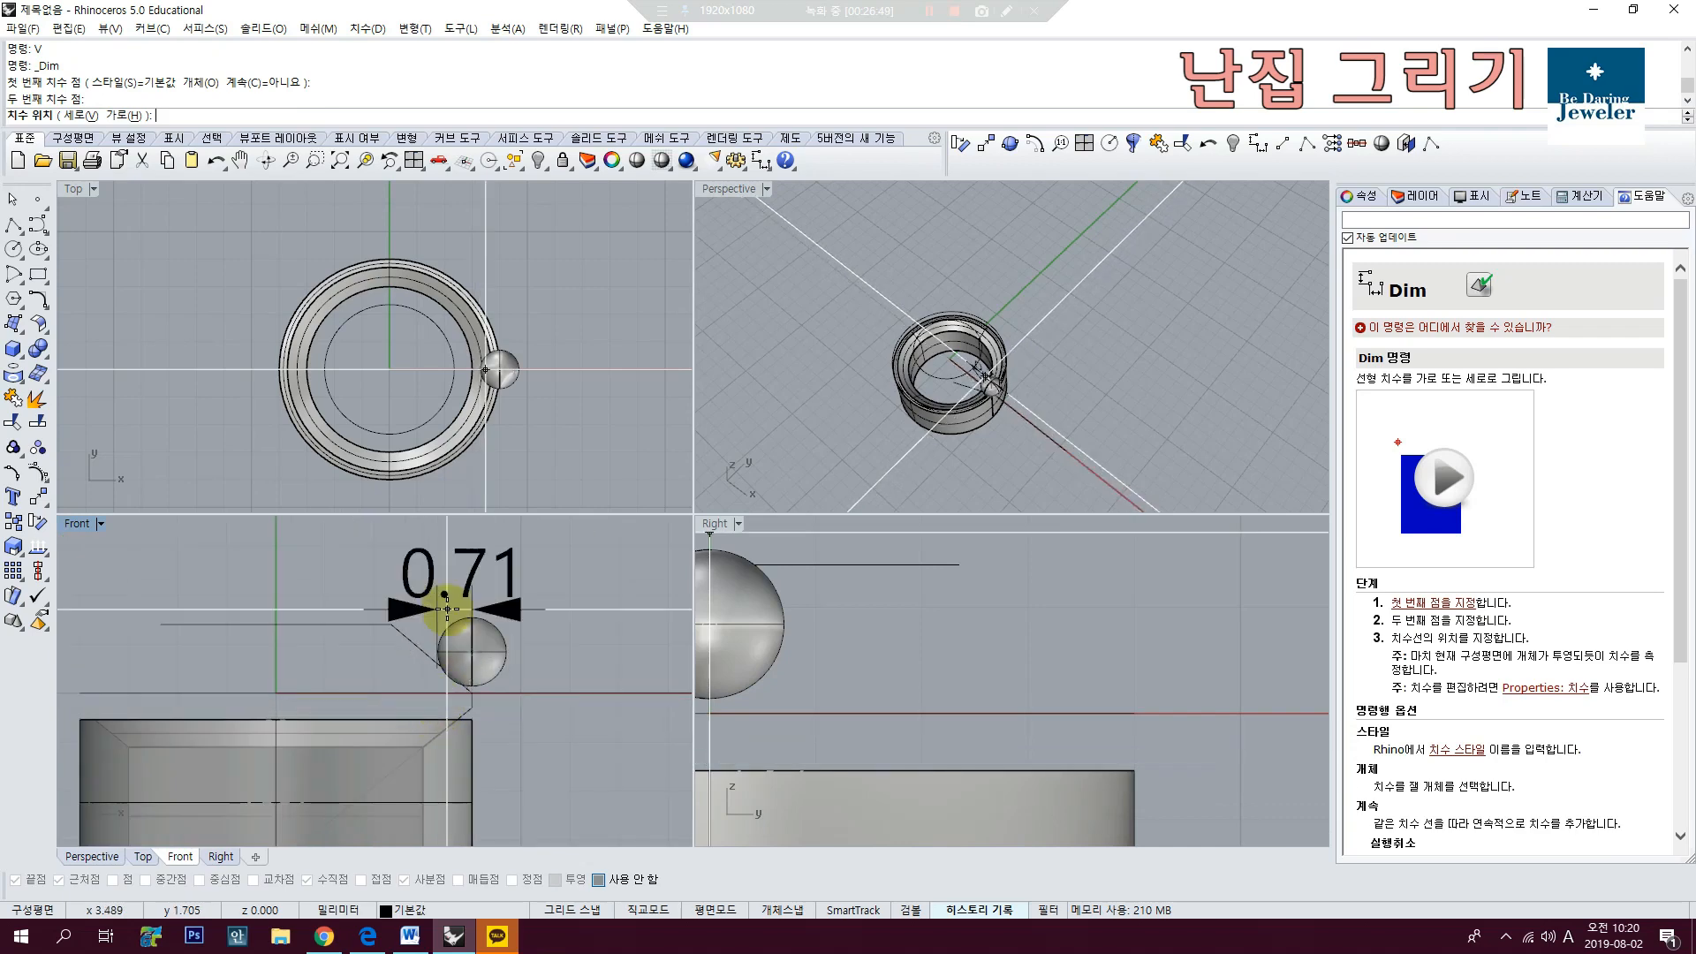
key(Escape)
scroll(446, 613, up, 2)
Step: Show the hidden stone and move the sphere about 0.2 mm outward along the X axis in the Top view
click(475, 648)
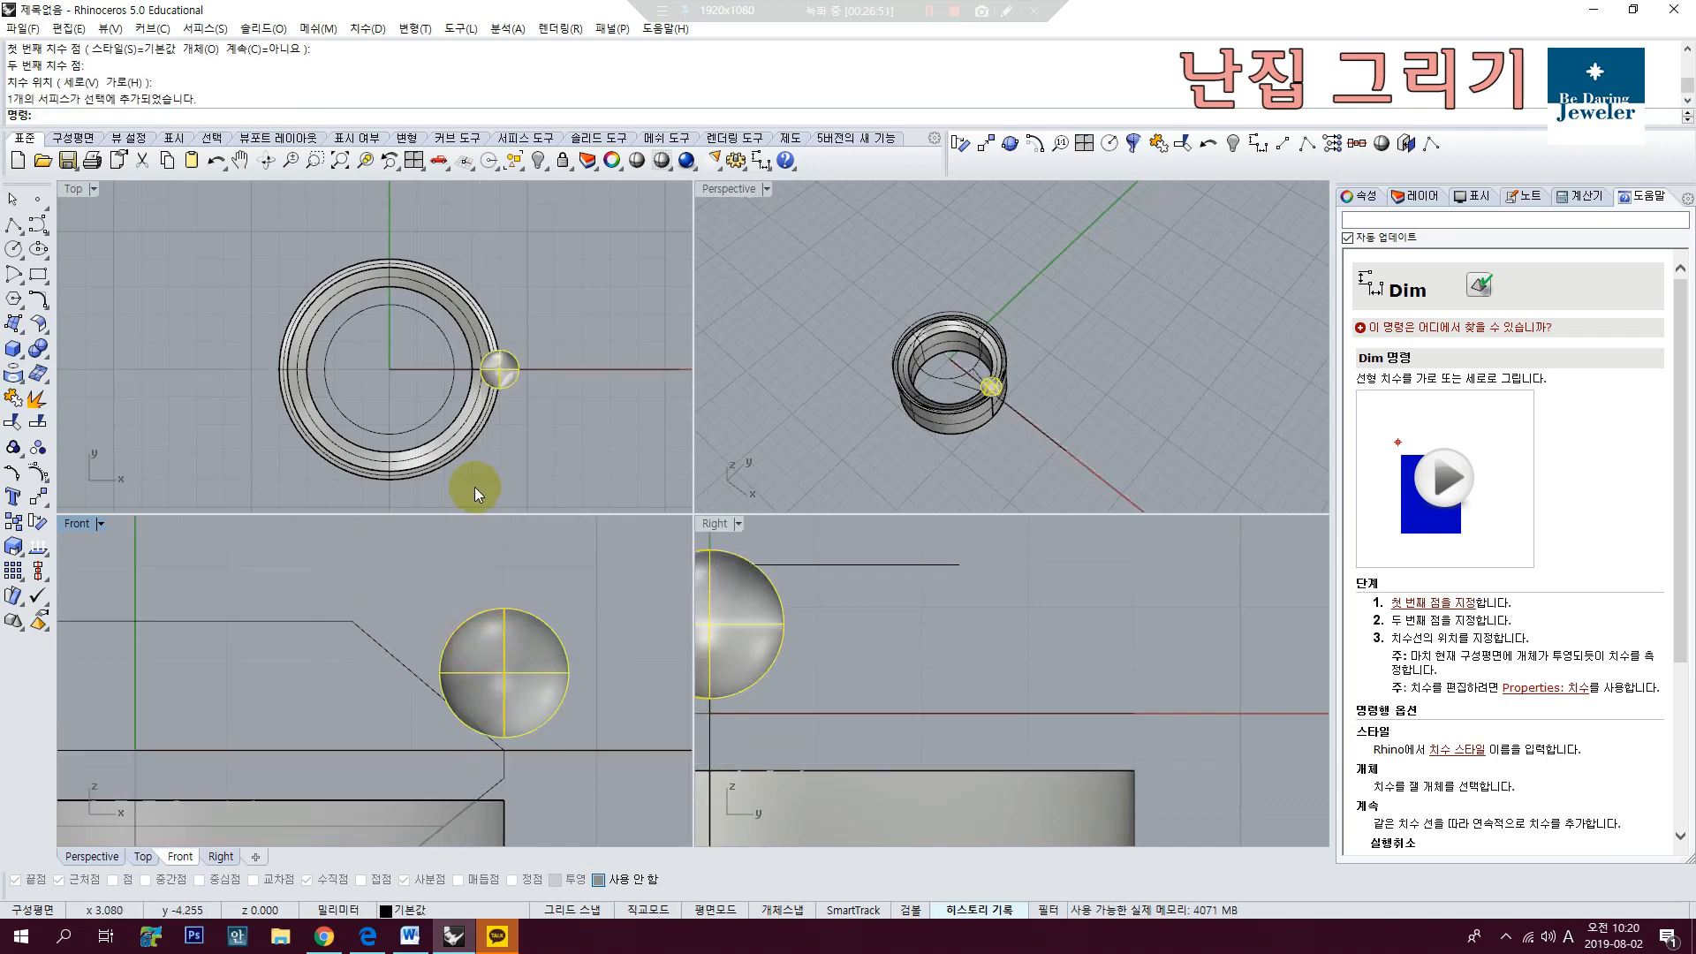
text(HH)
key(Return)
scroll(503, 353, up, 5)
right_drag(477, 404, 542, 343)
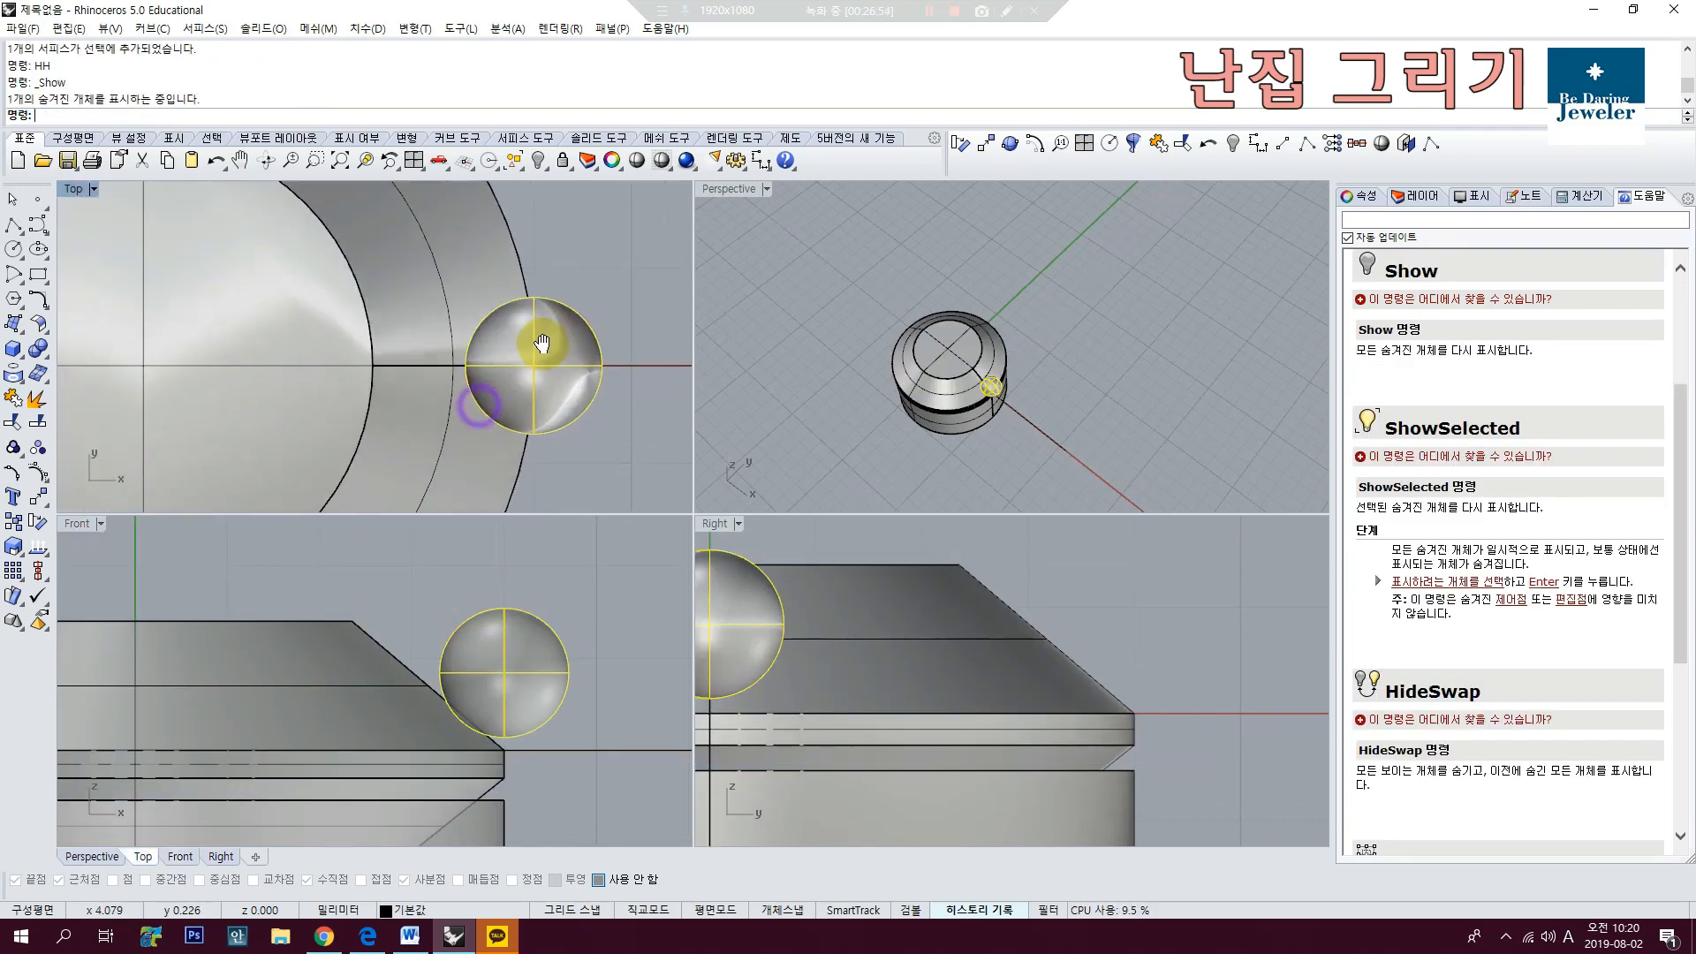
click(38, 497)
click(546, 231)
click(566, 231)
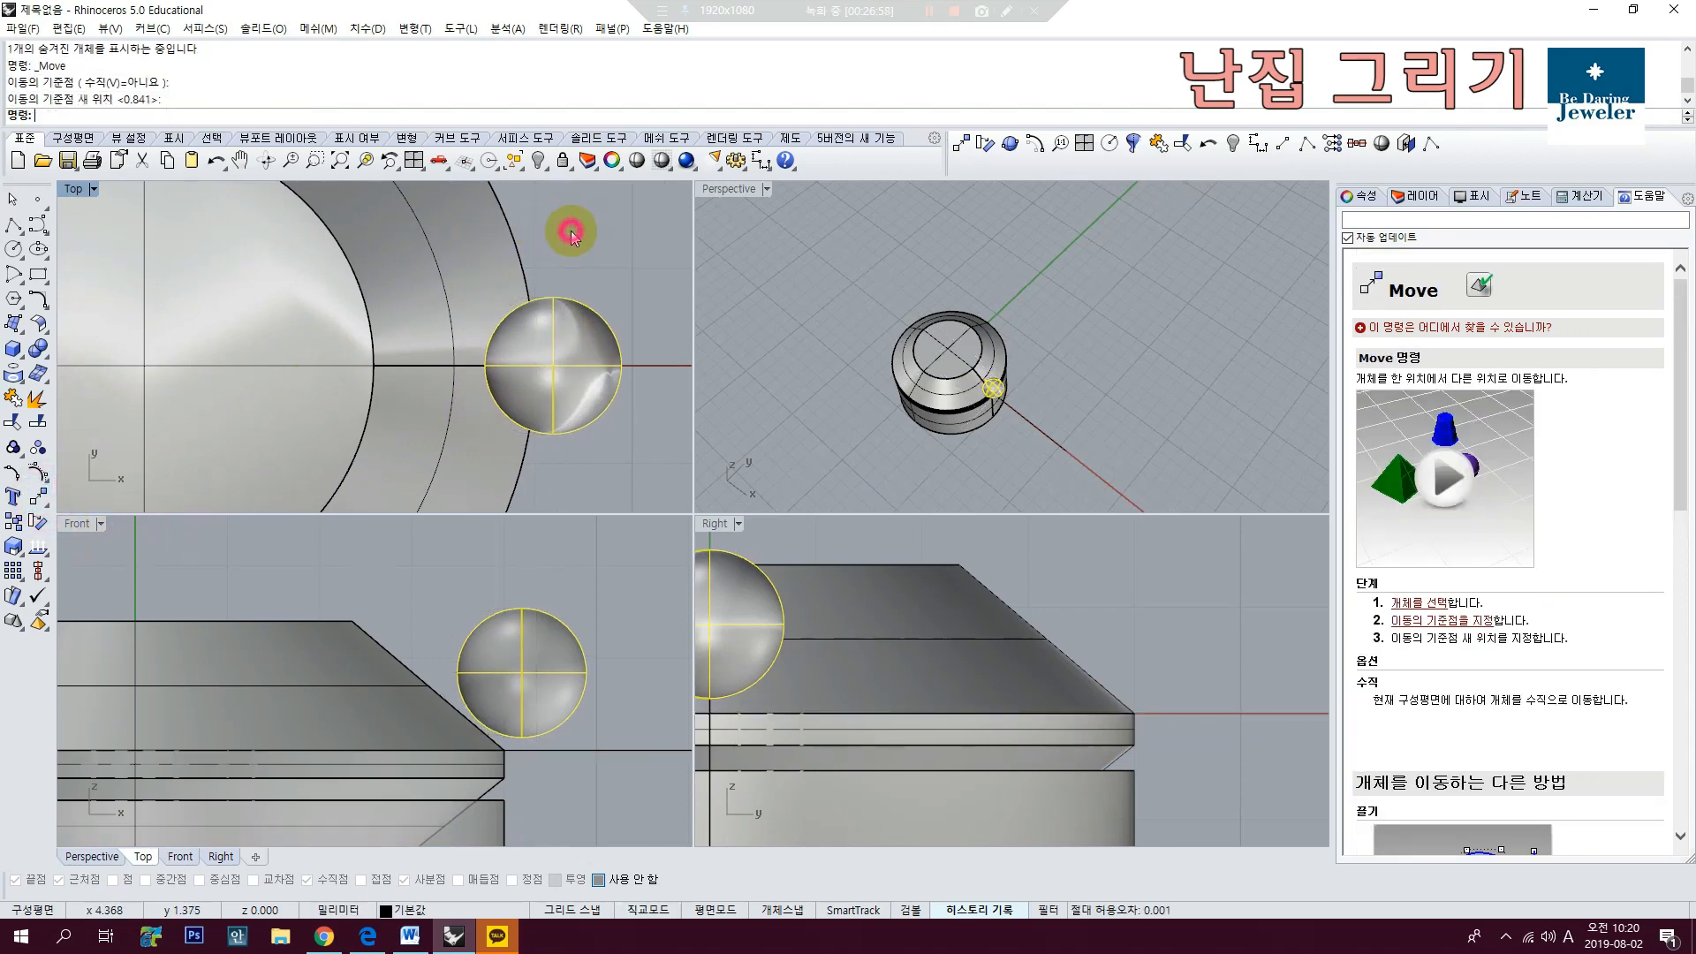
click(644, 632)
Step: Rotate the sphere 90° clockwise about its own centre in the Front view
scroll(614, 637, down, 6)
right_drag(563, 674, 551, 617)
scroll(555, 613, up, 10)
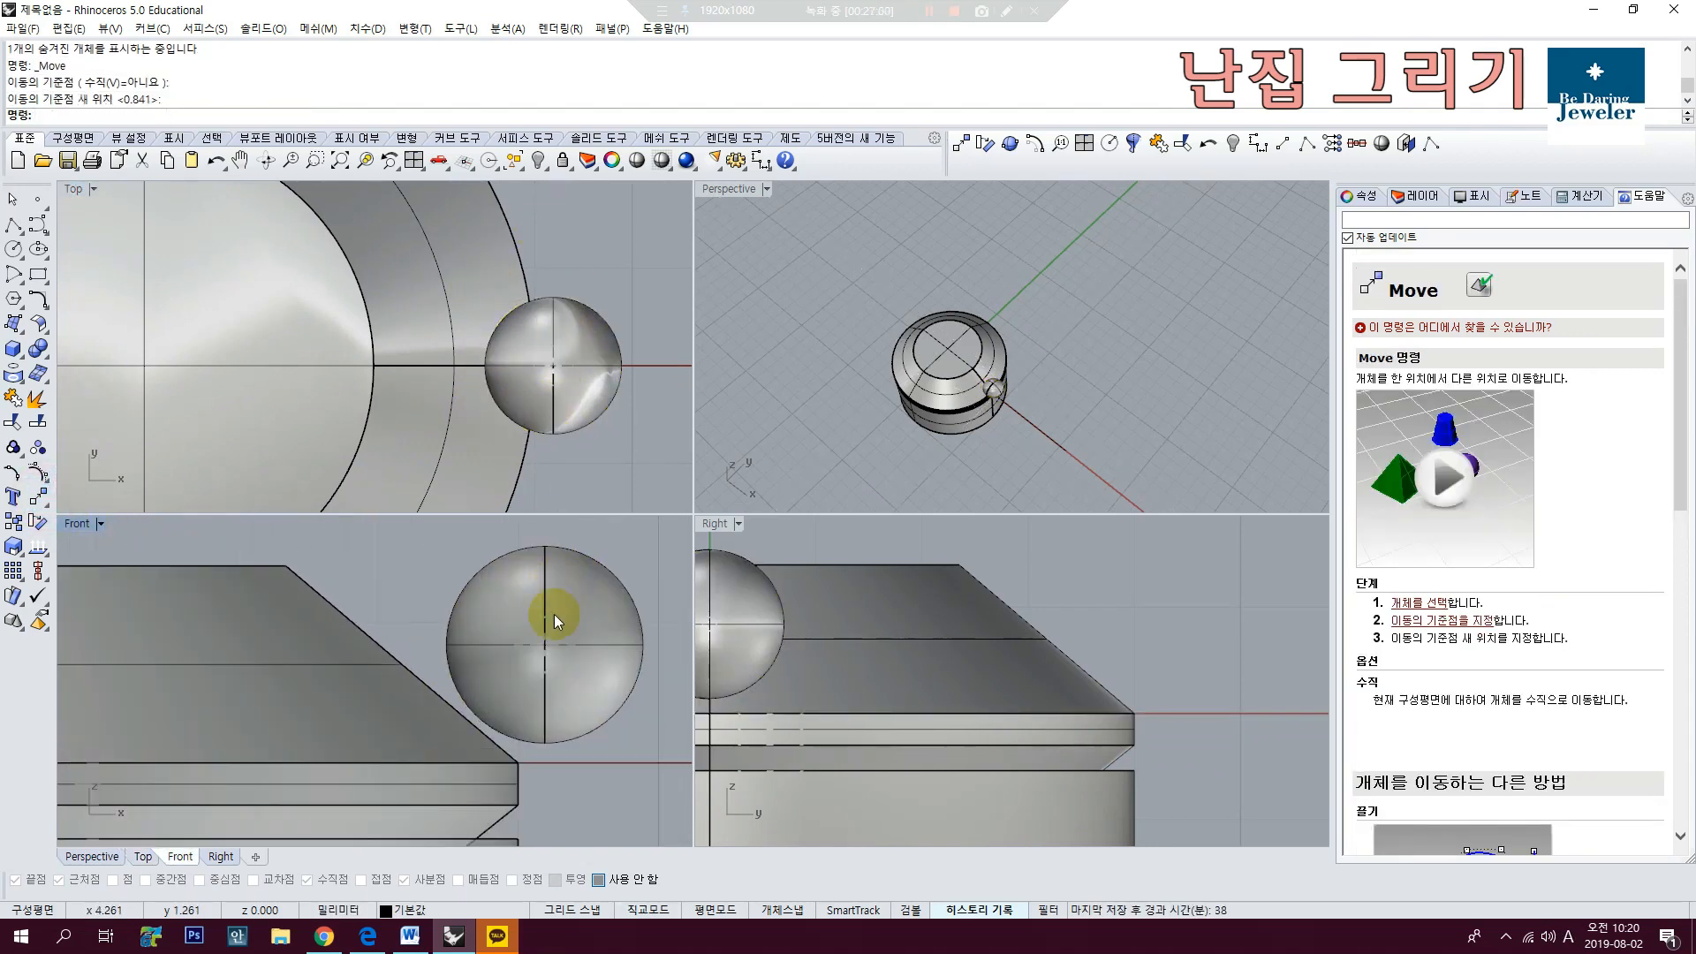
click(585, 599)
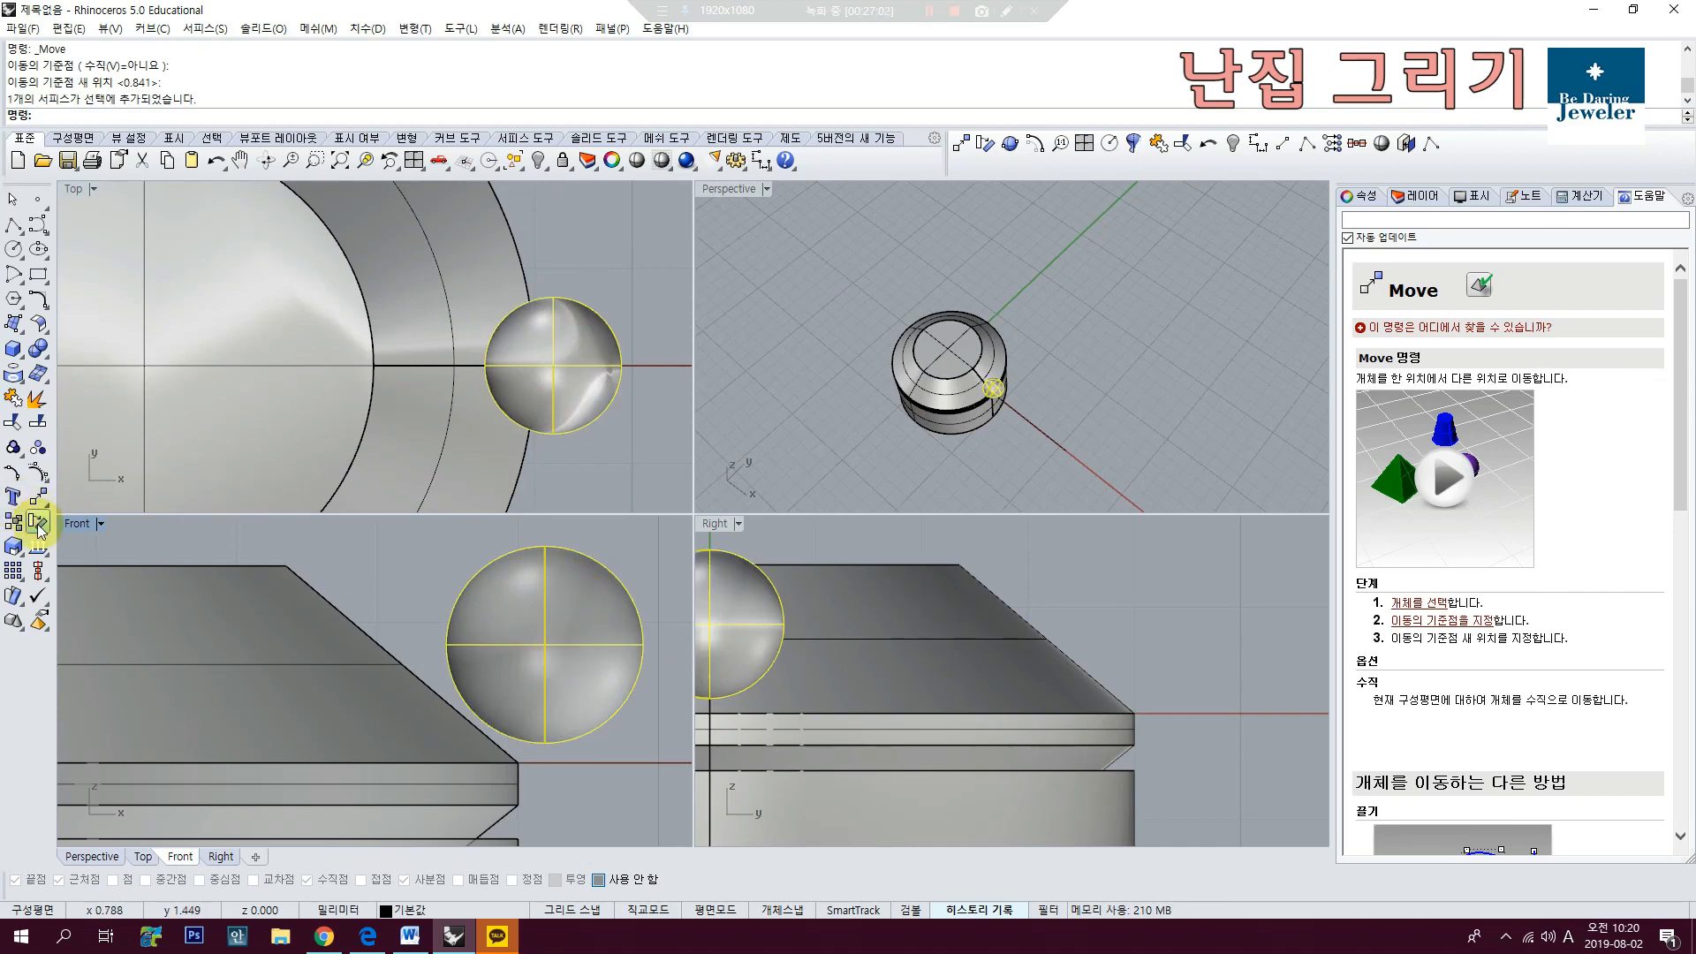
click(37, 523)
click(545, 643)
click(537, 530)
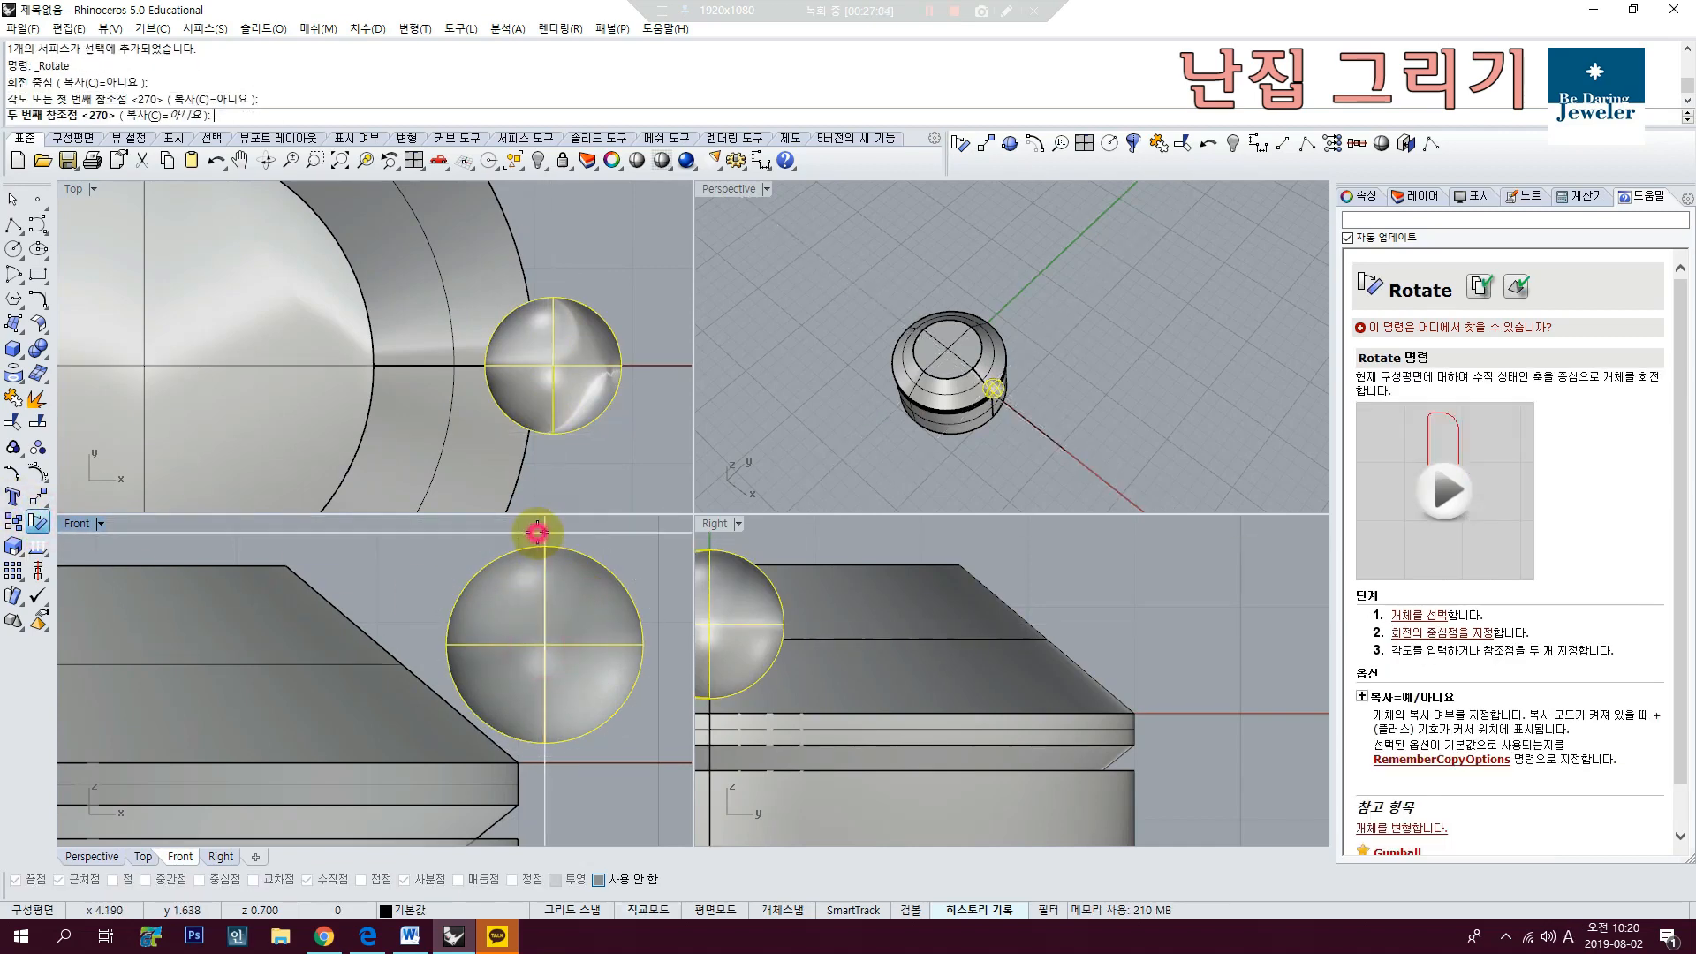
click(628, 647)
right_drag(579, 670, 513, 651)
click(617, 710)
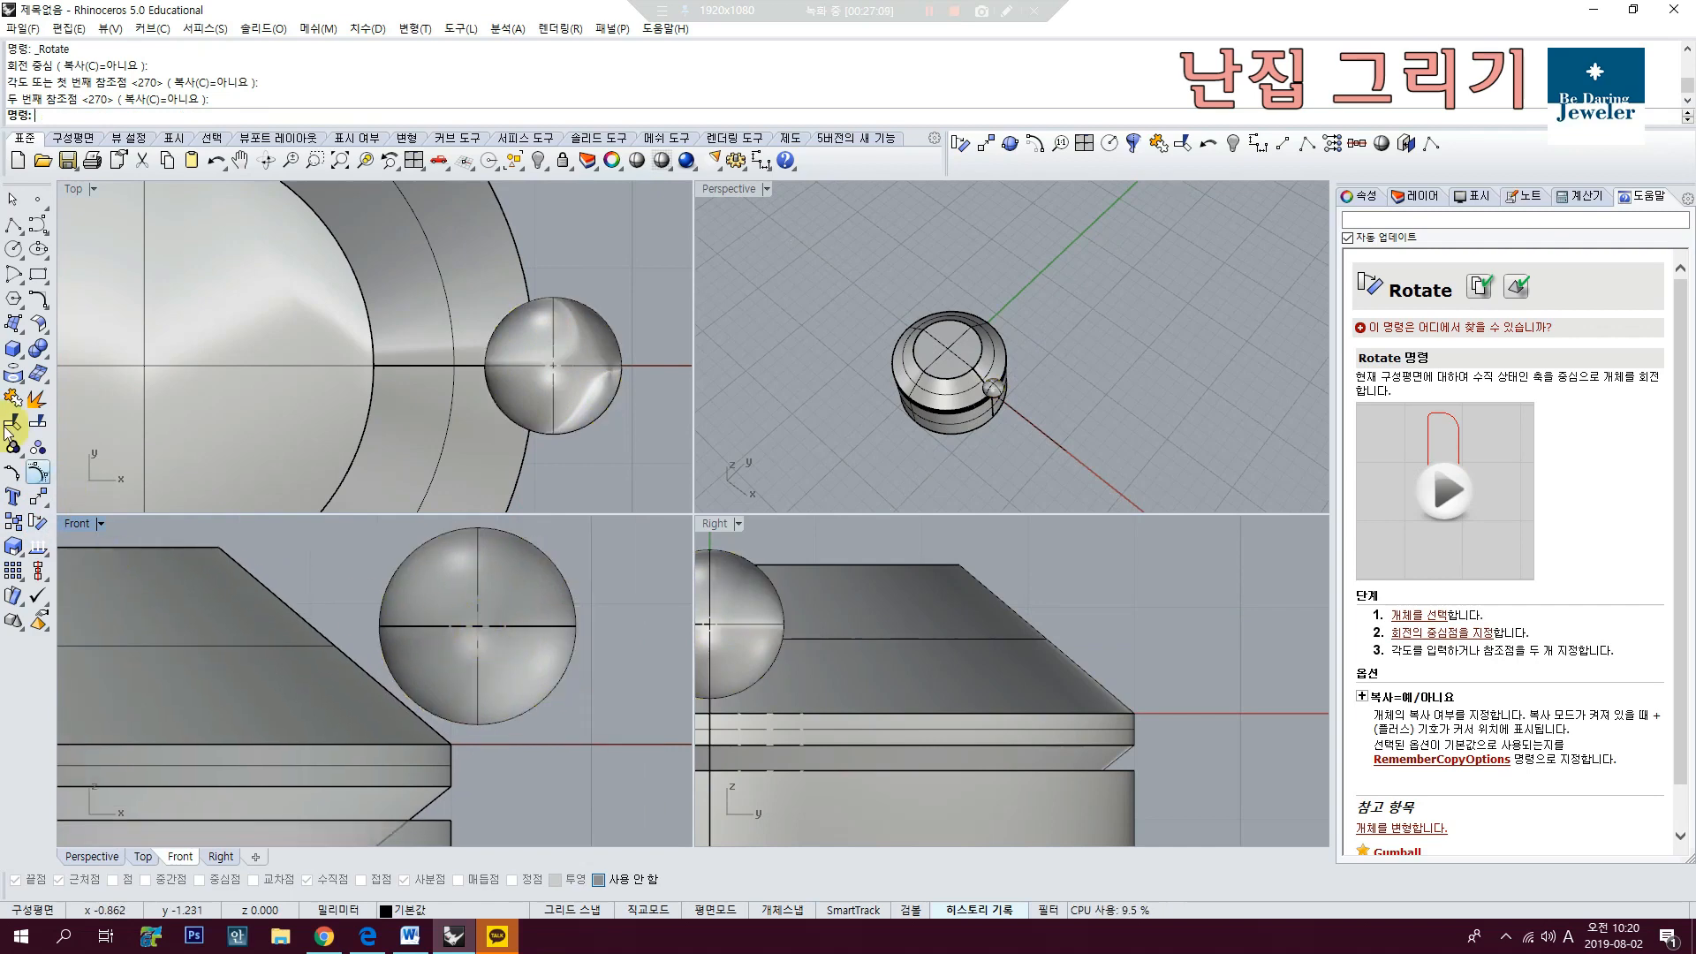
click(484, 630)
click(484, 630)
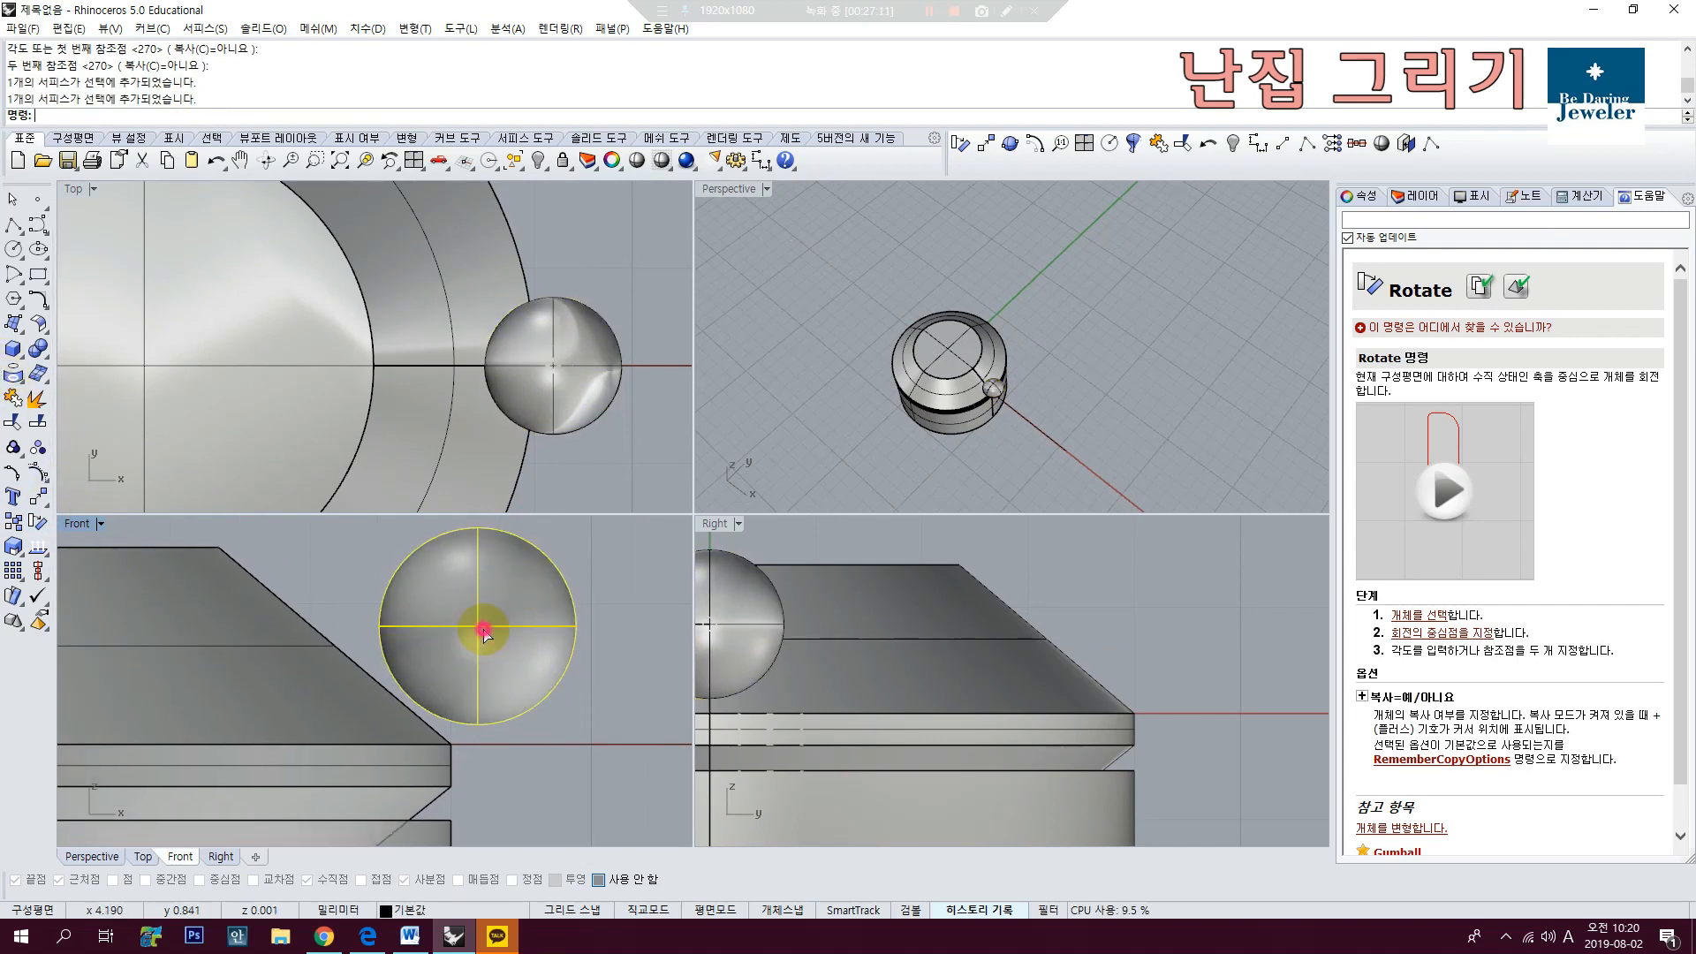
key(Escape)
Step: Extract the sphere's V-direction isocurve at its equator, snapping to the side quadrant in the Right view
click(10, 378)
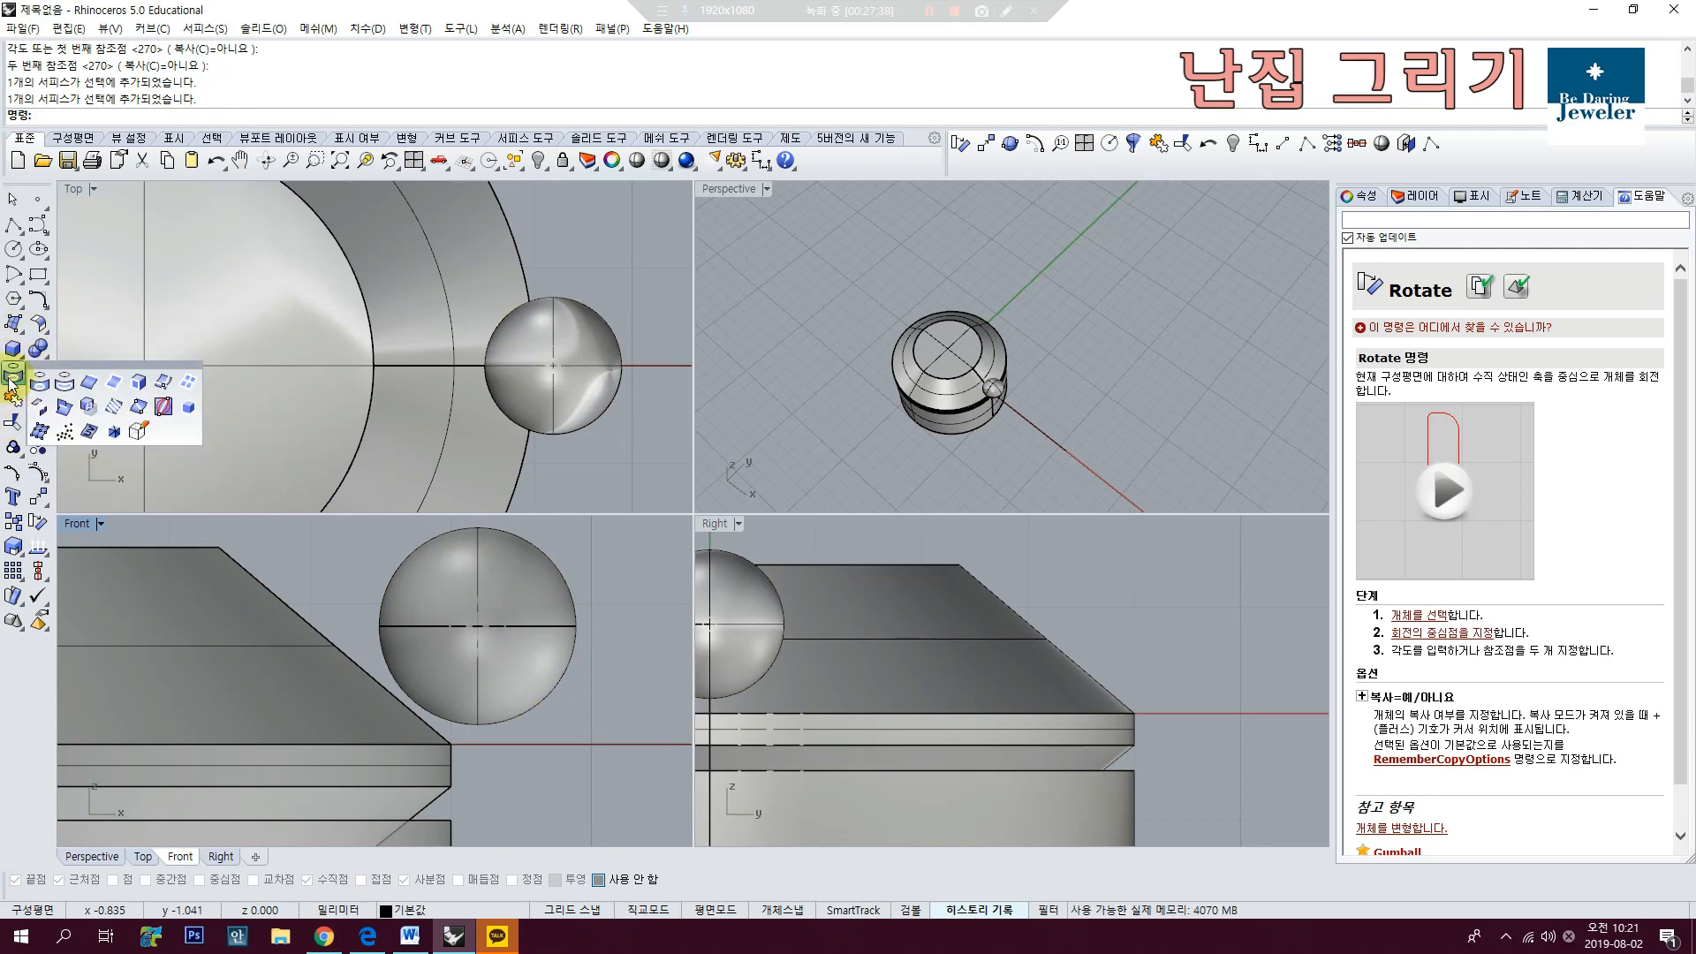
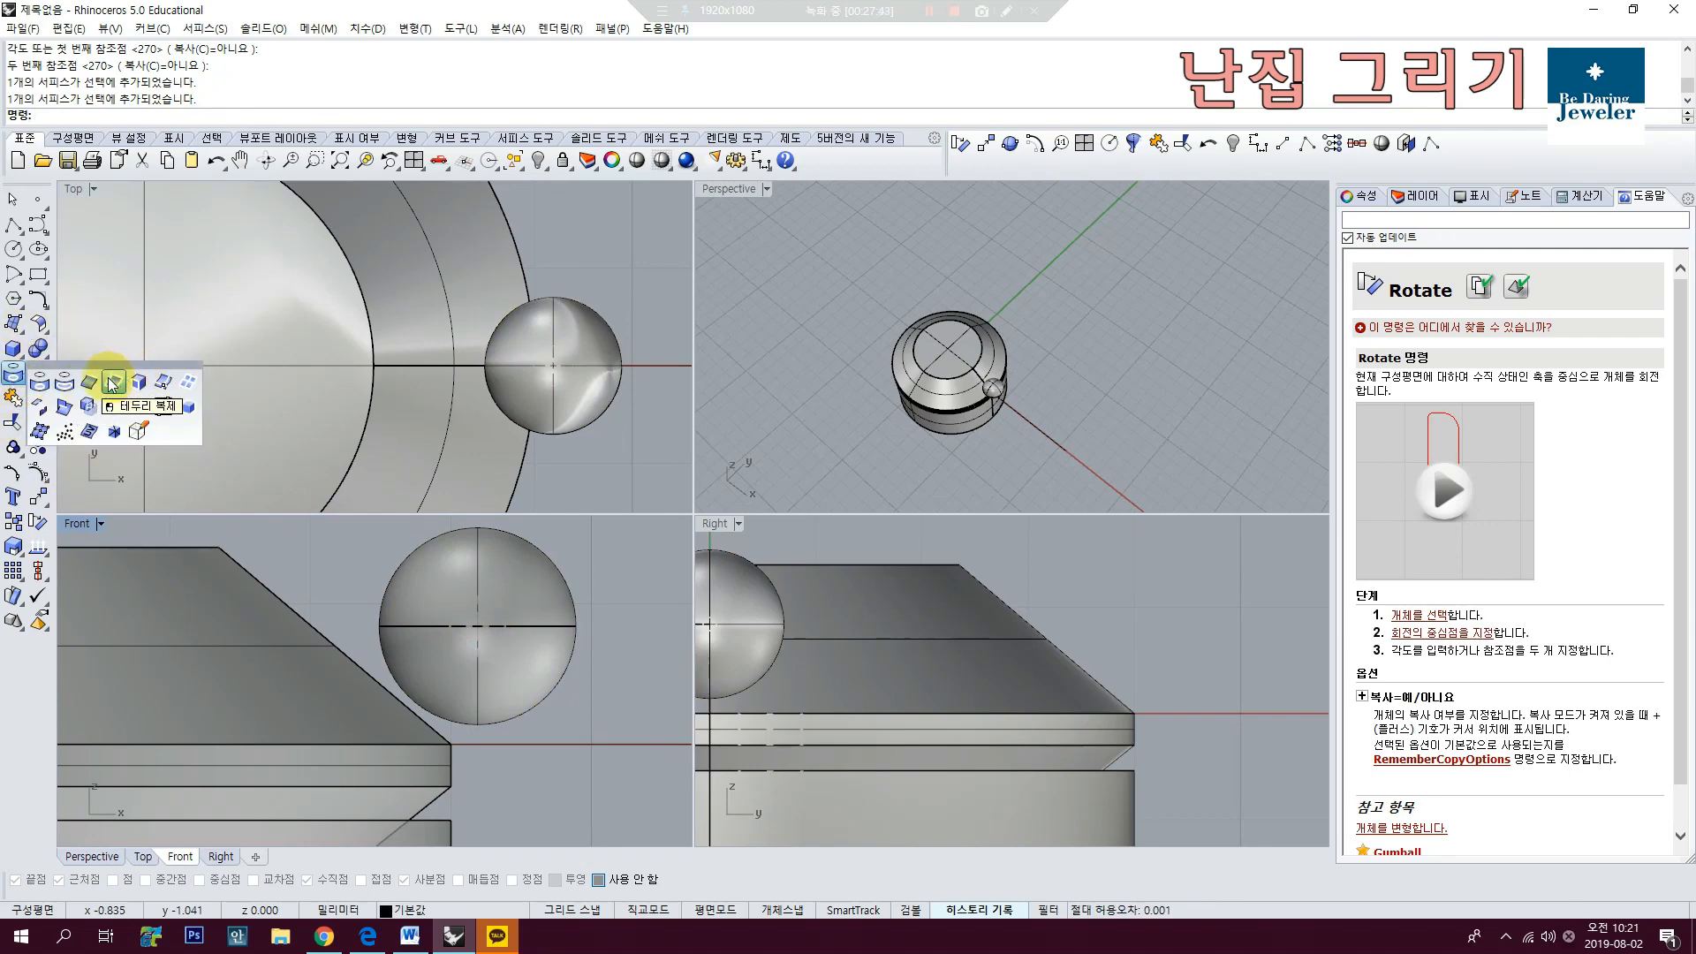
click(166, 388)
click(525, 627)
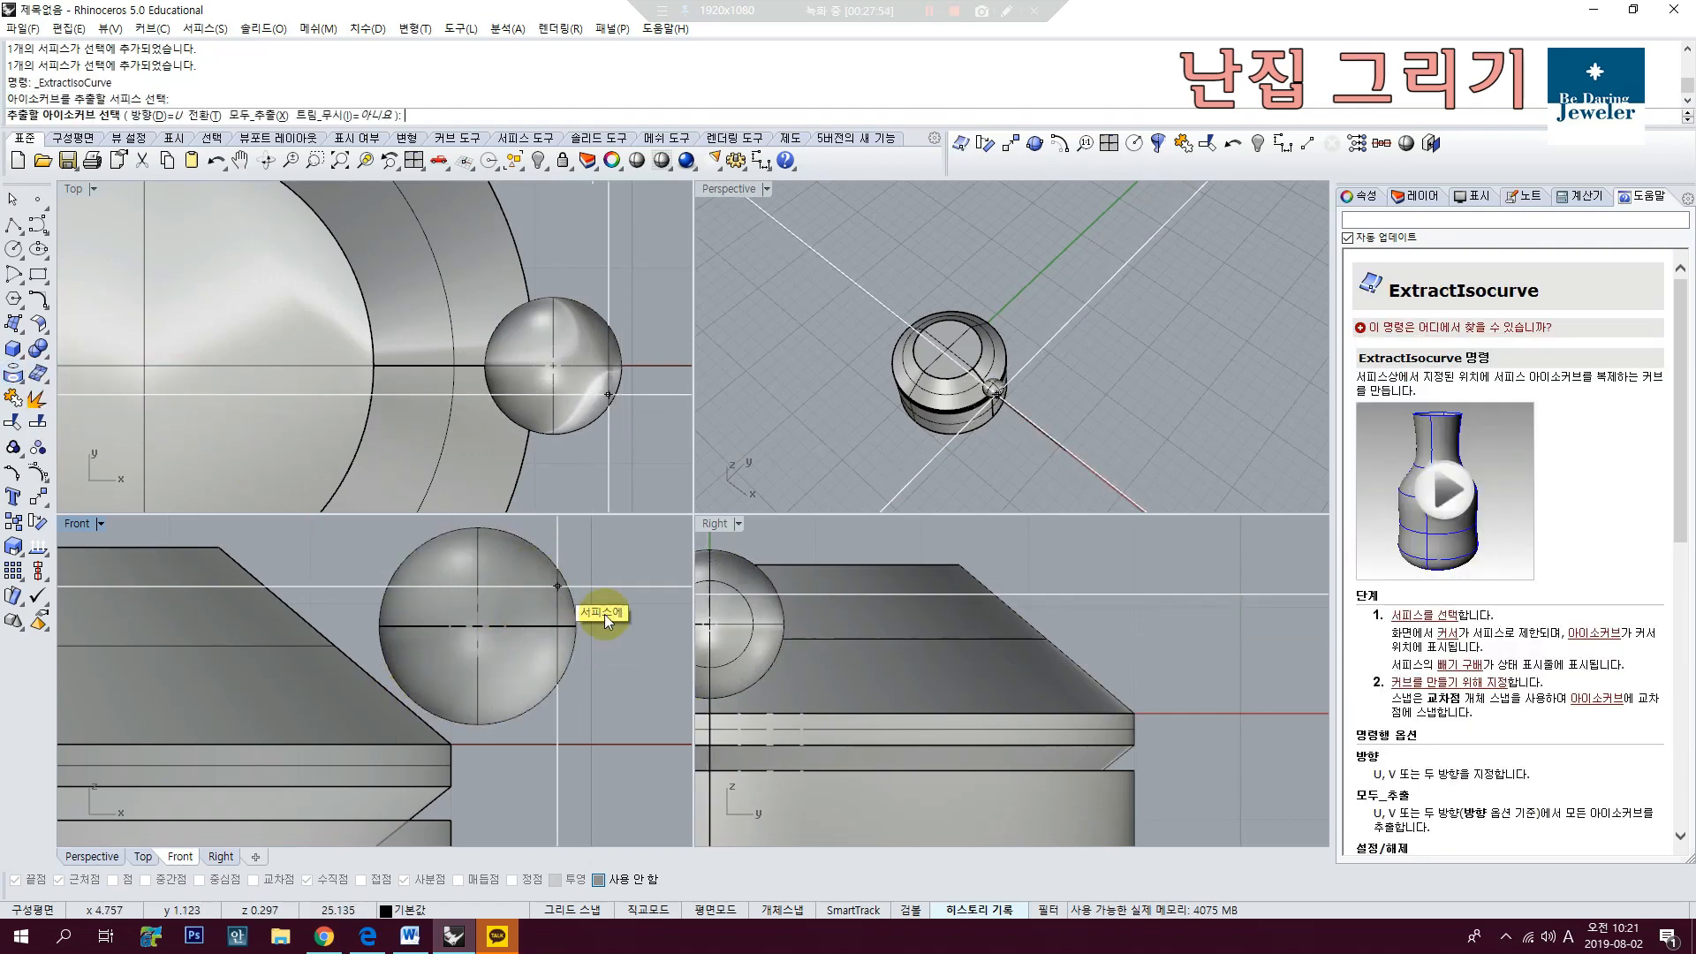
right_drag(877, 642, 1086, 649)
key(Escape)
key(space)
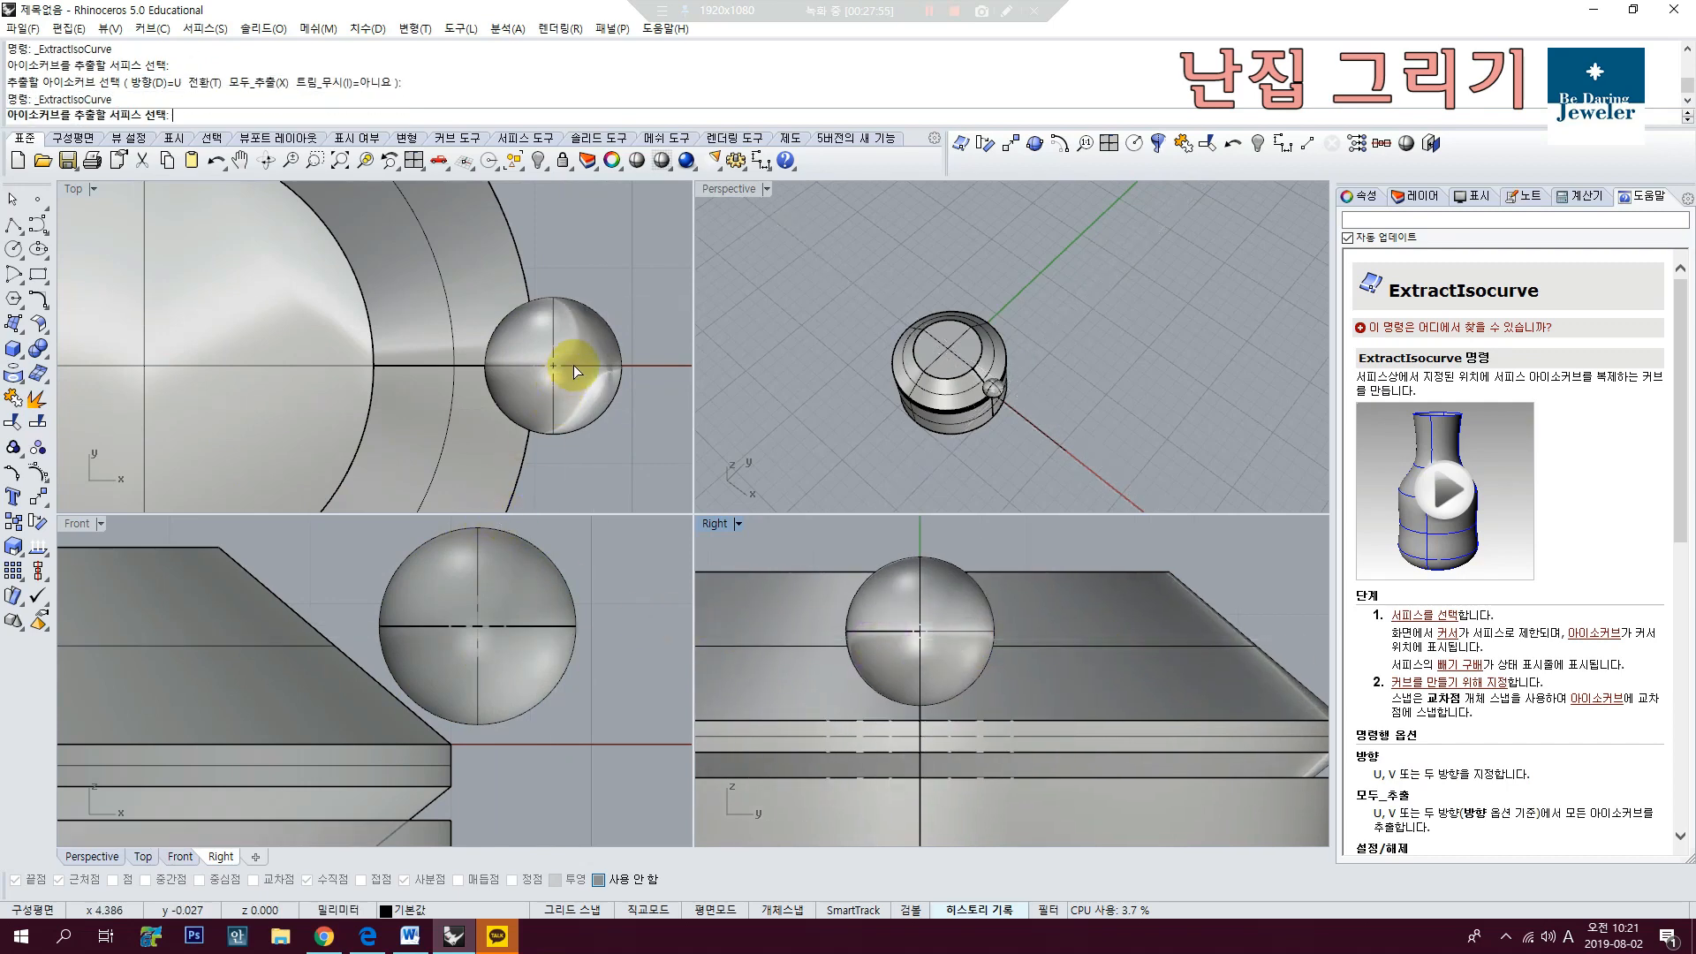
click(576, 346)
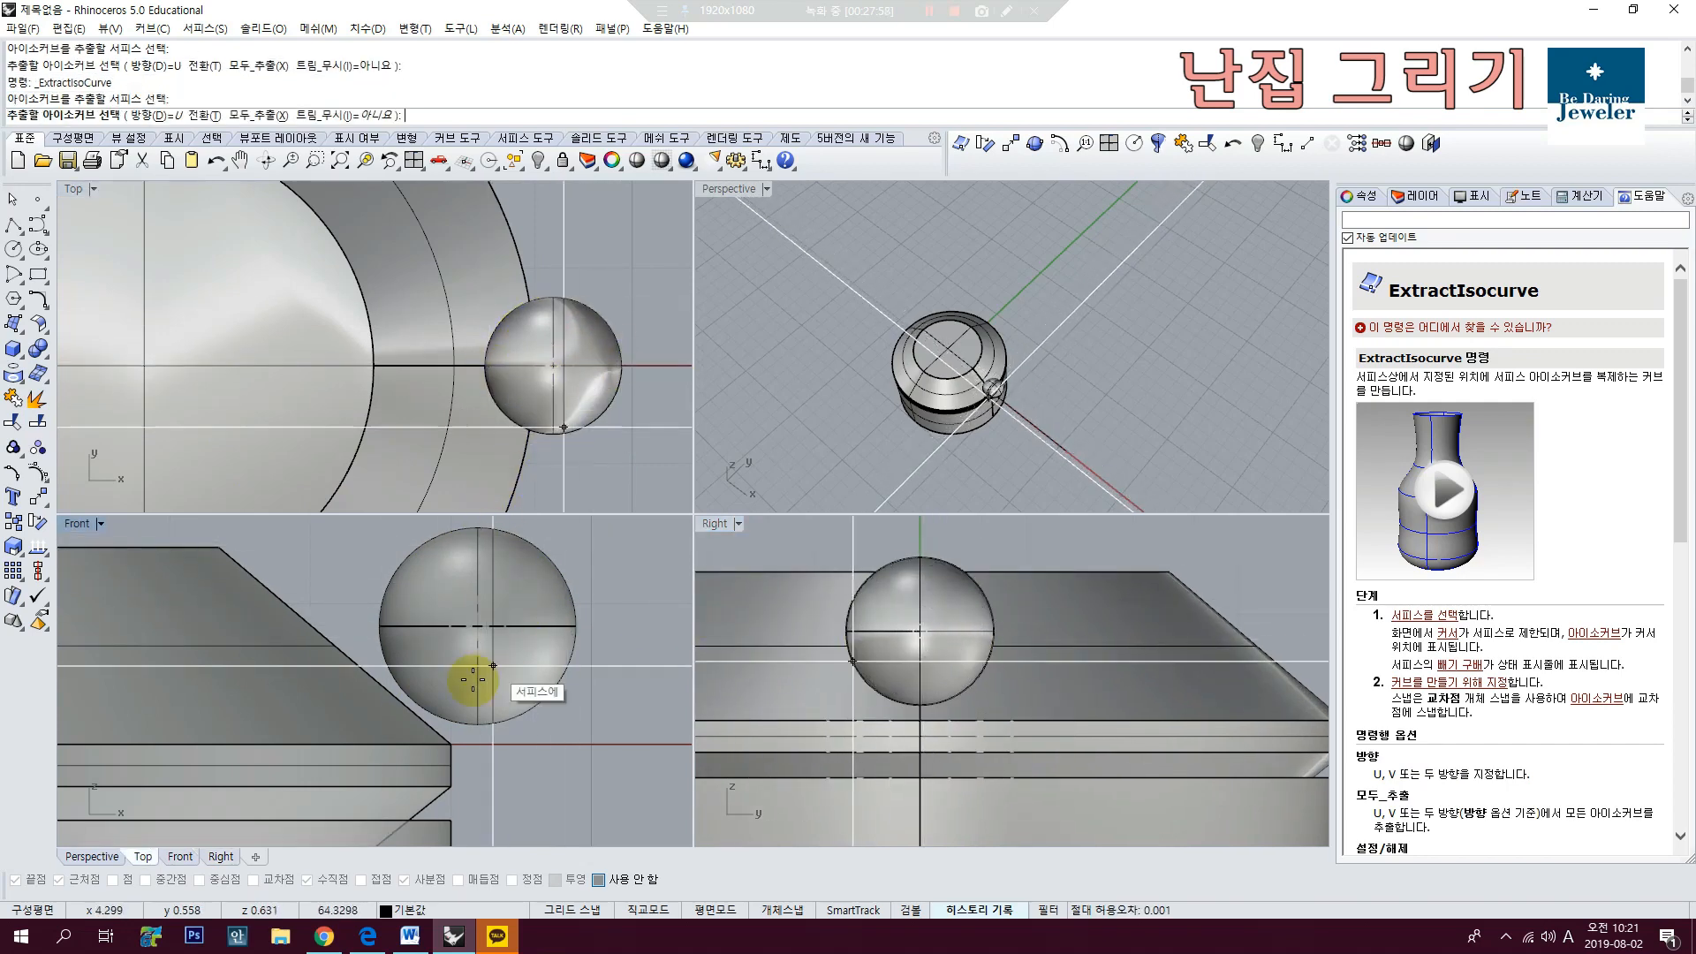
click(172, 118)
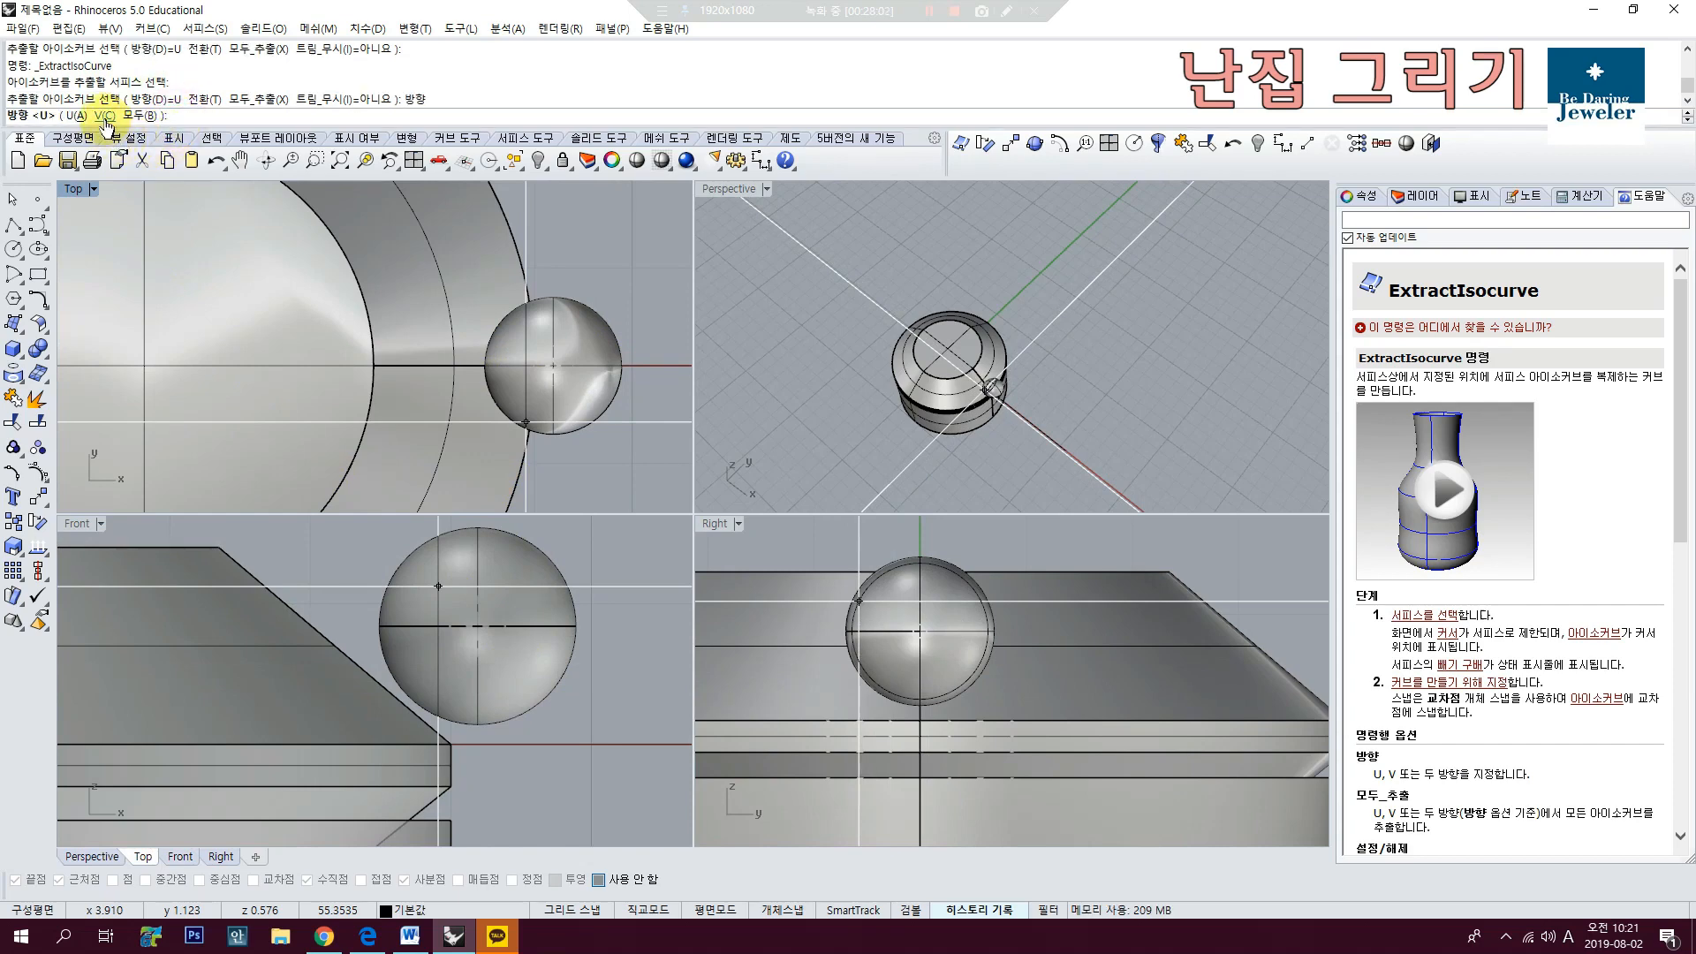
click(104, 118)
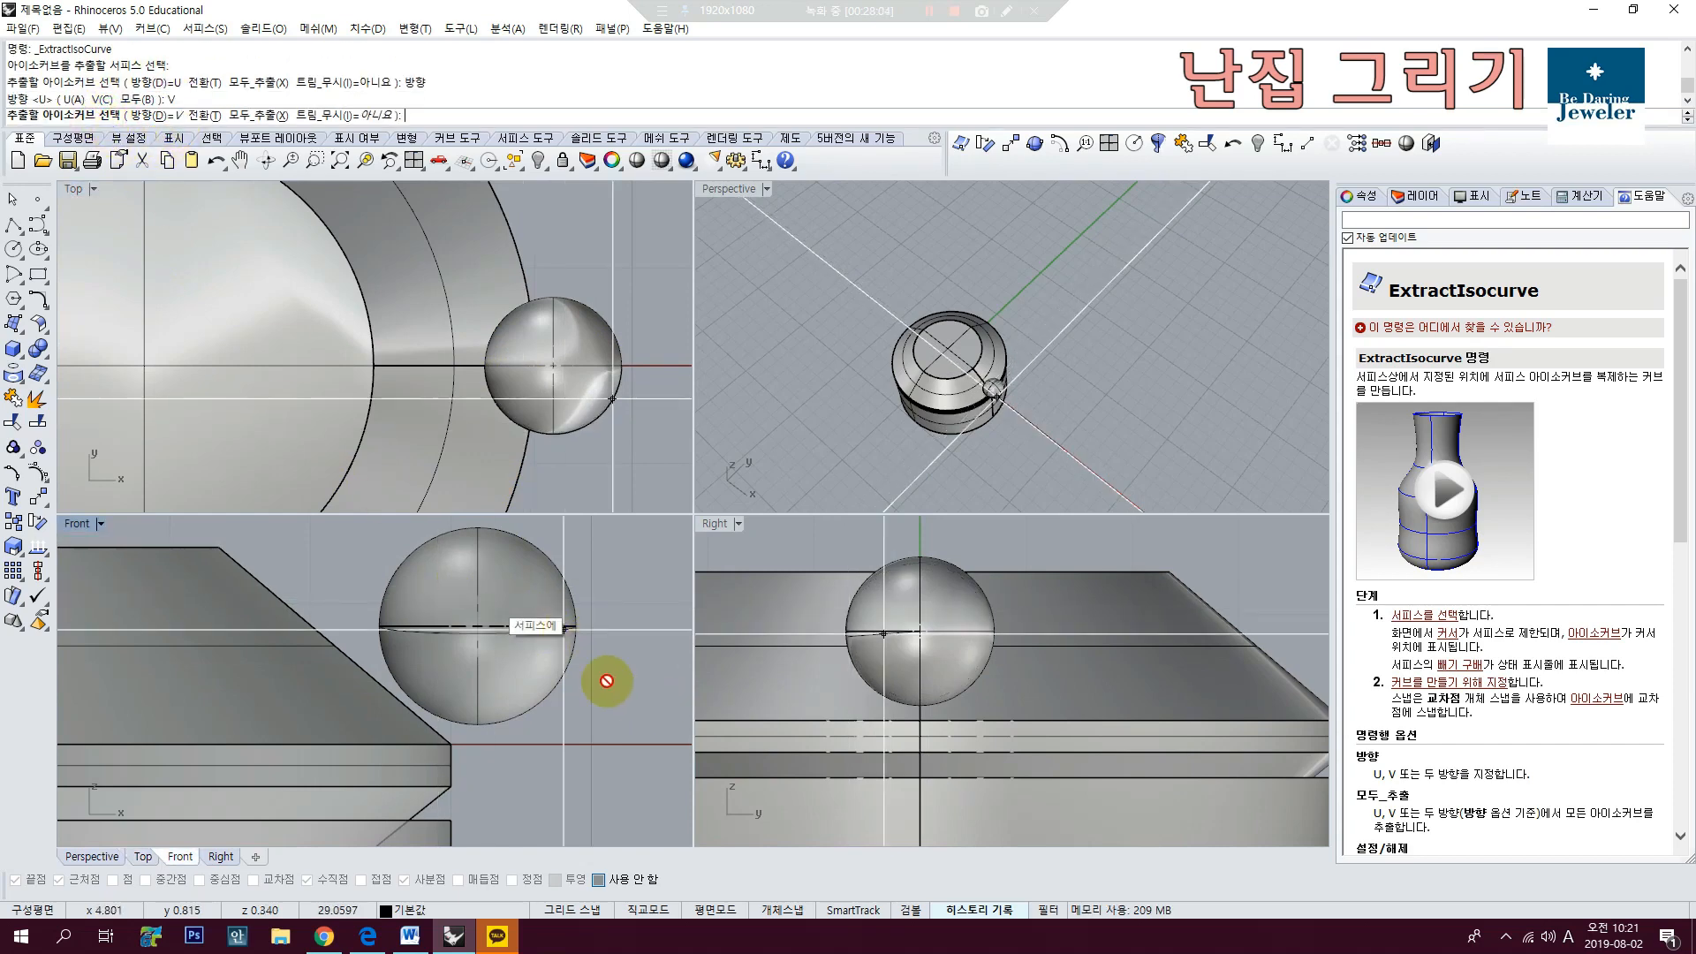
scroll(882, 594, up, 4)
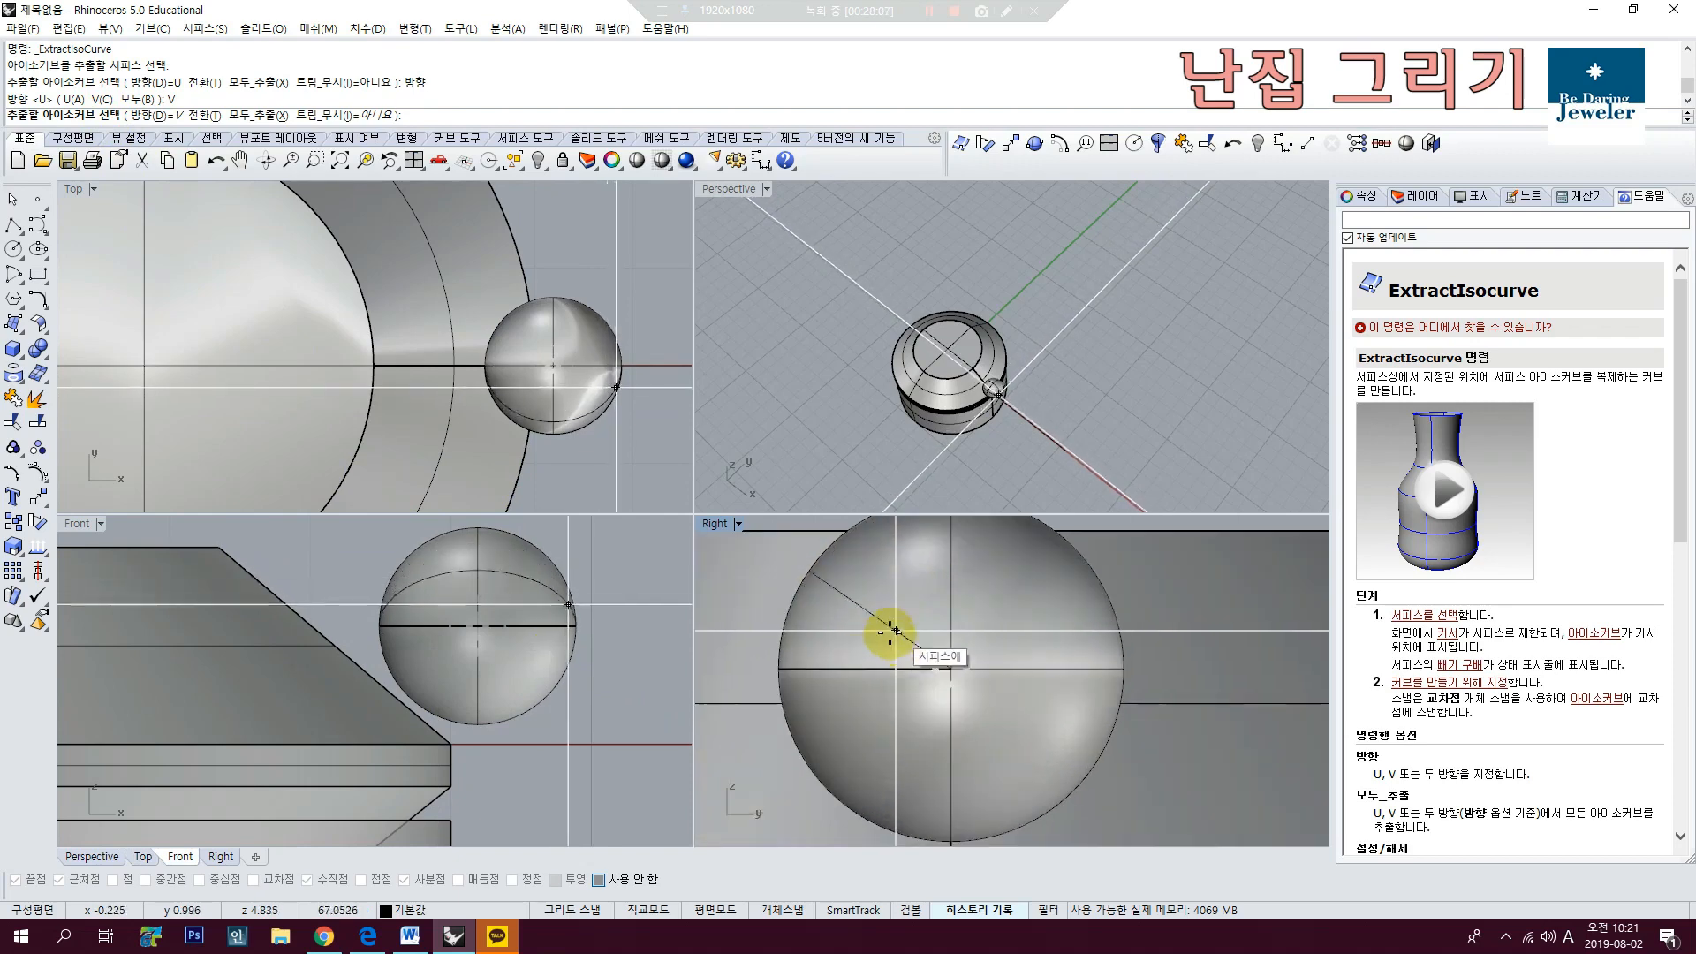
click(777, 671)
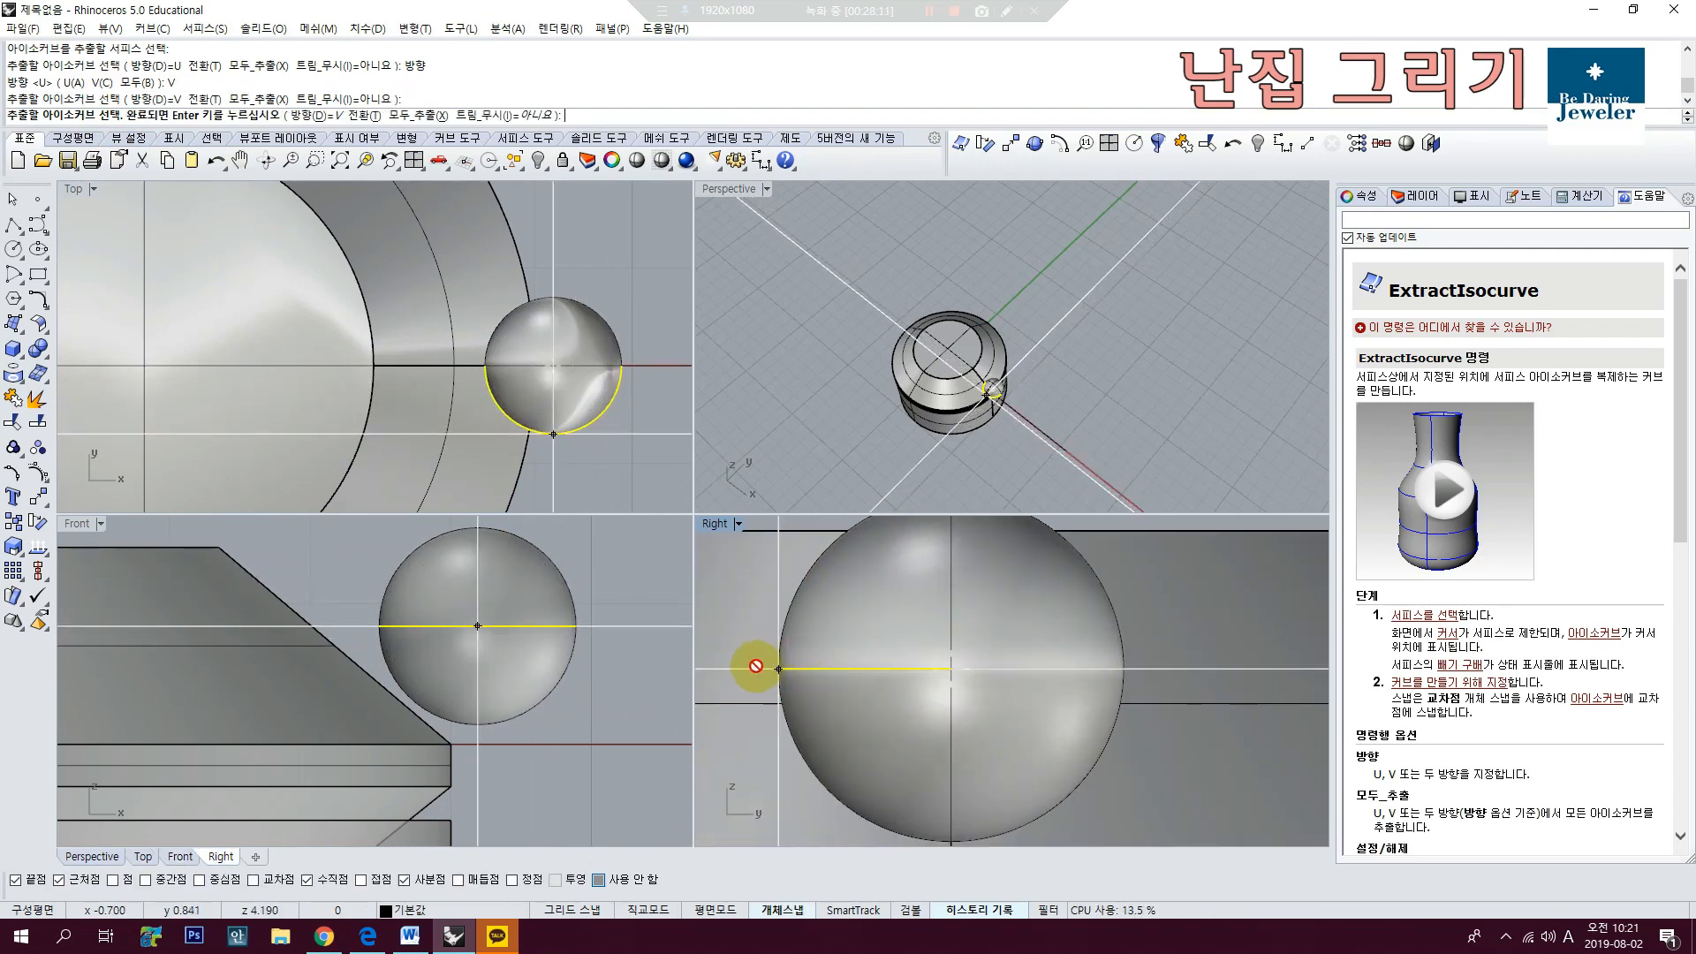
scroll(870, 688, down, 4)
key(Return)
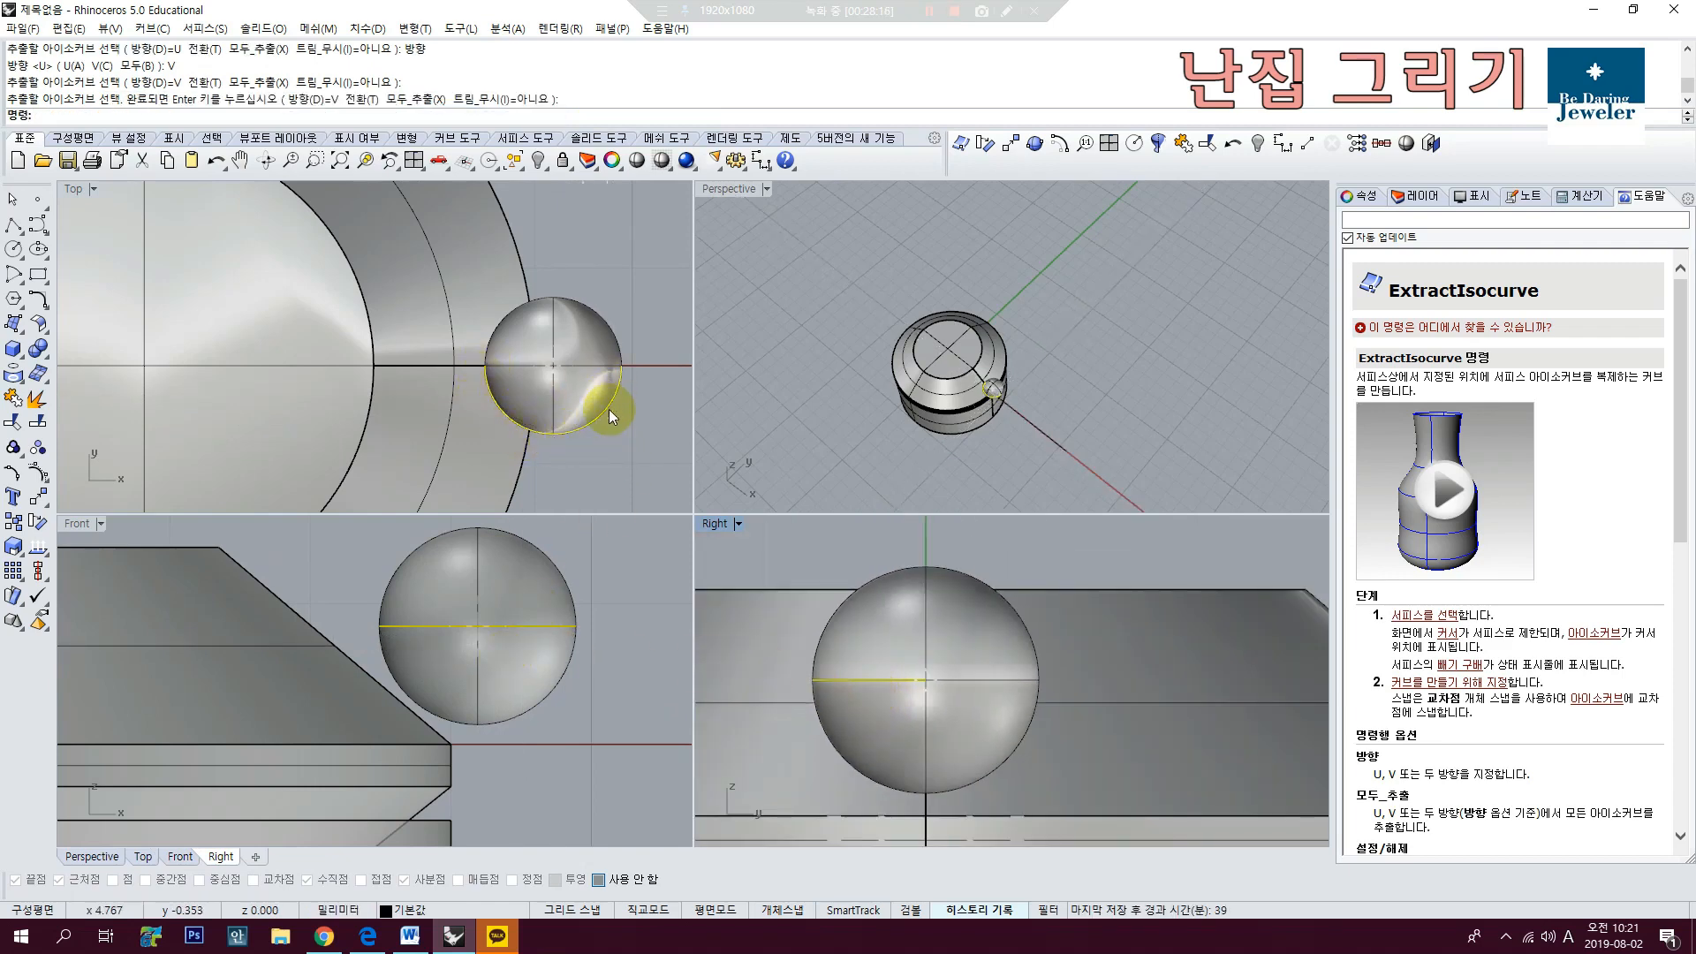
Step: Mirror a copy of the extracted half-circle across the horizontal X axis in the Top view
click(44, 500)
click(165, 521)
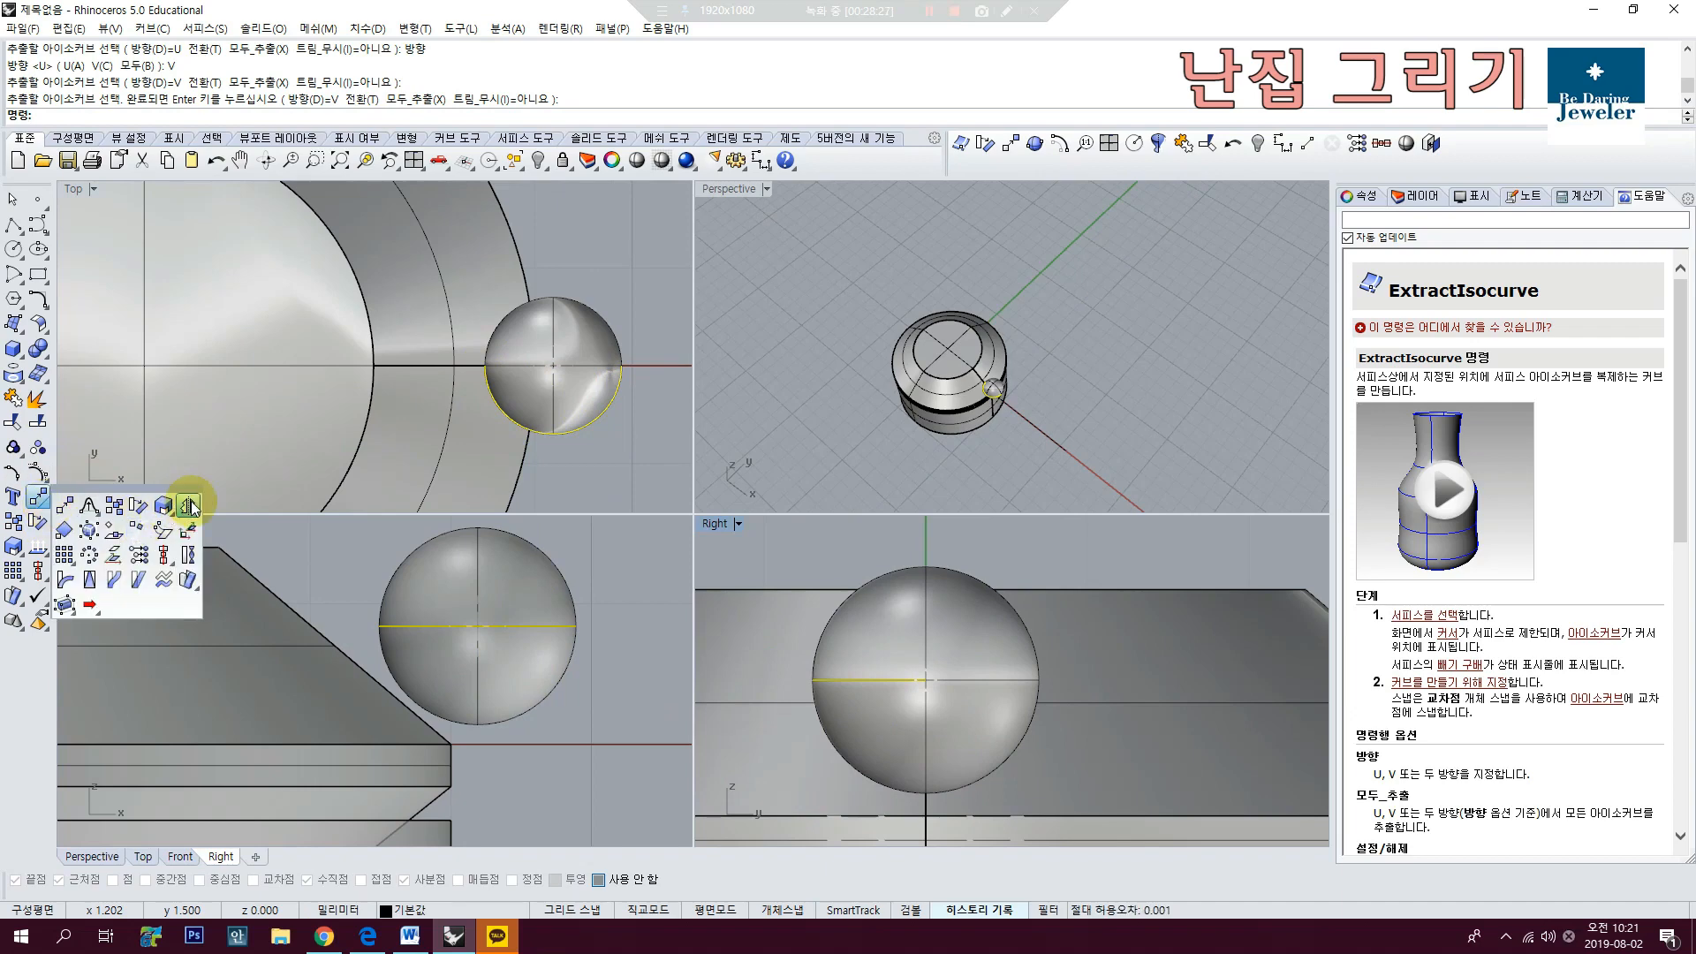
click(190, 506)
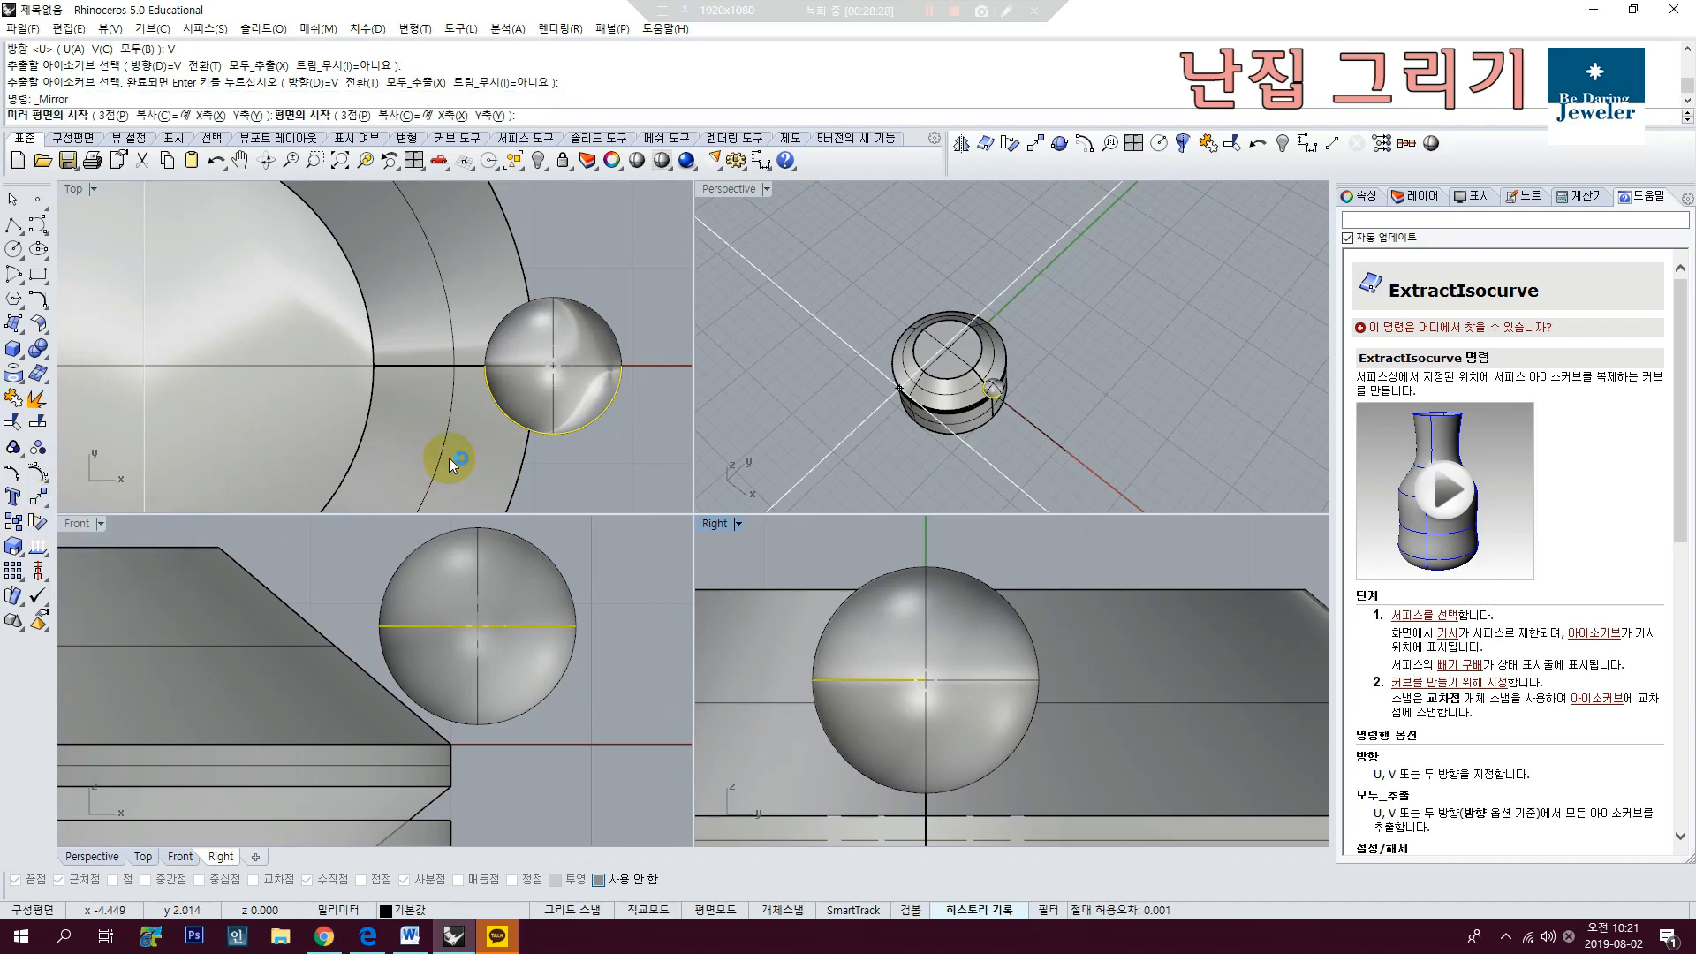
click(627, 366)
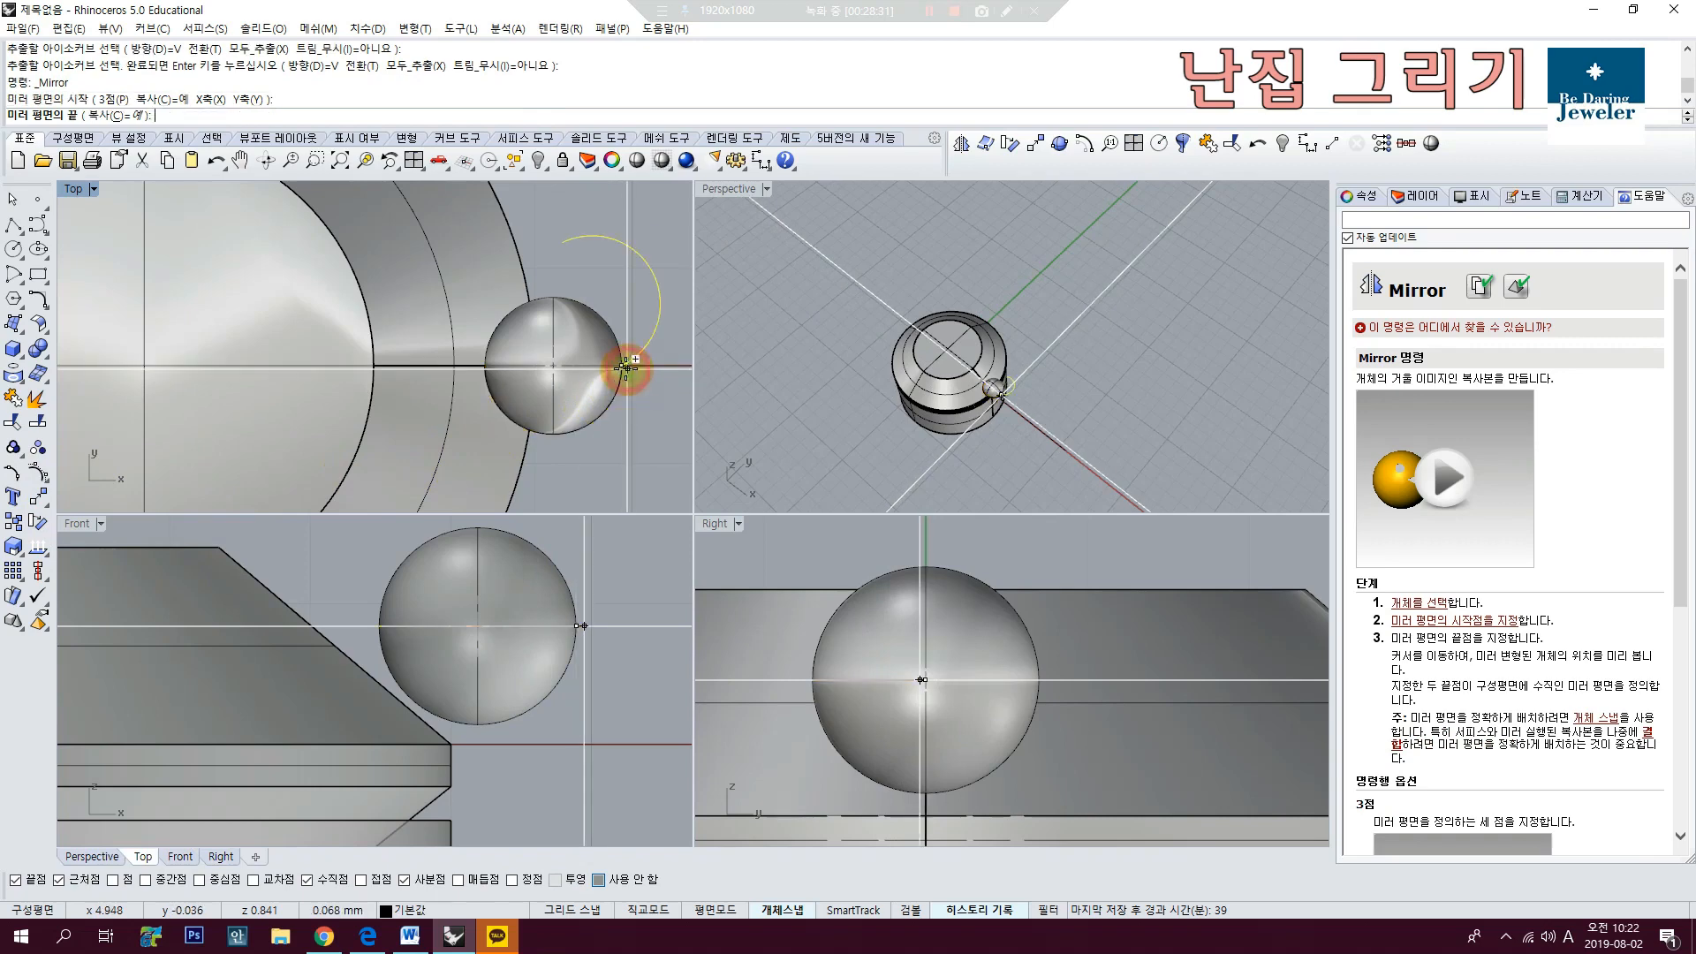
click(652, 376)
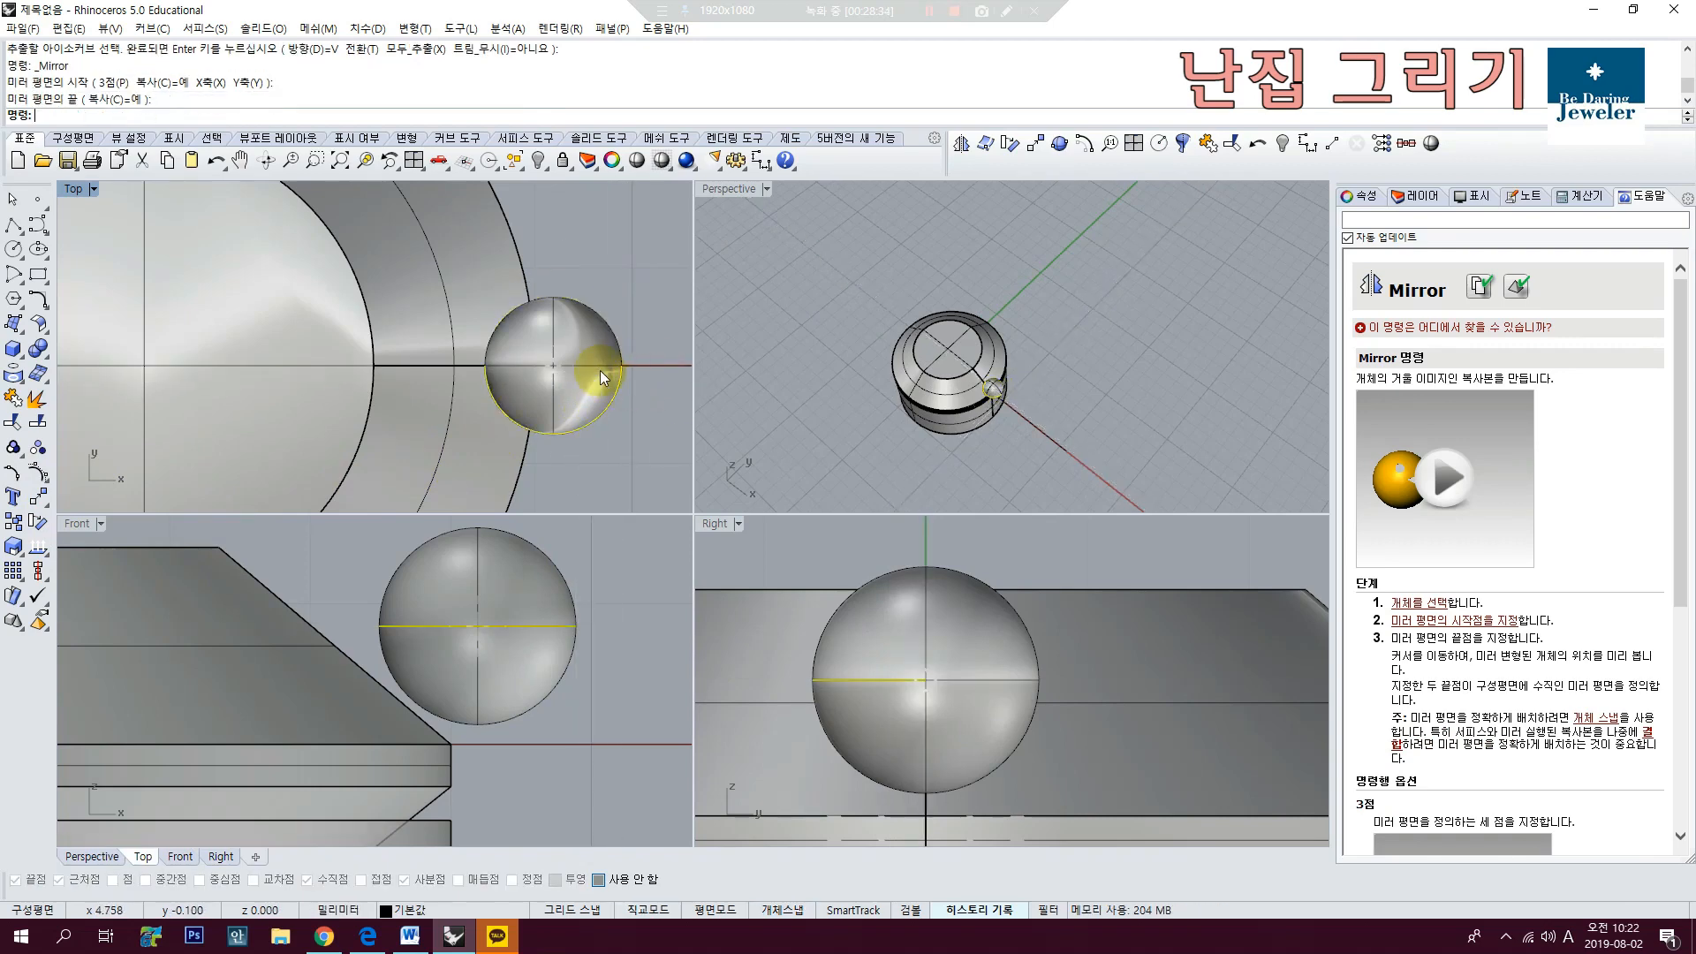
Step: Hide the sphere and join the two half-circle curves into one closed curve
click(580, 340)
right_drag(621, 258, 509, 247)
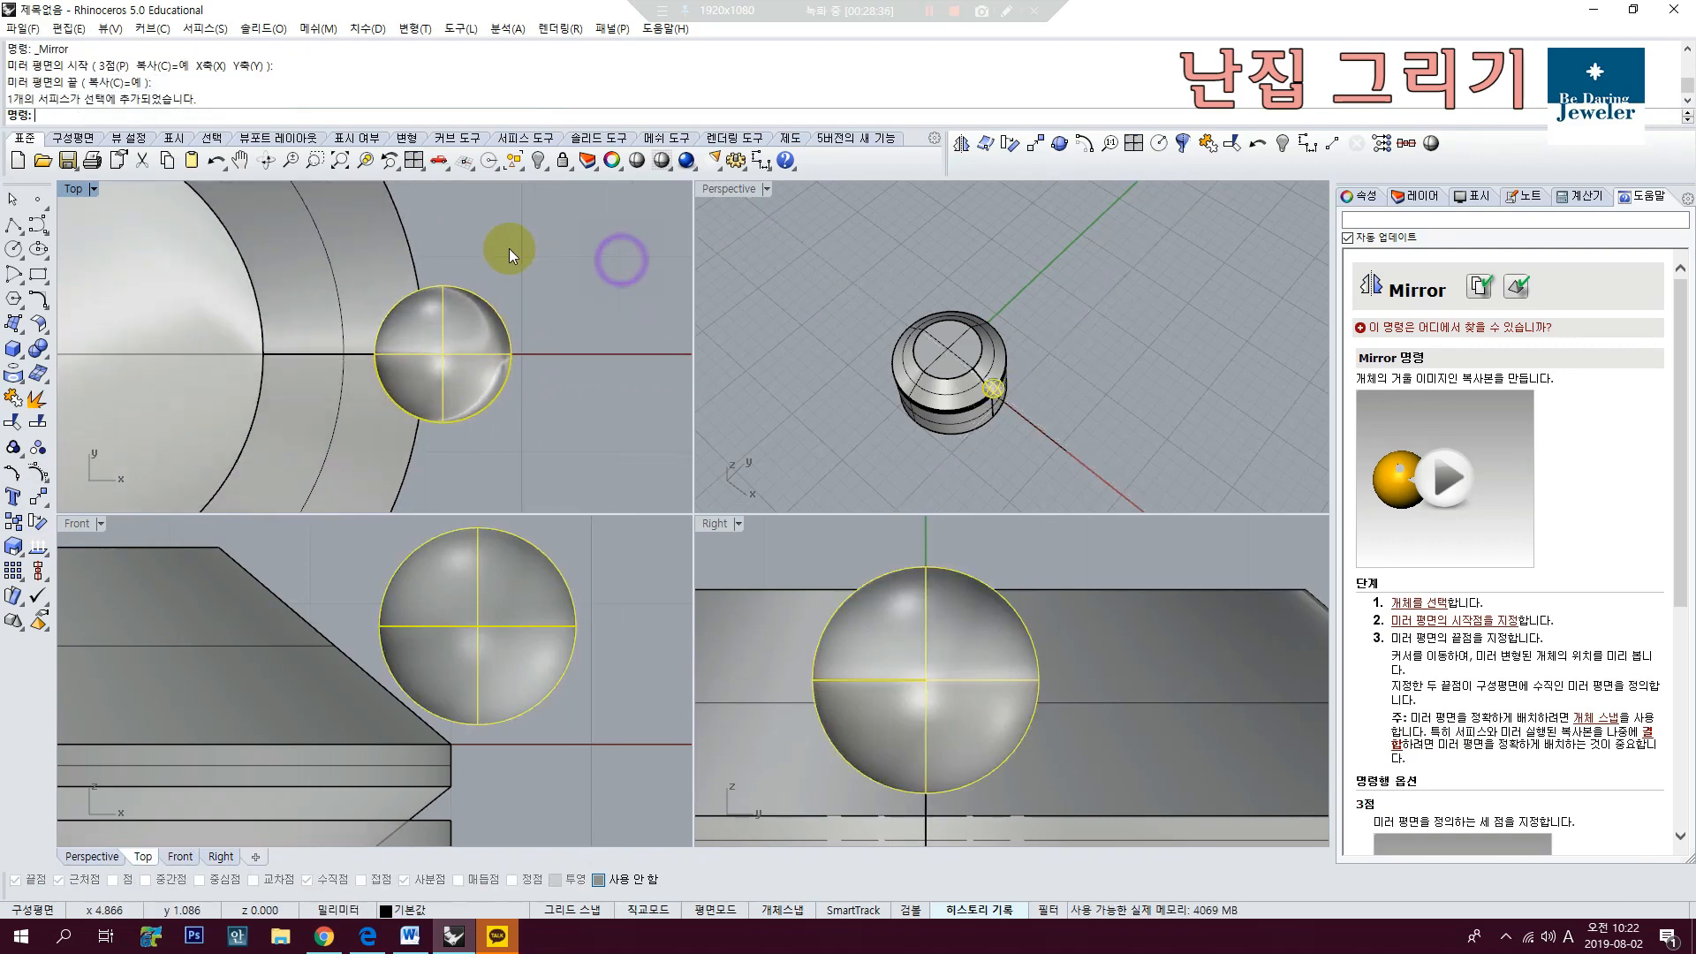
click(514, 162)
click(500, 314)
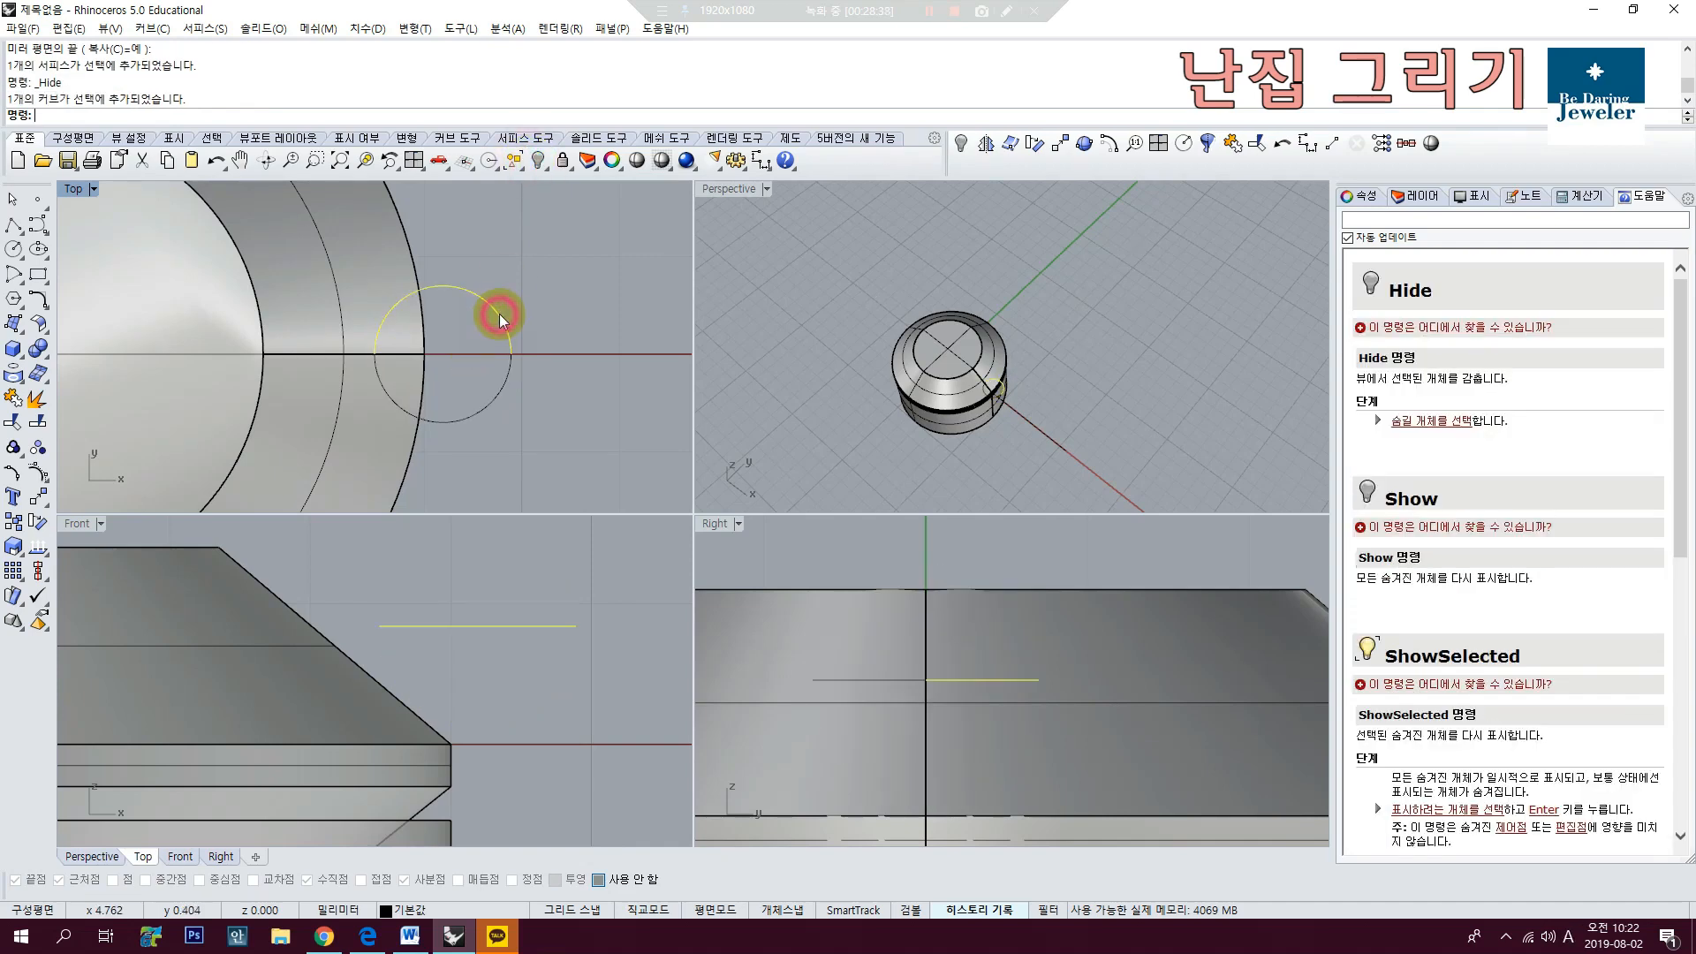
click(486, 409)
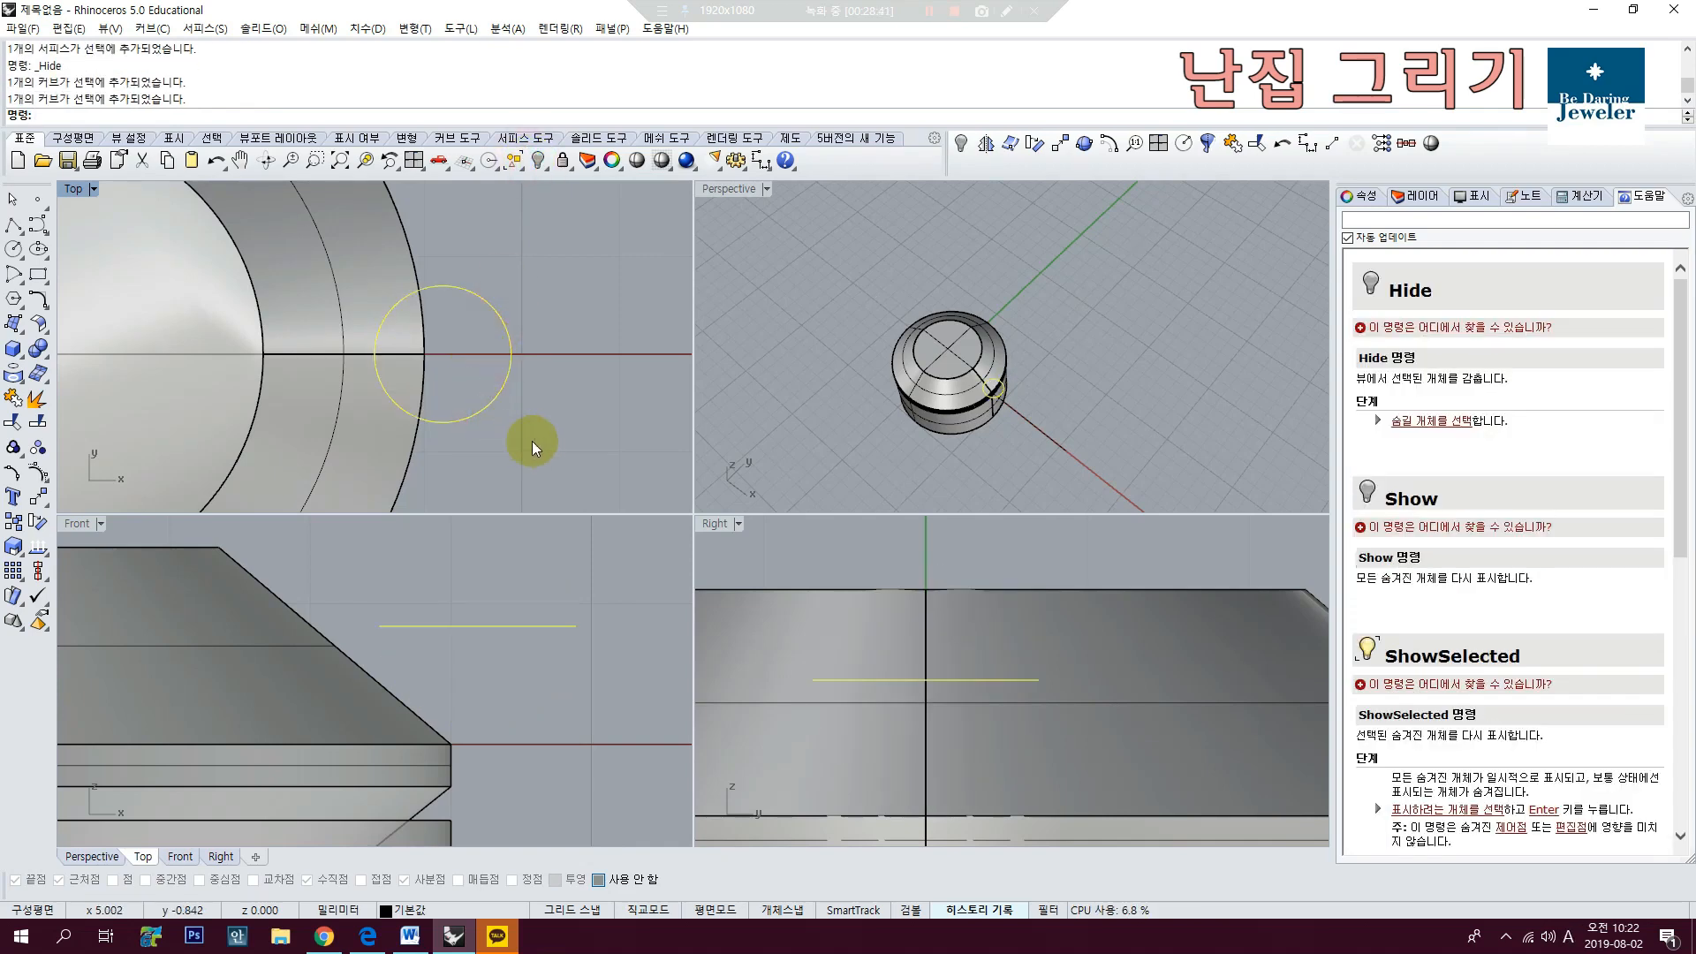
right_drag(497, 439, 600, 439)
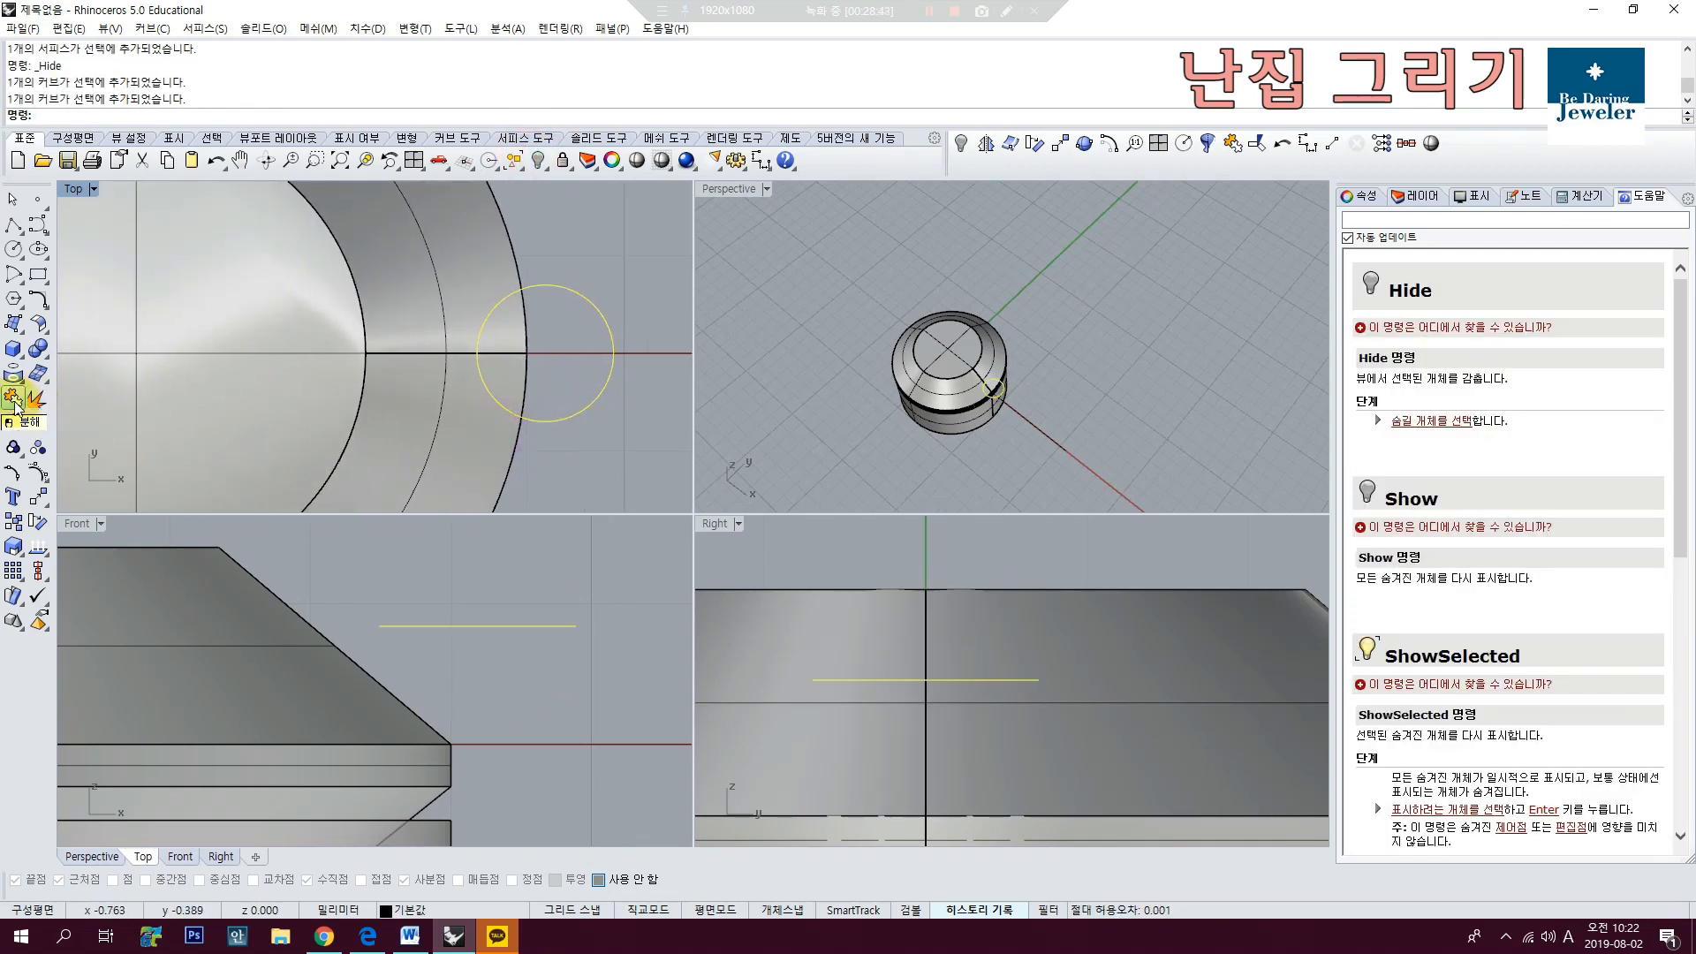
click(13, 399)
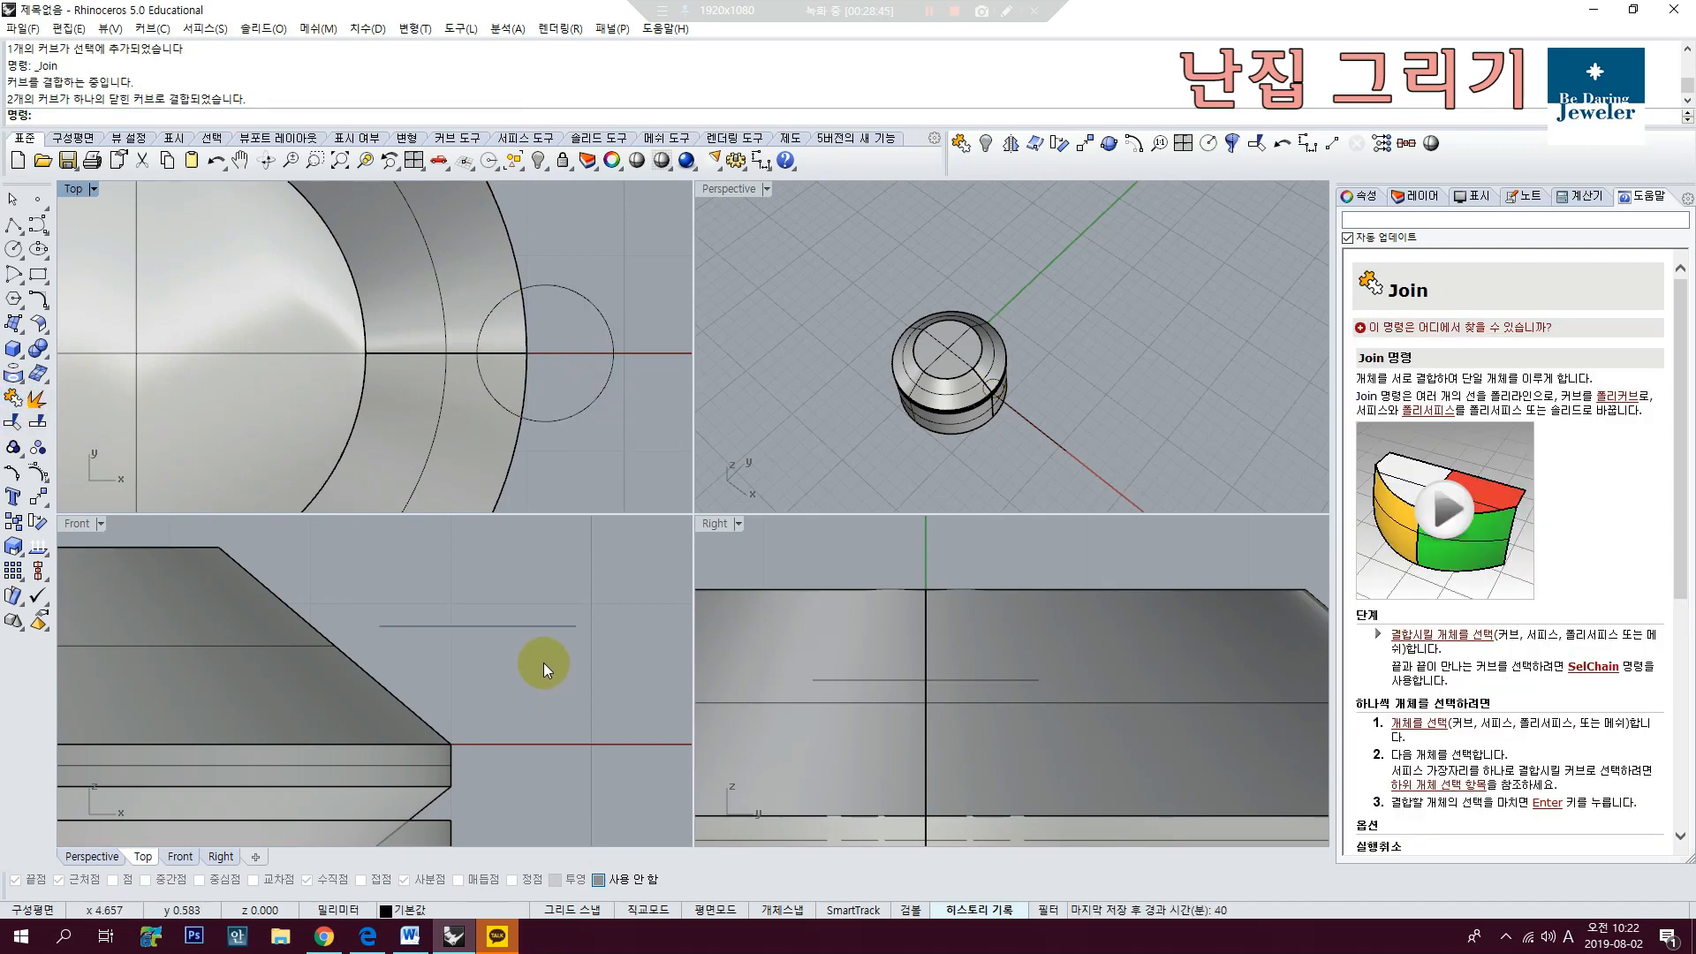
Step: Extrude the joined circle straight down as an open tube to the bottom edge of the setting's base in the Front view
click(511, 622)
scroll(494, 591, down, 2)
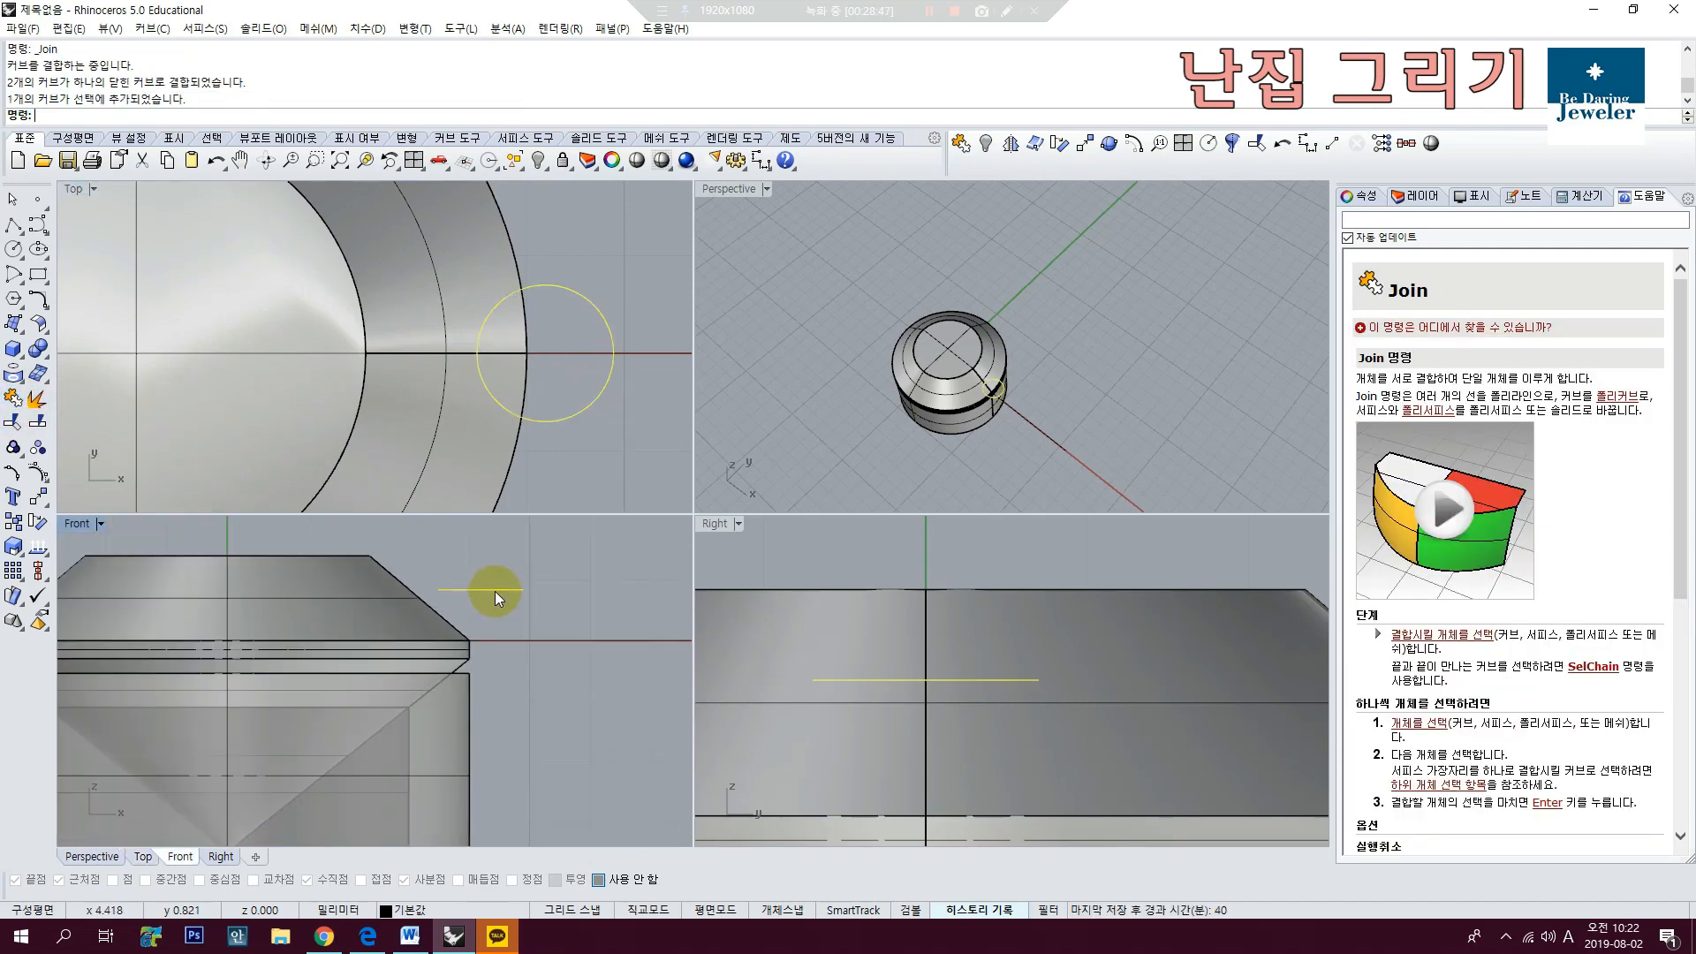
click(131, 442)
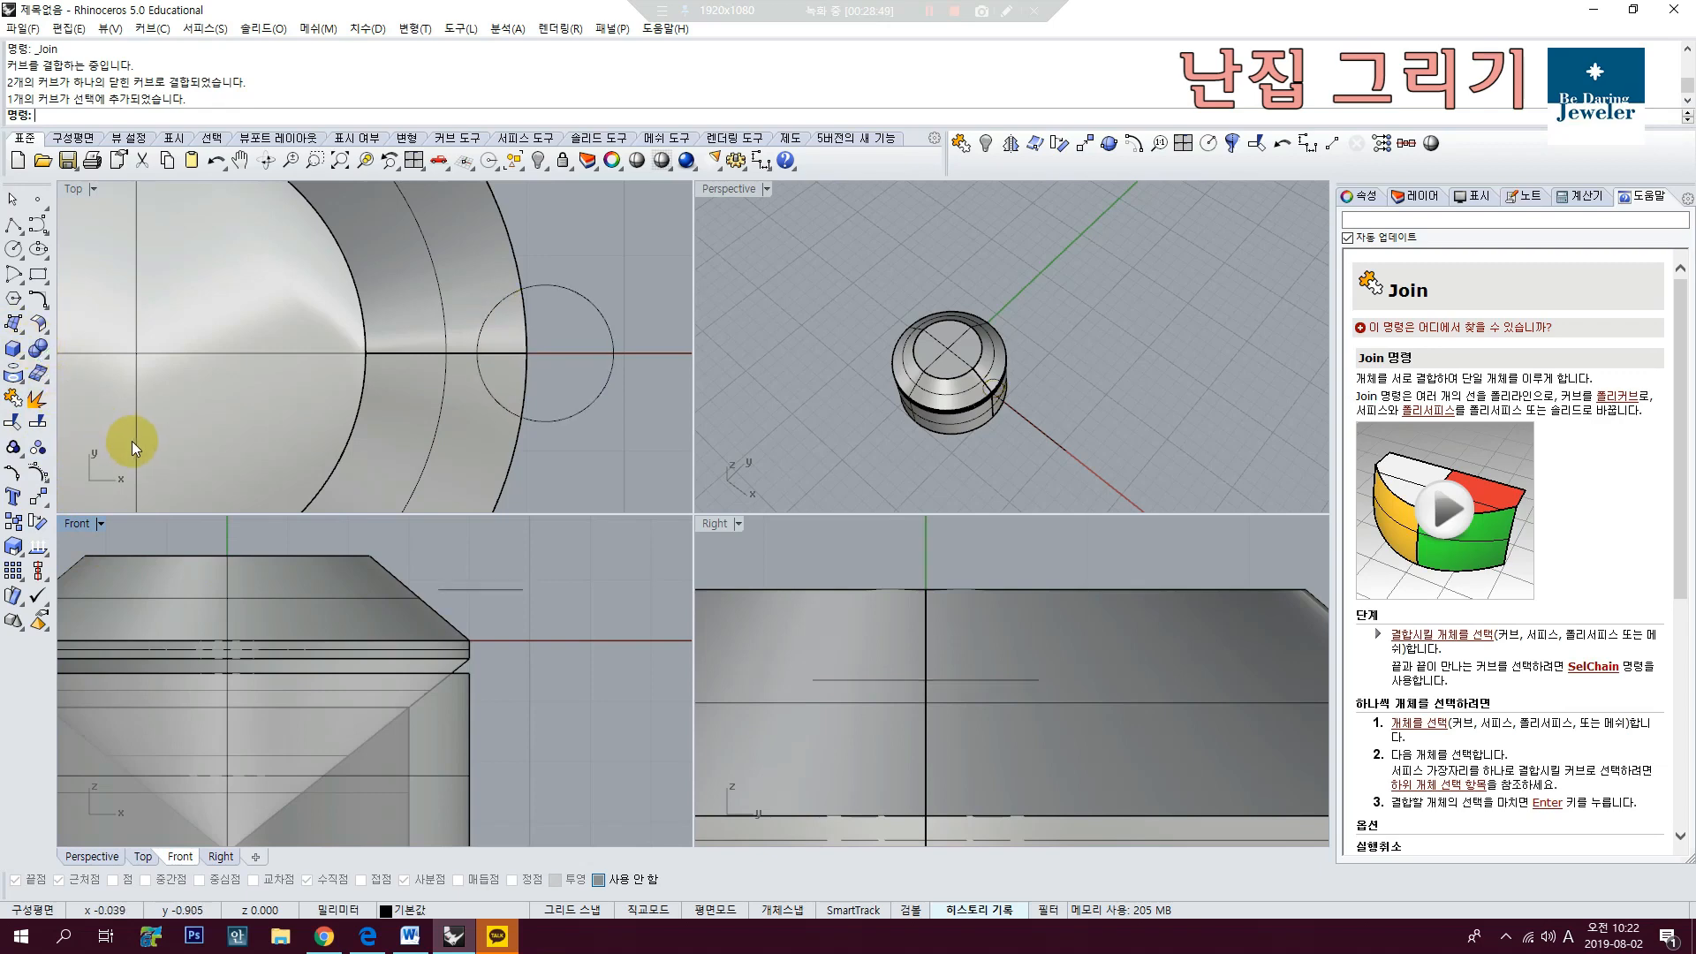
click(474, 597)
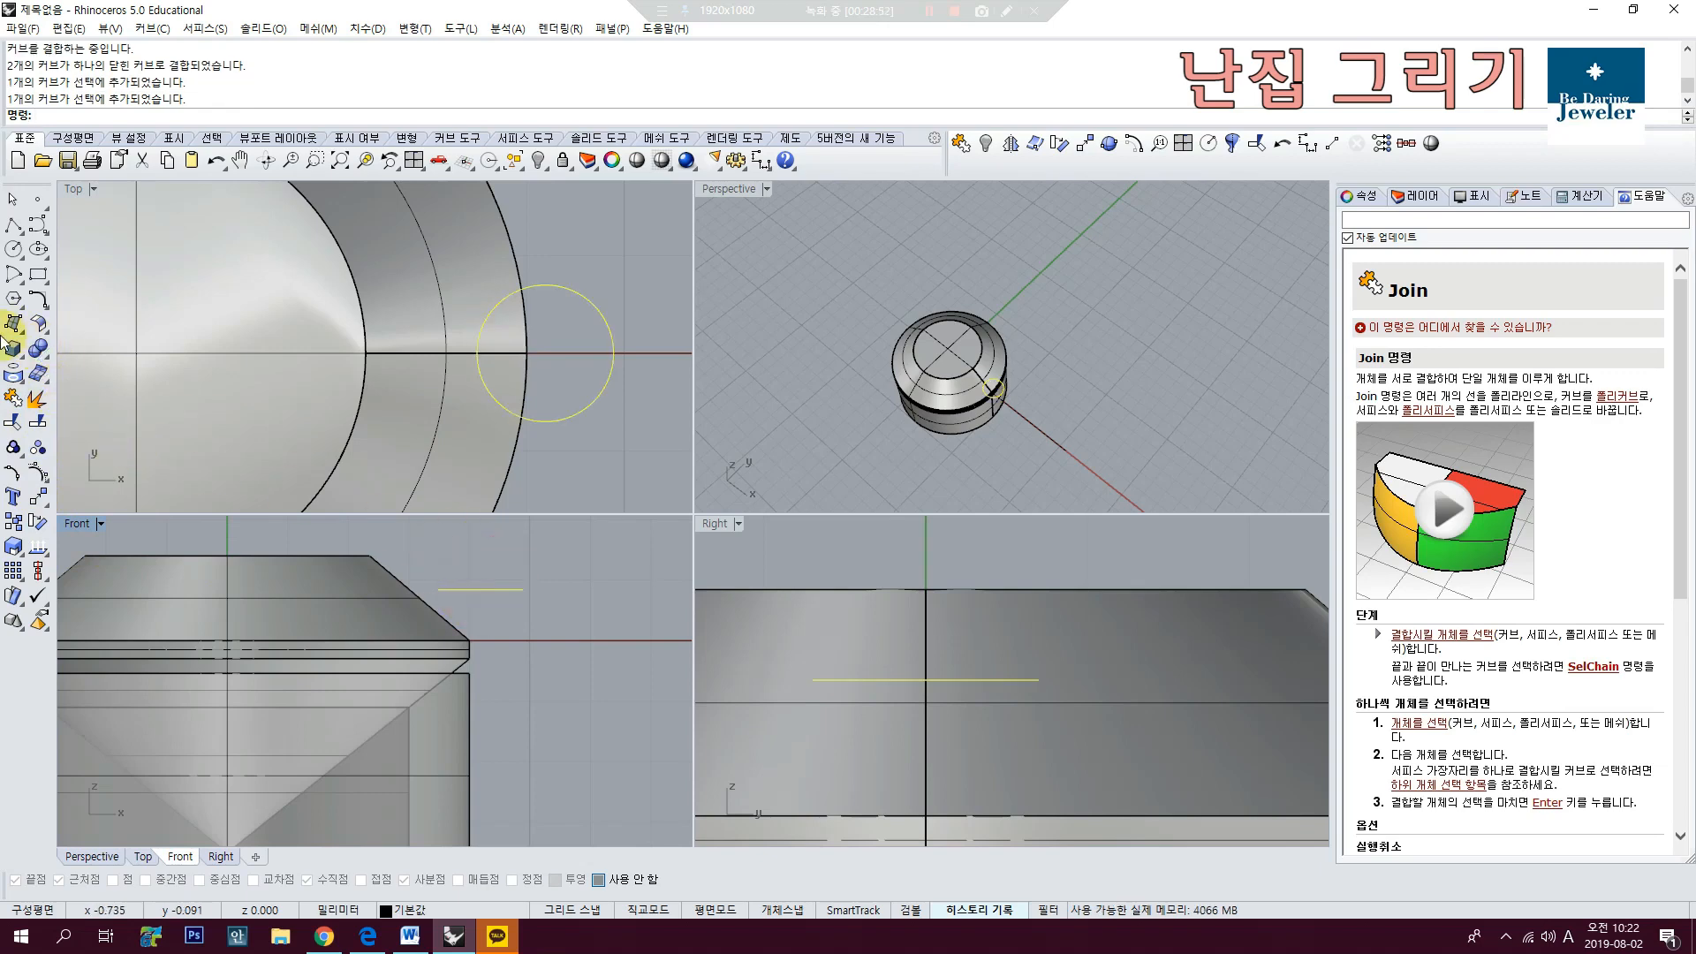
click(17, 330)
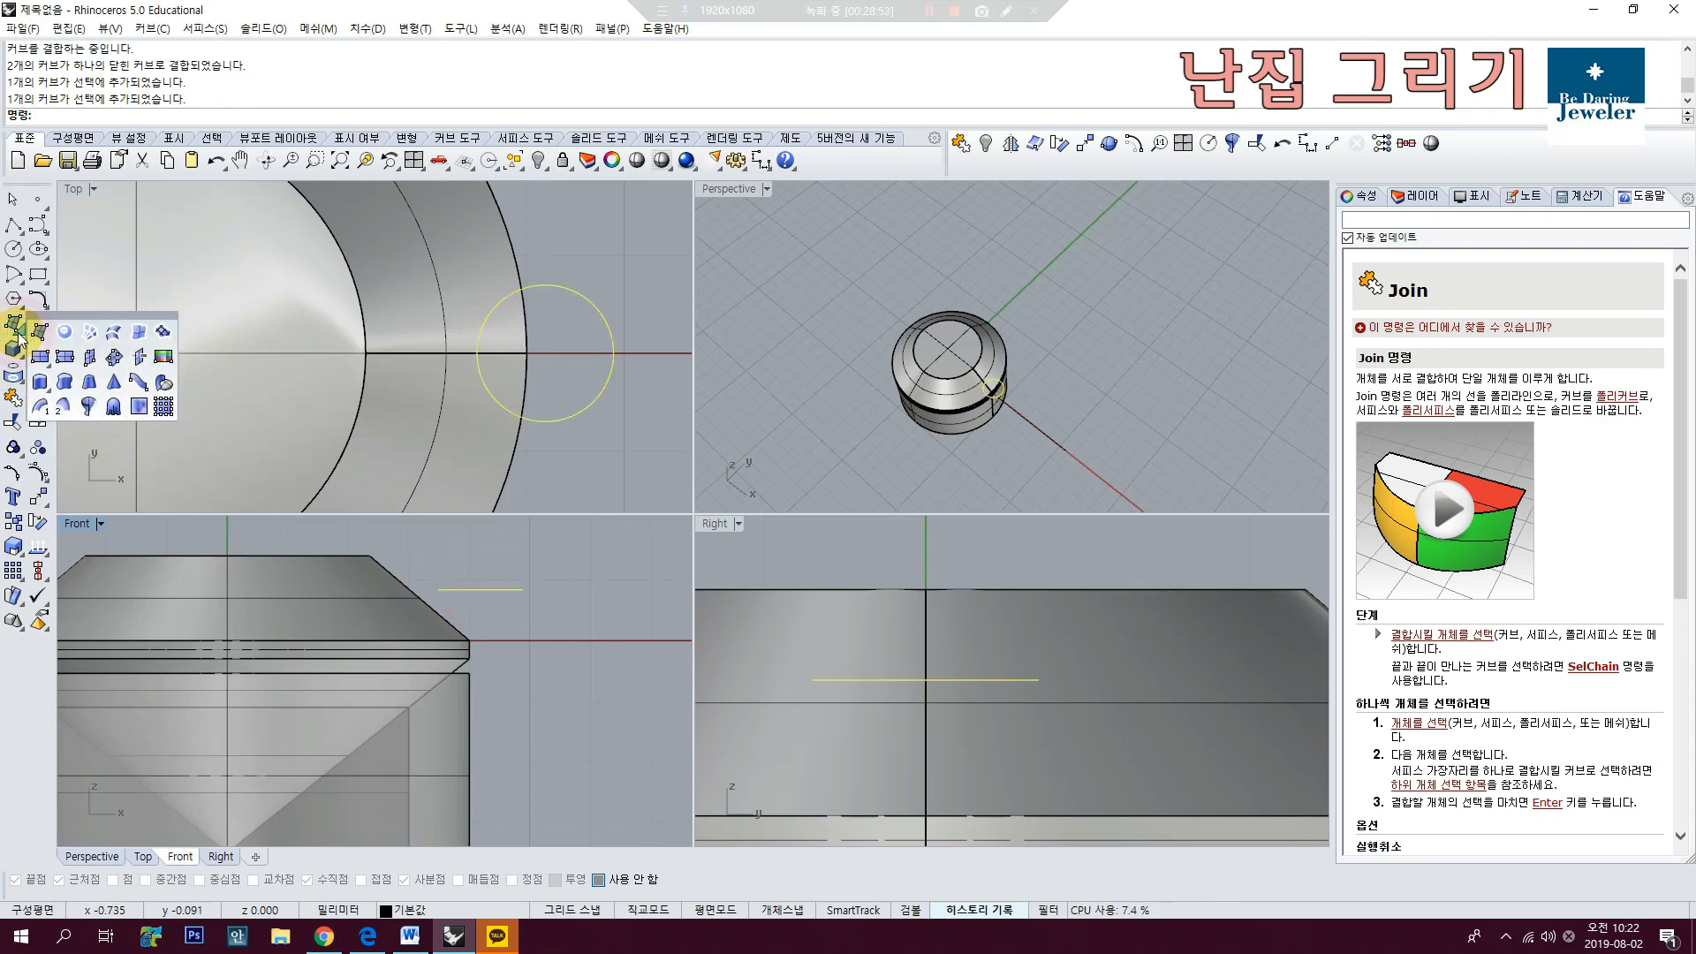
click(39, 382)
scroll(556, 625, down, 4)
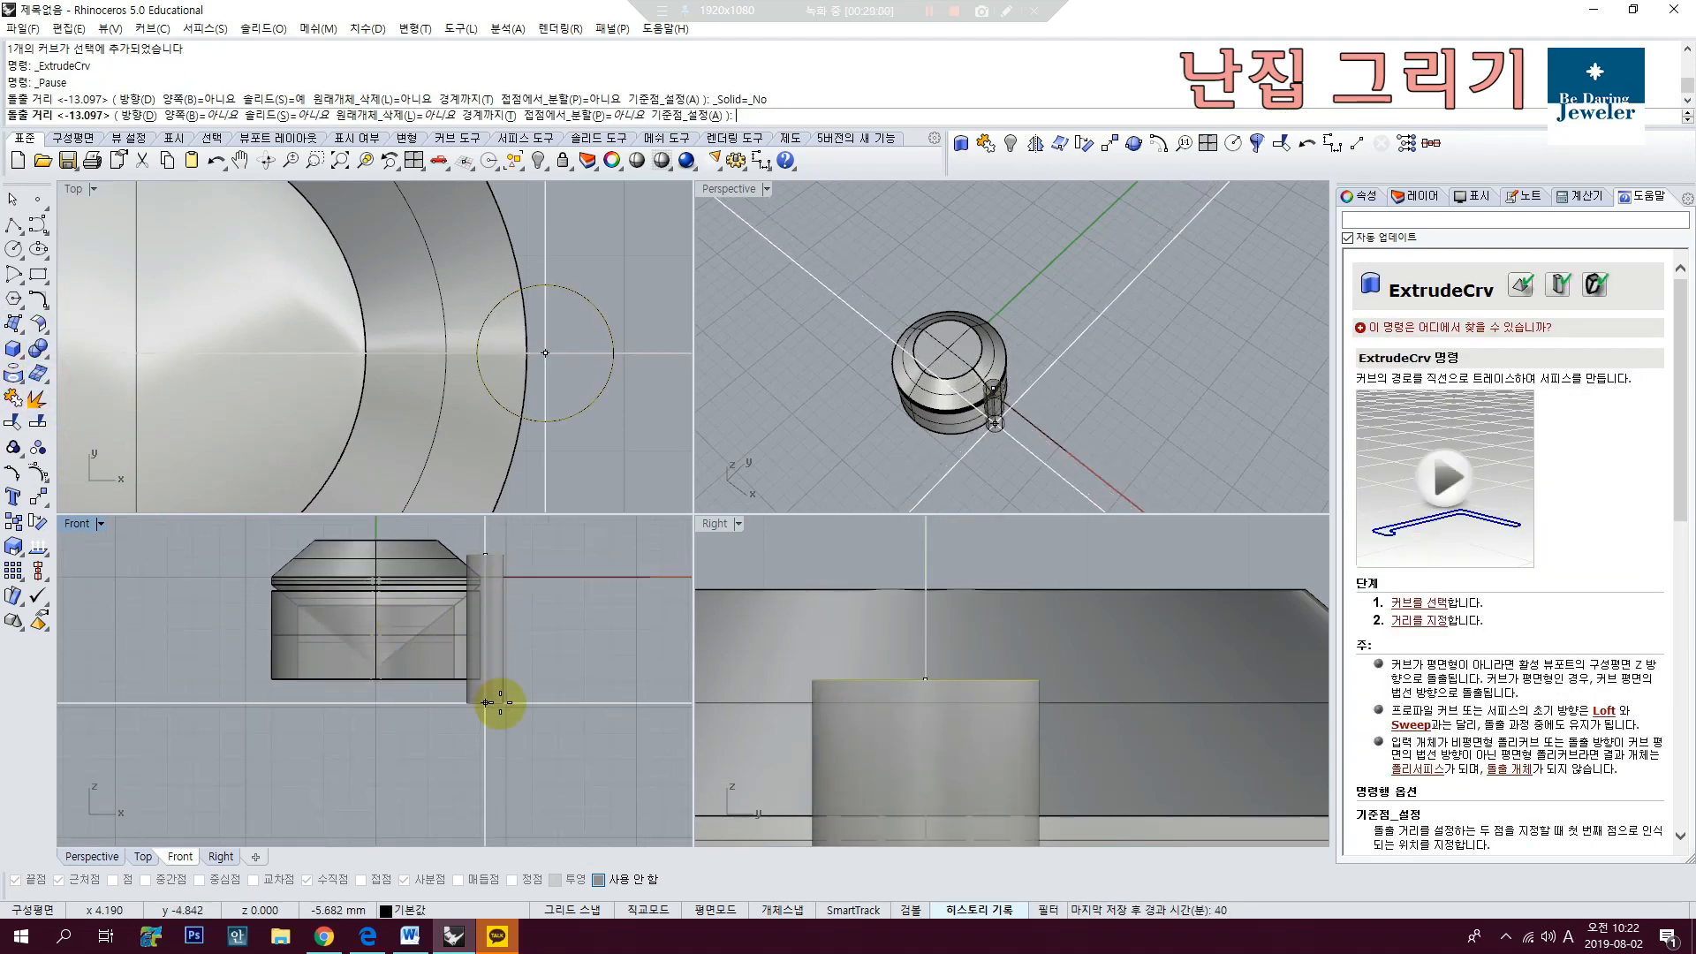
scroll(481, 681, up, 2)
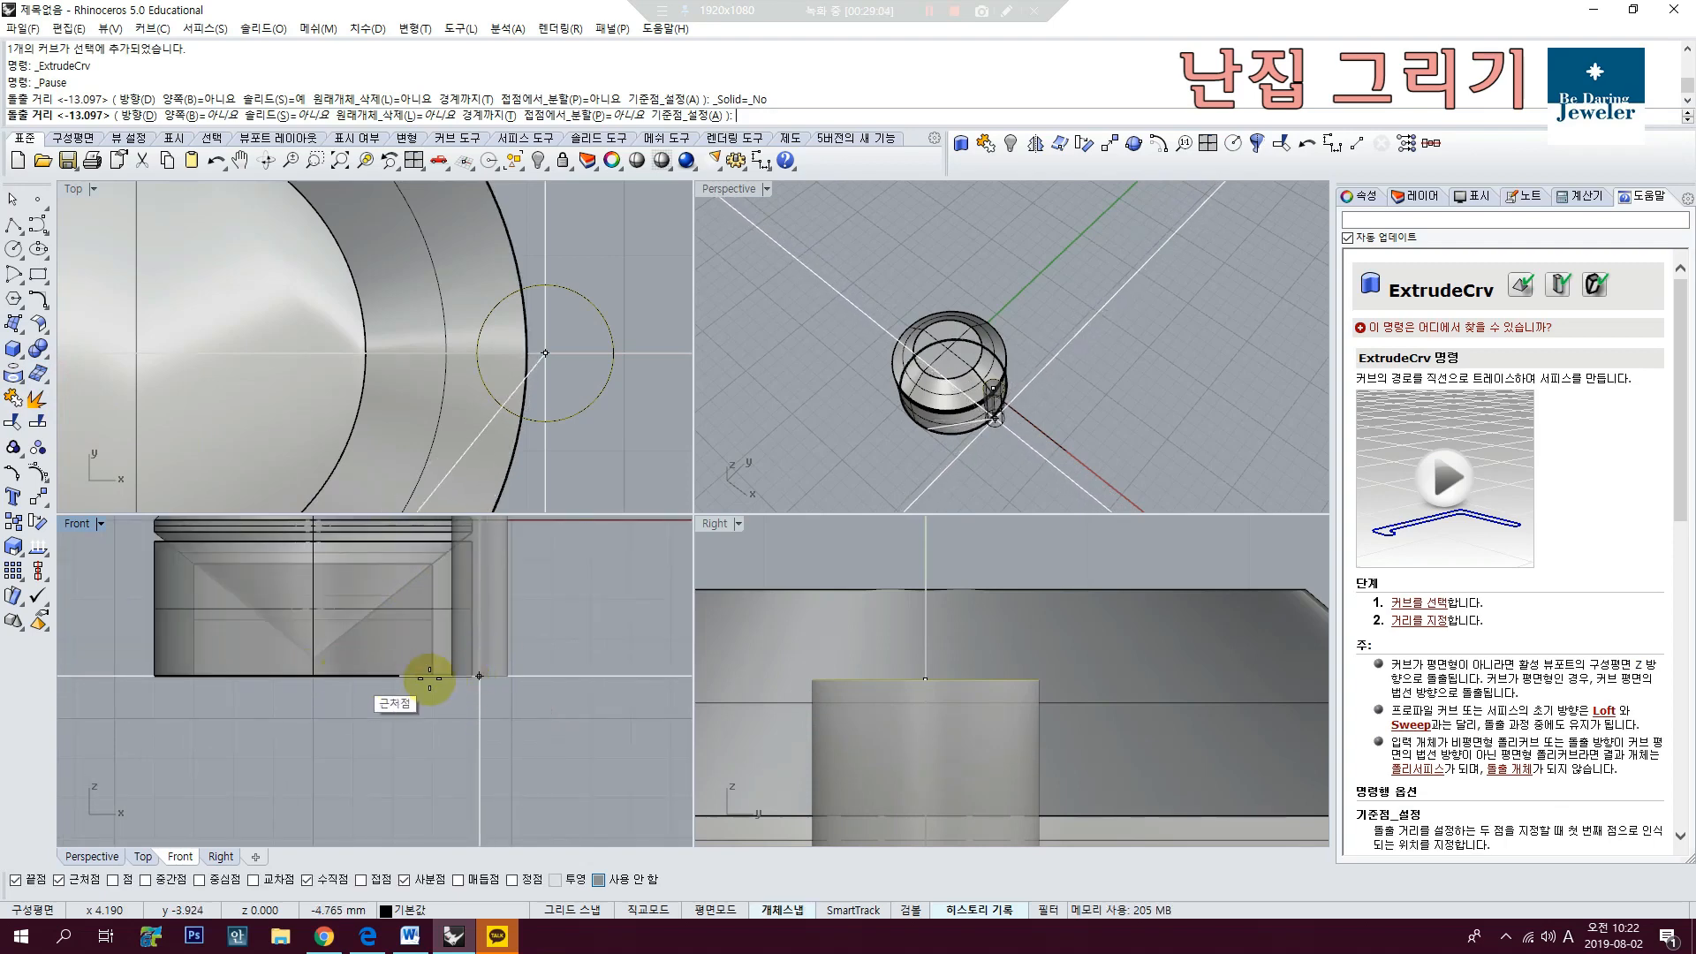
click(474, 676)
scroll(1028, 395, up, 3)
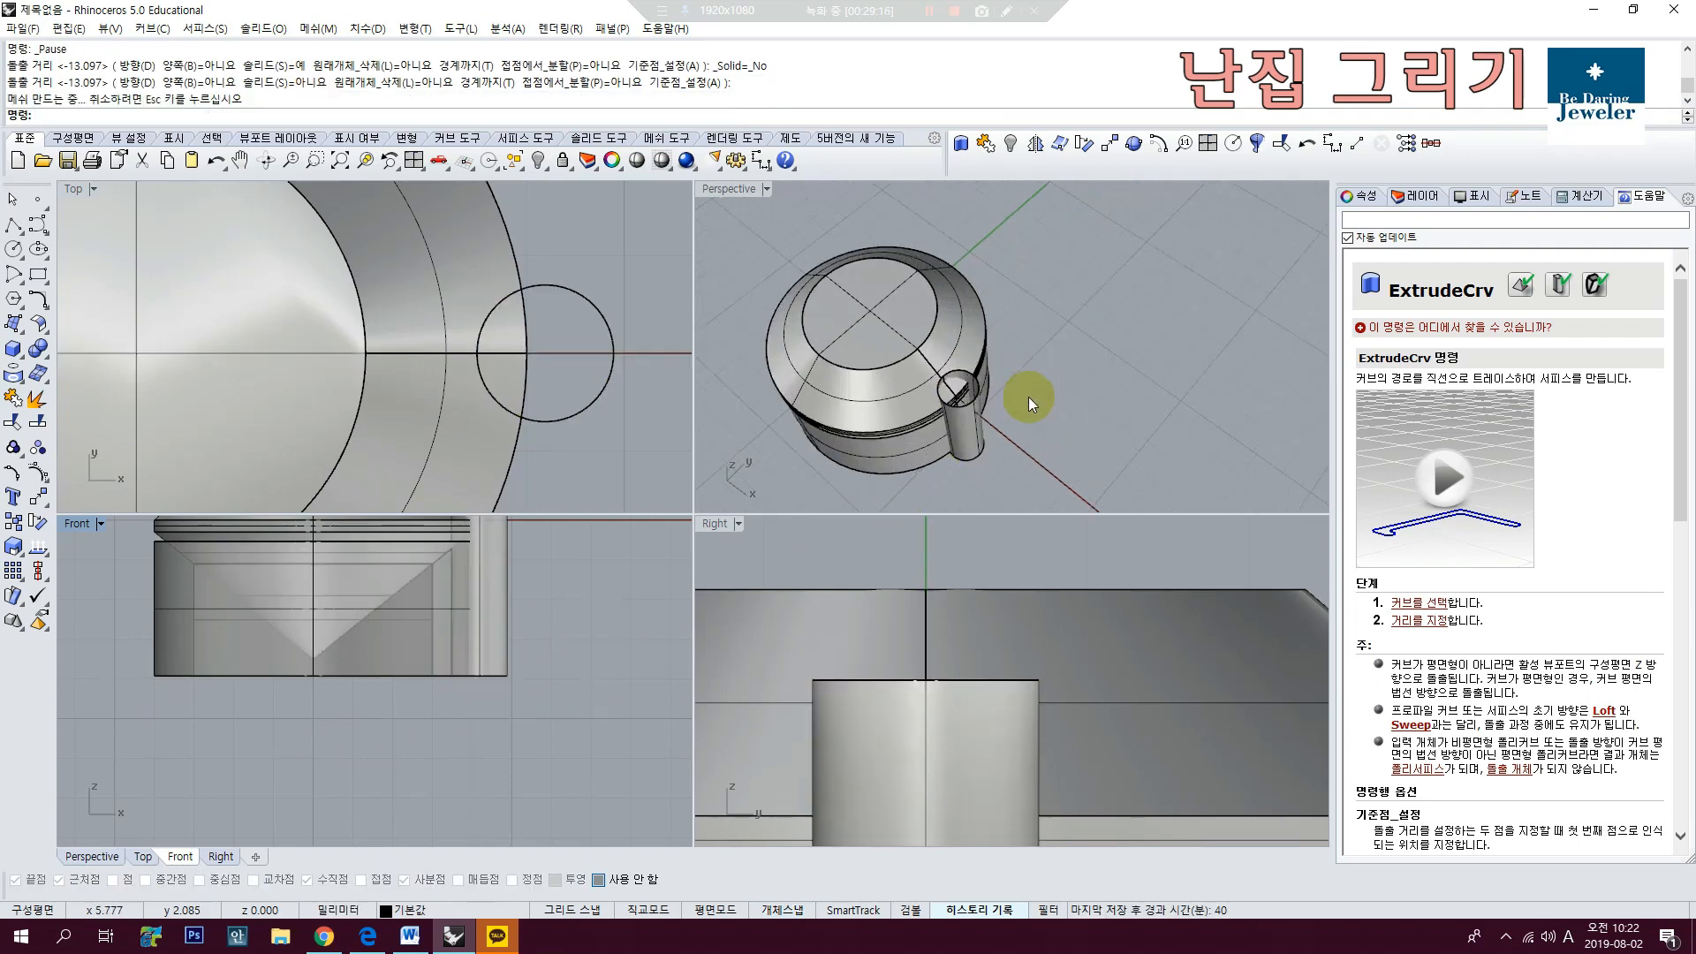
Step: Examine the open top of the prong tube, show the hidden sphere over it, and hide the sphere again
scroll(1024, 399, up, 5)
right_drag(920, 404, 1081, 425)
scroll(946, 410, up, 5)
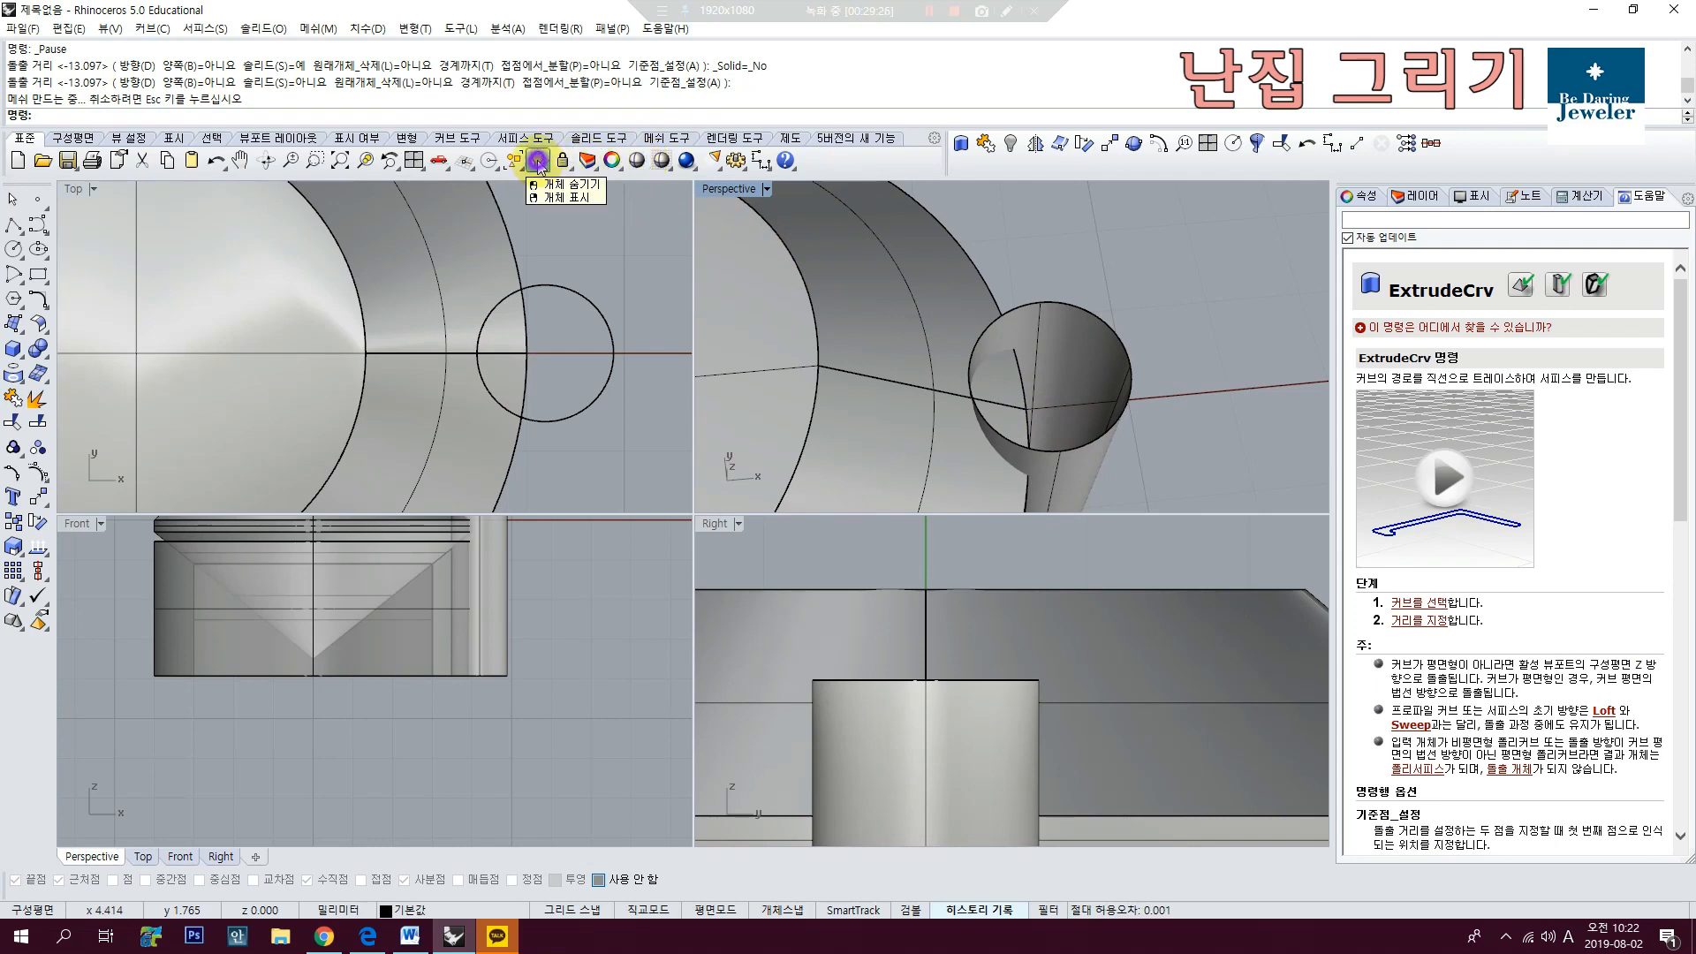
right_click(537, 162)
right_drag(1165, 316, 1034, 380)
click(918, 300)
click(1031, 250)
key(Return)
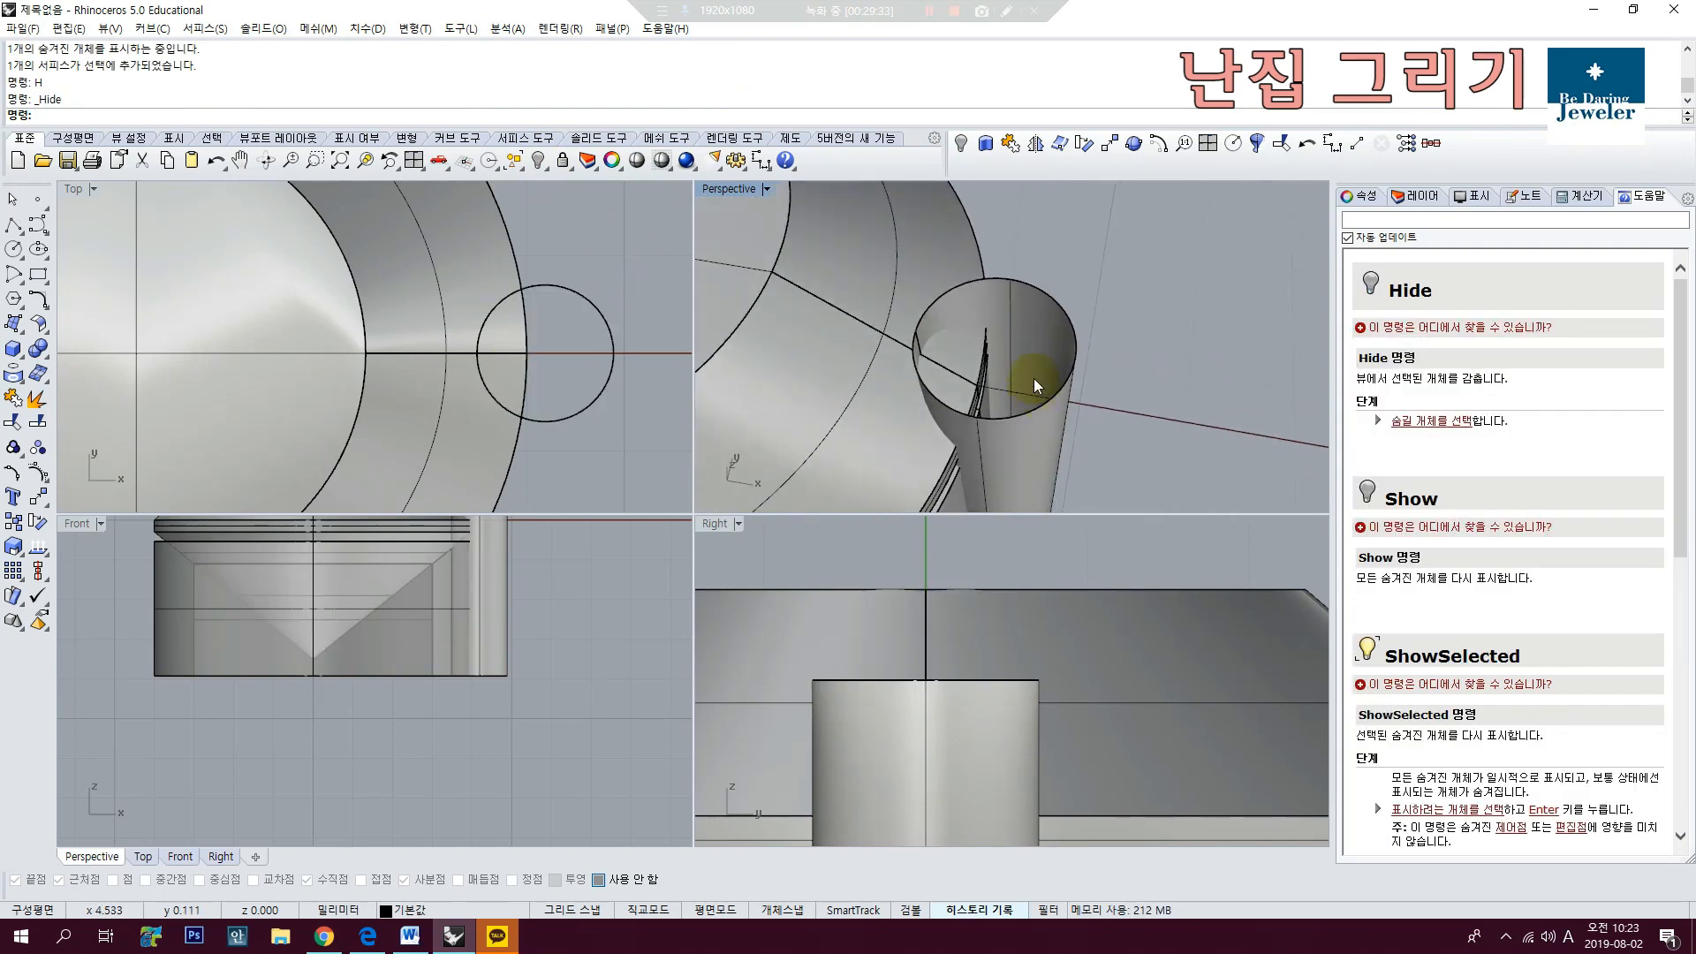
Step: Show the sphere once more to compare it with the hollow prong tube, and hide it again
click(1033, 375)
scroll(1033, 368, down, 9)
scroll(1025, 369, up, 3)
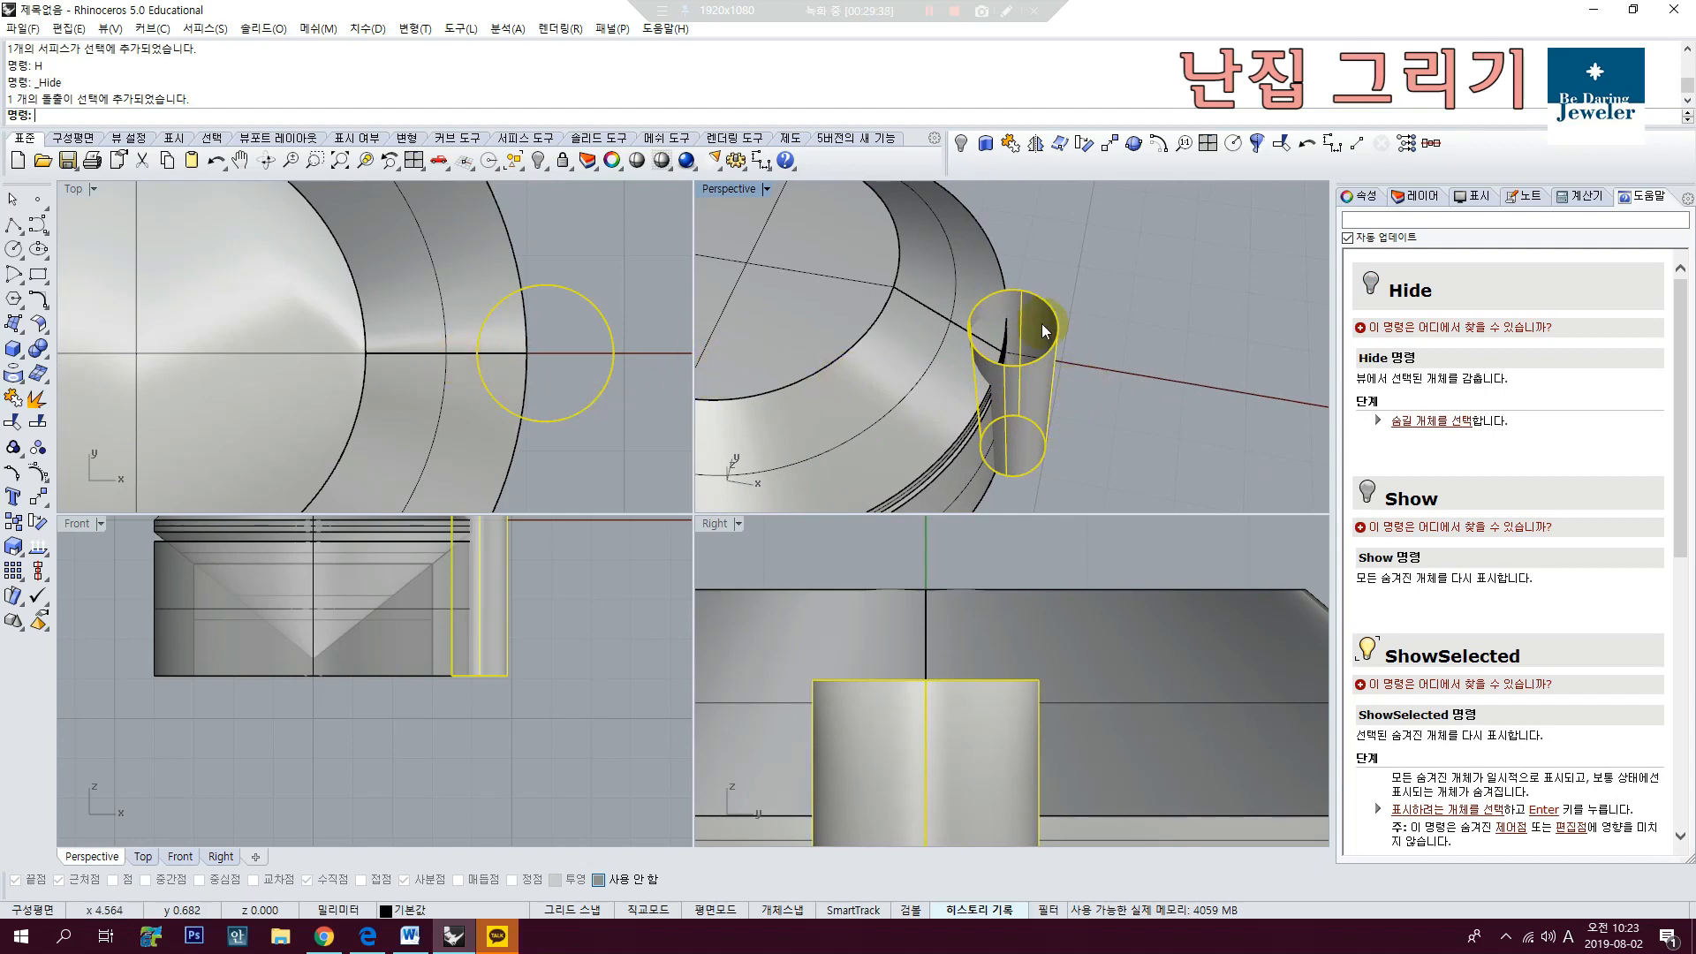
click(1056, 298)
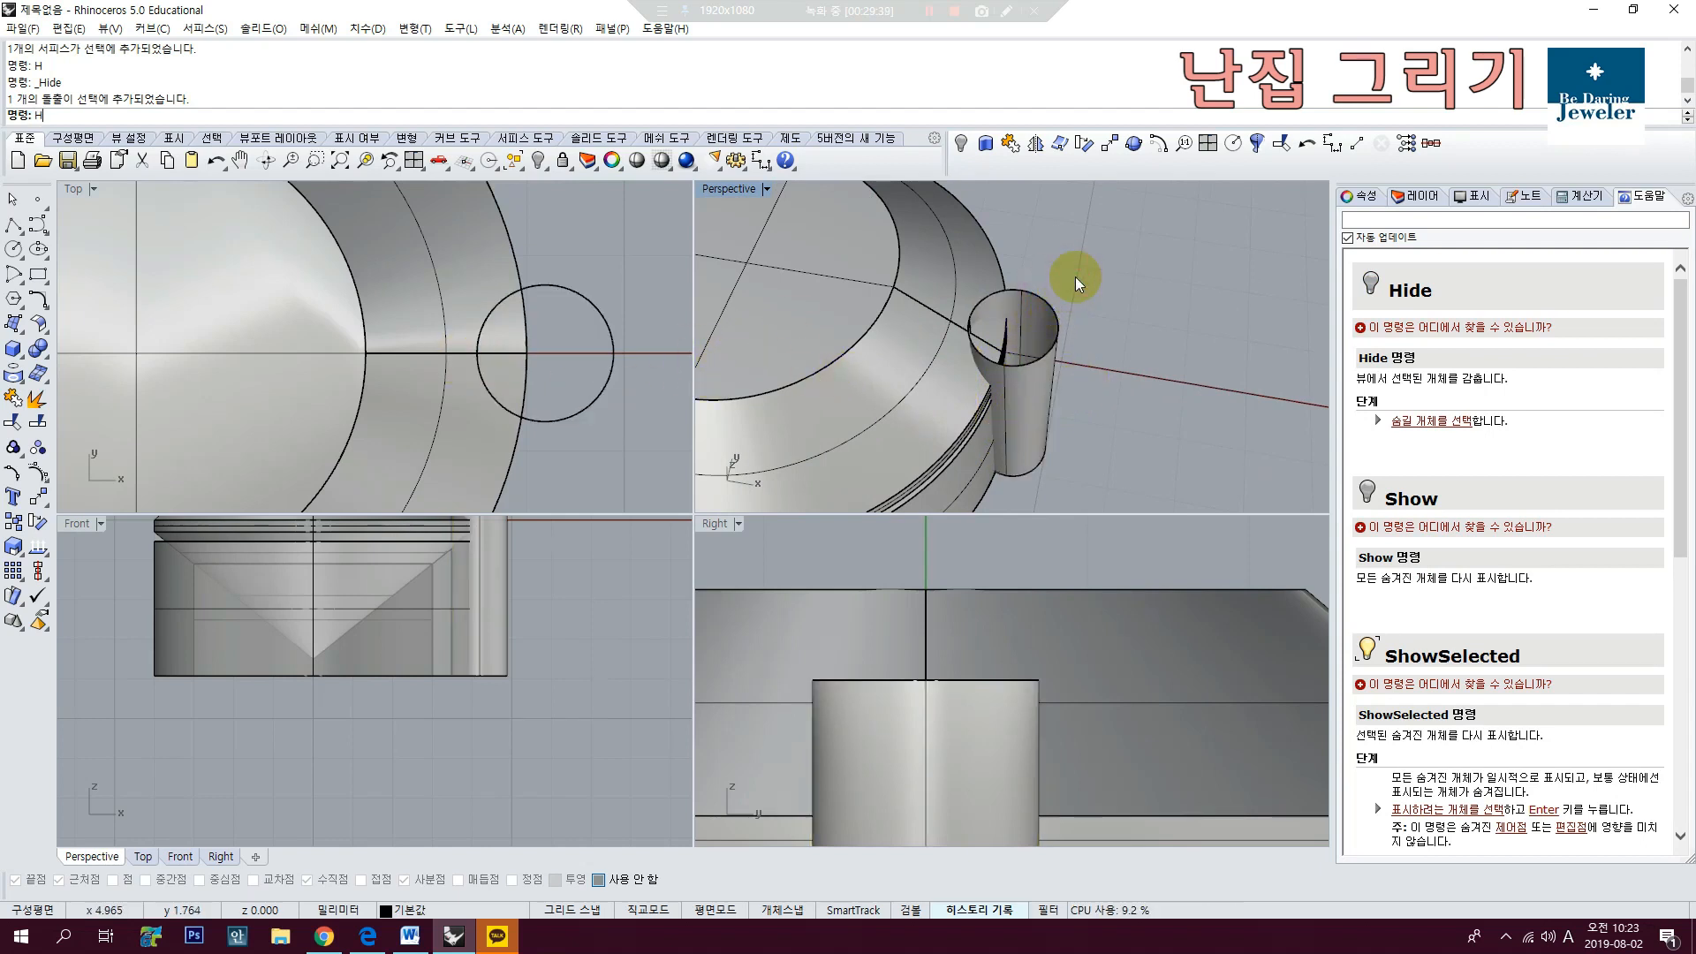
key(ctrl+alt+h)
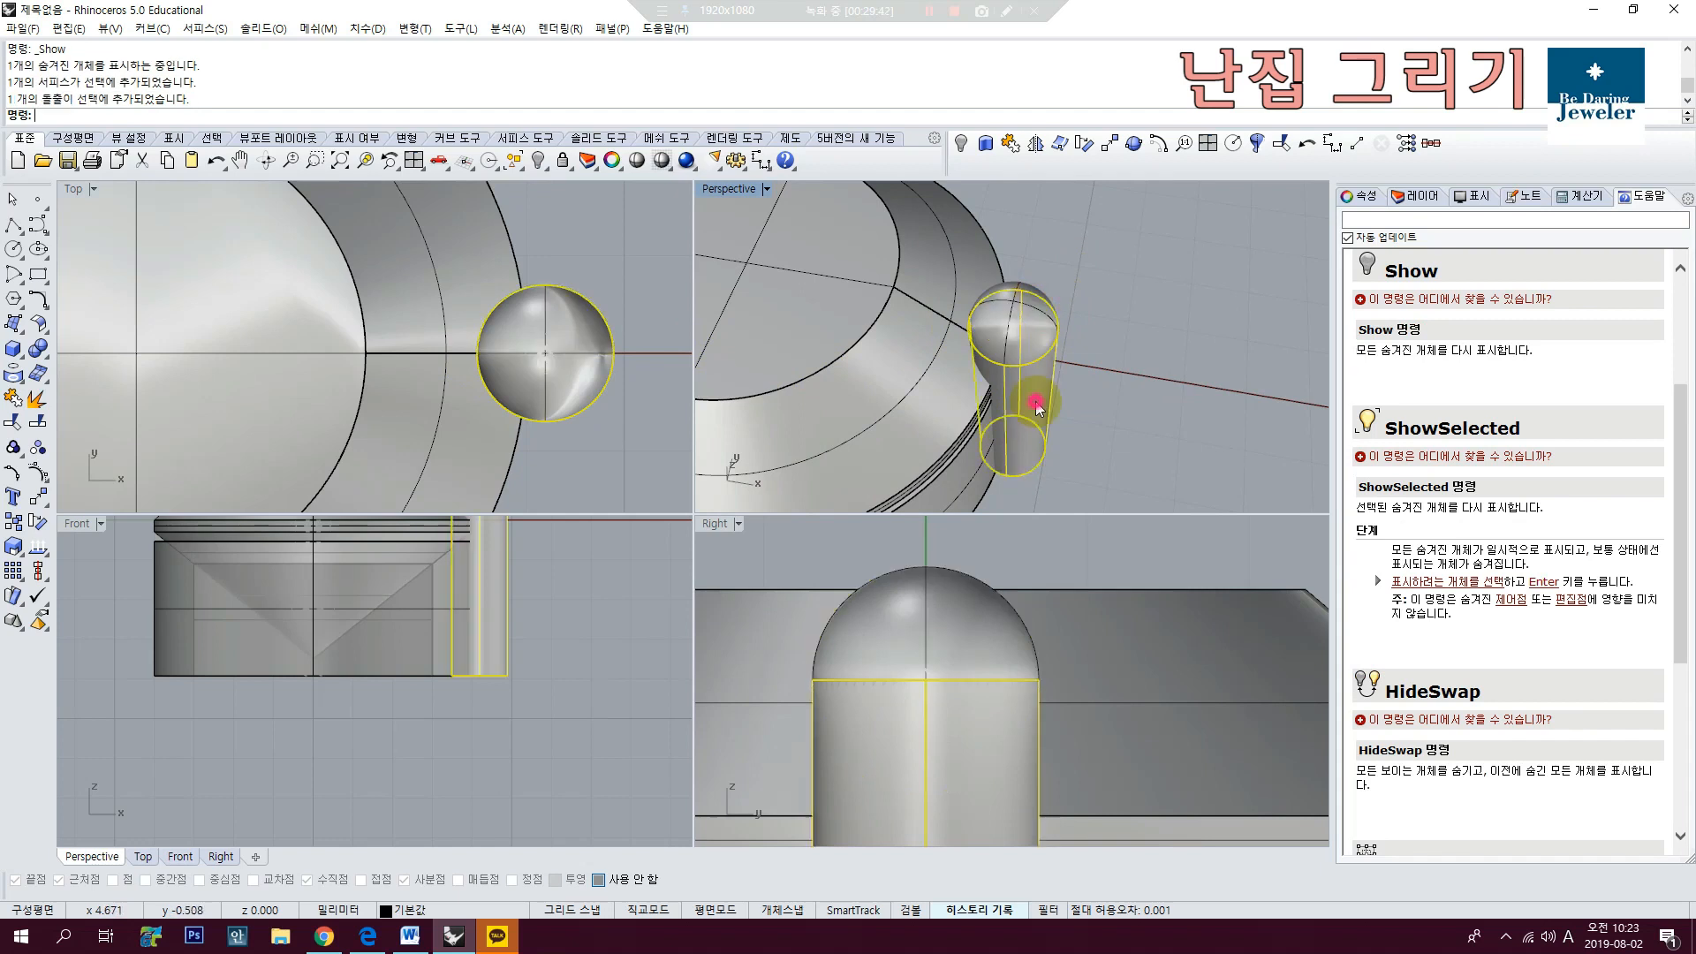
scroll(1024, 362, up, 5)
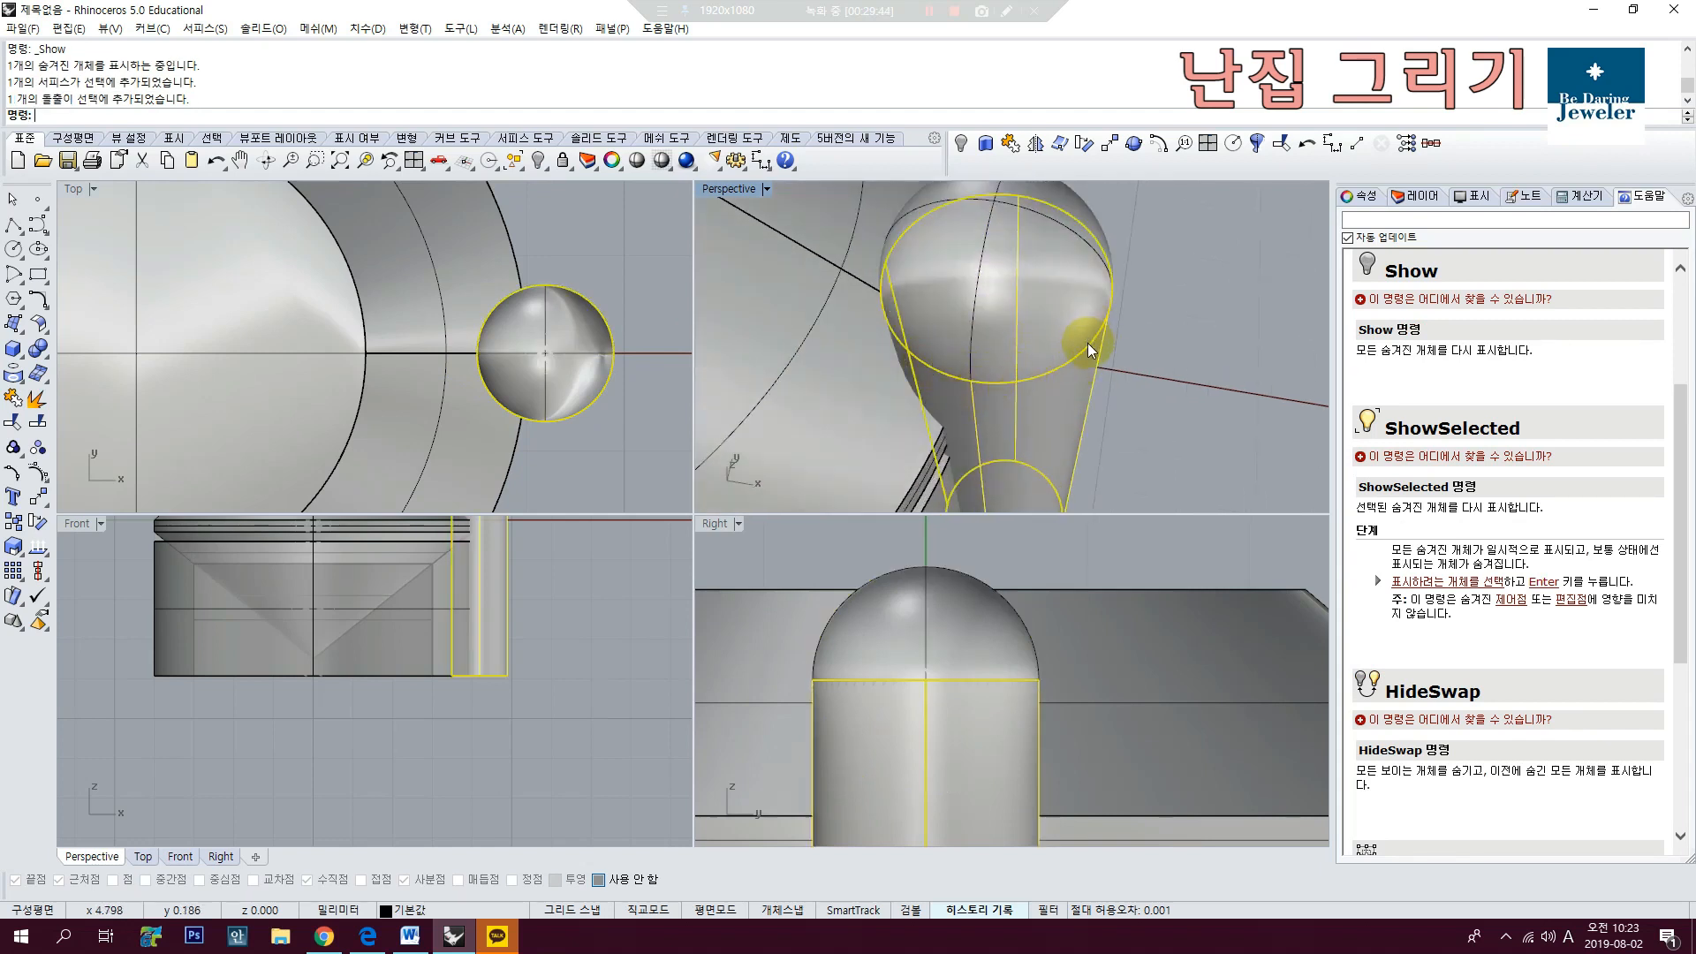
scroll(1089, 349, down, 5)
click(1062, 323)
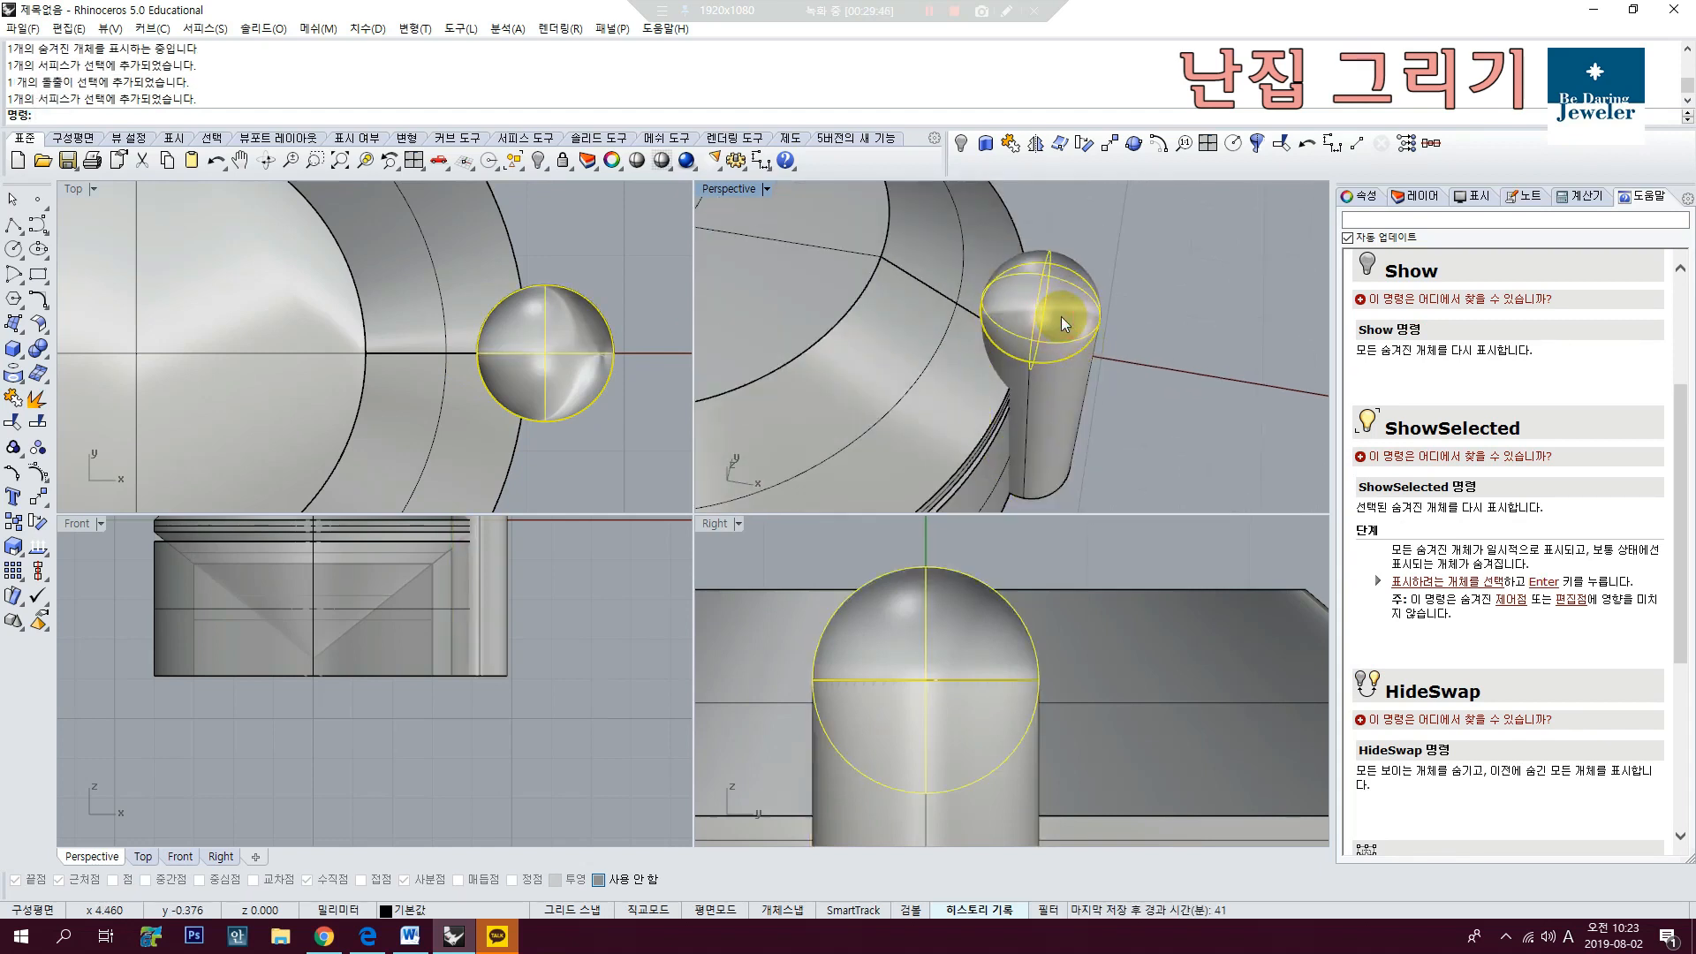
click(538, 164)
Step: Cap both planar open ends of the prong tube to make it a closed solid
right_drag(1095, 269, 1030, 352)
click(1030, 353)
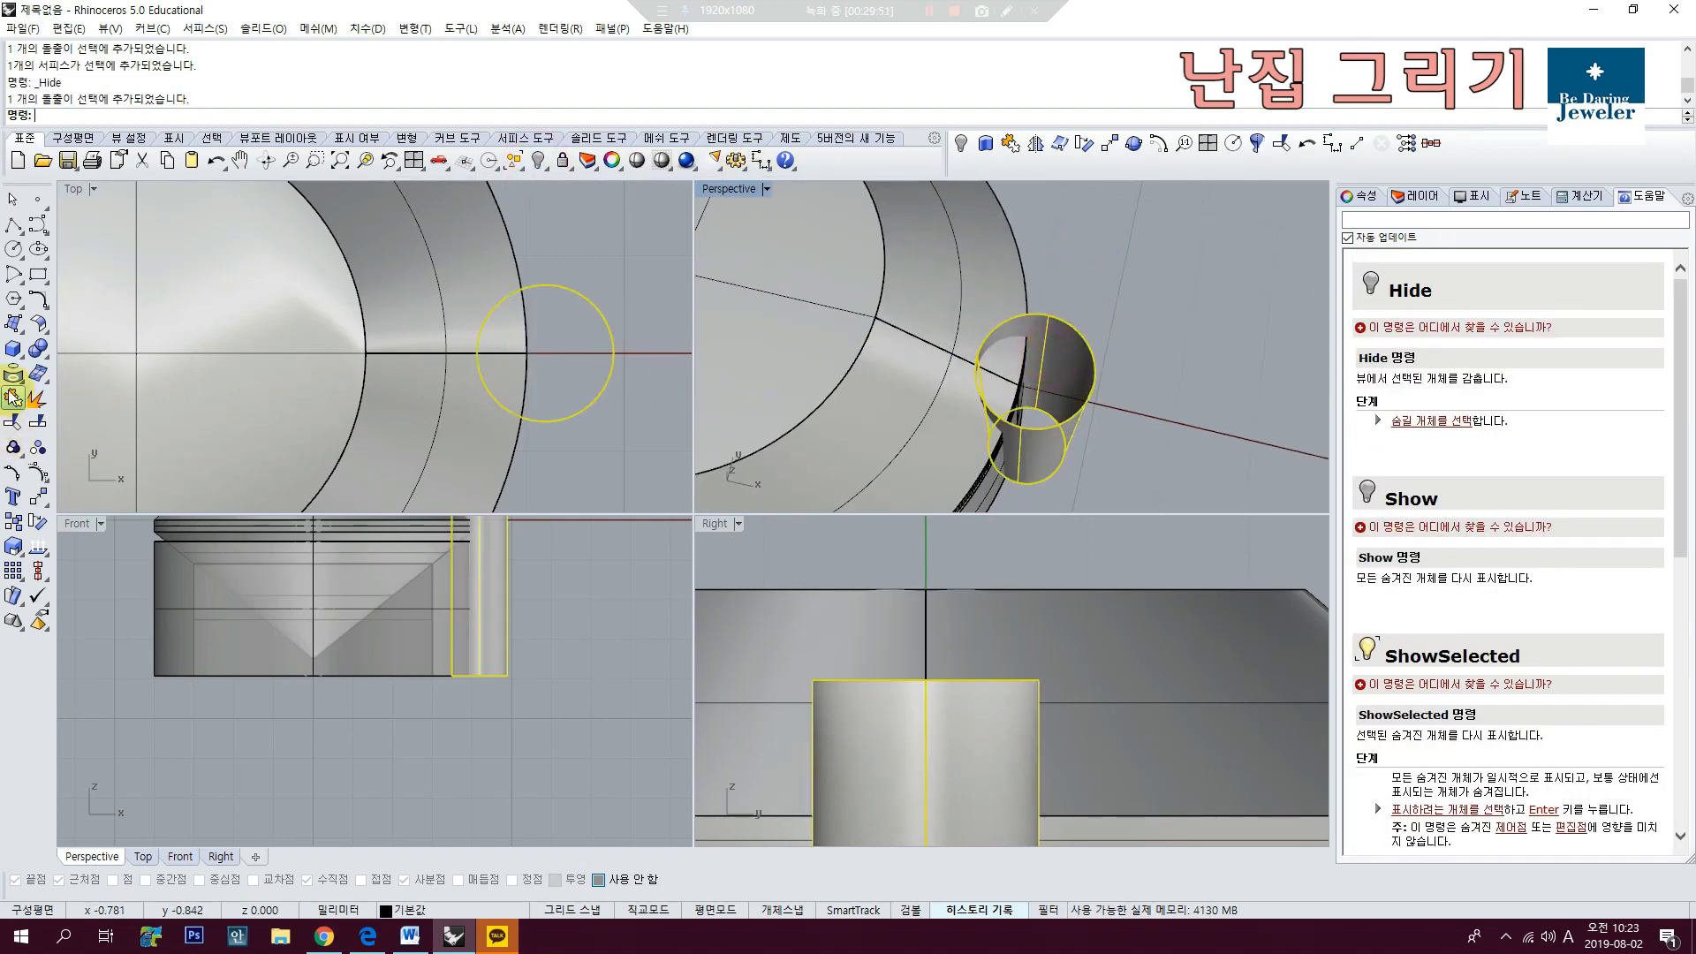
click(44, 338)
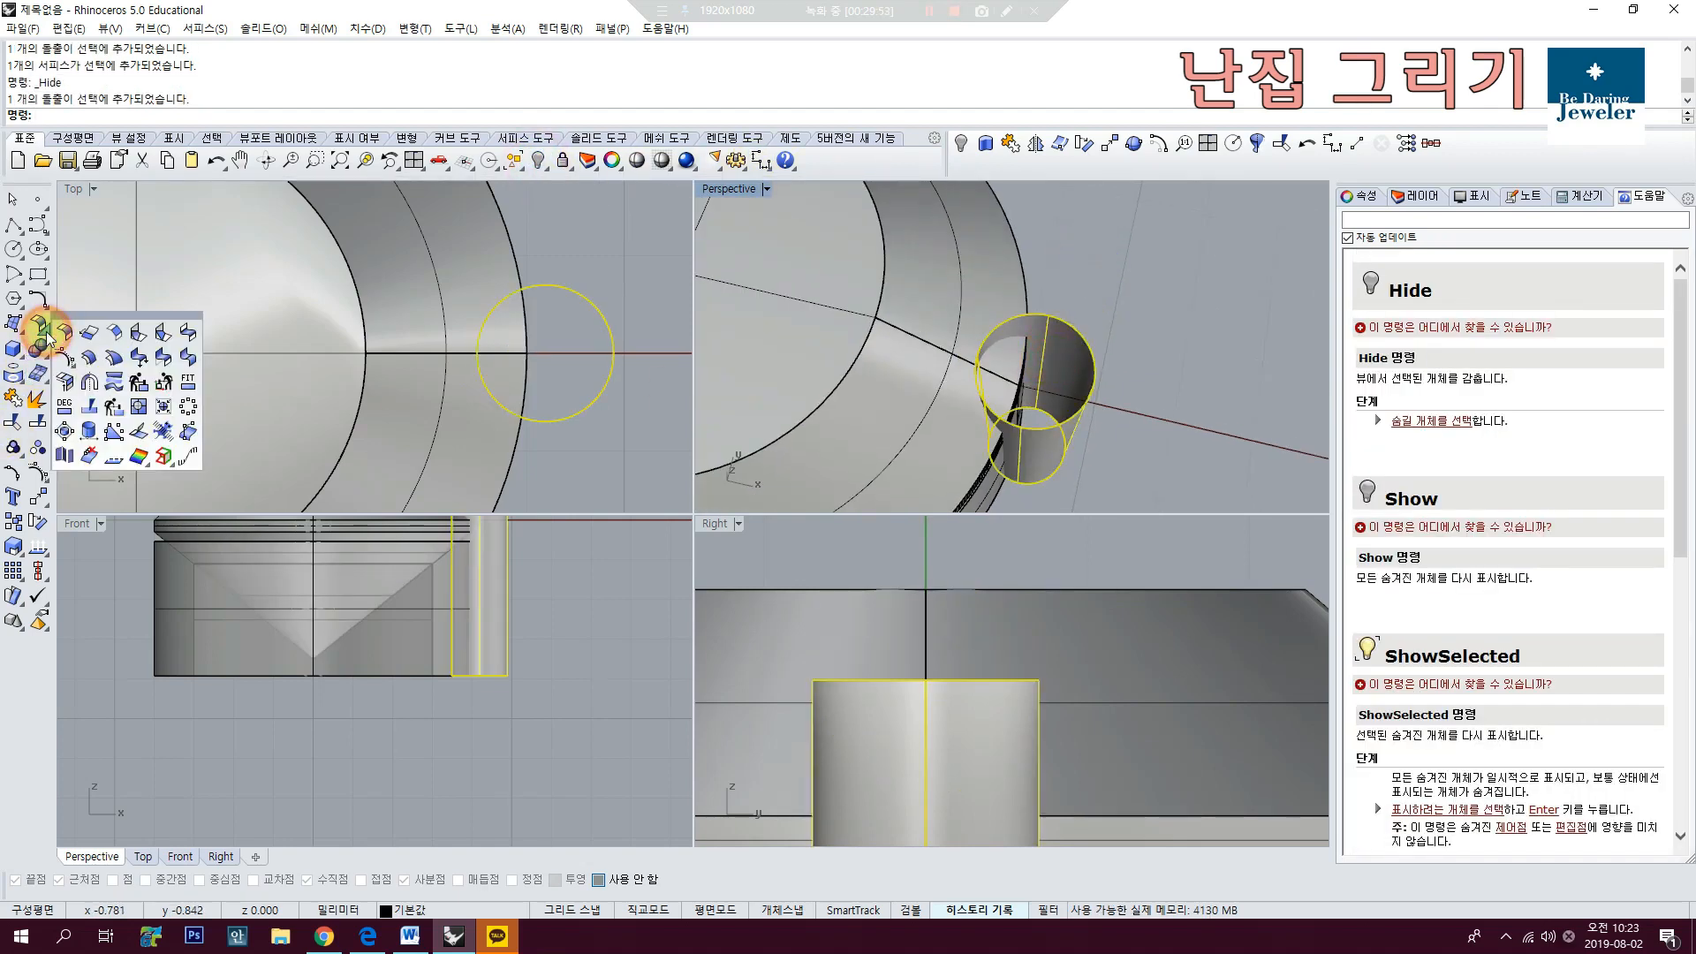
click(38, 349)
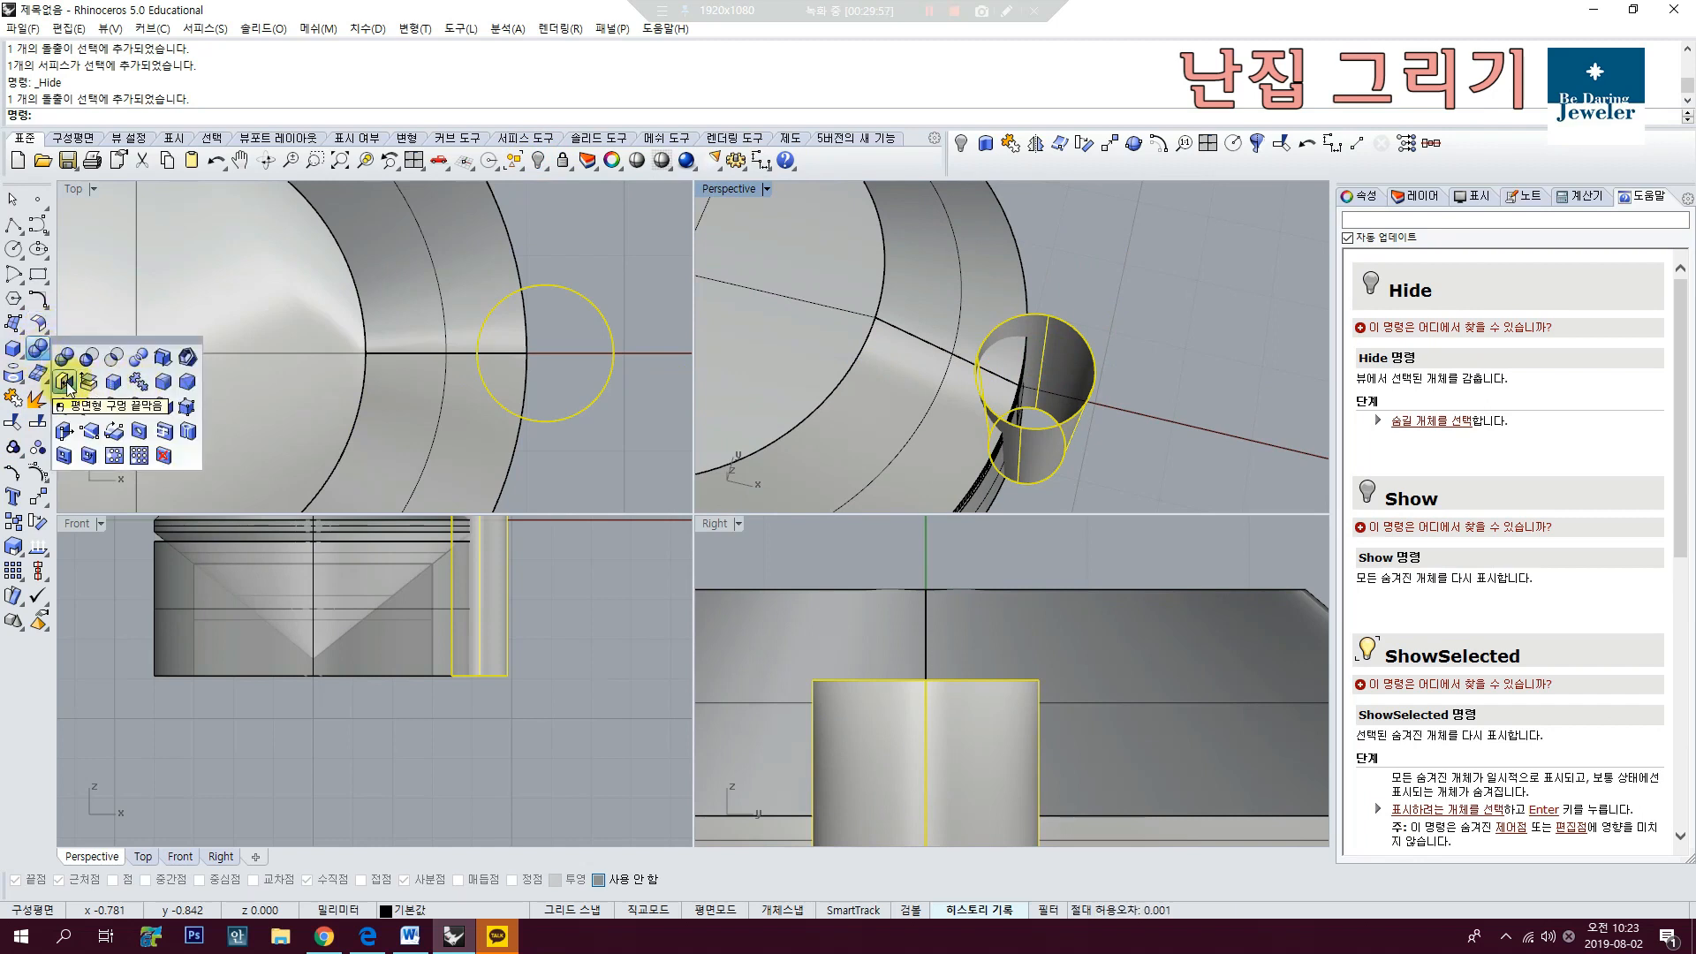
click(67, 385)
click(1299, 326)
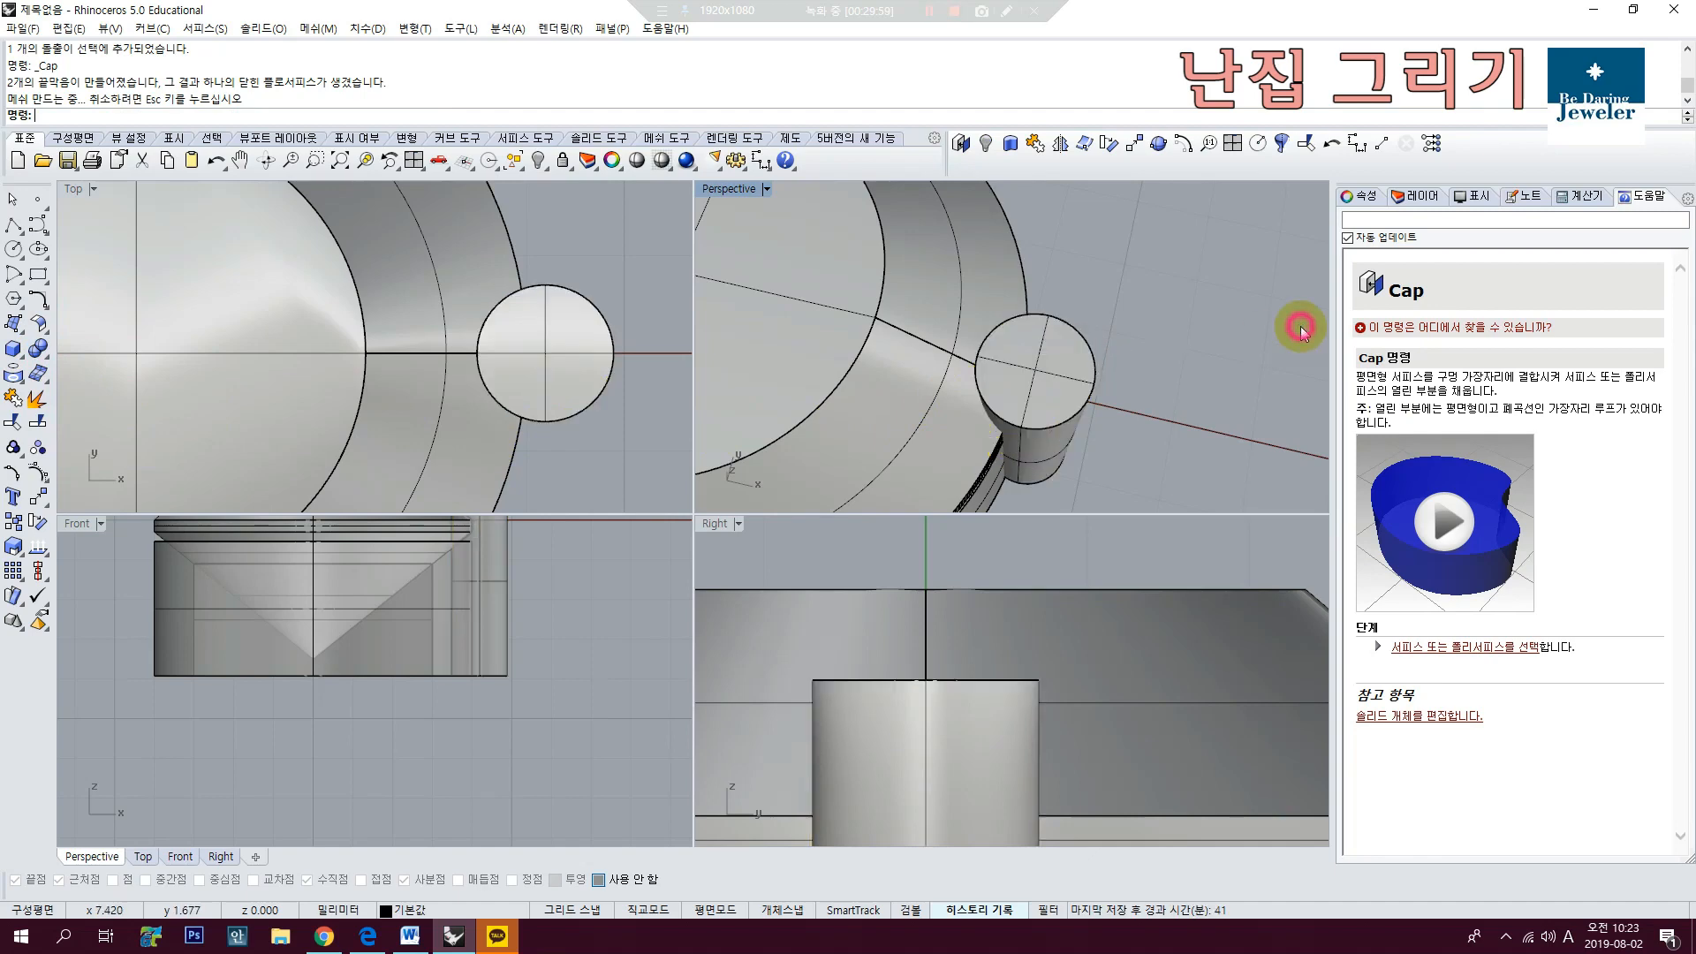
Step: Show the hidden sphere on top of the capped prong and check the two parts by selecting them
right_drag(1064, 416, 1114, 336)
click(1180, 251)
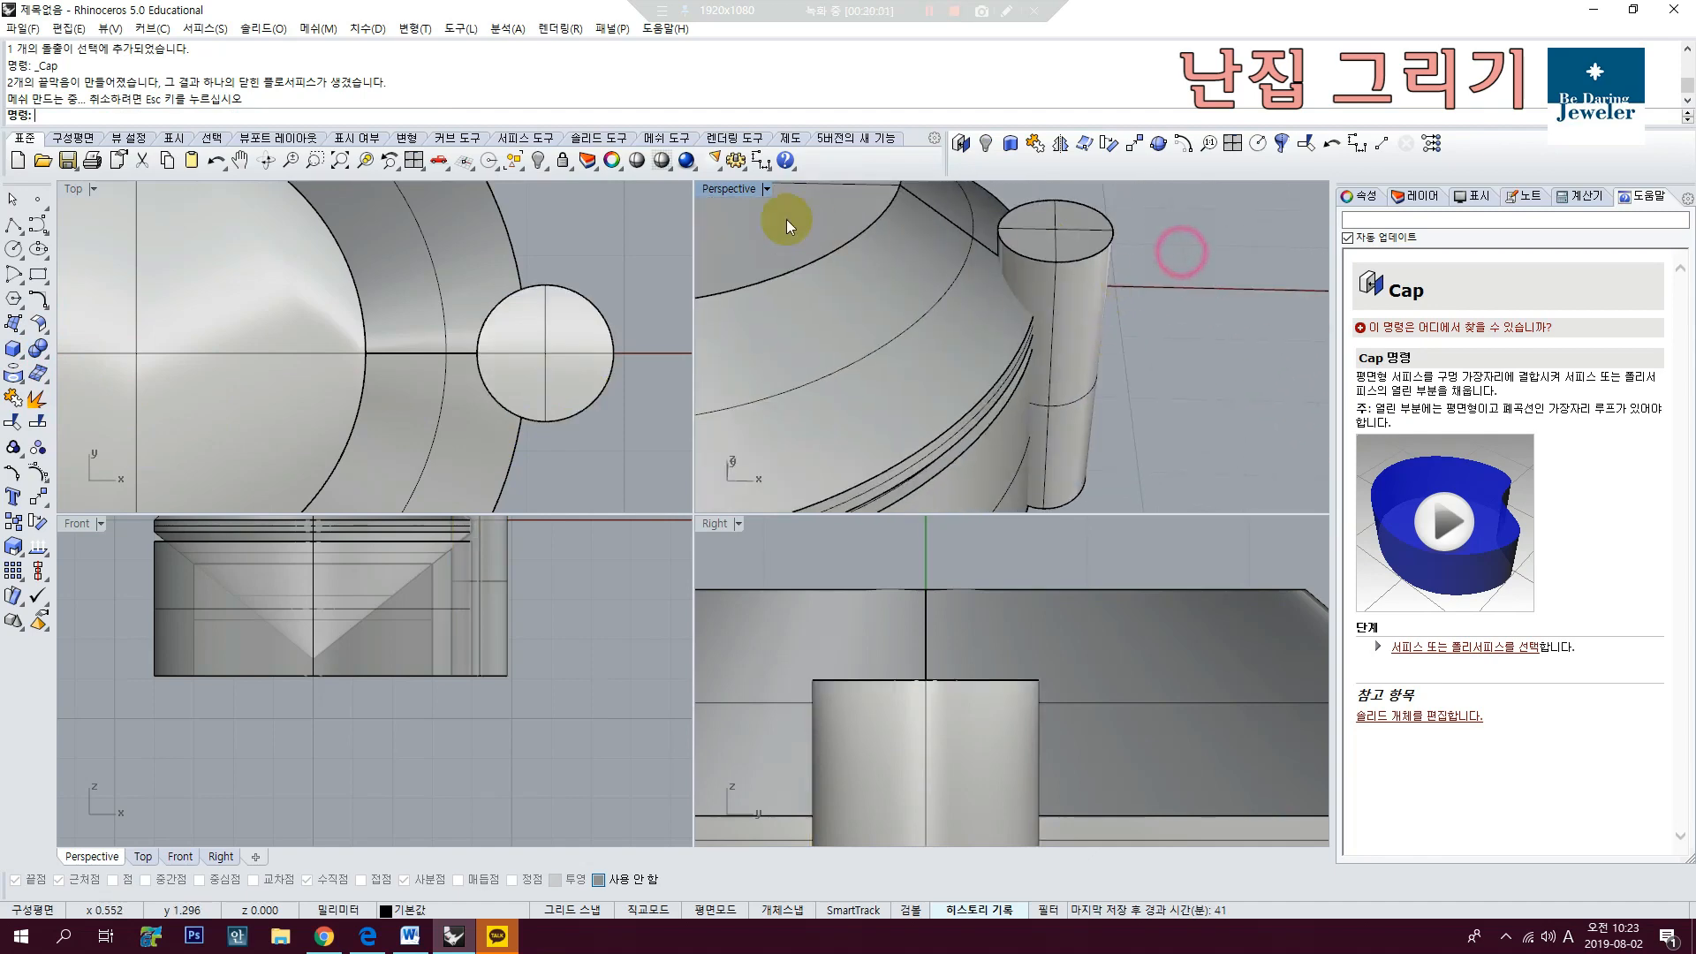
right_click(537, 161)
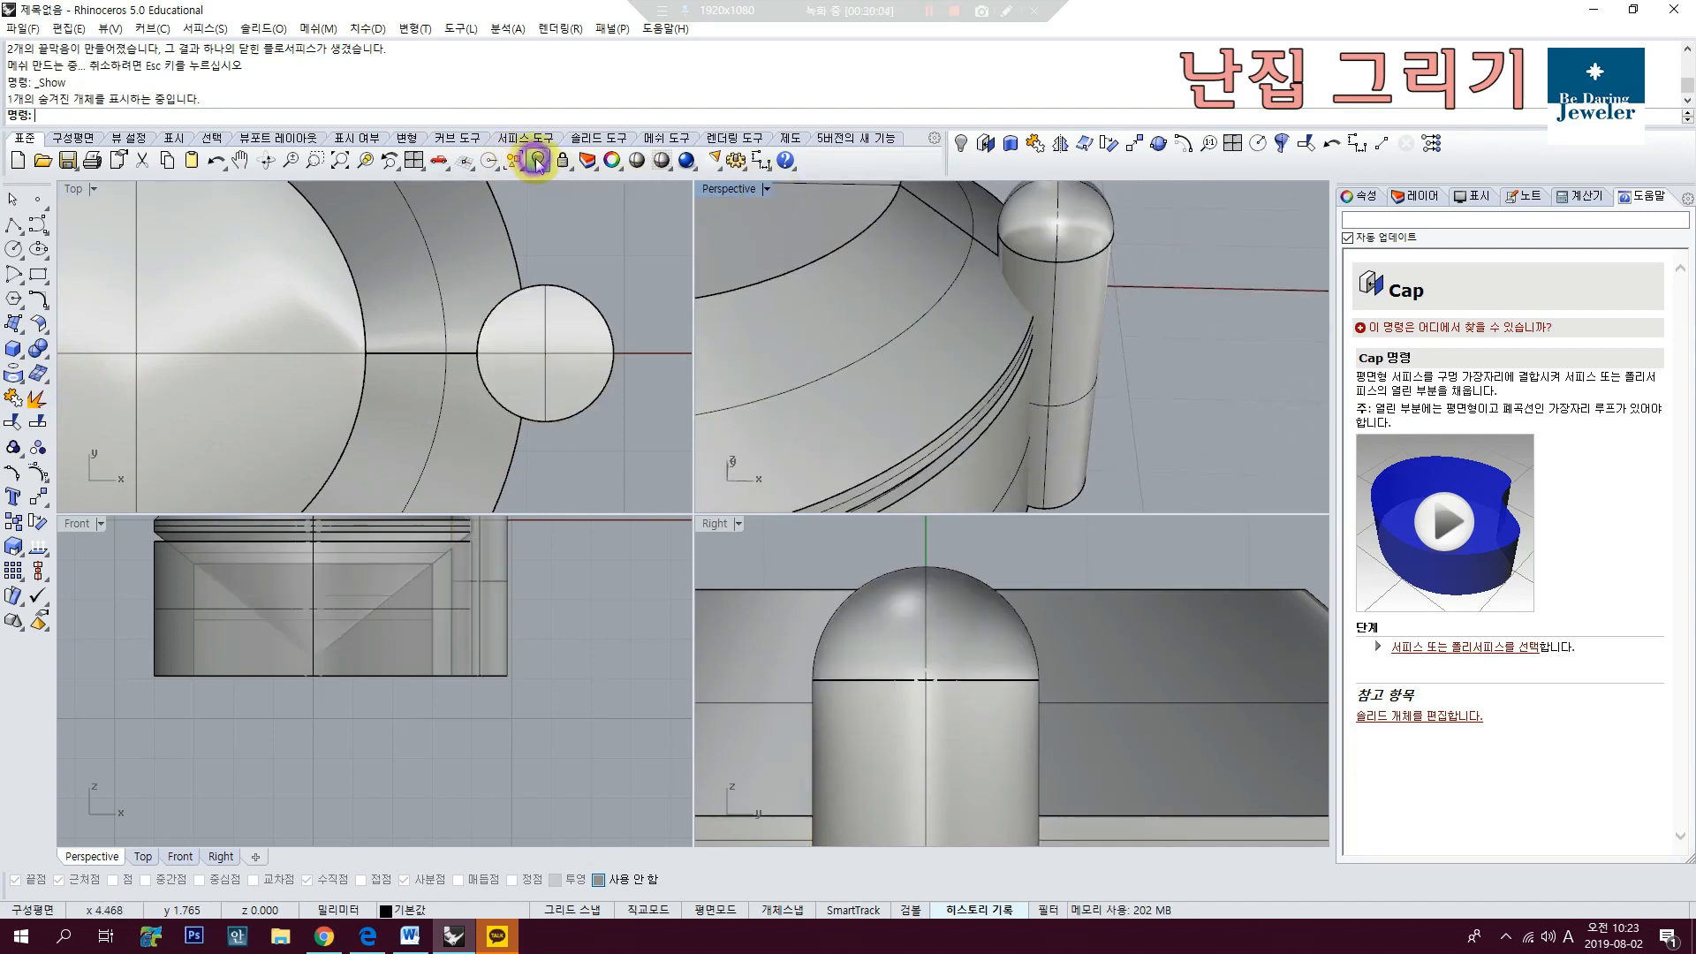
right_drag(1180, 310, 1094, 257)
click(1088, 261)
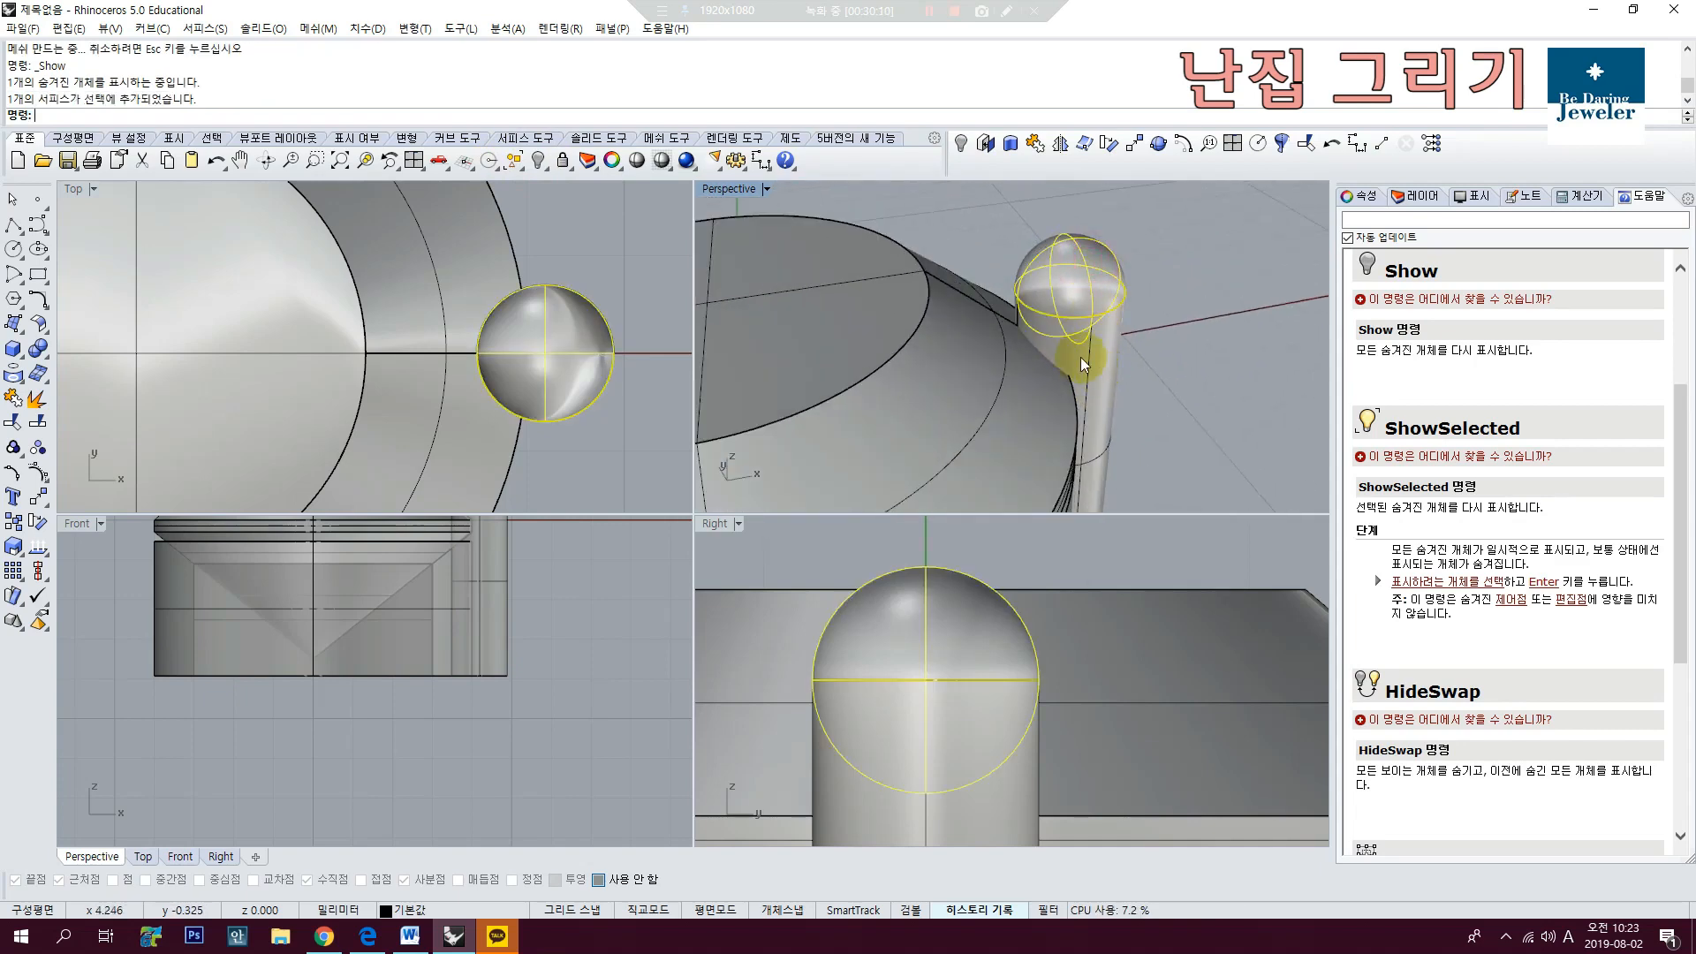
shift+click(1085, 364)
right_drag(1148, 350, 1094, 355)
key(Escape)
Step: Examine where the prong and its sphere tip meet the stone's sloped crown in the Perspective view
scroll(1077, 337, up, 6)
mouse_move(982, 362)
right_down()
mouse_move(1021, 364)
mouse_move(973, 353)
mouse_move(986, 344)
right_up()
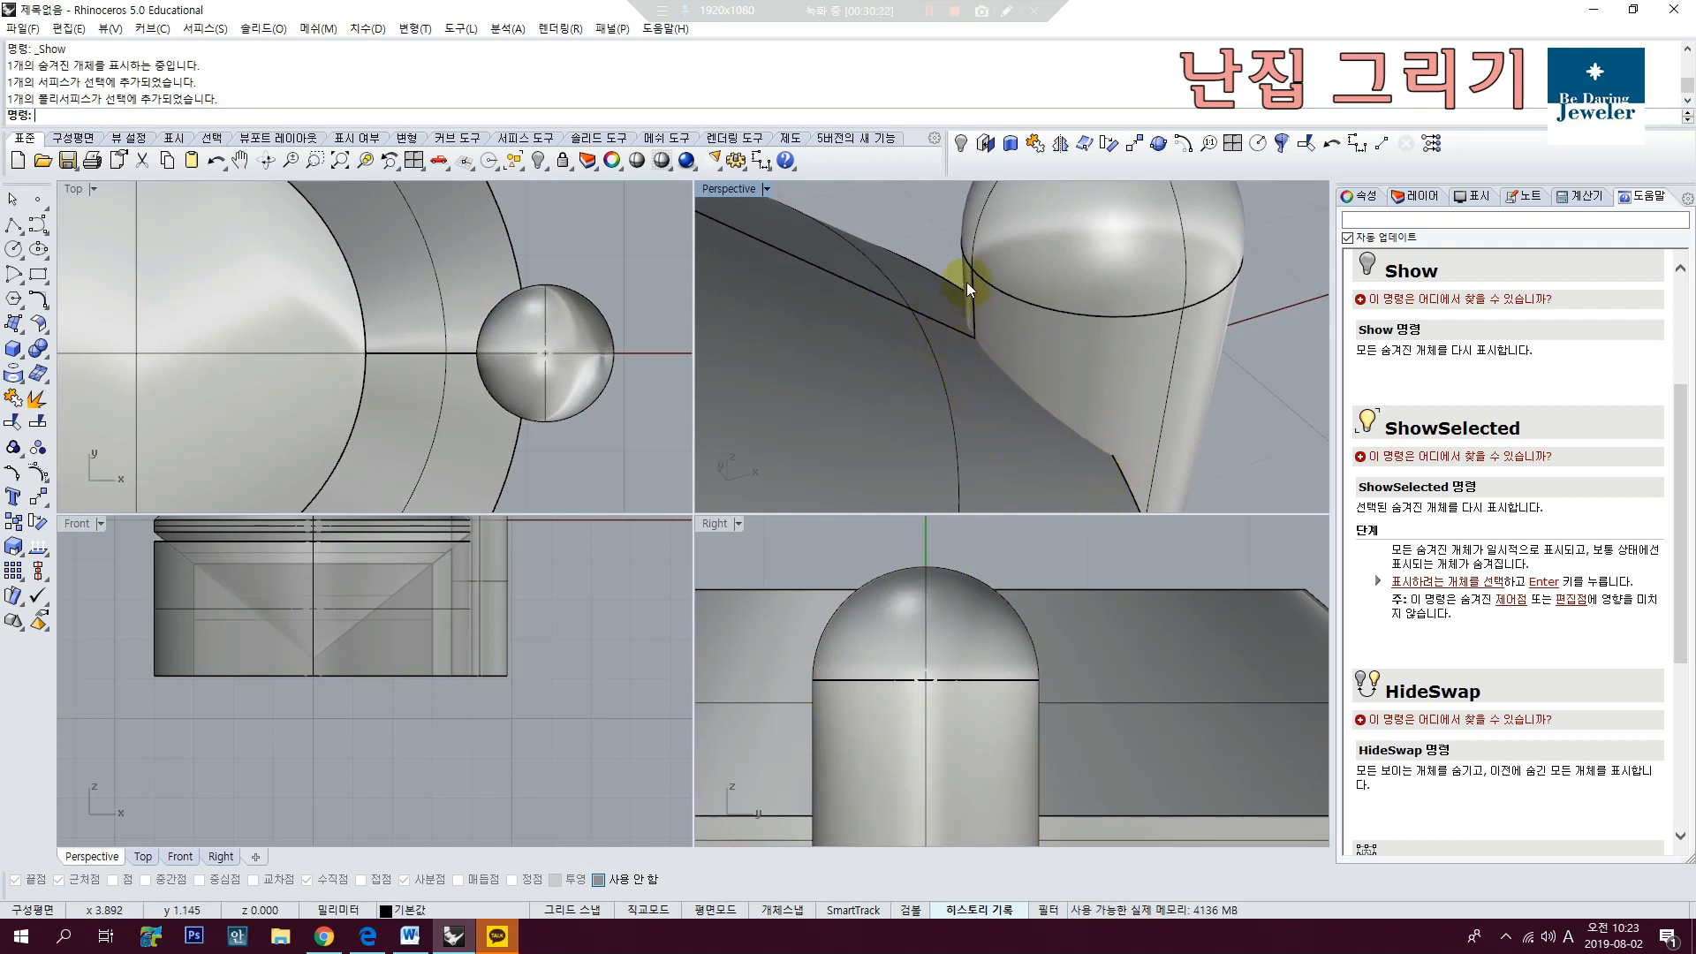
scroll(976, 335, down, 3)
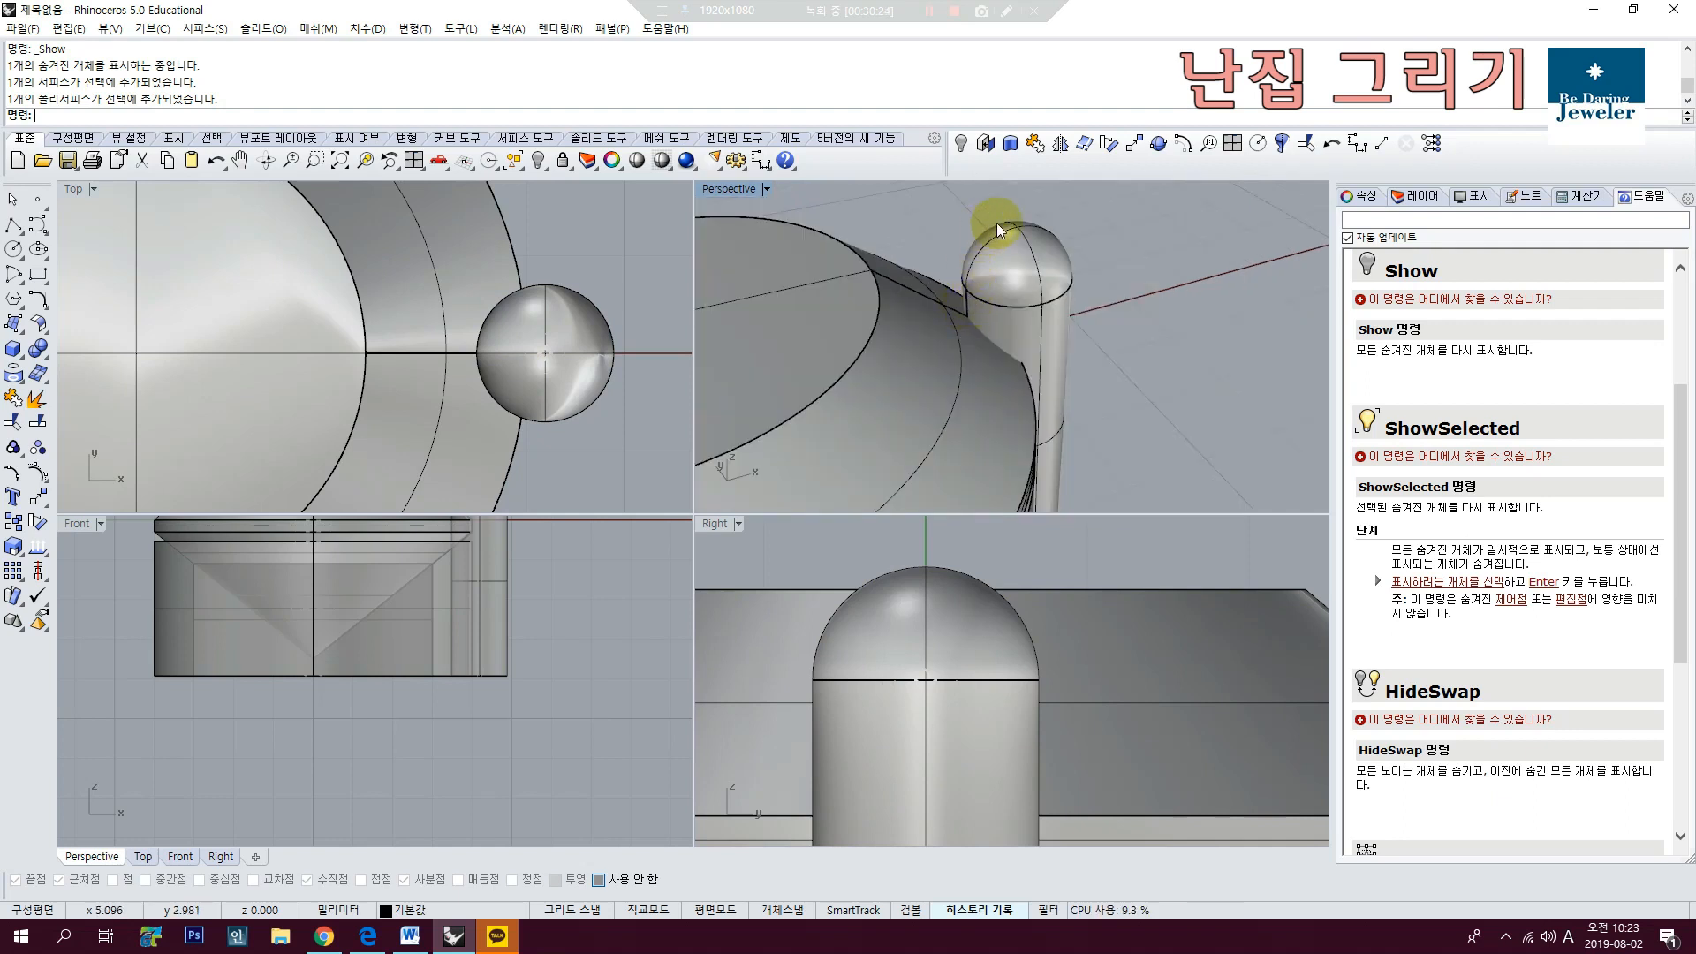
shift+right_drag(1022, 333, 1015, 383)
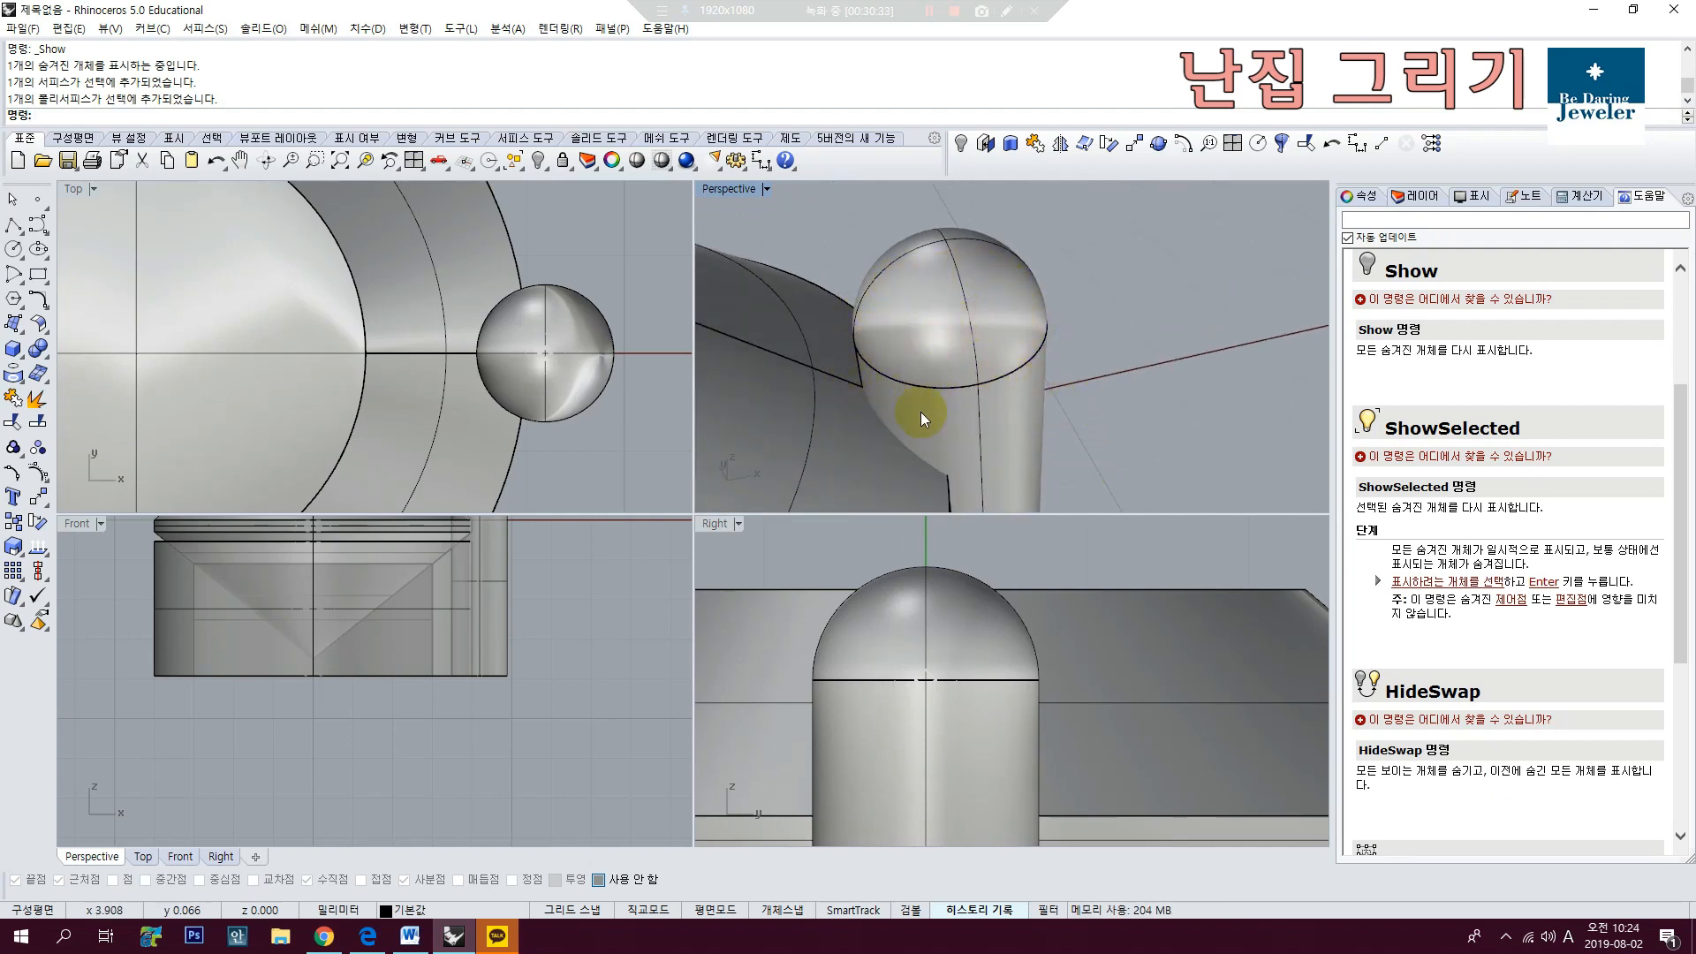
shift+right_drag(920, 420, 1003, 370)
right_drag(1082, 322, 1003, 363)
scroll(1003, 363, down, 5)
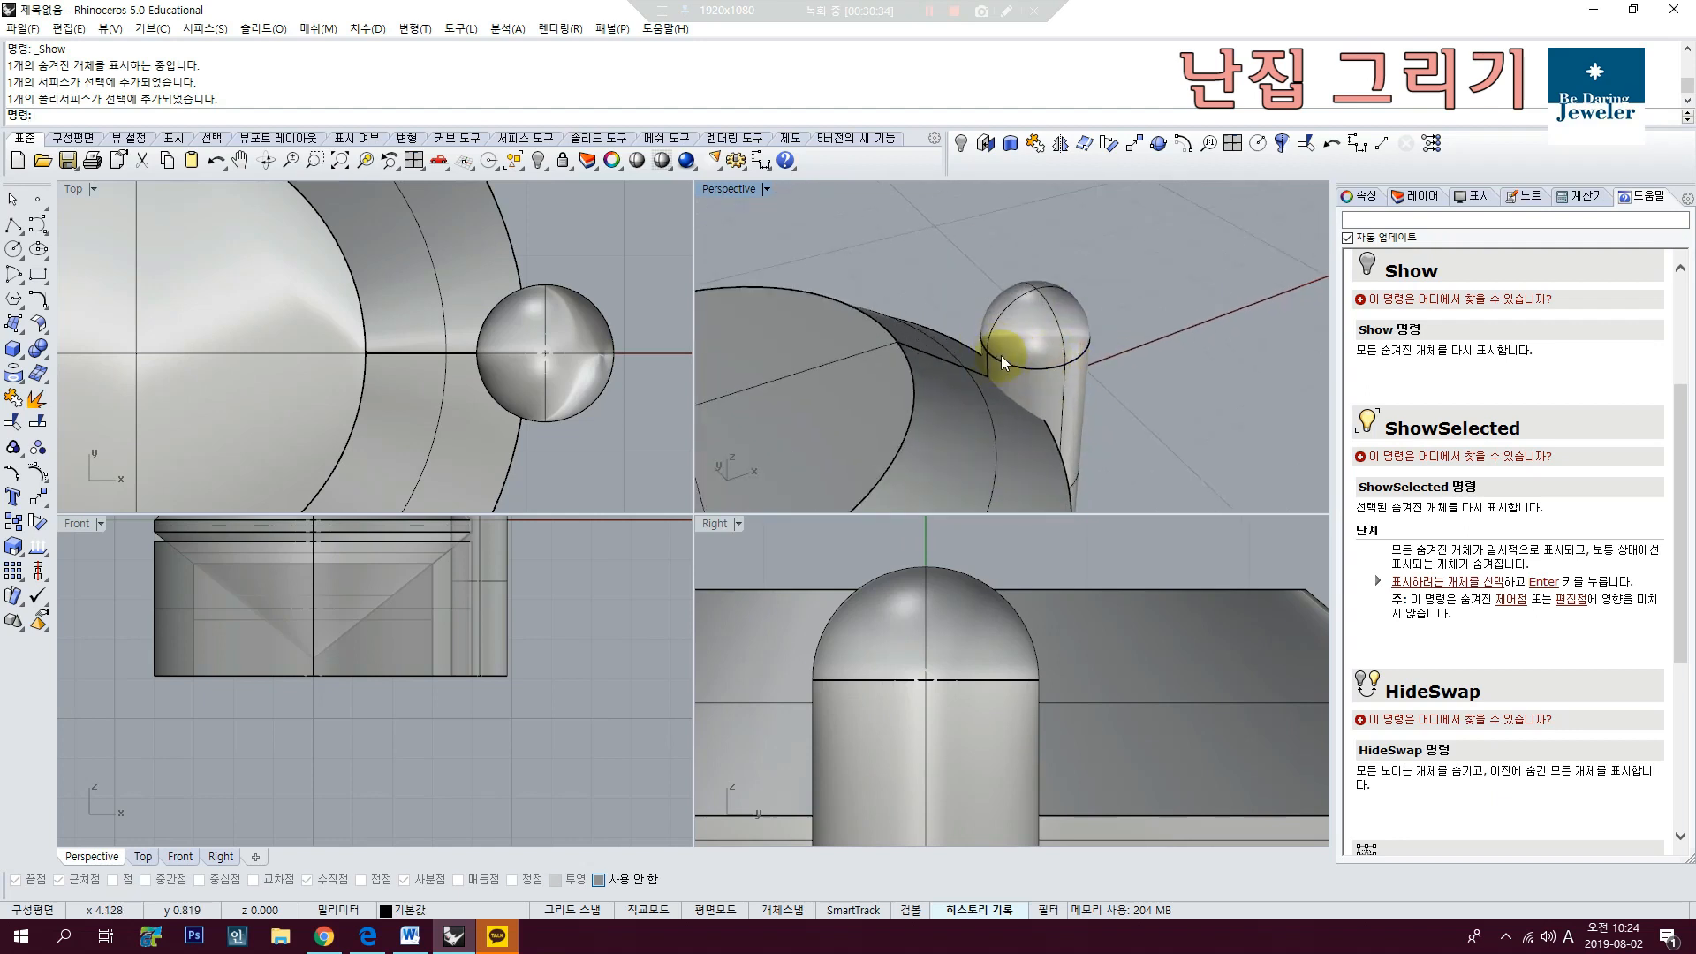
scroll(1003, 363, up, 5)
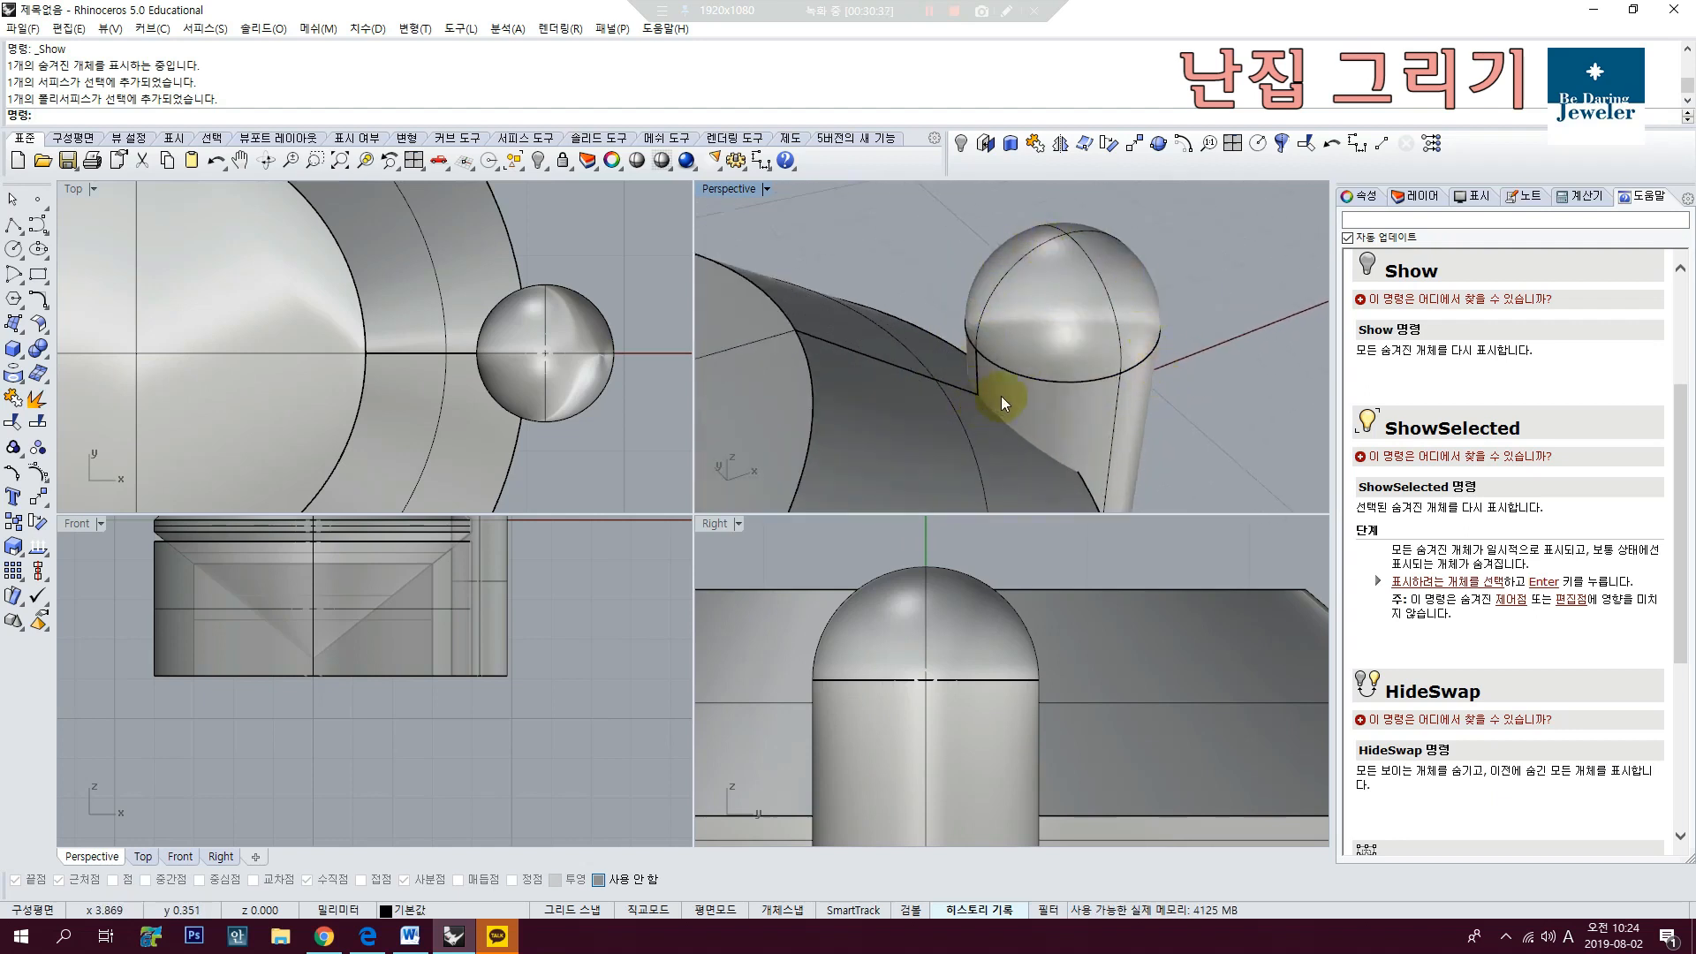
scroll(1026, 361, down, 3)
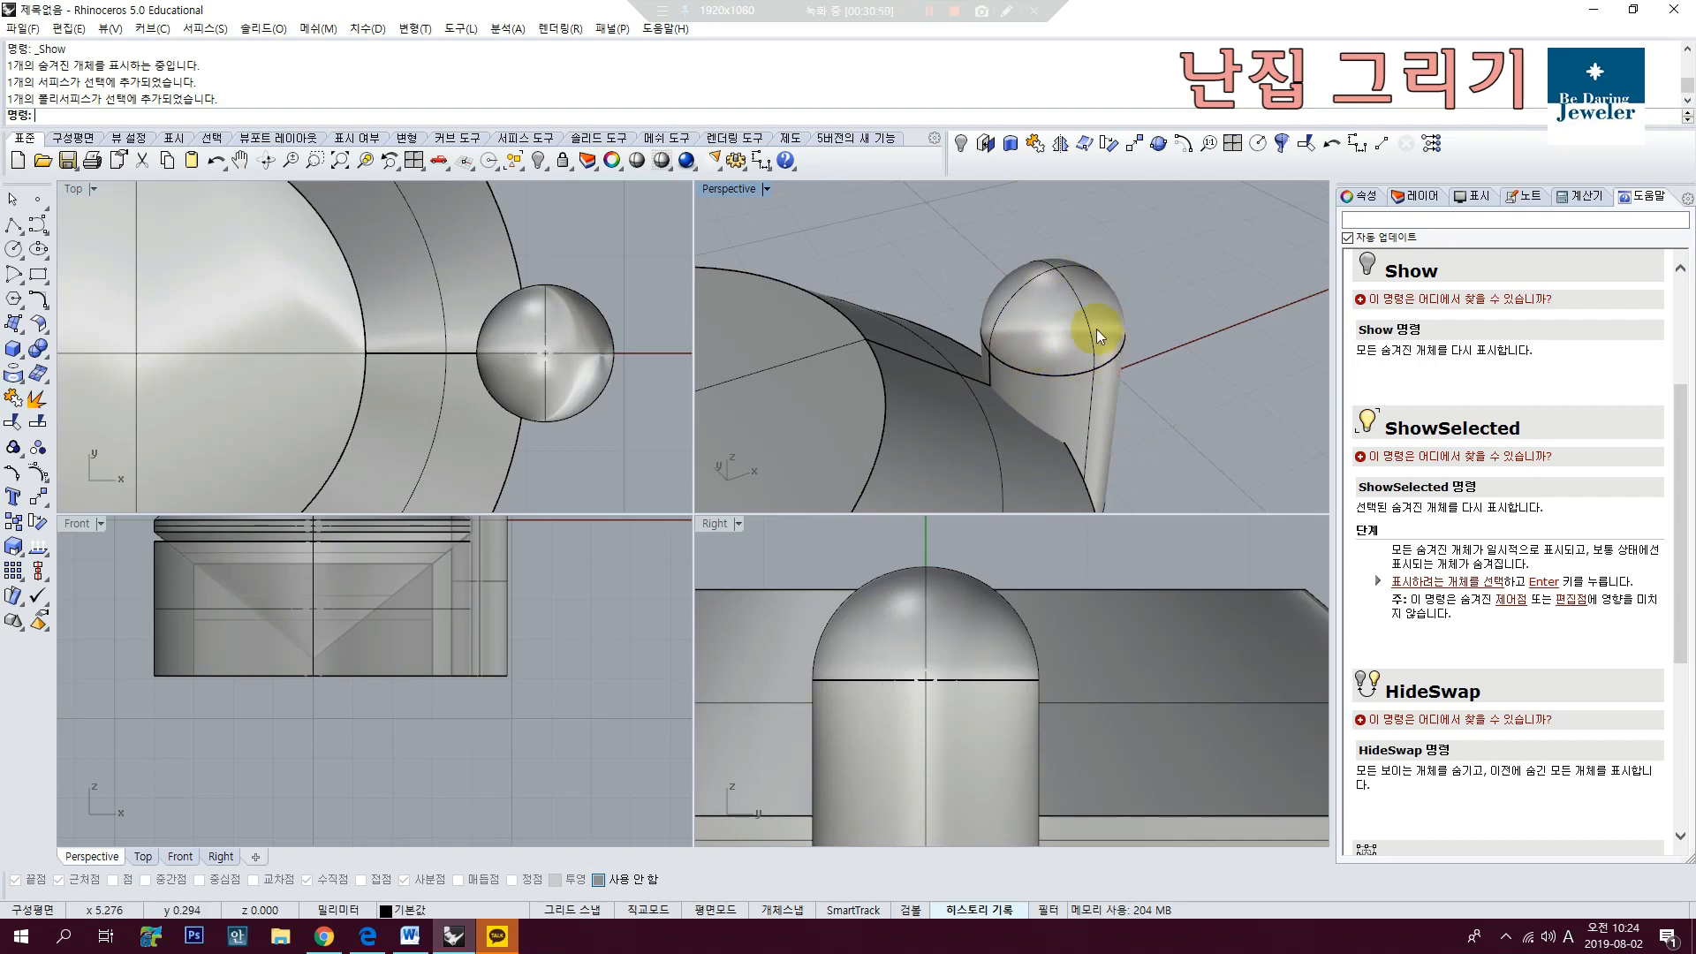
right_drag(1097, 333, 1004, 340)
scroll(1016, 336, up, 3)
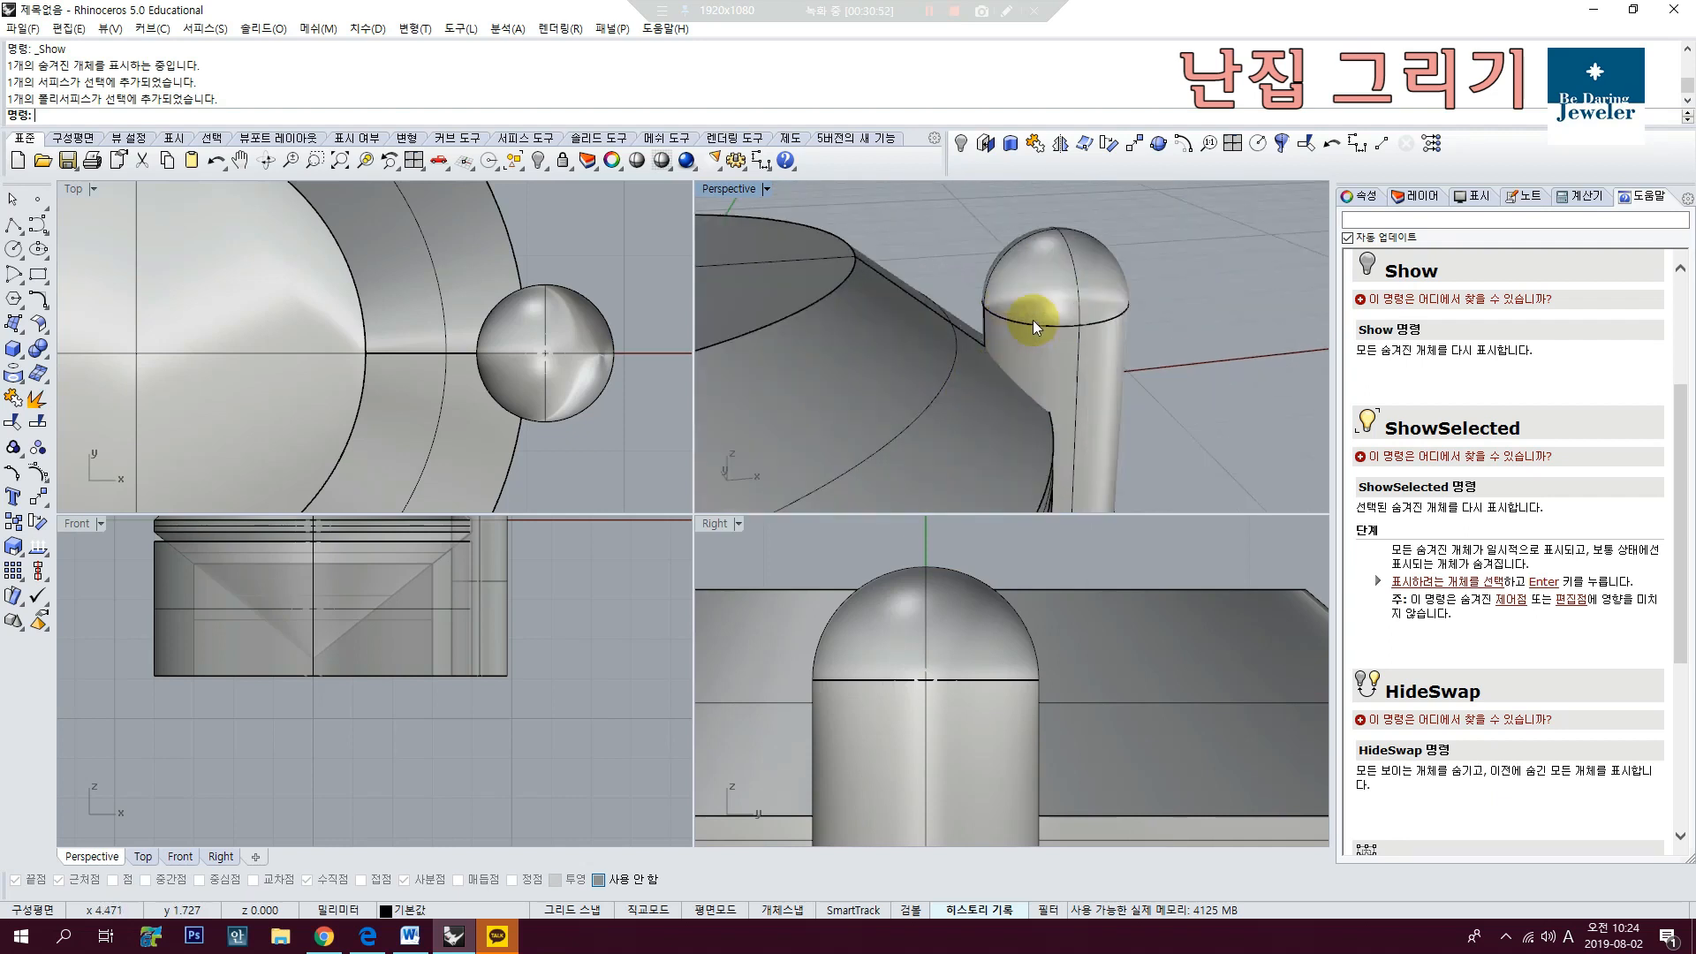
Step: Group the sphere tip and the capped prong cylinder into one unit in the Front view
click(1044, 330)
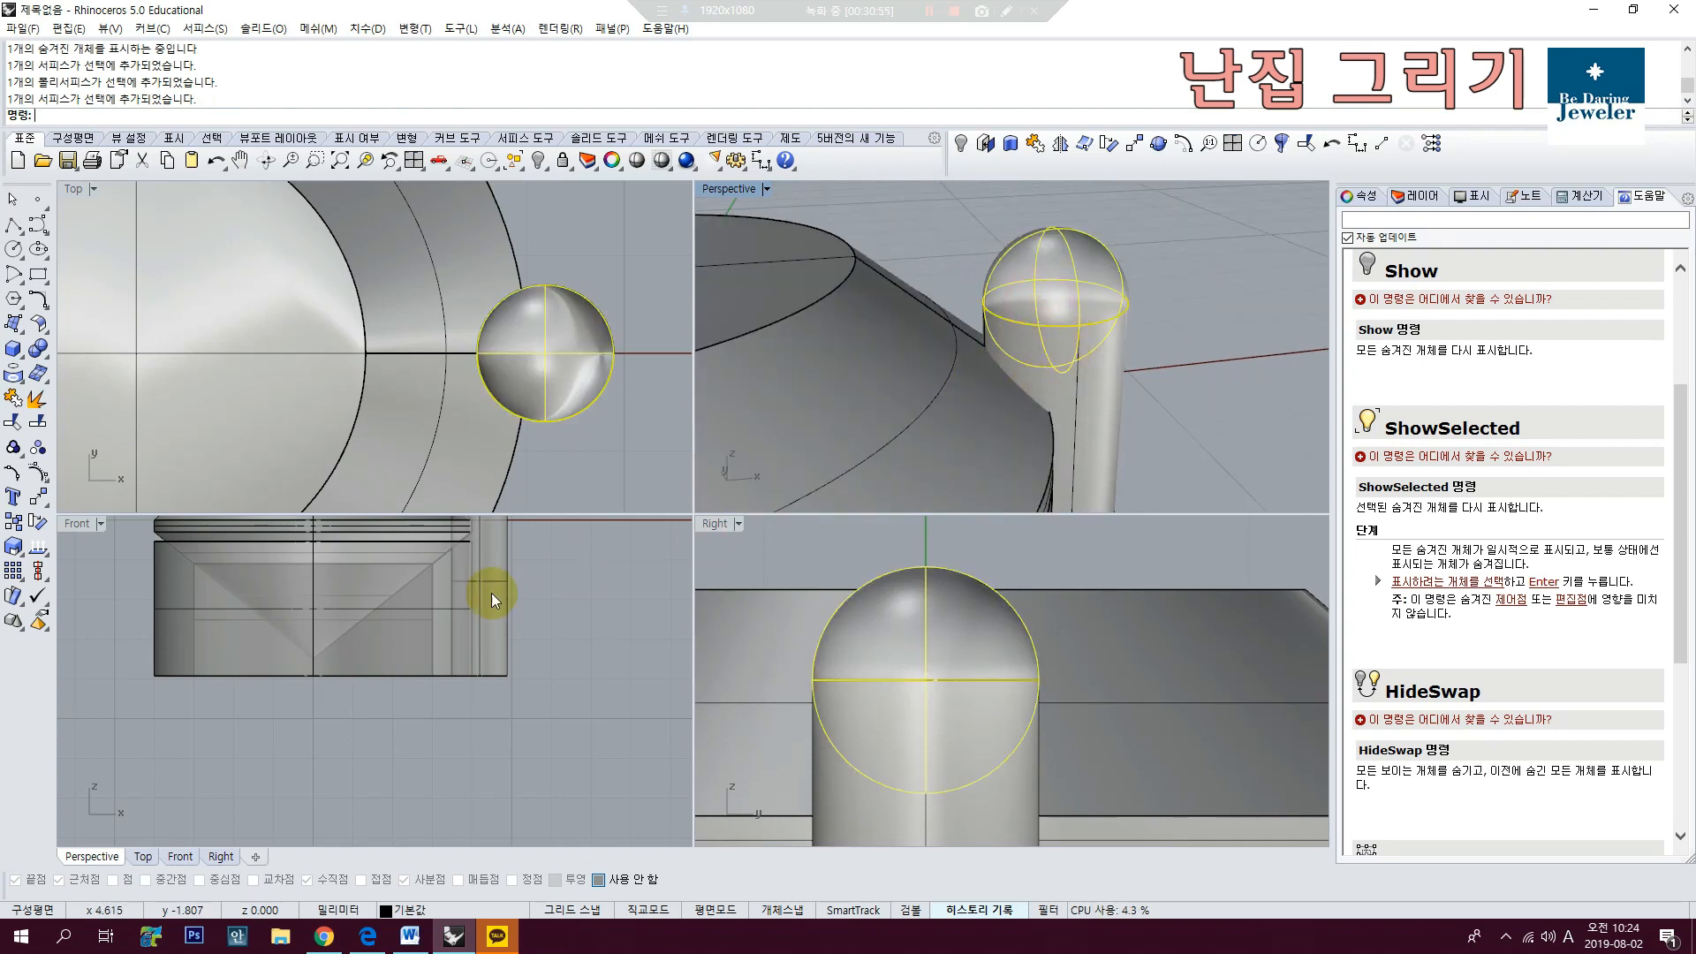
right_drag(541, 555, 536, 728)
scroll(455, 667, up, 14)
right_drag(533, 655, 429, 684)
key(Escape)
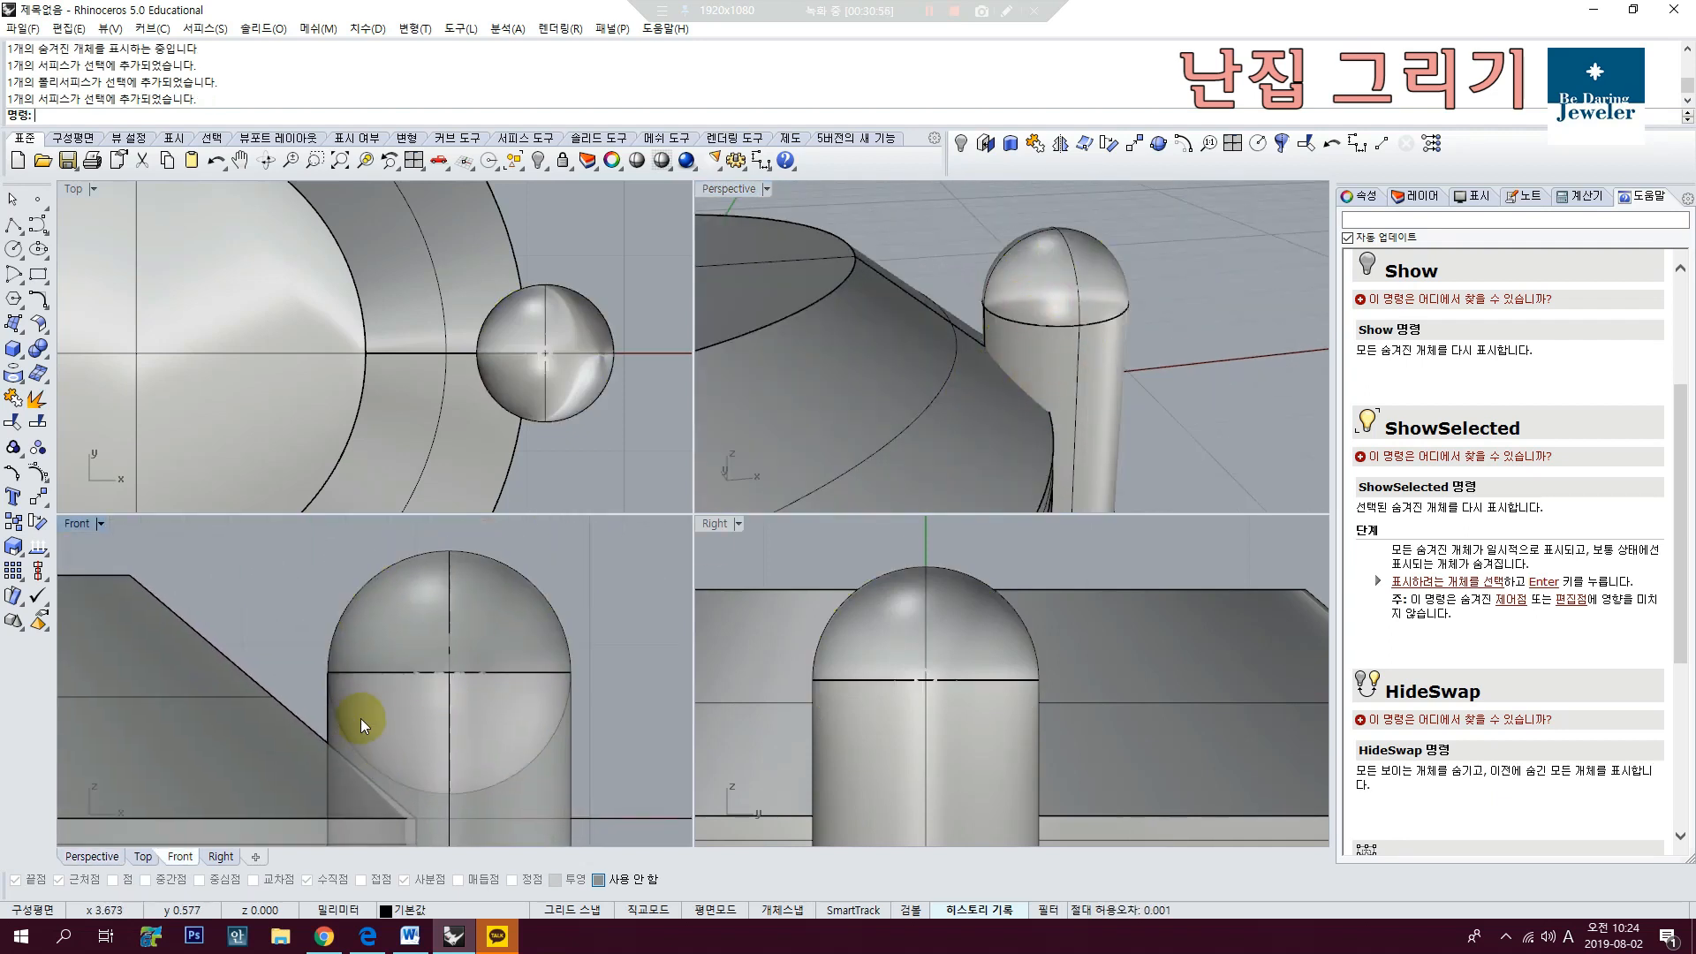
click(492, 630)
click(502, 723)
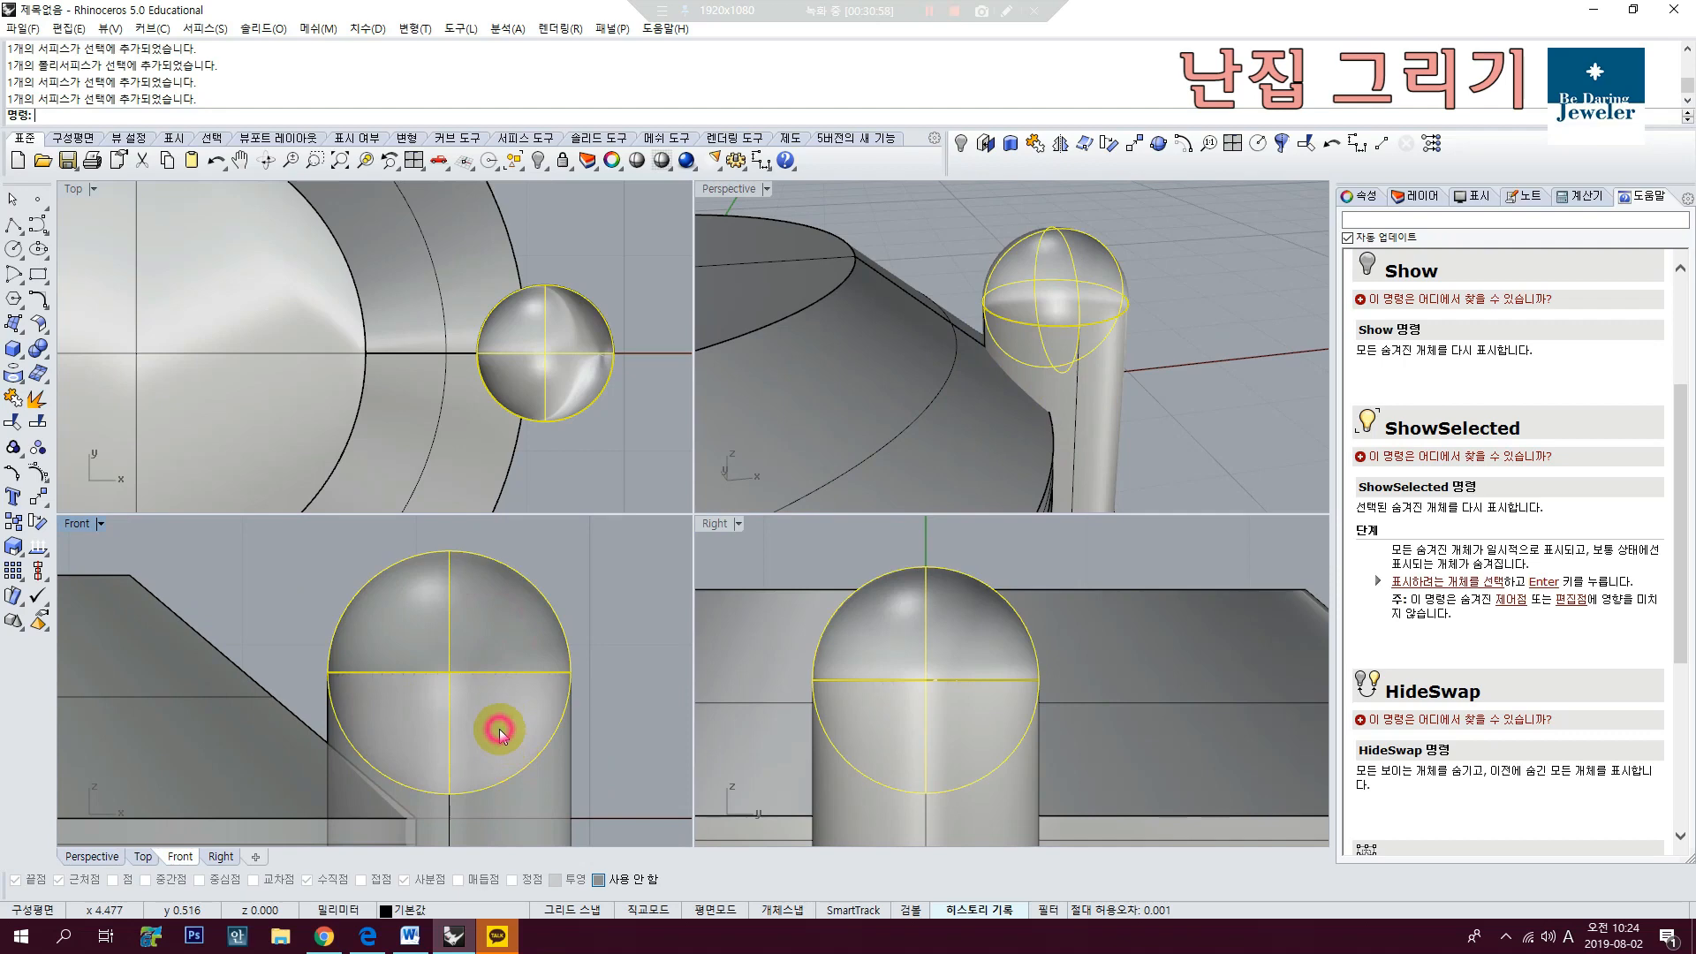
click(13, 448)
click(239, 537)
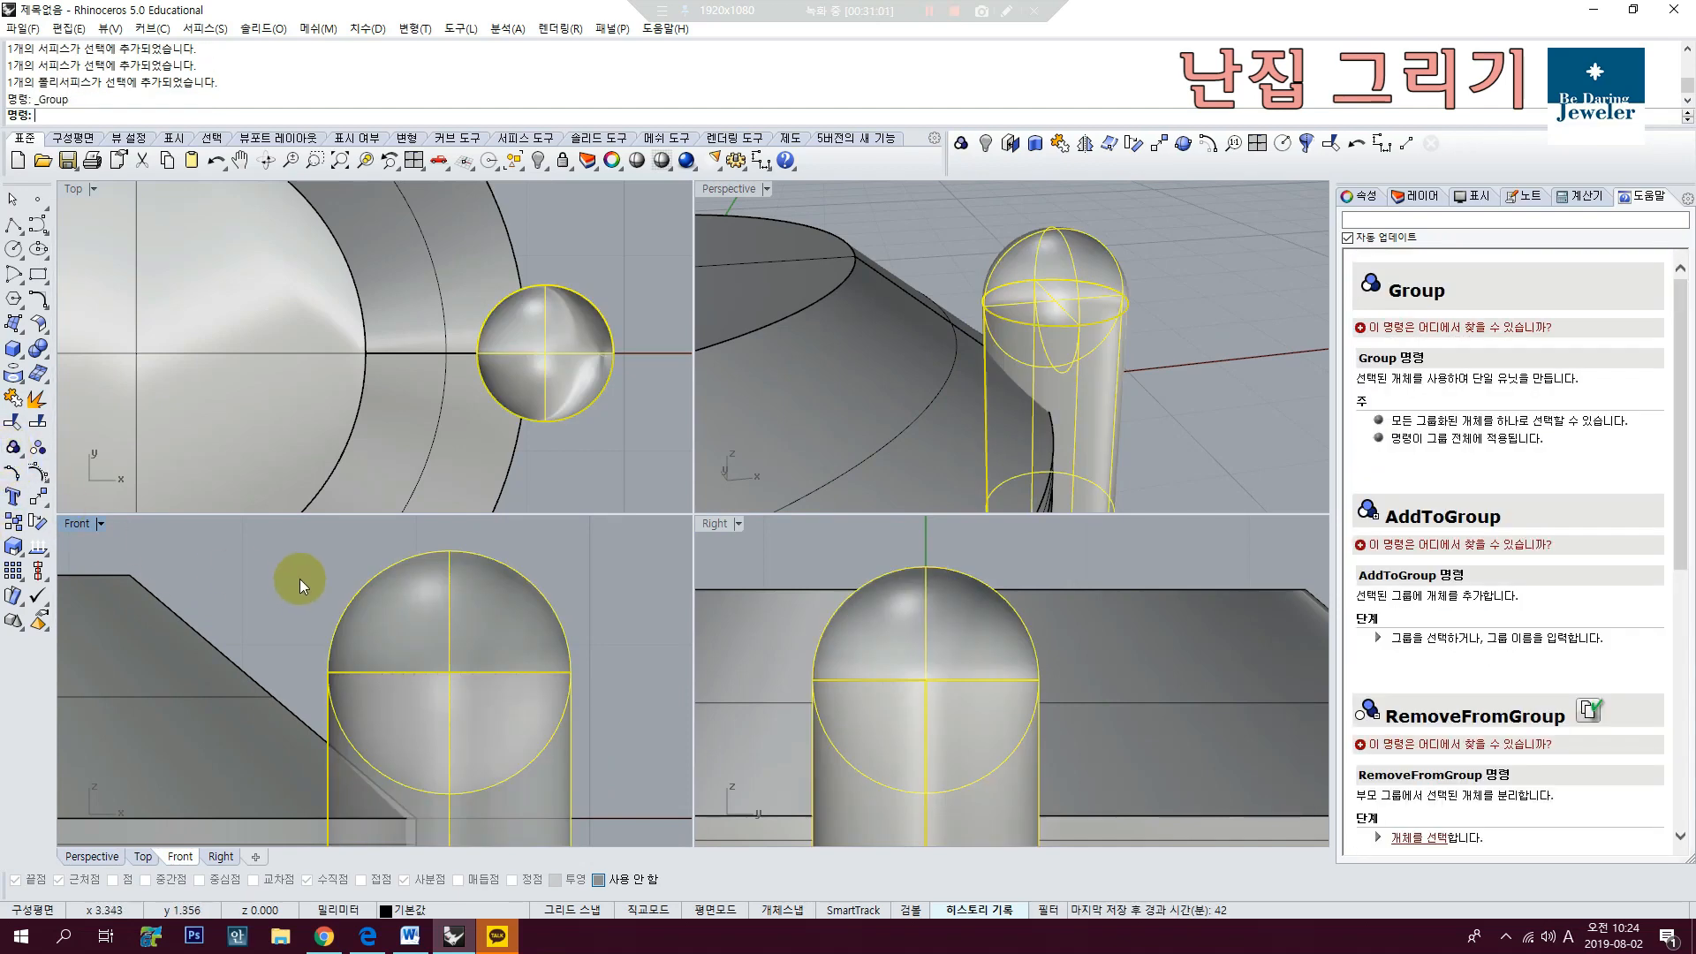
Step: Measure the vertical distance from where the prong meets the crown to the sphere's equator with a trial dimension in the Front view
click(326, 668)
scroll(340, 671, up, 3)
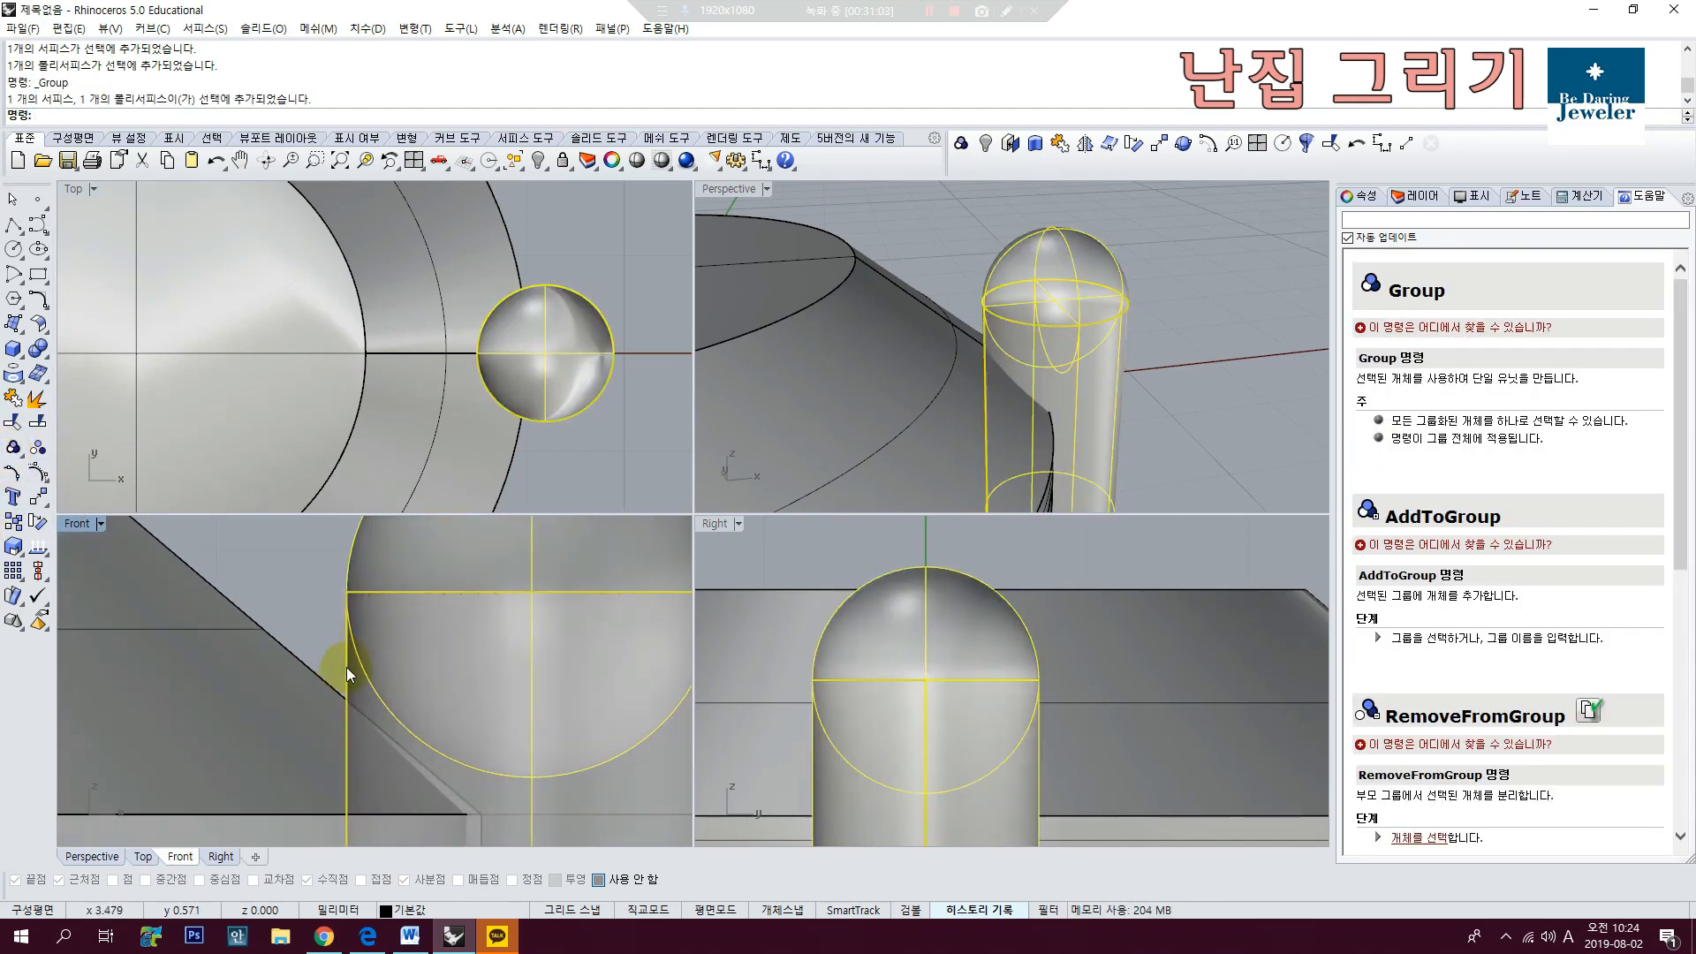
click(765, 164)
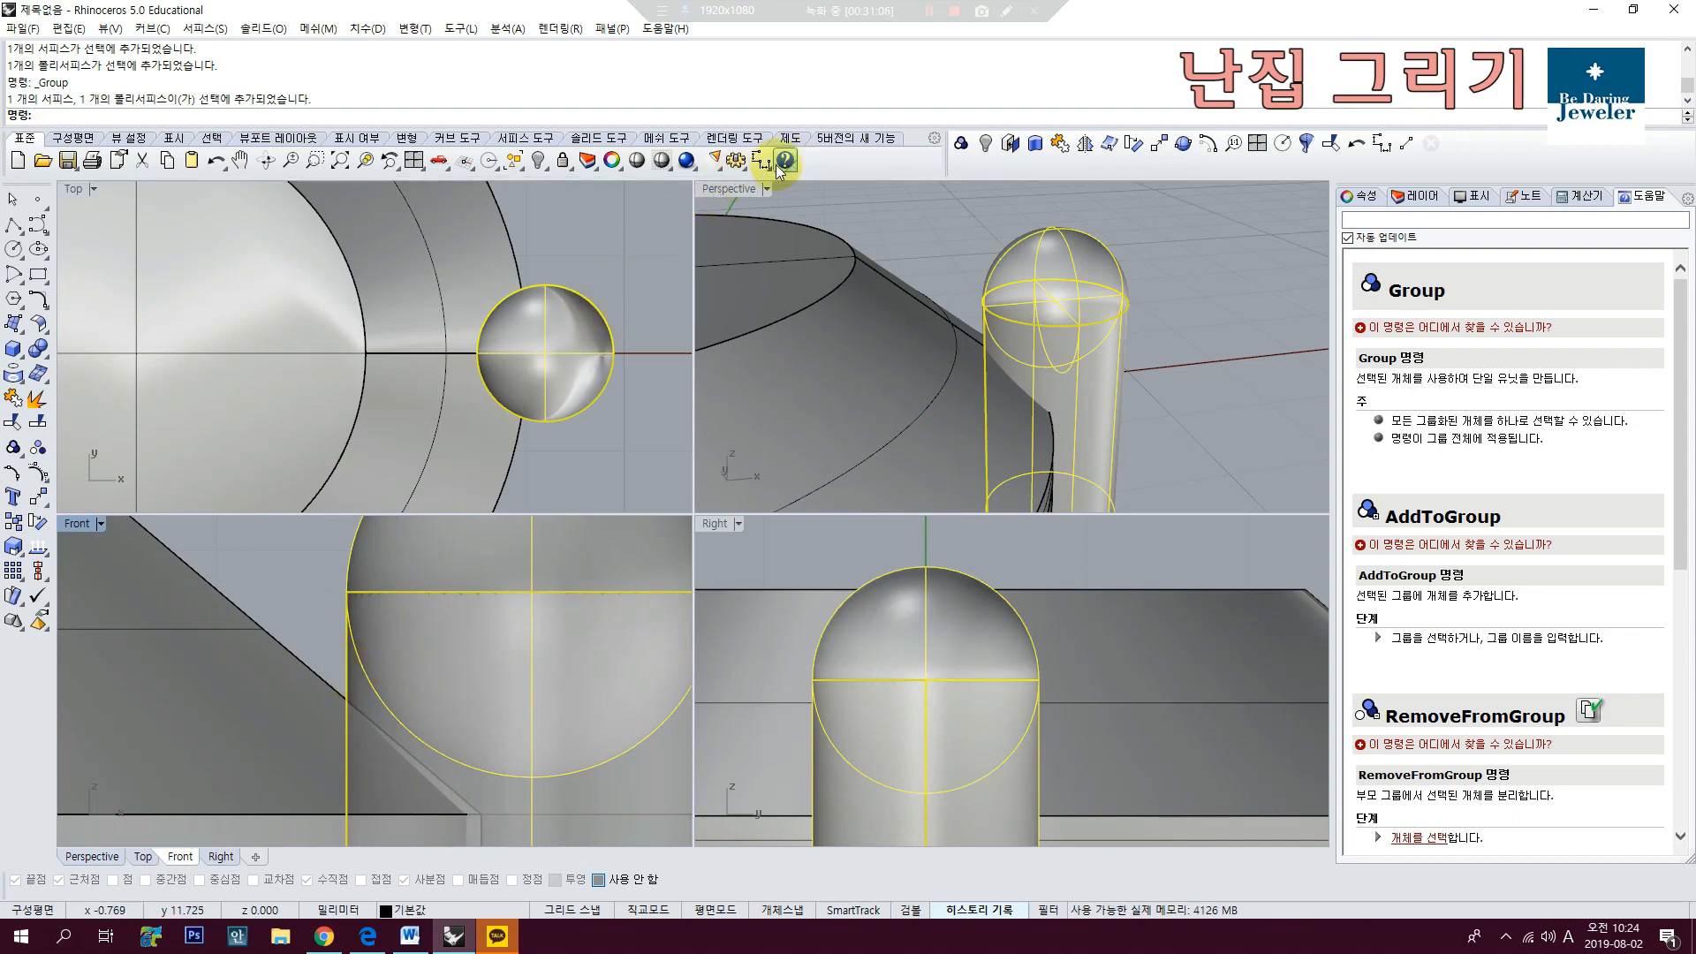
click(761, 193)
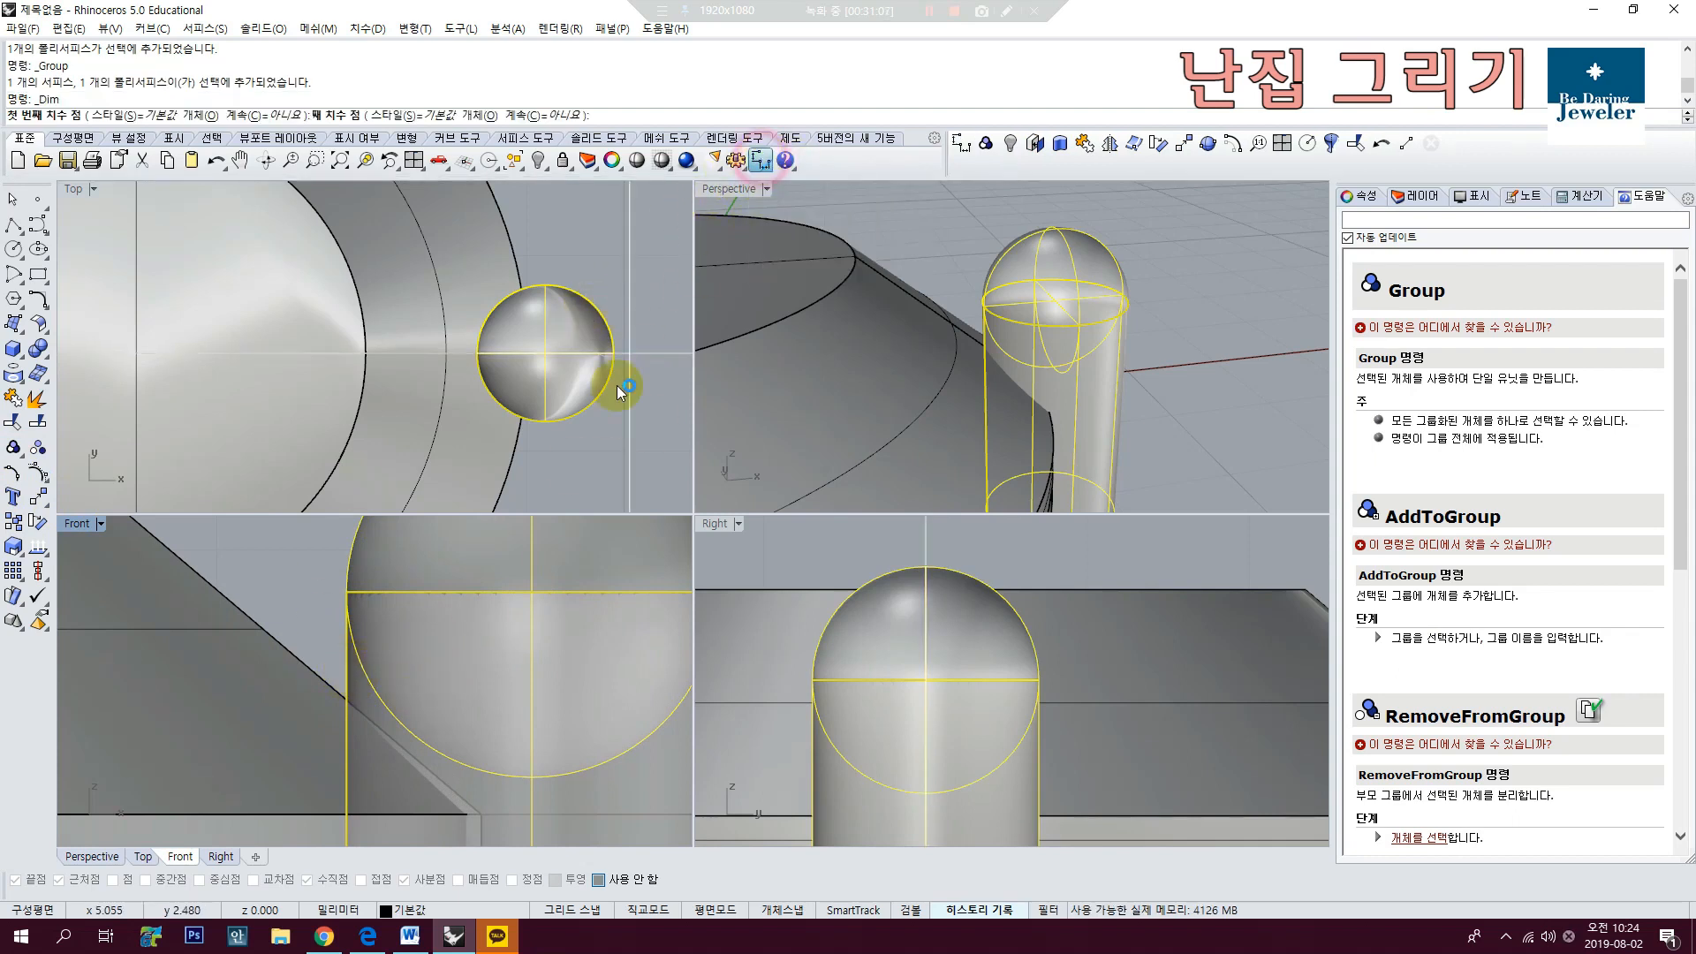
click(349, 619)
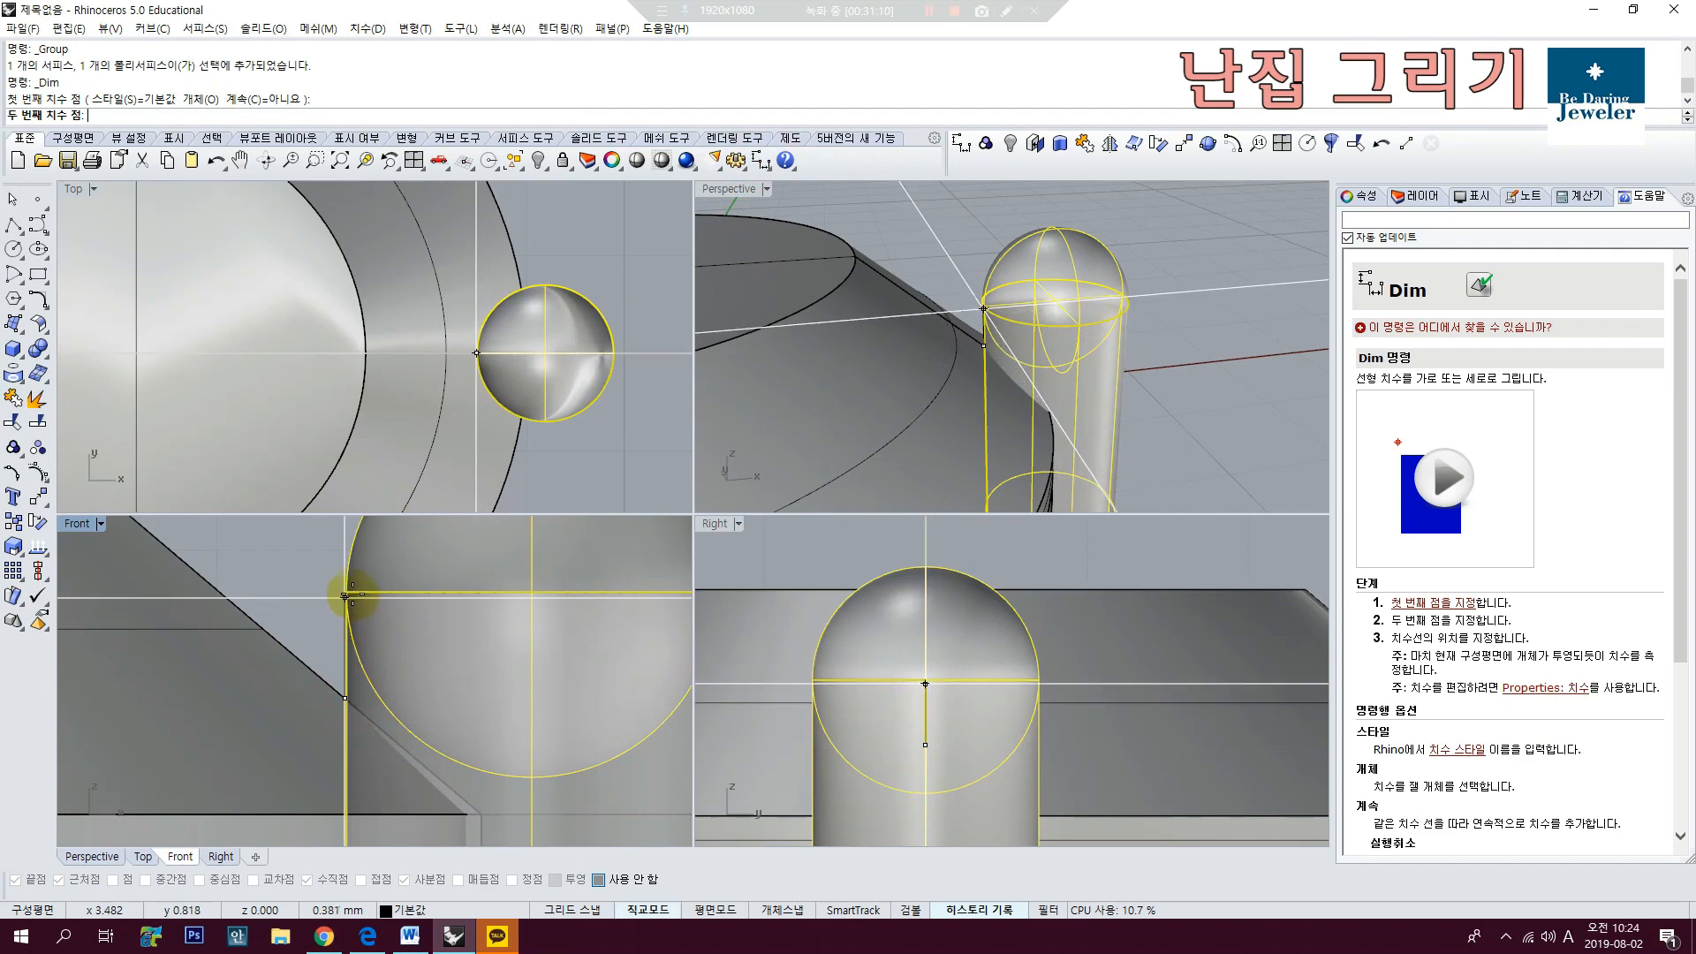
click(347, 592)
scroll(415, 658, down, 3)
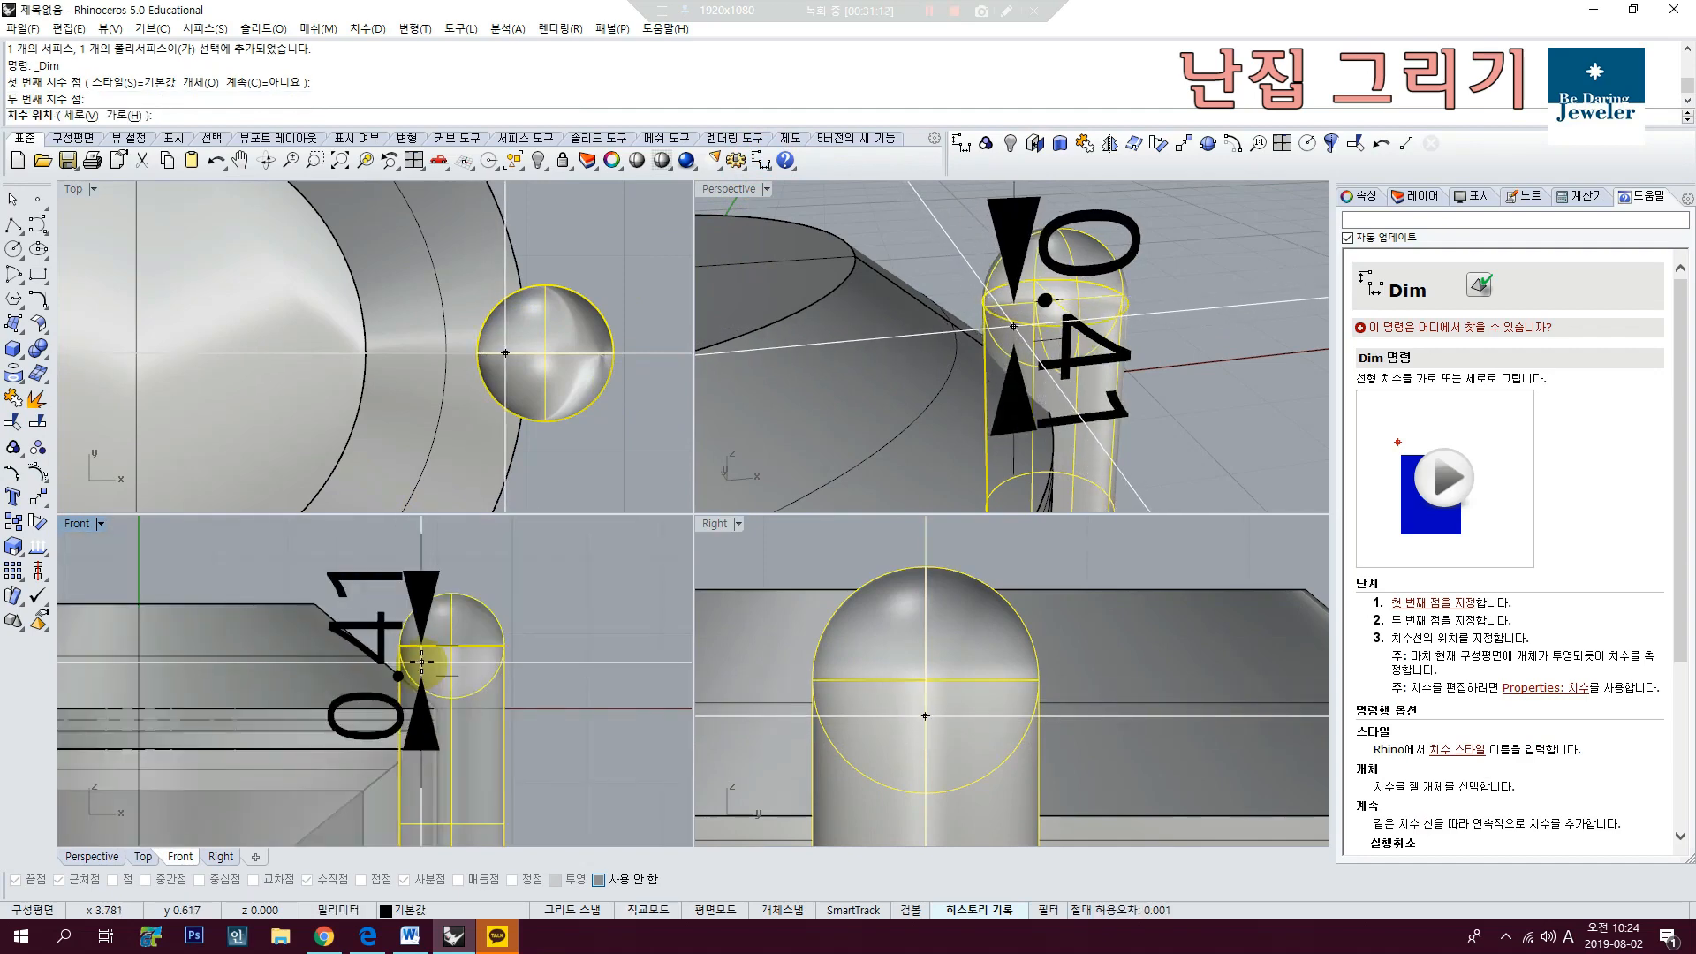
scroll(422, 658, up, 3)
key(Escape)
key(Escape)
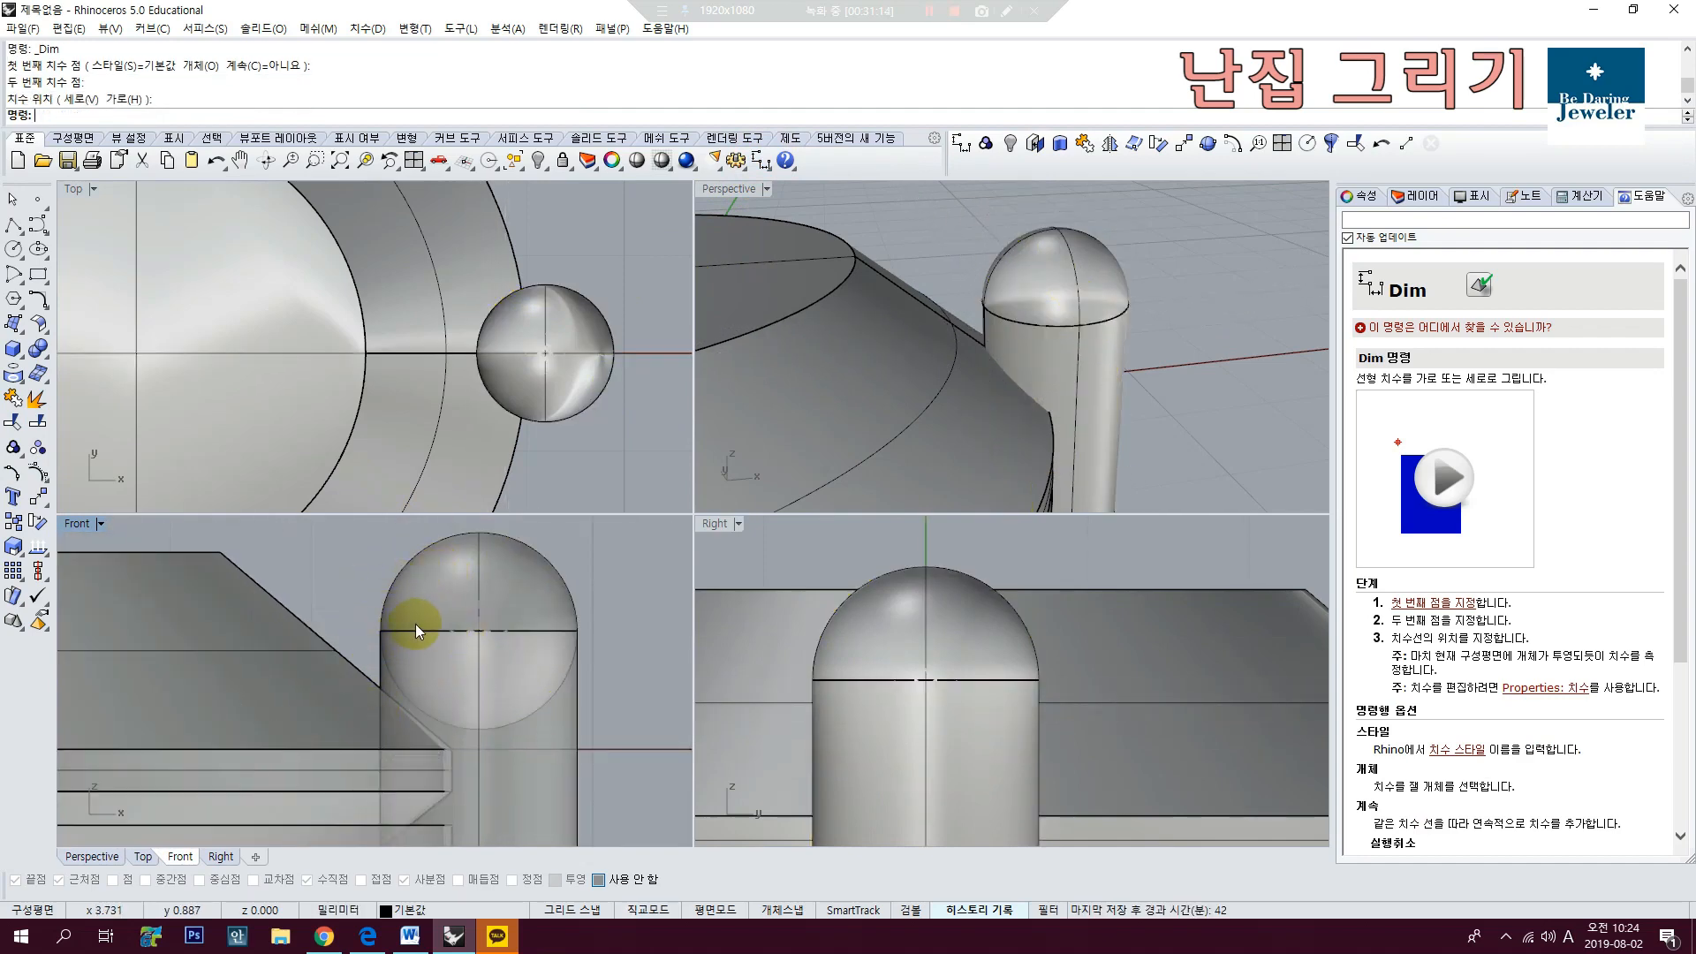
Step: Isolate the grouped prong by hiding all other objects
scroll(415, 623, down, 3)
click(447, 607)
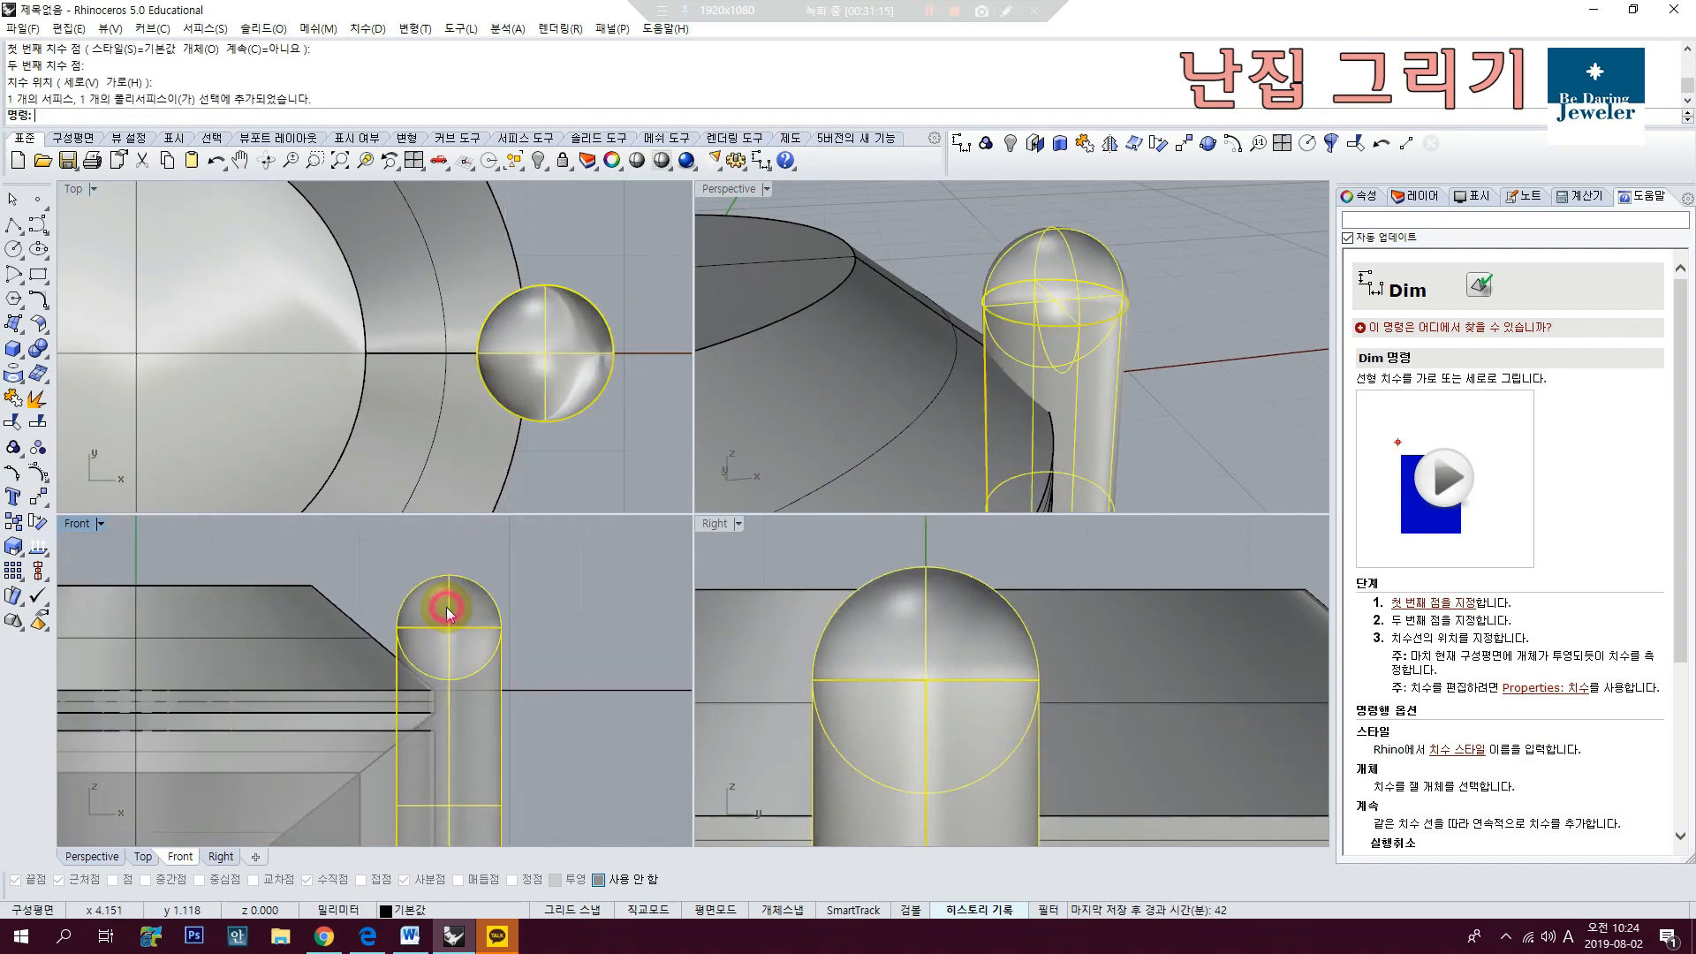
click(549, 166)
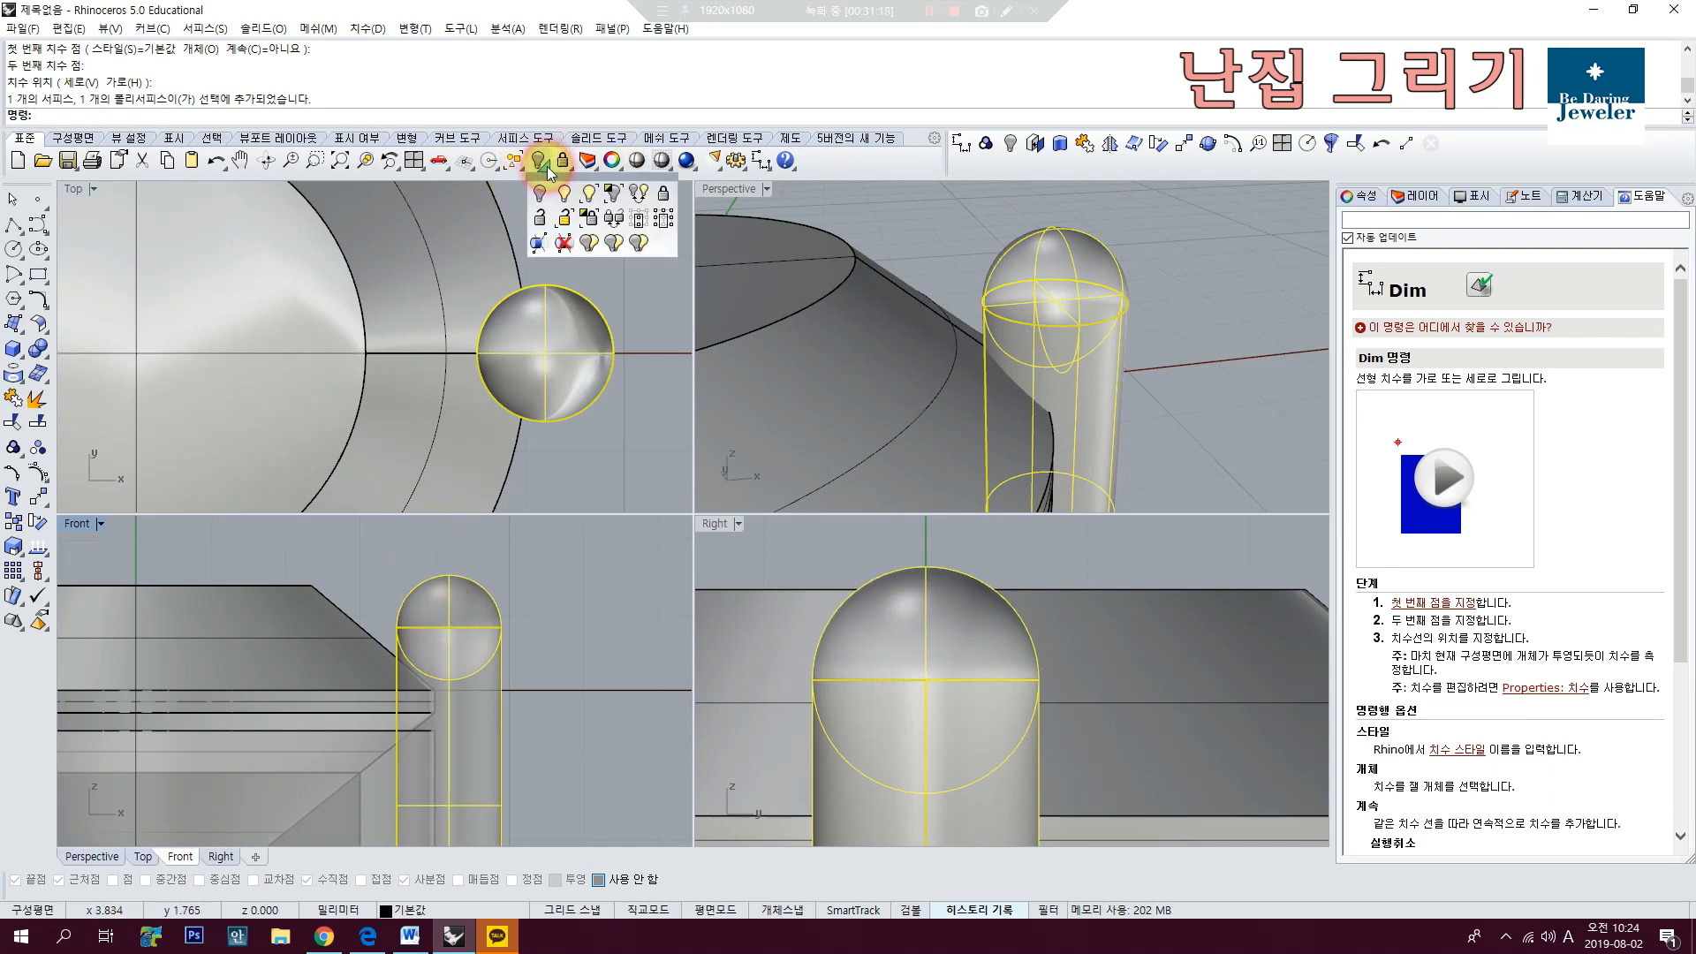
click(613, 193)
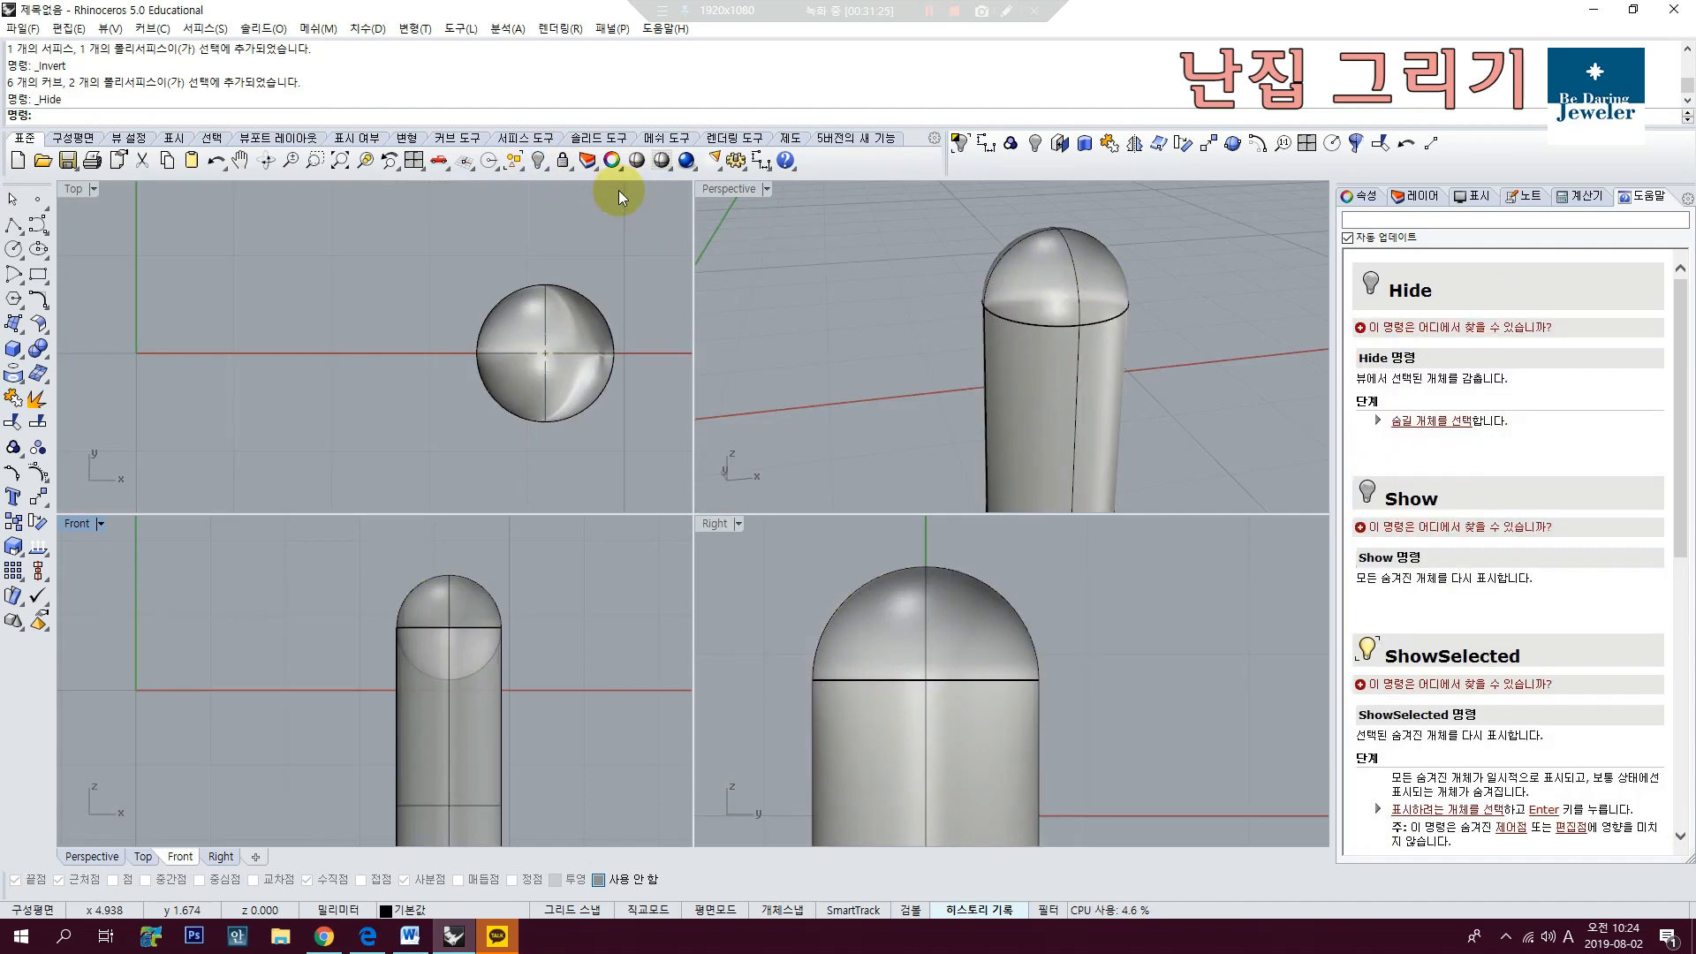
click(432, 608)
click(319, 553)
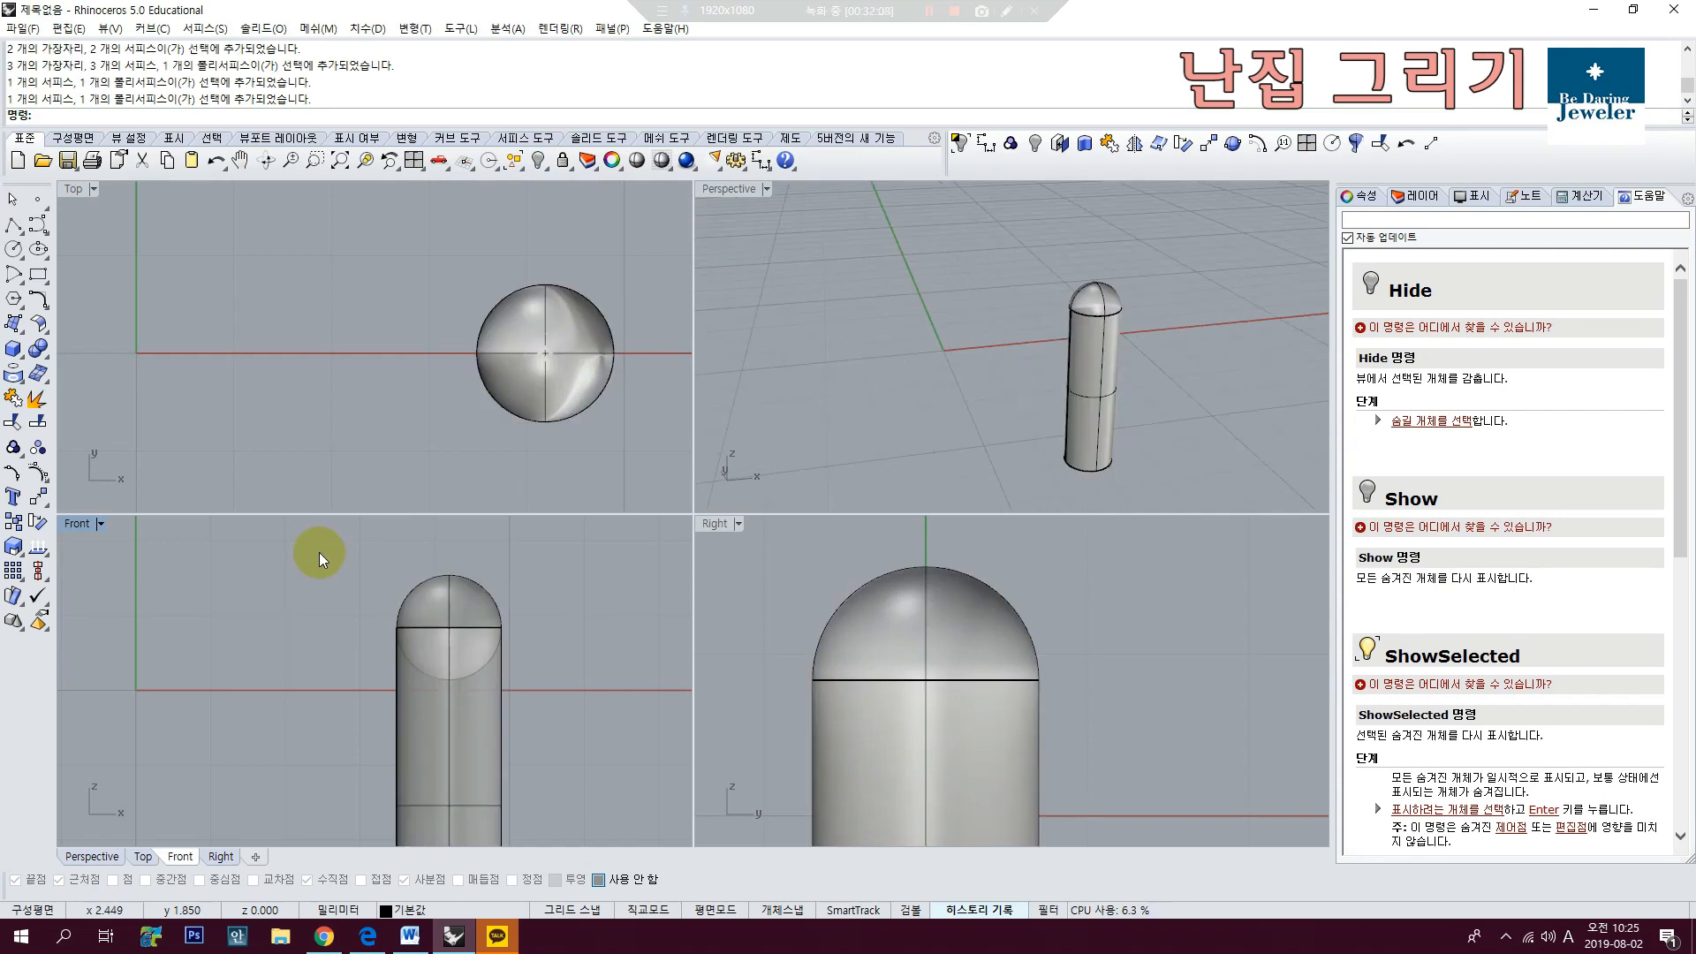
Step: Move the sphere tip together with the cylinder's top face and edges straight down by 0.2 mm in the Front view
drag(588, 739, 590, 740)
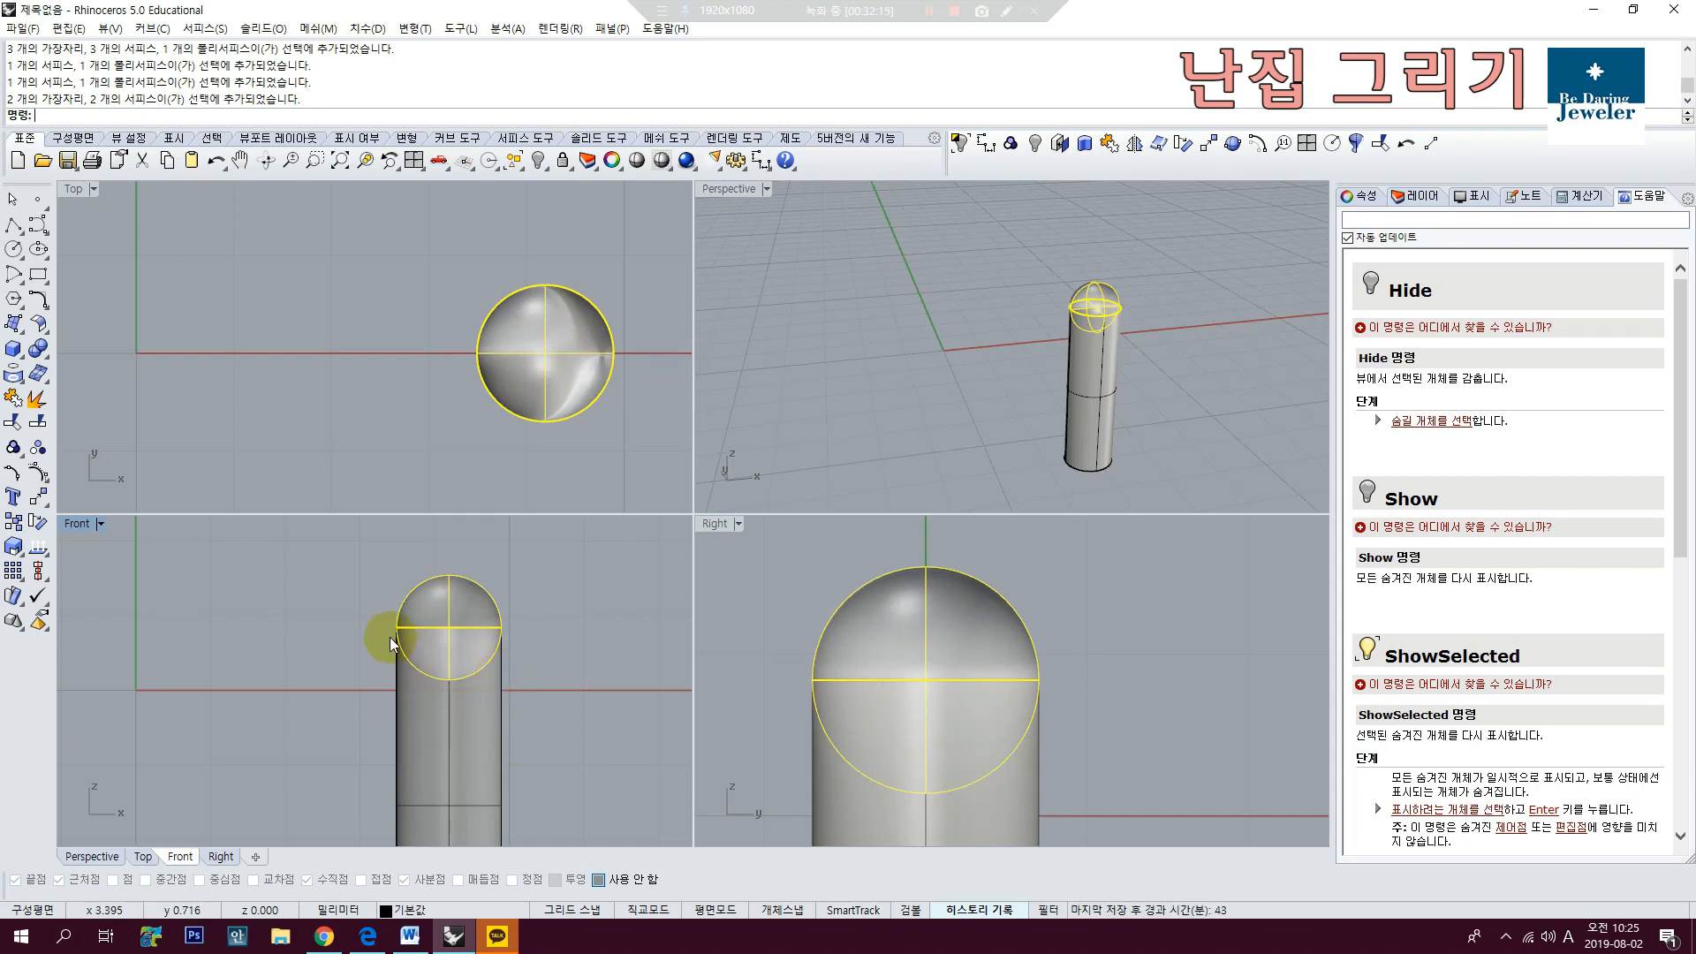
click(553, 573)
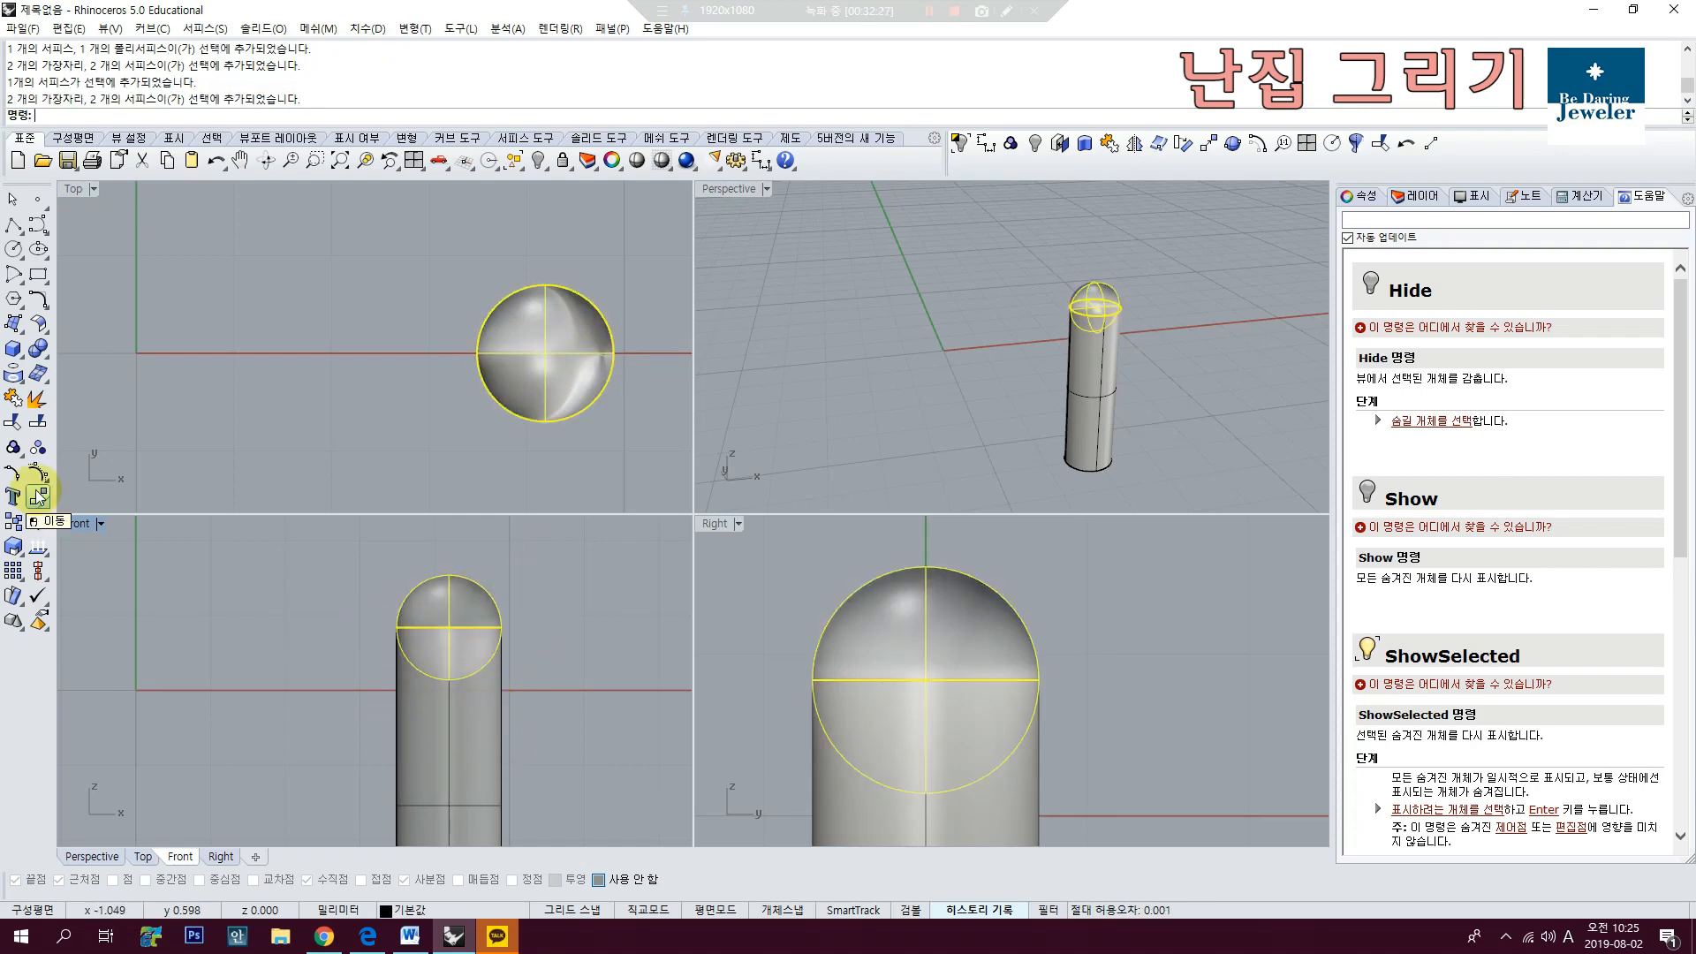
click(39, 497)
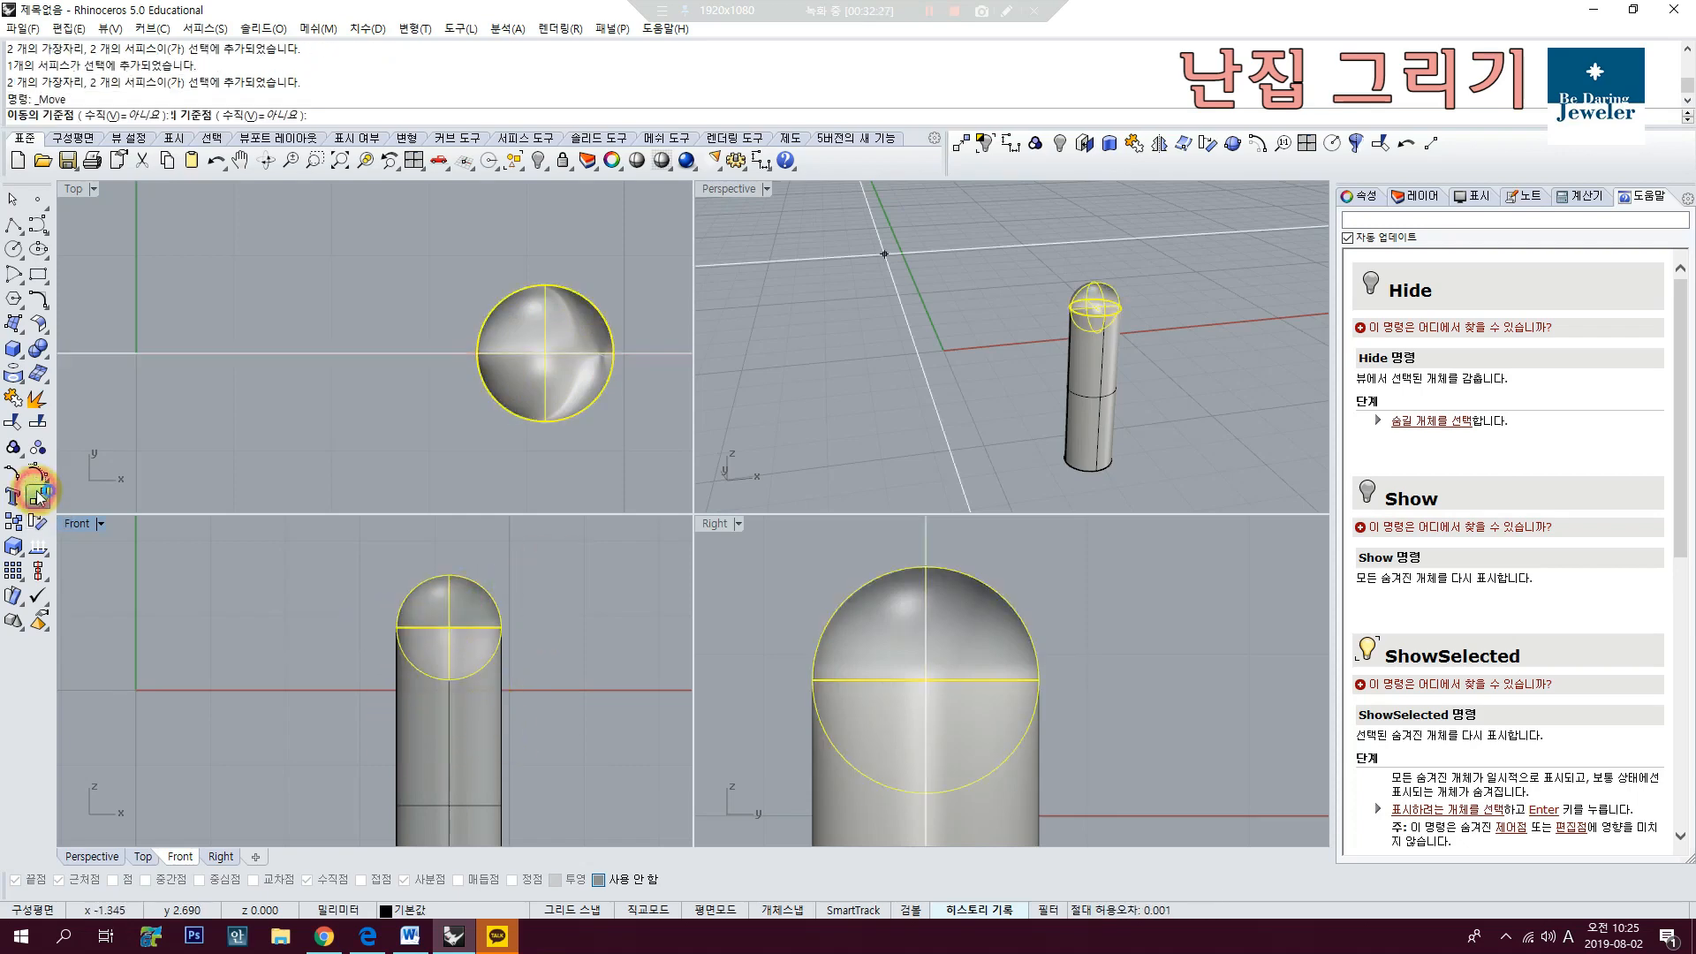
click(578, 562)
text(.2)
key(Return)
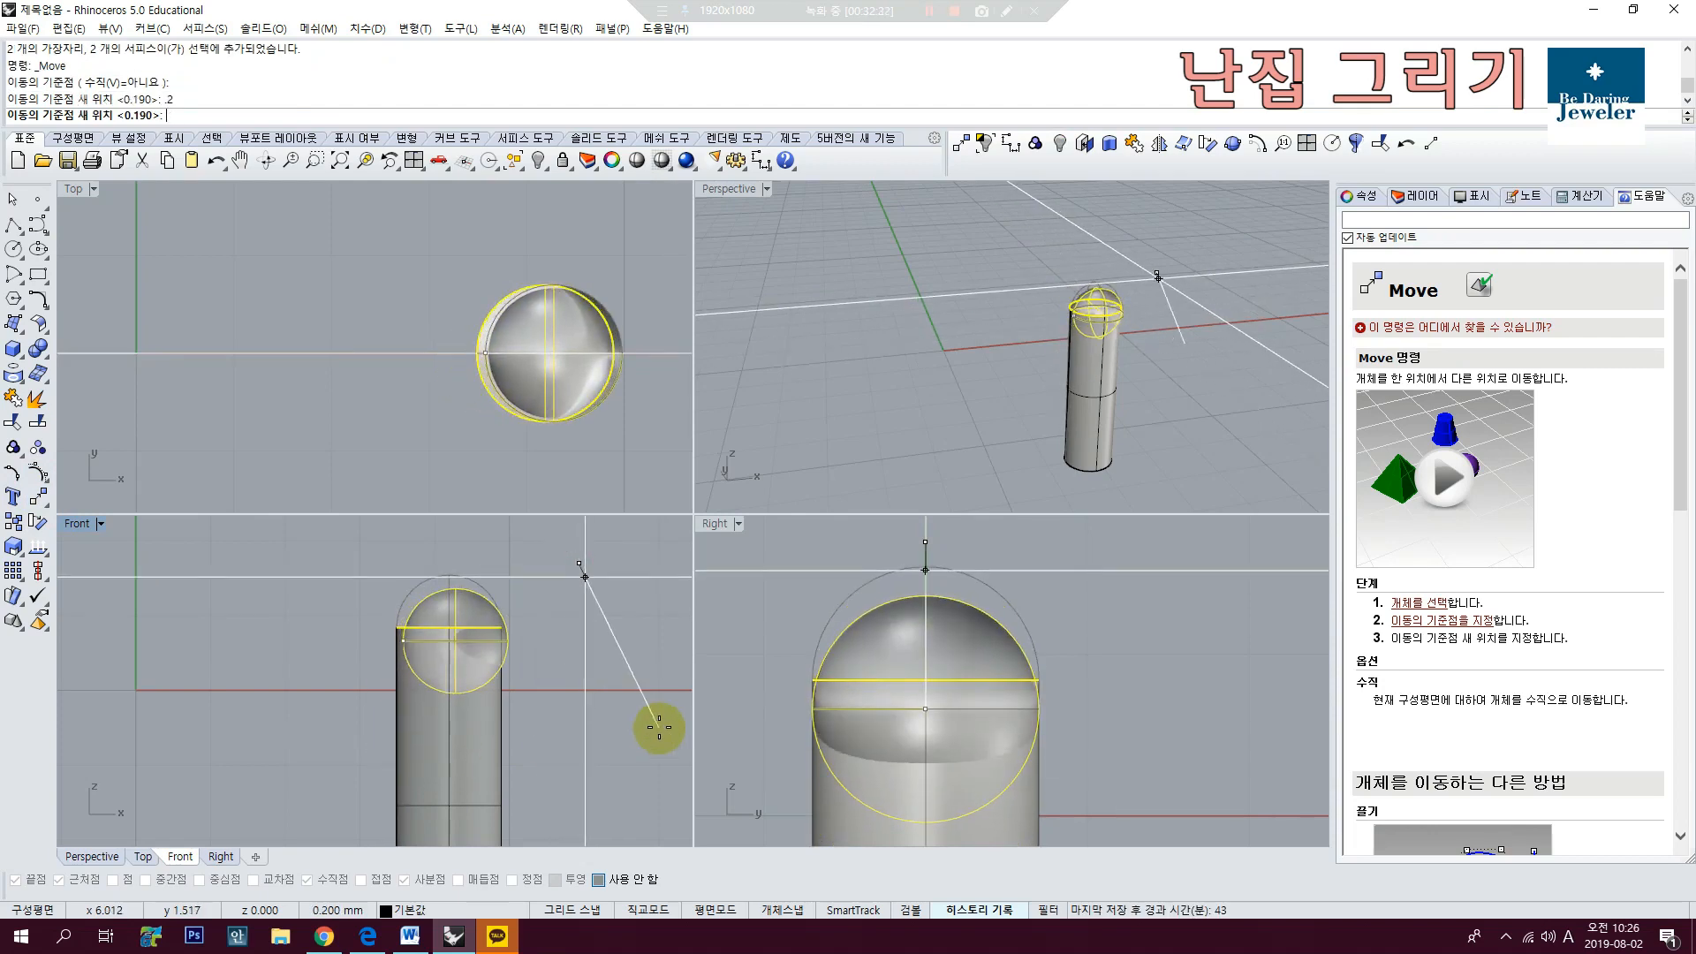
key(shift)
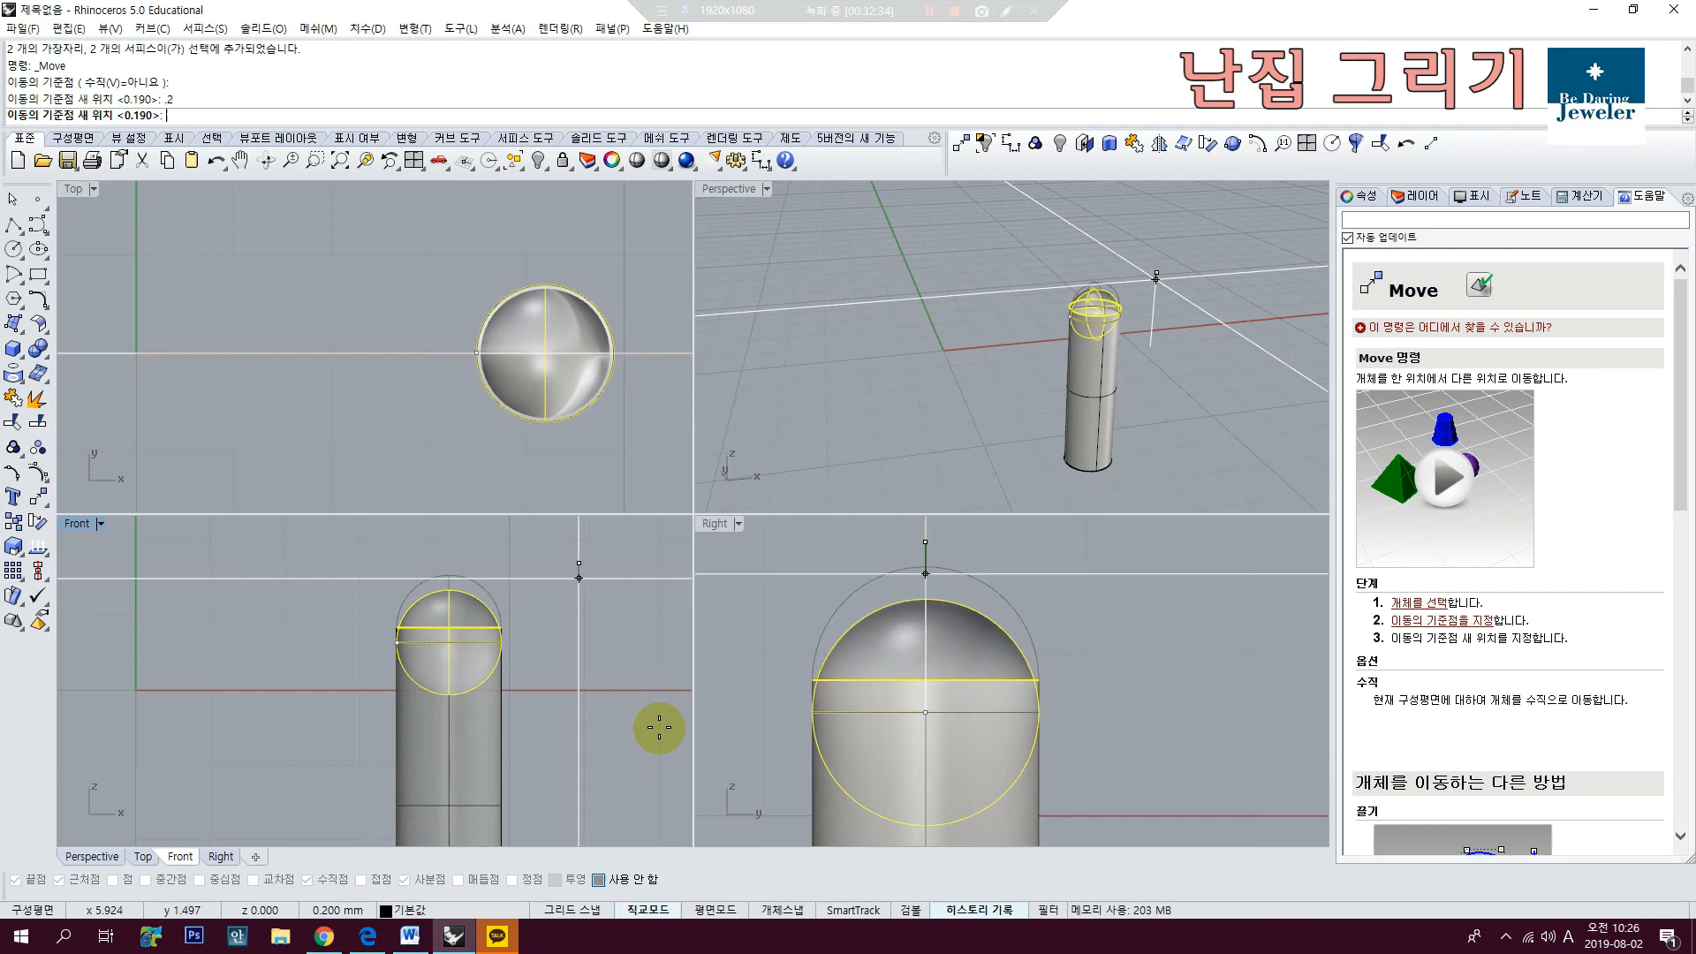
click(585, 749)
scroll(561, 681, down, 4)
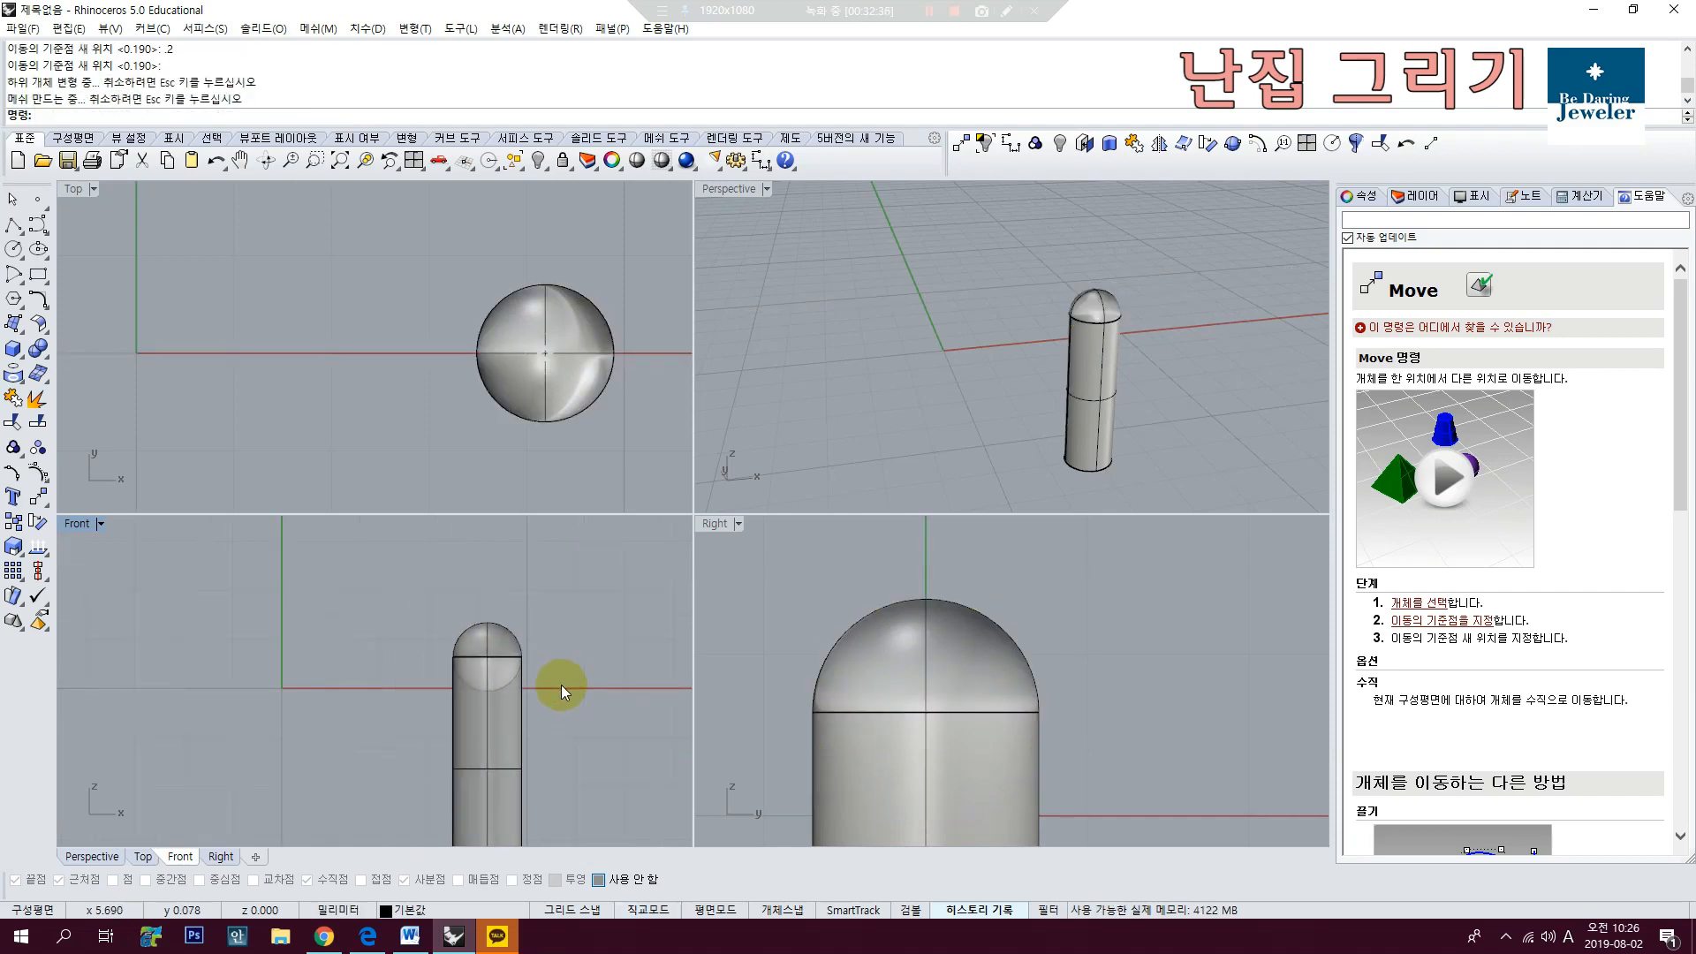
mouse_move(1099, 364)
right_down()
mouse_move(985, 333)
mouse_move(1079, 340)
right_up()
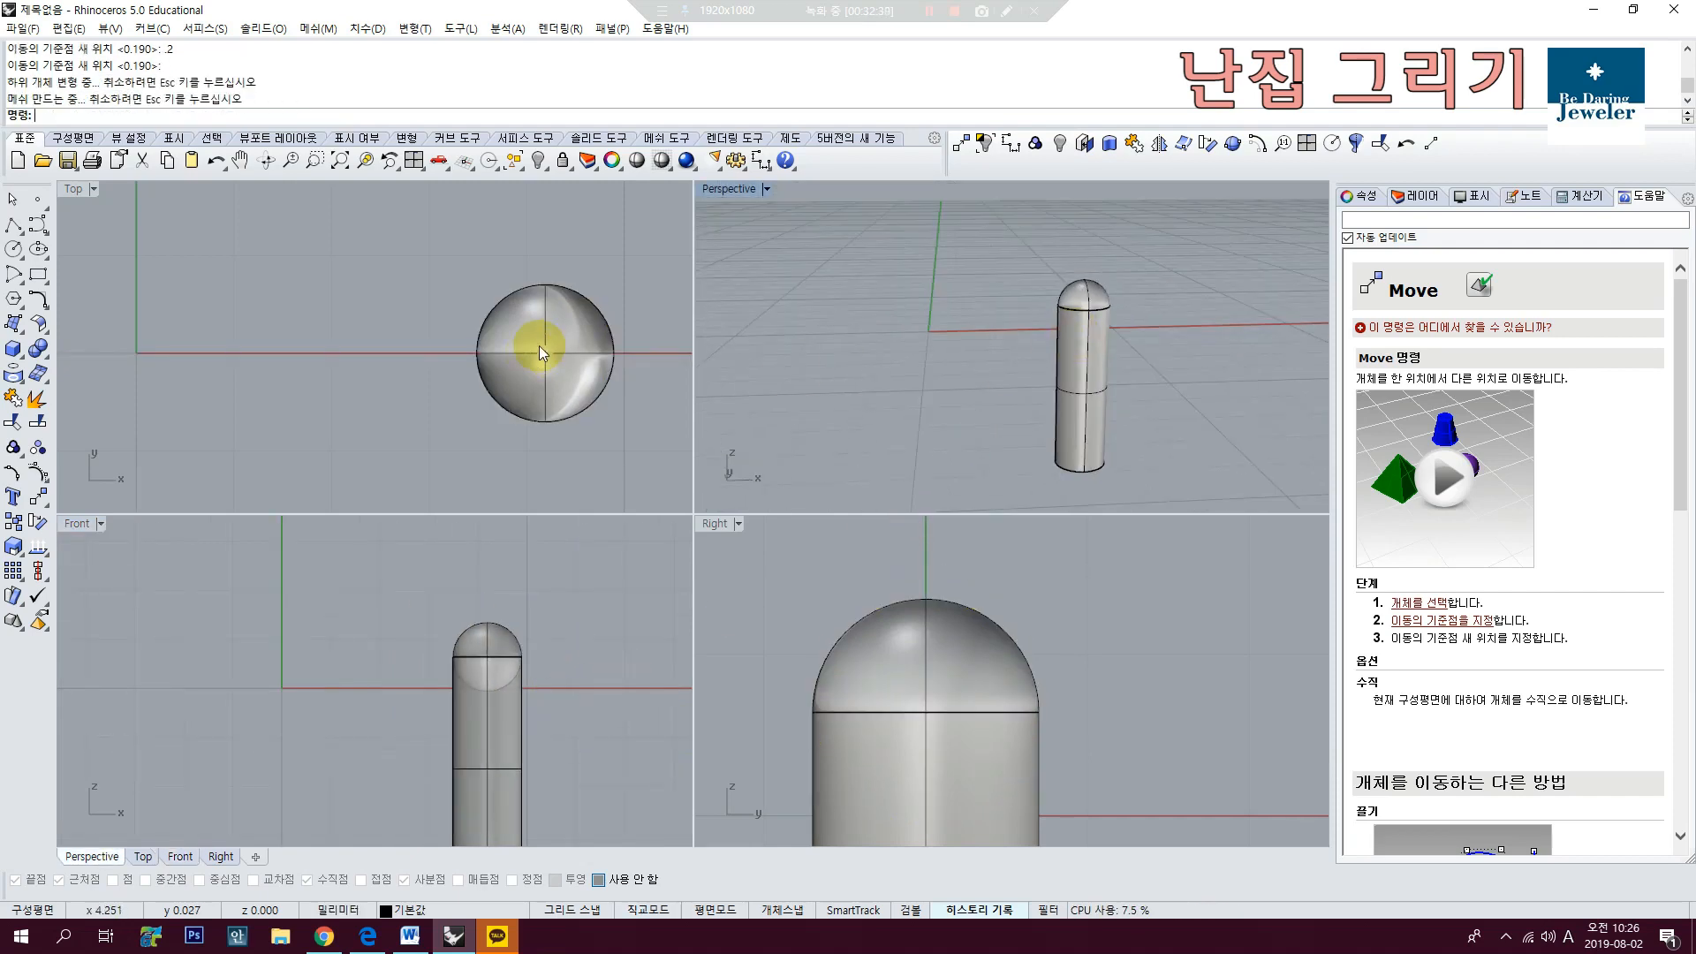
Step: Show all hidden objects again and bring the whole setting into the Perspective and Top views
click(537, 160)
scroll(1128, 415, down, 5)
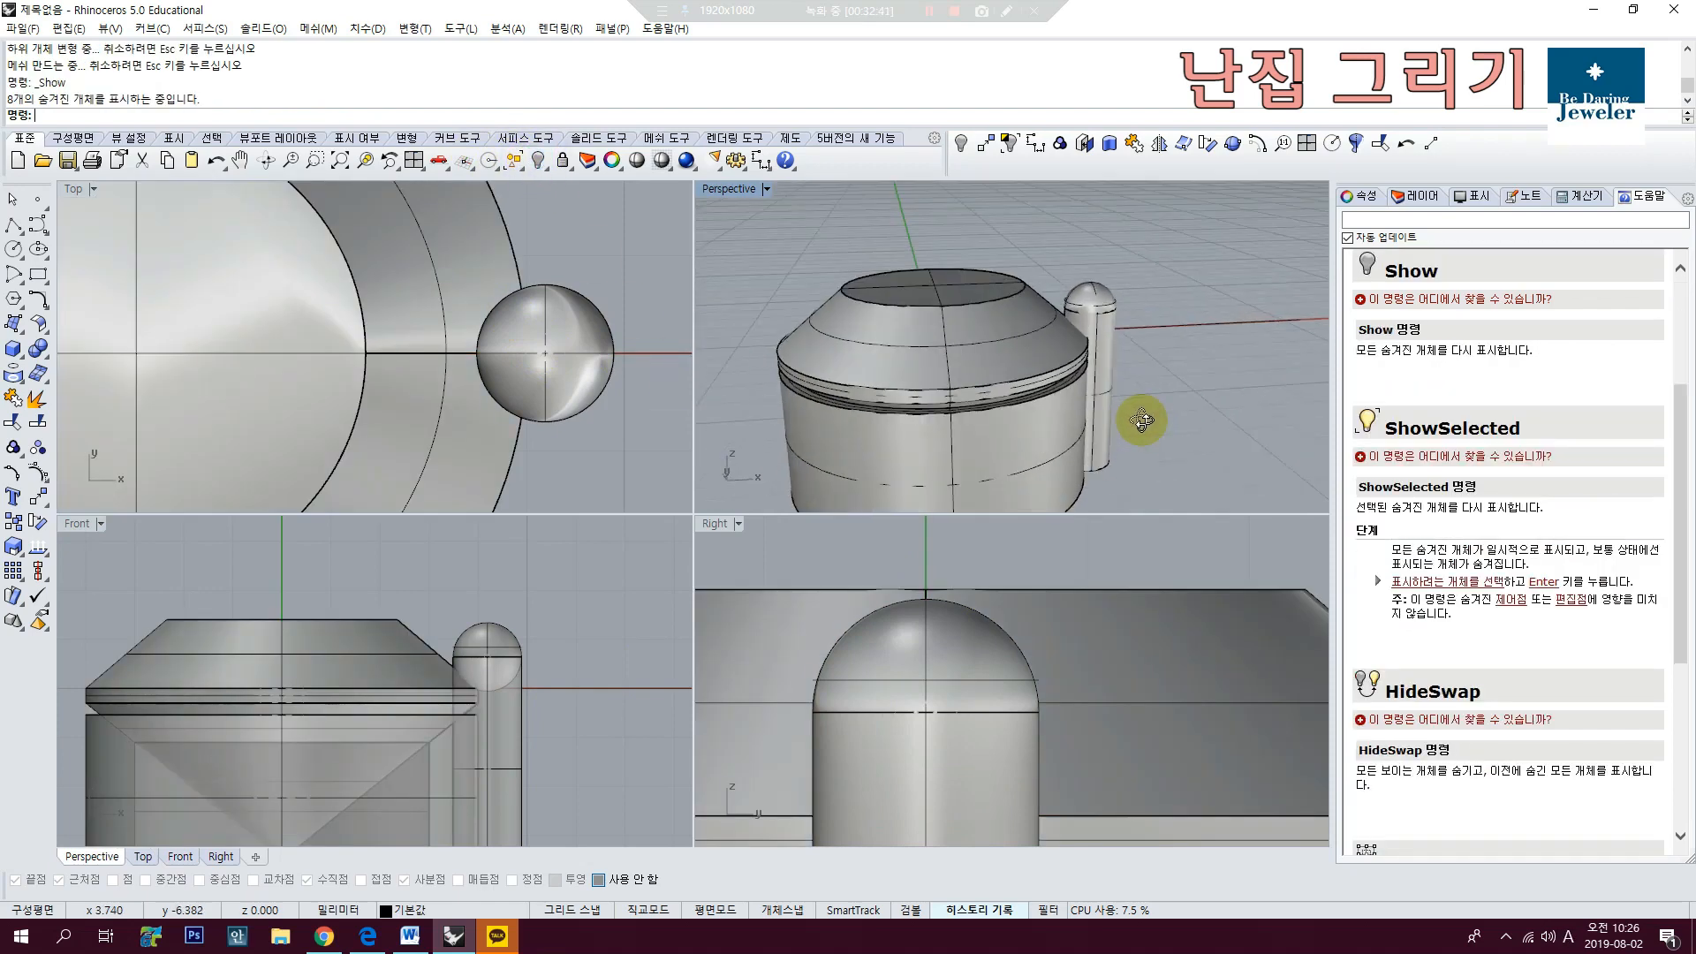
scroll(395, 395, down, 5)
right_drag(412, 387, 530, 375)
scroll(533, 373, up, 8)
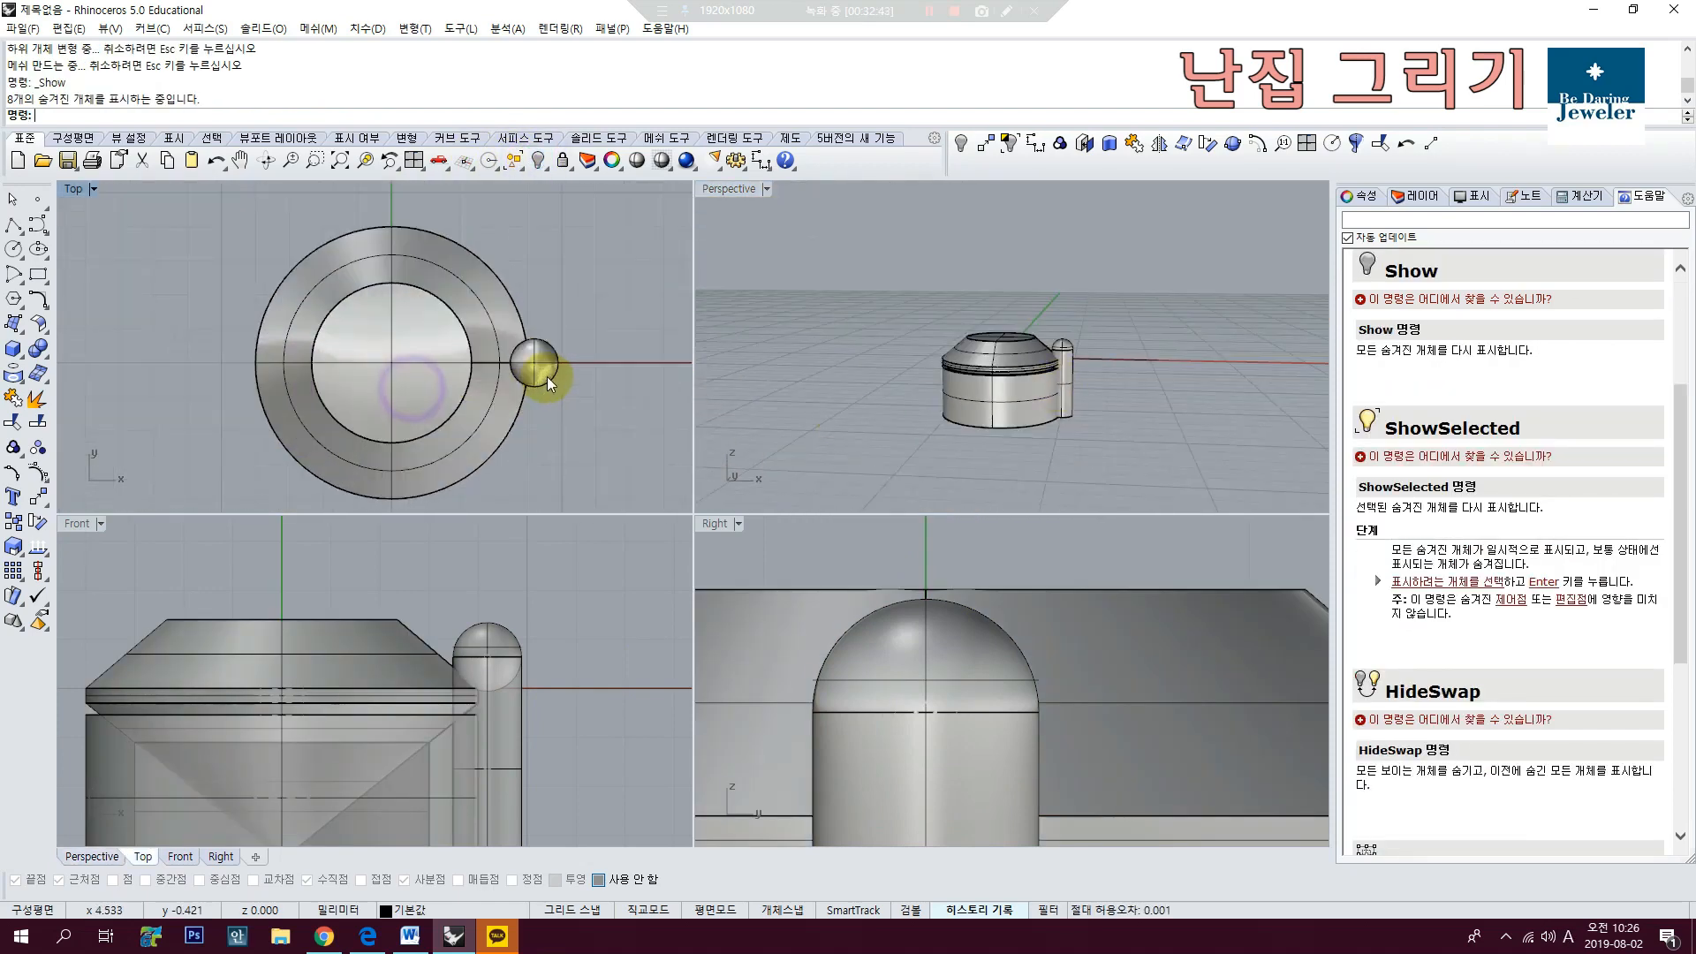
Step: Start a polar array of the grouped prong in the Top view, centred on the origin 0 with 4 items
click(541, 358)
drag(553, 295, 536, 348)
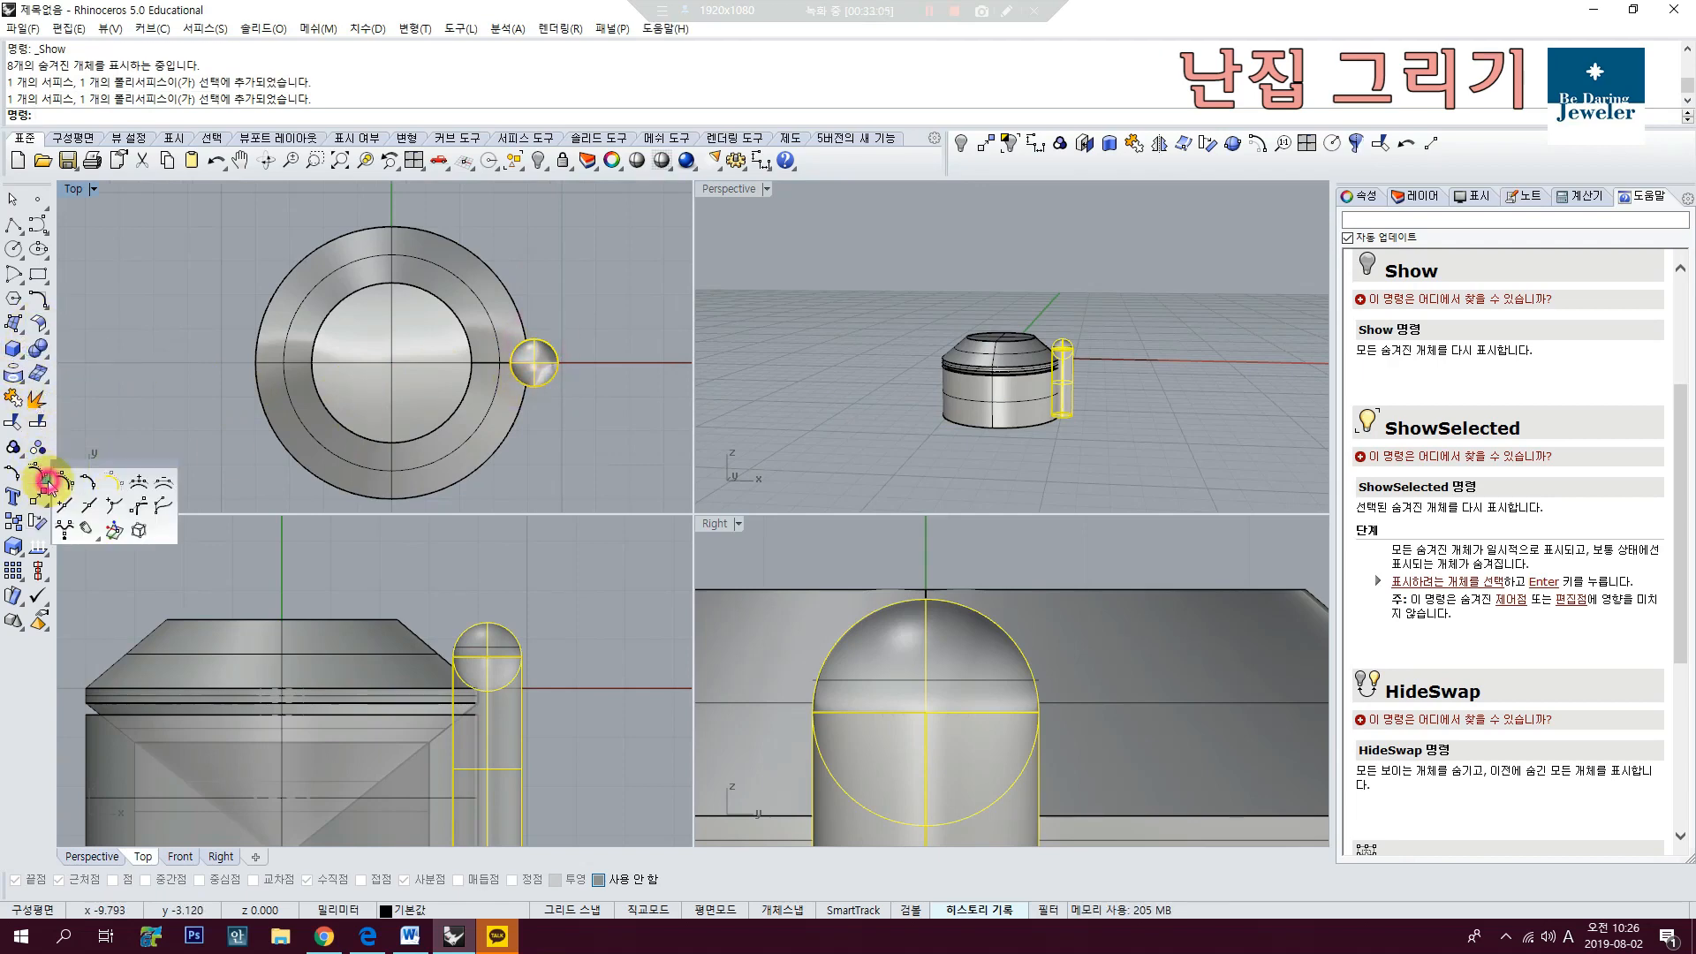
click(49, 507)
click(88, 554)
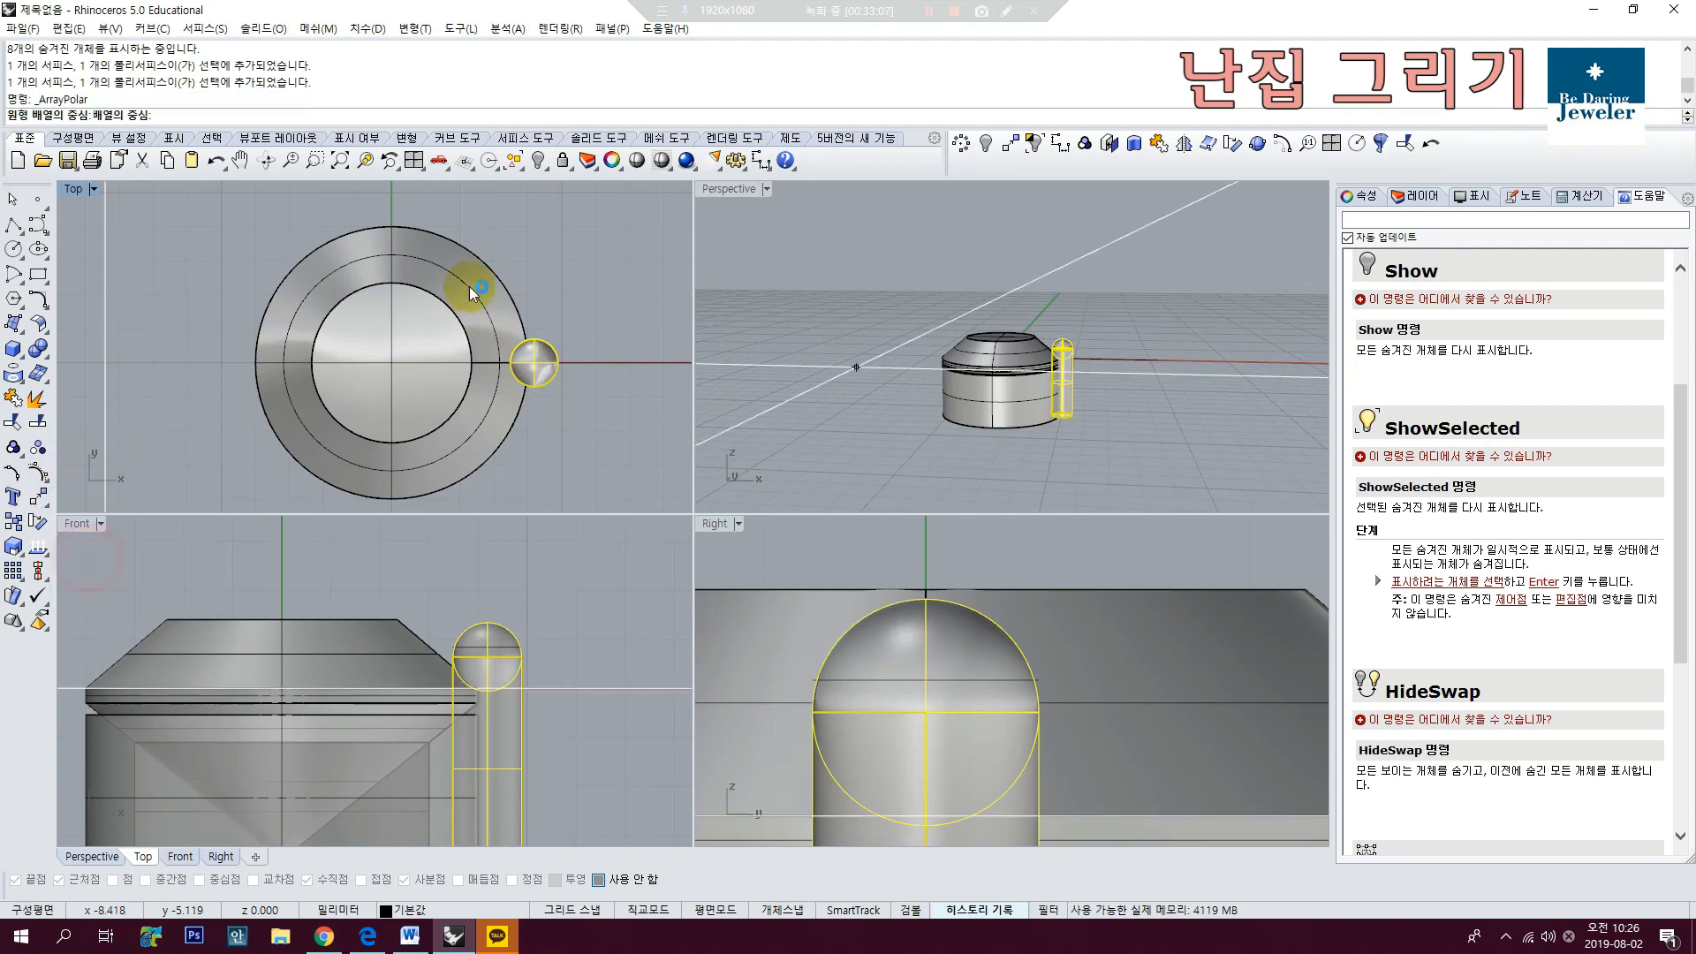
scroll(495, 328, down, 4)
text(0)
key(Return)
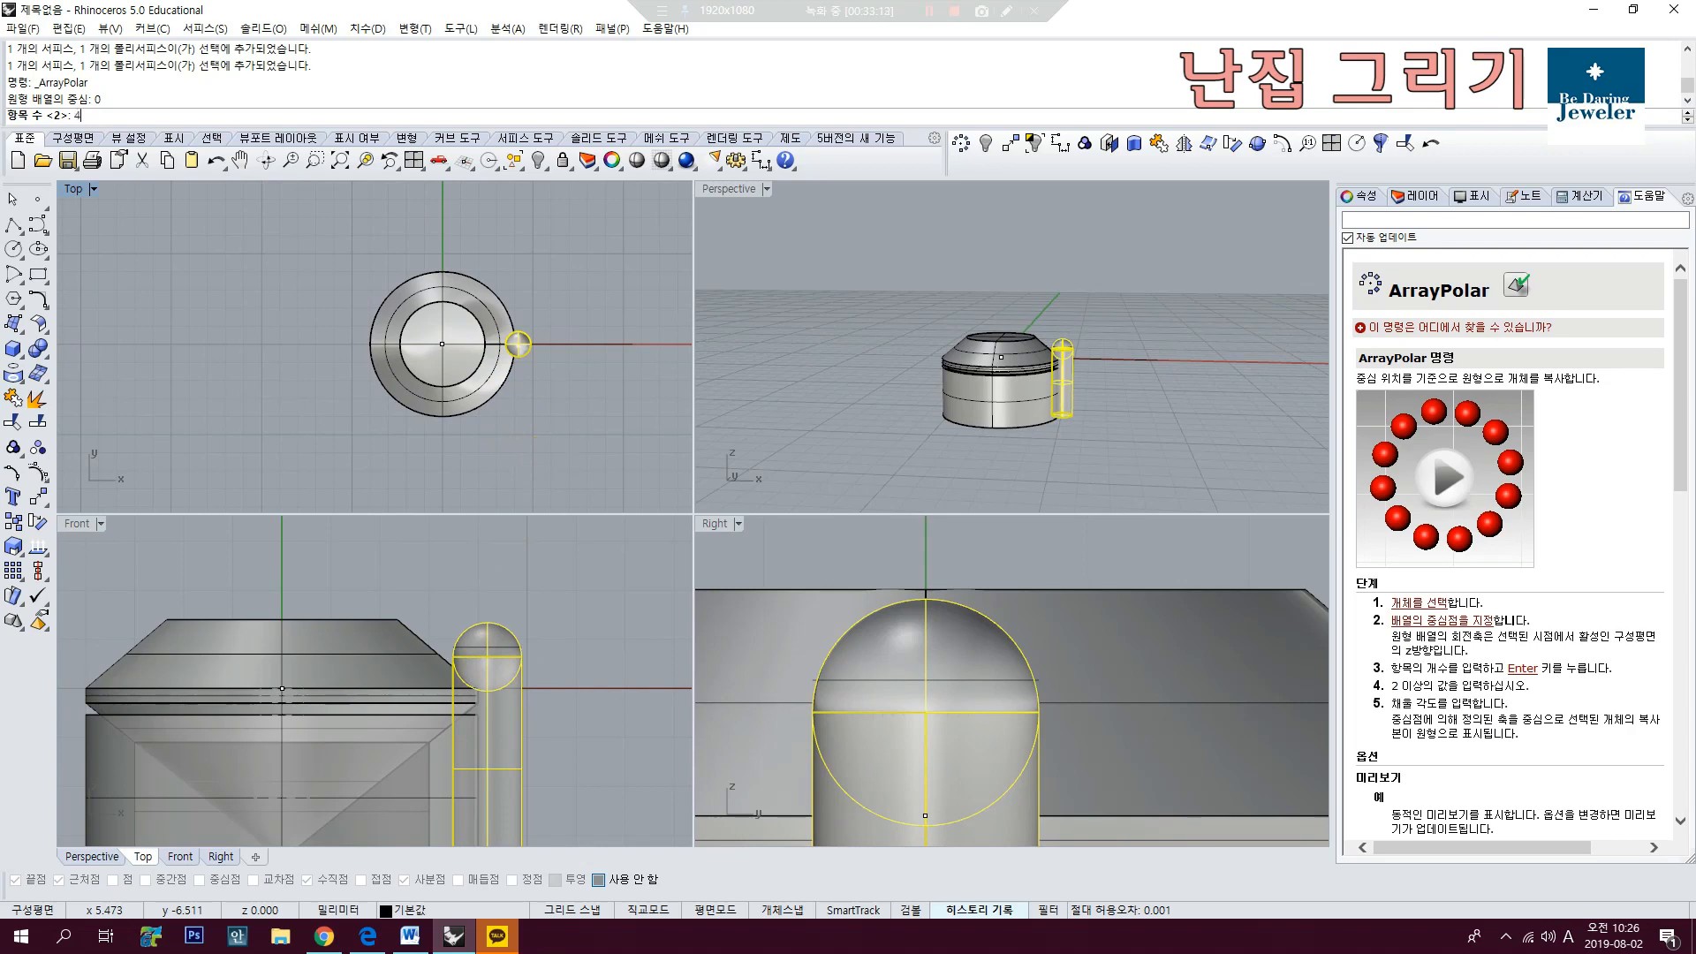
key(Return)
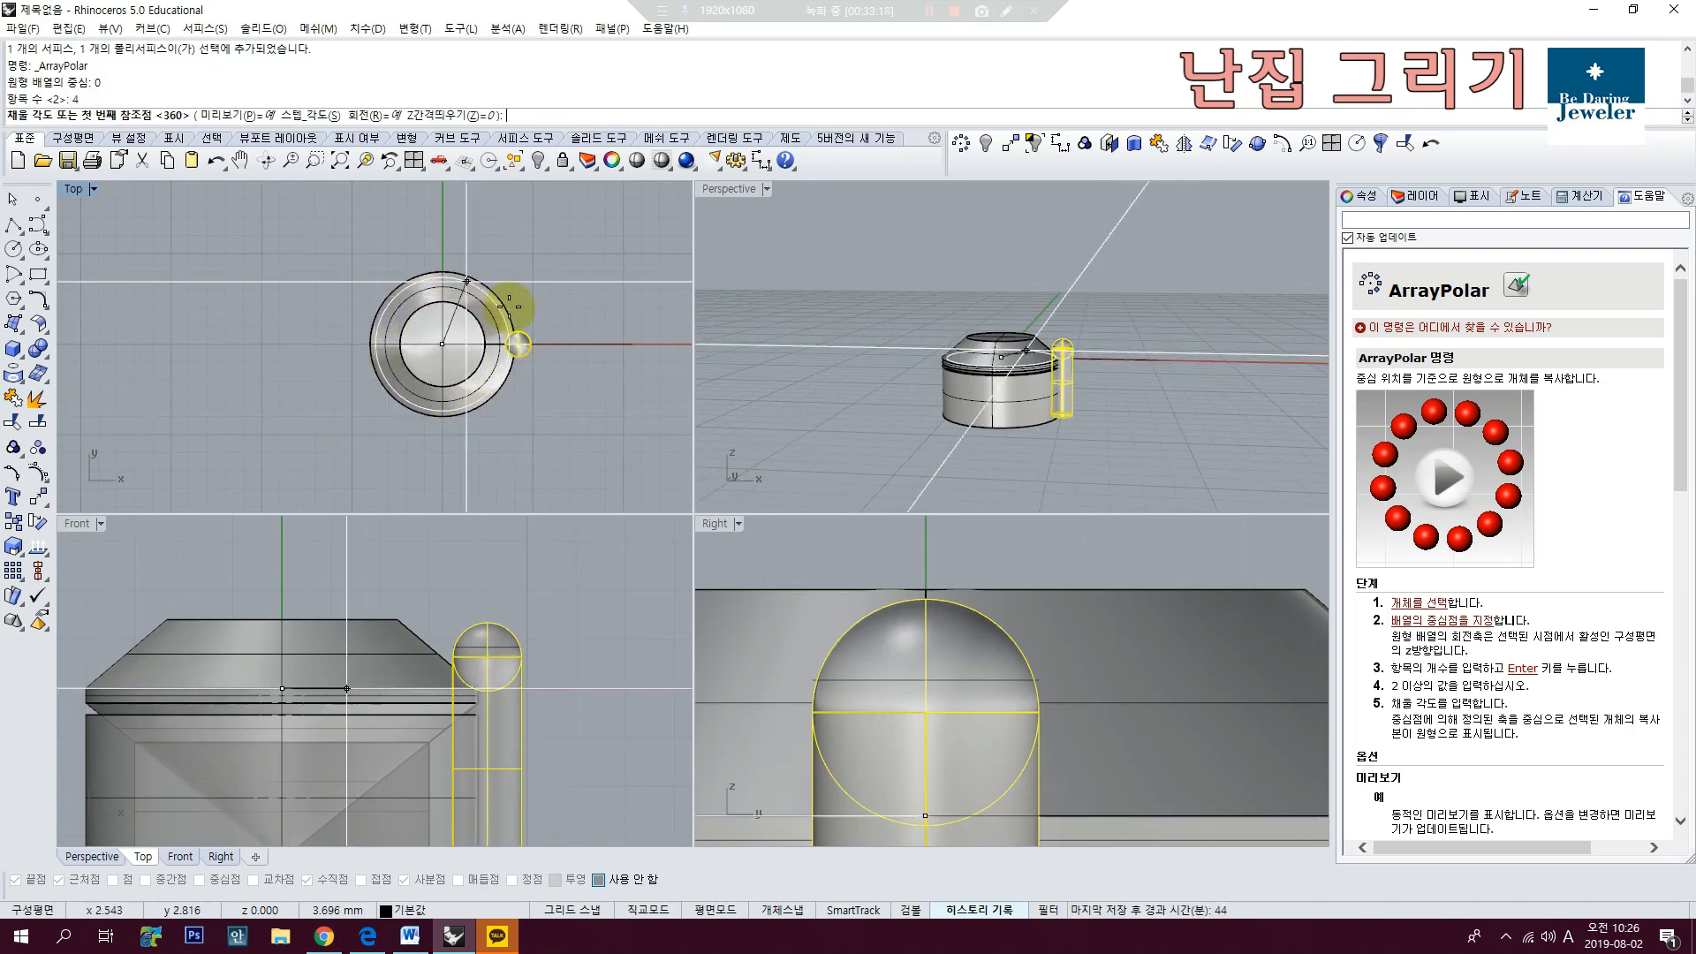
Step: Define a full 360-degree fill angle from the positive X axis, check the preview around the stone and apply the polar array
click(617, 344)
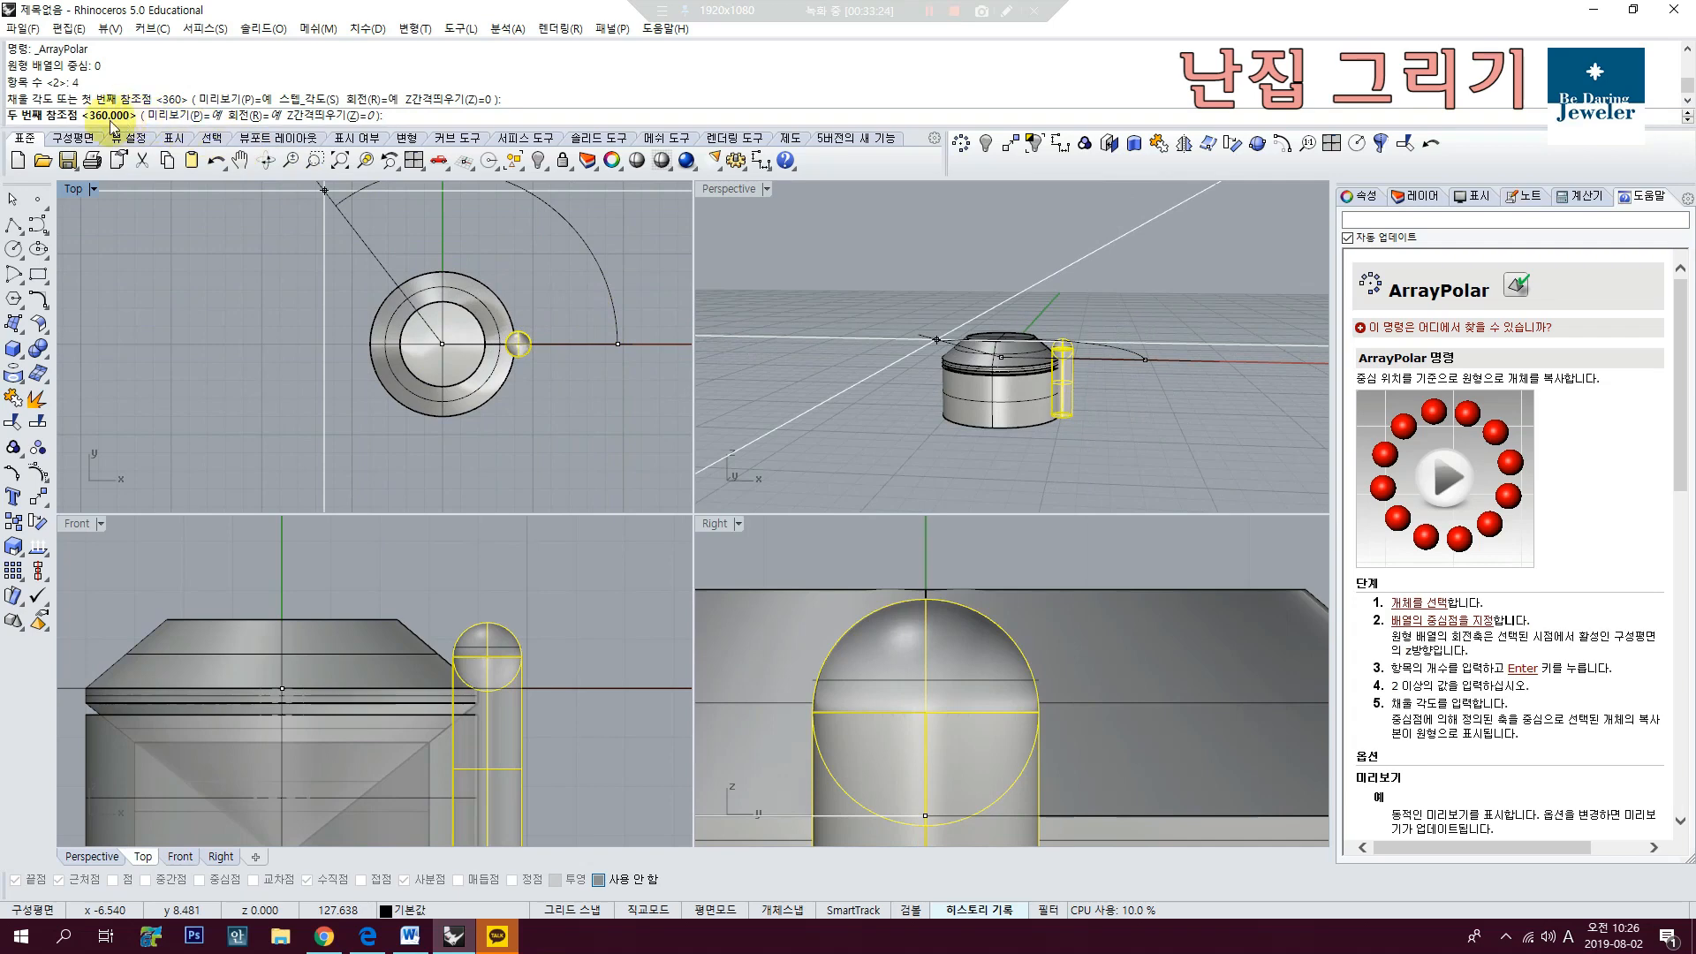
right_drag(541, 353, 444, 356)
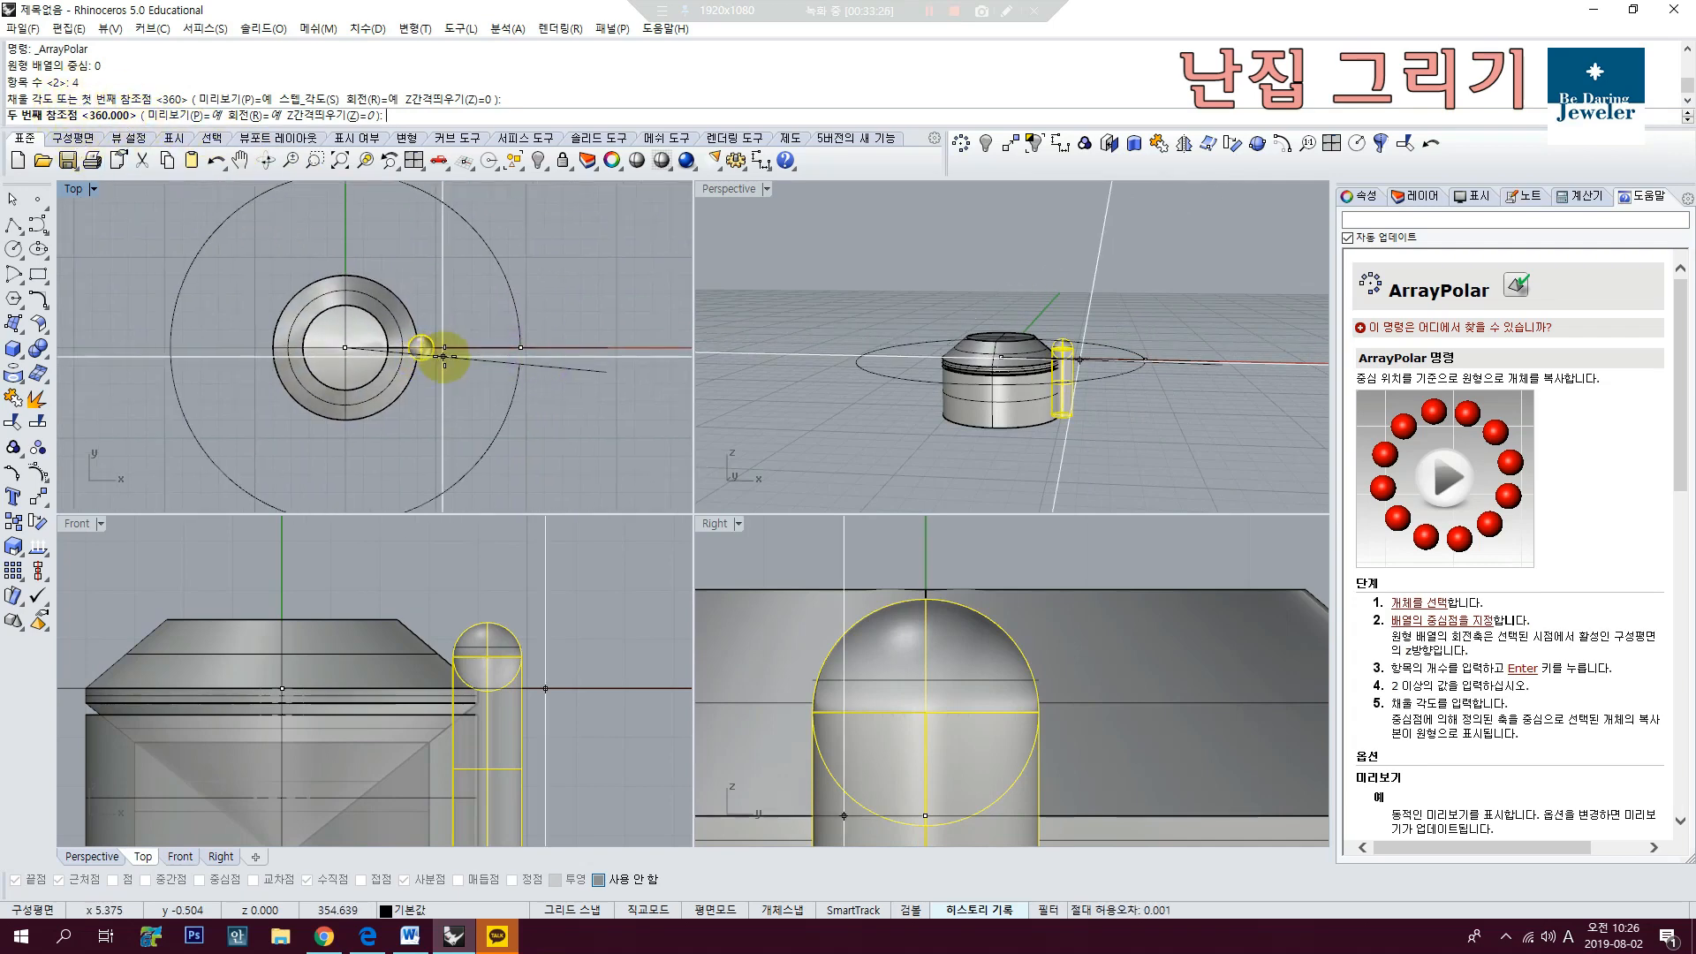
click(572, 336)
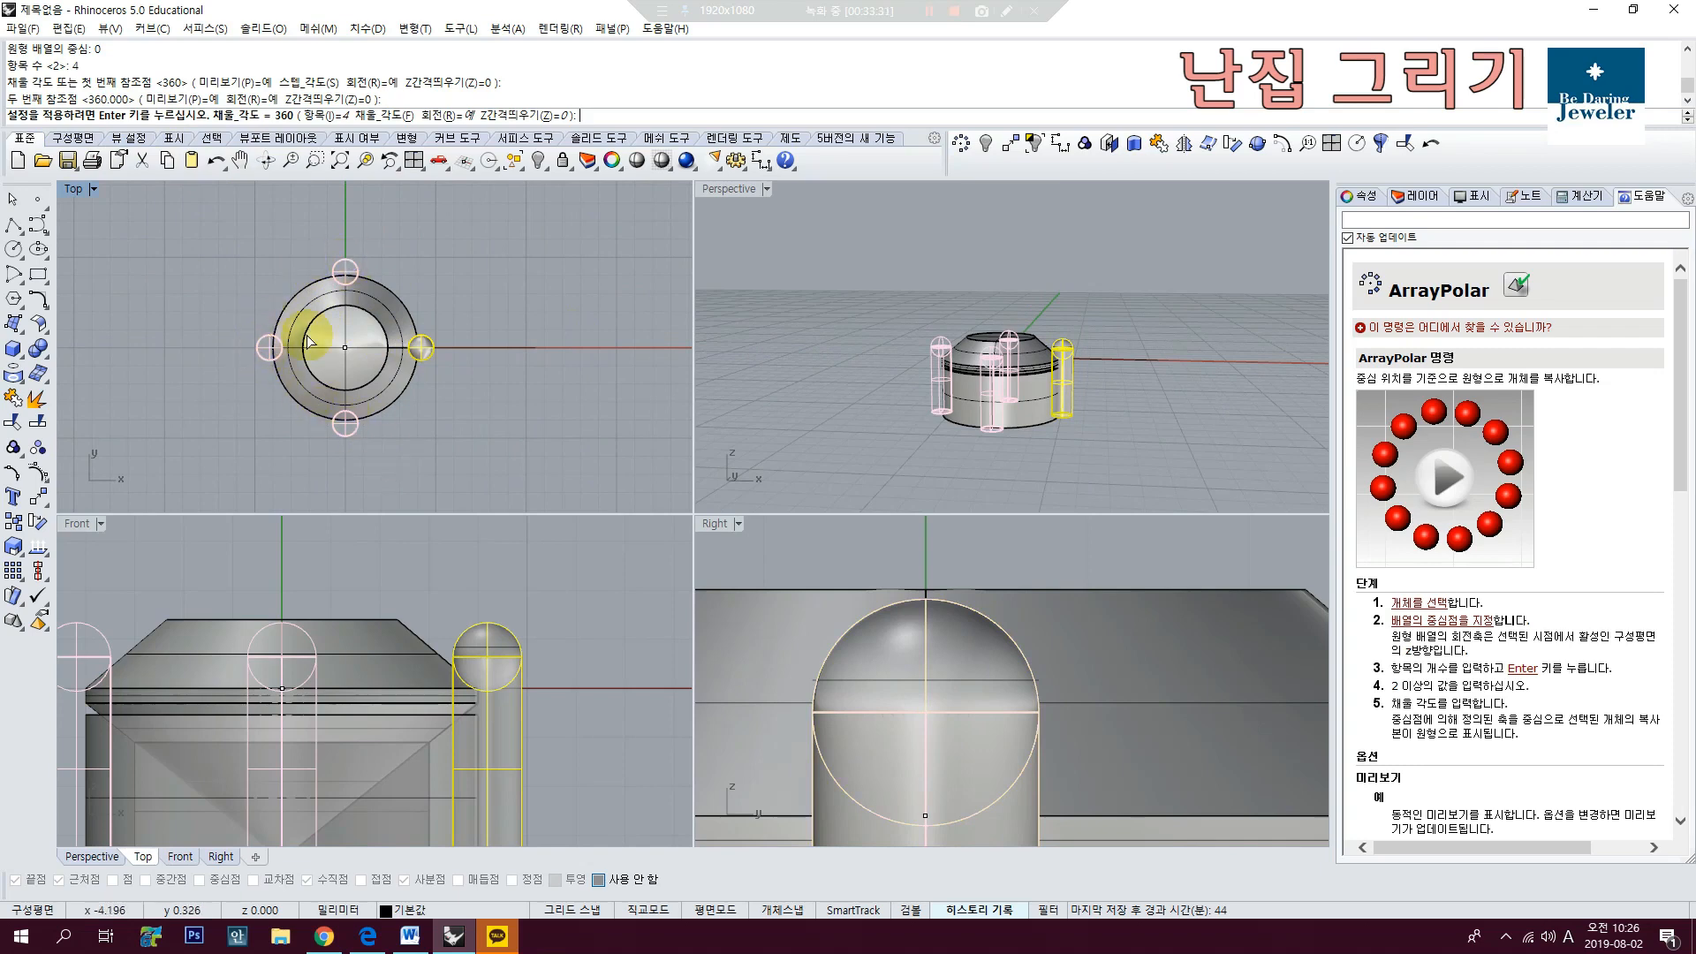
right_drag(944, 371, 861, 445)
scroll(989, 381, up, 5)
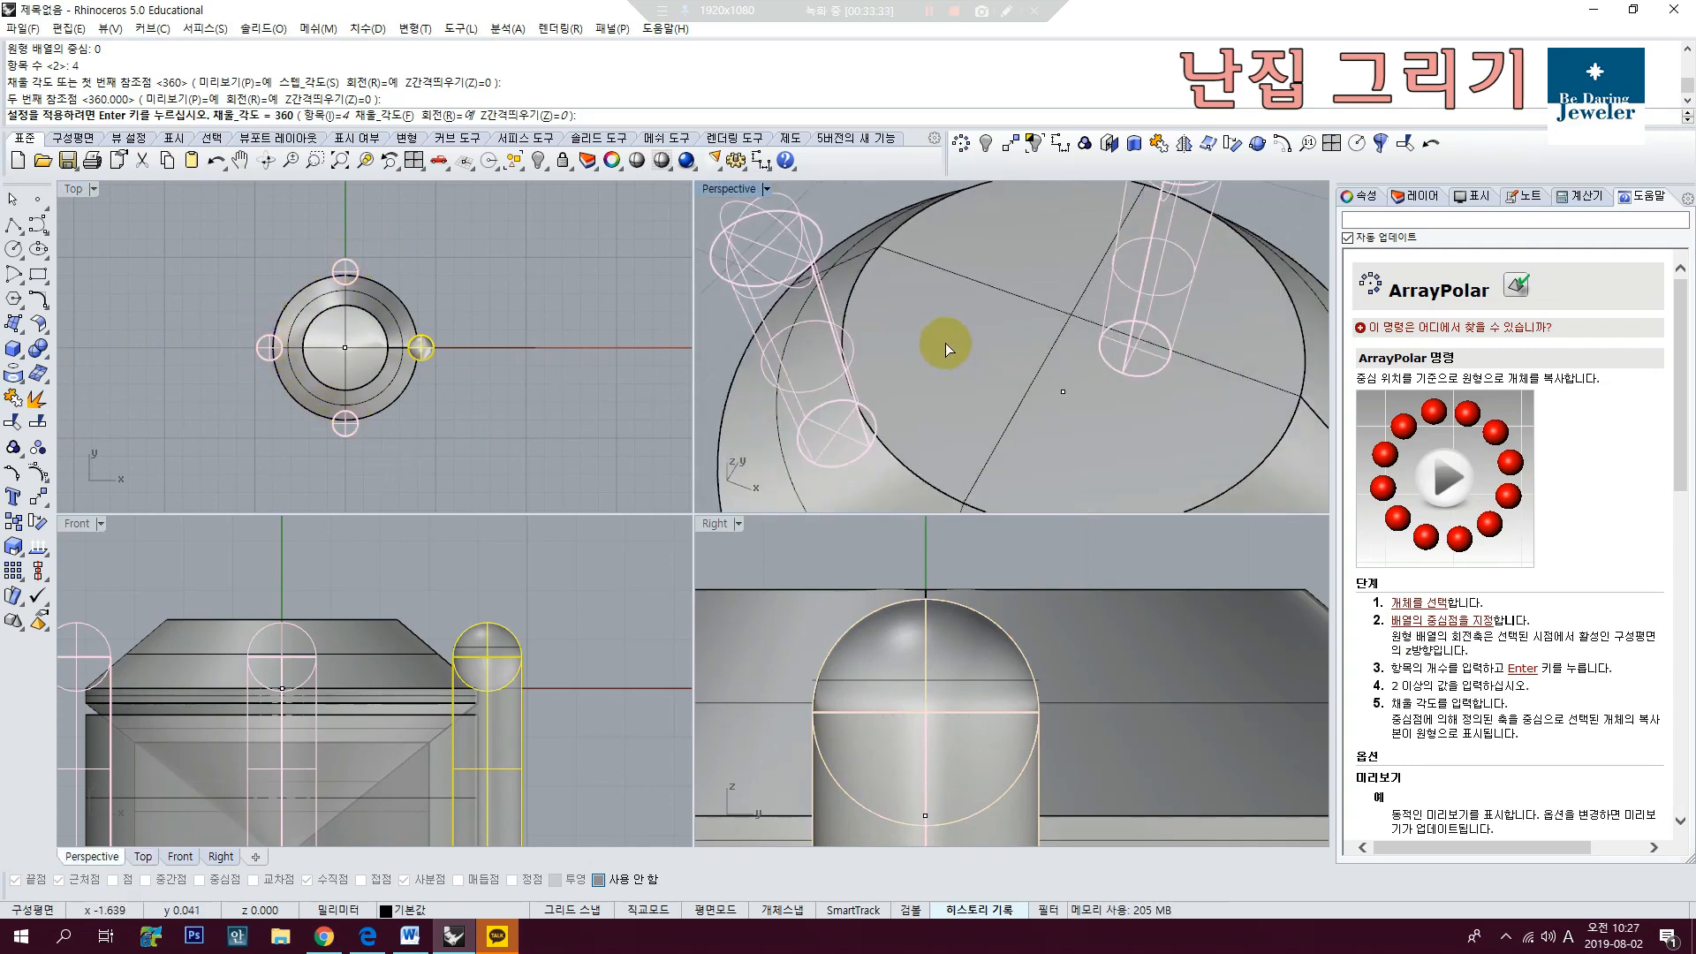
scroll(939, 333, down, 2)
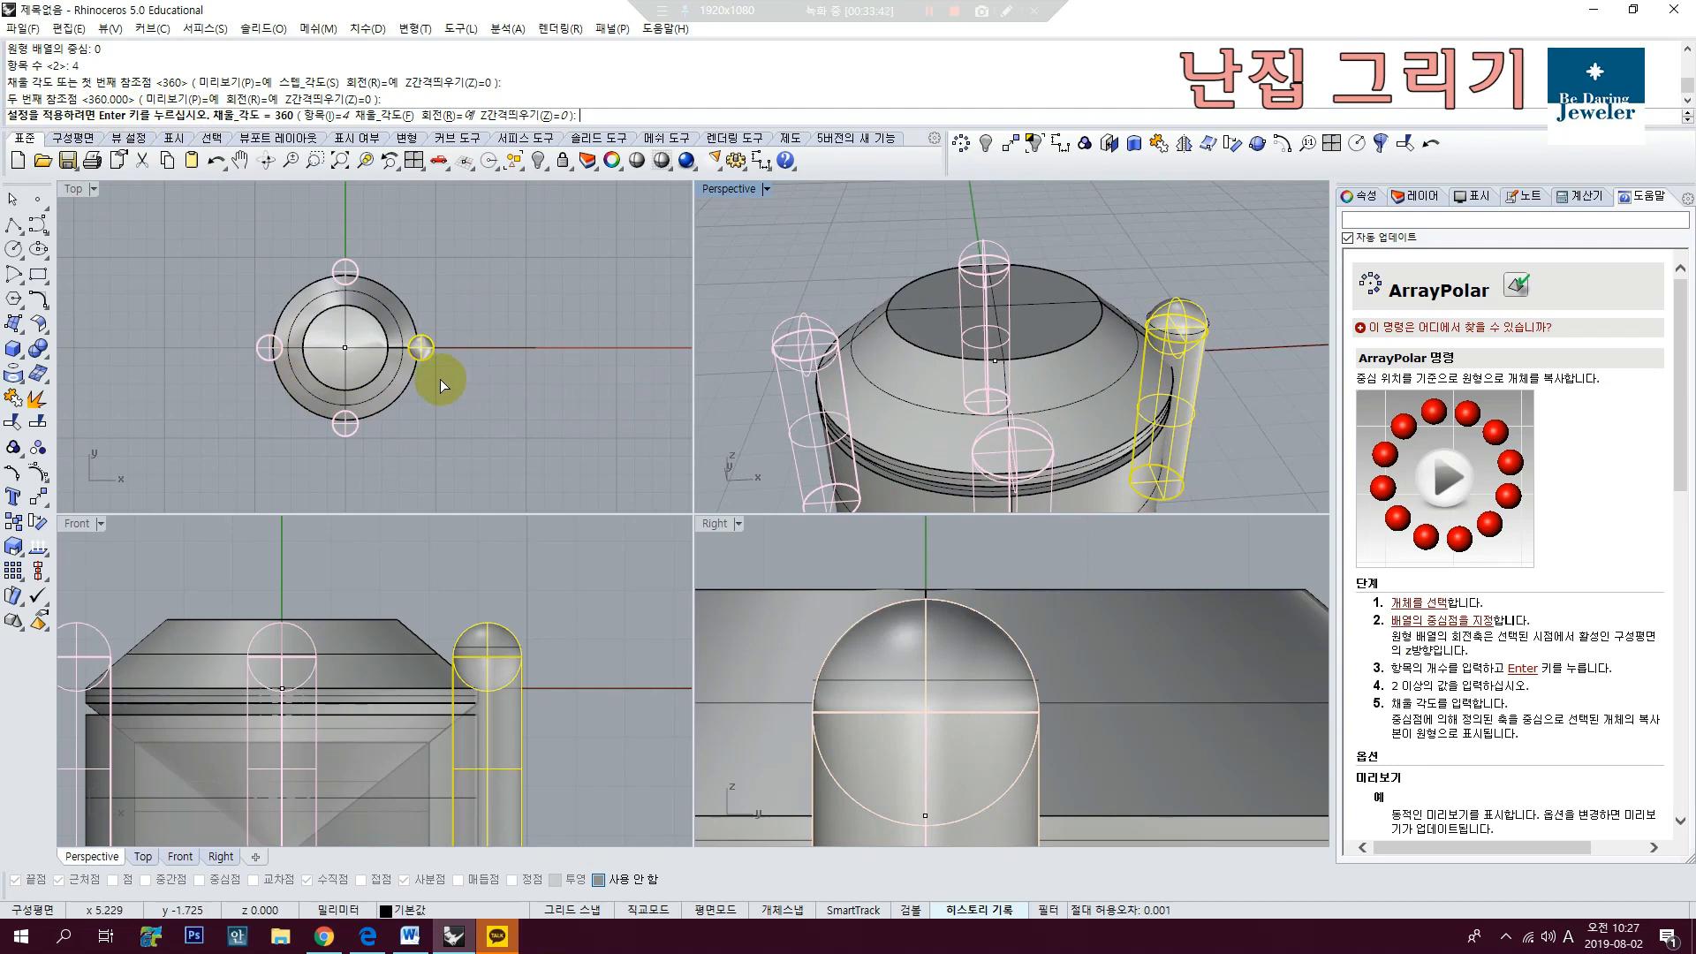
key(Return)
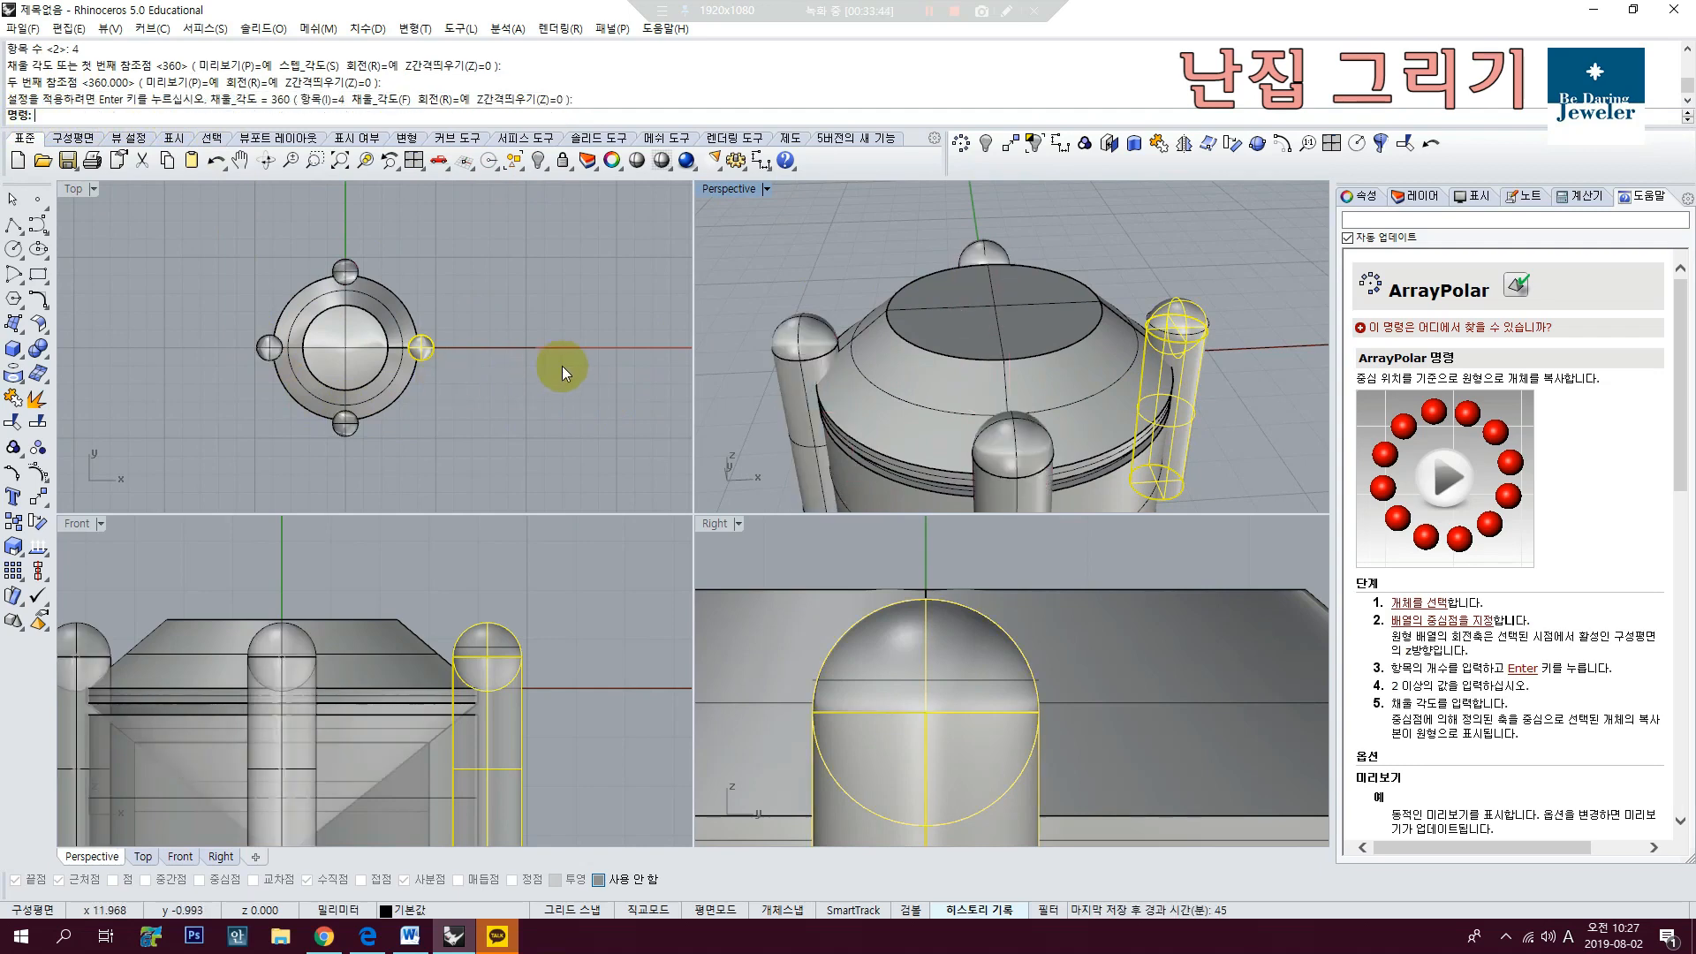
Step: Group all four prongs around the stone into one unit
right_drag(978, 385, 1035, 343)
scroll(1036, 343, down, 5)
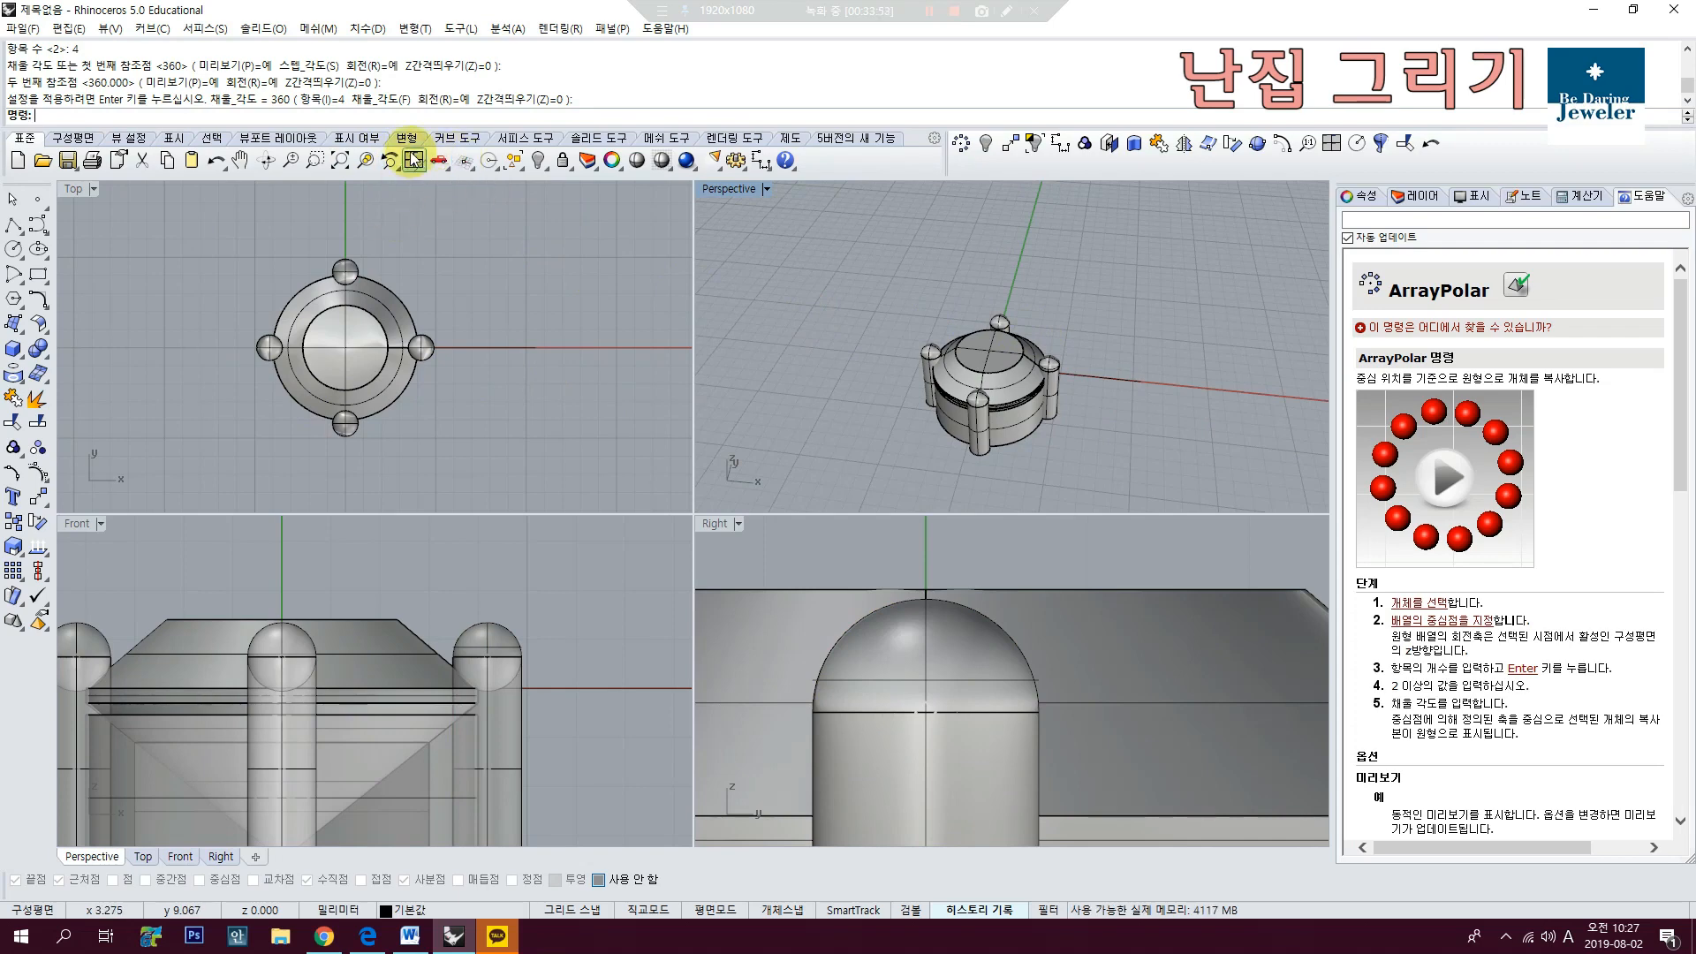
text(ZEA)
key(Return)
right_drag(1116, 283, 893, 354)
right_drag(289, 317, 403, 311)
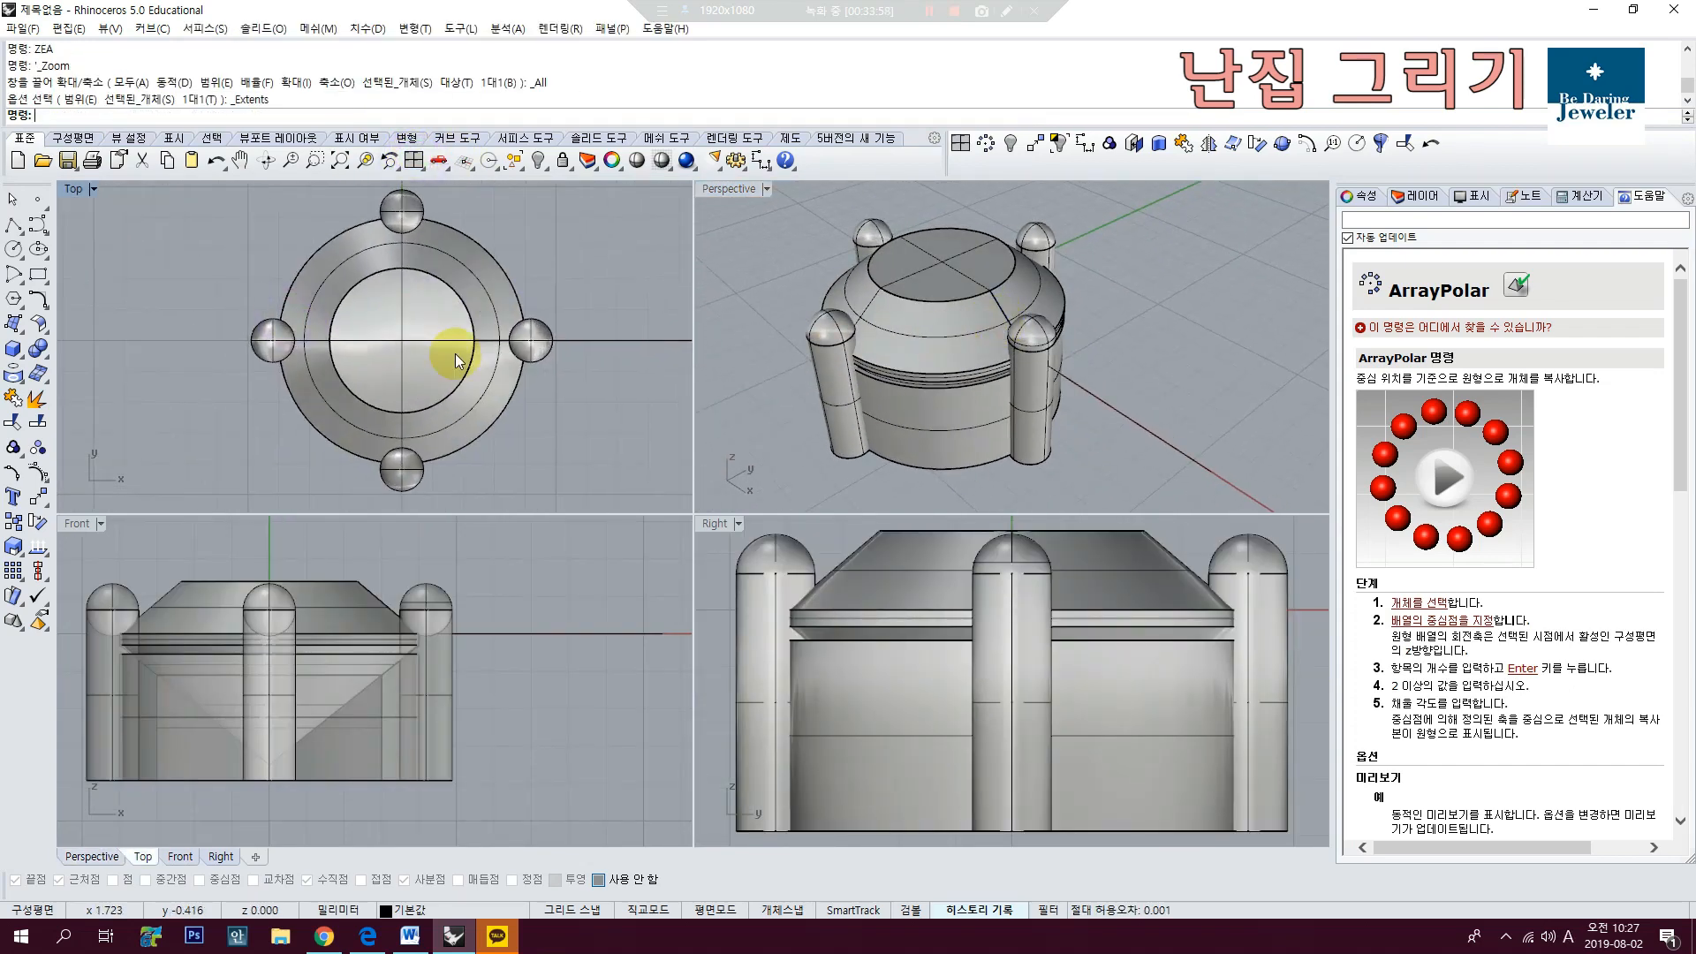
click(431, 589)
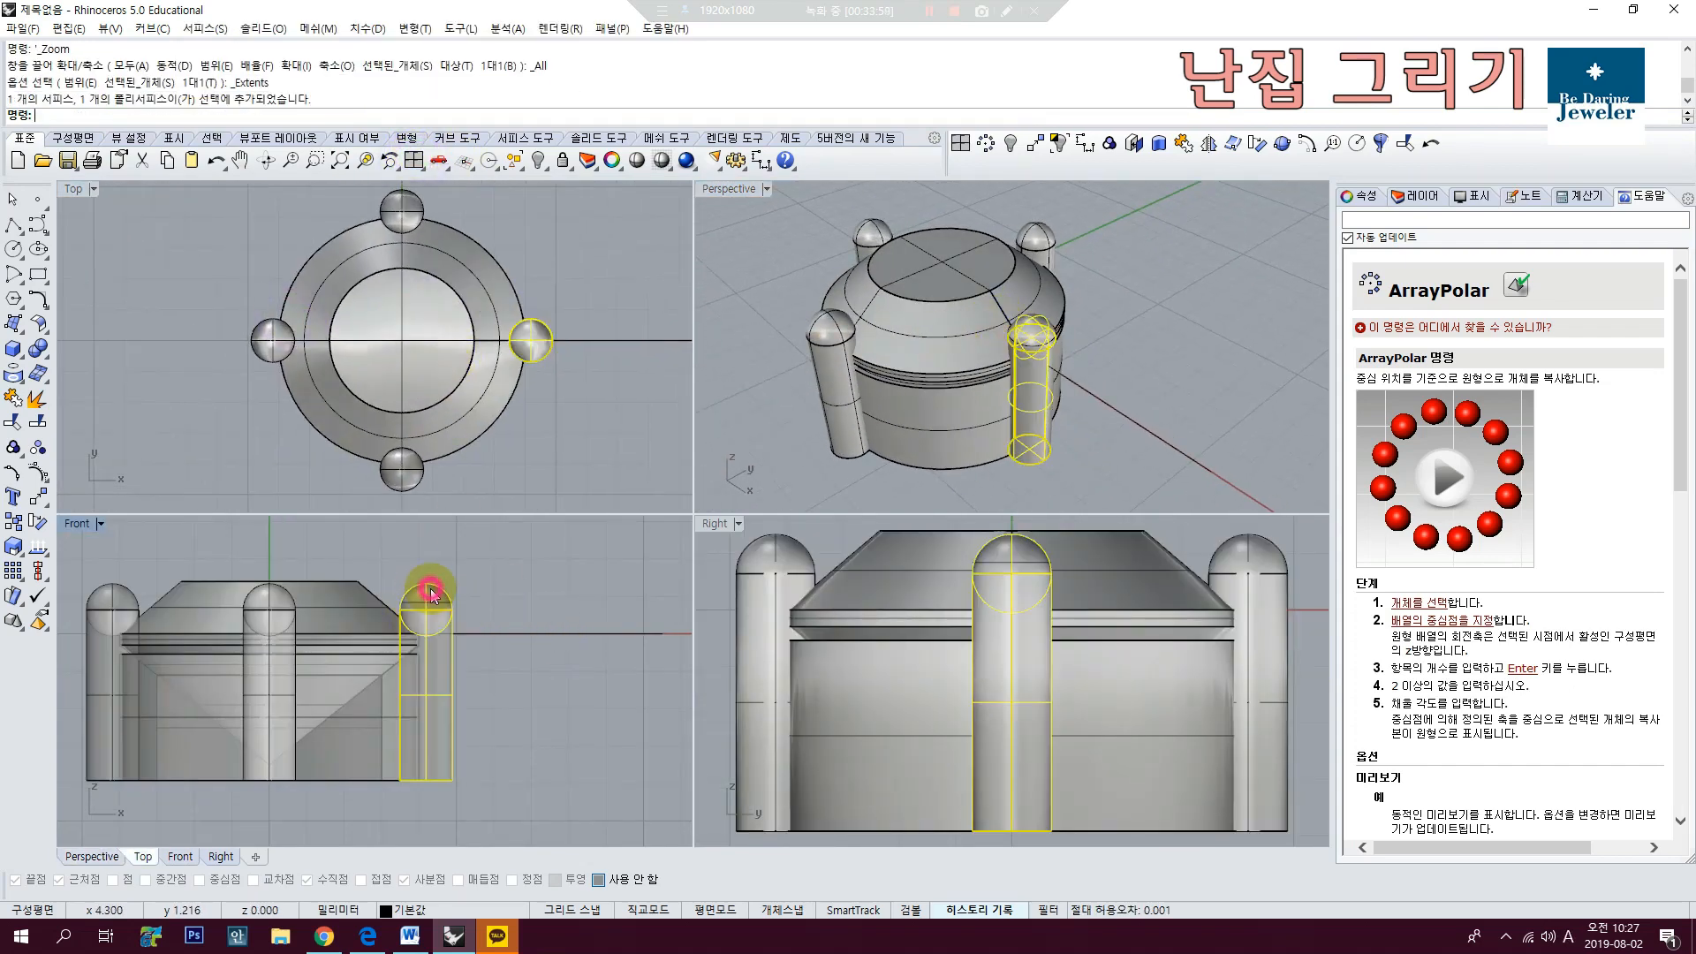
shift+click(393, 209)
shift+click(254, 340)
shift+click(402, 468)
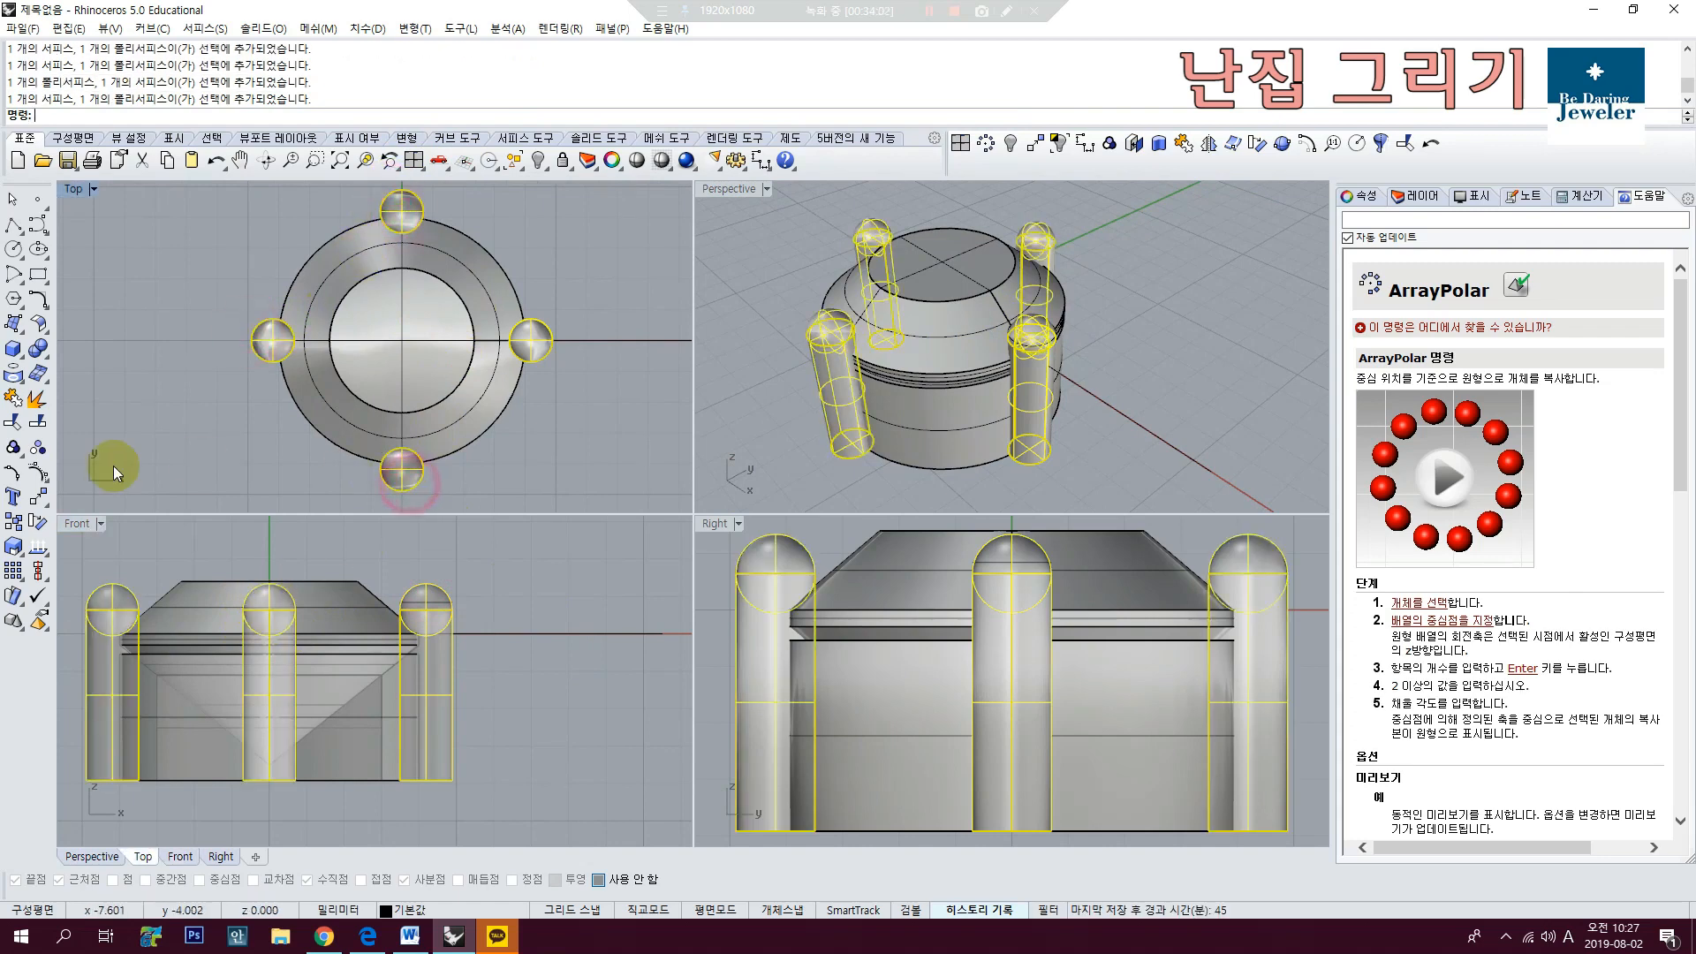
click(13, 447)
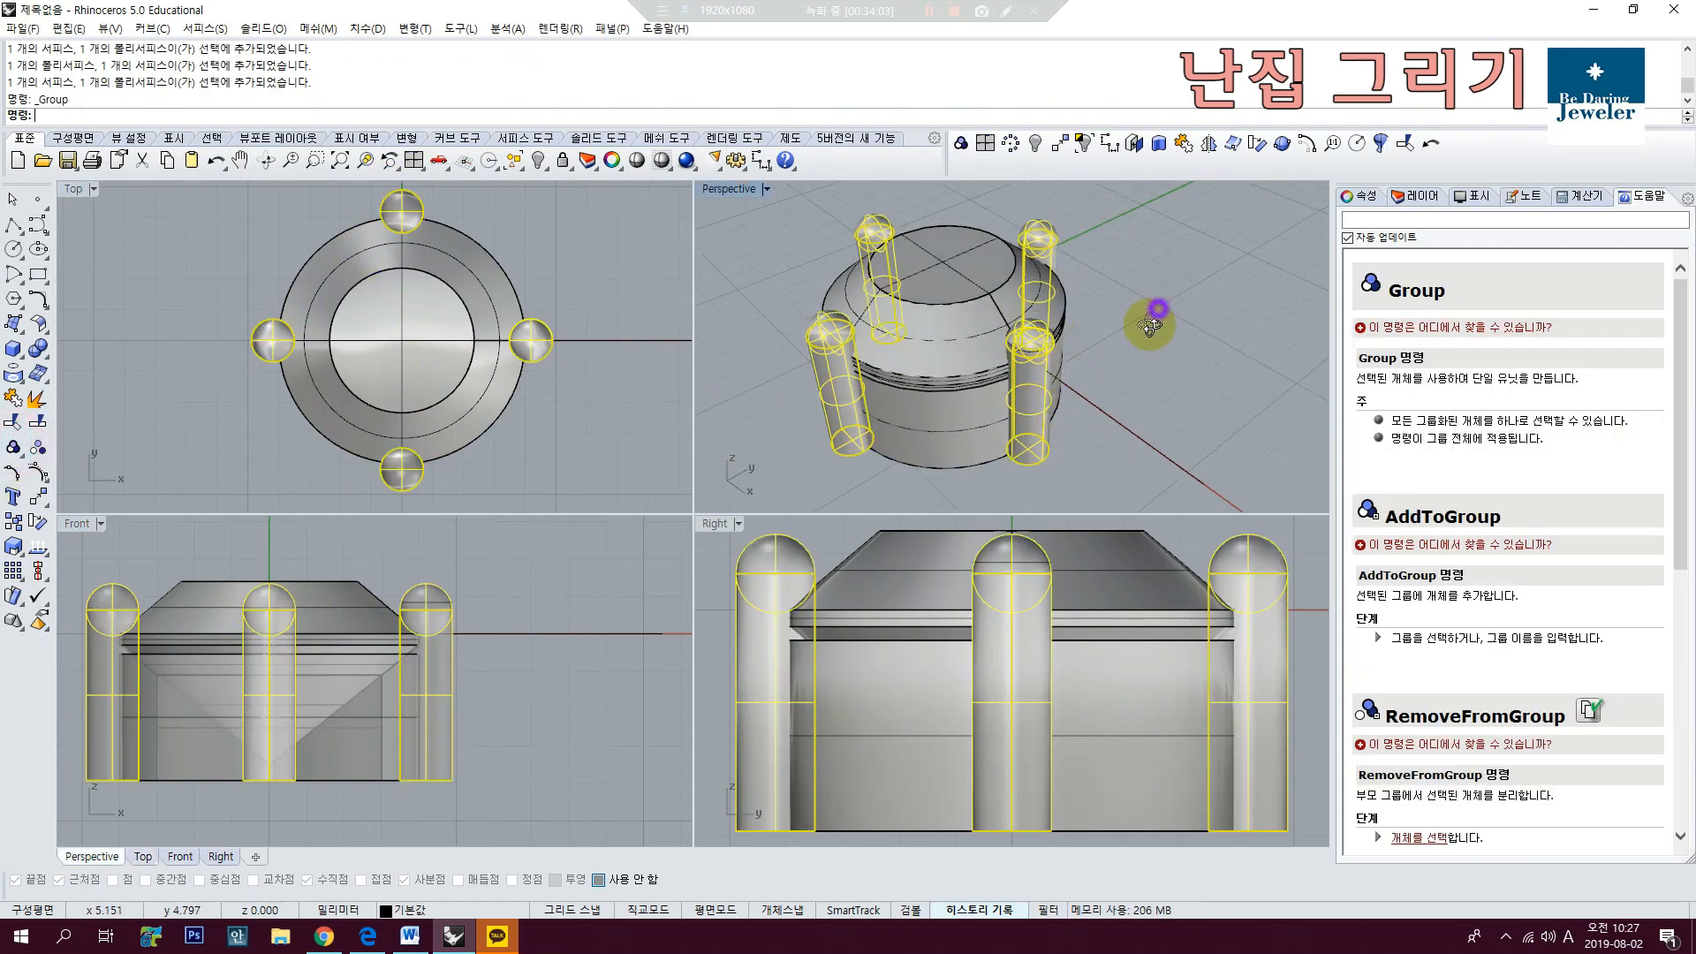
Step: Examine how the stone's girdle overlaps the prongs in the Perspective and Right views
click(1071, 357)
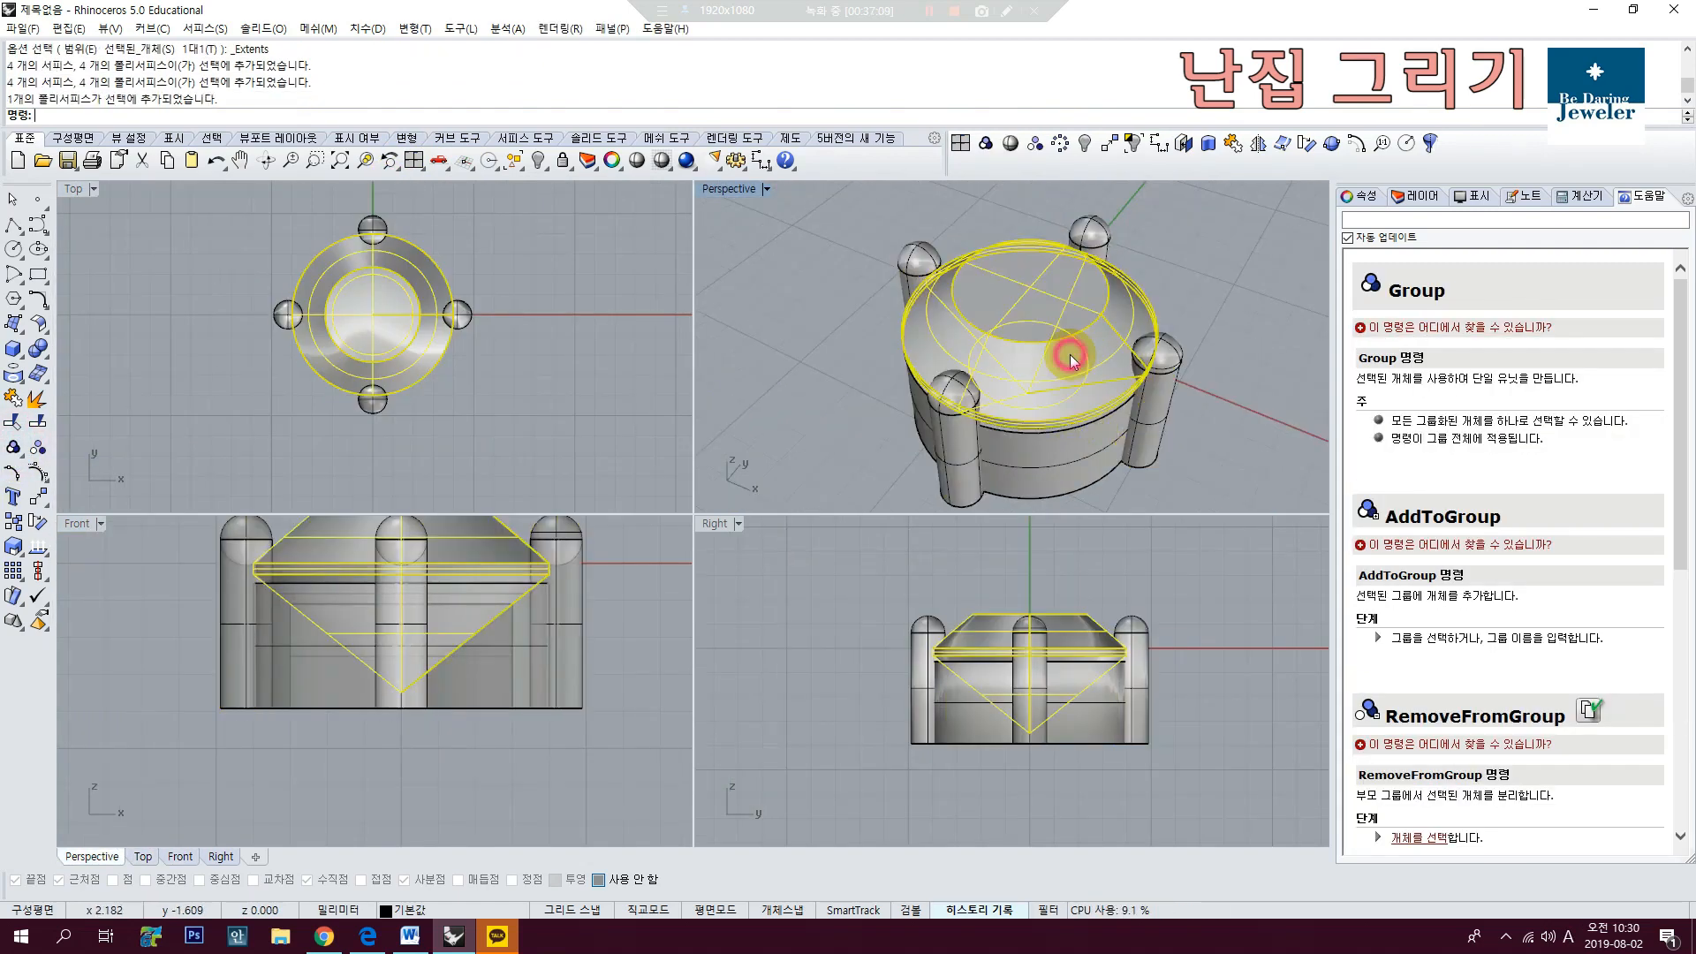
click(1178, 363)
click(1233, 322)
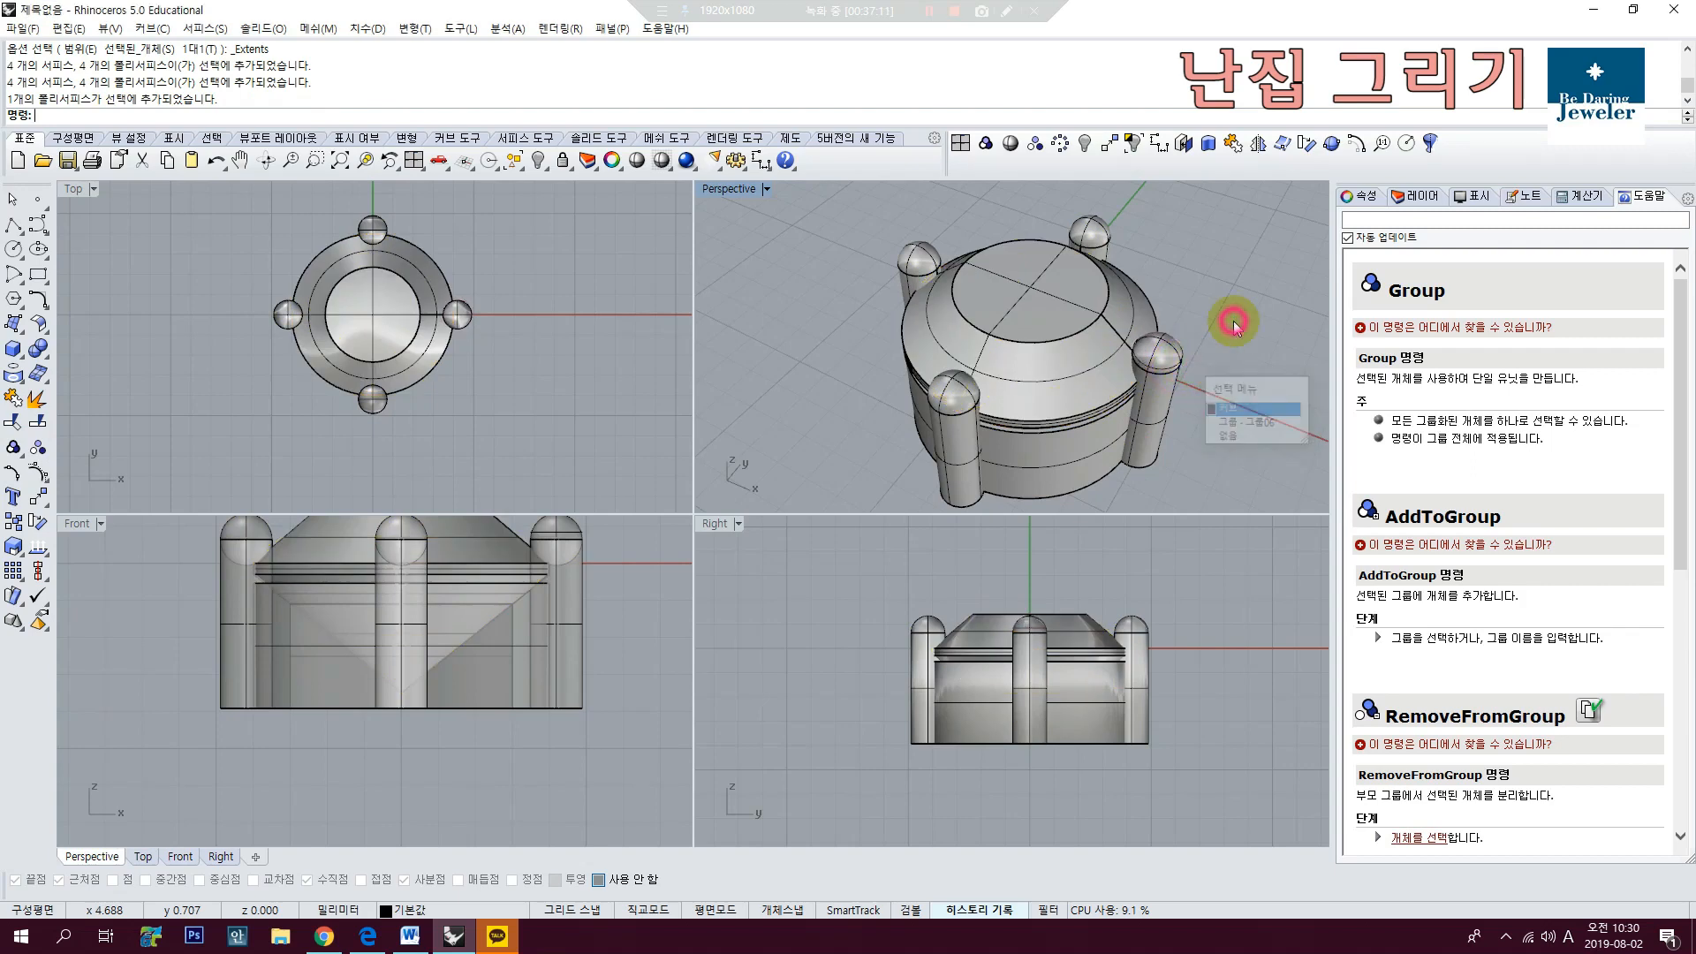
click(1144, 395)
scroll(1112, 379, up, 10)
key(Escape)
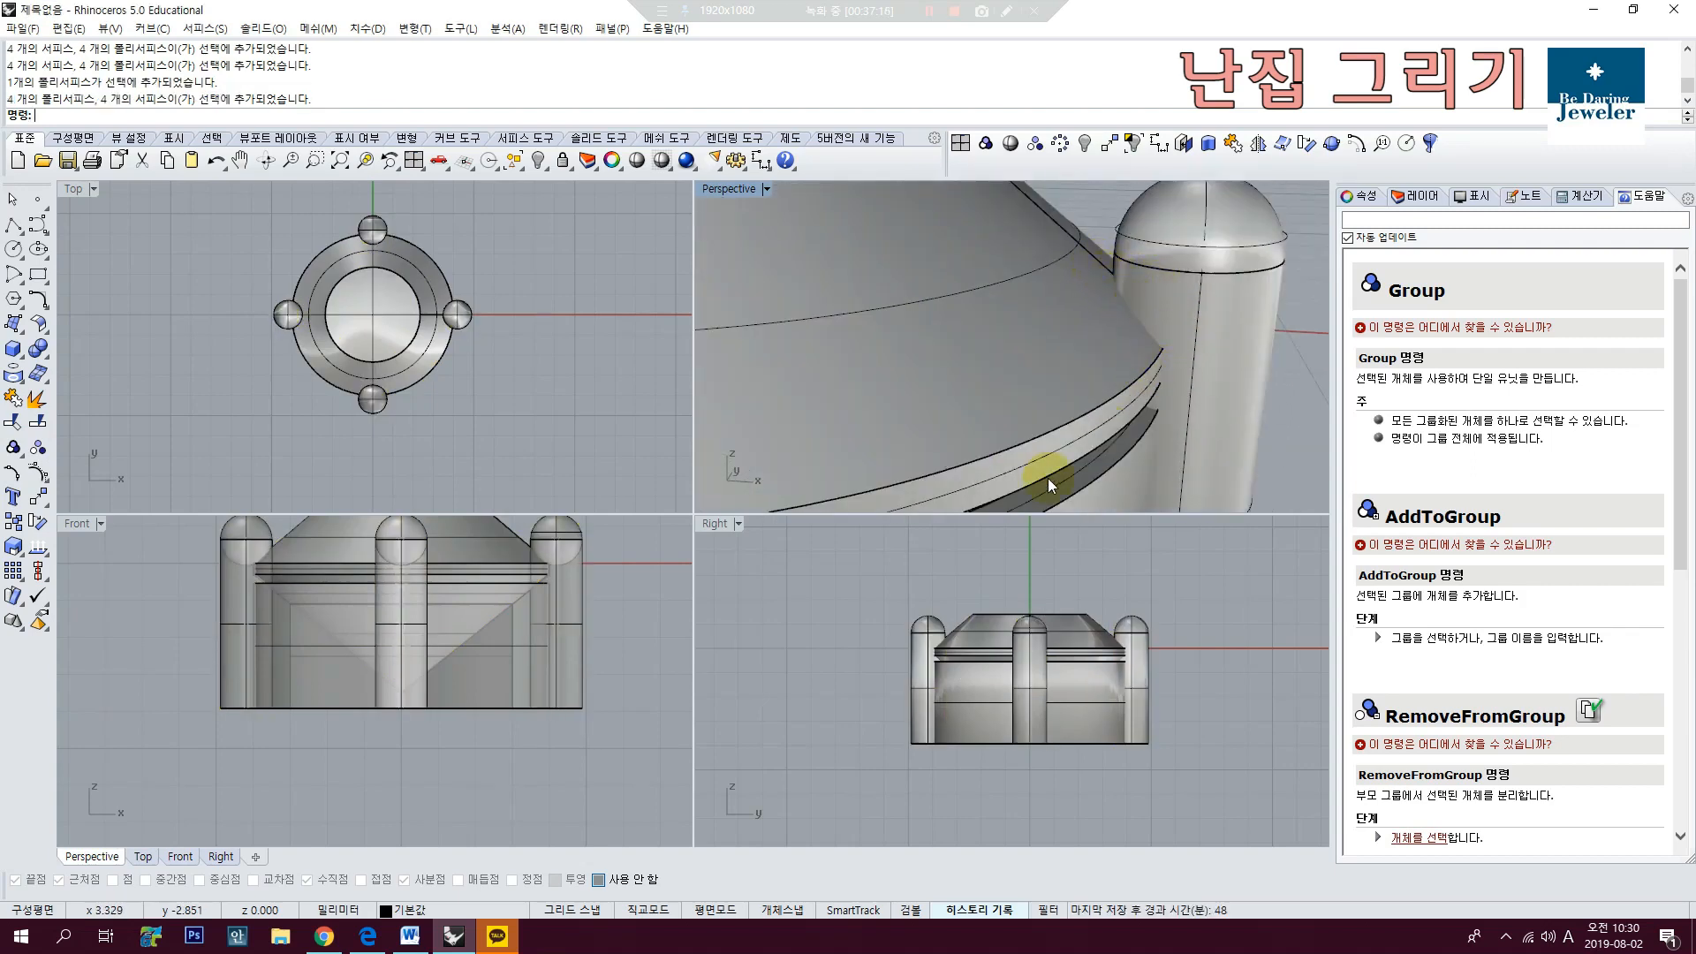
scroll(1151, 387, down, 5)
scroll(1137, 331, up, 7)
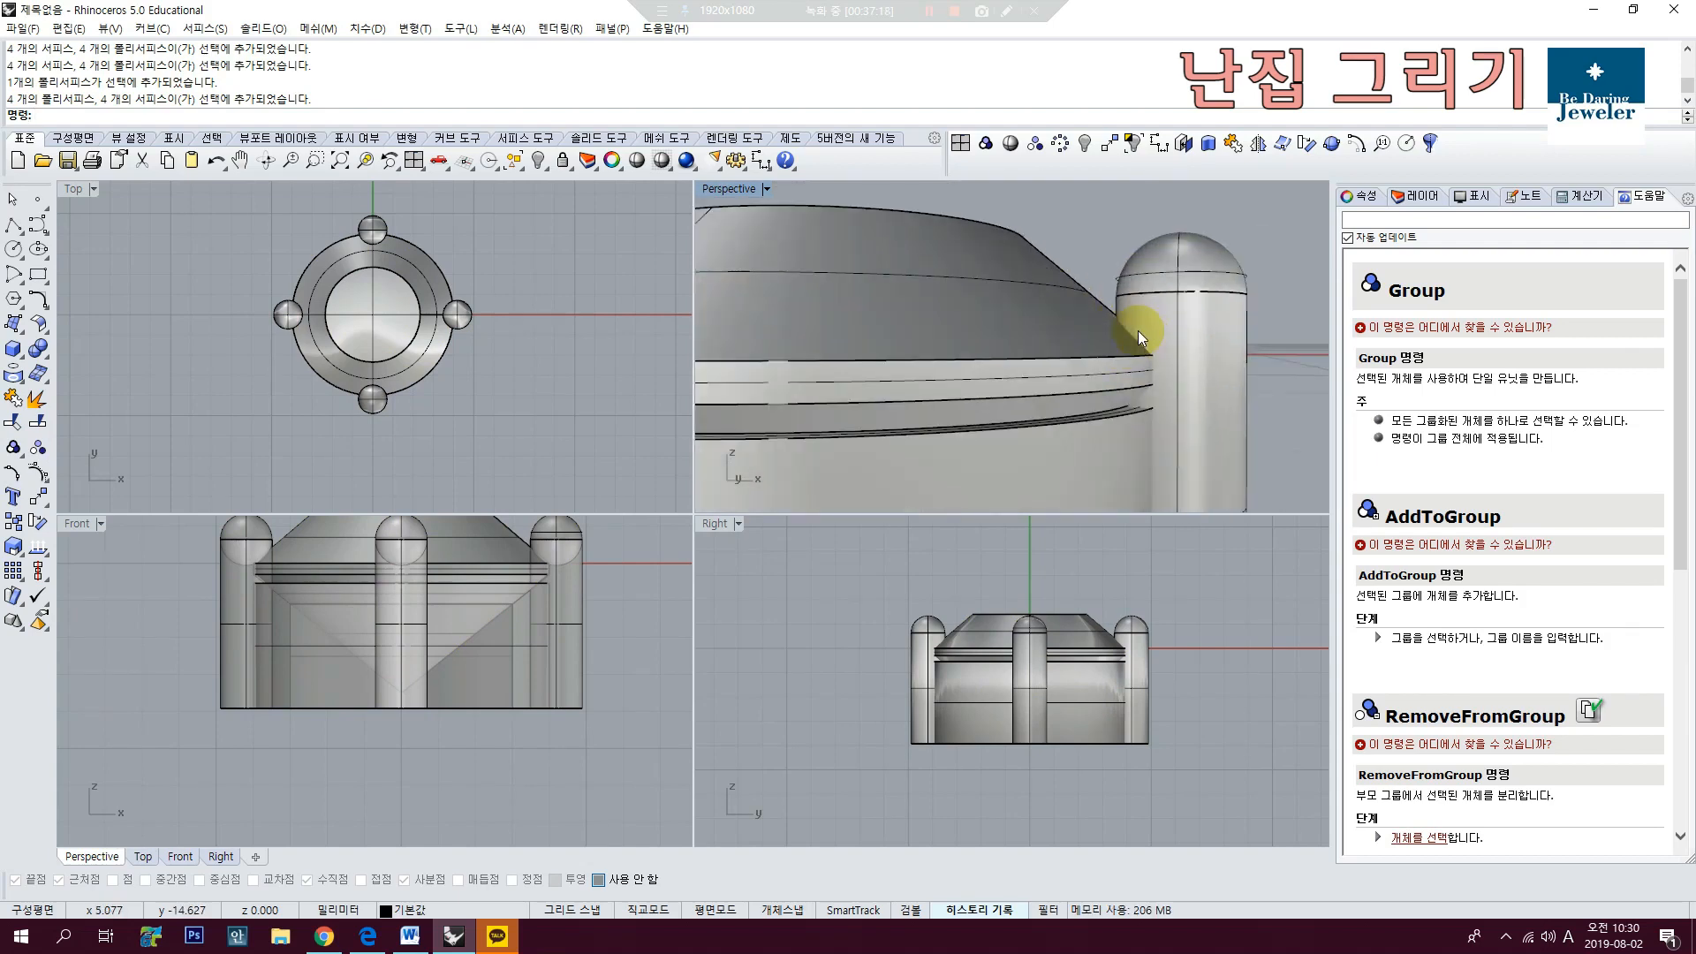
scroll(1166, 362, down, 4)
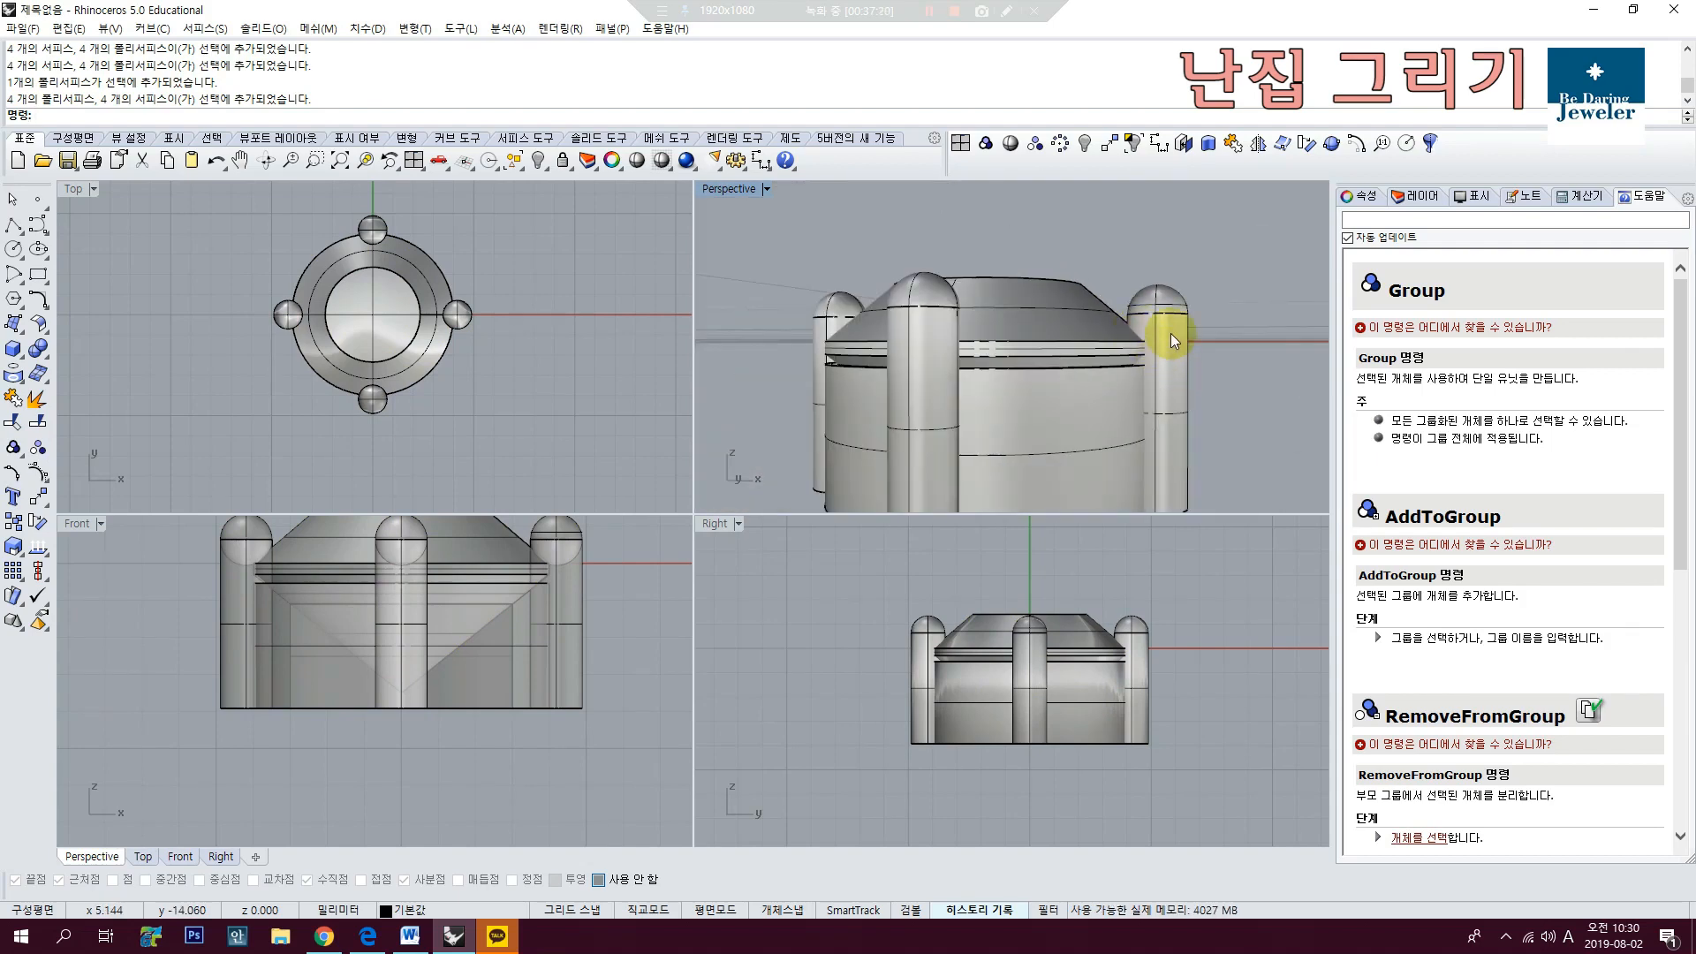
scroll(1169, 332, up, 5)
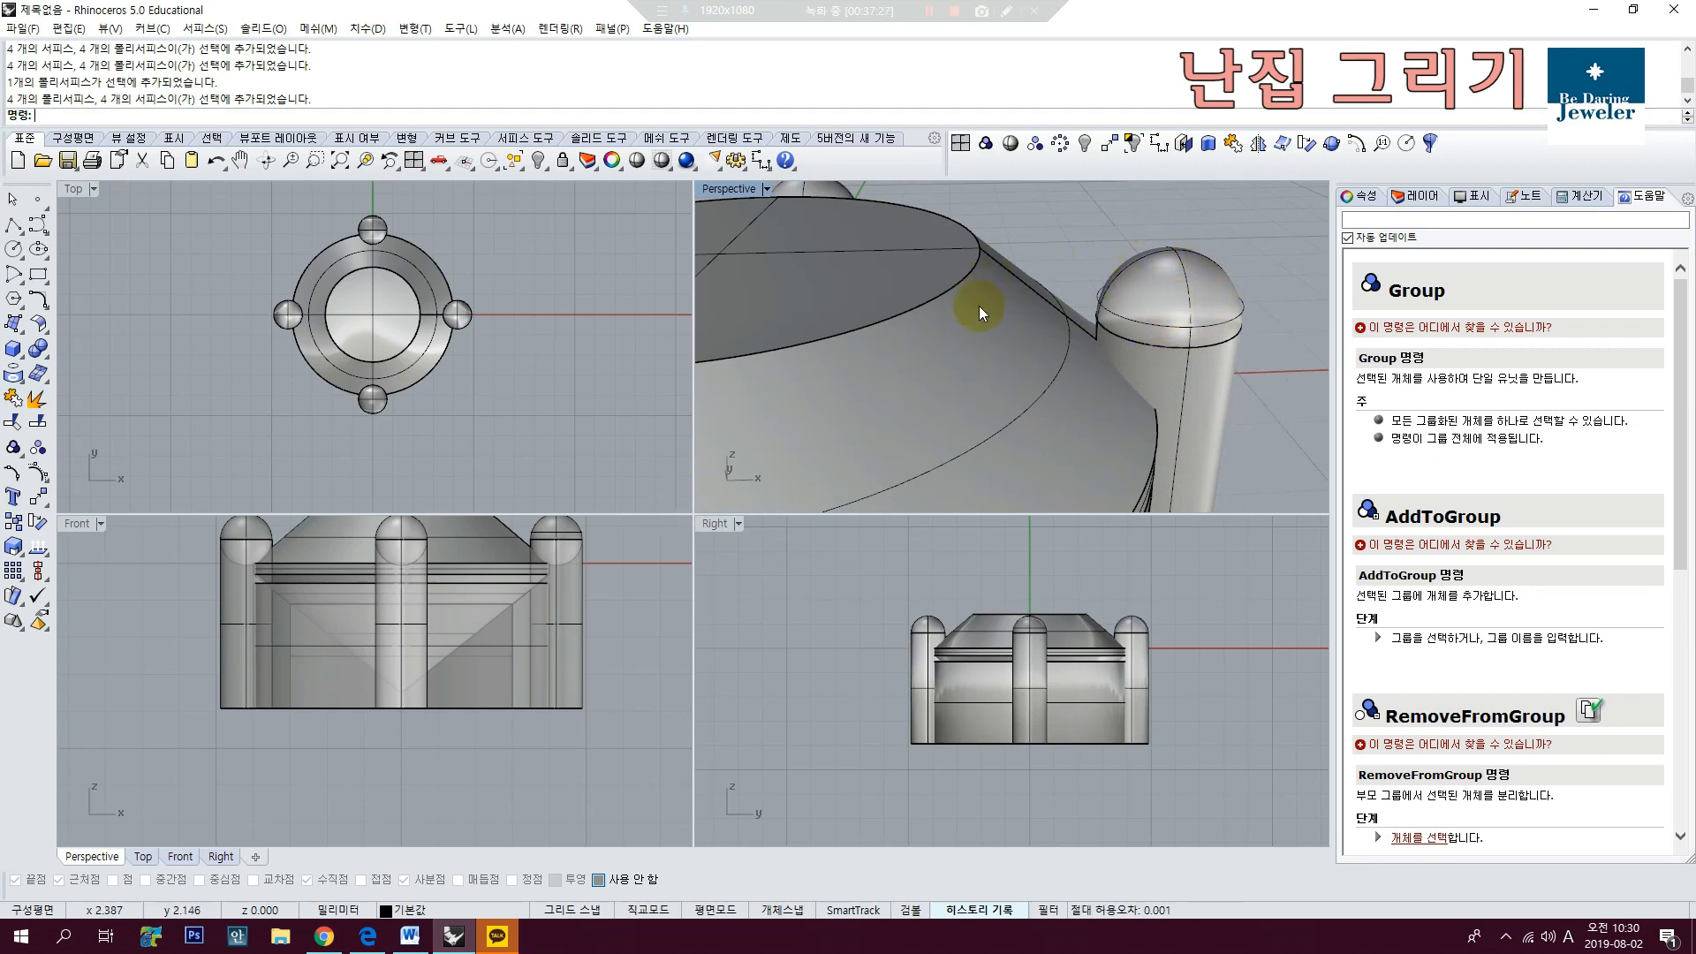
right_drag(1105, 358, 1076, 300)
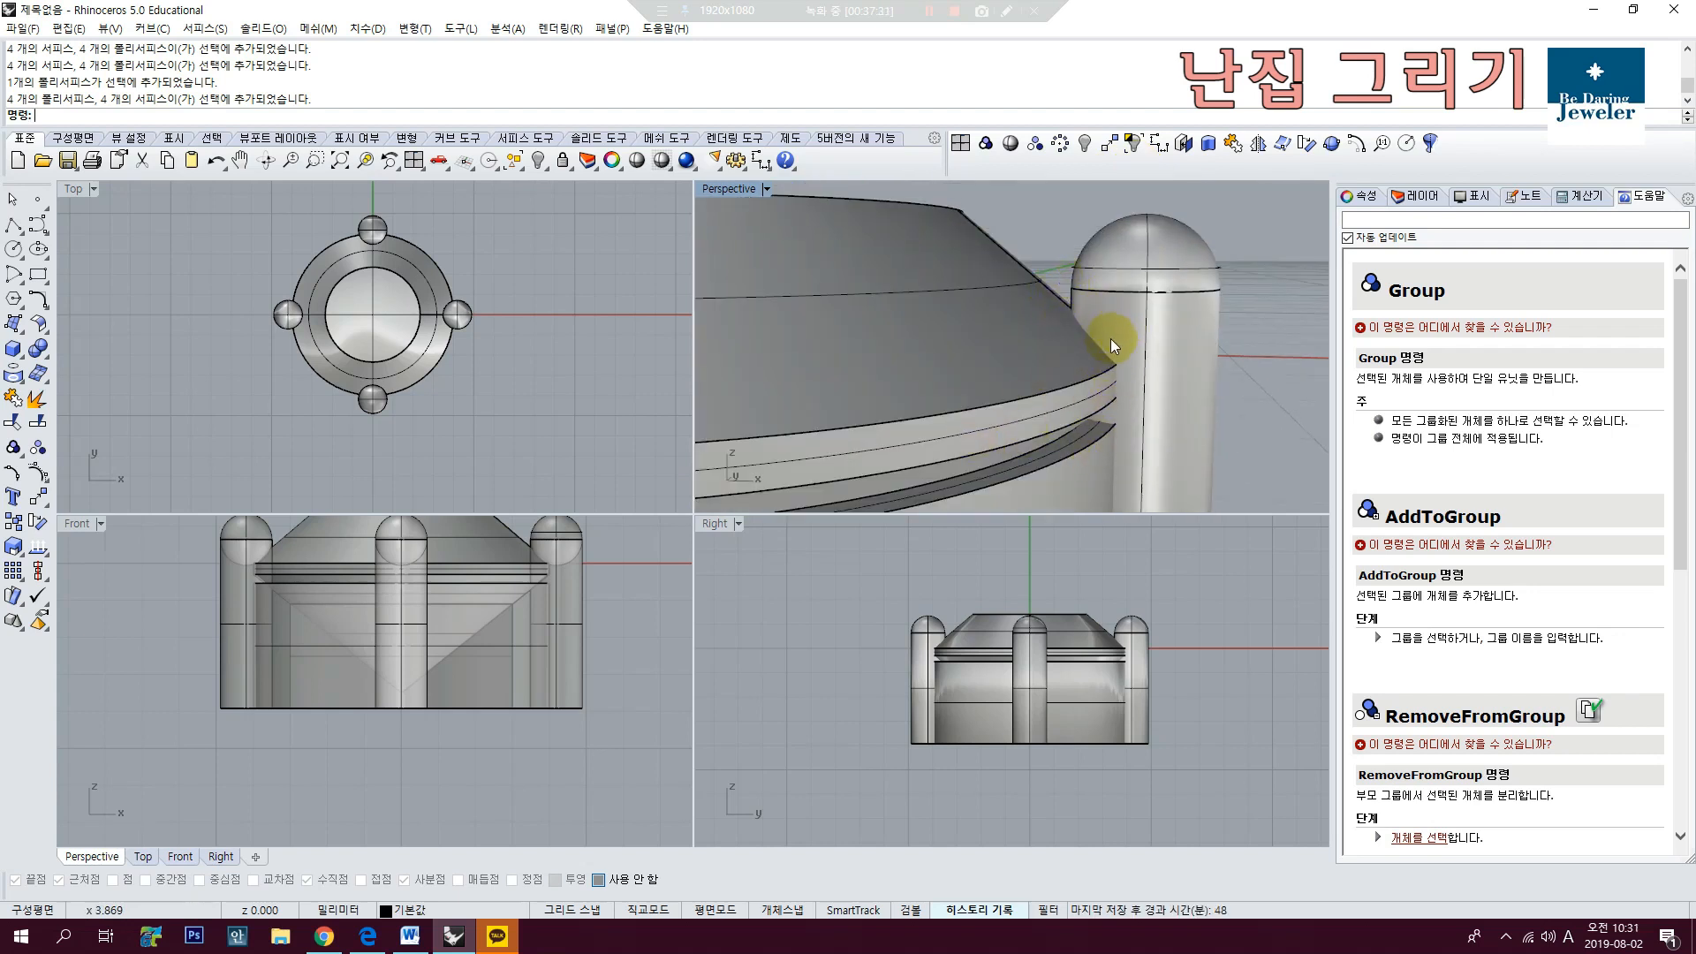
scroll(1010, 558, up, 5)
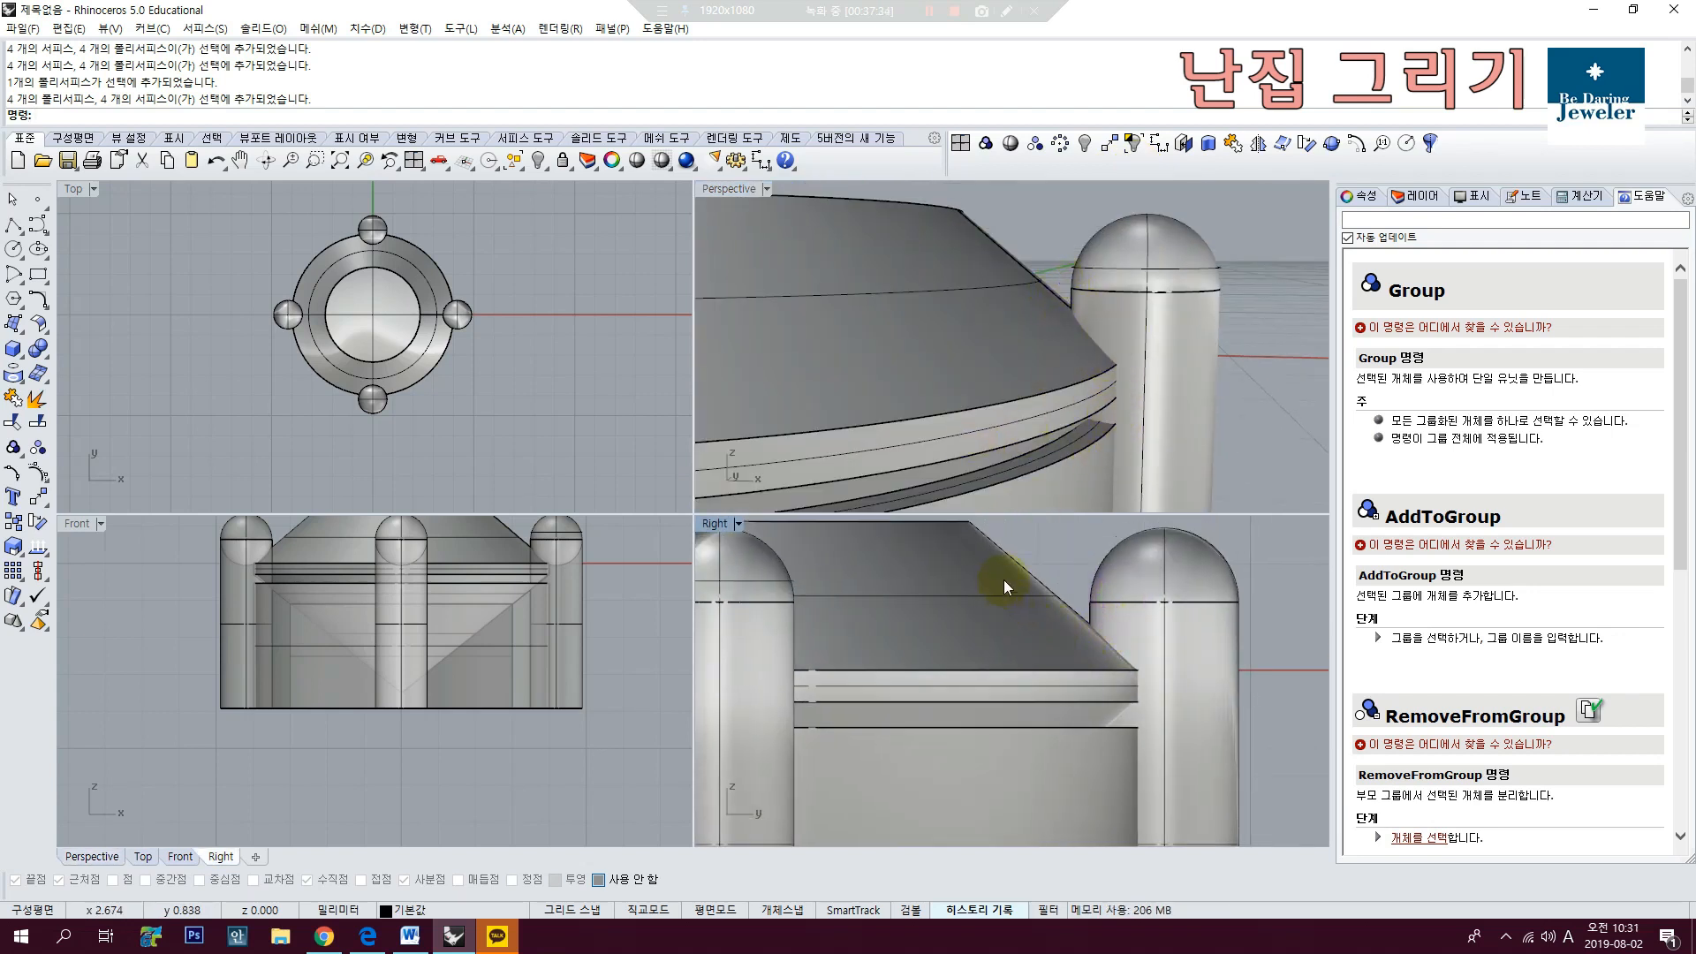
drag(1129, 650, 1141, 664)
key(ctrl+z)
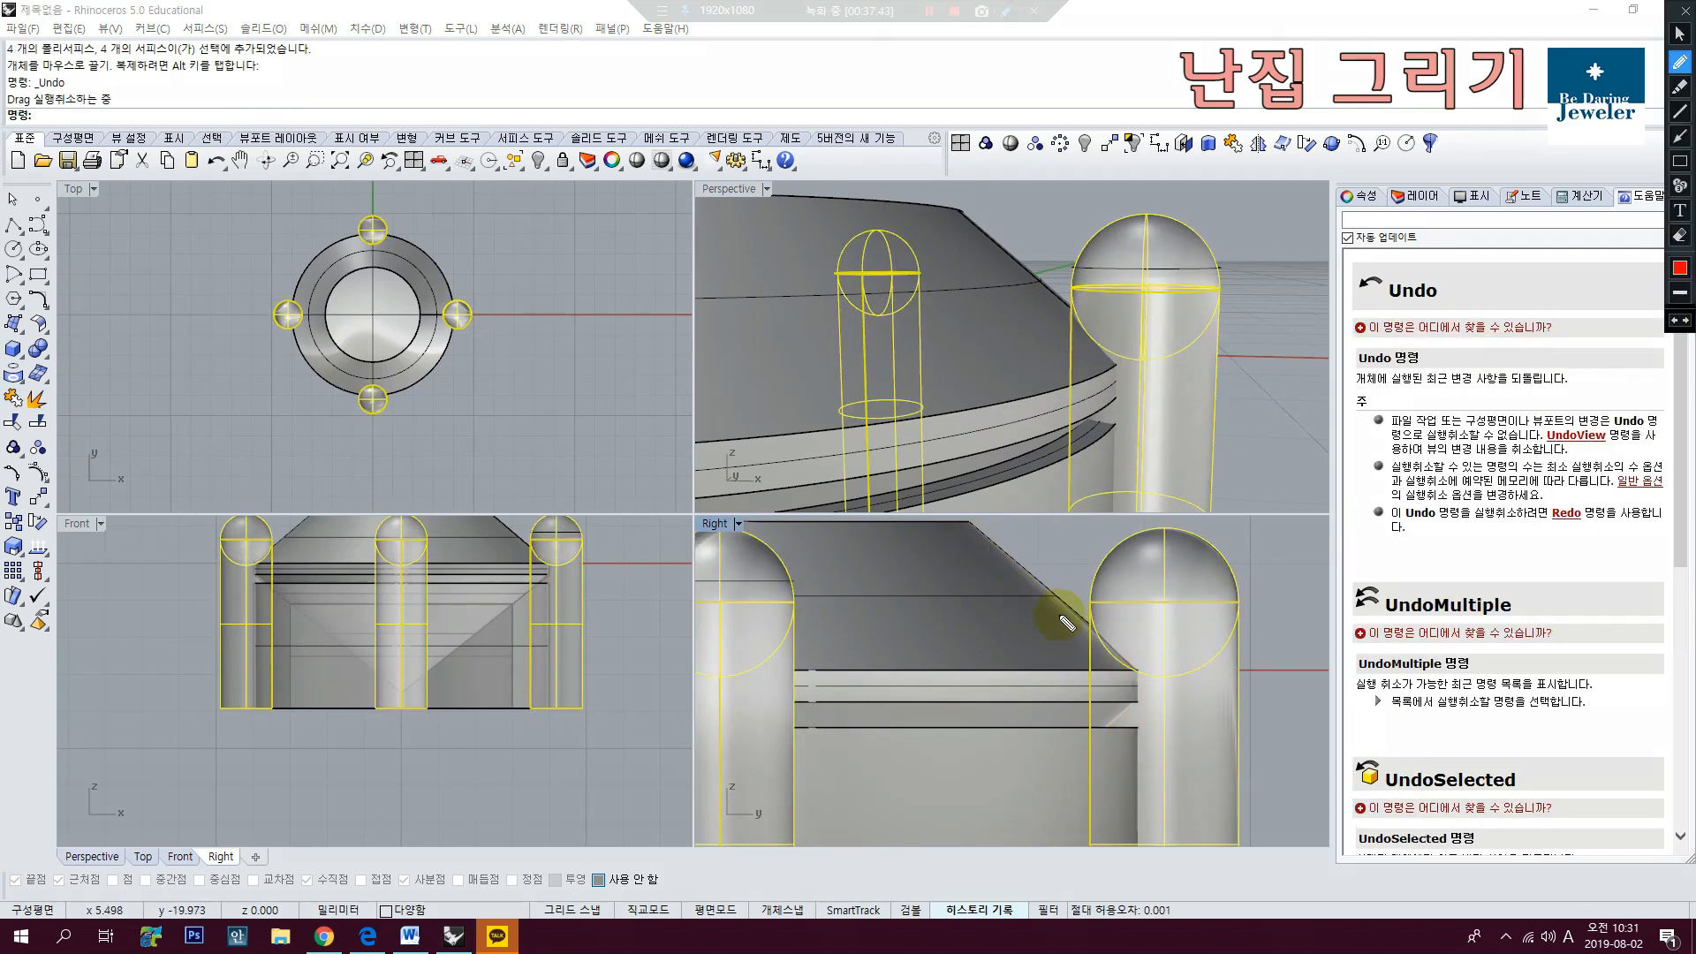
mouse_move(1057, 594)
mouse_down()
mouse_move(1136, 674)
mouse_move(1135, 708)
mouse_move(1023, 765)
mouse_up()
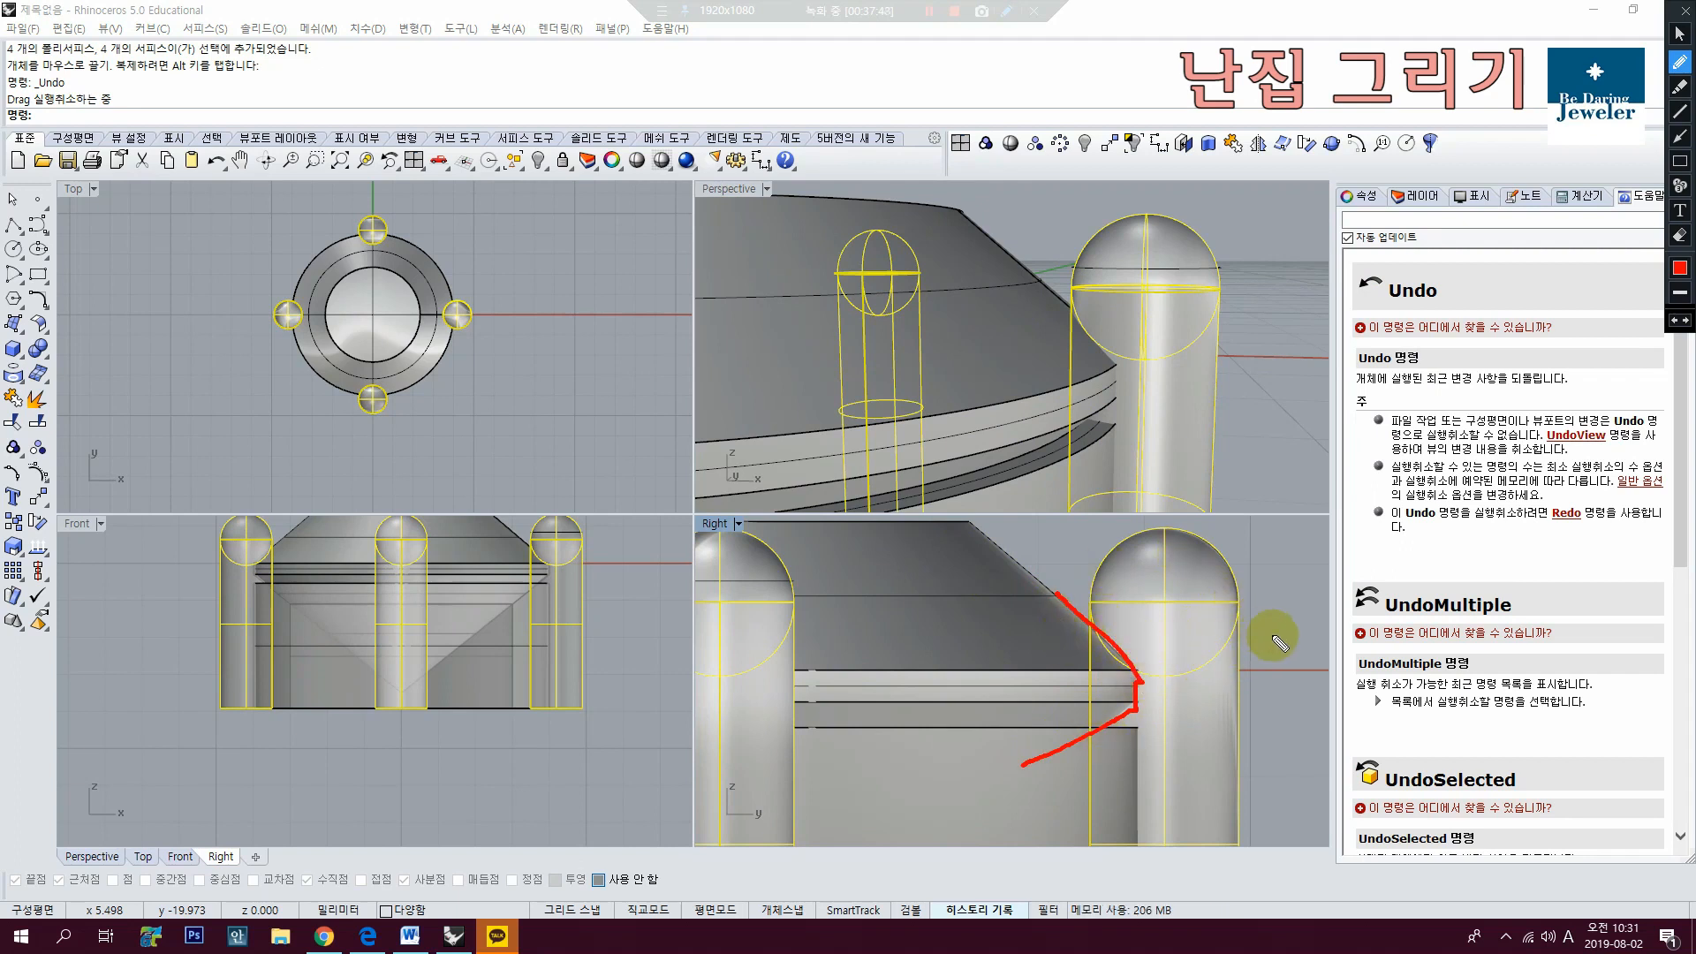
mouse_move(1299, 629)
mouse_down()
mouse_move(1240, 581)
mouse_move(1305, 565)
mouse_move(1139, 538)
mouse_move(1055, 605)
mouse_move(1175, 554)
mouse_up()
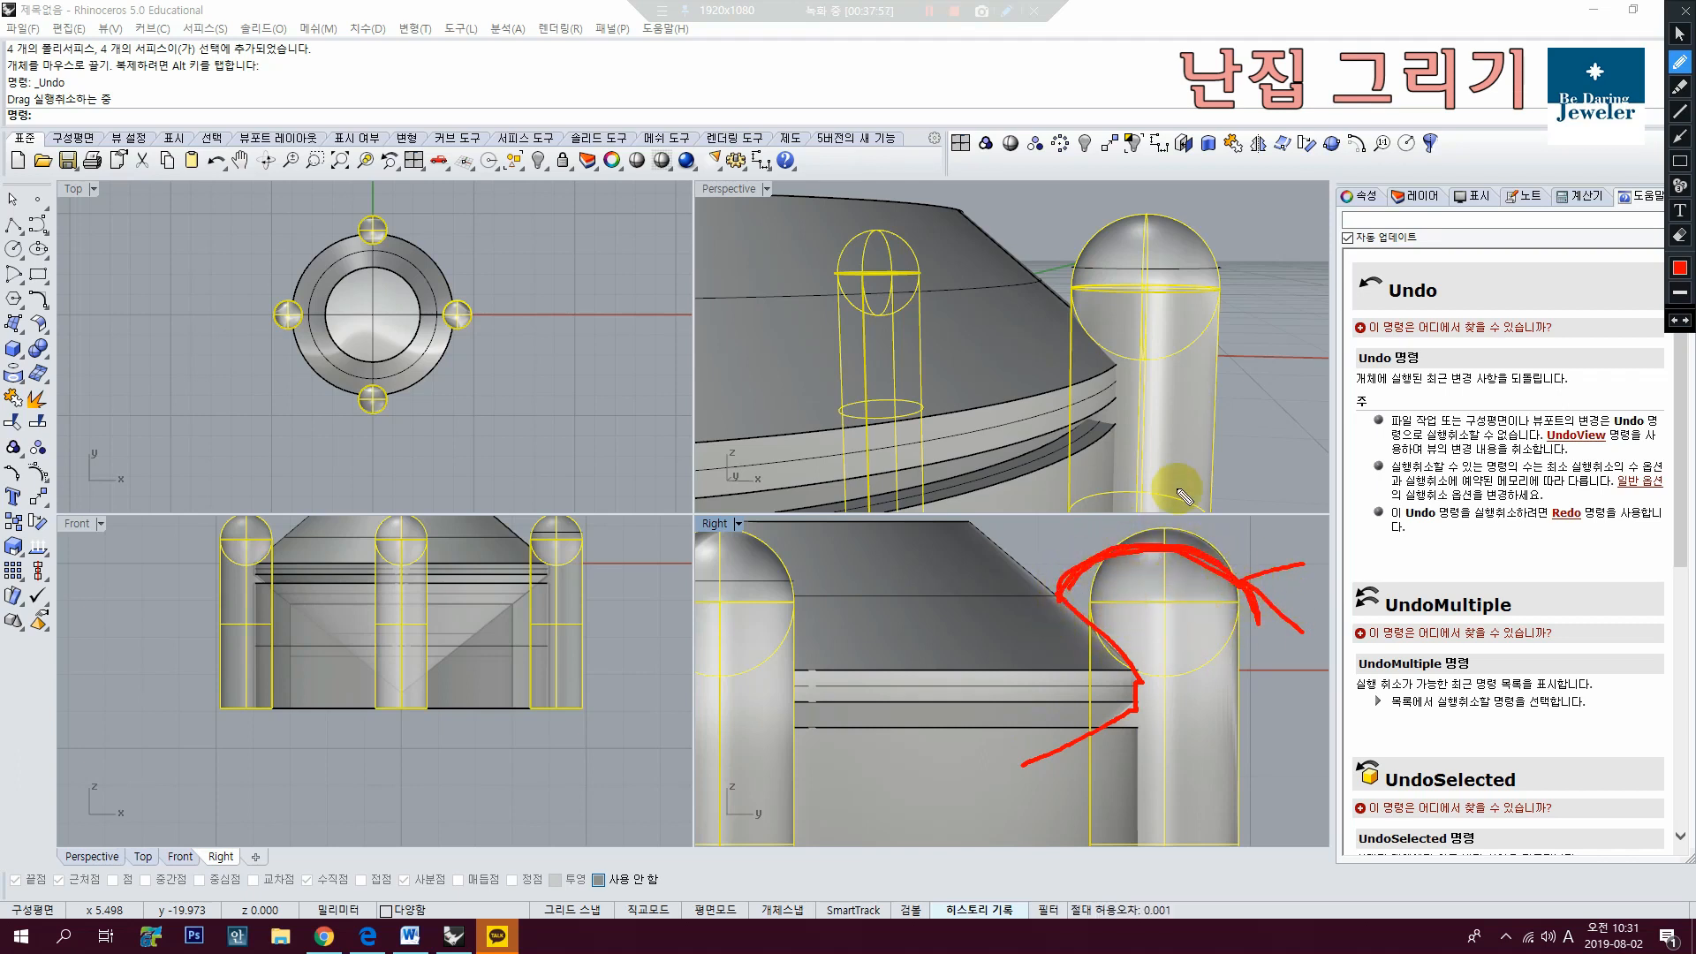
key(ctrl+z)
key(ctrl+z)
key(ctrl+z)
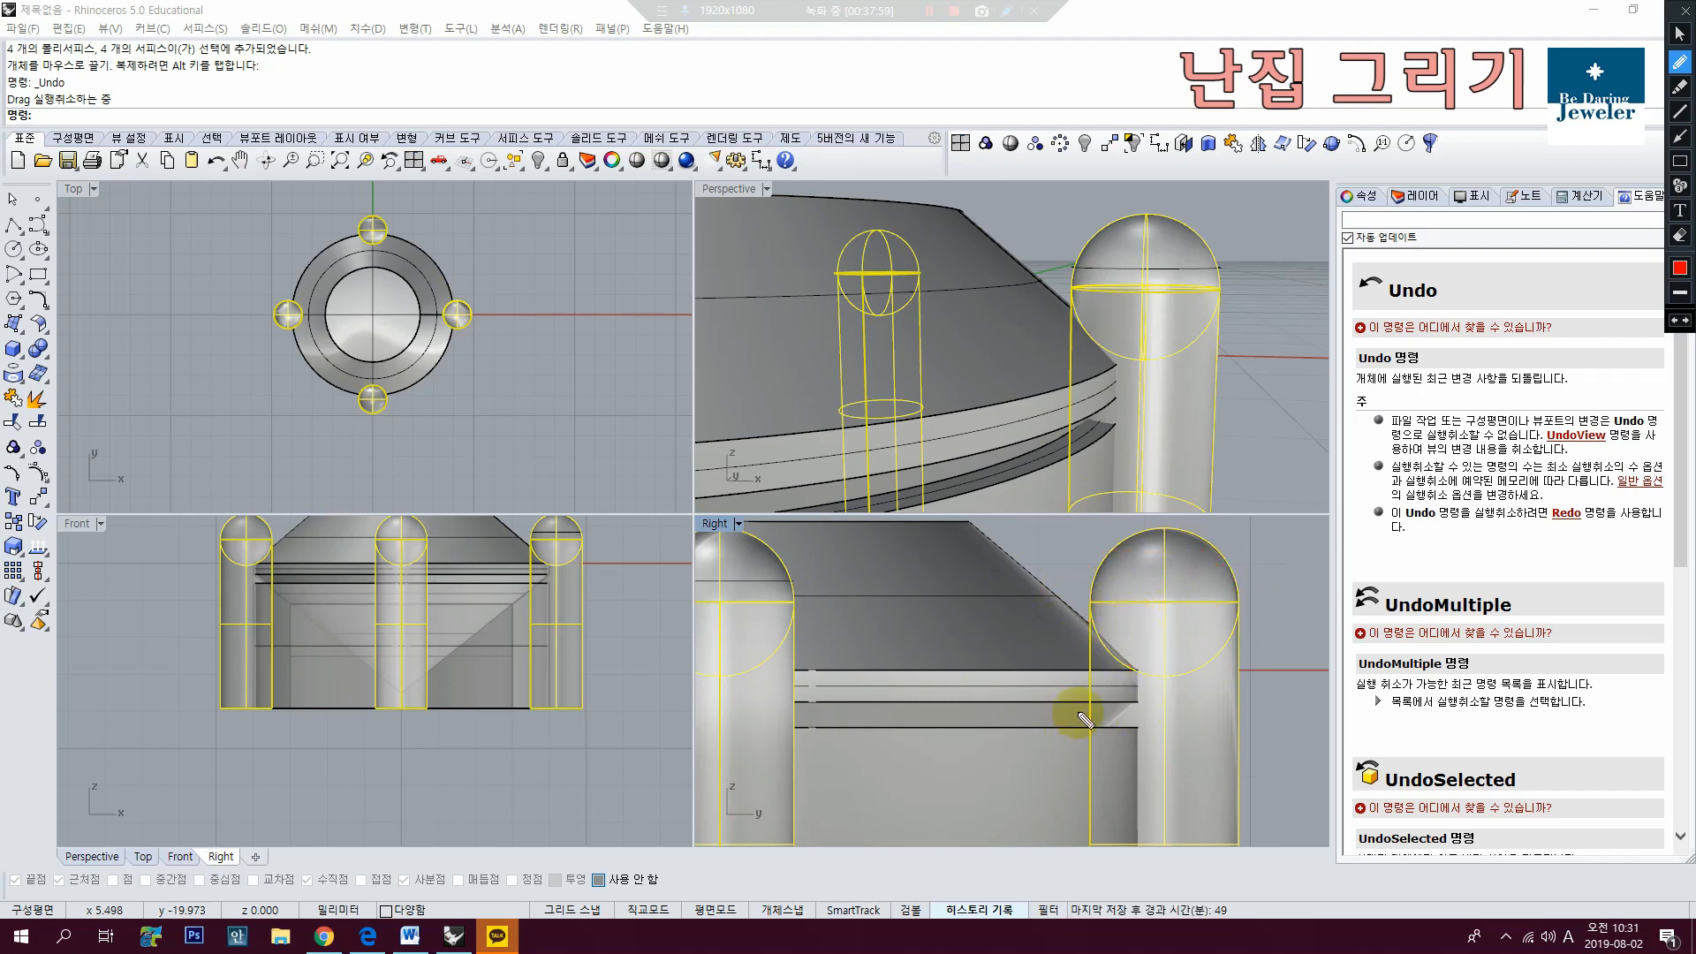
mouse_move(1080, 618)
mouse_down()
mouse_move(1122, 645)
mouse_move(1139, 702)
mouse_move(1061, 795)
mouse_up()
key(Escape)
key(Escape)
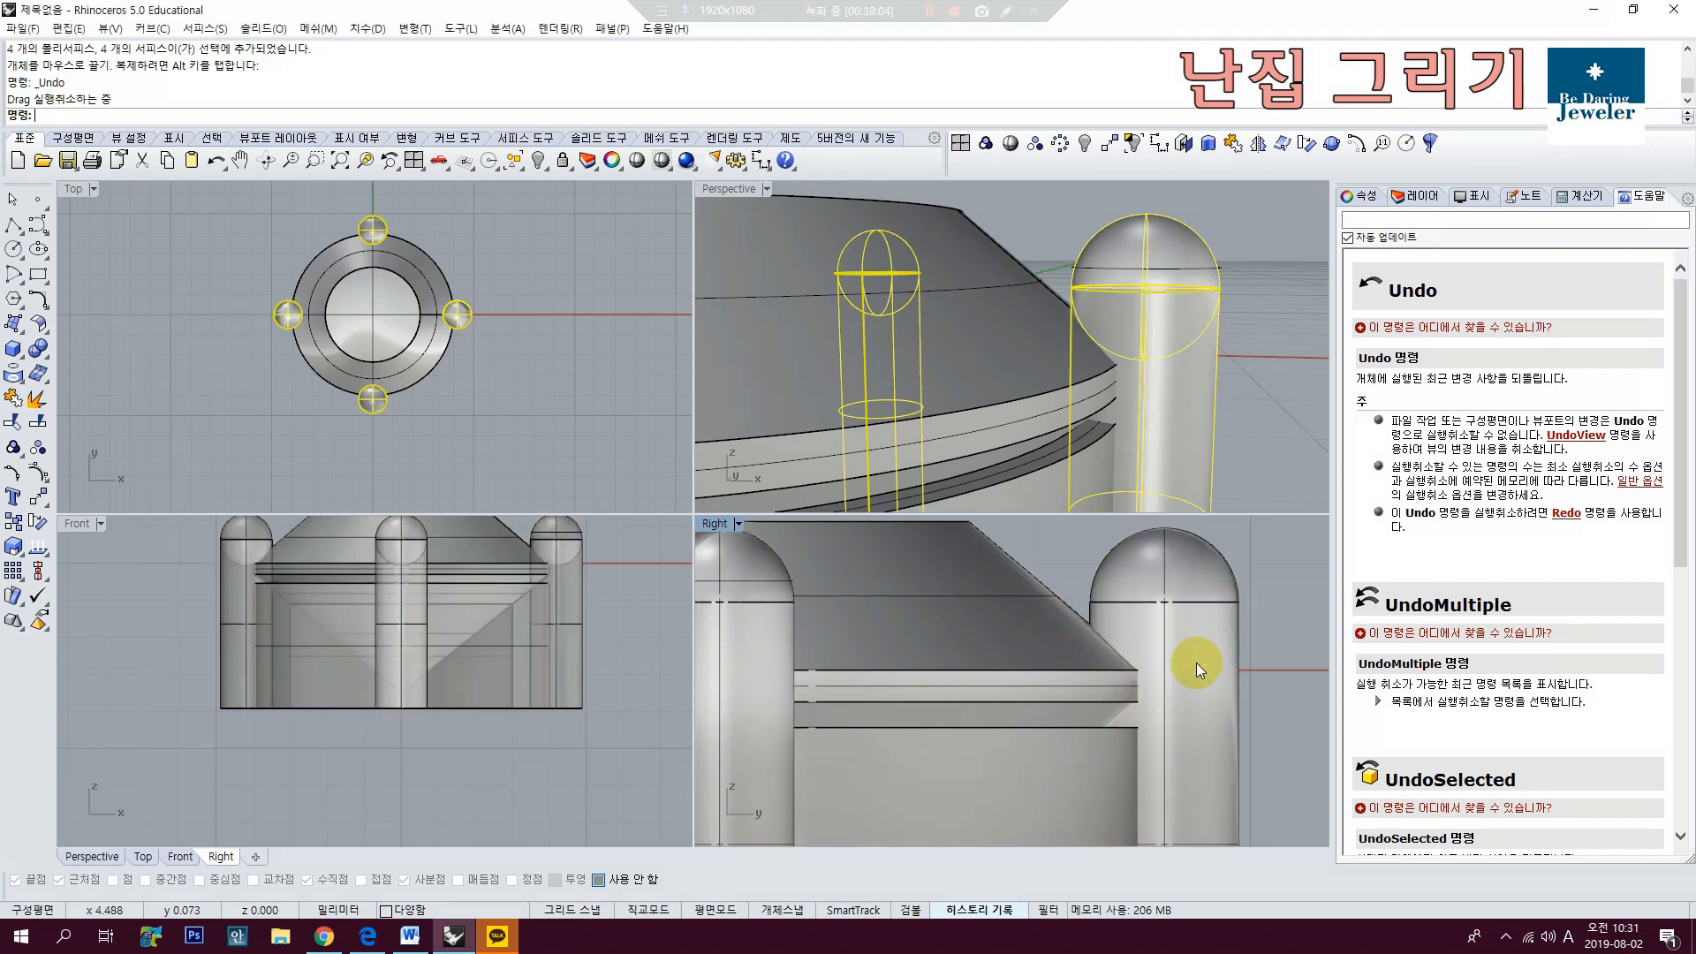
Step: Subtract the stone from the four grouped prongs with BooleanDifference, keeping the original stone
click(1207, 625)
scroll(1206, 626, down, 10)
scroll(1131, 388, down, 3)
mouse_move(1110, 353)
right_down()
mouse_move(1130, 388)
mouse_move(1100, 332)
right_up()
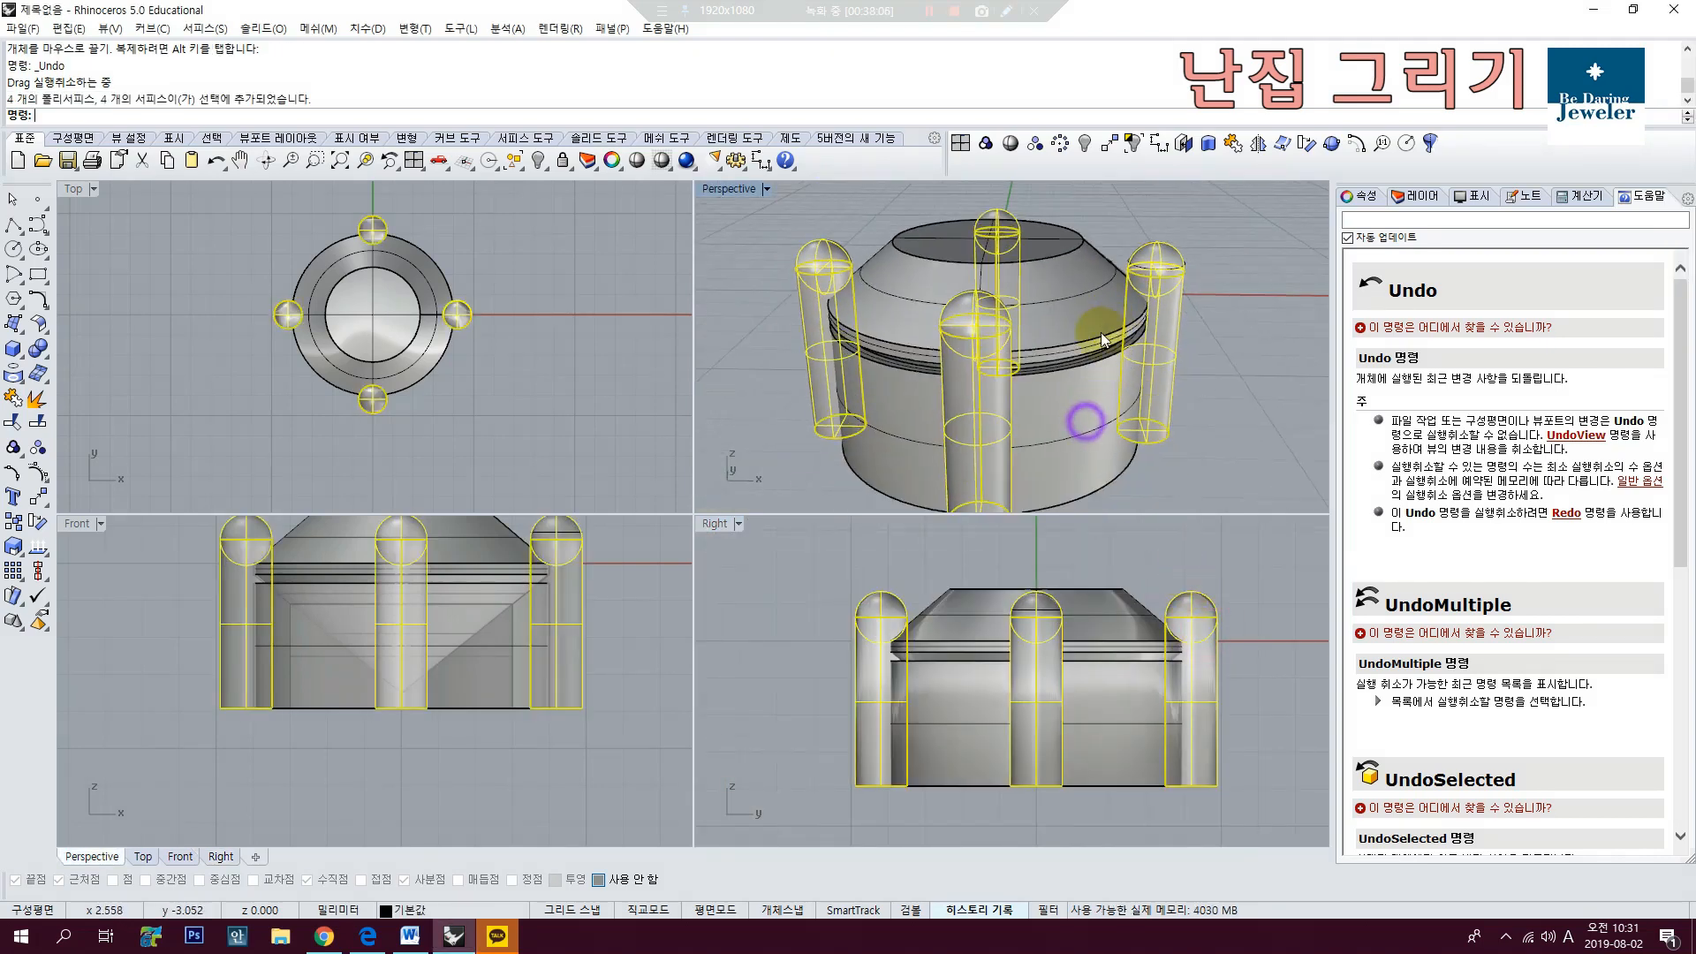
click(40, 354)
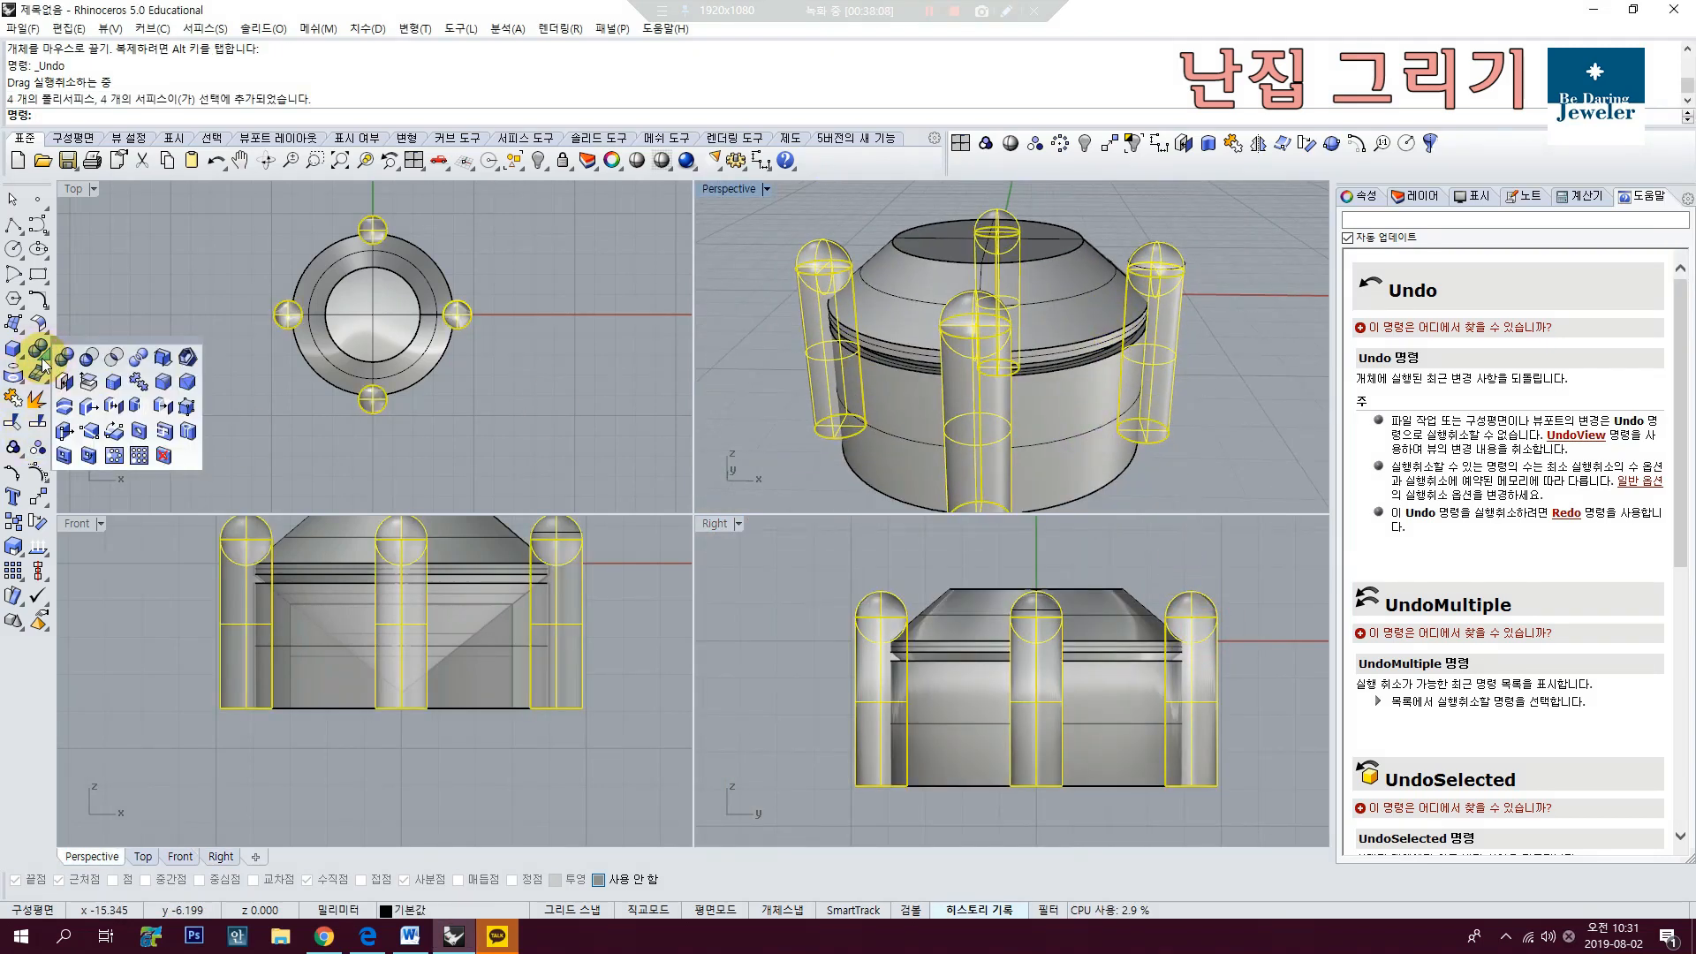
click(88, 358)
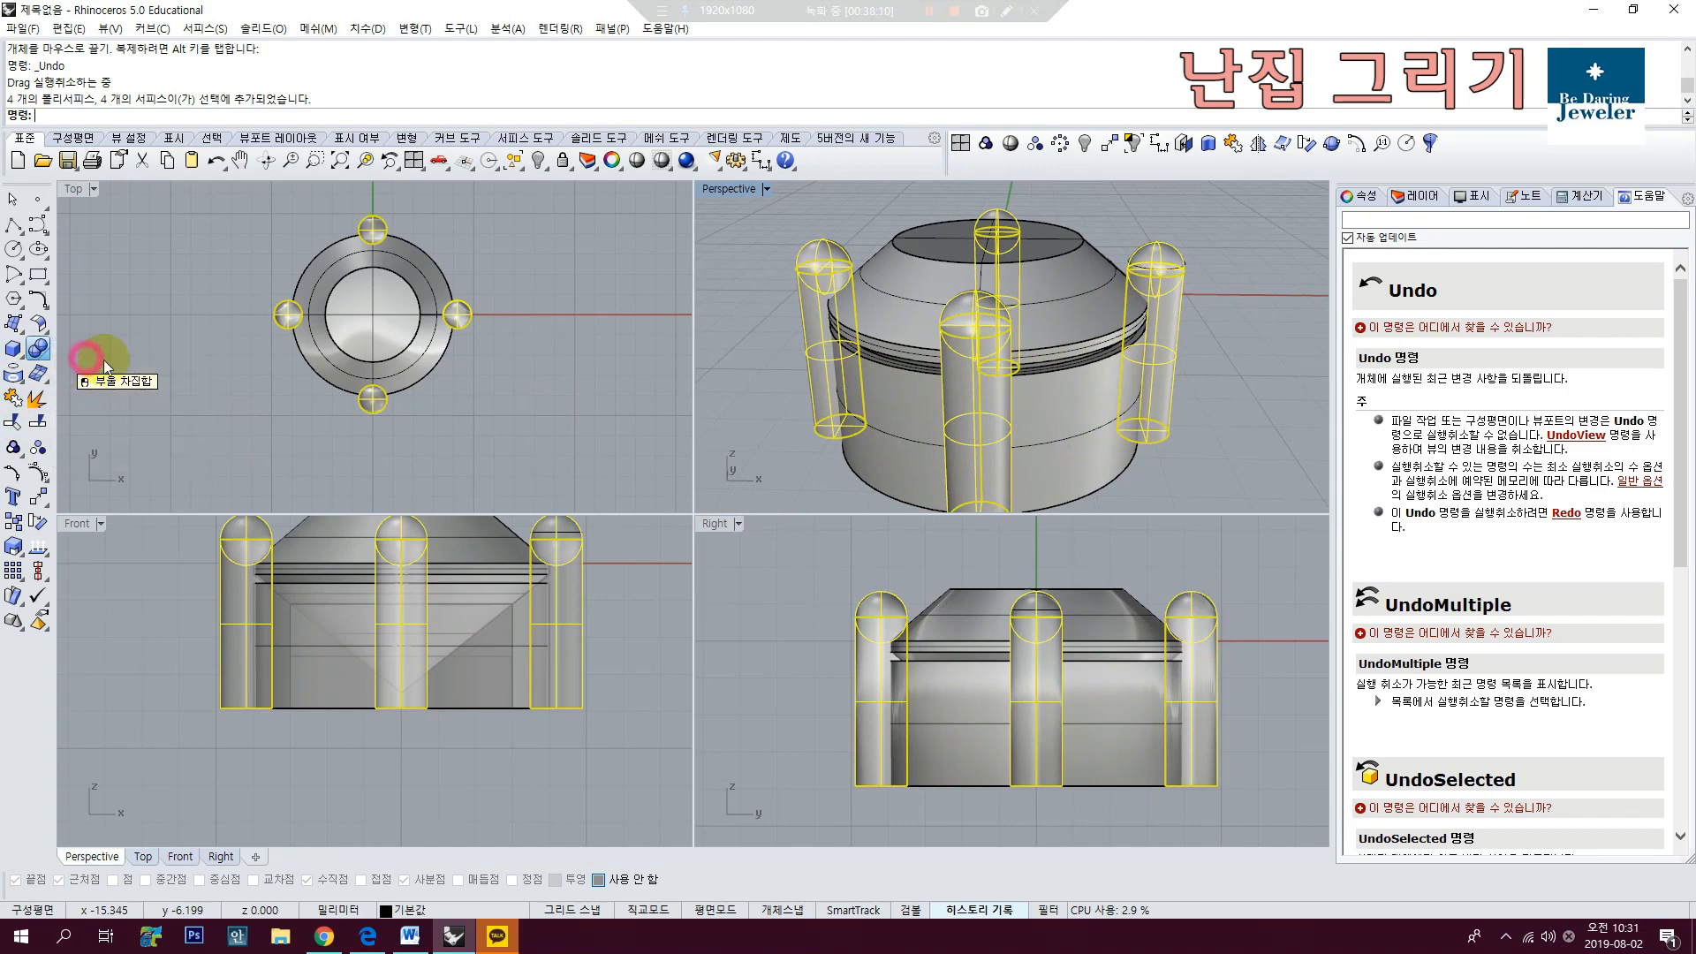
right_drag(1194, 254, 1213, 325)
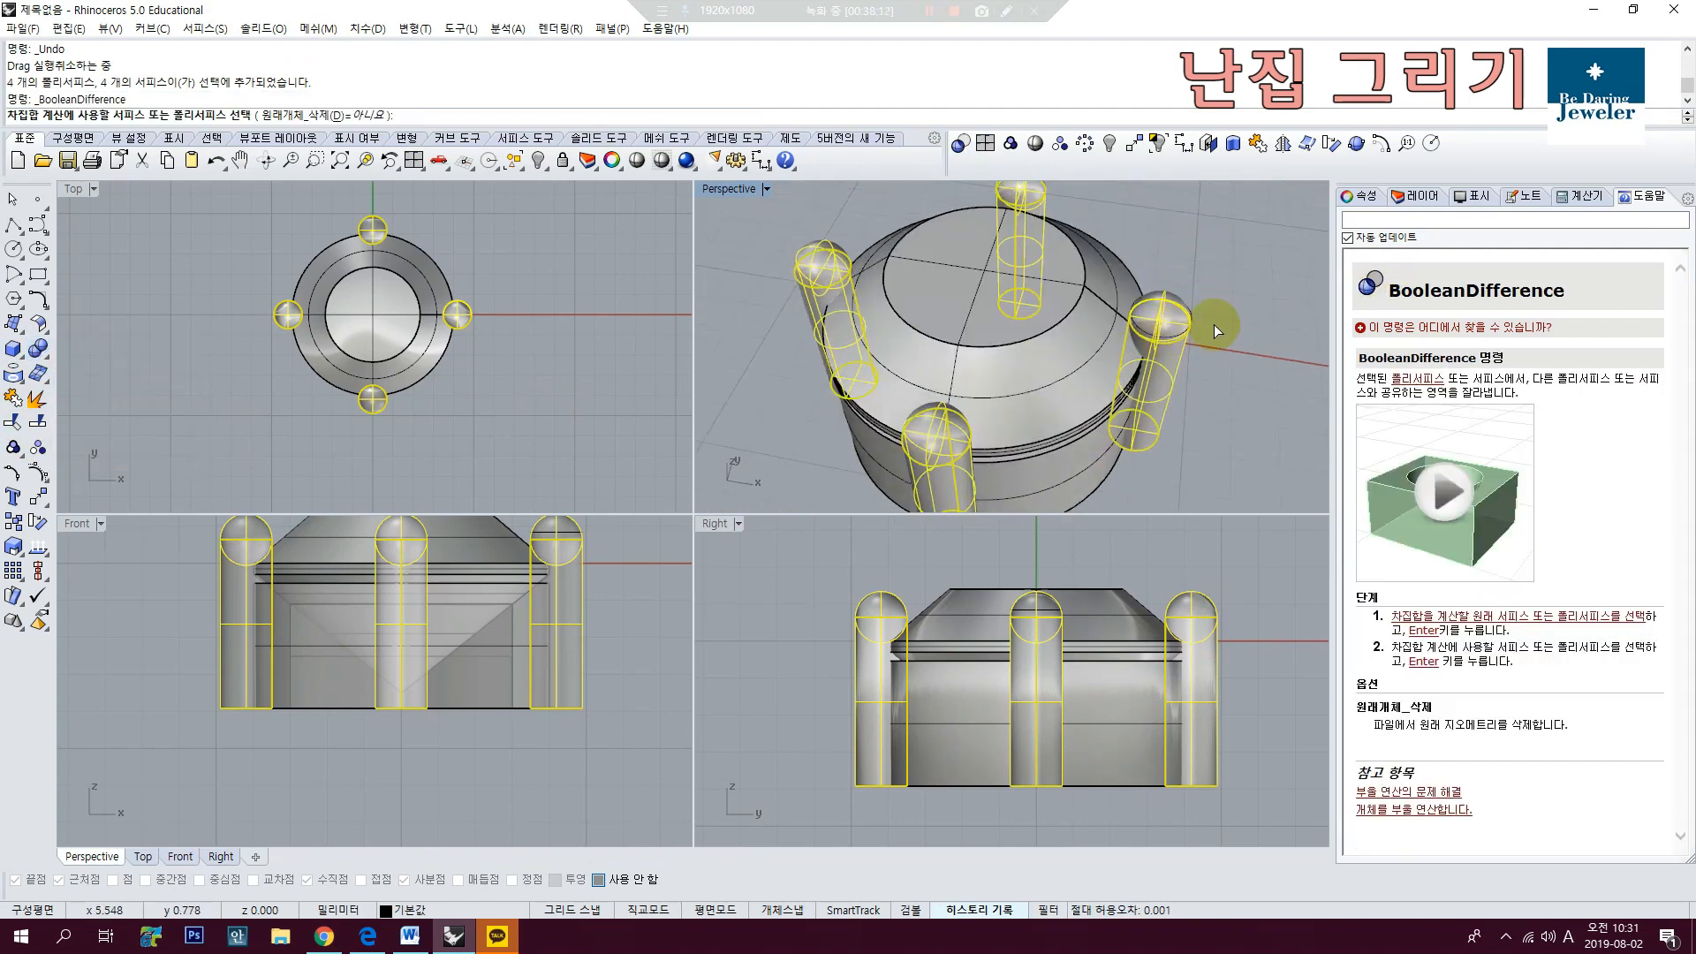
click(1021, 333)
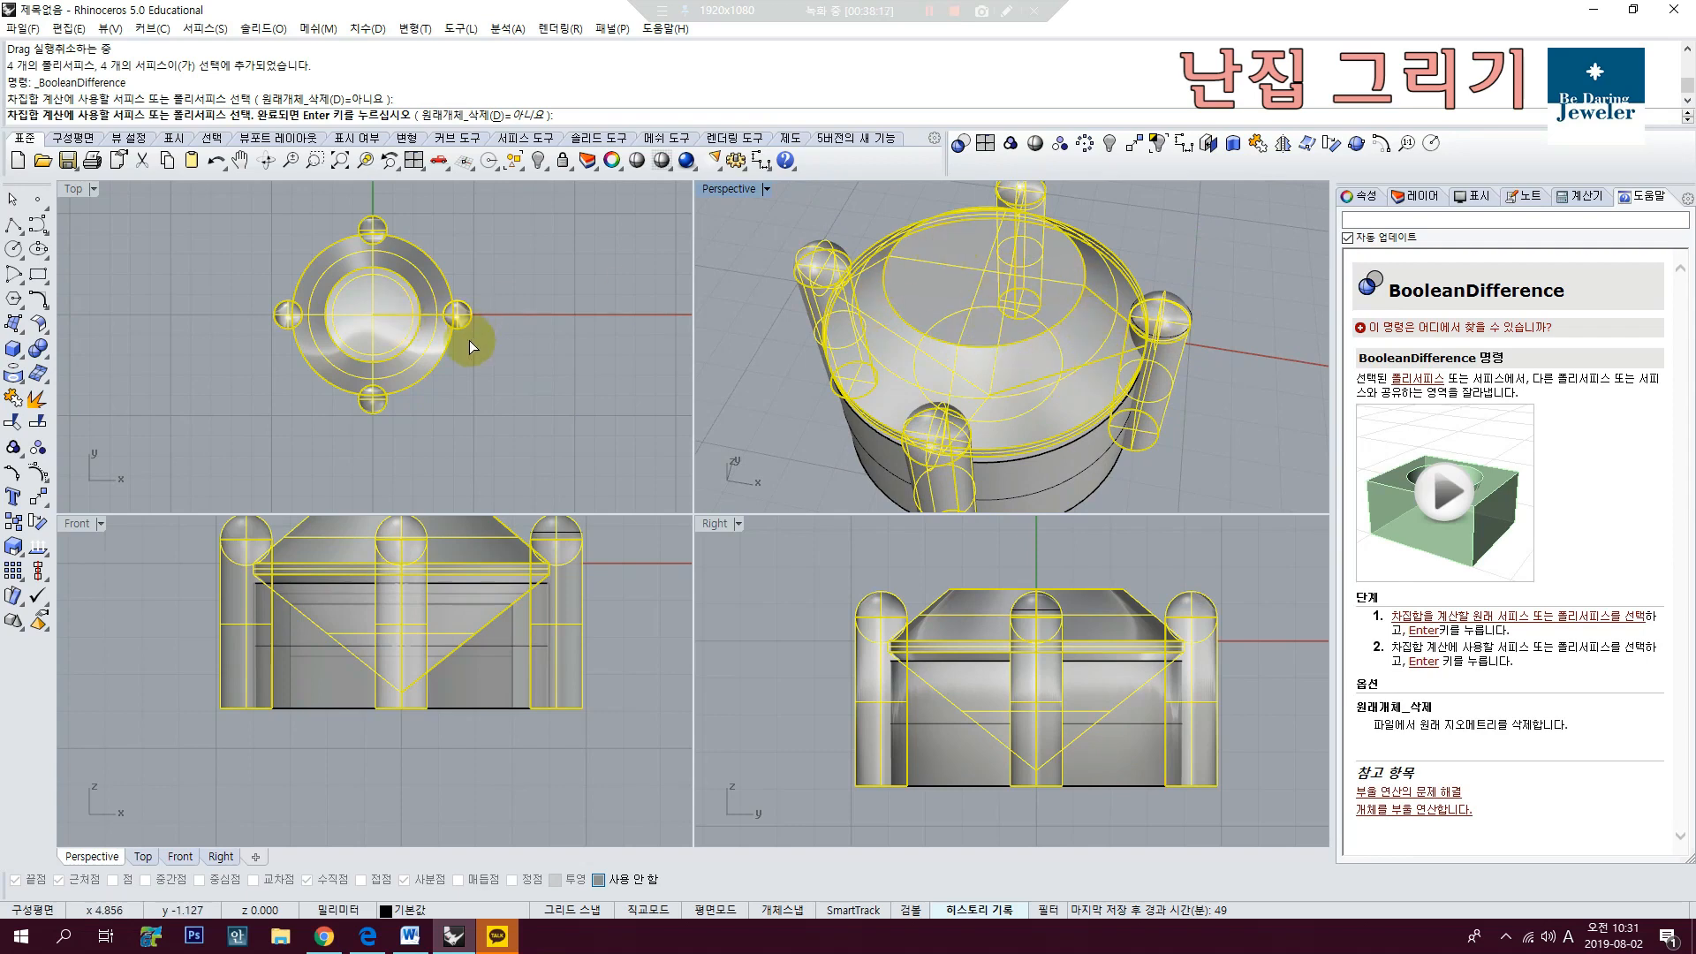
key(Return)
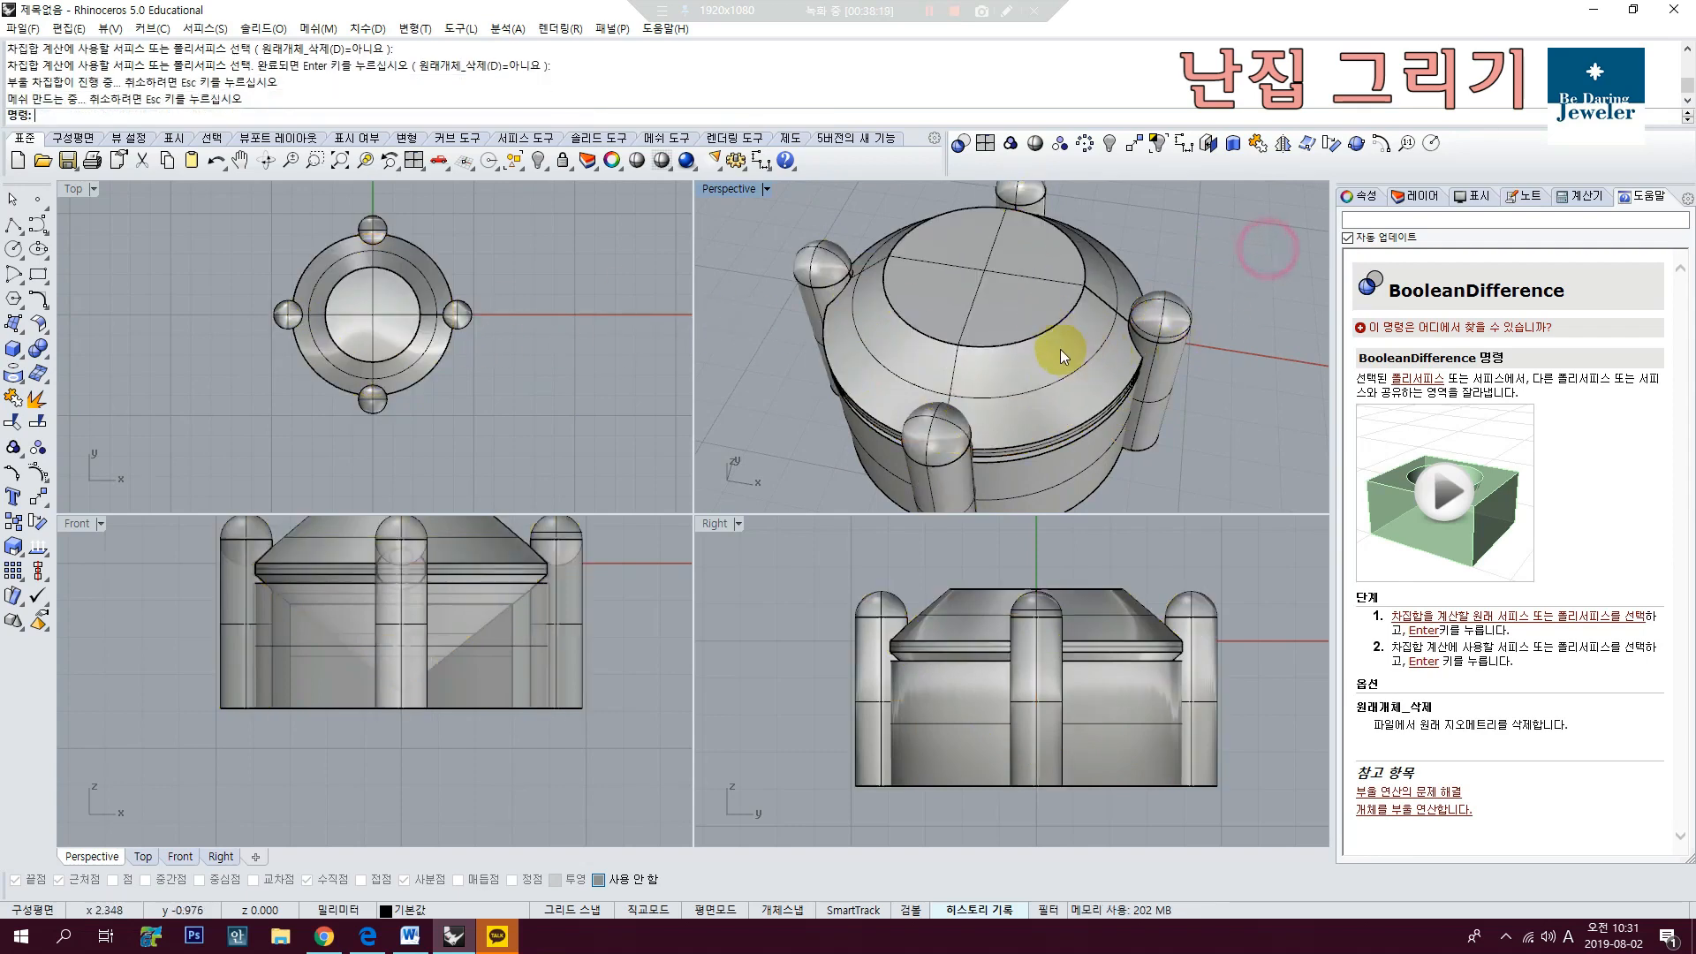
Step: Hide the stone and turn off the layer 레이어 01 that holds the construction curves
click(964, 310)
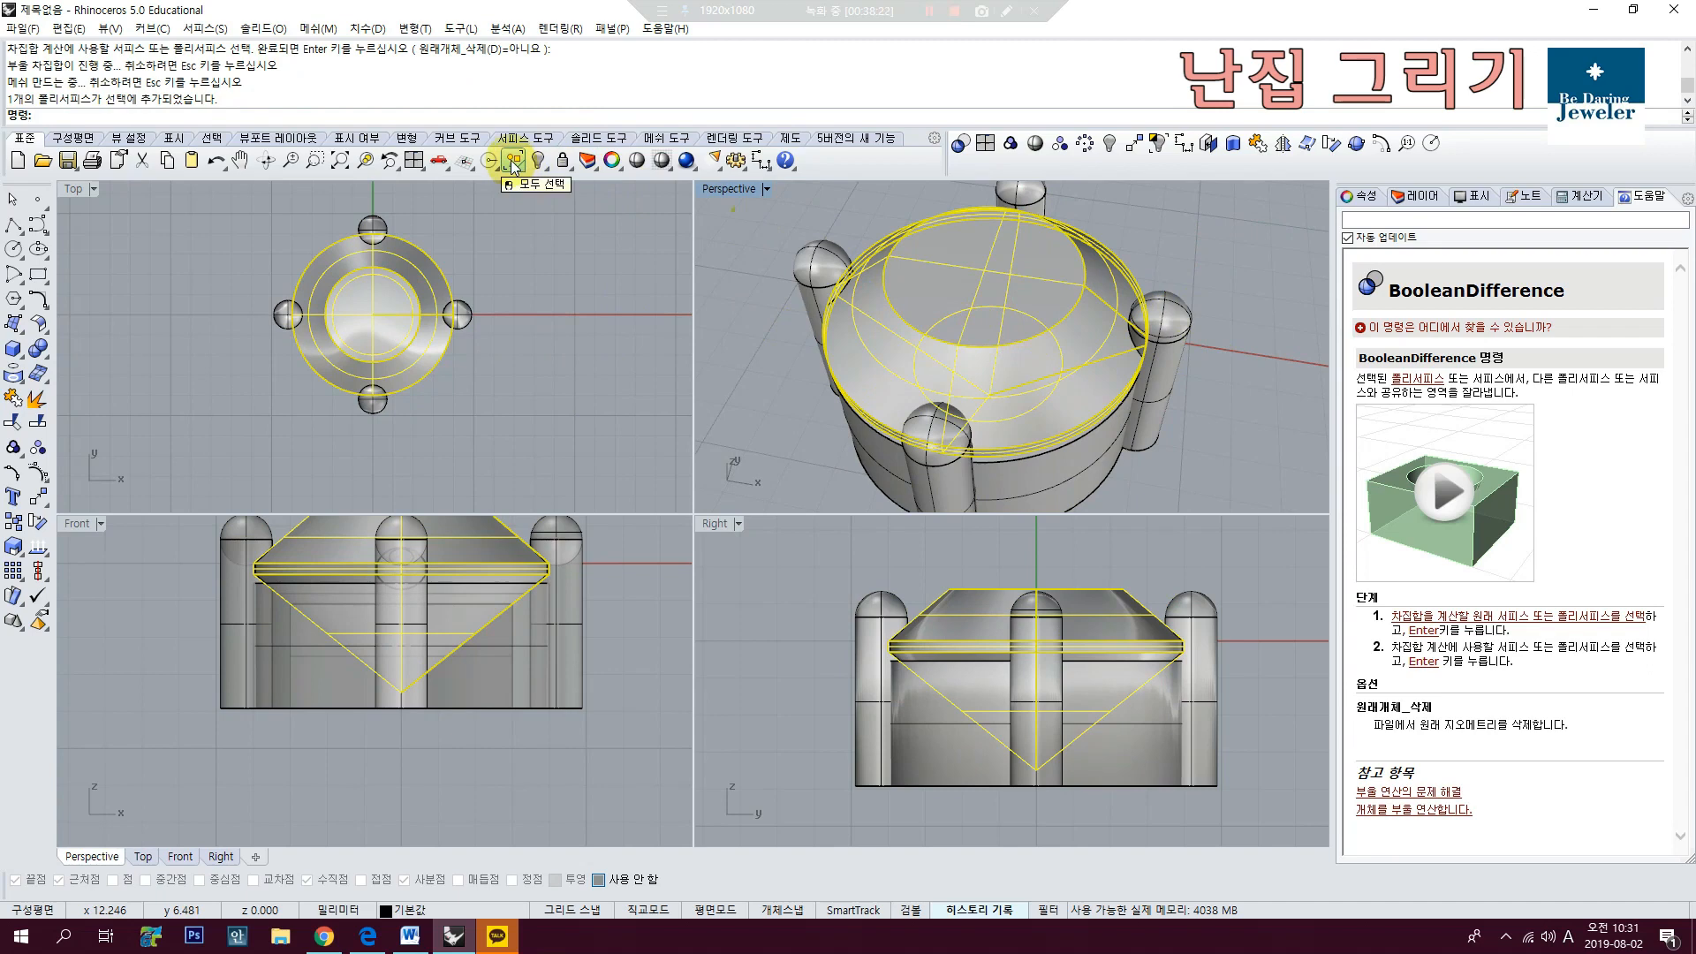
click(538, 160)
right_drag(1162, 310, 1212, 257)
click(1420, 195)
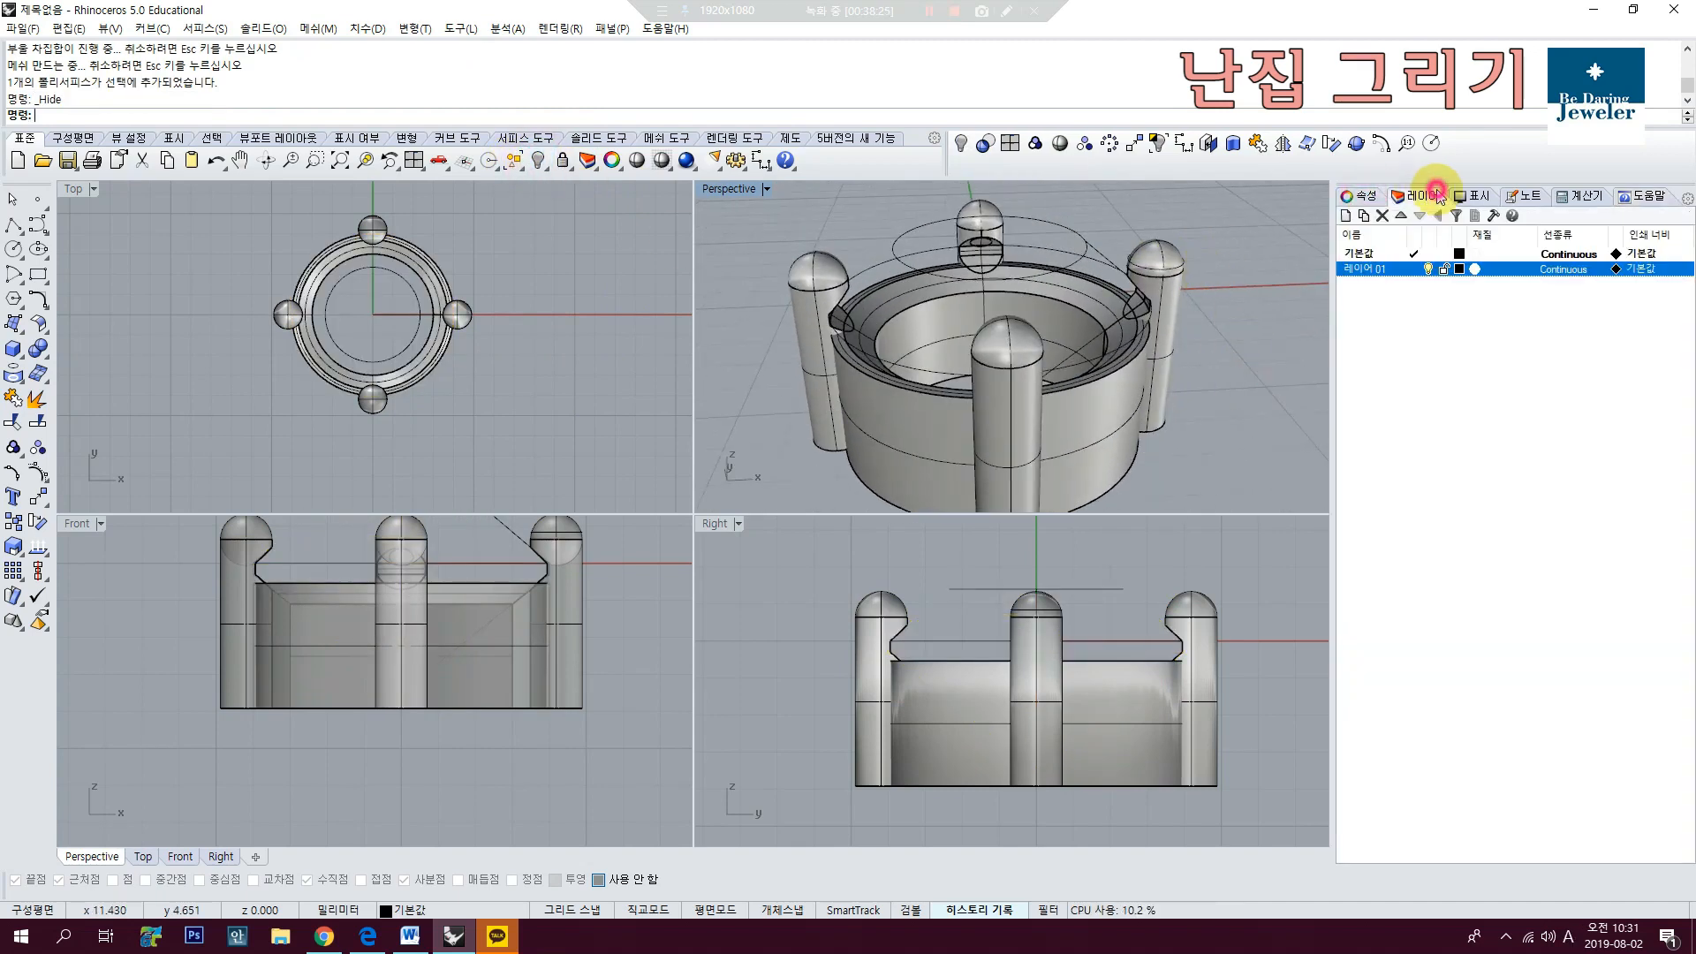
click(1428, 269)
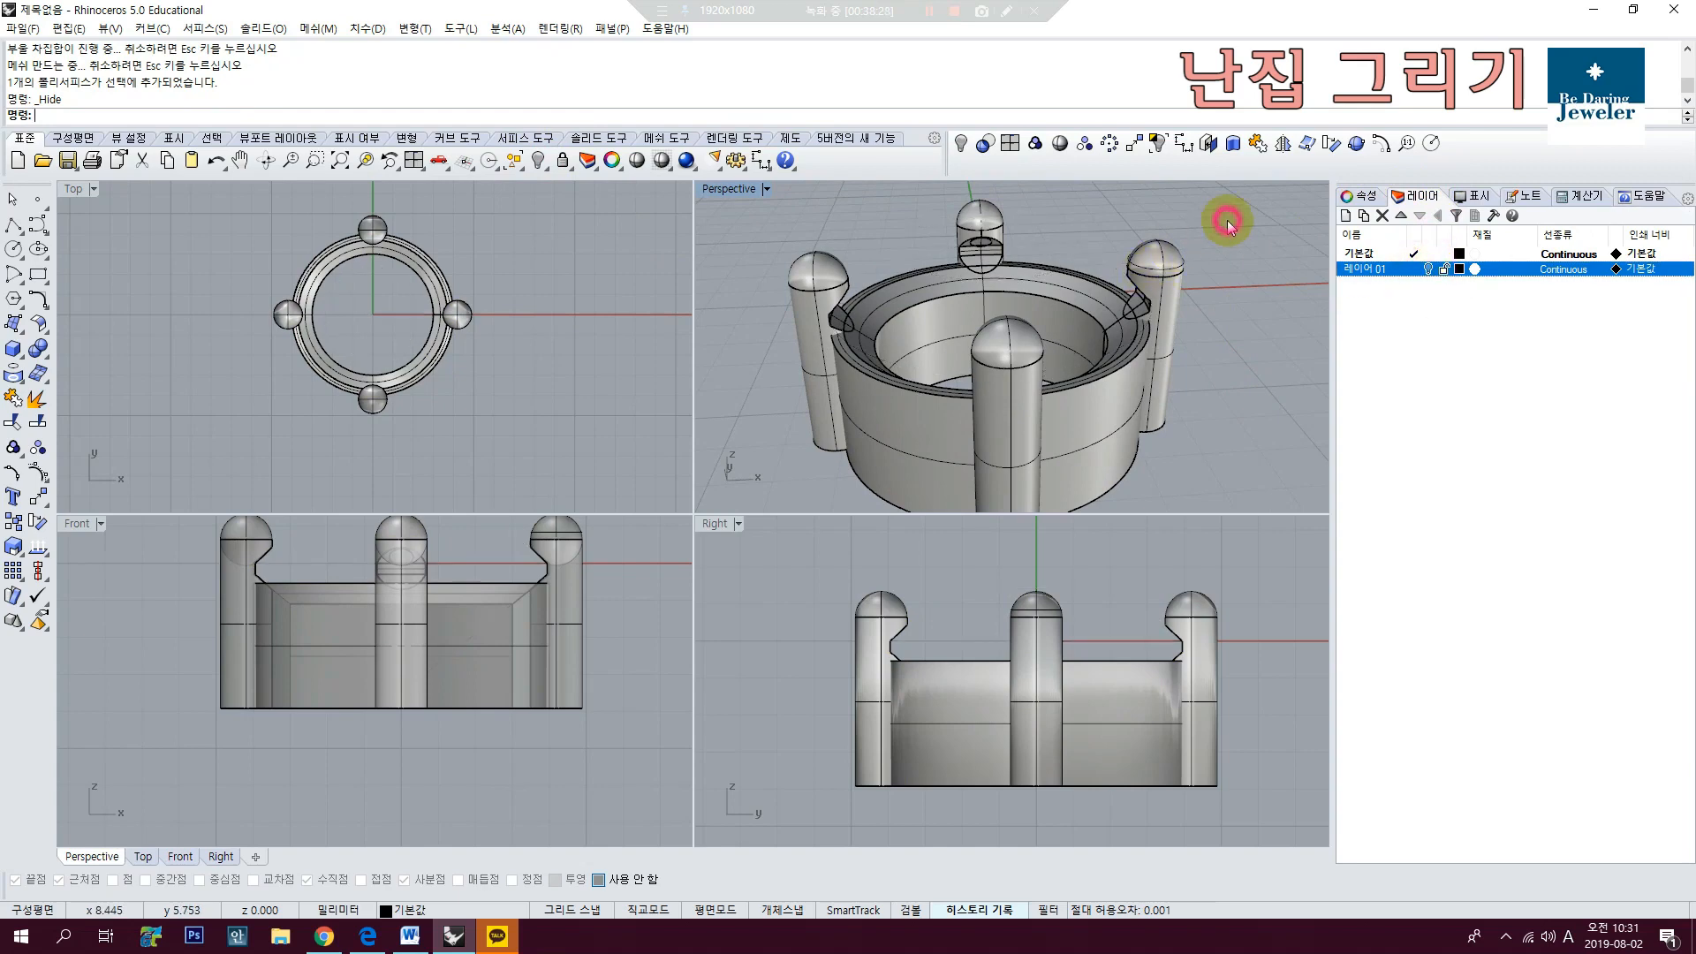
Step: Shade all viewports in rendered mode to examine the prong notches and the ring's inner seat, leaving the shaded preview
right_drag(1222, 215, 1280, 265)
right_click(637, 160)
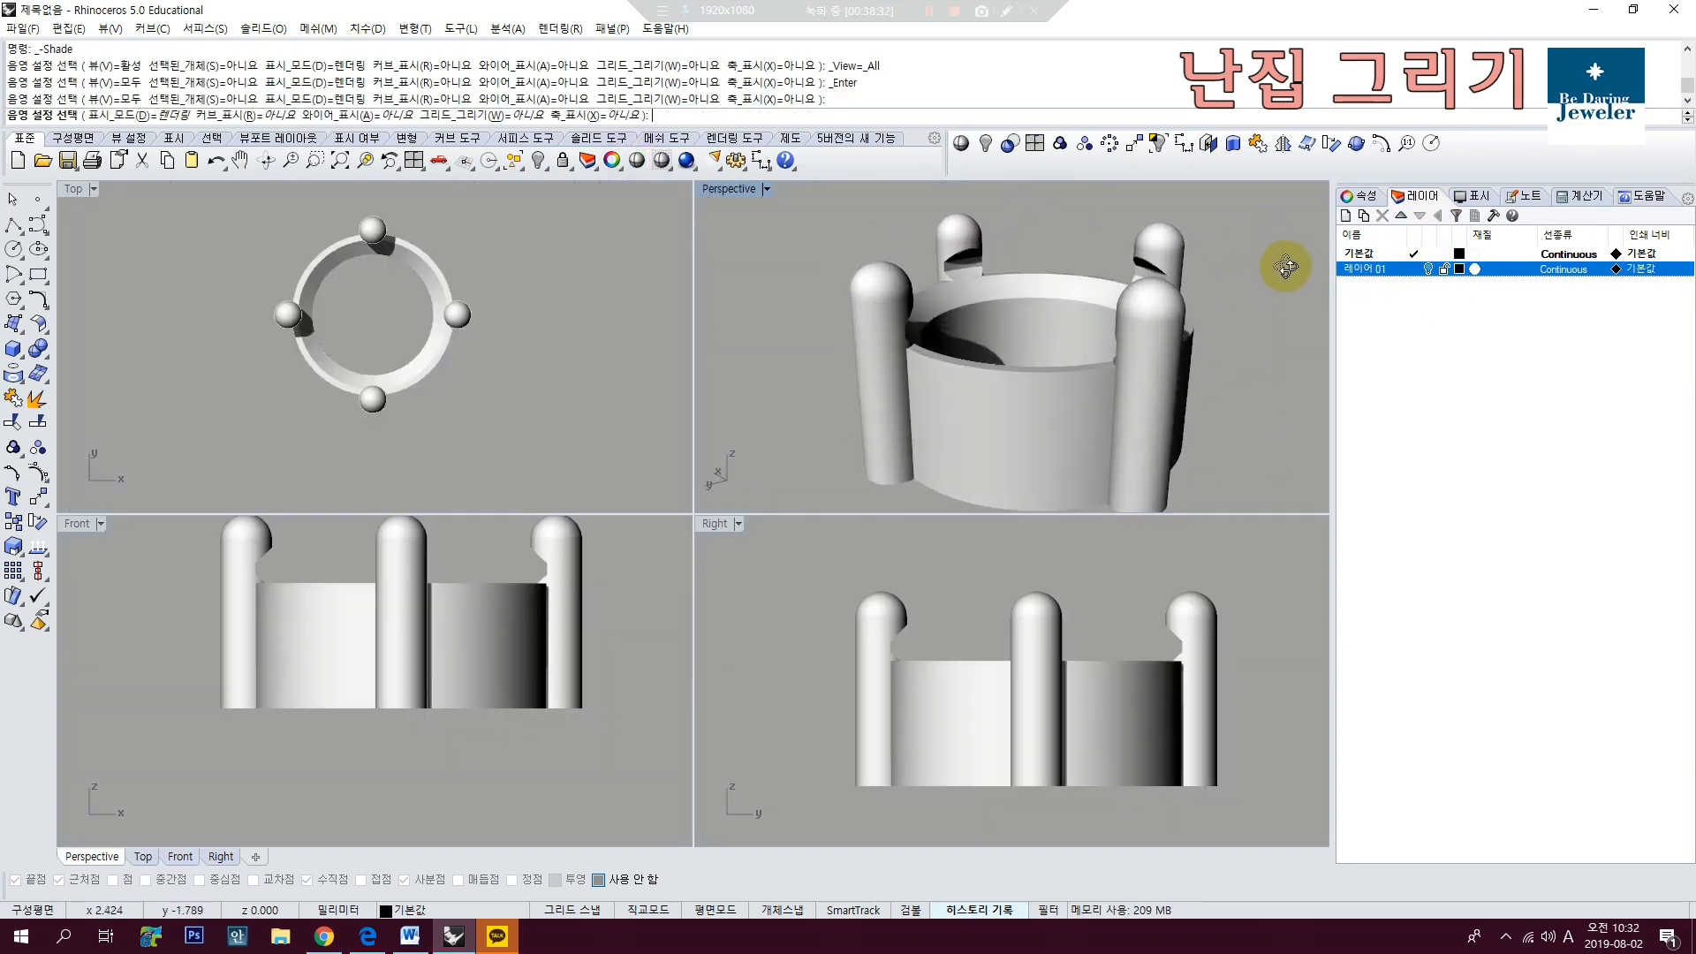
scroll(1072, 273, down, 5)
right_drag(1126, 295, 1014, 284)
scroll(1017, 309, up, 5)
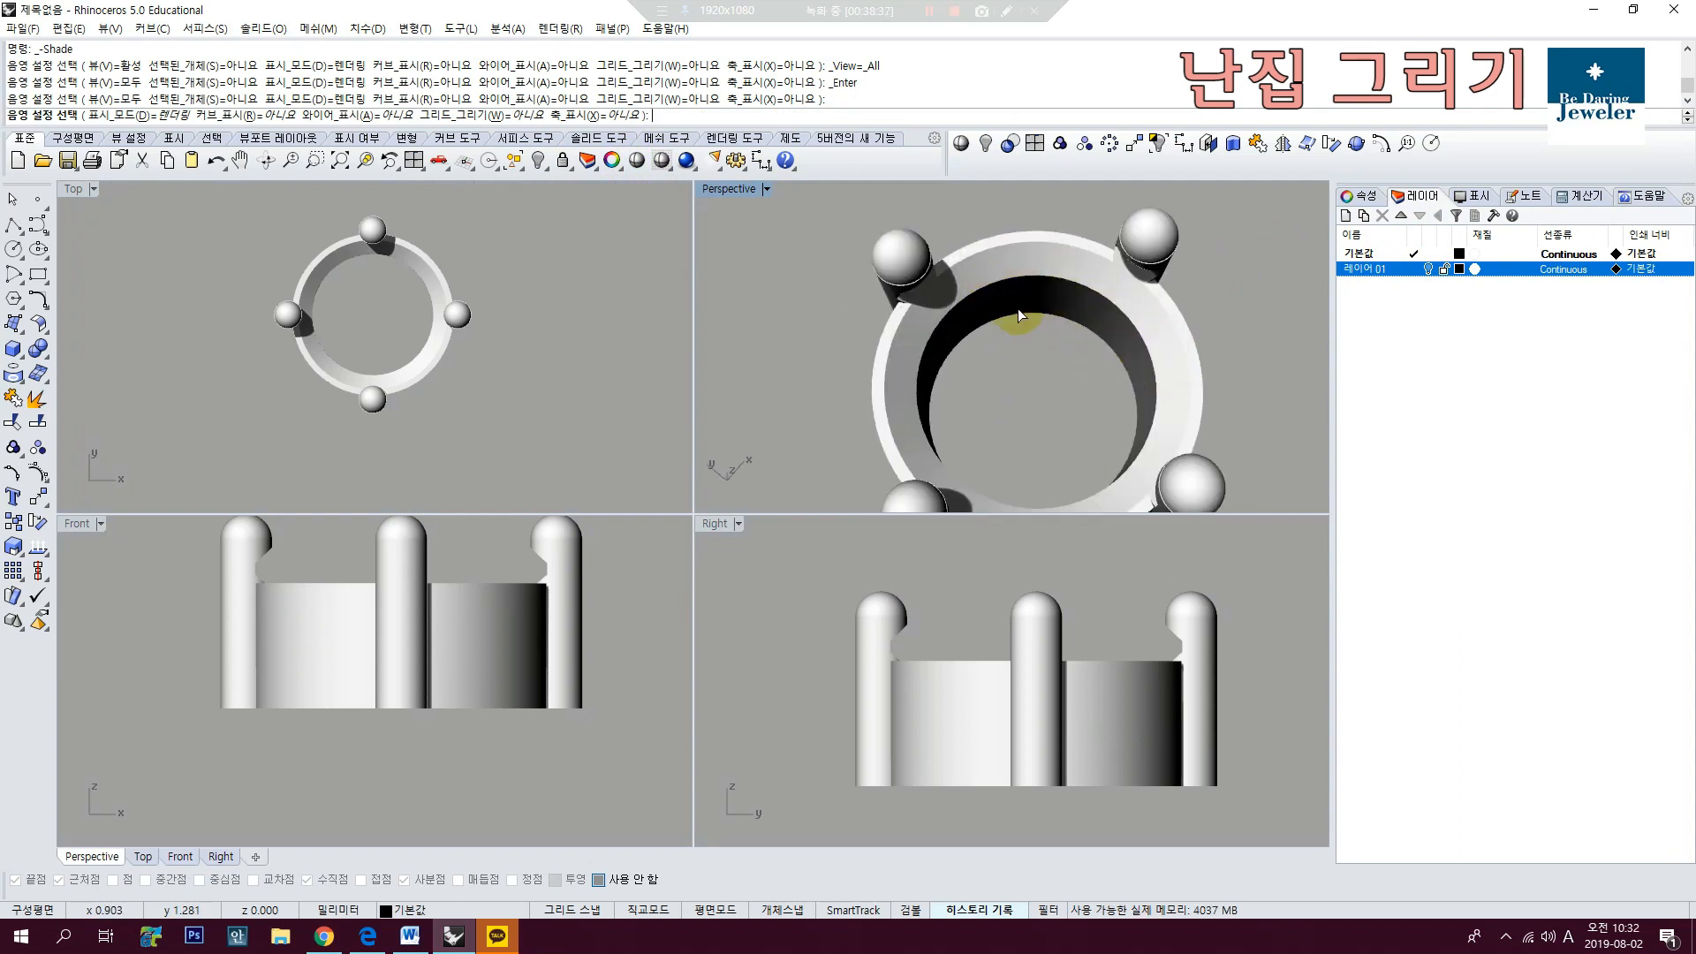
click(508, 314)
right_drag(1089, 352, 1030, 295)
scroll(1038, 263, up, 5)
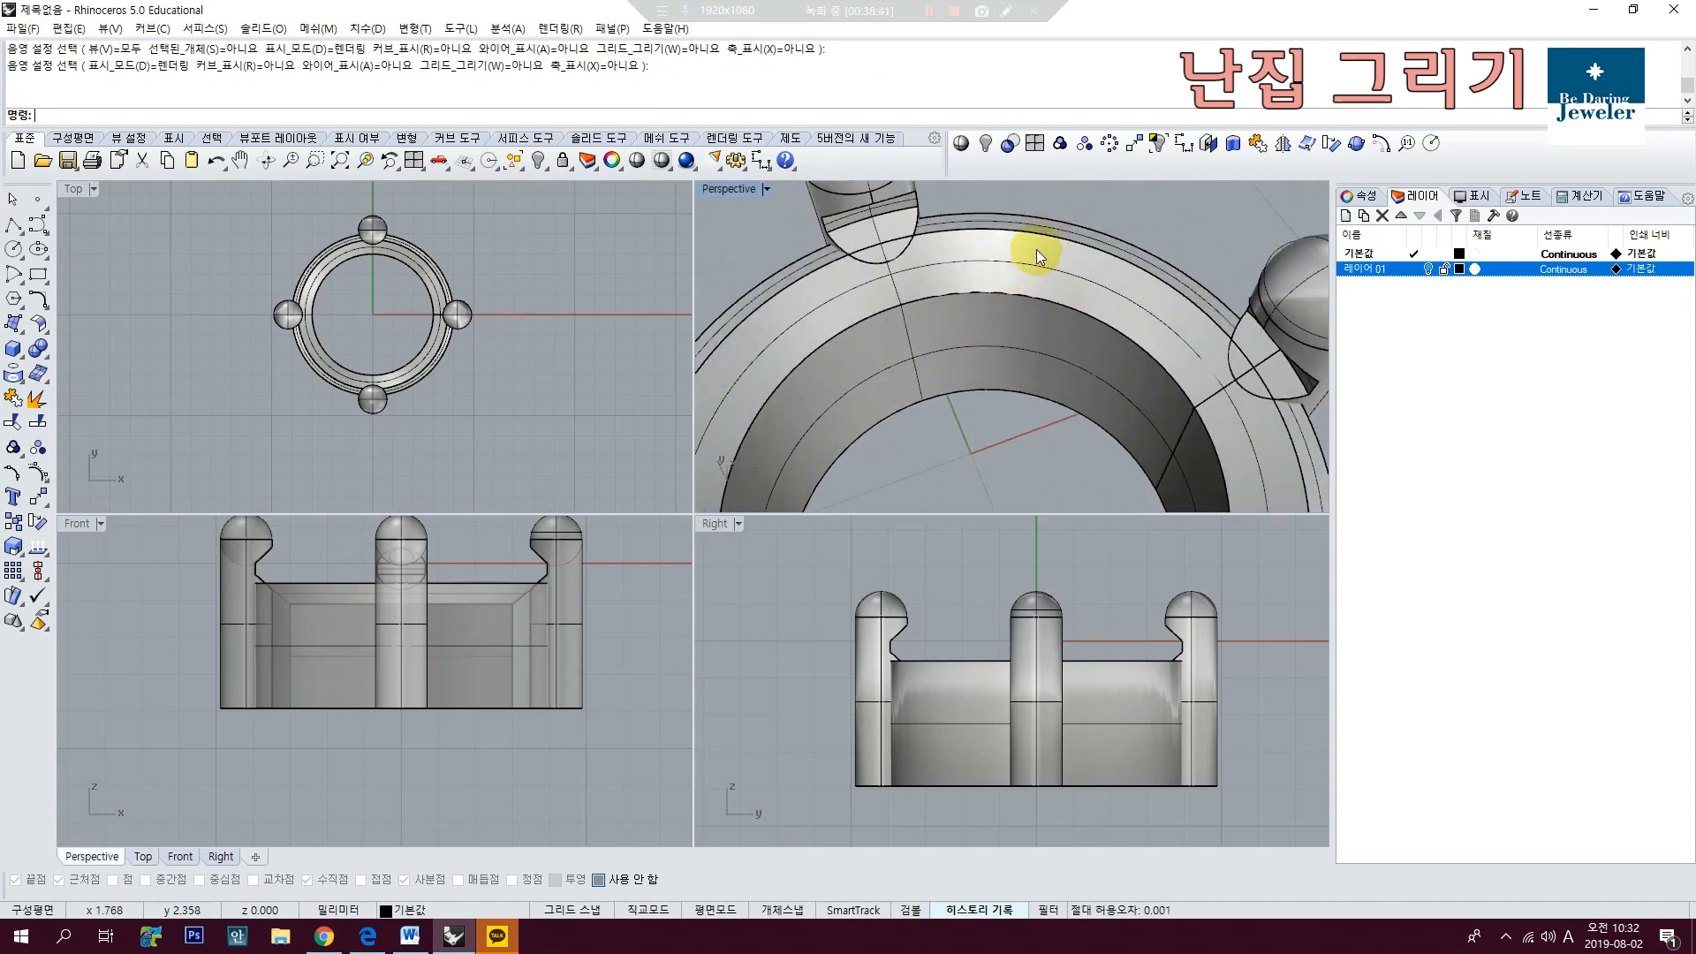
right_drag(1019, 310, 906, 269)
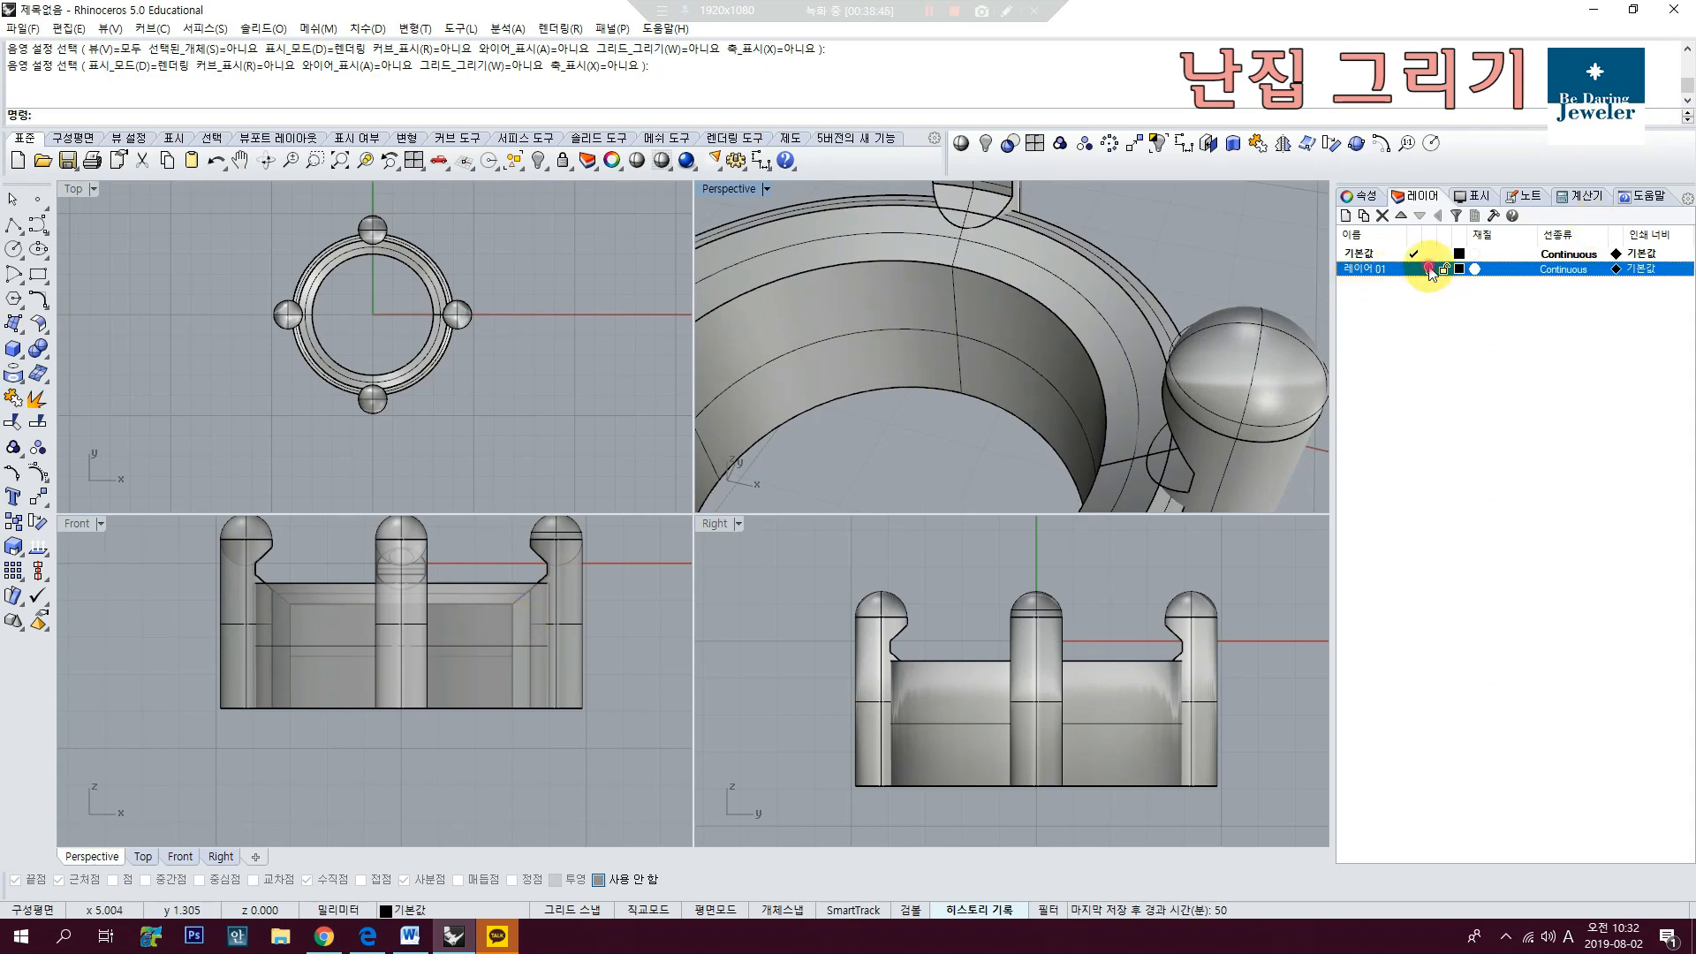
Step: Turn the layer 레이어 01 back on and check the ring's profile curve in the Front view
click(507, 634)
click(587, 680)
scroll(543, 576, up, 3)
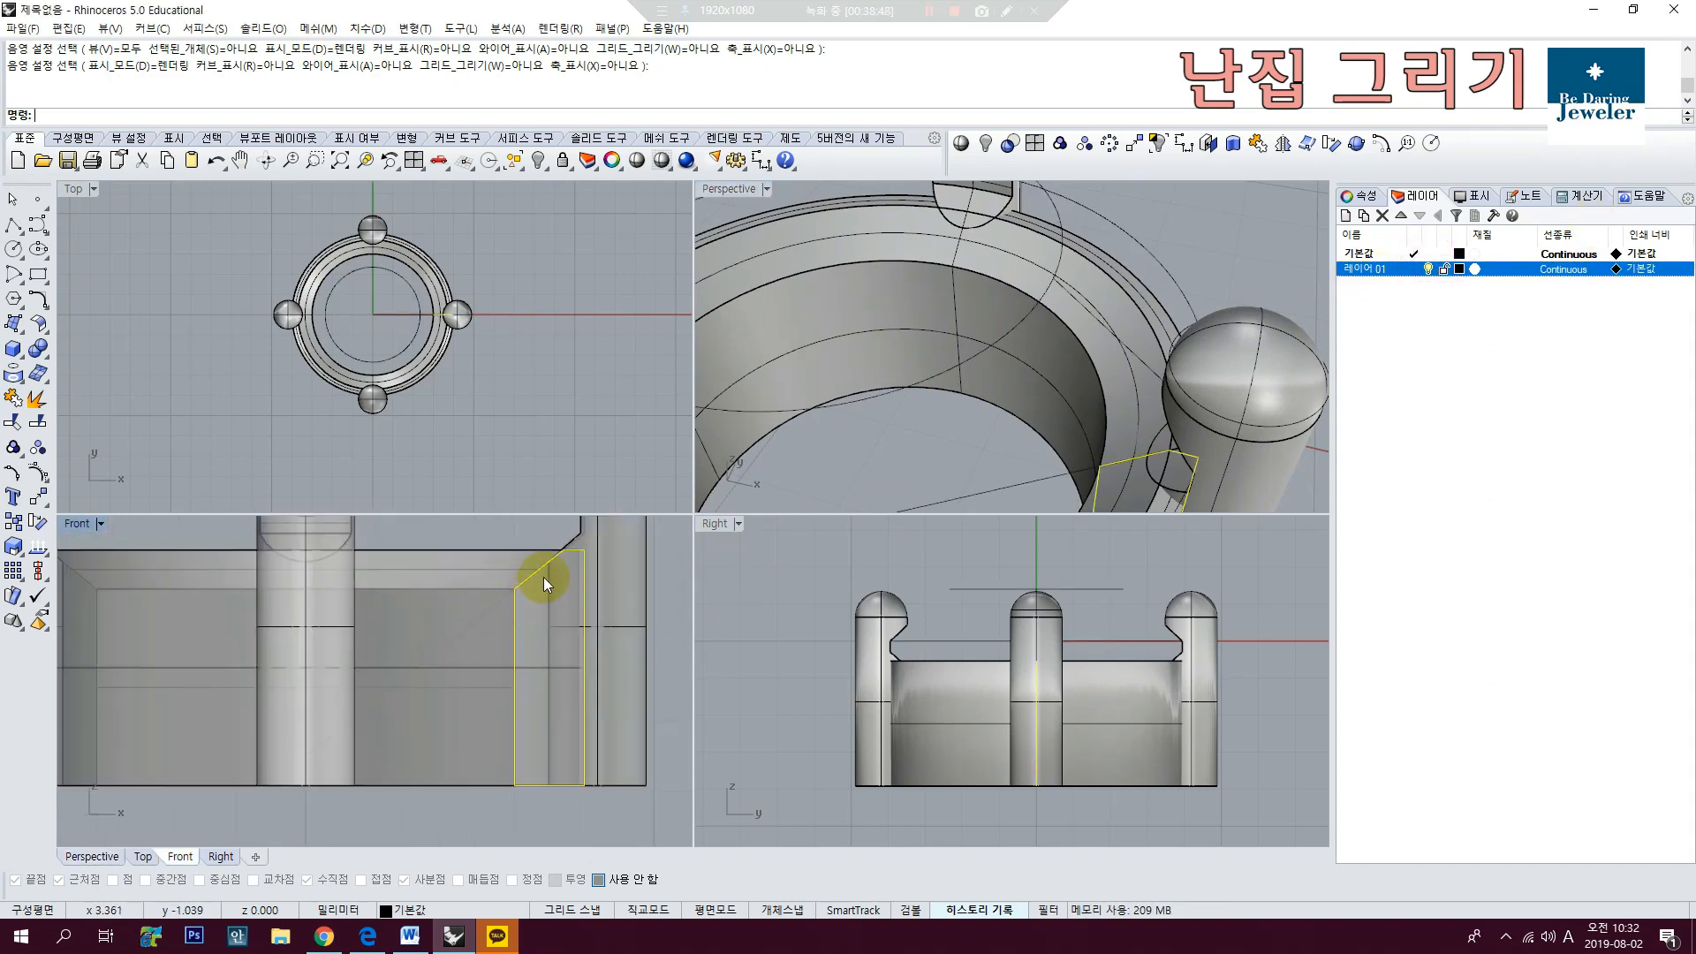
drag(508, 581, 513, 587)
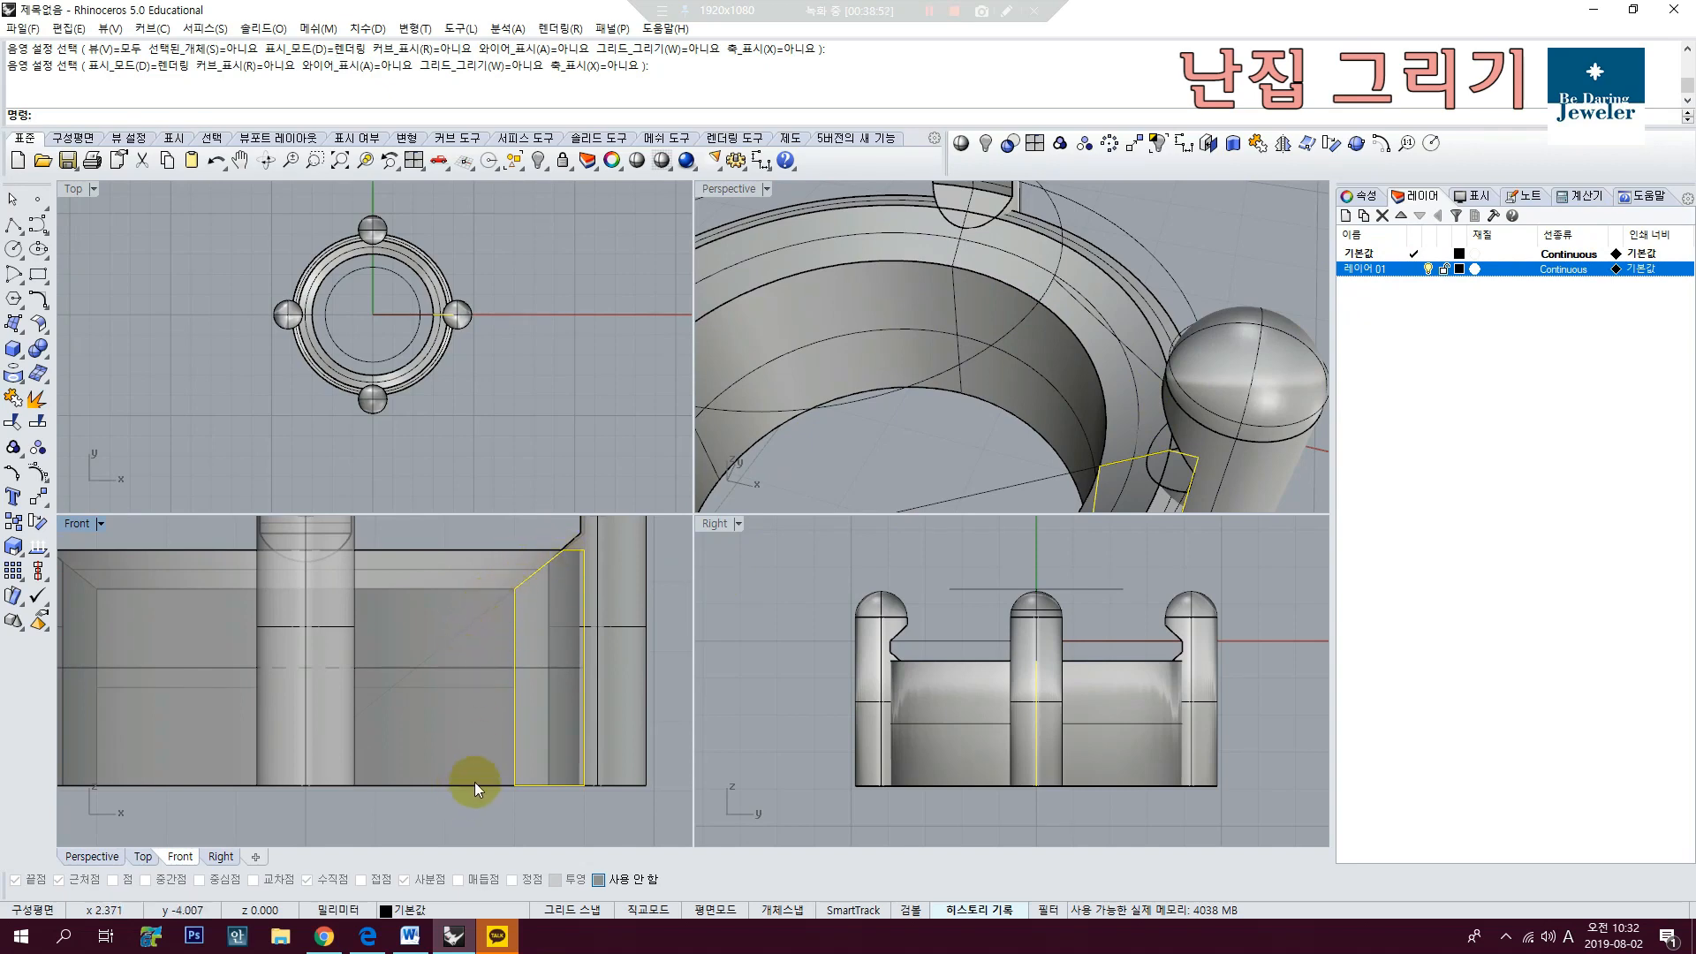
scroll(520, 666, down, 5)
key(Escape)
scroll(394, 219, up, 5)
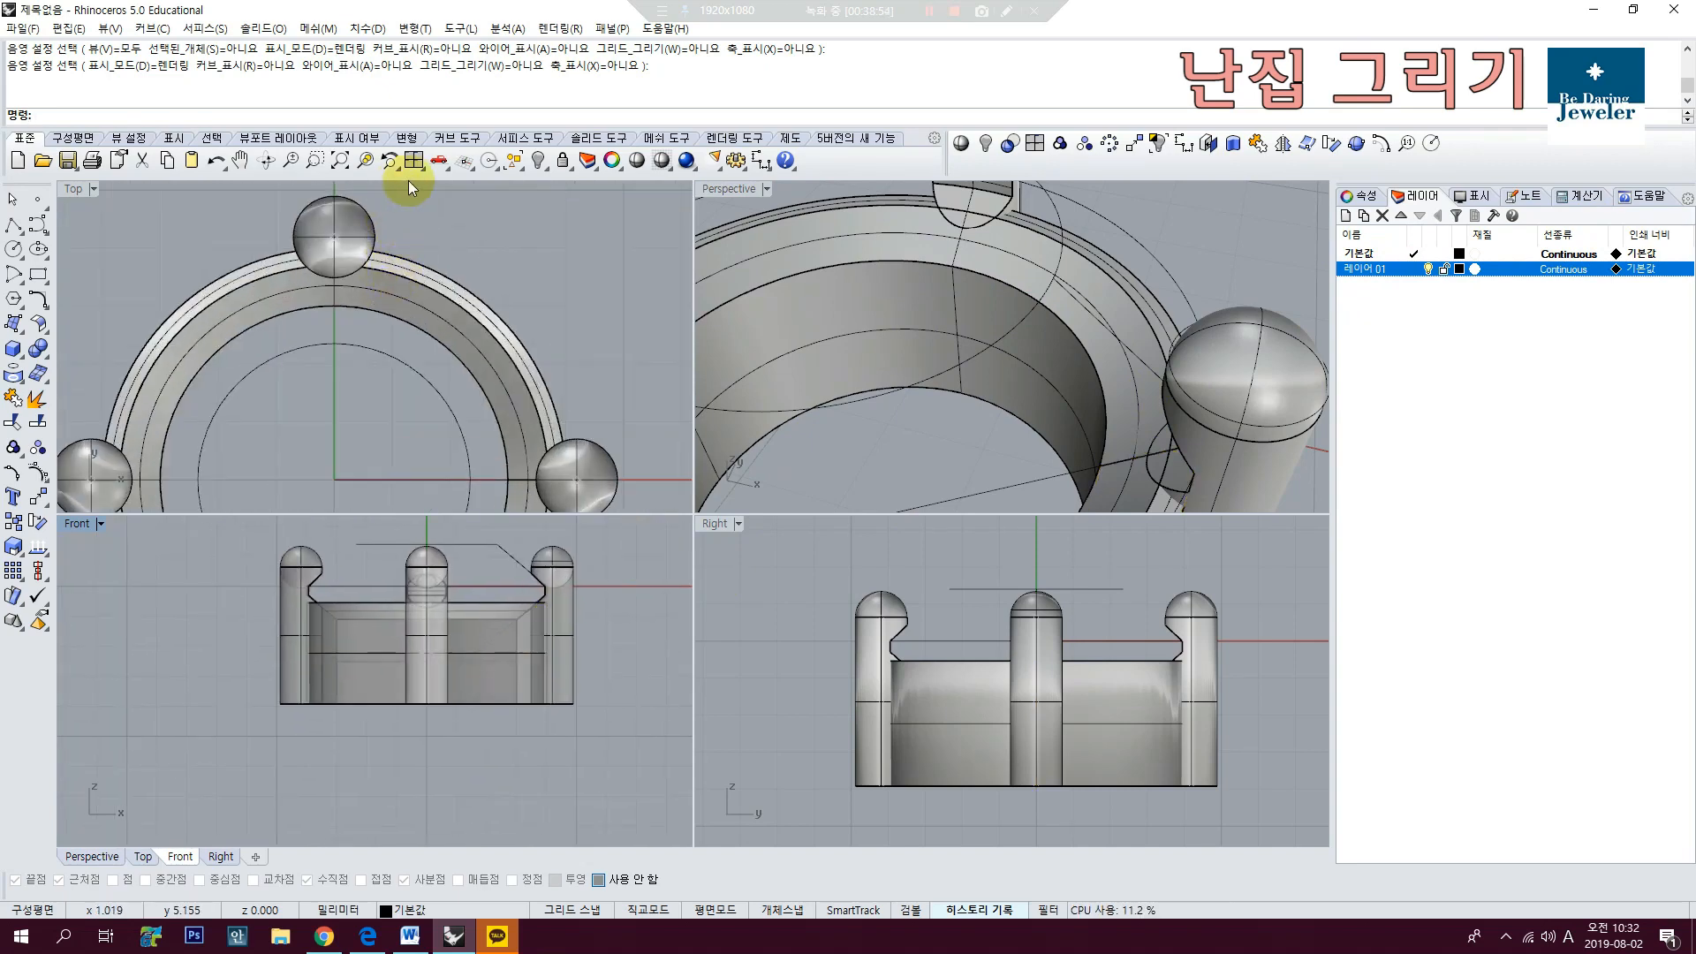
click(412, 161)
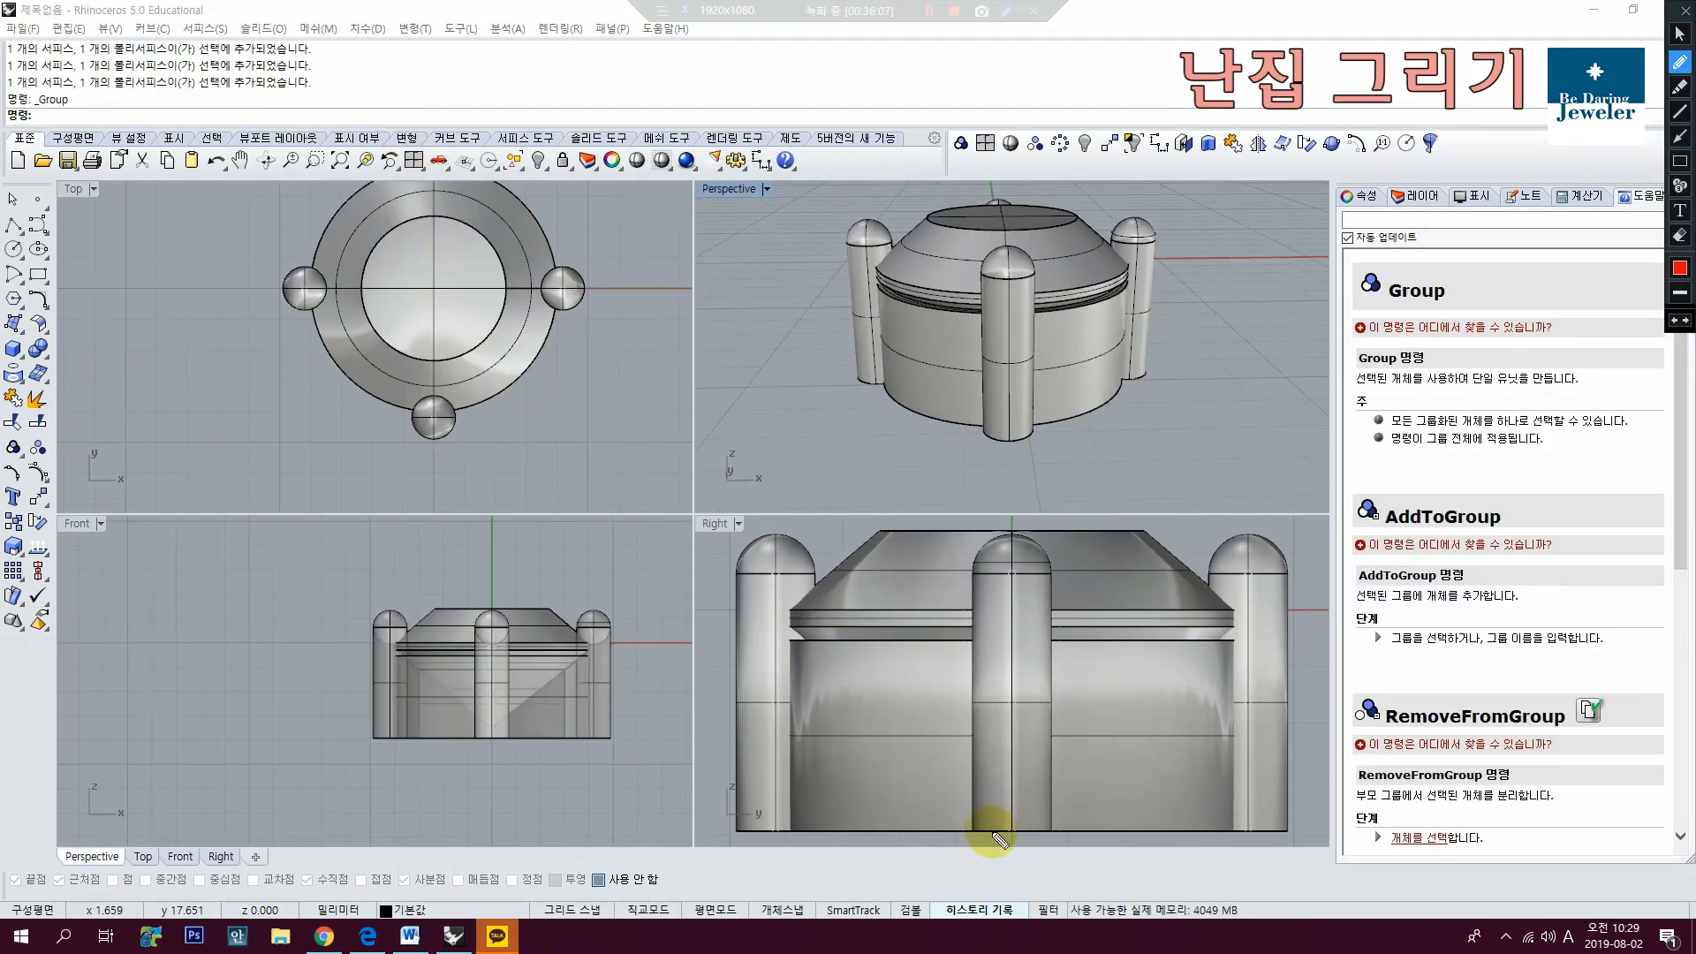
mouse_move(998, 832)
mouse_down()
mouse_move(975, 593)
mouse_move(1005, 543)
mouse_move(1056, 658)
mouse_move(1030, 818)
mouse_up()
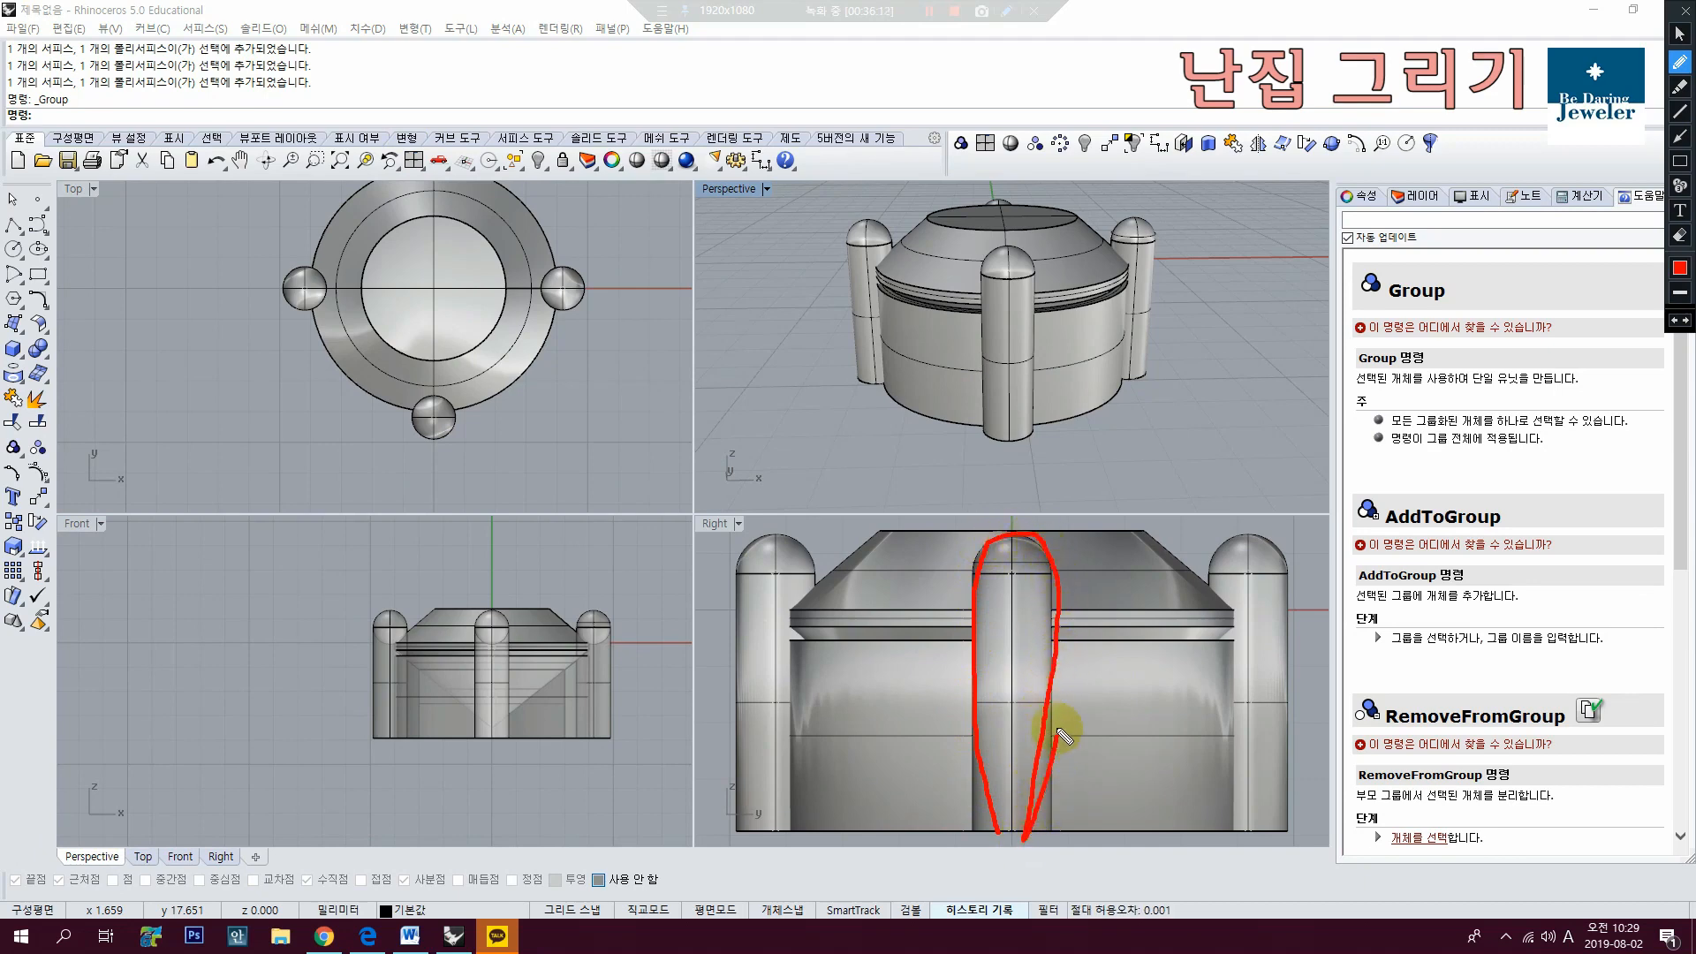
key(ctrl+z)
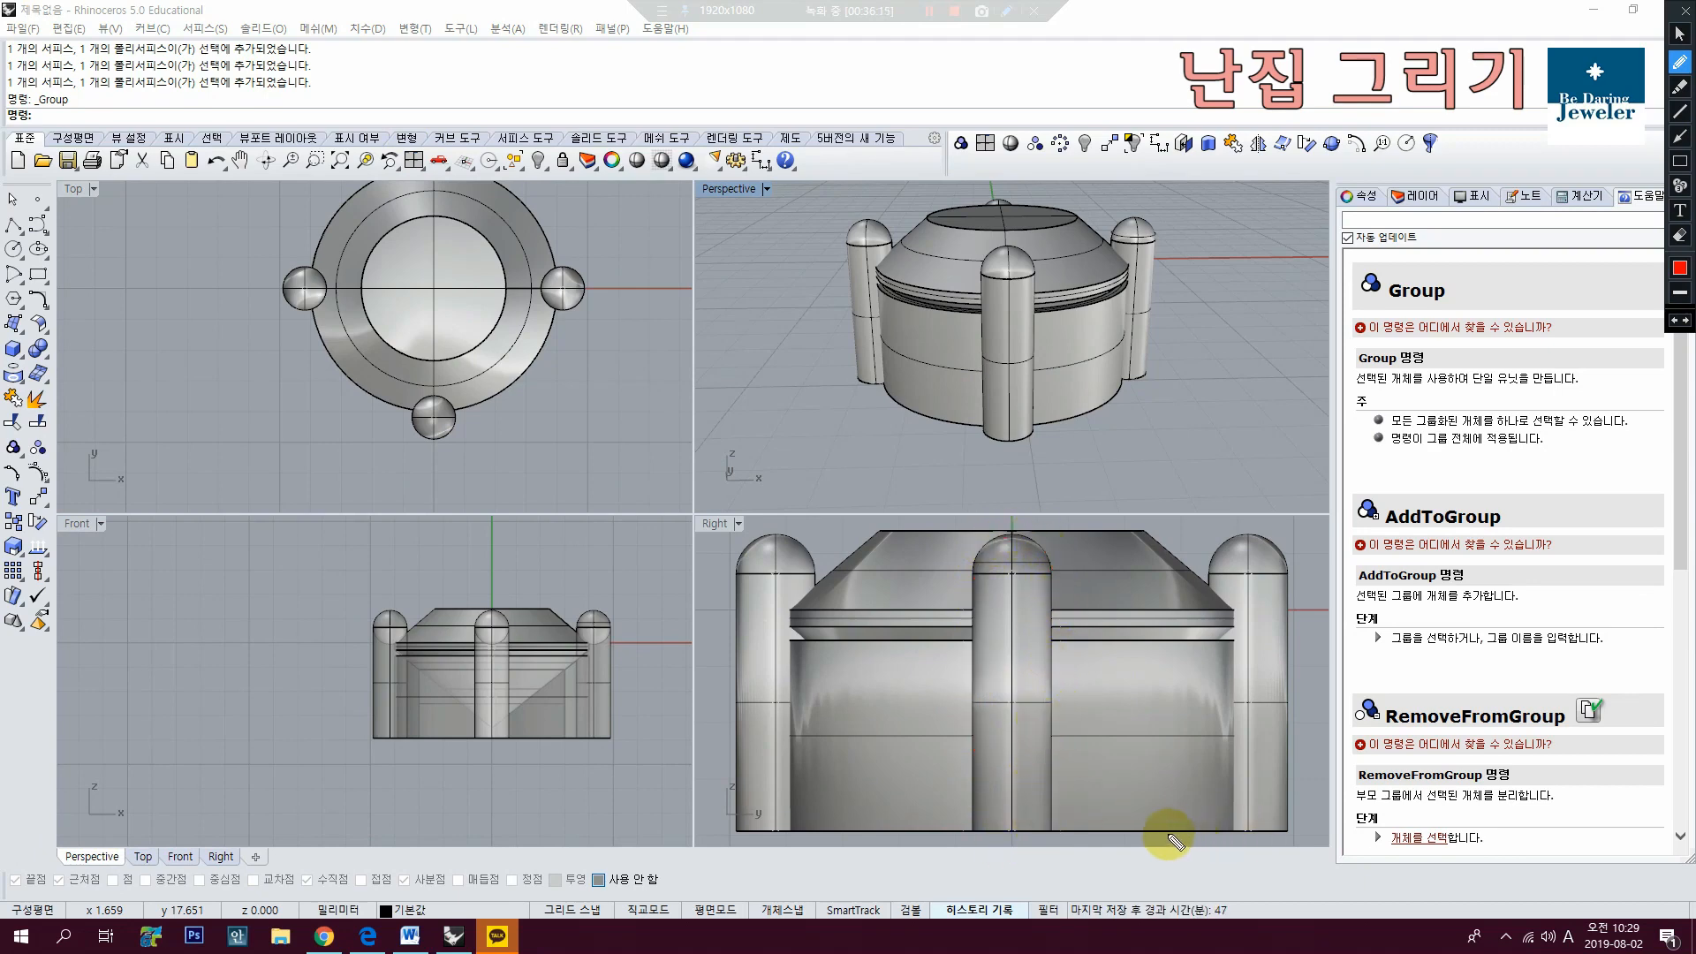
mouse_move(1213, 586)
mouse_down()
mouse_move(1236, 533)
mouse_move(1285, 570)
mouse_move(1289, 729)
mouse_move(1249, 806)
mouse_up()
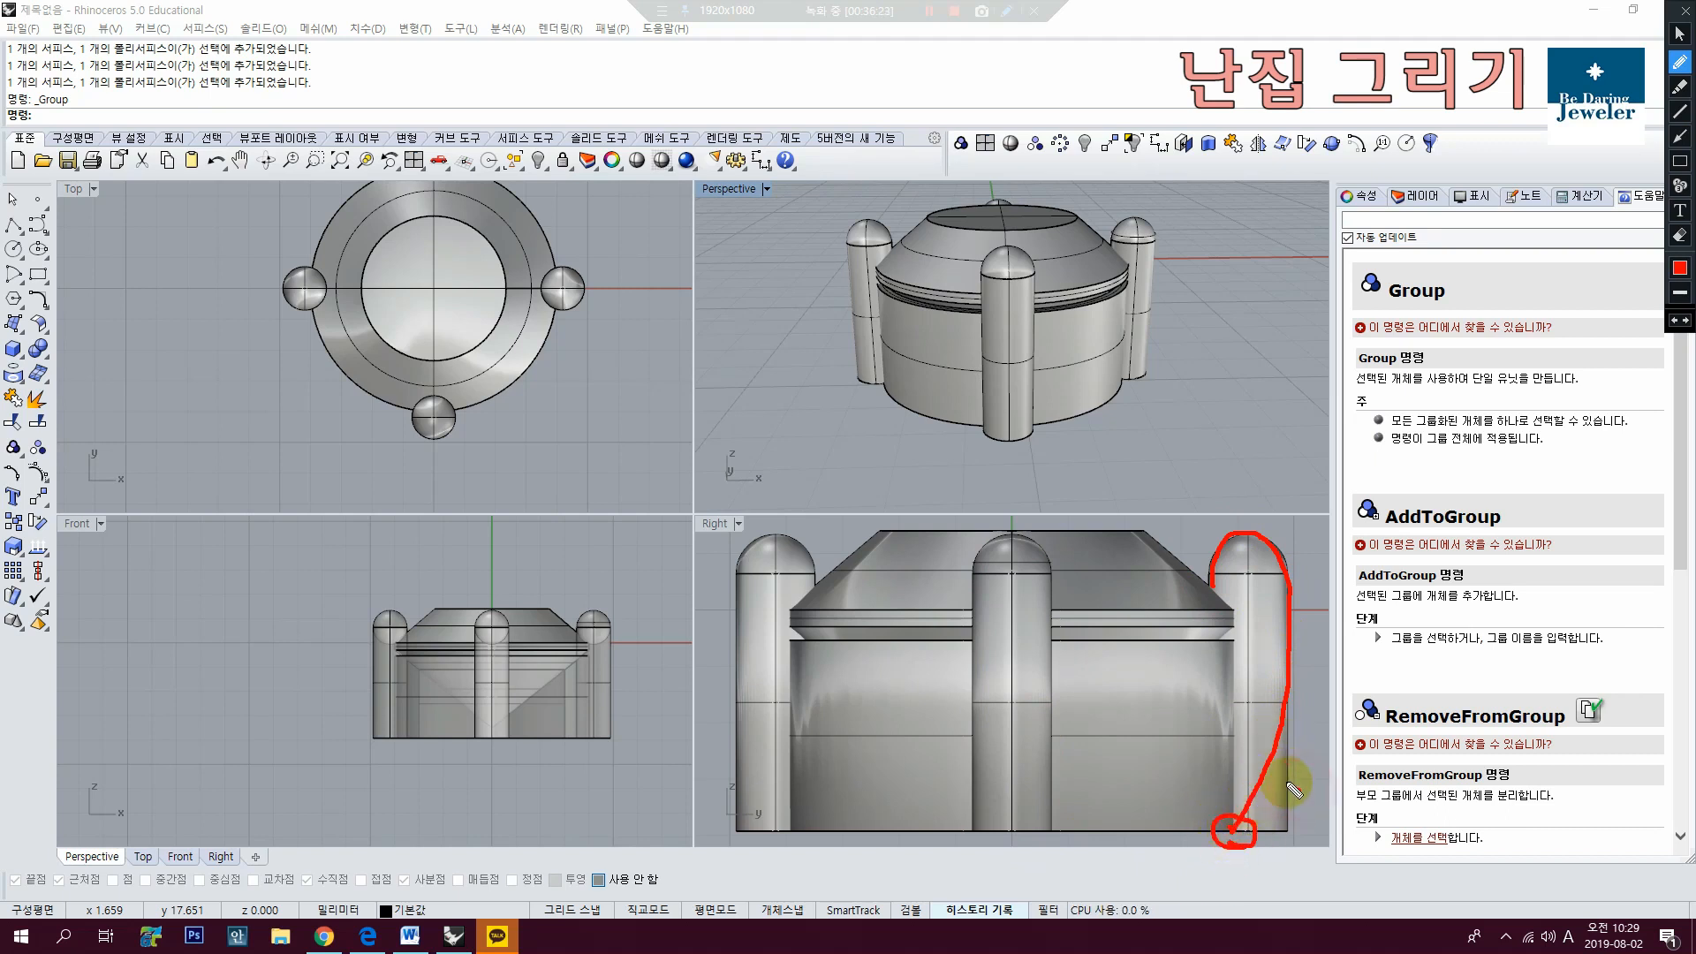
drag(1273, 788, 1314, 823)
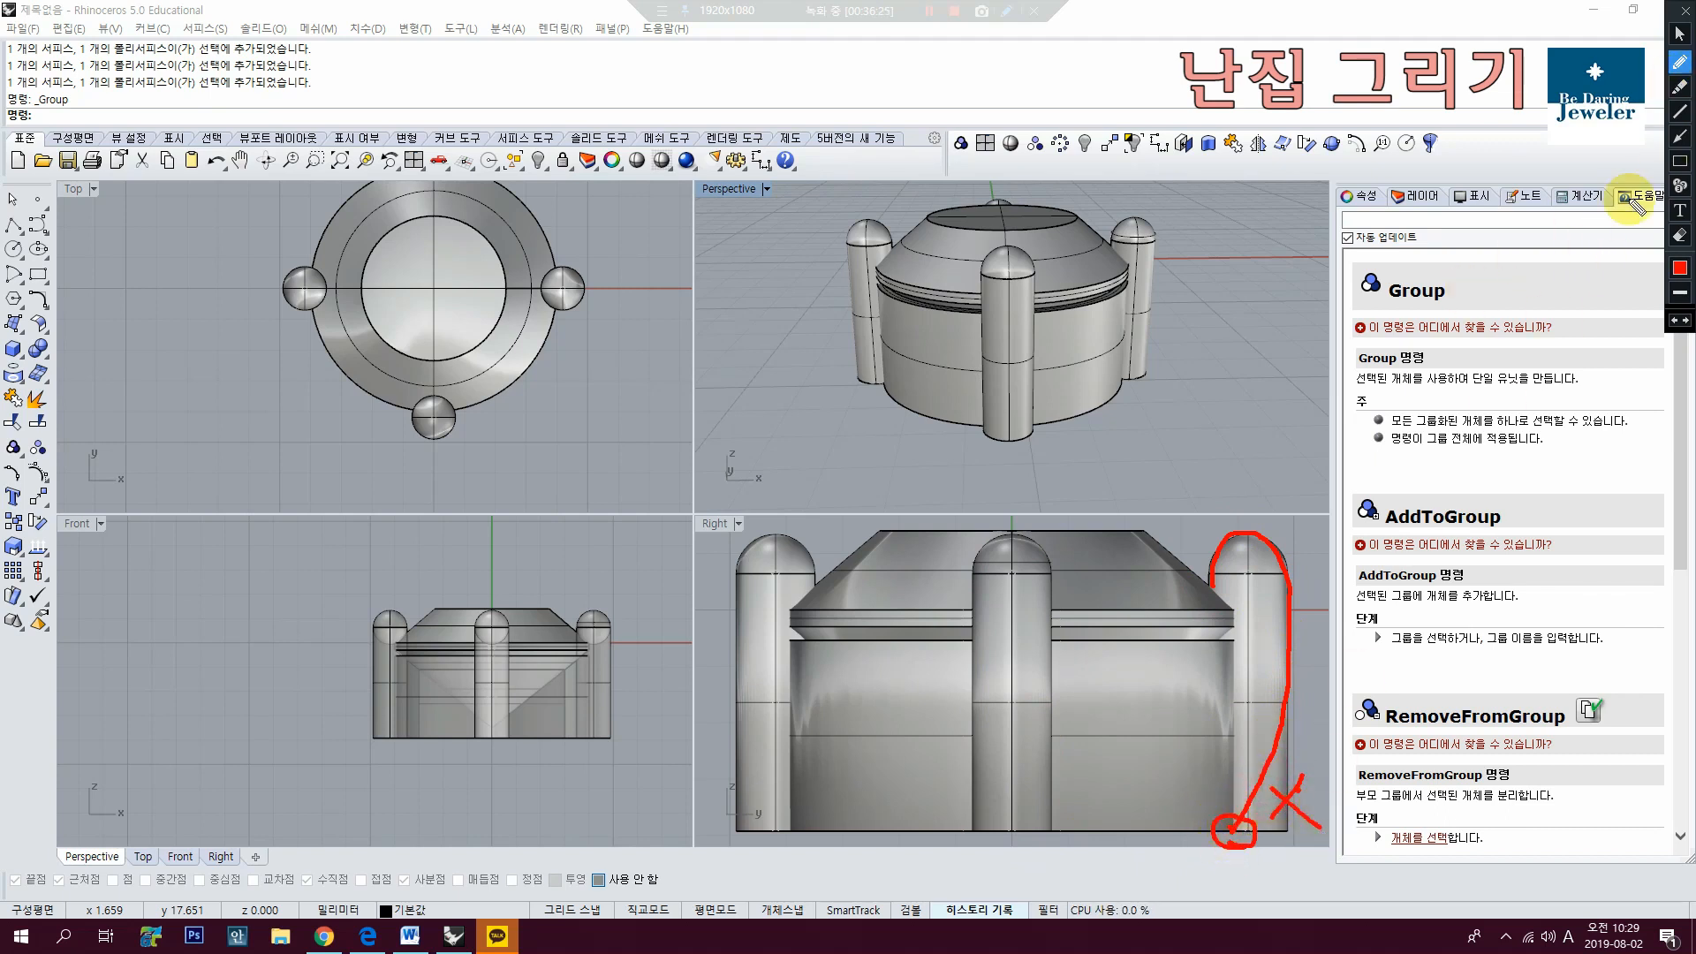
key(Escape)
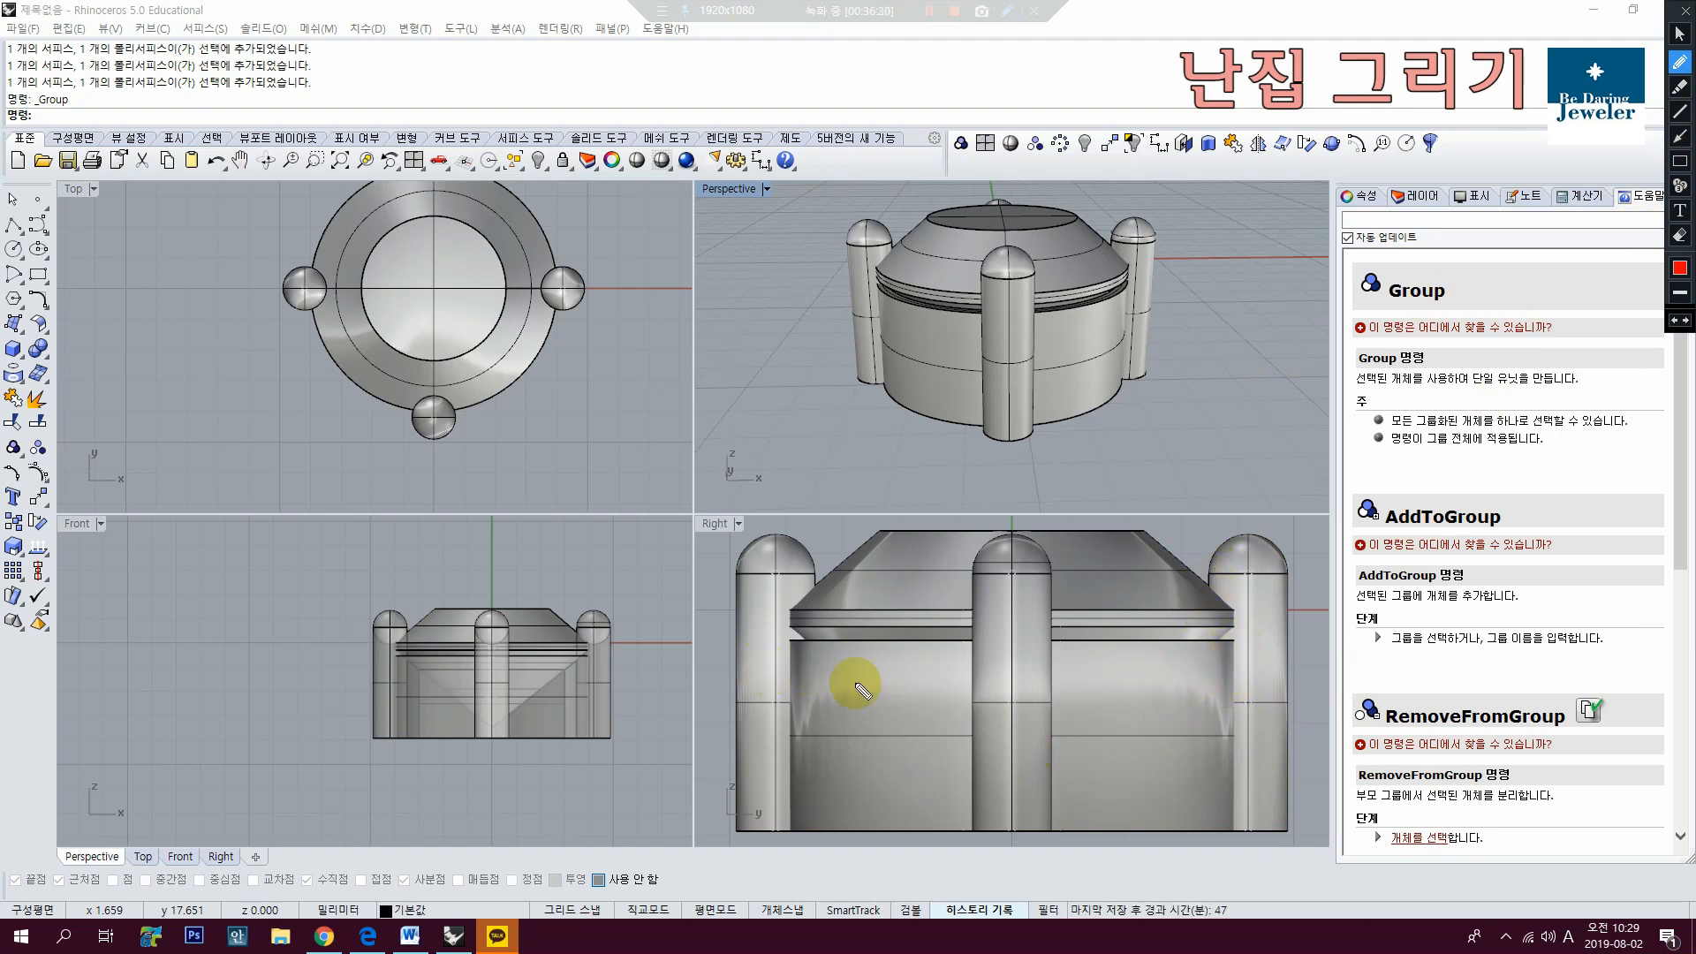
mouse_move(1259, 653)
mouse_down()
mouse_move(1234, 777)
mouse_move(1248, 824)
mouse_move(1078, 815)
mouse_move(1085, 848)
mouse_move(1211, 658)
mouse_move(1163, 740)
mouse_up()
mouse_move(1051, 827)
mouse_down()
mouse_move(1135, 825)
mouse_move(1241, 666)
mouse_up()
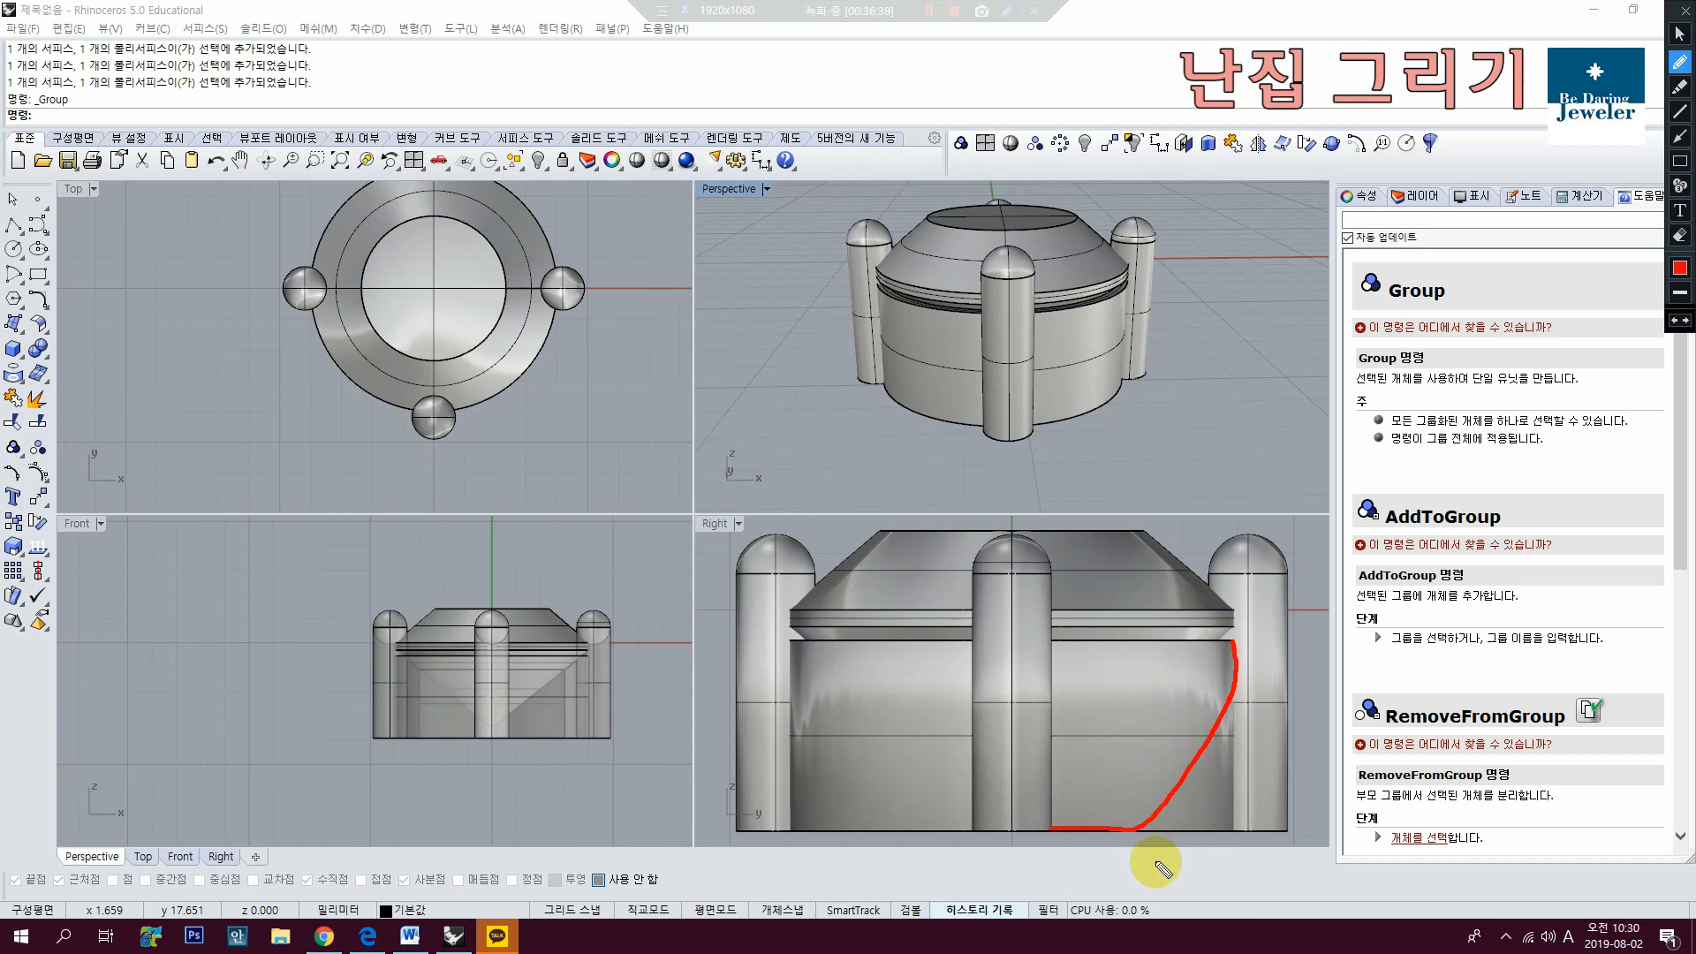
mouse_move(1052, 827)
mouse_down()
mouse_move(1152, 824)
mouse_move(1230, 758)
mouse_move(1234, 637)
mouse_up()
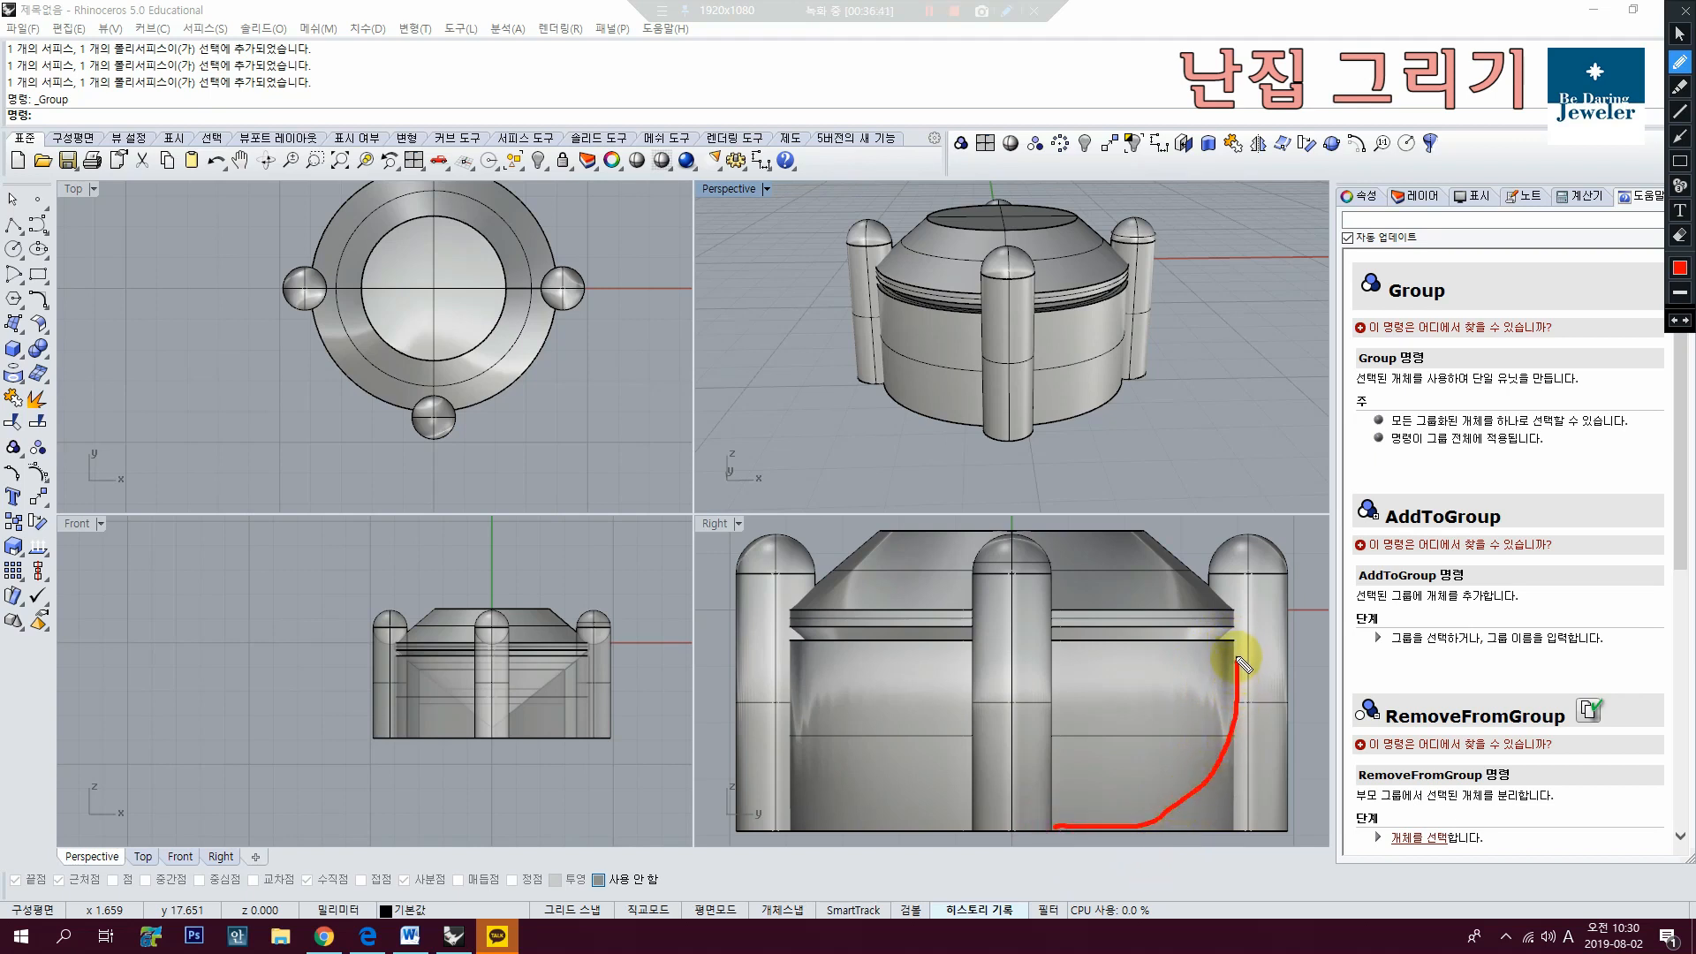
mouse_move(1210, 581)
mouse_down()
mouse_move(1237, 522)
mouse_move(1282, 544)
mouse_move(1292, 705)
mouse_move(1229, 805)
mouse_up()
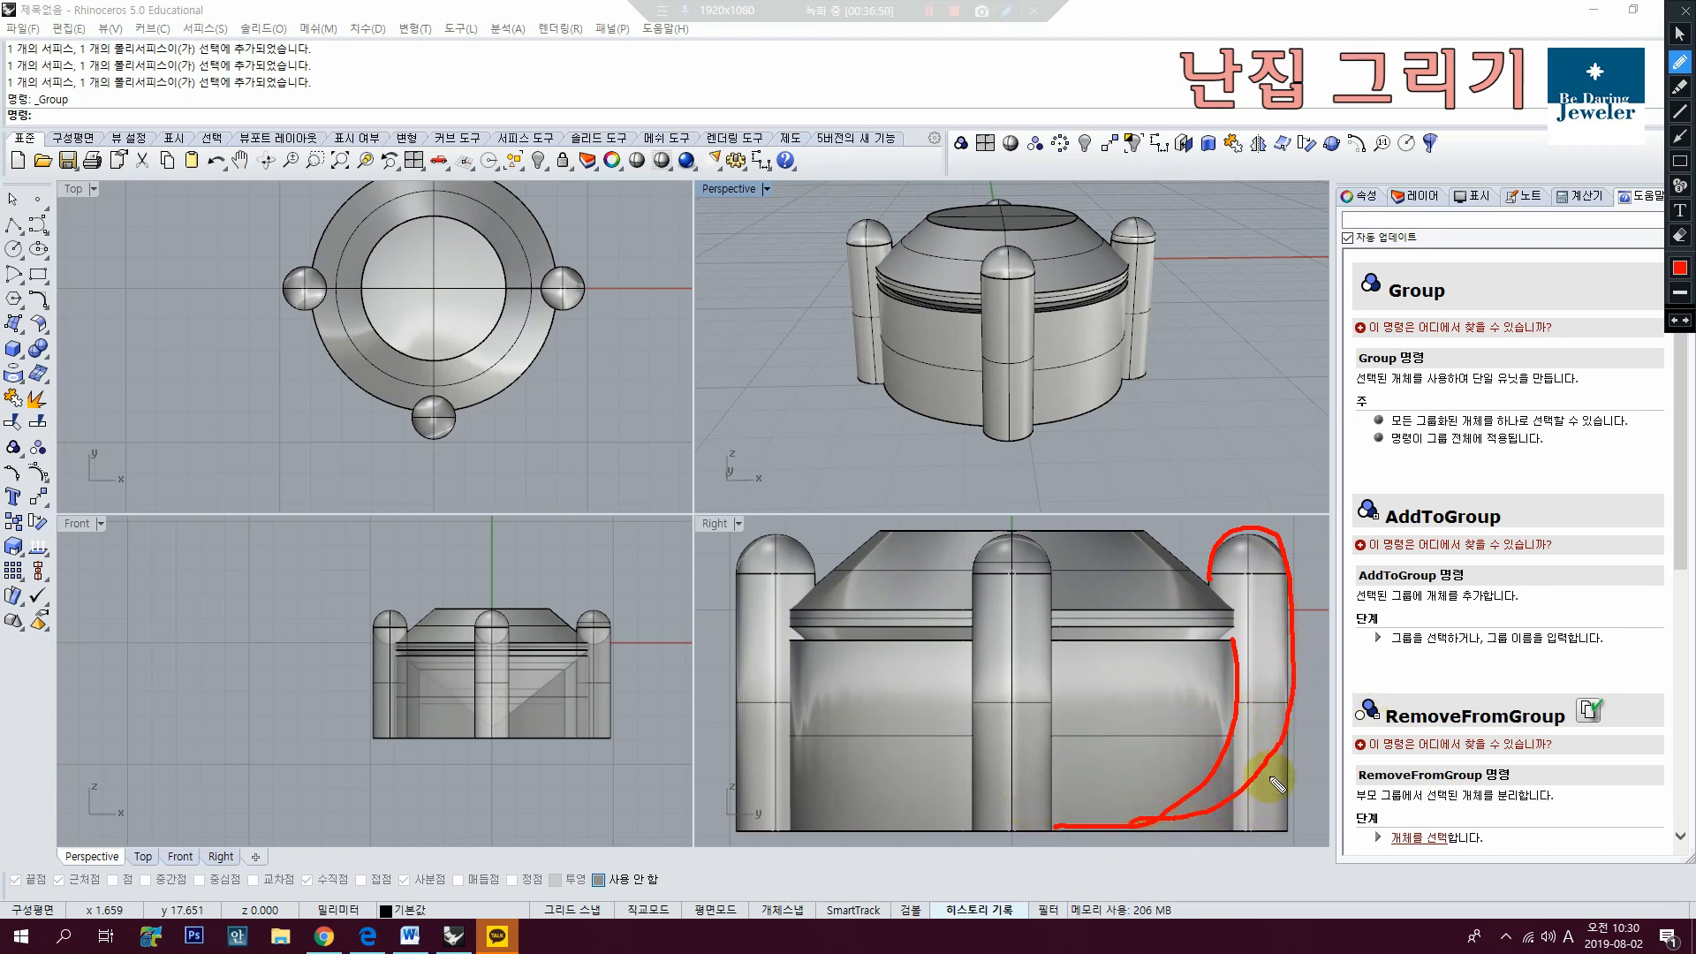
key(Escape)
Step: Reset the workspace to the default four-viewport layout and zoom all viewports to the extents of the setting
scroll(1255, 622, down, 5)
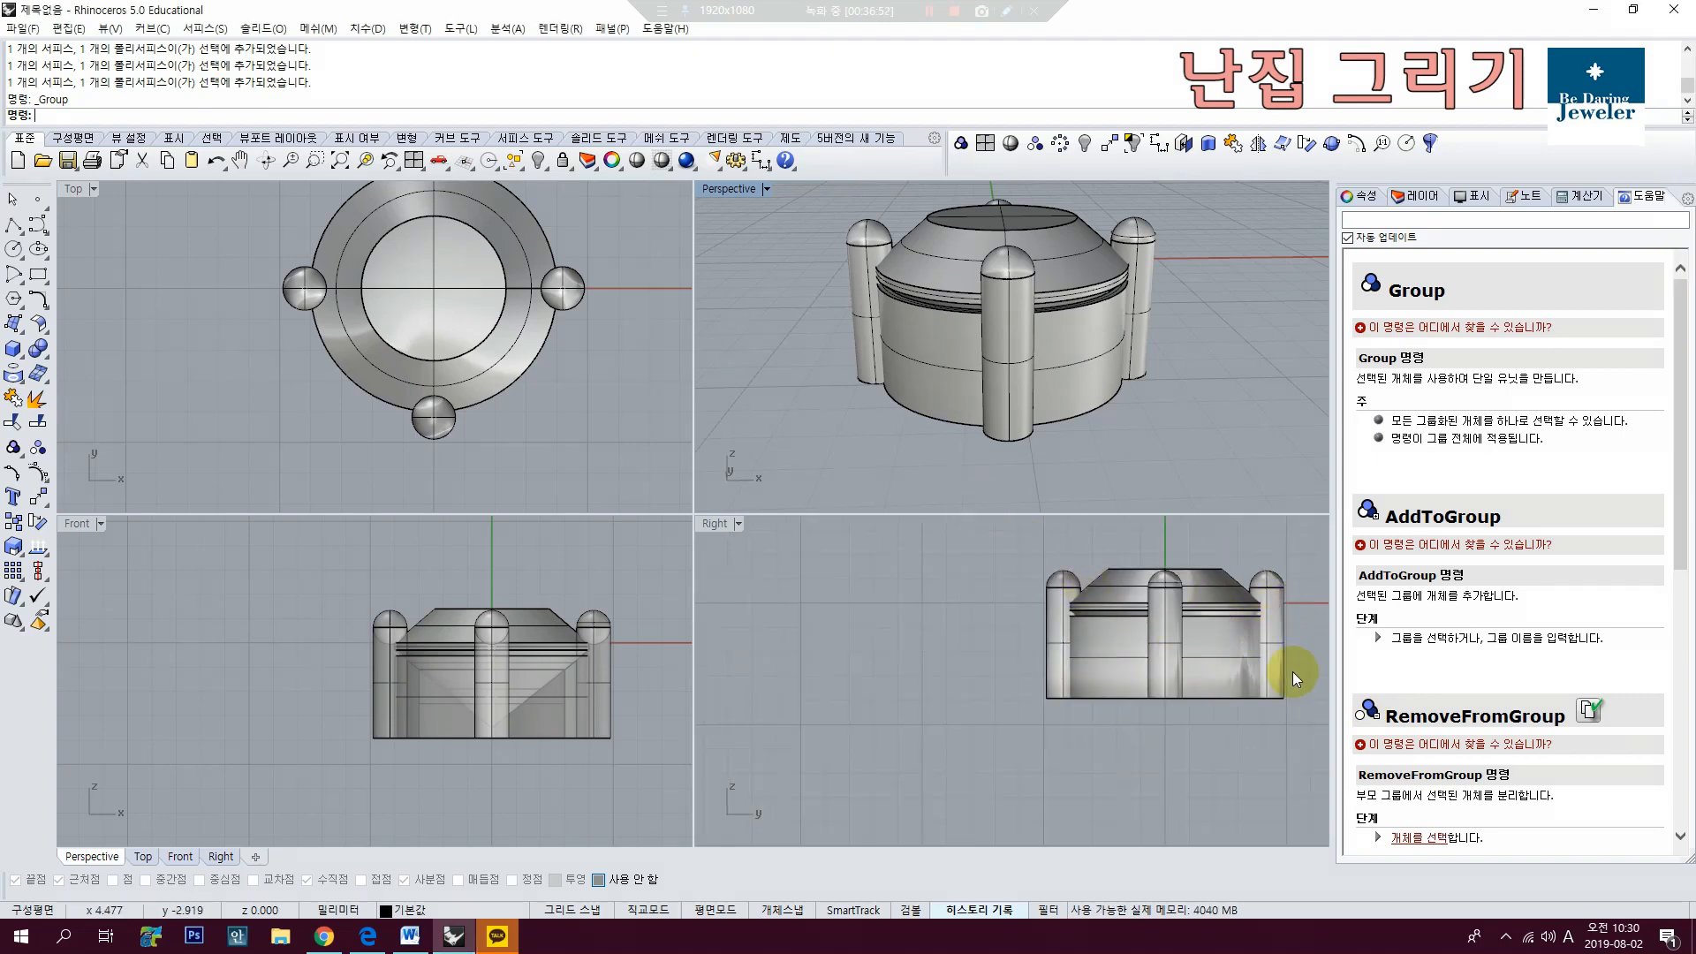
scroll(1090, 680, up, 5)
click(413, 160)
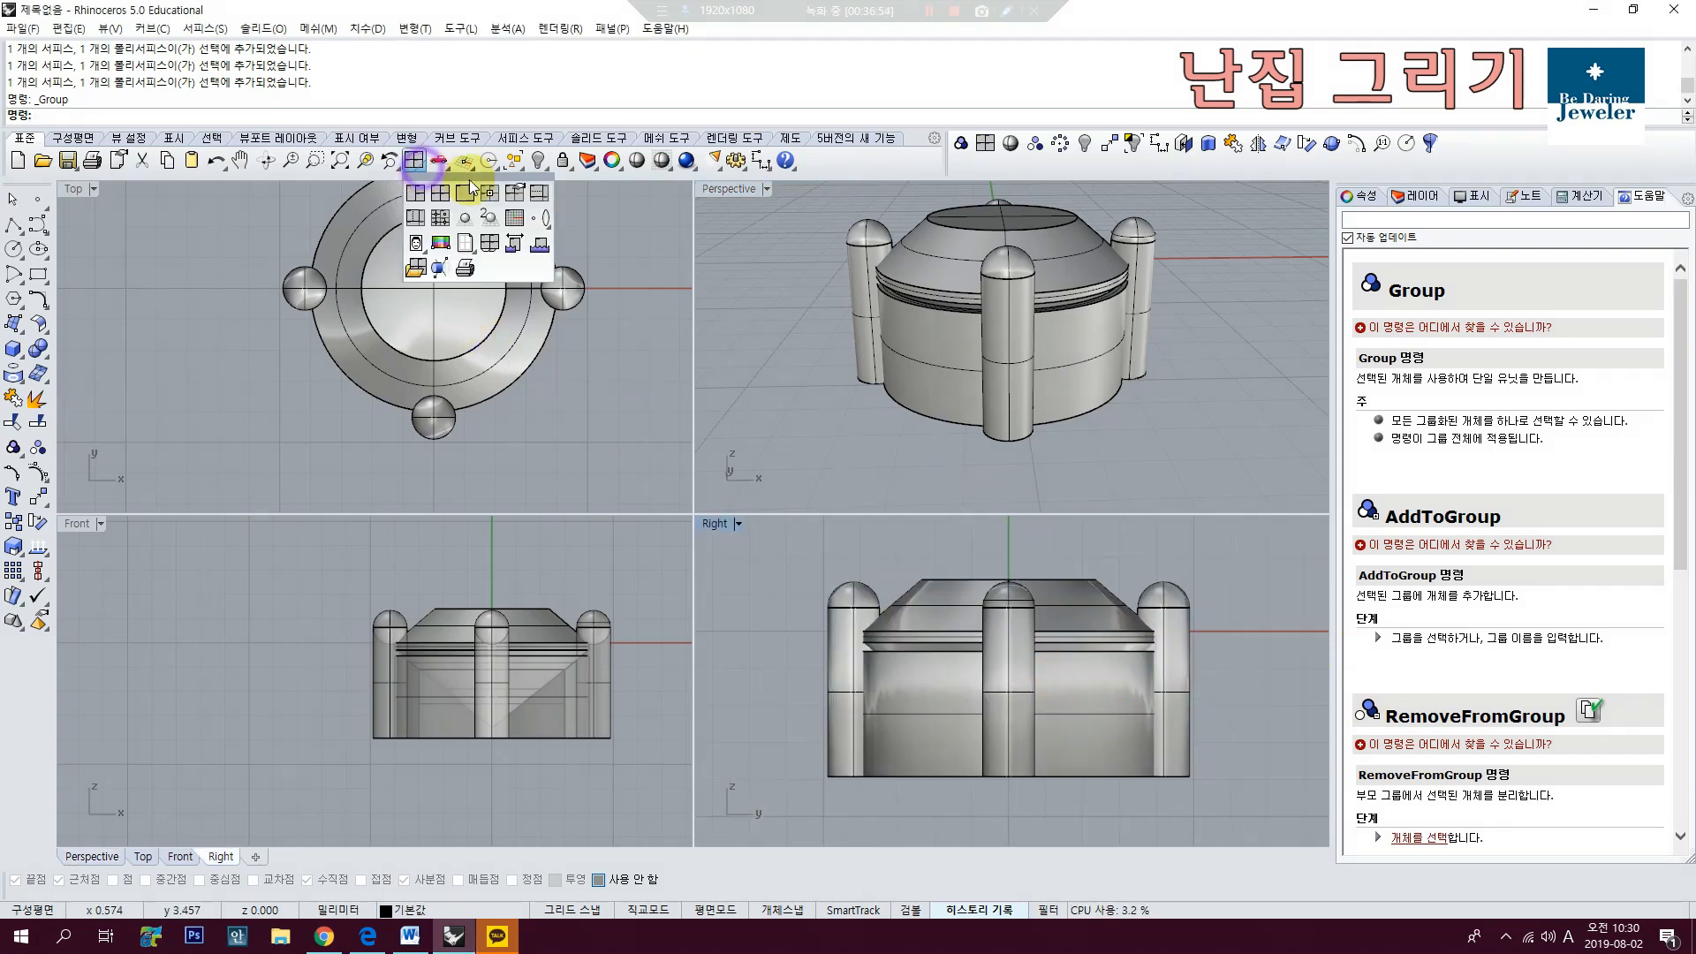
text(ZEA)
key(Return)
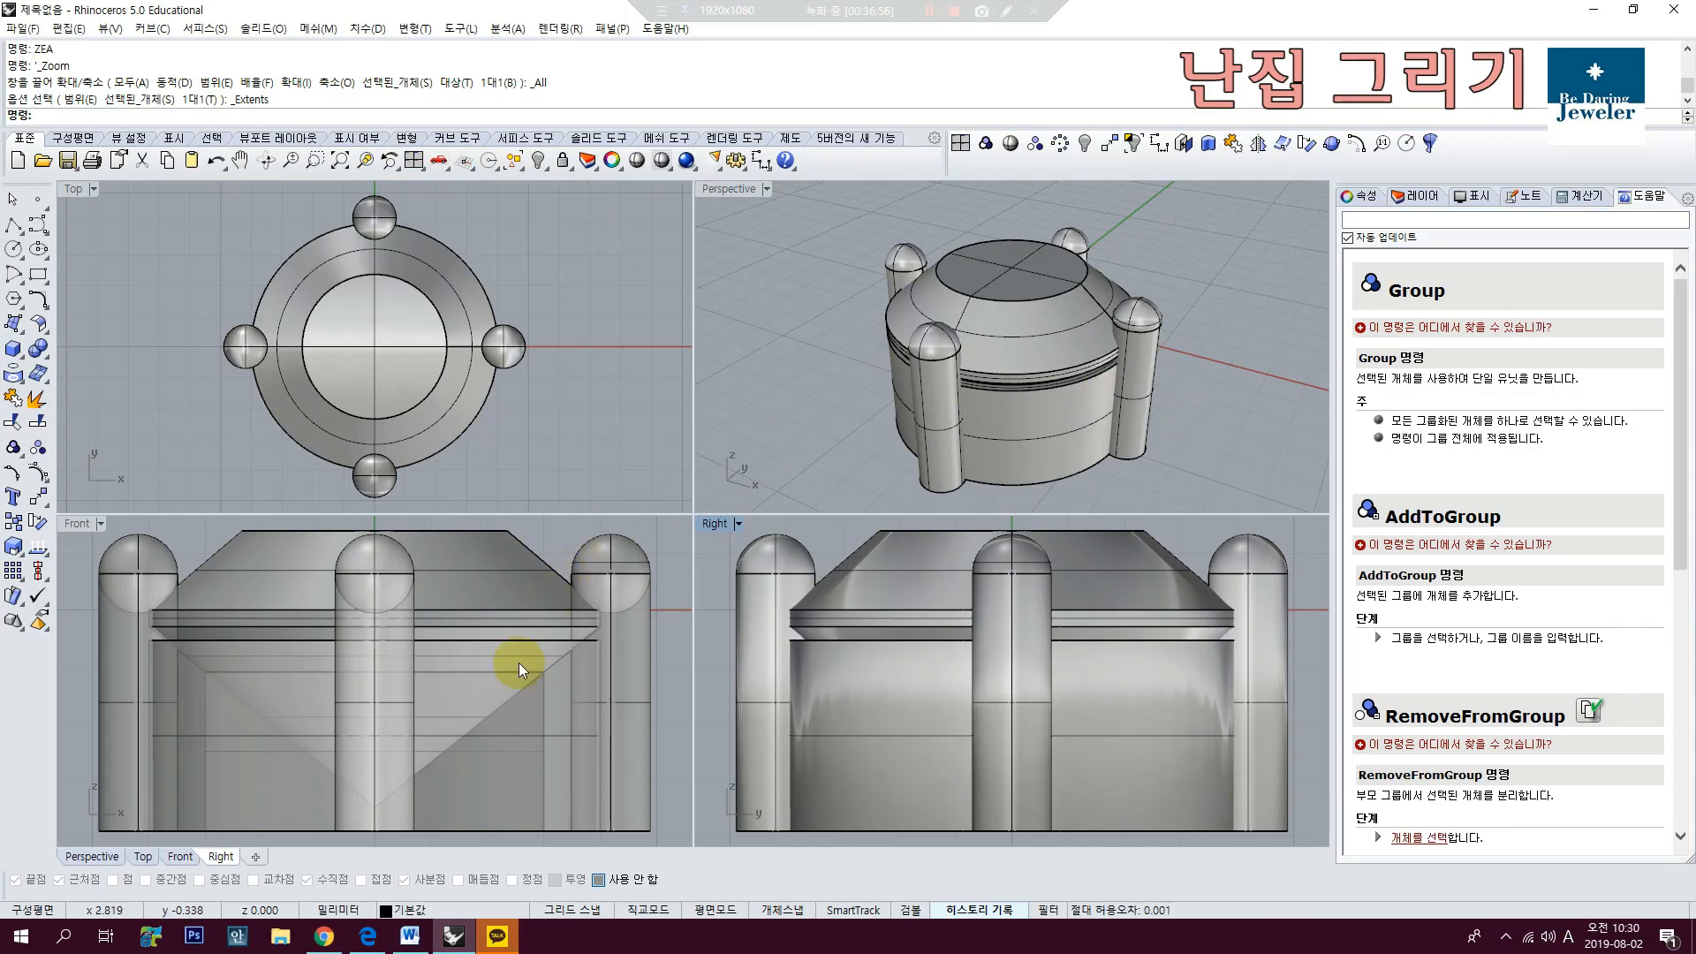